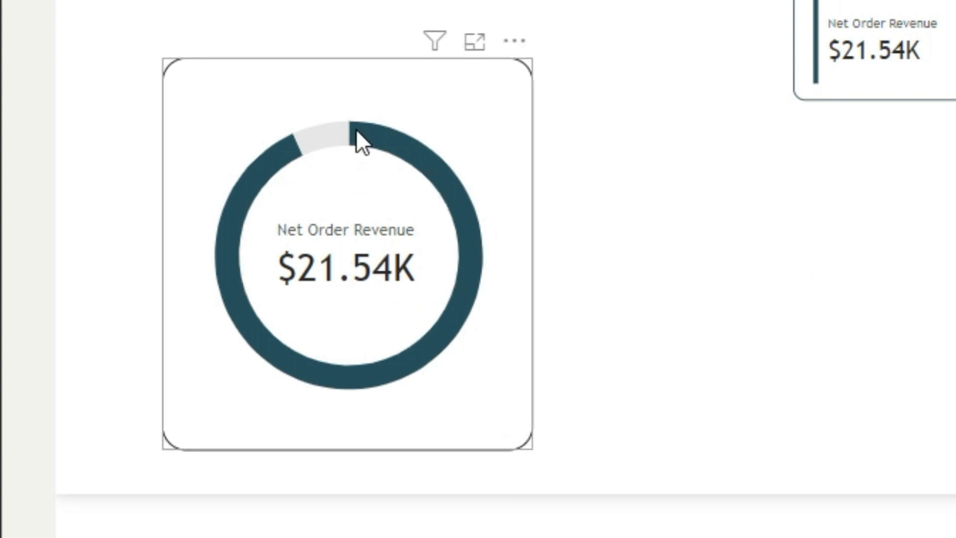
mouse_move(356, 131)
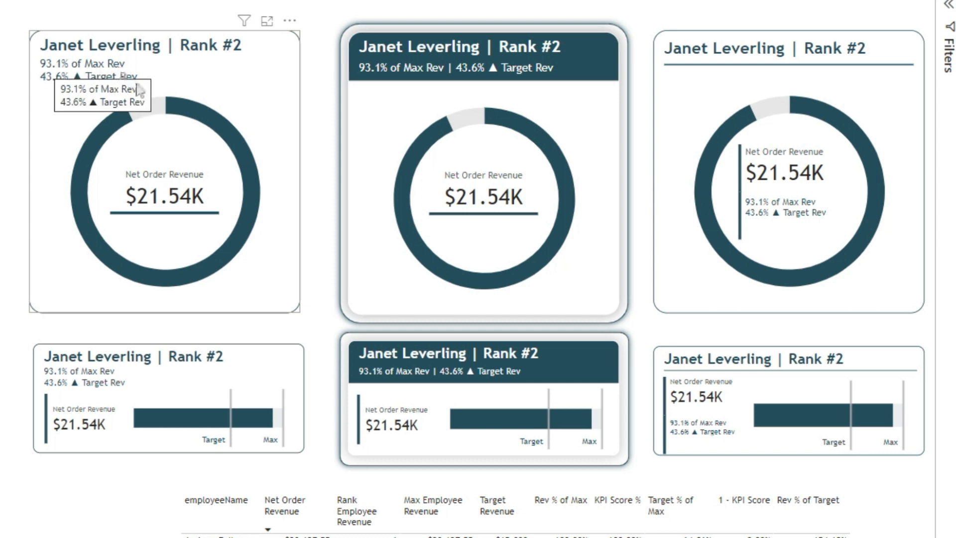
mouse_move(164, 114)
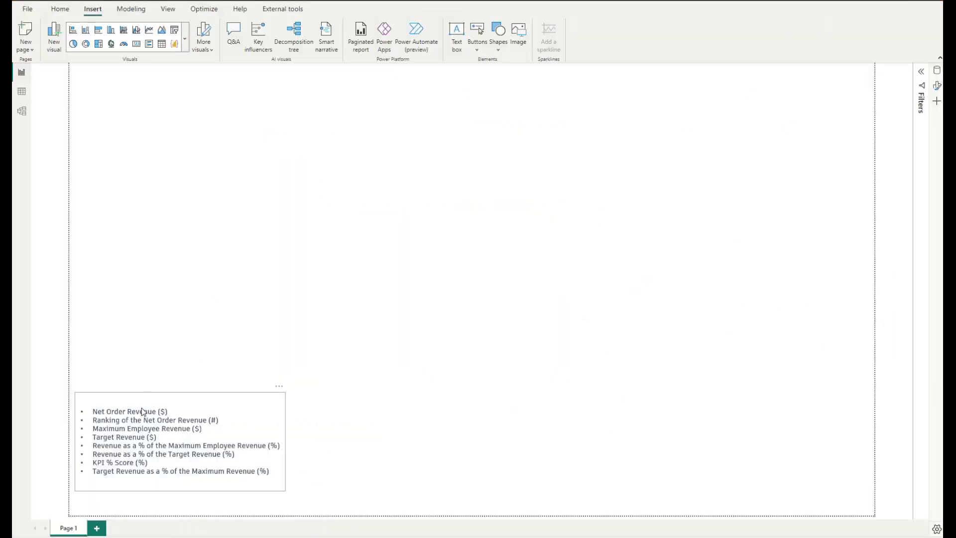
Step: Move the measure list text box to the top of the page and place a widened empty table visual near the page's bottom
left_click_drag(144, 404, 148, 83)
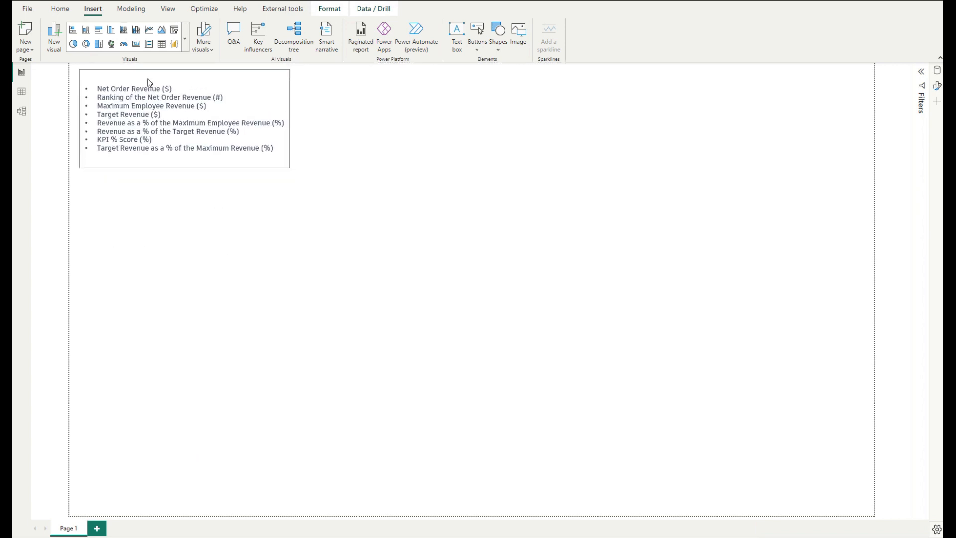
left_click(248, 401)
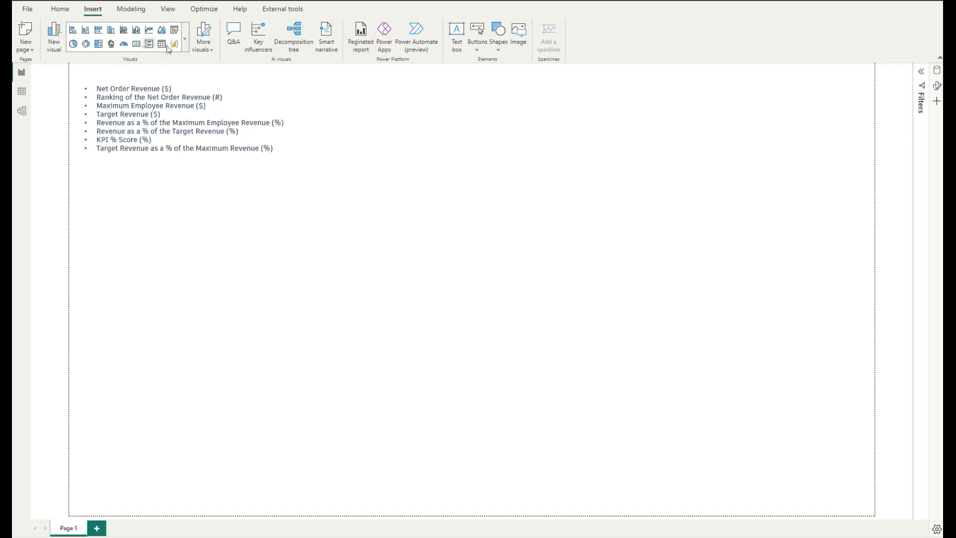
left_click(162, 44)
left_click_drag(162, 215, 183, 416)
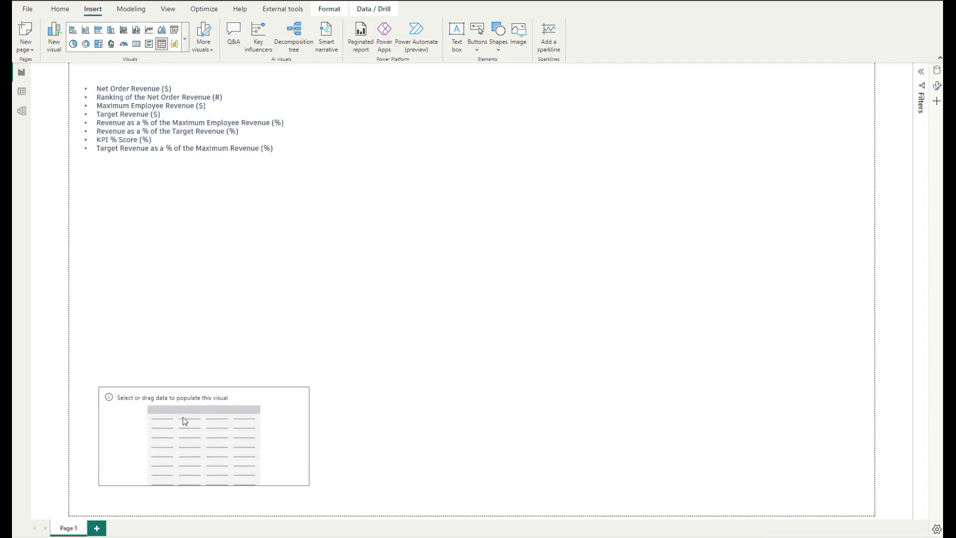
left_click_drag(308, 438, 548, 438)
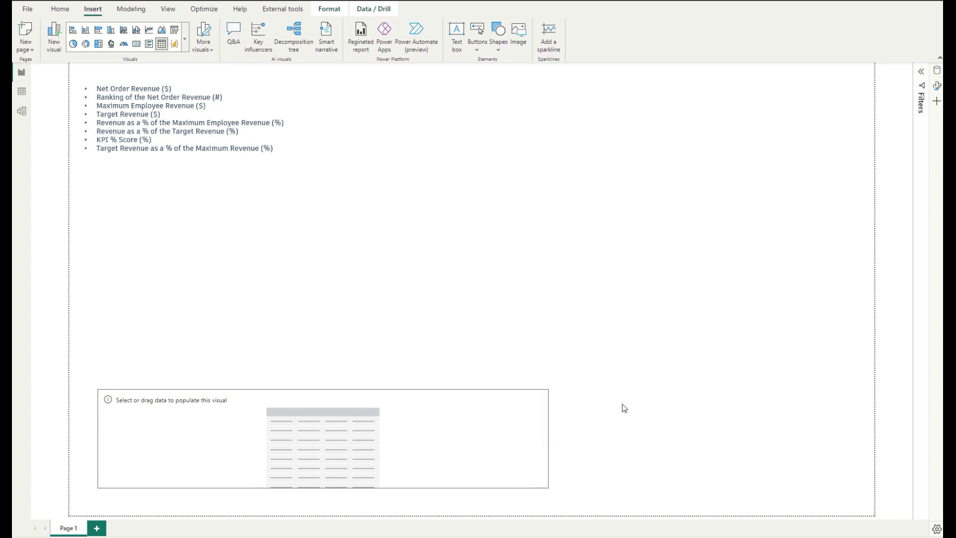
Step: Add employeeName from the employees table to the table visual, make the visual taller and shift it down to the page's lower edge
left_click(936, 86)
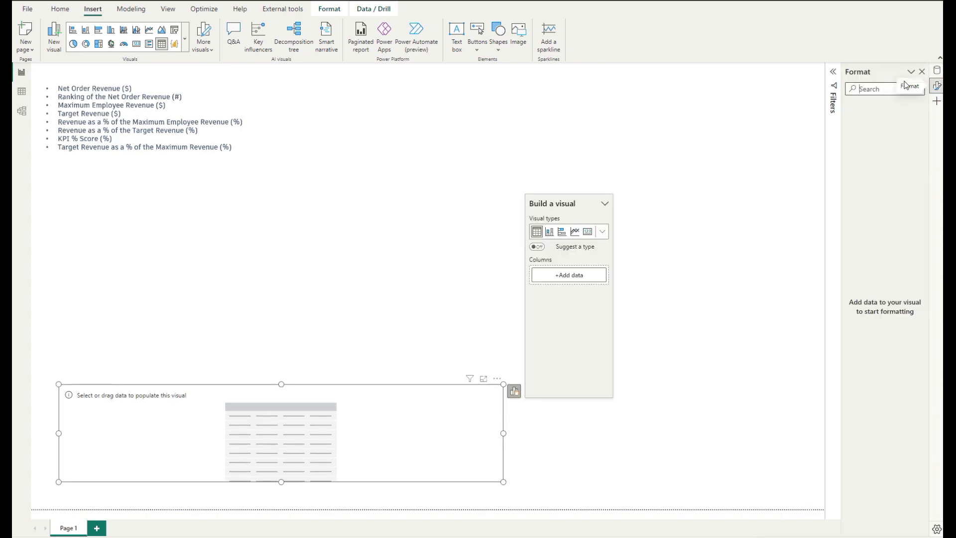
left_click(936, 70)
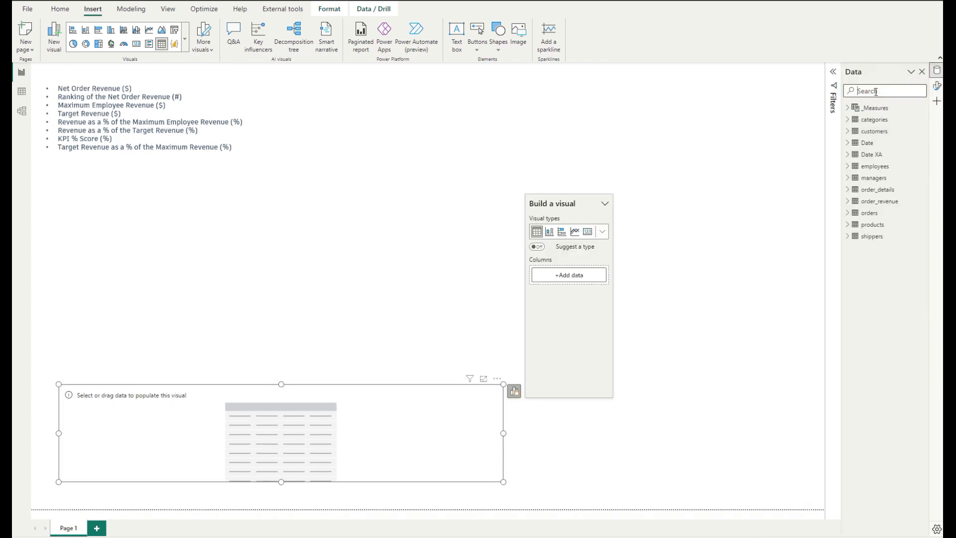
left_click(875, 91)
type("employe")
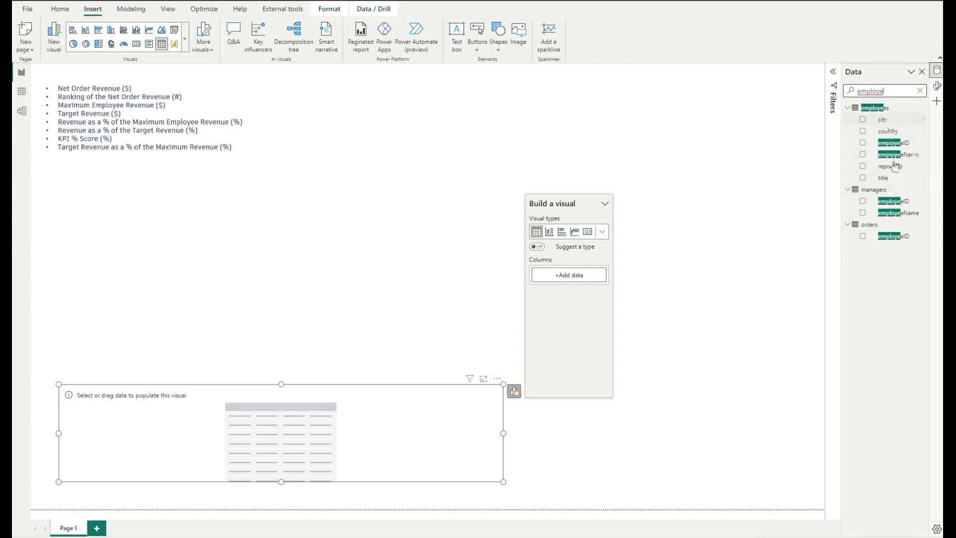
left_click_drag(902, 155, 568, 275)
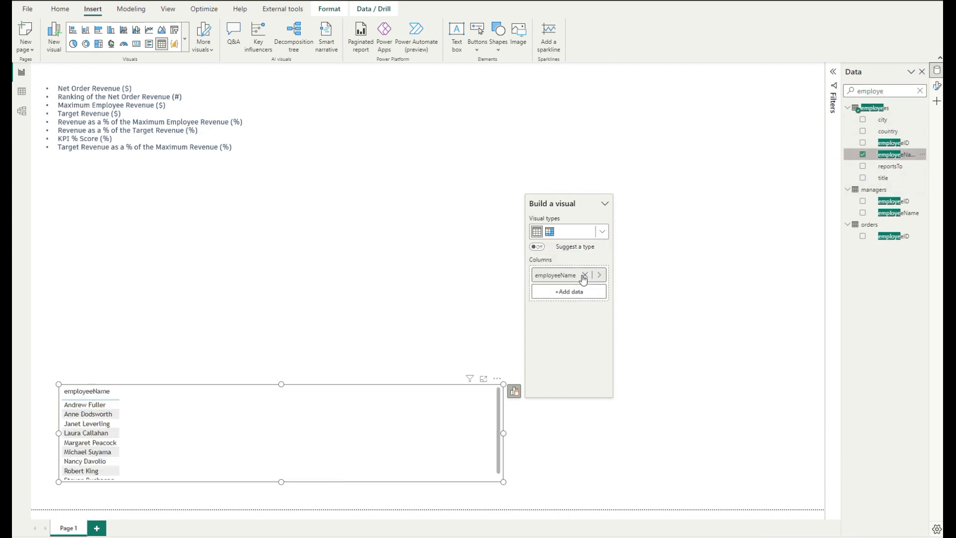
left_click_drag(281, 482, 282, 504)
left_click_drag(231, 403, 227, 413)
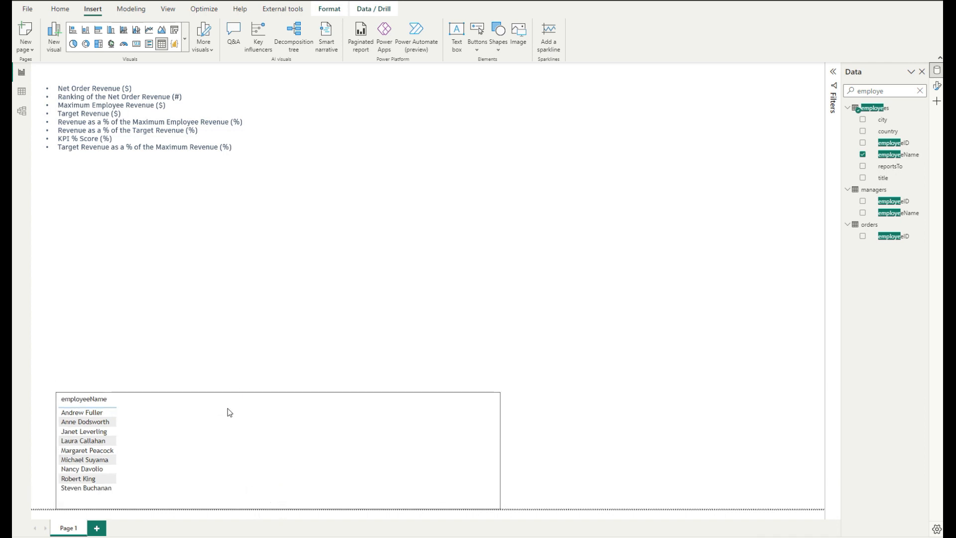
left_click(128, 237)
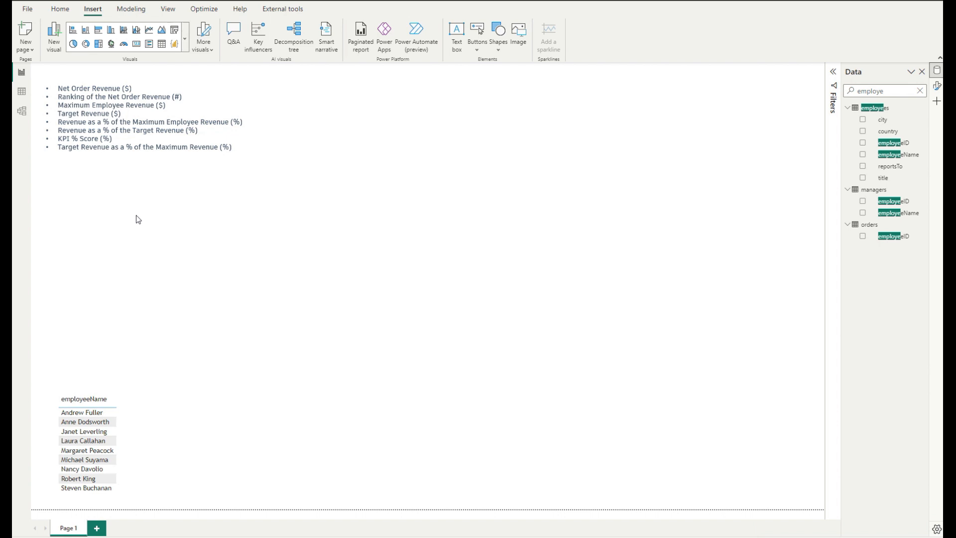
Step: Insert a slicer on employeeName between the measure list and the table, and narrow it to fit the names
left_click(174, 30)
left_click_drag(246, 285, 157, 357)
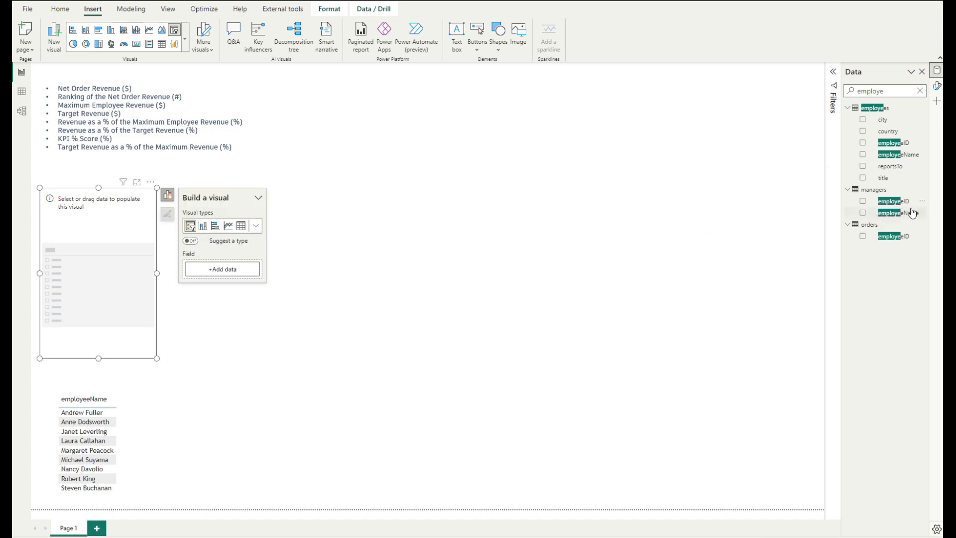
left_click_drag(903, 158, 229, 270)
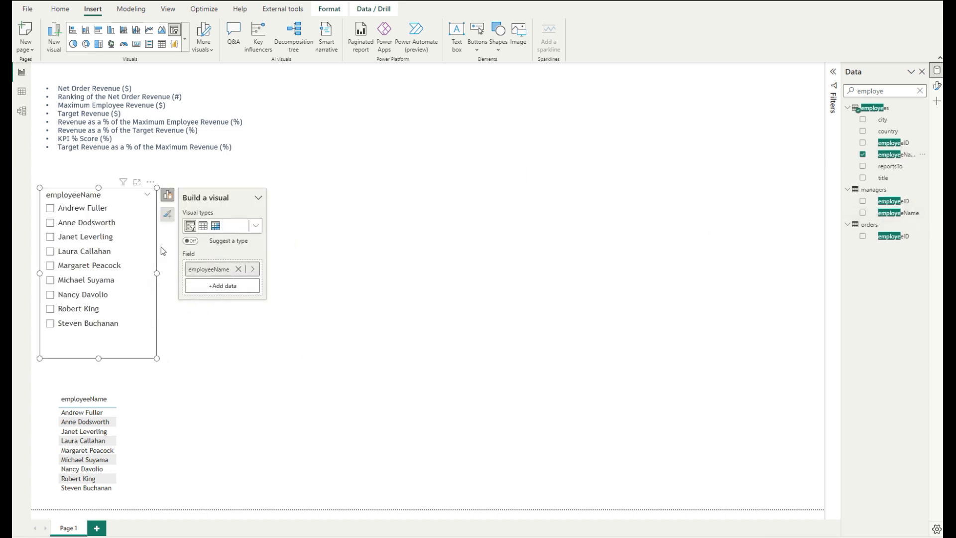
left_click_drag(157, 273, 128, 278)
left_click(148, 329)
left_click(124, 312)
left_click(137, 318)
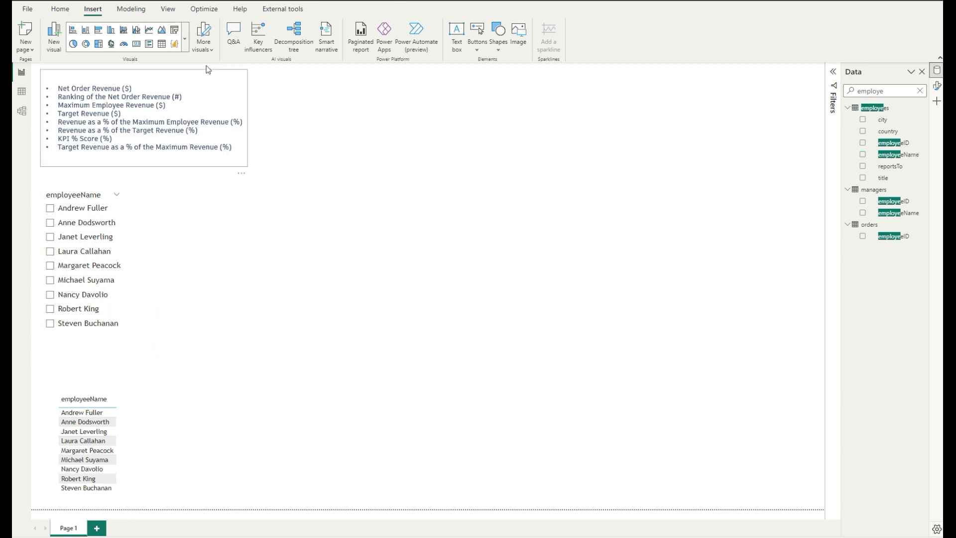
Step: Add a second, empty slicer directly beside the employeeName slicer, making it slightly shorter and wider
left_click(174, 30)
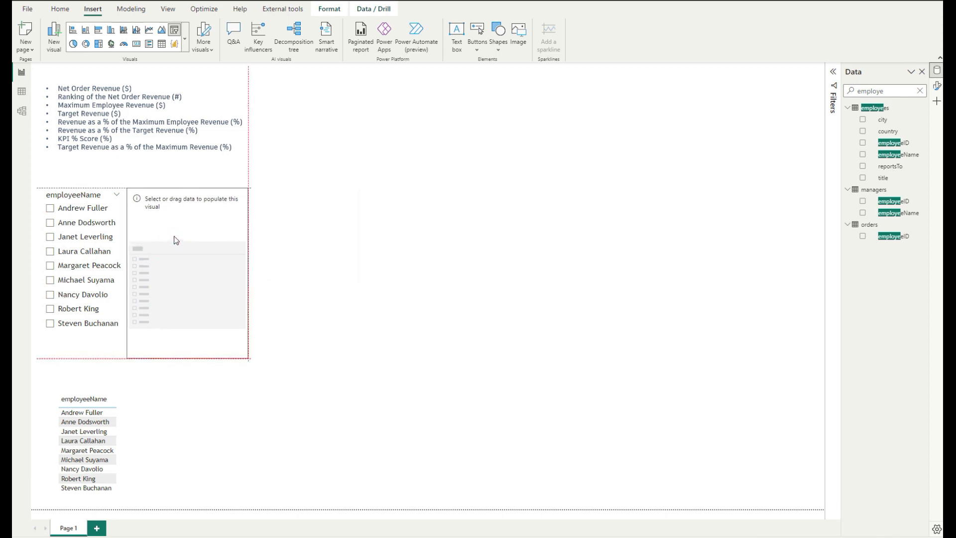
left_click_drag(187, 358, 187, 340)
left_click_drag(248, 263, 300, 265)
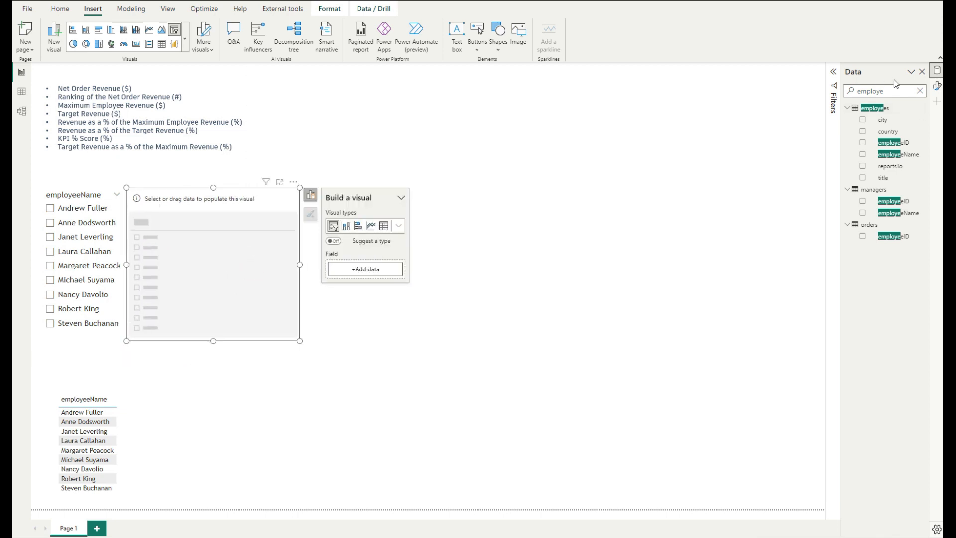
Step: Populate the new slicer with Year and End of Month from the Date table as a two-level hierarchy
left_click(919, 90)
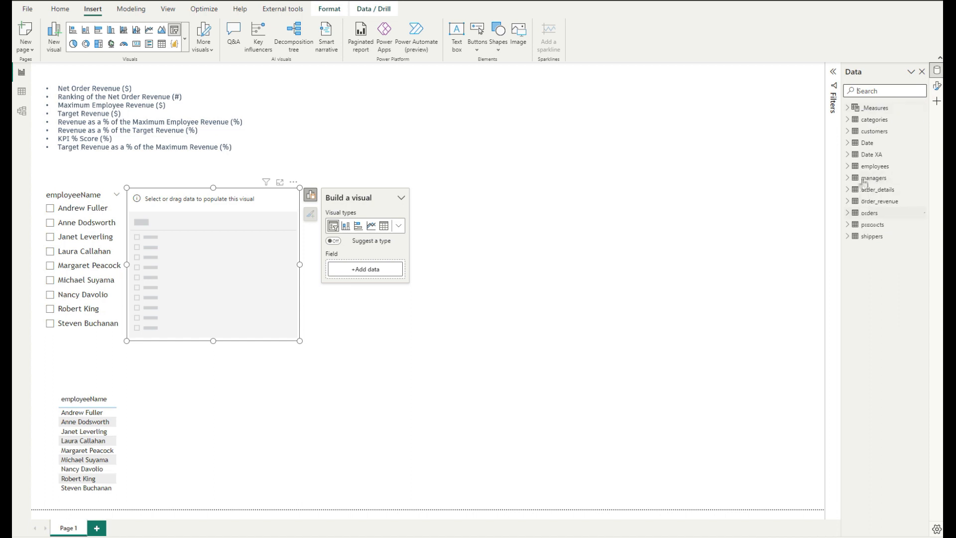
left_click(847, 142)
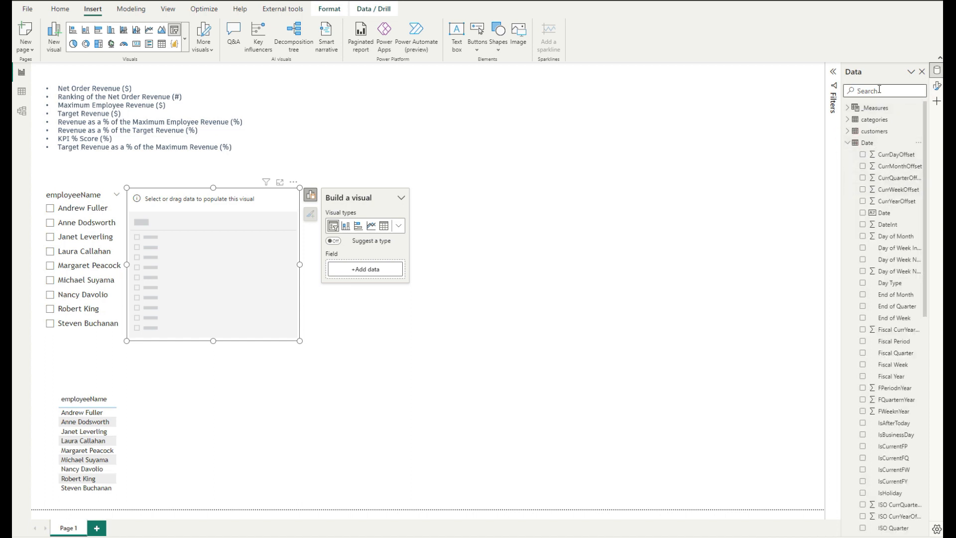
scroll(896, 438, "down", 15)
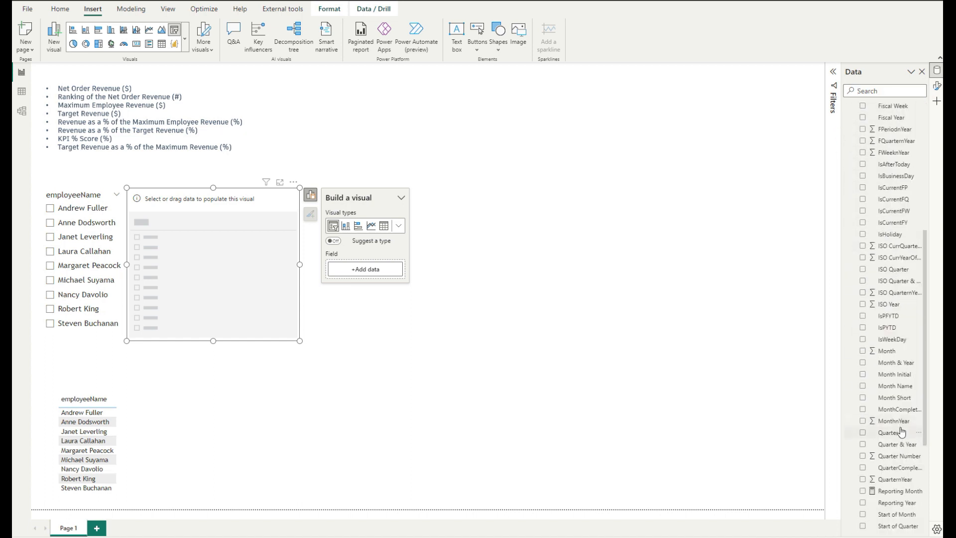
left_click_drag(875, 423, 366, 277)
scroll(891, 279, "up", 12)
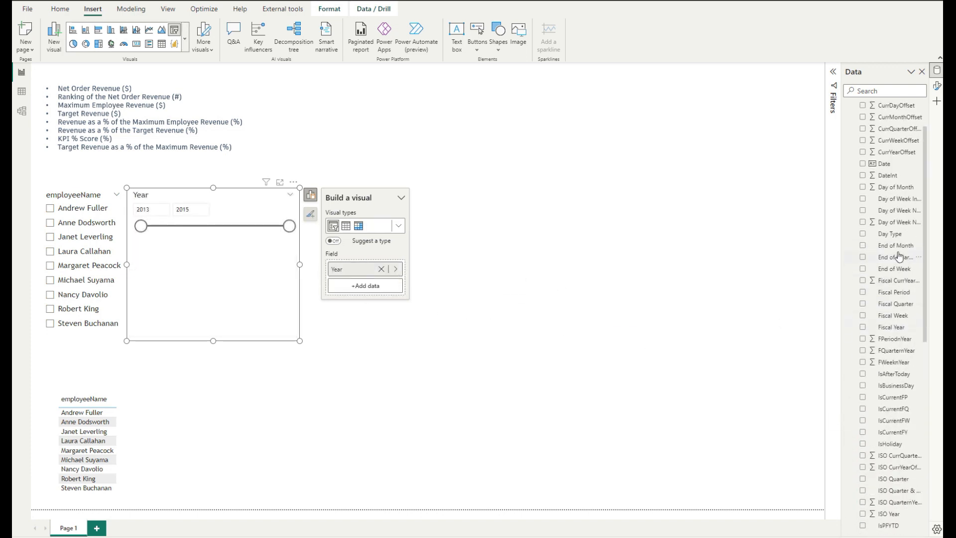
scroll(903, 197, "up", 2)
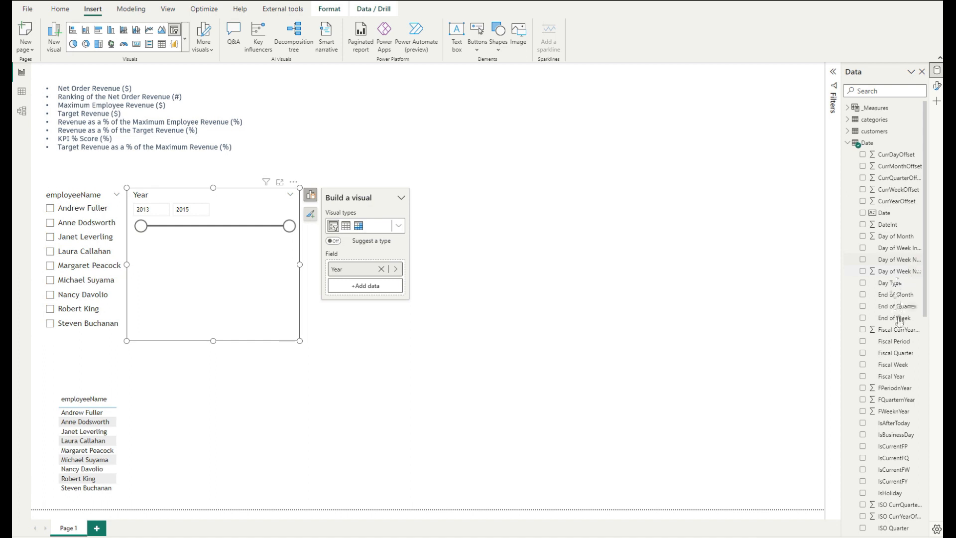
left_click_drag(895, 294, 393, 289)
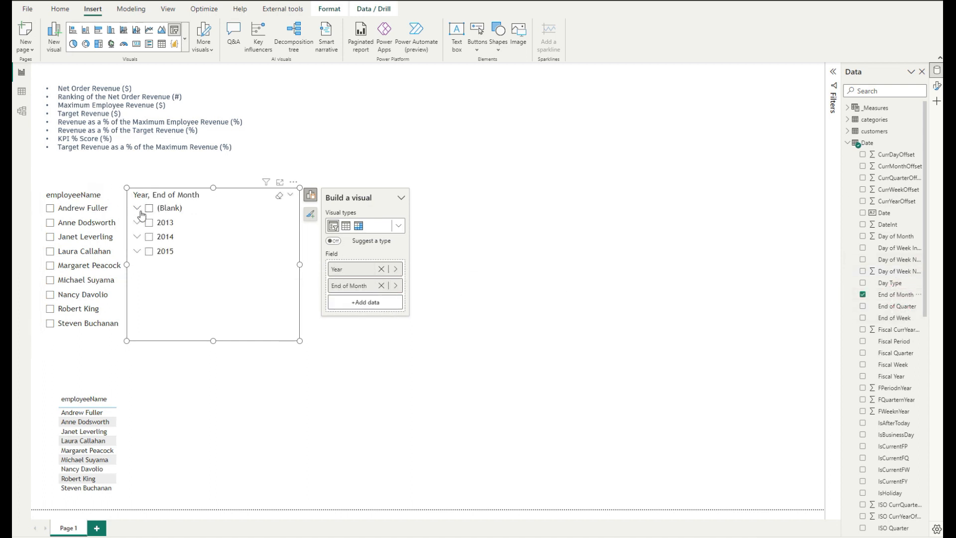
Step: Filter the date slicer's End of Month field to exclude (Blank), and narrow the slicer
left_click(834, 73)
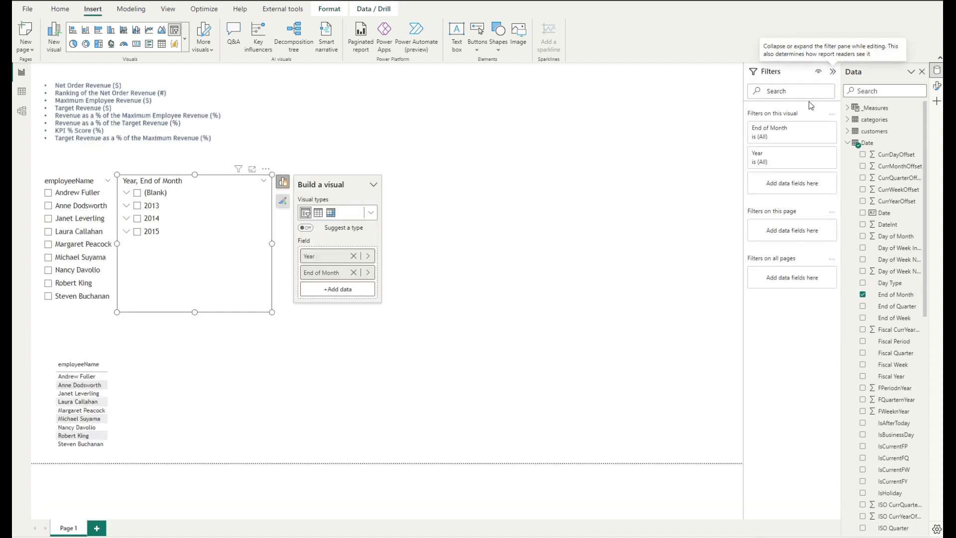
left_click(818, 128)
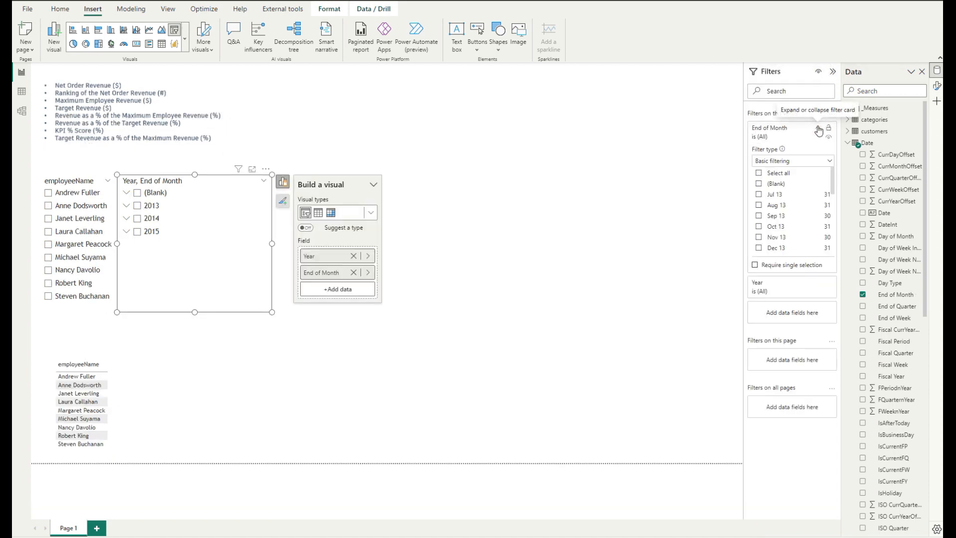
left_click(759, 184)
left_click_drag(269, 245, 201, 246)
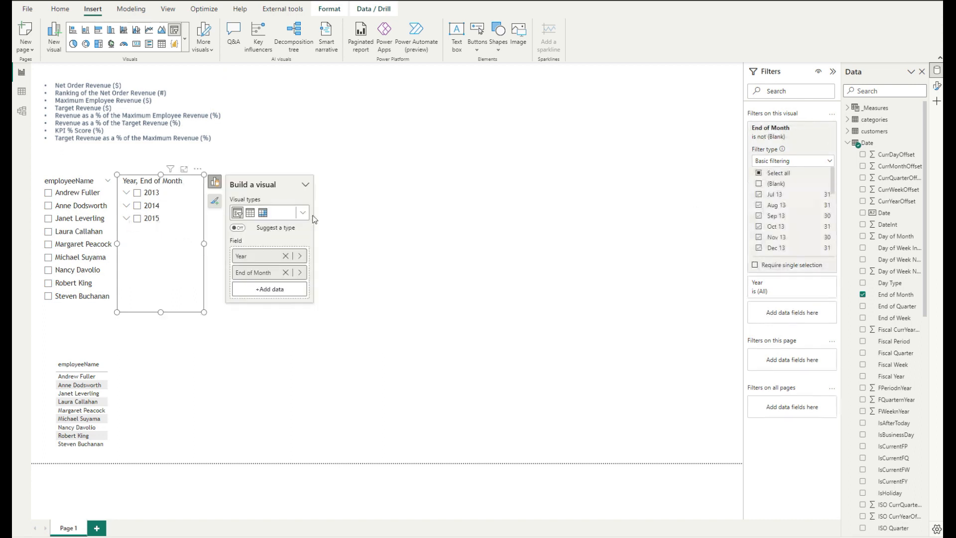
left_click(357, 128)
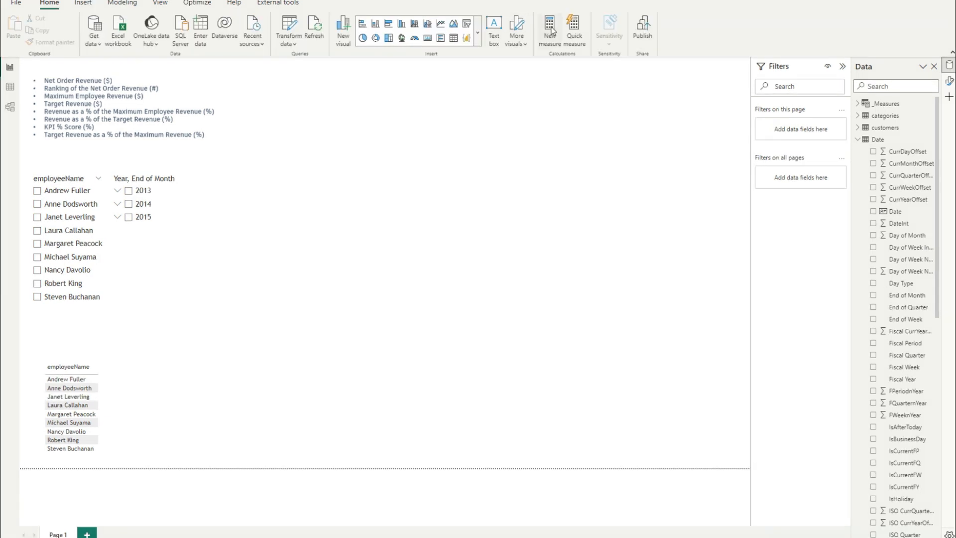
Step: Create a measure named Net Order Revenue, starting its formula with SUMX over order_details that multiplies order_details[unitPrice] by order_details[quantity]
left_click(550, 31)
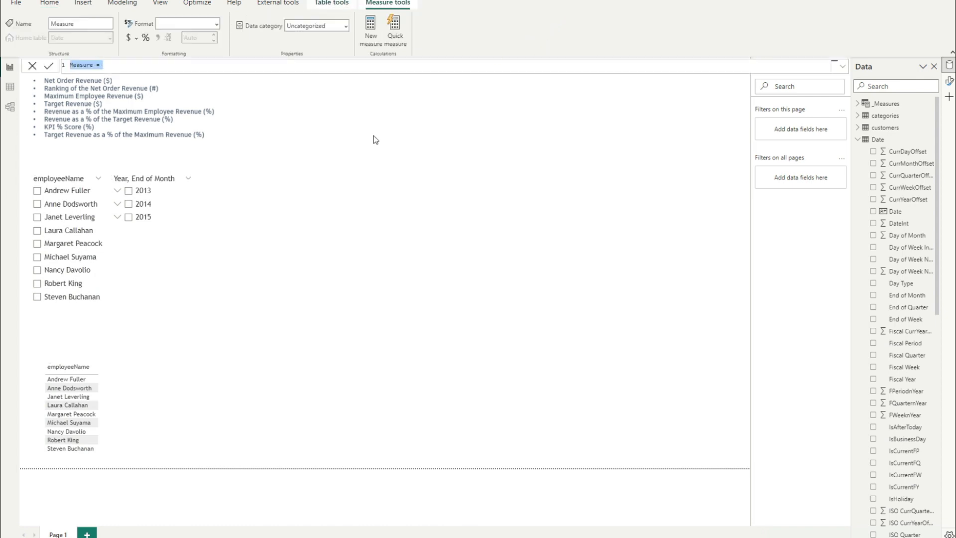
type("Net Order Reven")
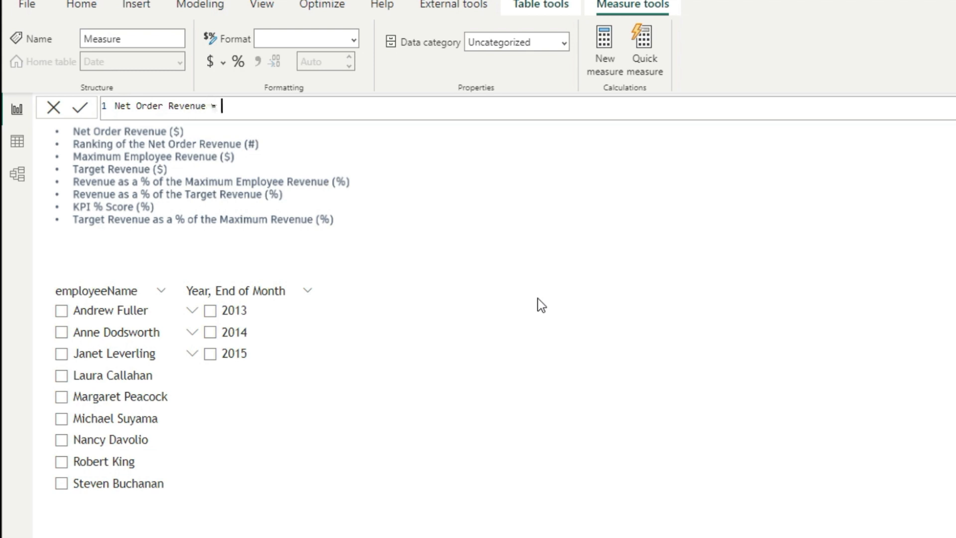
type("ue =")
key("shift+Return")
type("S")
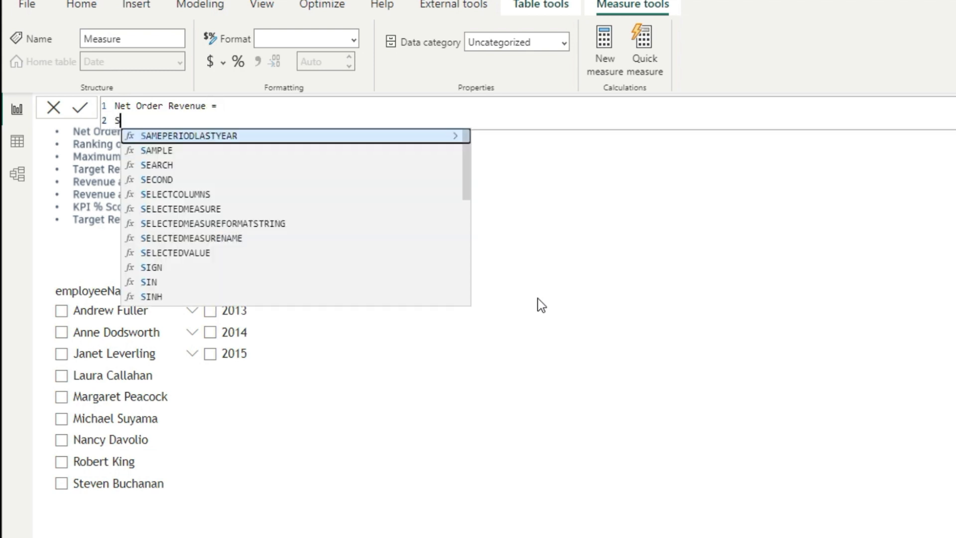
type("UMX")
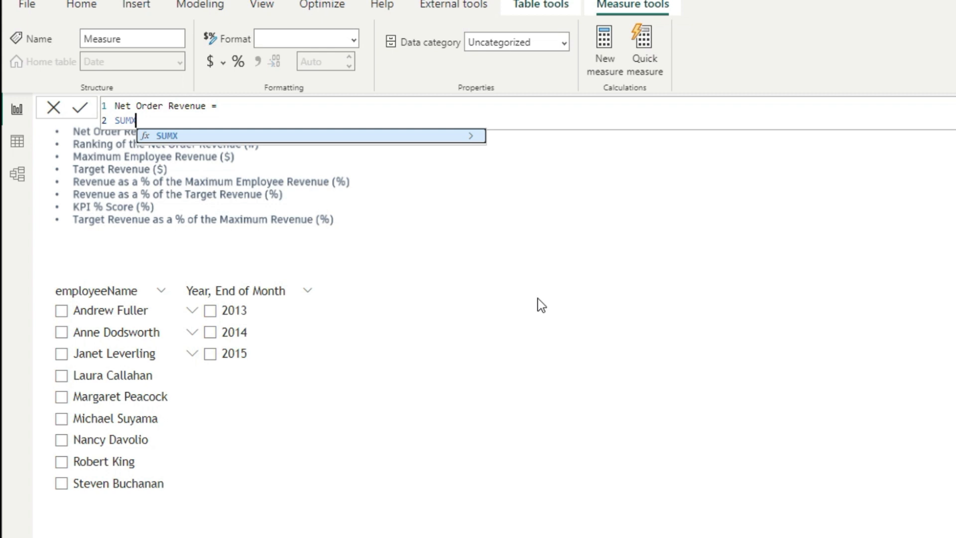
type("(order_details")
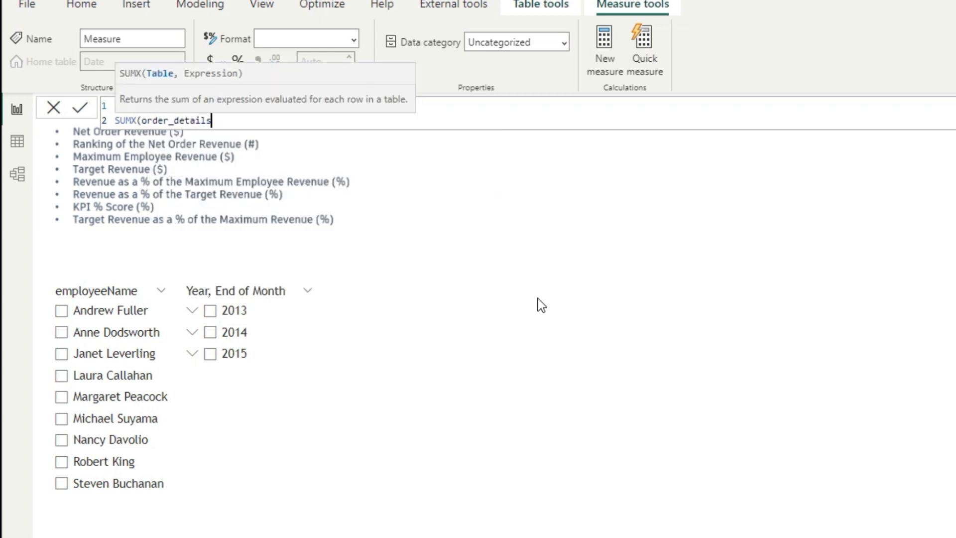
type(", order_details[unitPrice]")
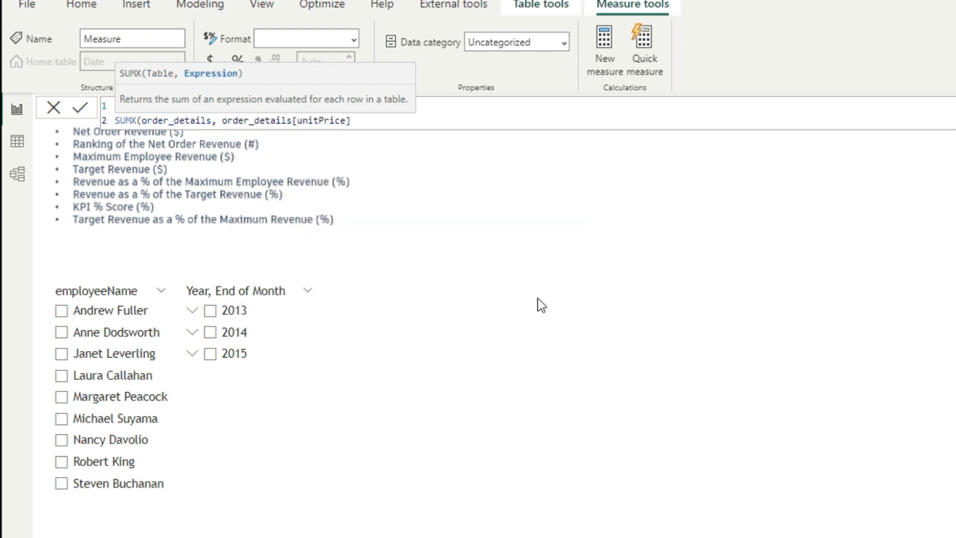
type(" * quant")
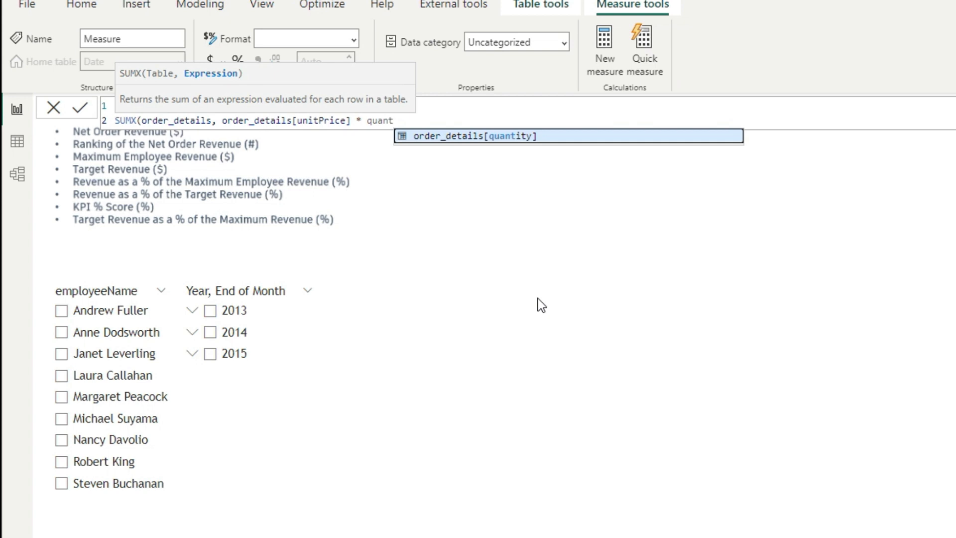
key("Tab")
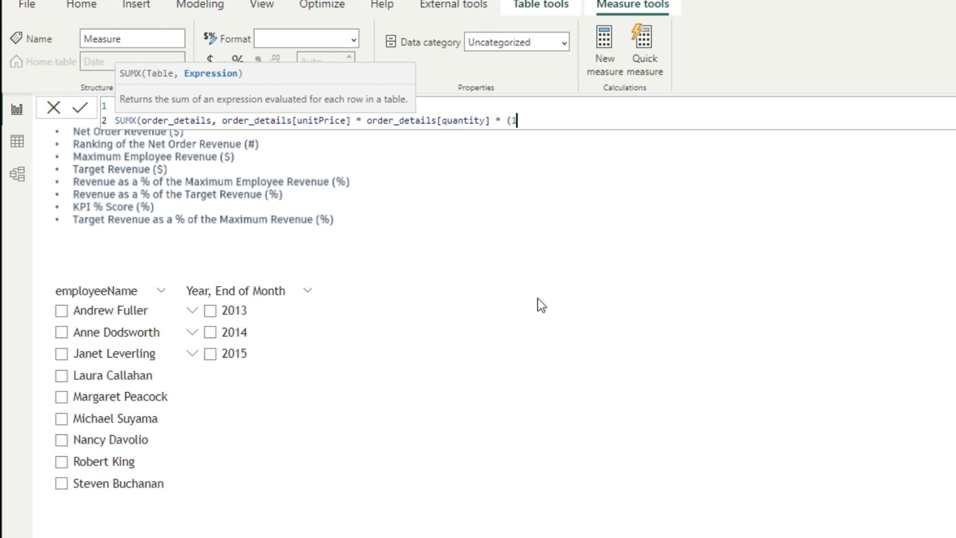
Step: Complete the Net Order Revenue formula by multiplying the expression by (1-order_details[discount]), and commit the measure
type("* (1-di")
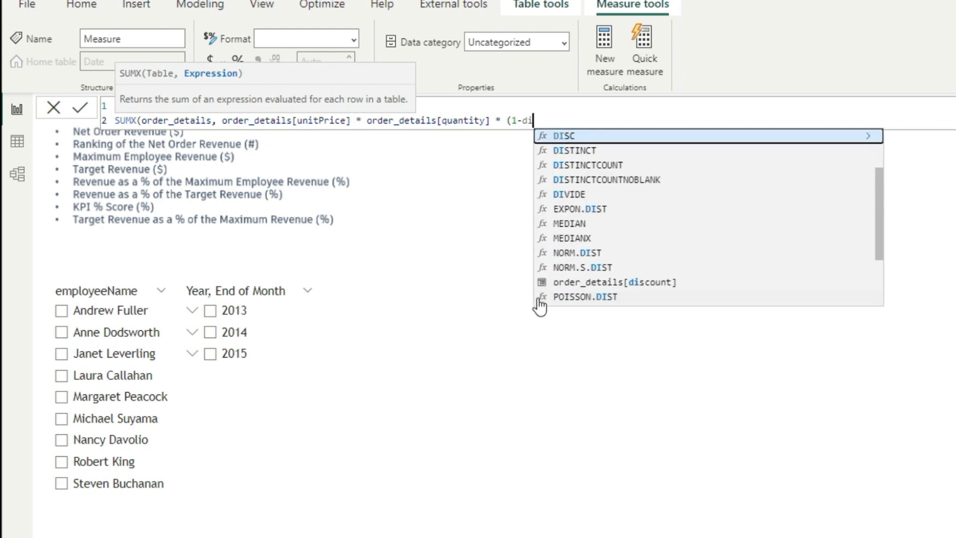
type("s")
key("Down")
key("Down")
key("Down")
key("Down")
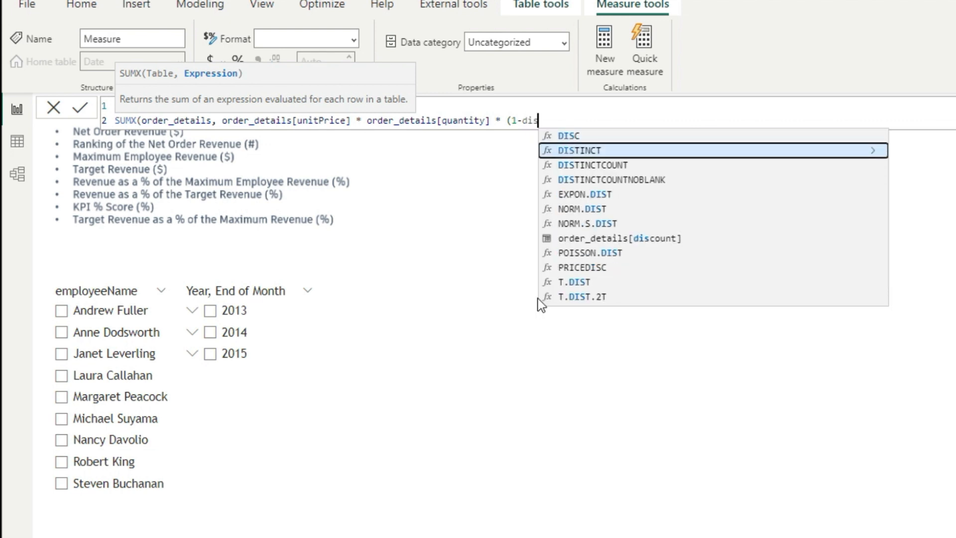
key("Down")
key("Down")
key("Down")
key("Tab")
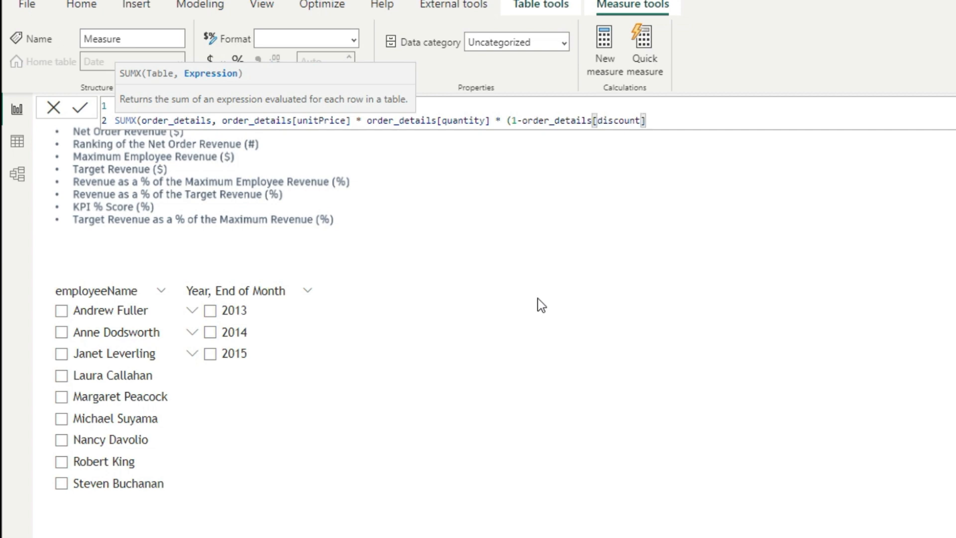
type(")")
key("Return")
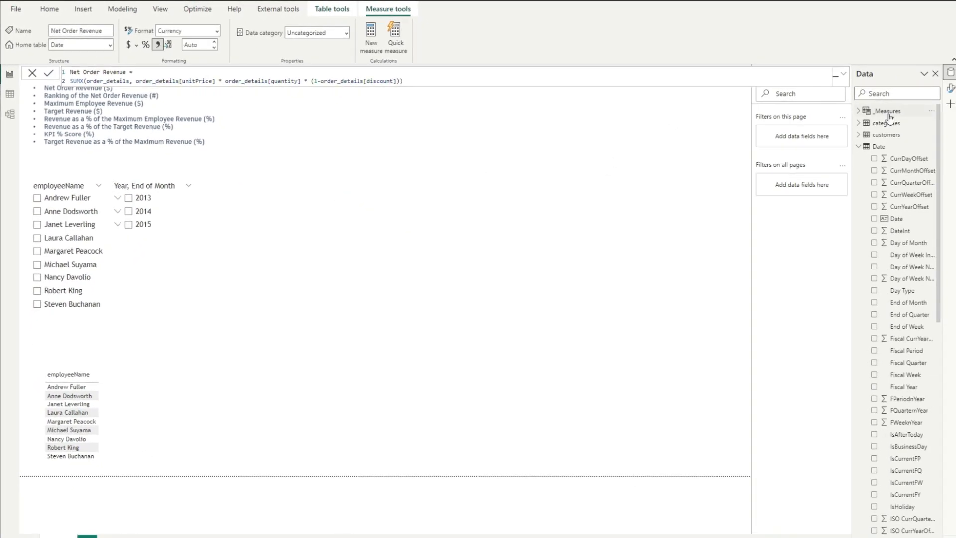
Step: Change the Net Order Revenue measure's home table to _Measures and add the measure as a column in the employeeName table
left_click(858, 147)
left_click(859, 147)
scroll(901, 331, "down", 5)
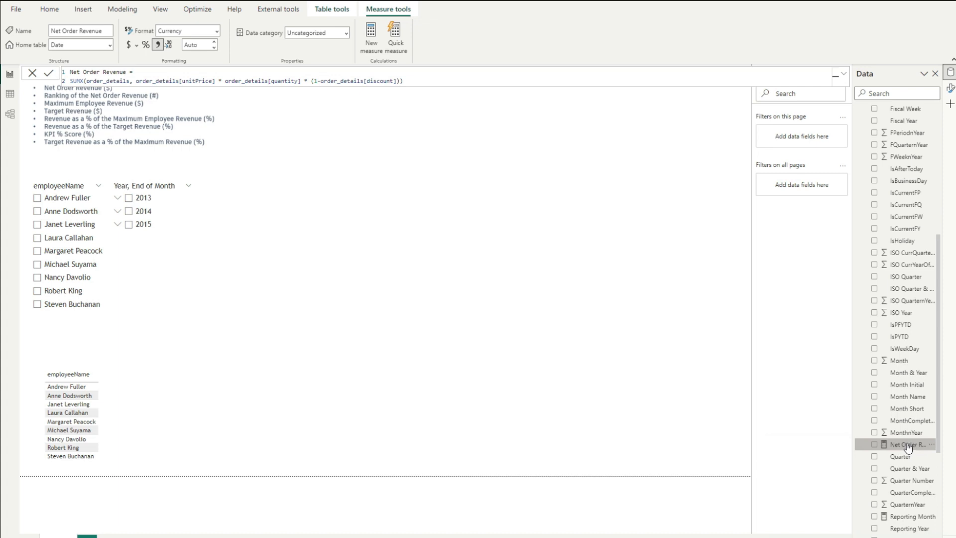
left_click(109, 44)
left_click(94, 62)
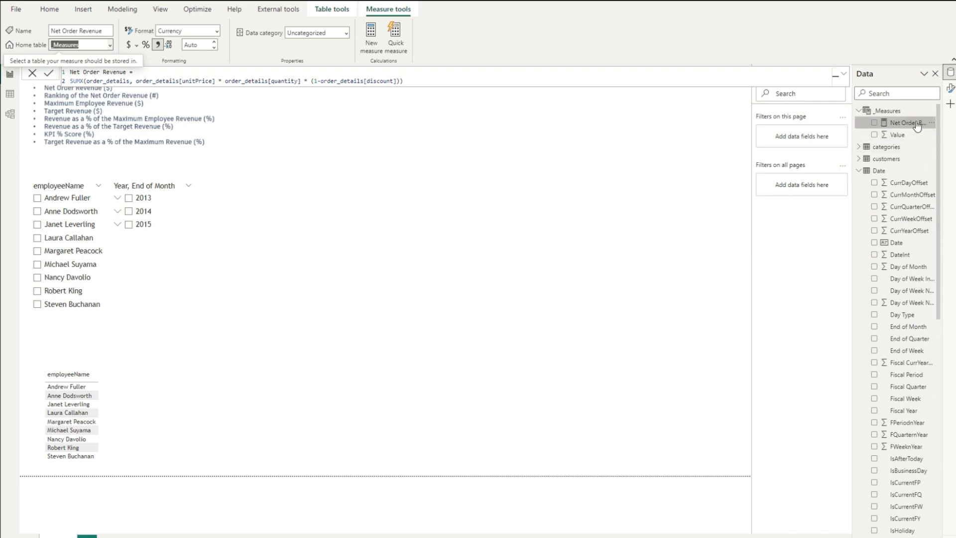
left_click_drag(916, 125, 171, 416)
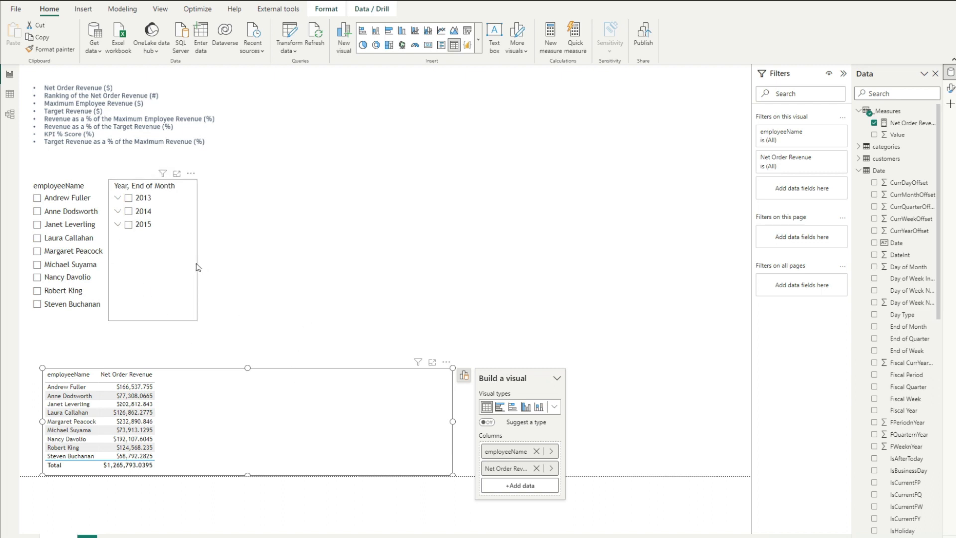
Step: Edit the employeeName slicer's interactions so that it does not filter the employee revenue table
left_click(98, 320)
left_click(326, 9)
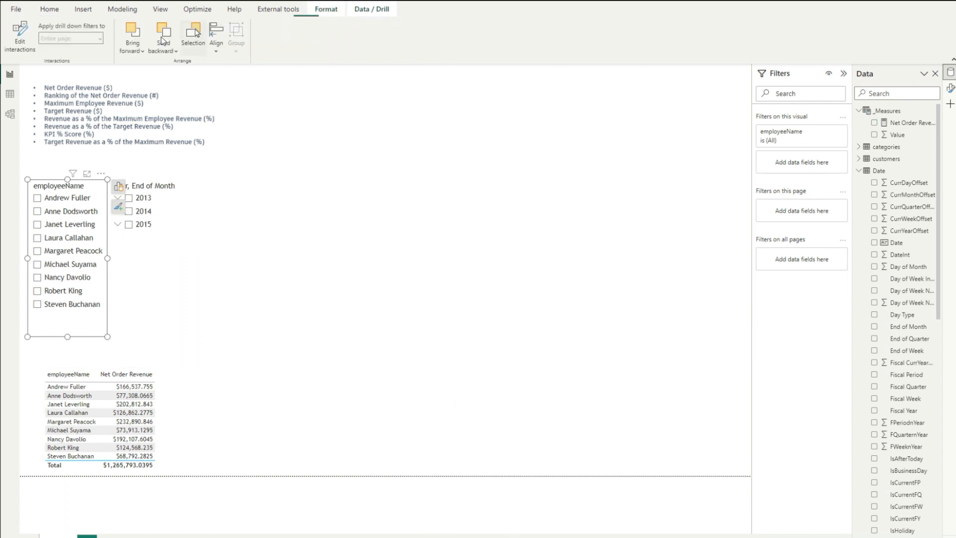
left_click(20, 35)
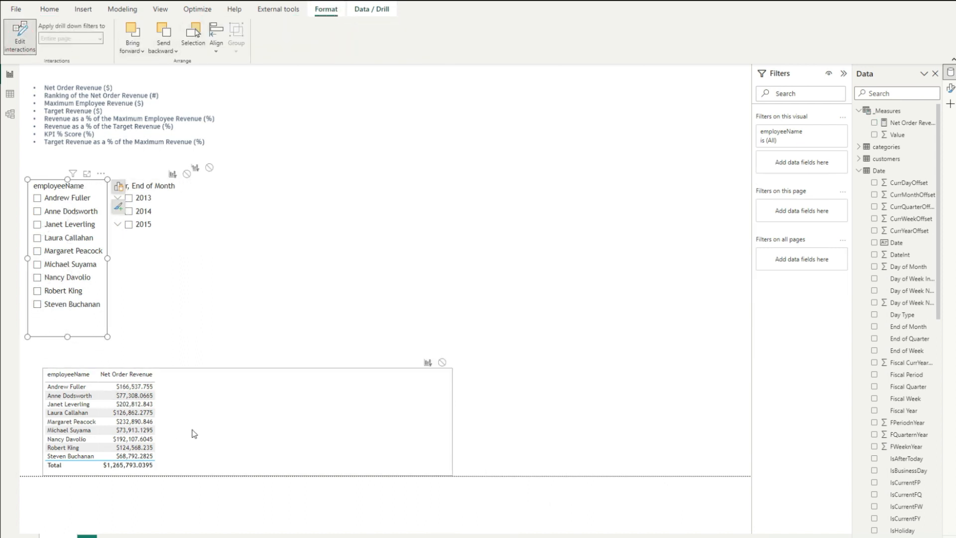
left_click(442, 363)
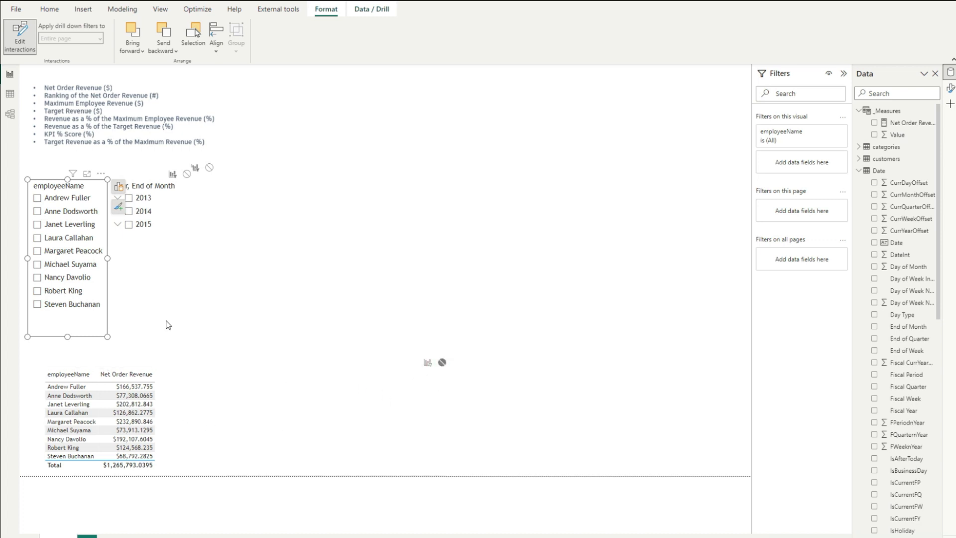
left_click(20, 37)
Step: Expand 2015 in the Year, End of Month slicer and filter the page to Mar 15
left_click(119, 225)
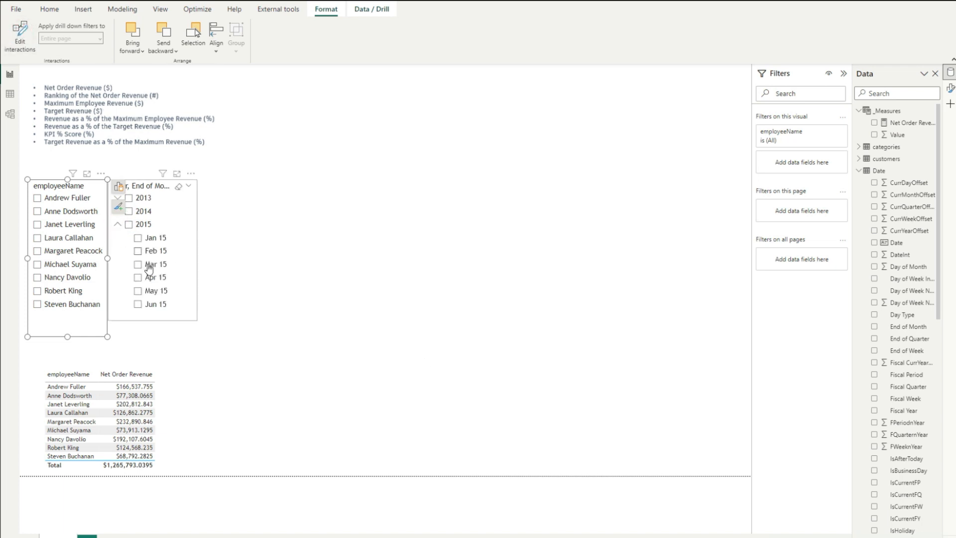
left_click(138, 265)
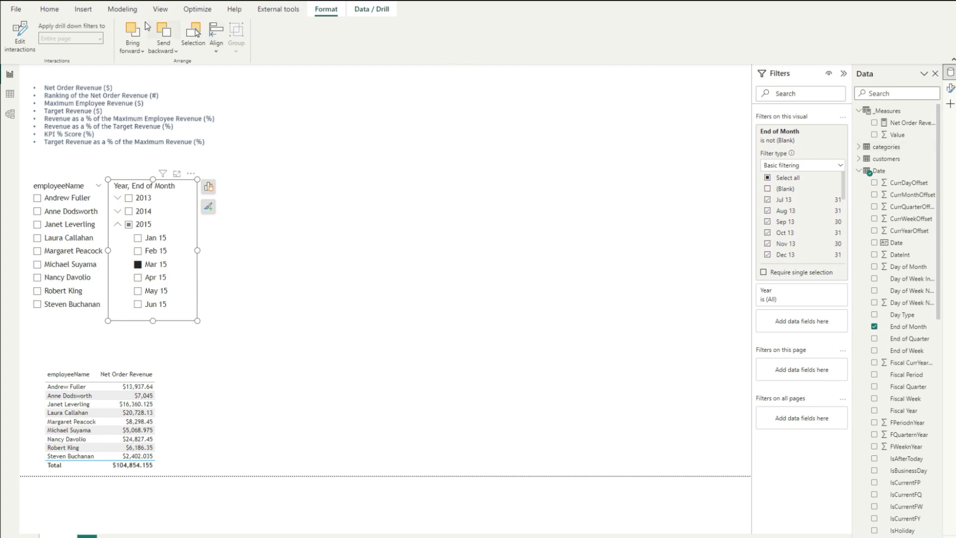
Step: Create a new measure in the _Measures table named Rank Employee Revenue, starting its formula on a second line with RANKX
left_click(50, 9)
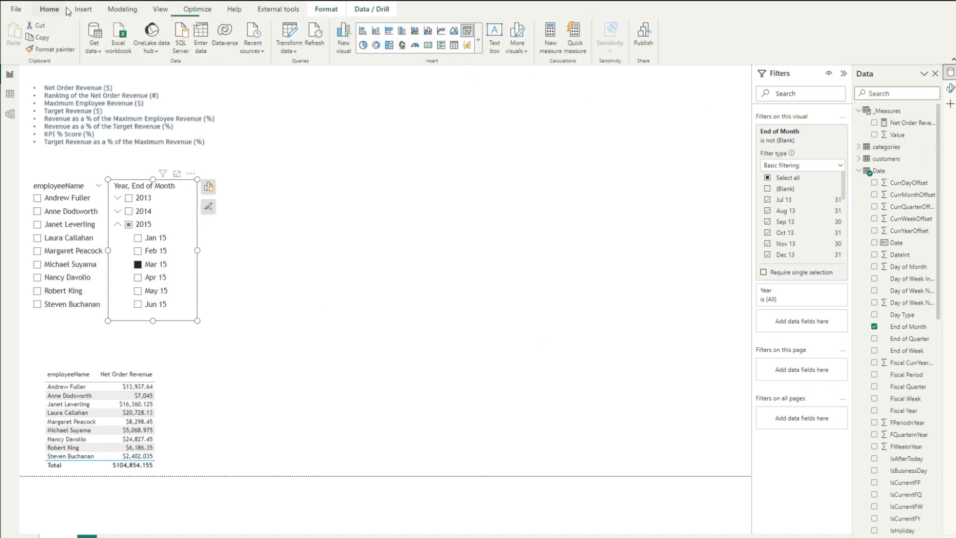
left_click(897, 115)
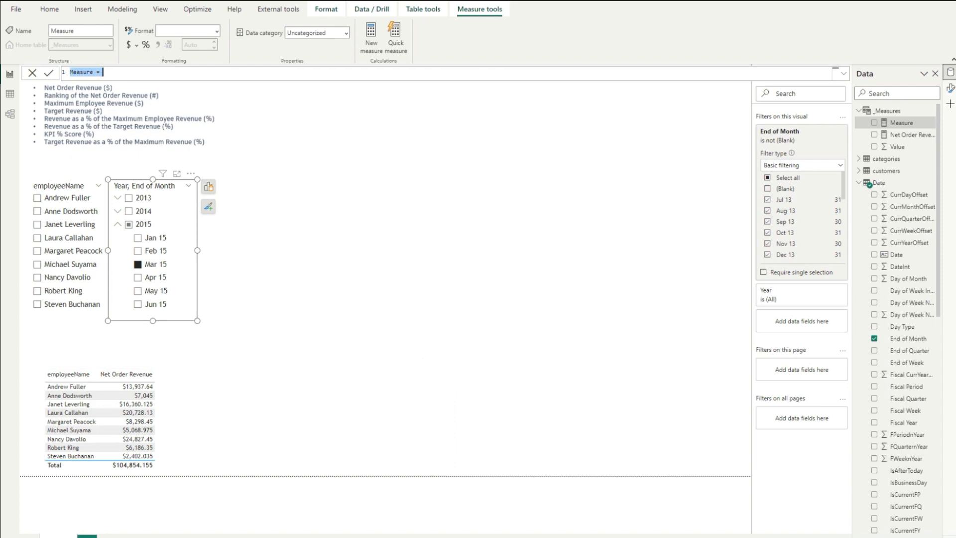
type("Ran")
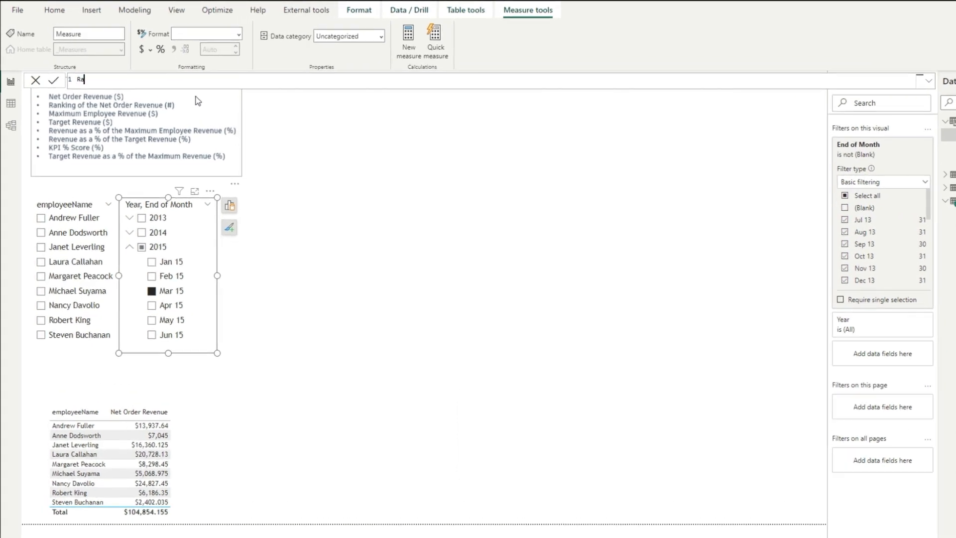
type("k ")
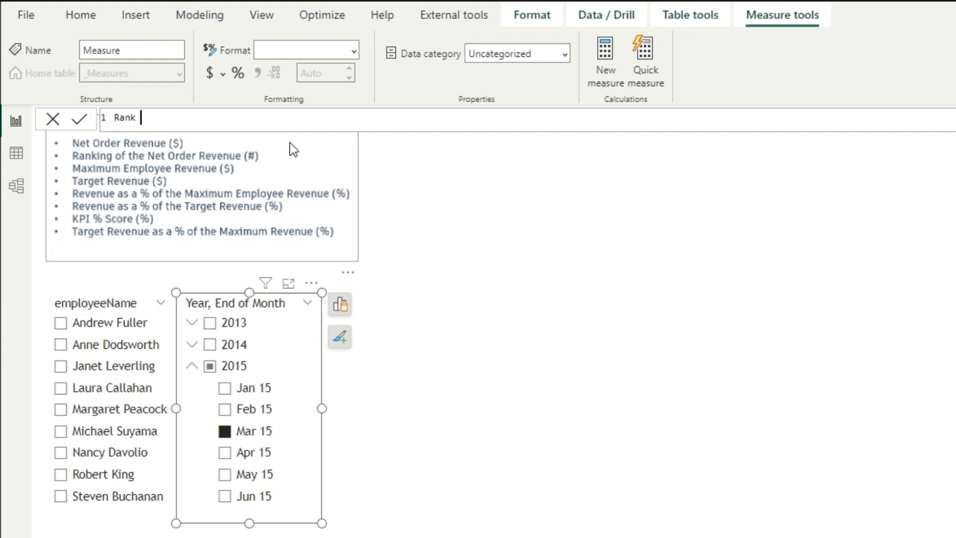
type("Employee Revenue =")
key("shift+Return")
type("RANKX")
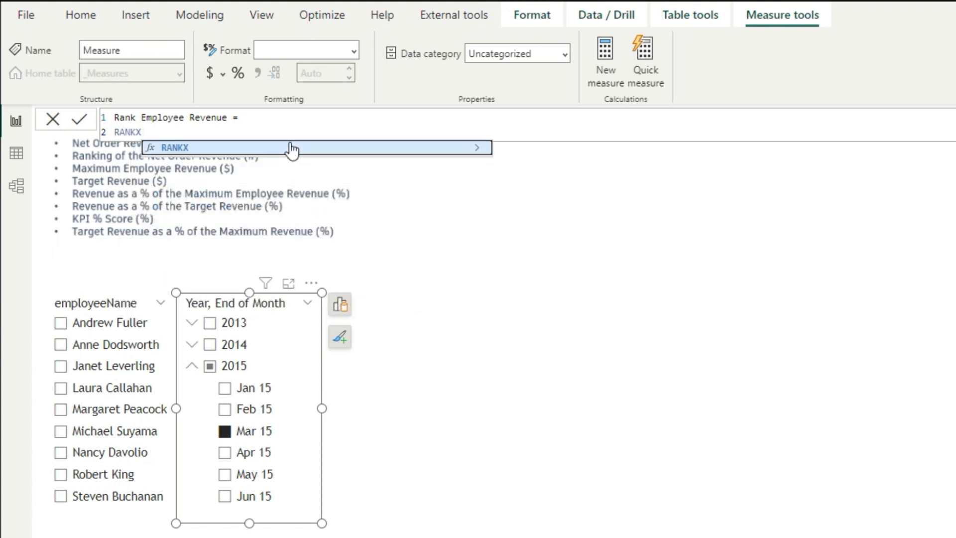
Step: Enter ALL(employees[employeeName]) as the table argument of the RANKX function
type("(A")
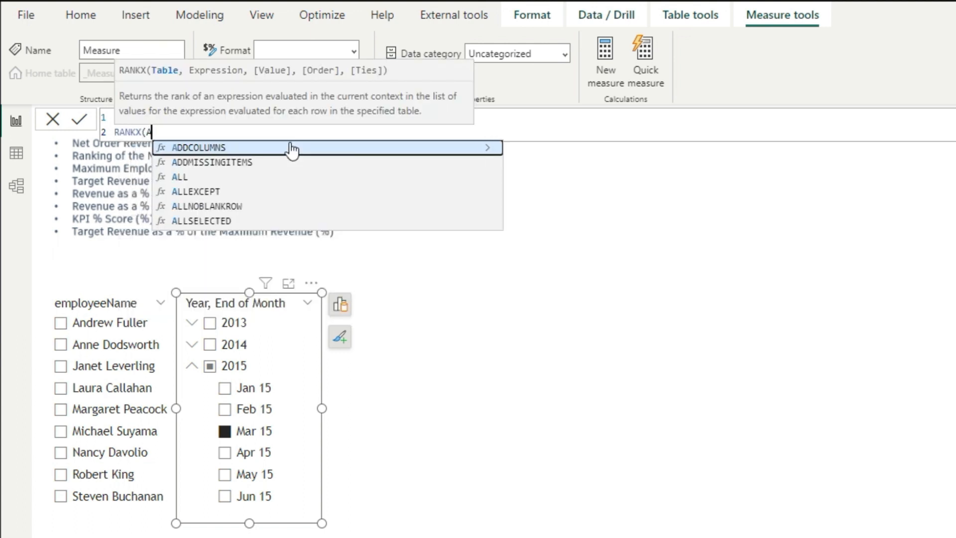
type("LL(")
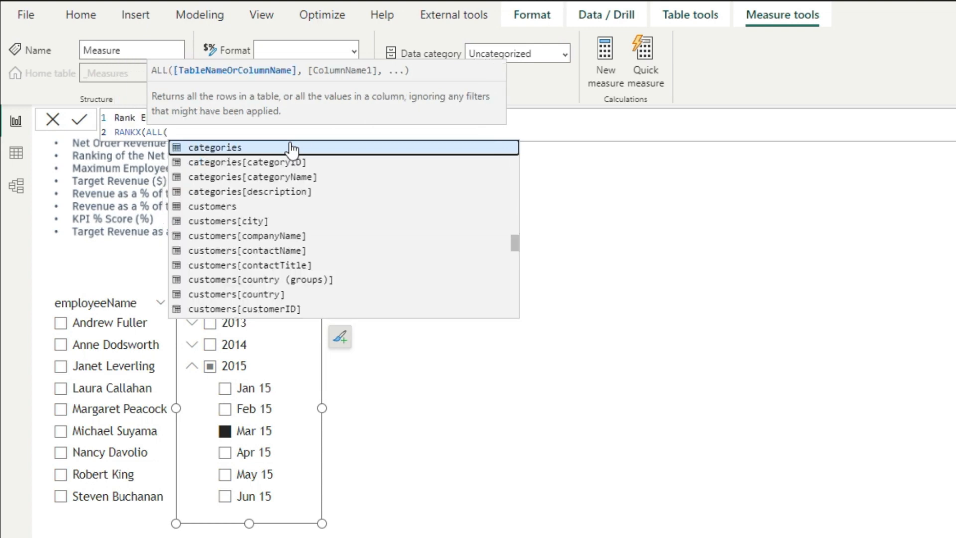
type("emplo")
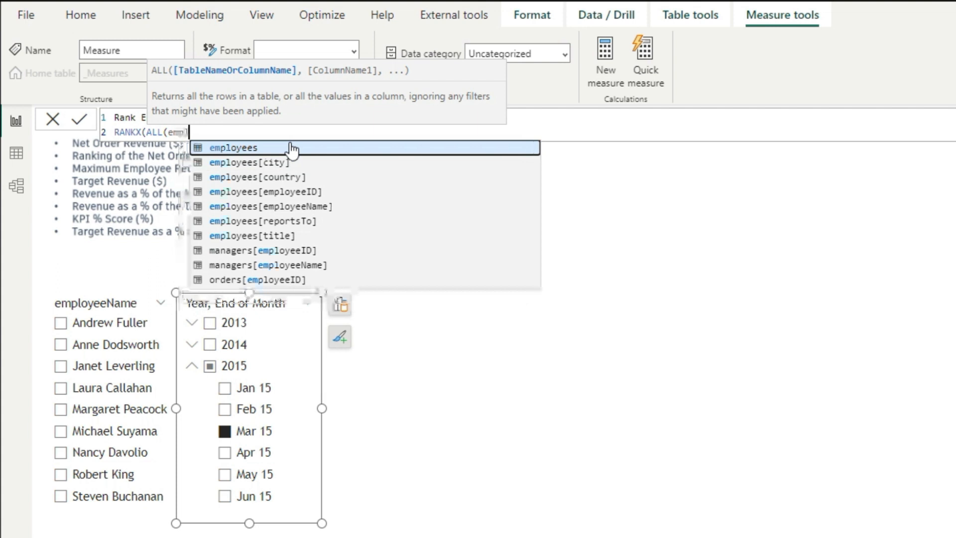
key("Down")
key("Down")
key("Down")
key("Down")
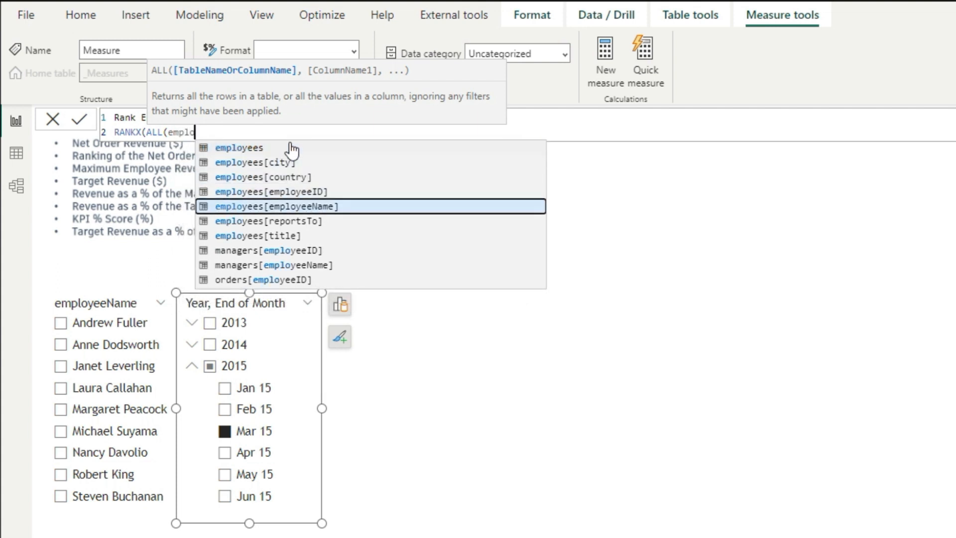
key("Tab")
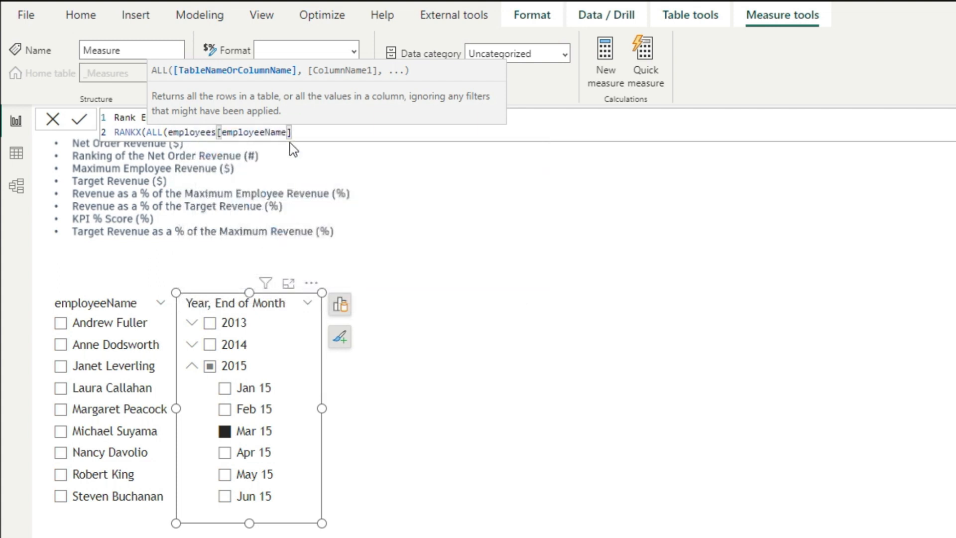
type(")")
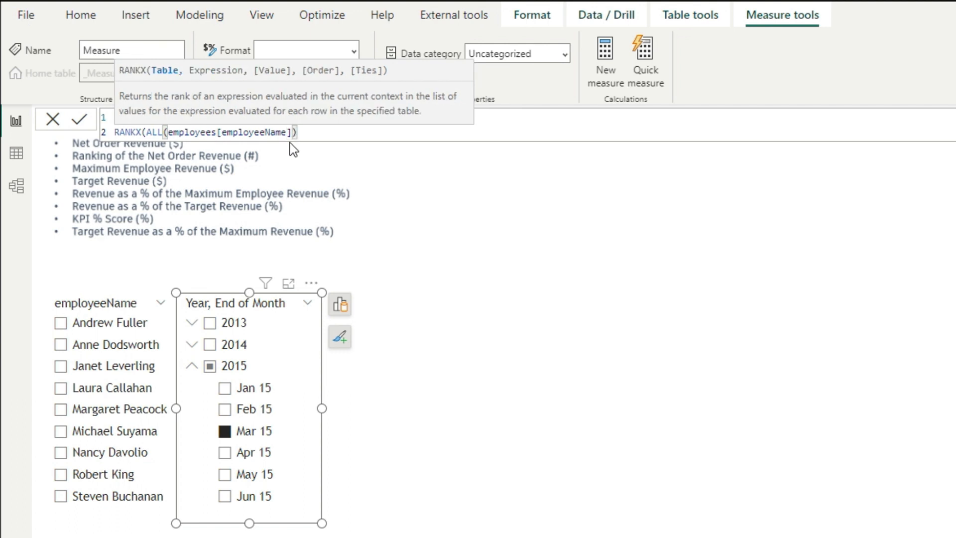
Step: Complete the RANKX formula with [Net Order Revenue] as expression, no value argument, DESC order and Dense ties, and commit the measure
type(", [Net")
key("Tab")
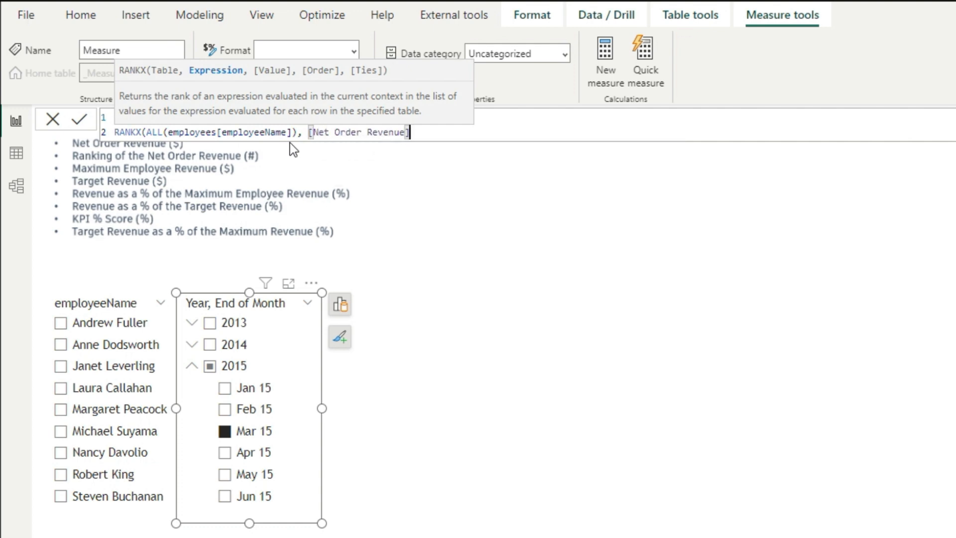
type(",,")
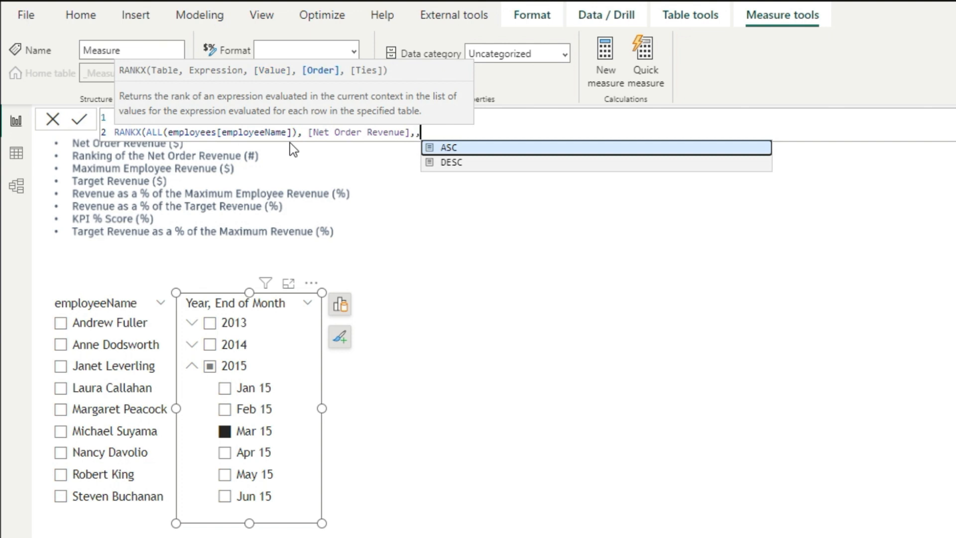
type("D")
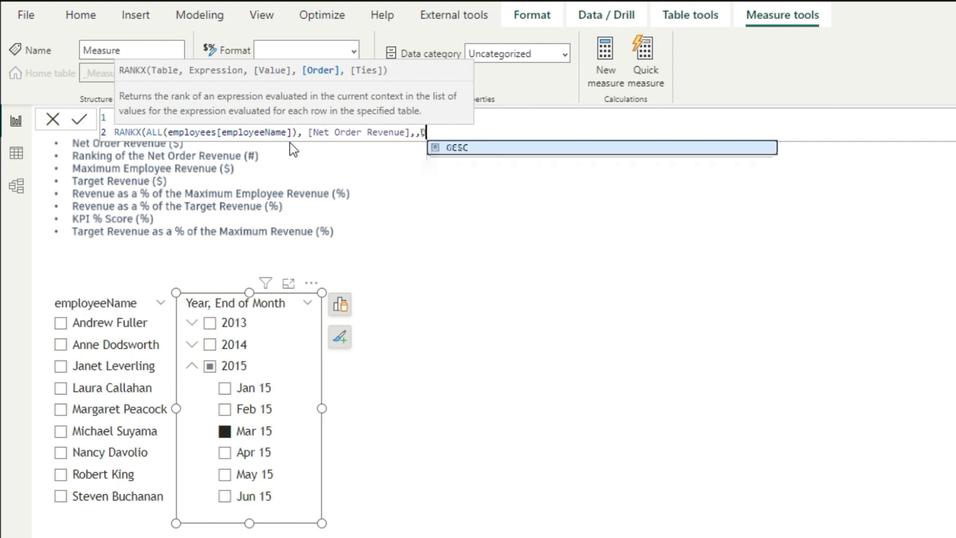
key("Tab")
type(", ")
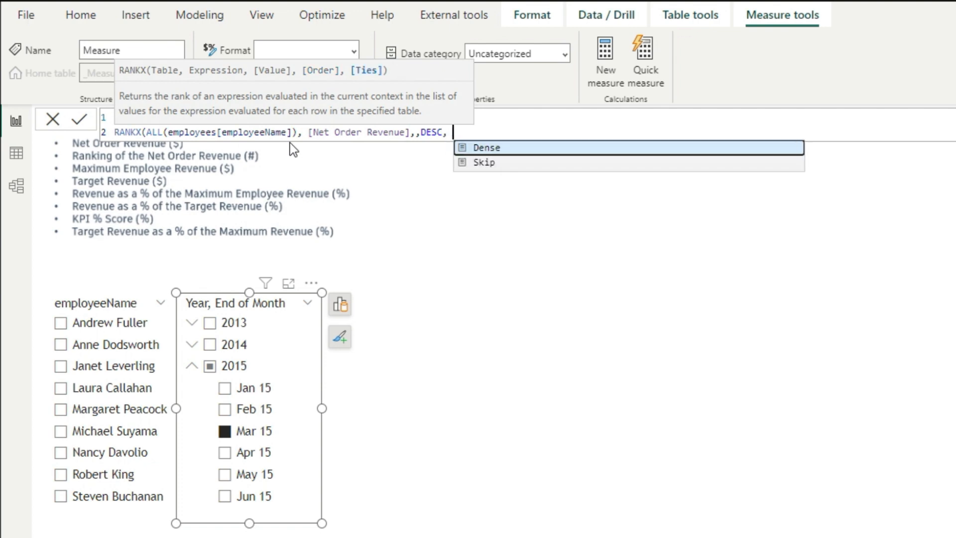
type("Dens")
key("Tab")
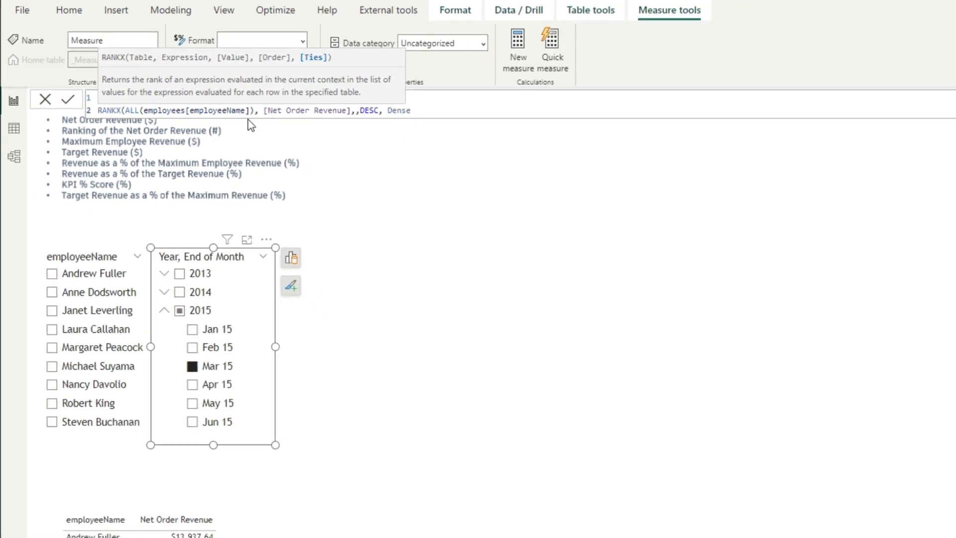
type(")")
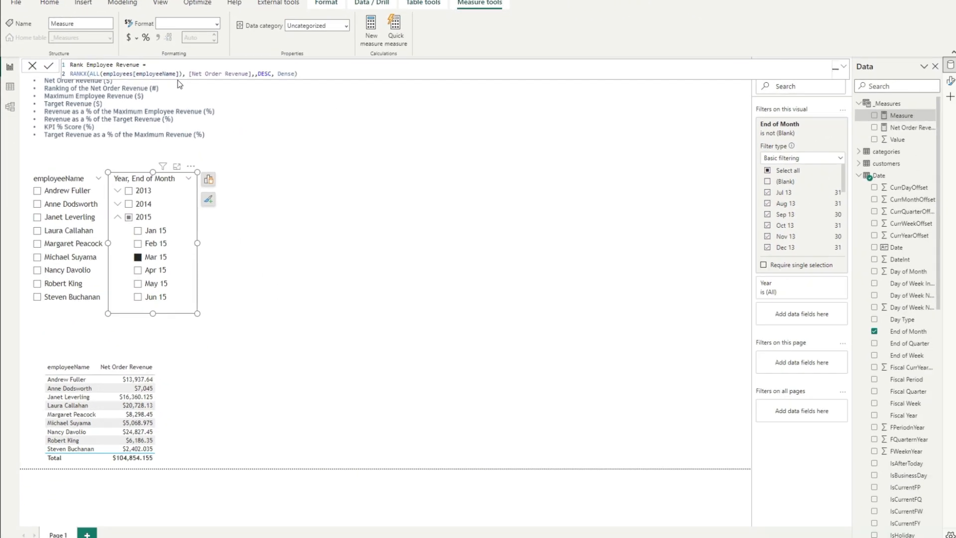
key("Return")
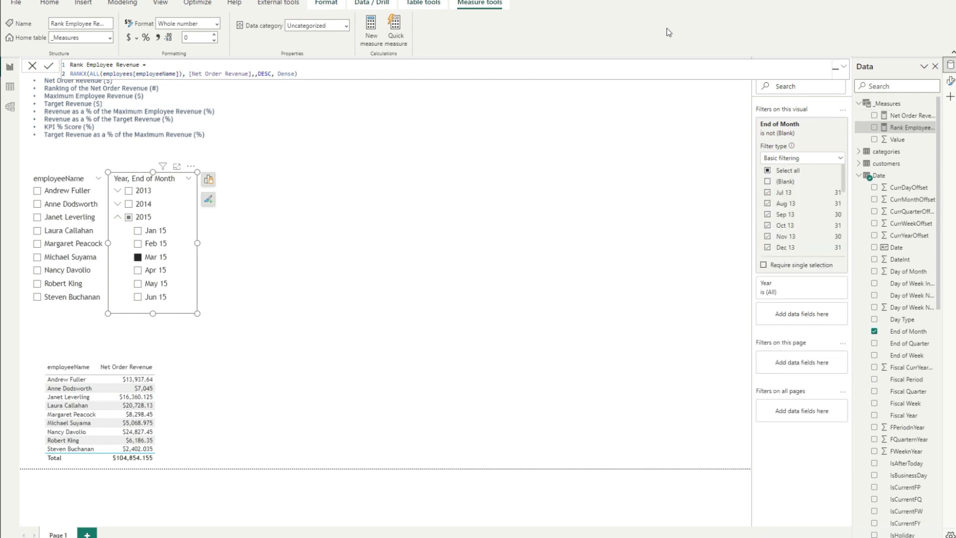
Step: Add the Rank Employee Revenue measure to the employee revenue table and sort the table by it in ascending order
left_click_drag(913, 127, 227, 427)
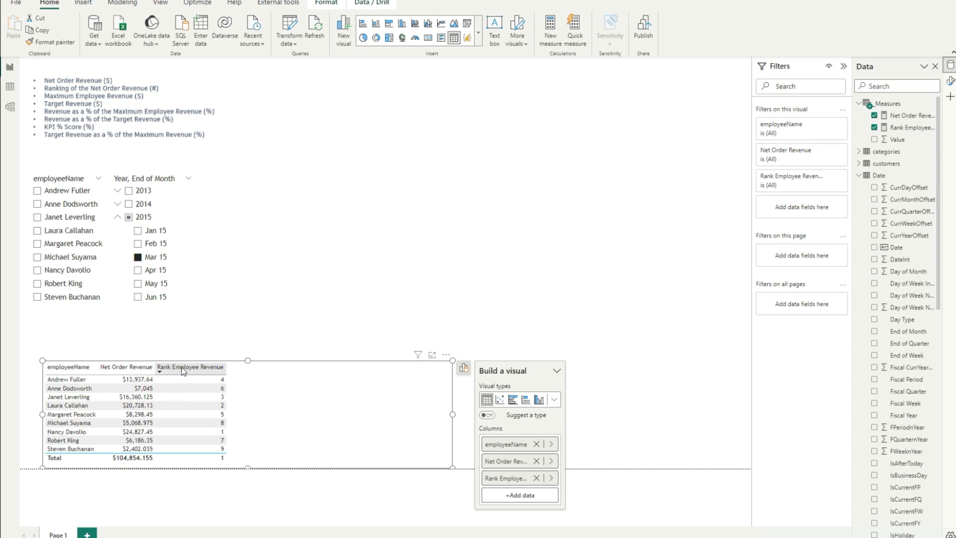
left_click(161, 370)
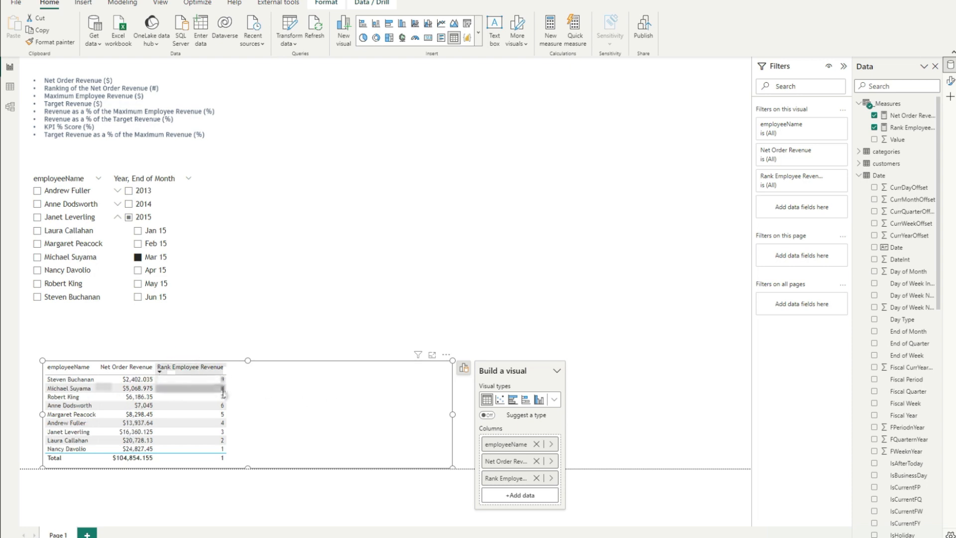
left_click(161, 369)
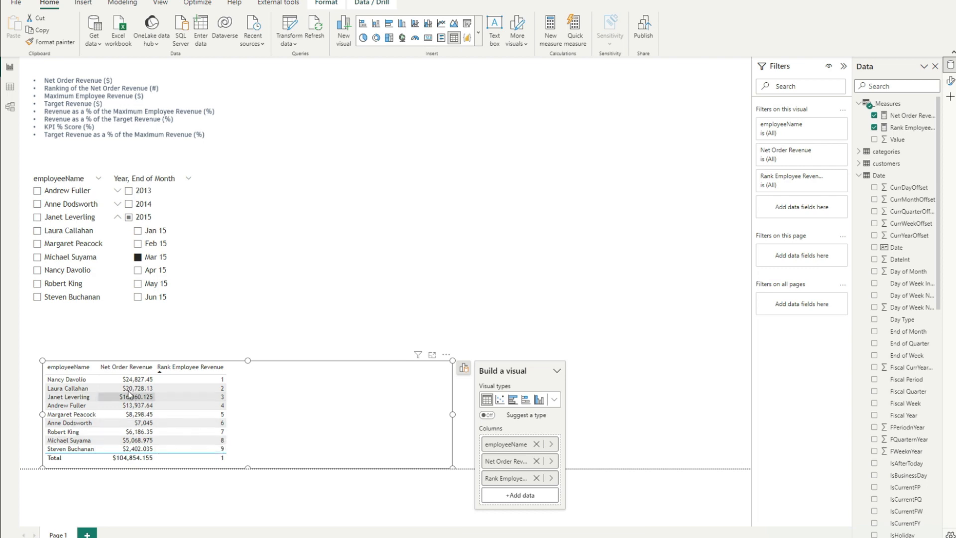
Step: Format the Net Order Revenue measure to show 2 decimal places
left_click(917, 115)
left_click(199, 38)
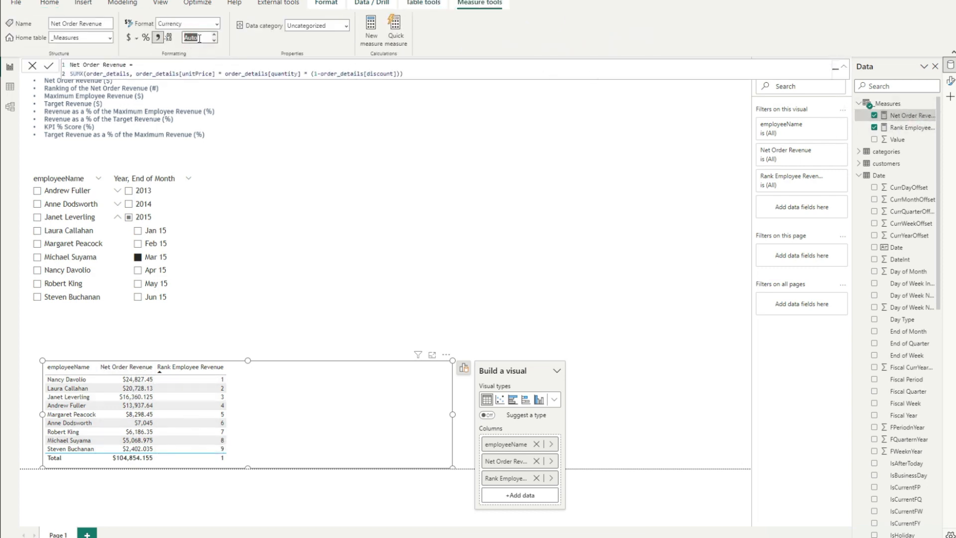
key("BackSpace")
type("2")
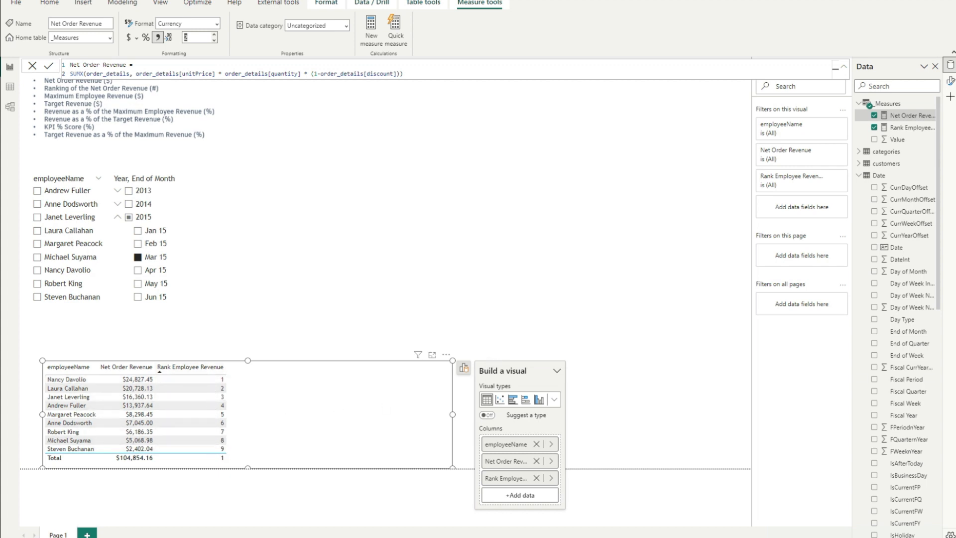
left_click(269, 135)
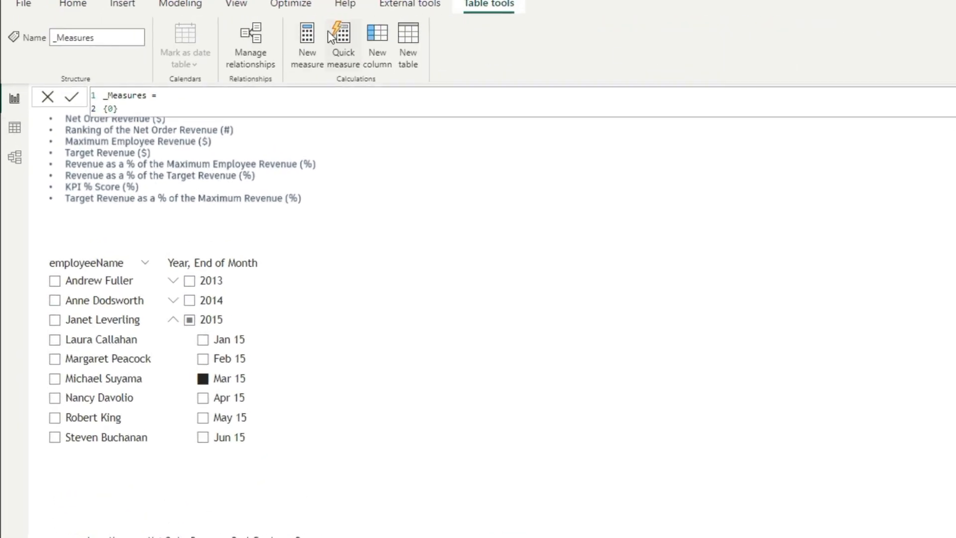
Step: Create a new measure in the _Measures table named Max Employee Revenue, starting its formula on a second line with MAXX
left_click(305, 46)
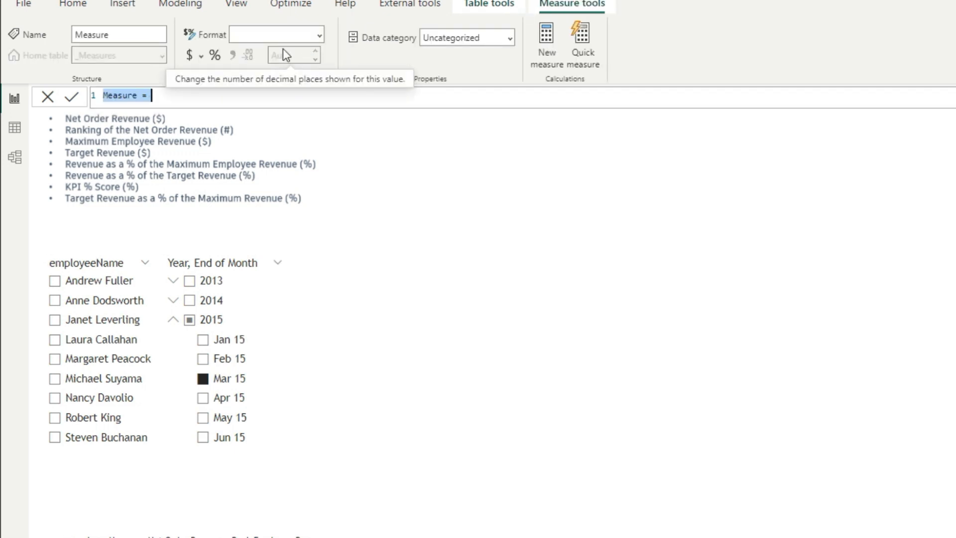
type("Max Employee Ee")
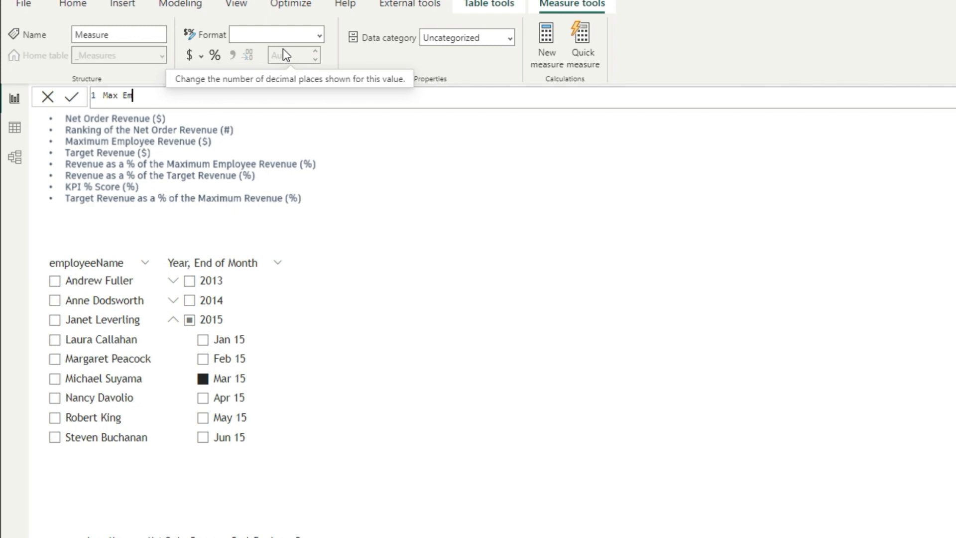
key("BackSpace")
key("BackSpace")
type("Revenue =")
key("shift+Return")
type("MA")
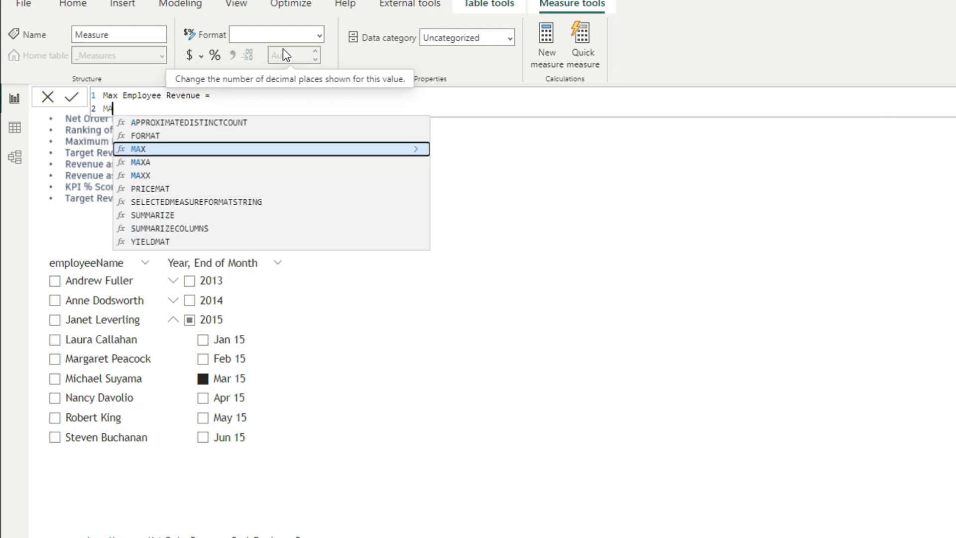
type("XX(")
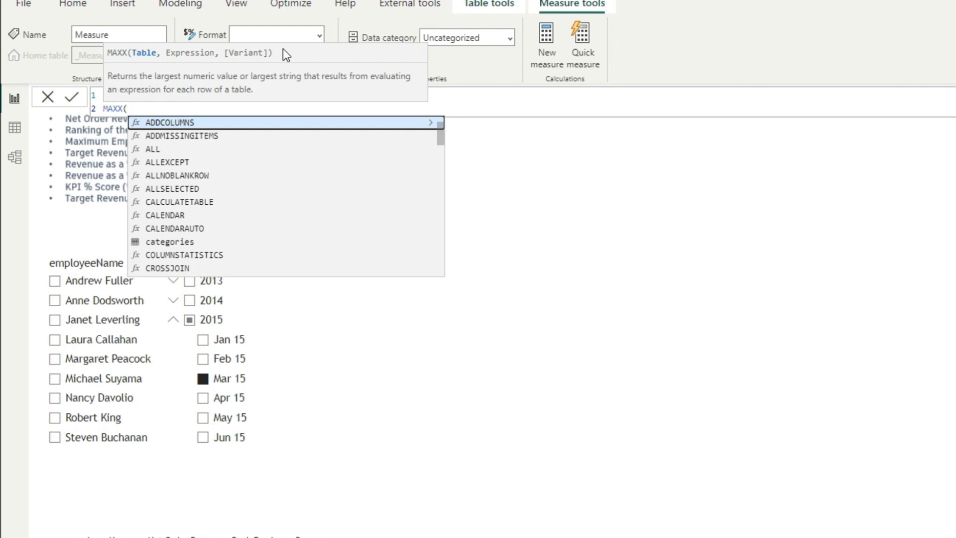
Step: Complete the MAXX formula with ALL(employees) and [Net Order Revenue], and add the committed measure to the employee revenue table
type("ALL")
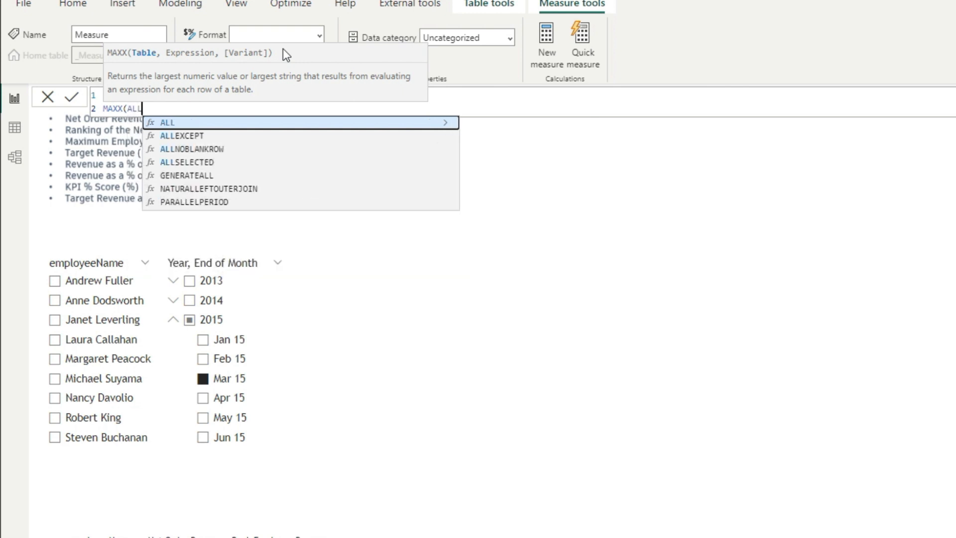
type("(Em")
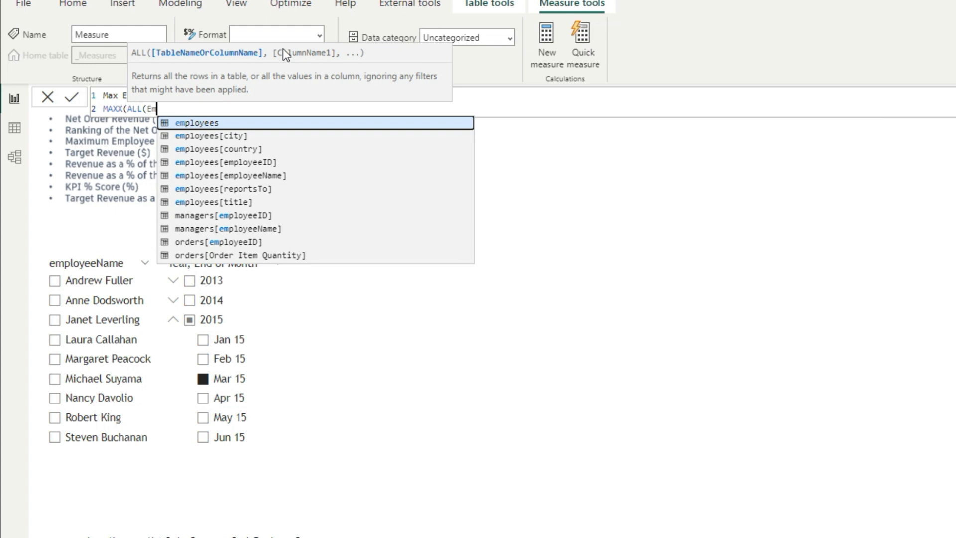
key("Tab")
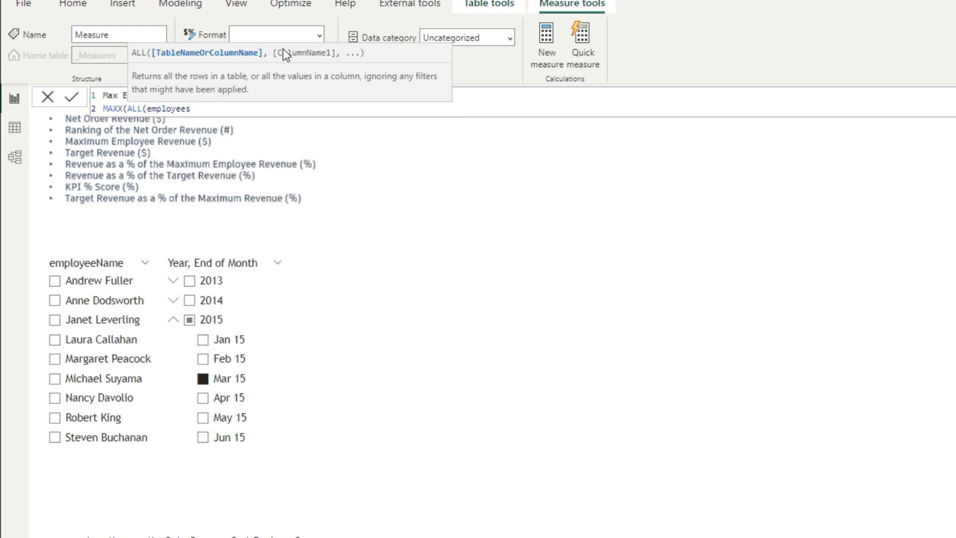
type(")")
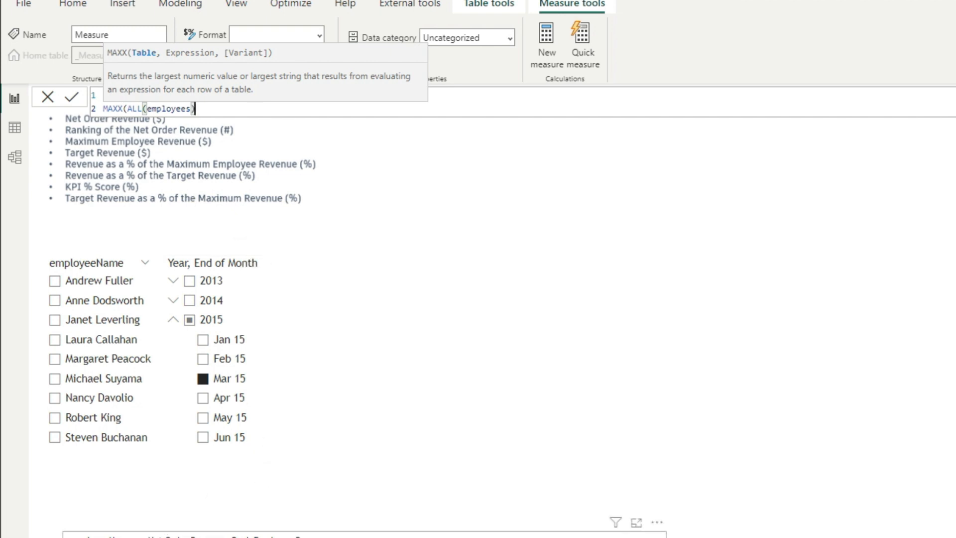
type(",")
type("[Net")
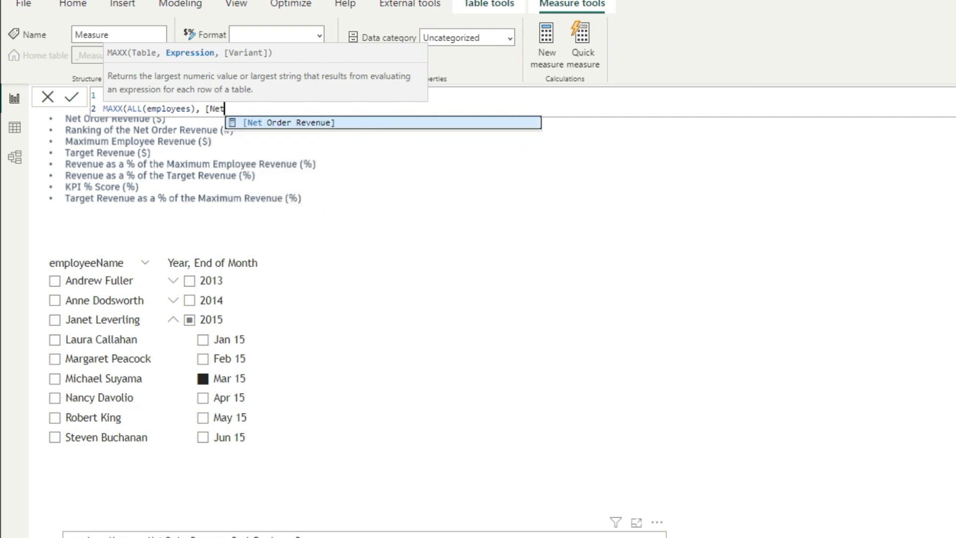
key("Tab")
type(")")
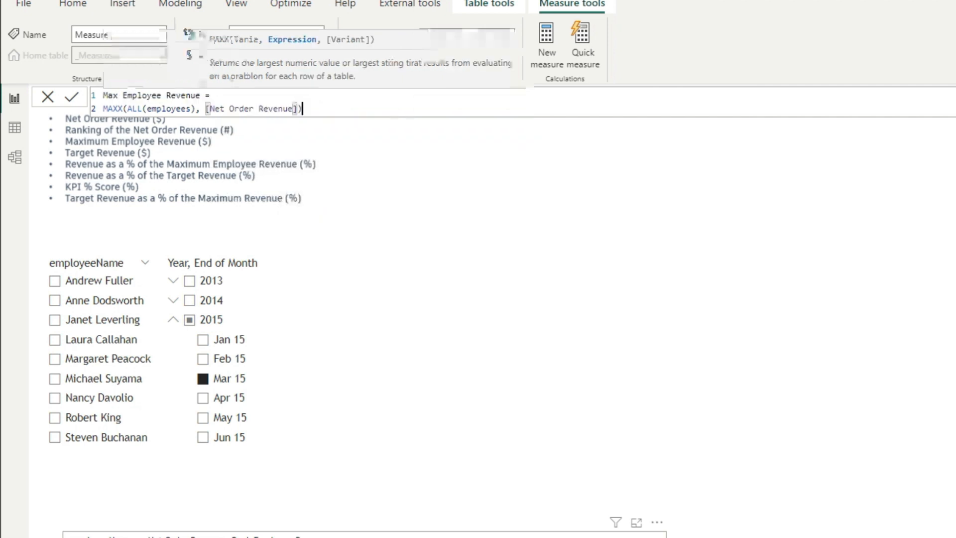
key("Return")
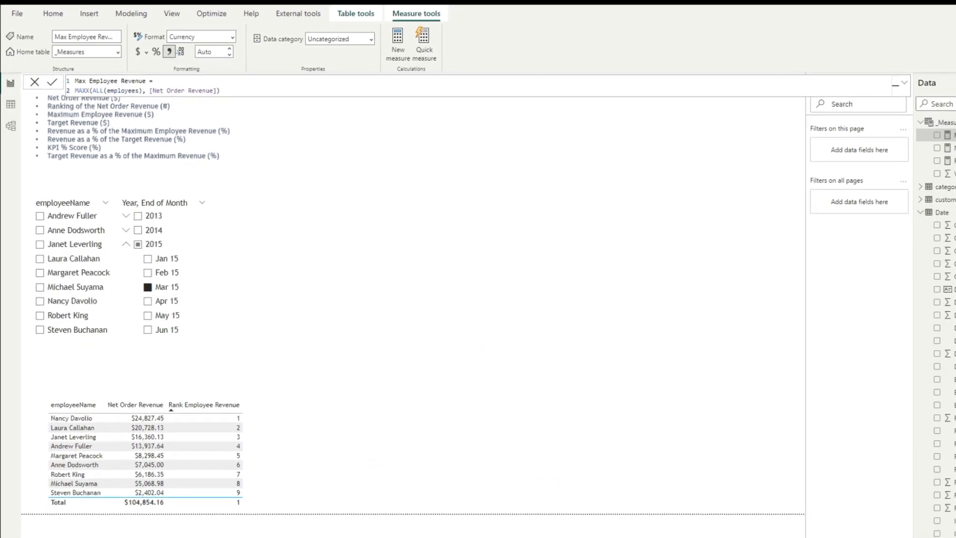
left_click_drag(951, 135, 333, 469)
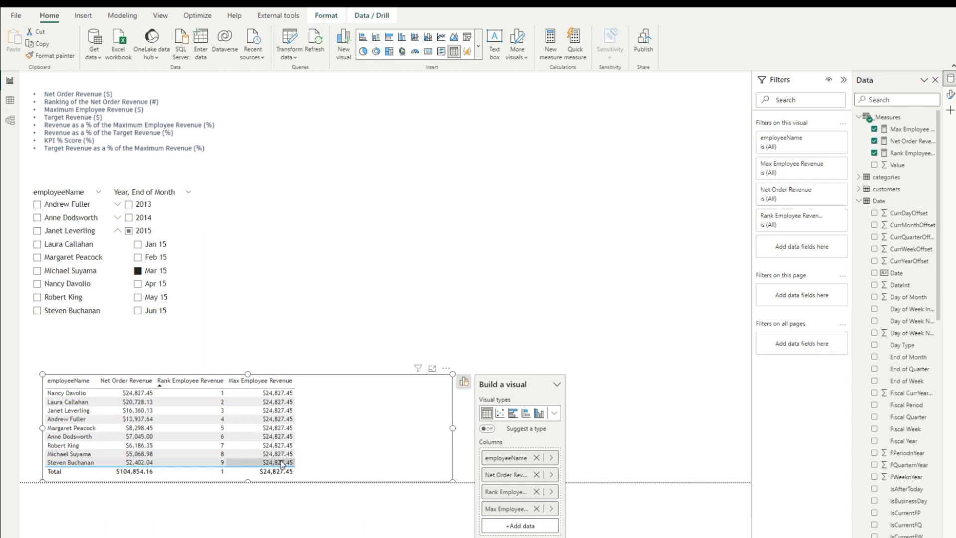
left_click(910, 129)
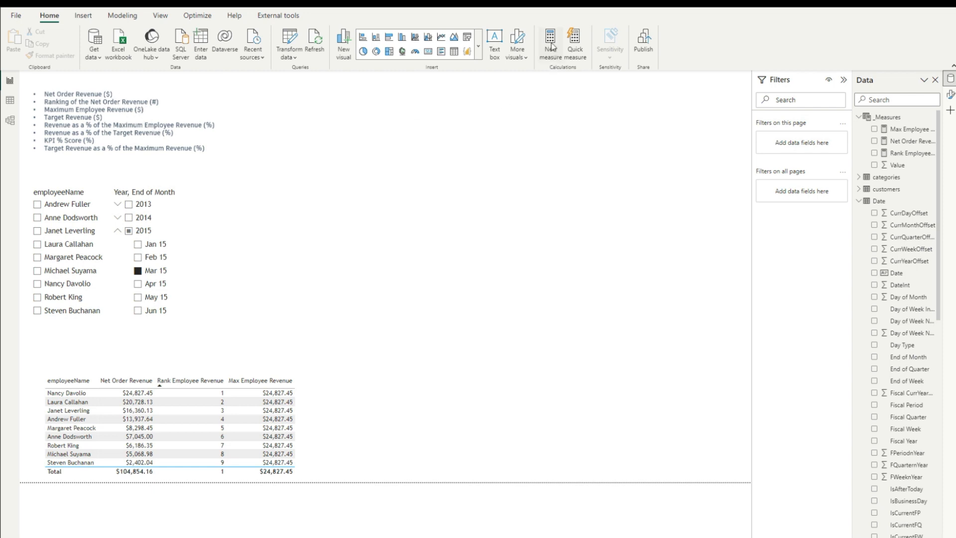
Step: Create a new measure in the _Measures table named No. of Selected Months
left_click(891, 116)
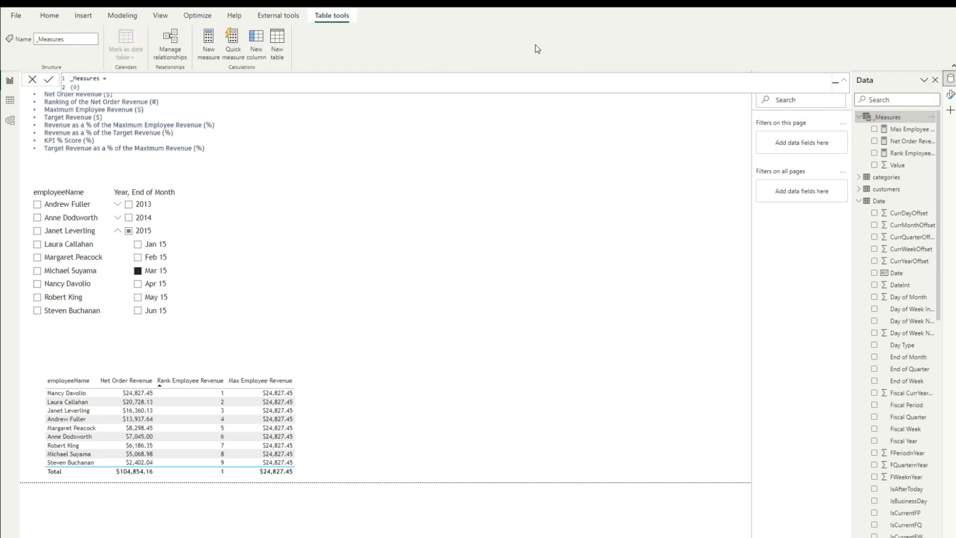
left_click(208, 39)
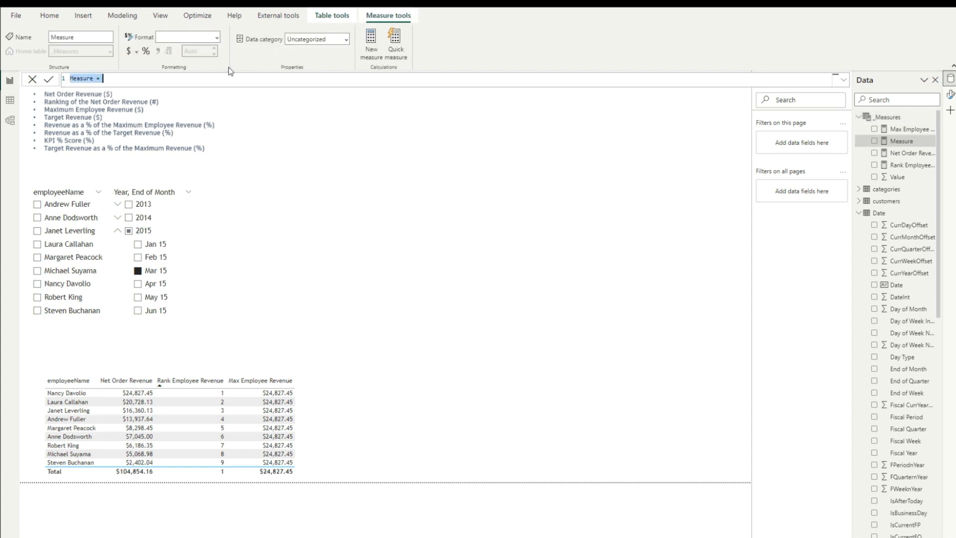
type("Ne")
type(". of Selecte")
type("d Months")
type("=")
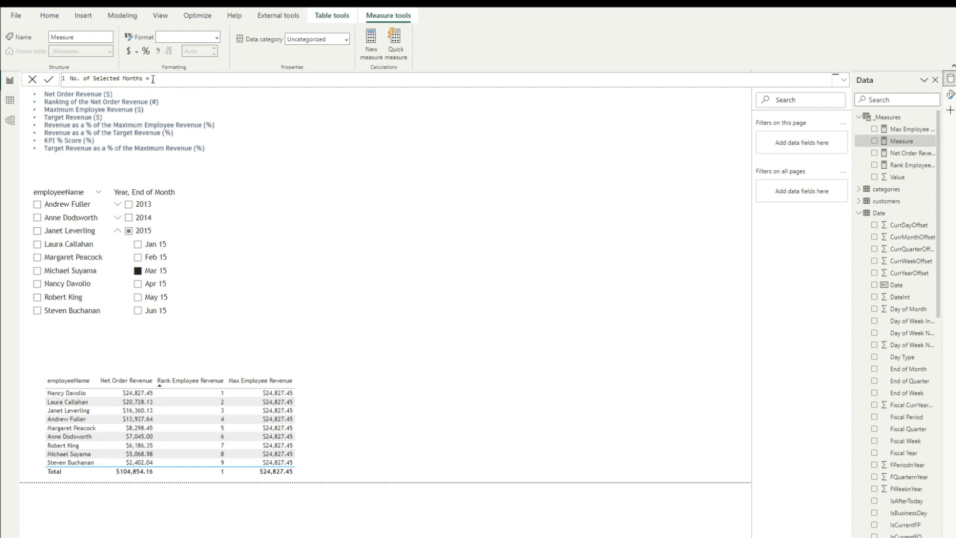
Step: Start the No. of Selected Months formula on a second line with the COUNTROWS function
key("shift+Return")
type("Coun")
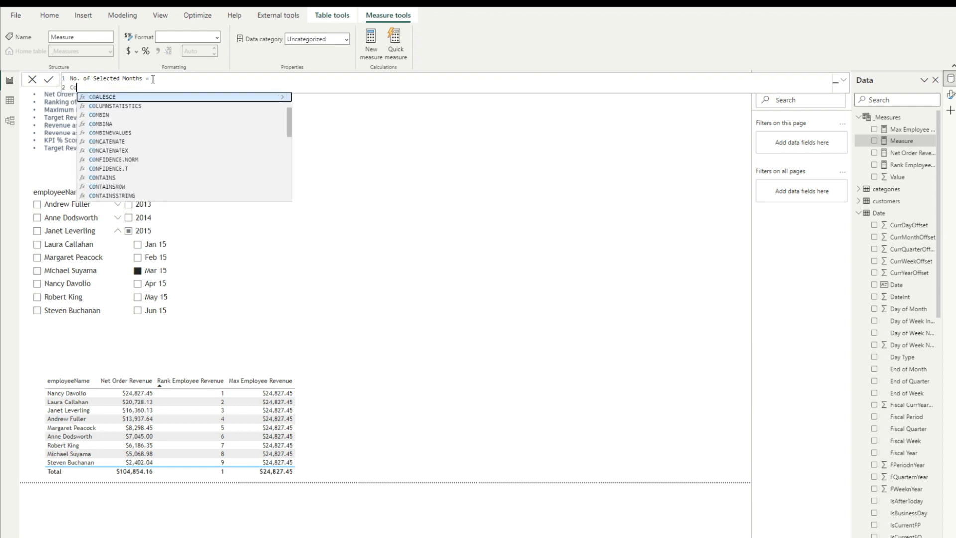
key("Down")
key("Down")
key("Down")
key("Down")
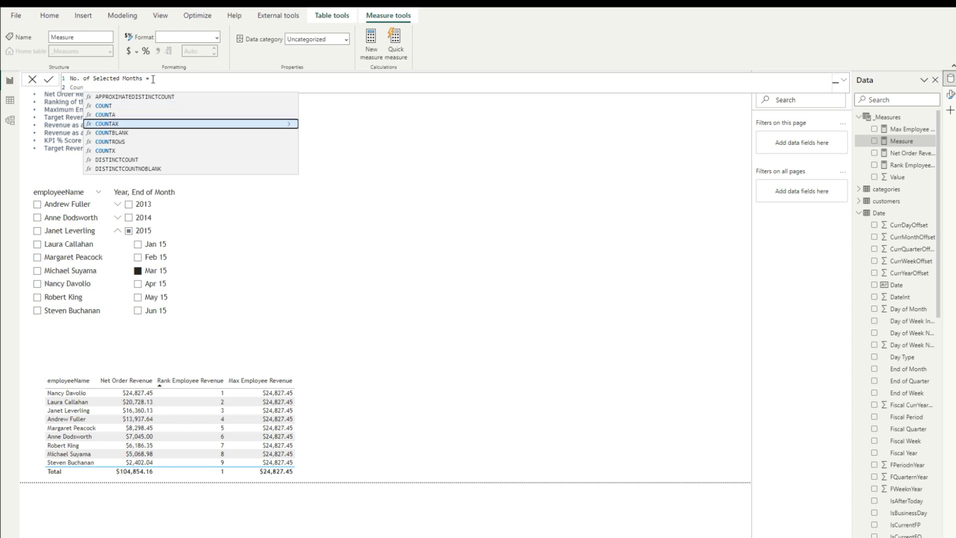
key("Tab")
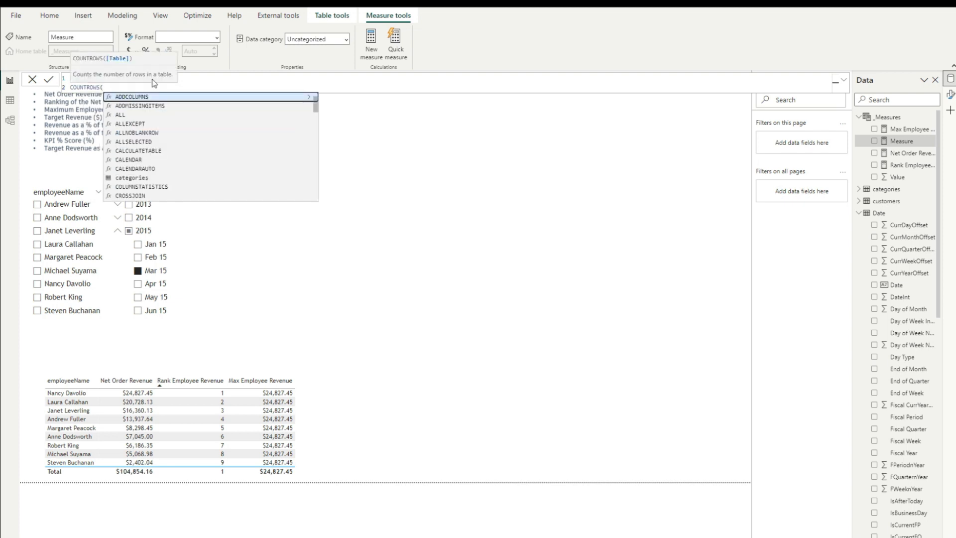
Step: Nest ALLSELECTED inside COUNTROWS in the No. of Selected Months formula, with 'Date'[Year] as its first column
type("ALLS")
key("Tab")
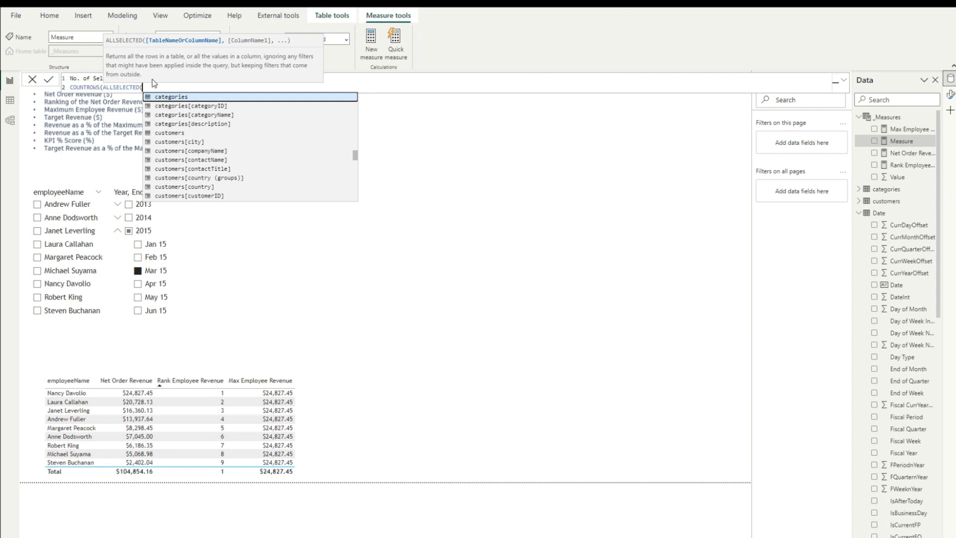
type("Date")
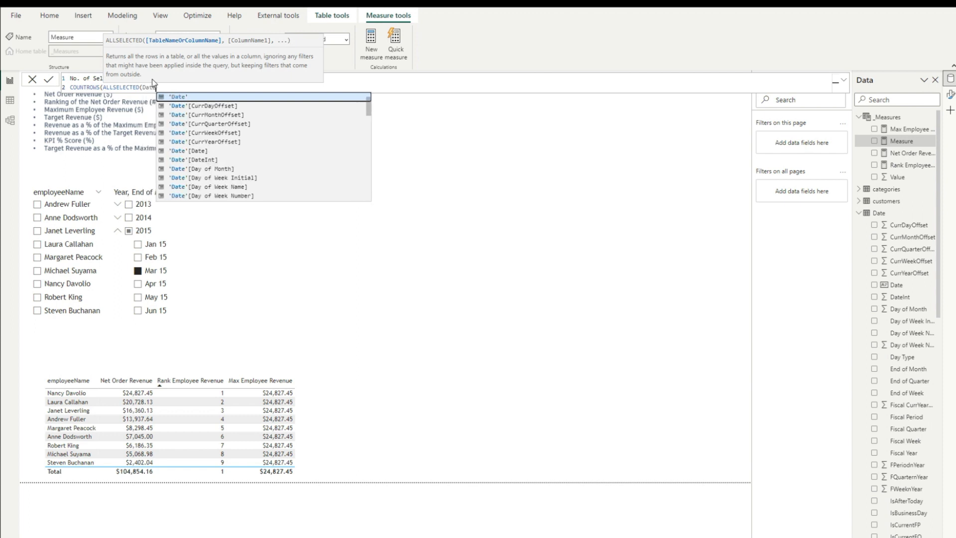
scroll(259, 150, "down", 10)
scroll(250, 178, "down", 5)
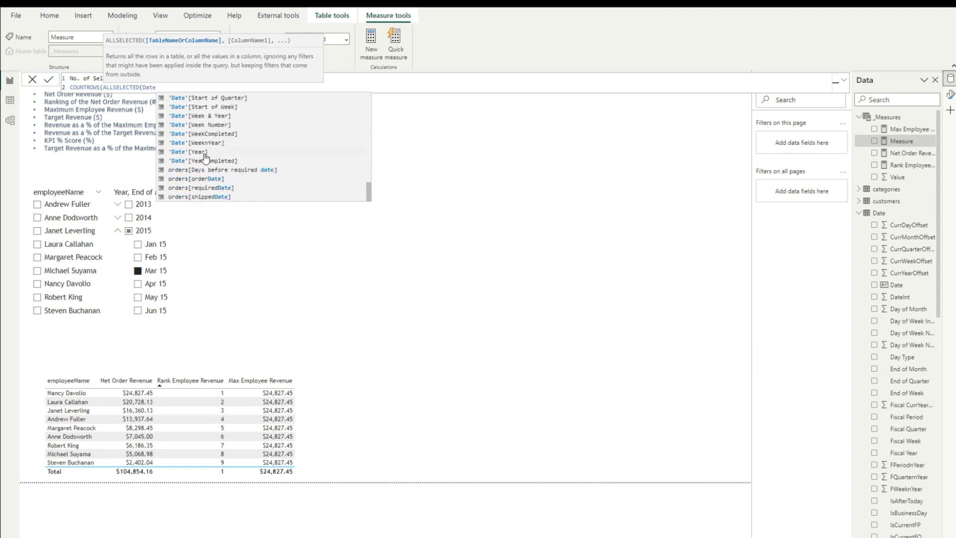
left_click(204, 152)
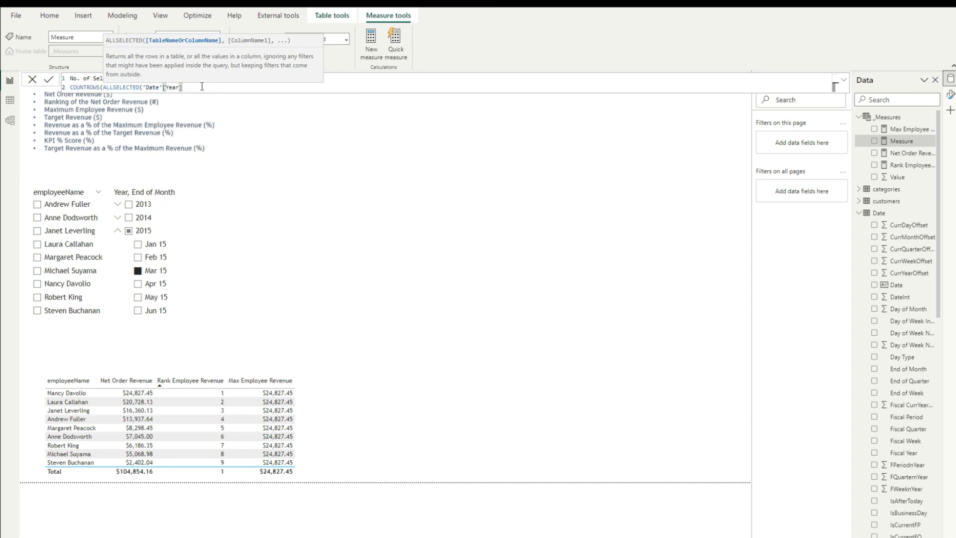
Step: Finish the formula with 'Date'[End of Month] as the second column, commit it, and add No. of Selected Months to the employee revenue table
type(", End")
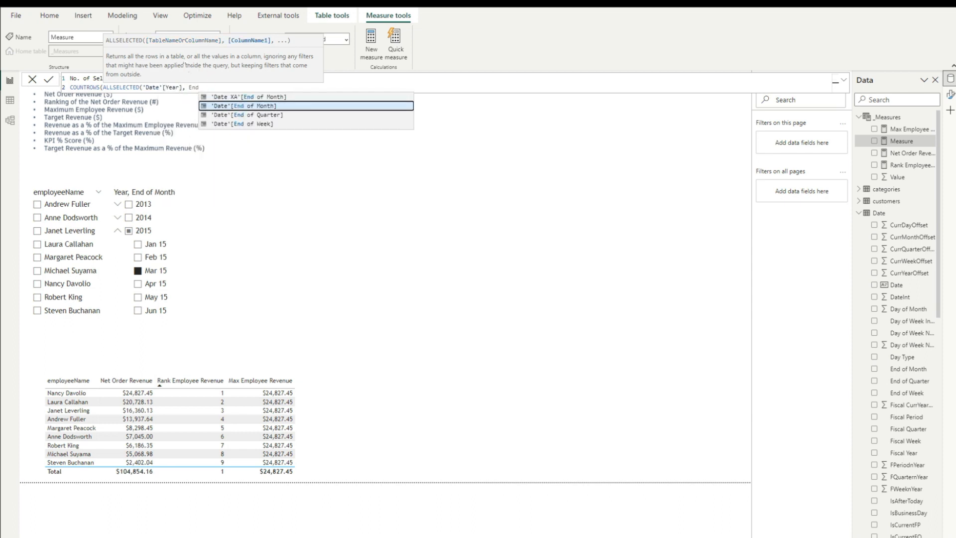
left_click(260, 106)
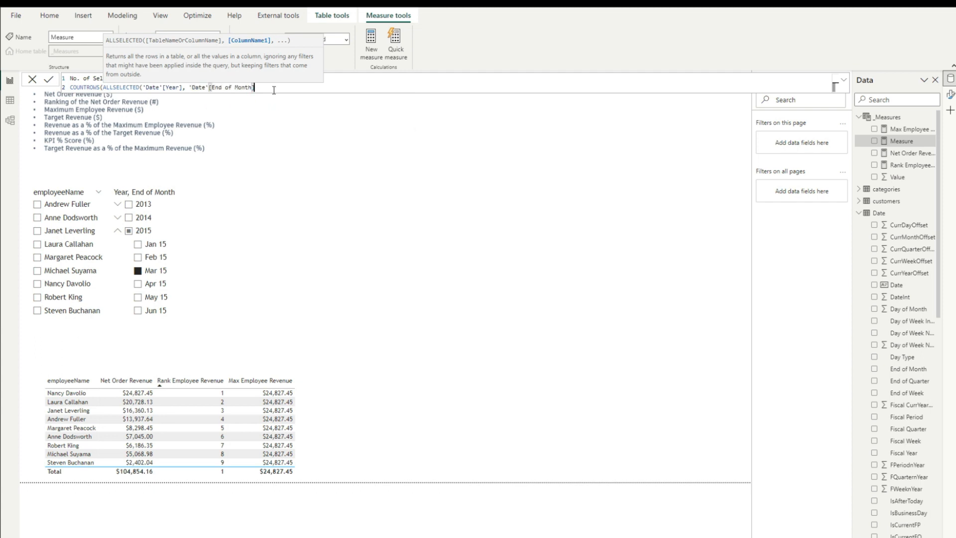
type(")")
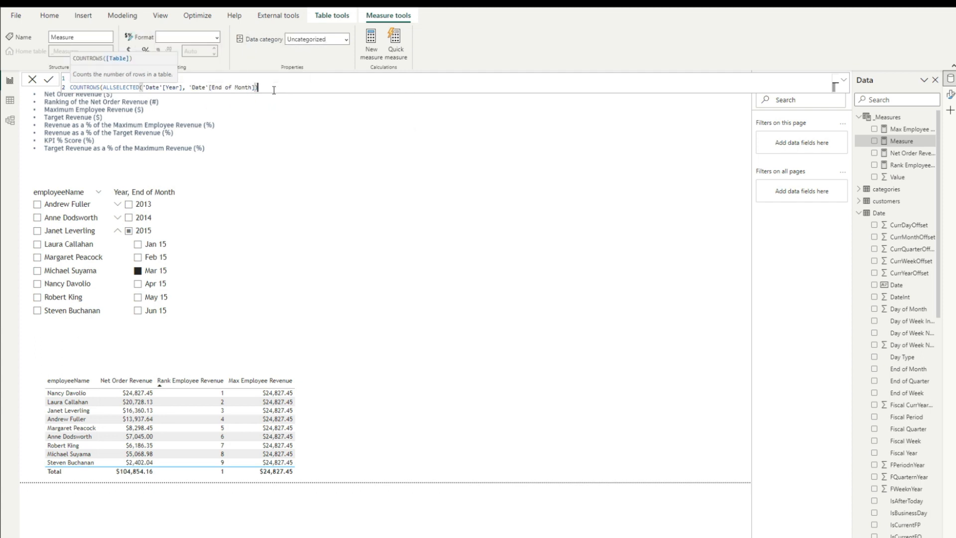
type(")")
key("Return")
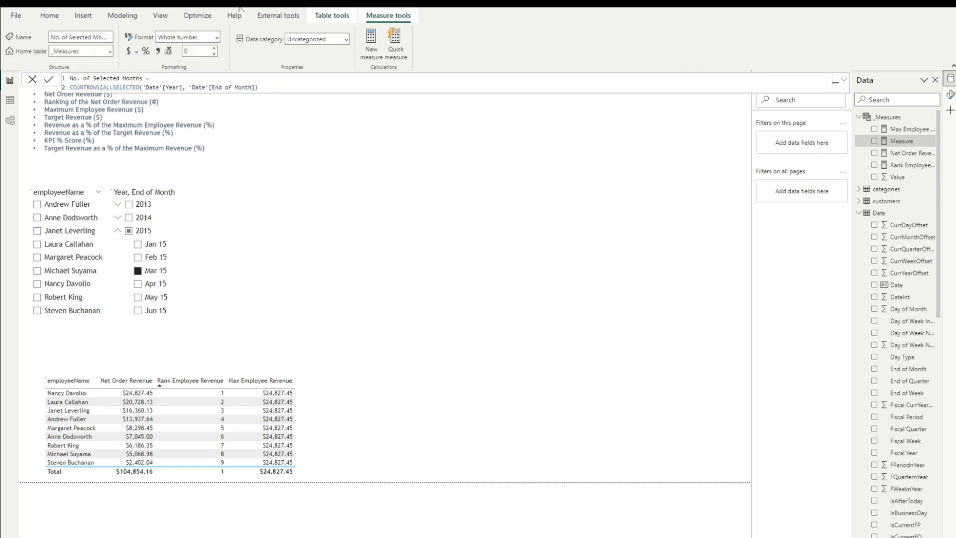
left_click_drag(913, 157, 394, 449)
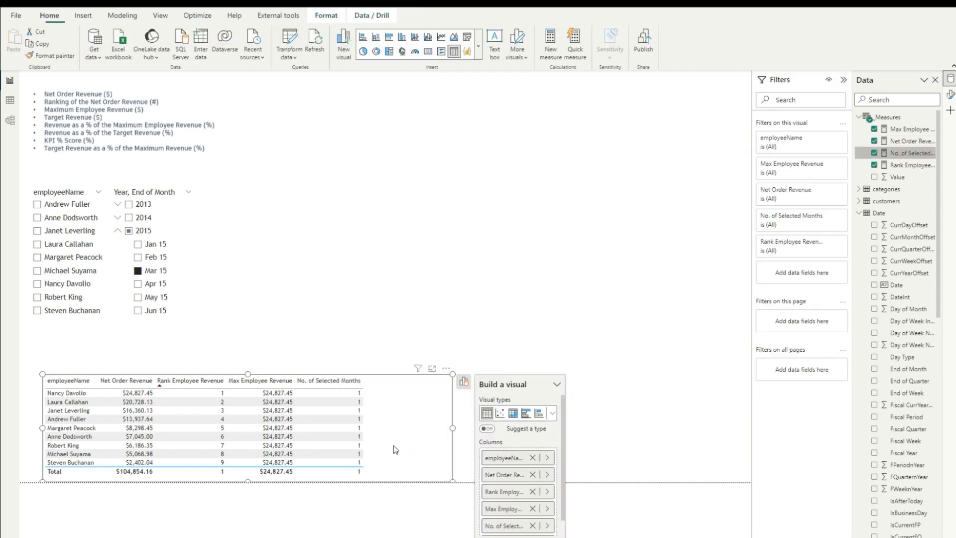
Step: Test the selected-months count by adding Feb 15 in the date slicer, clearing the selection, and reselecting only Mar 15
left_click(139, 258, "ctrl")
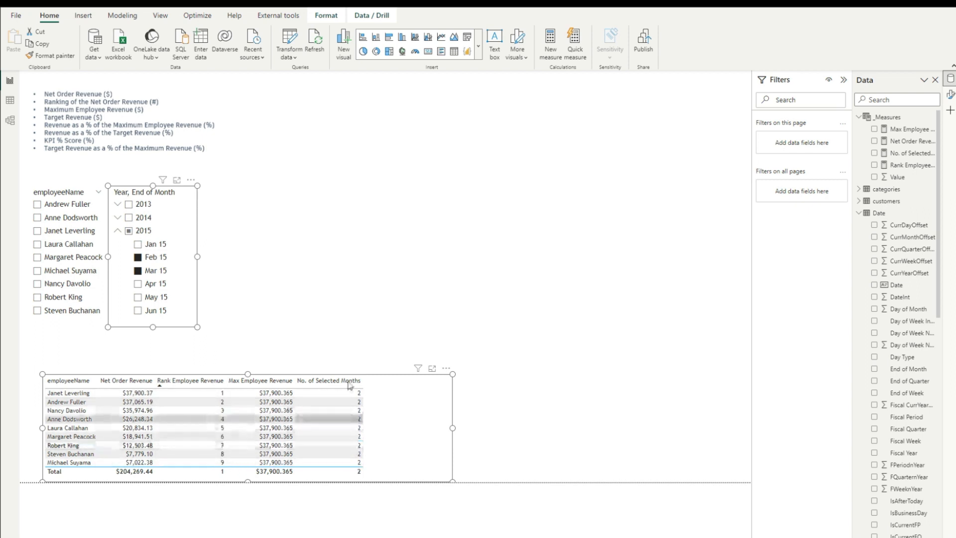
left_click(138, 271)
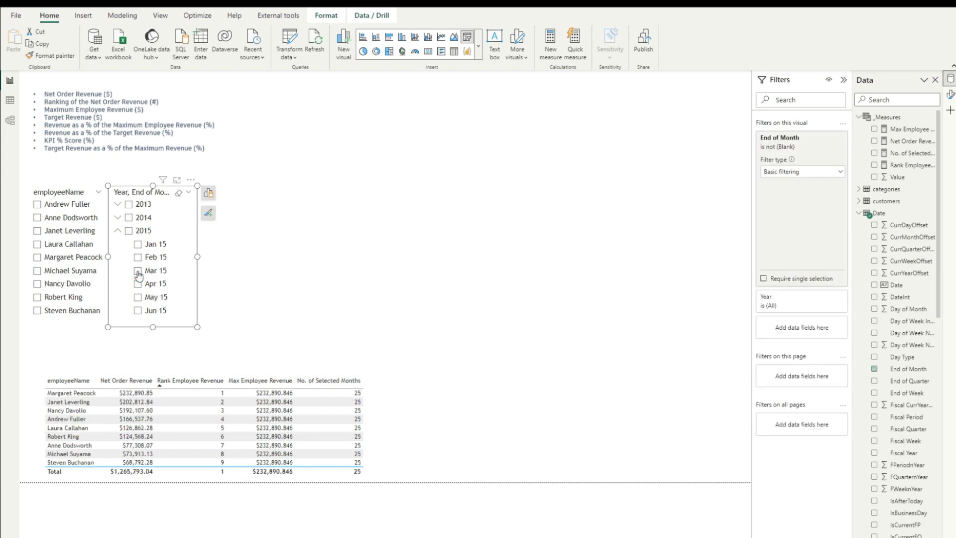
left_click(138, 272)
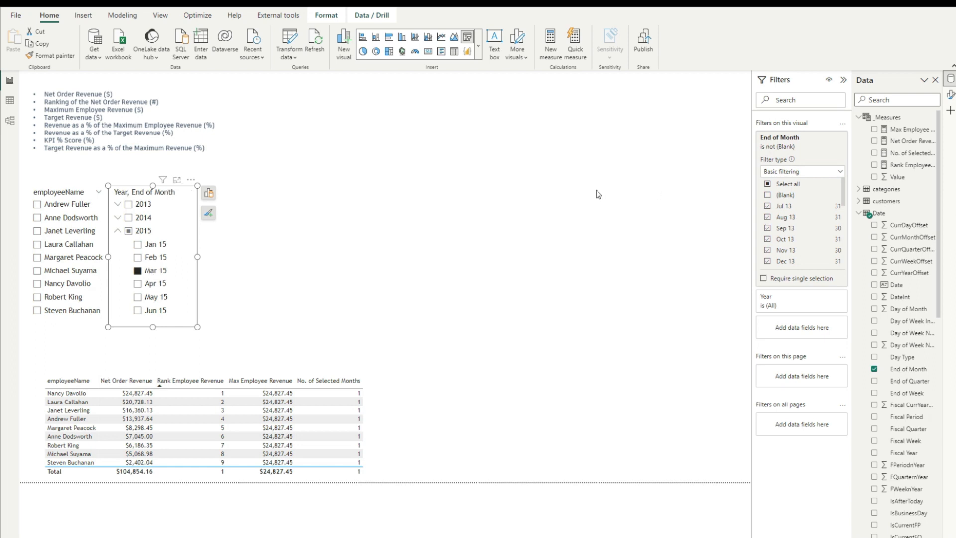
left_click(393, 245)
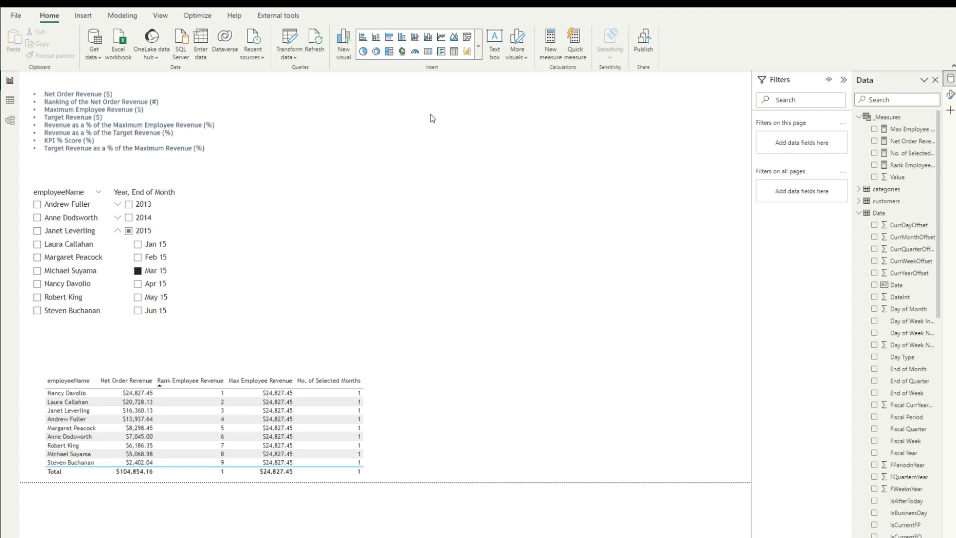
Step: Start a new numeric range parameter and name it KPI Target Month Revenue
left_click(888, 117)
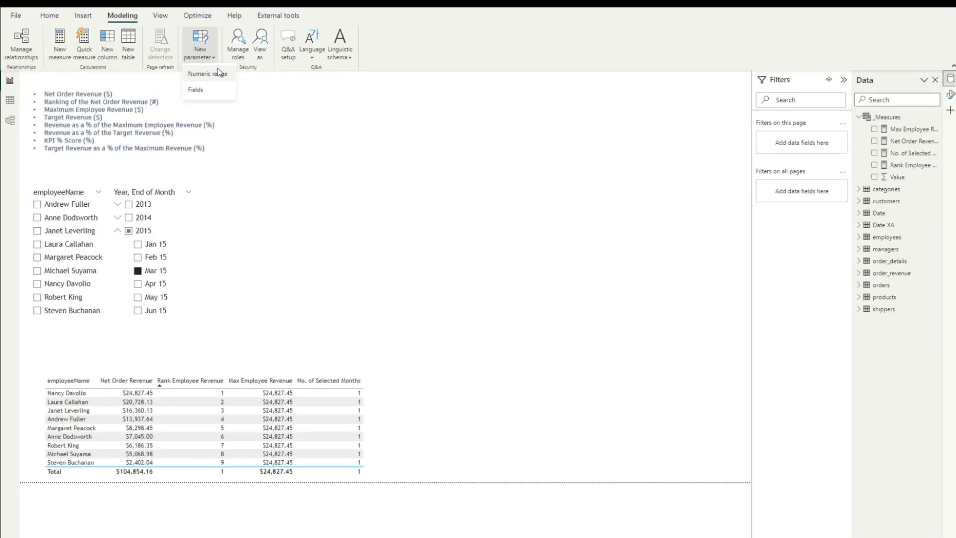
left_click(216, 75)
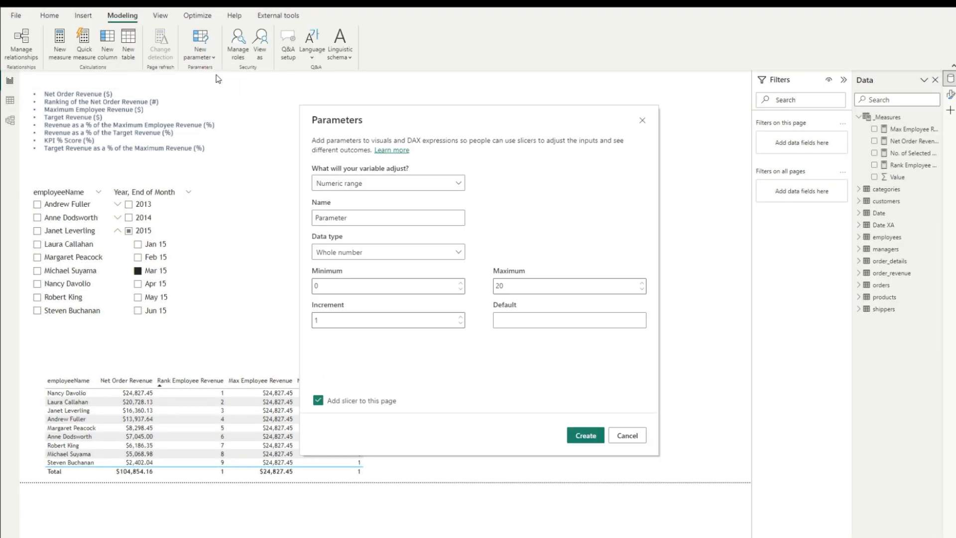
left_click_drag(359, 219, 310, 223)
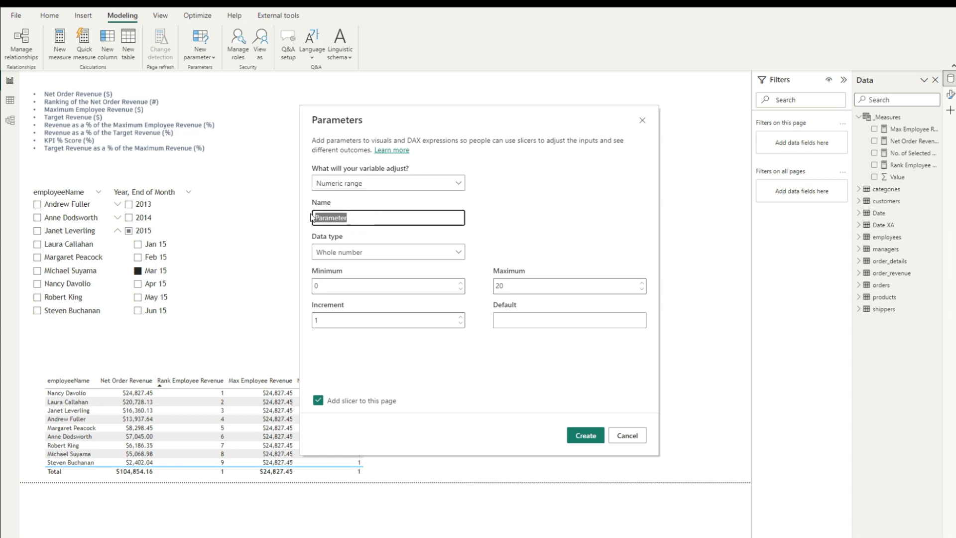
type("KPI Target Month Revenue")
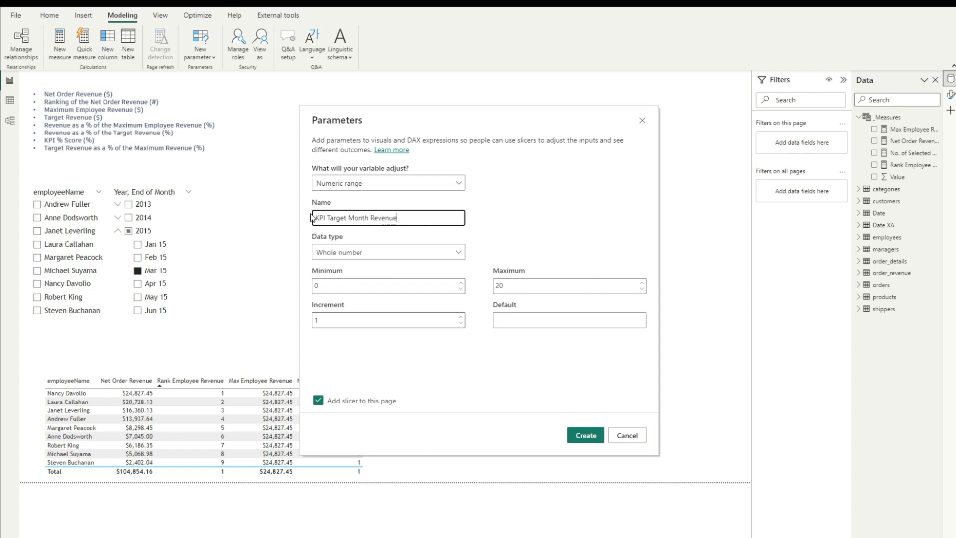
key("Tab")
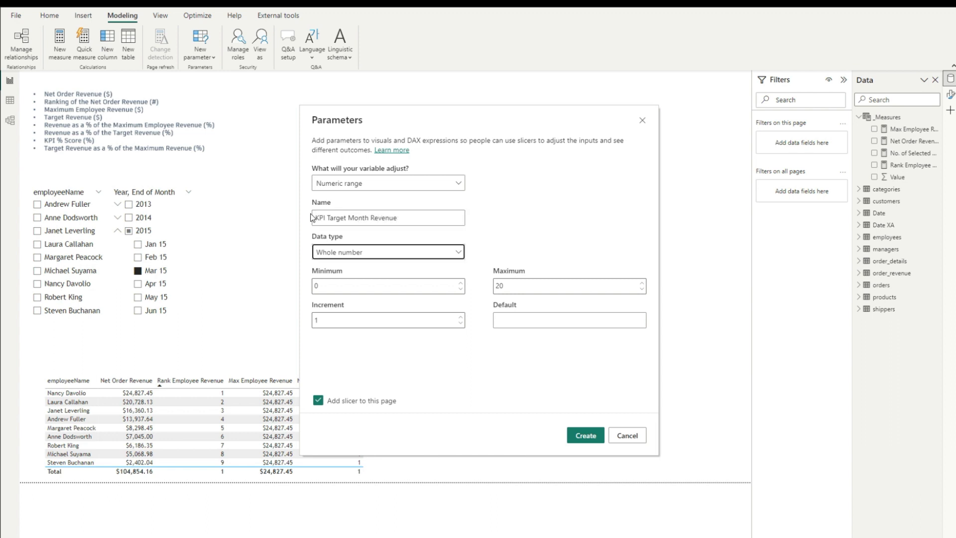
Step: Set the parameter's minimum to 10000, maximum to 25000 and increment to 1000
double_click(321, 282)
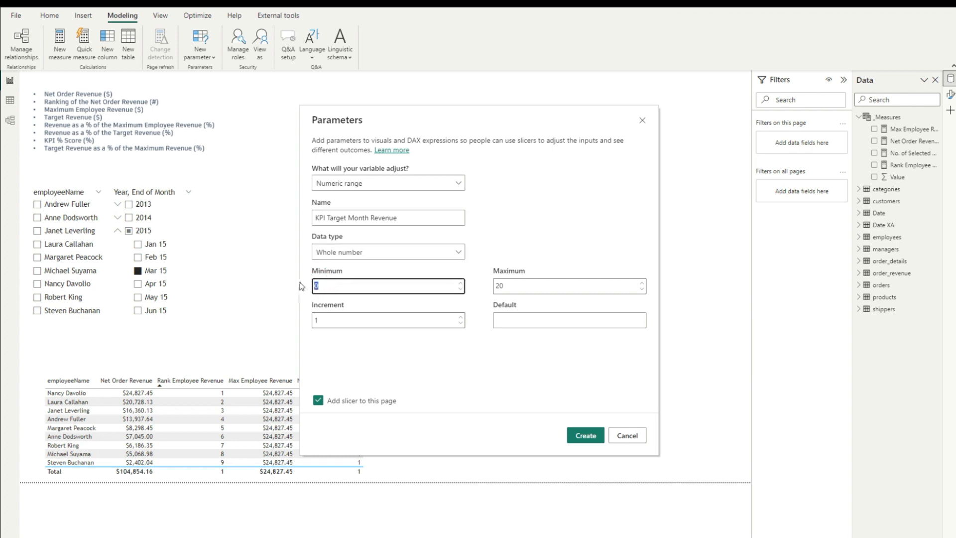
type("10000")
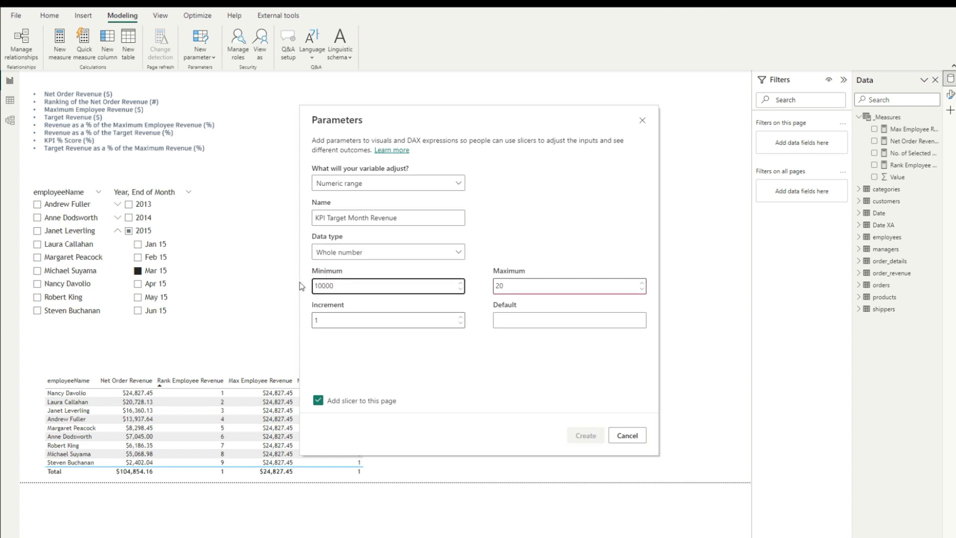
key("Tab")
type("25000")
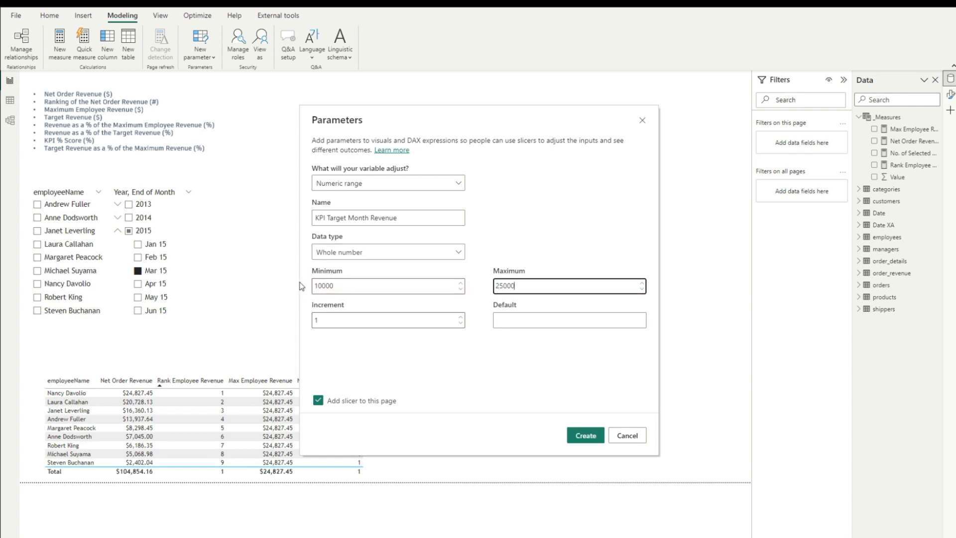
left_click(398, 322)
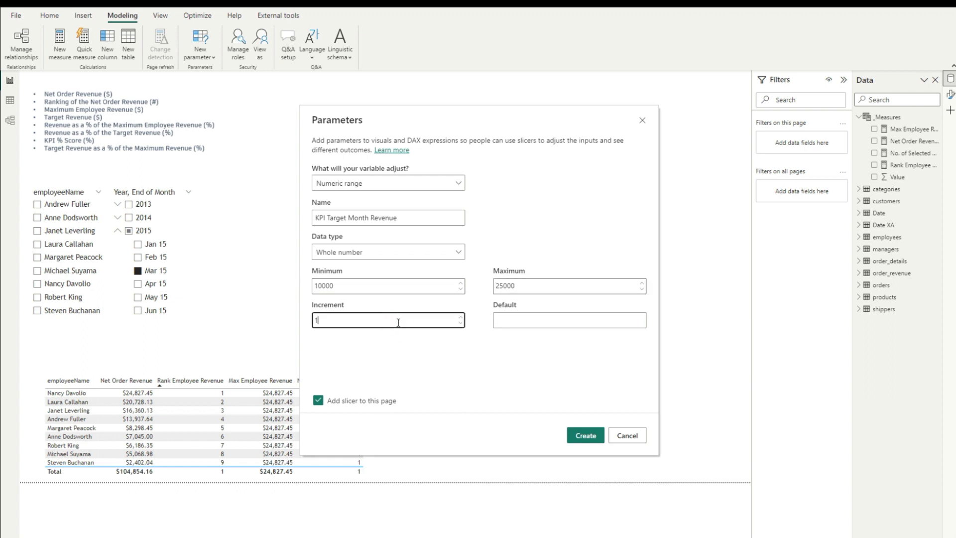
left_click_drag(386, 322, 297, 332)
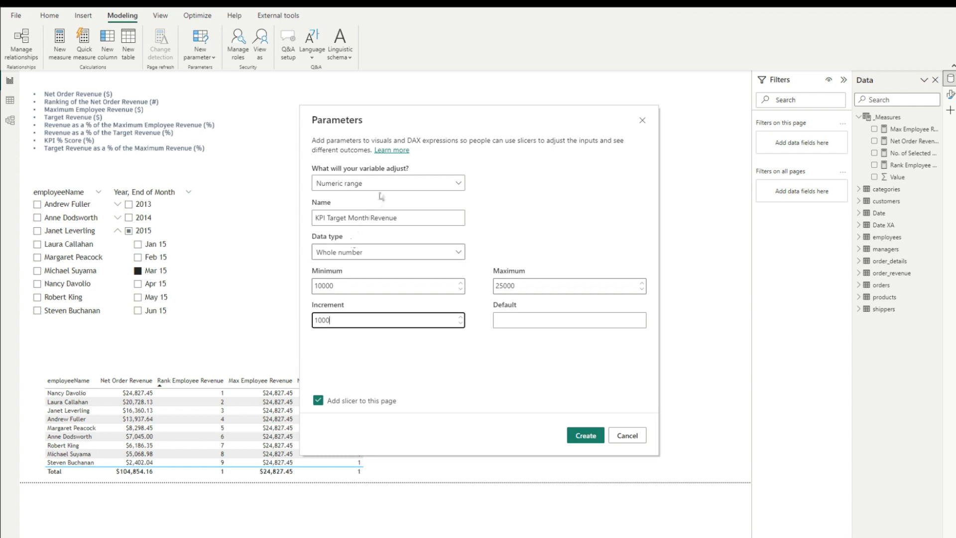
Step: Set the parameter's data type to Fixed decimal number and its default to 10000, and create it with a slicer on this page
left_click(376, 253)
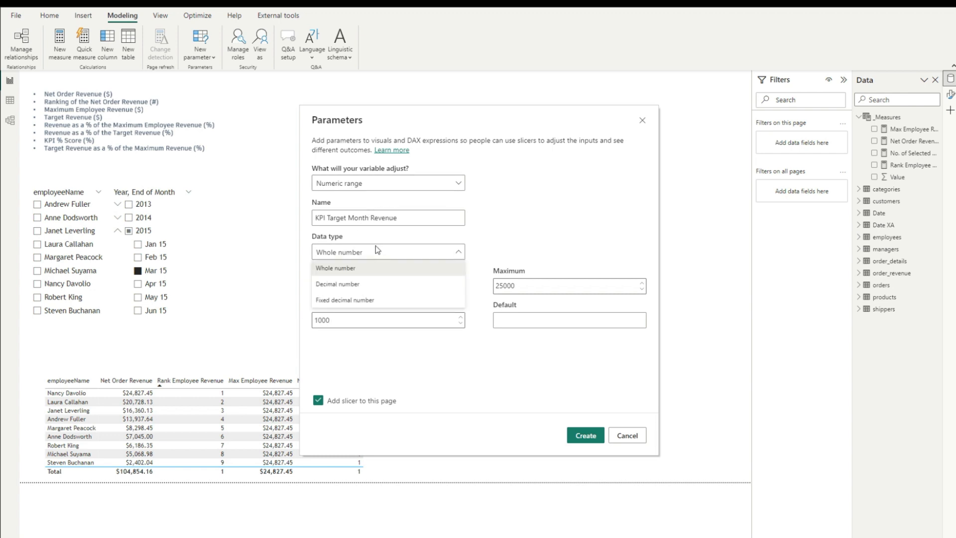
left_click(365, 300)
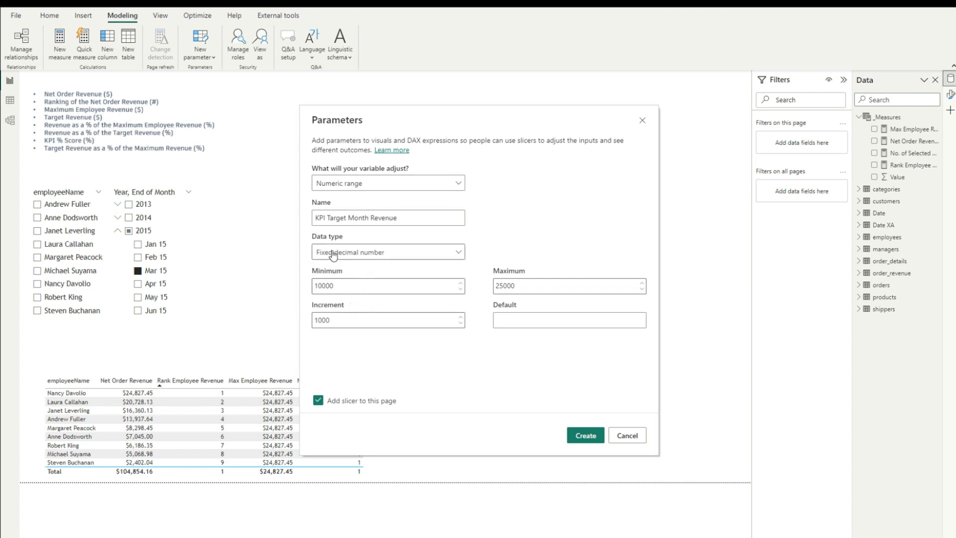
left_click(521, 322)
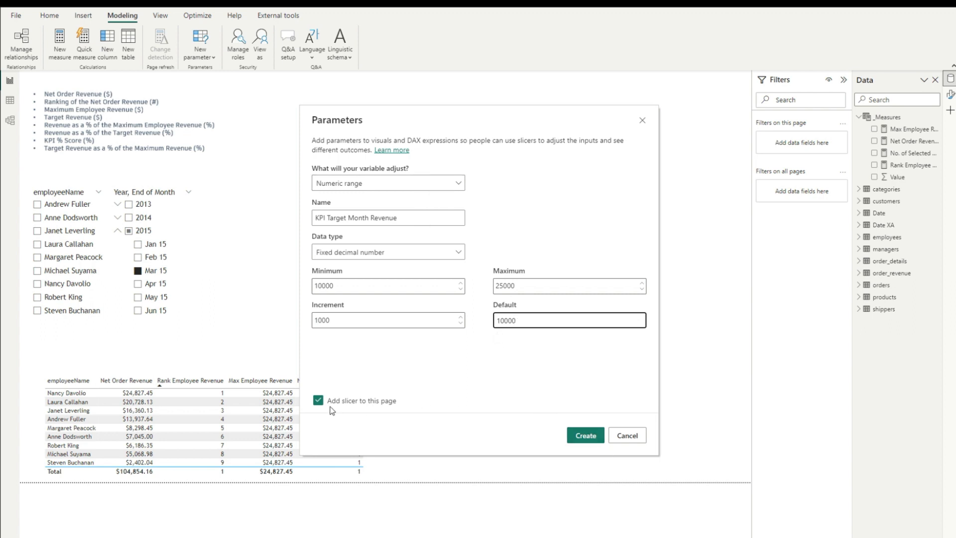
left_click(586, 440)
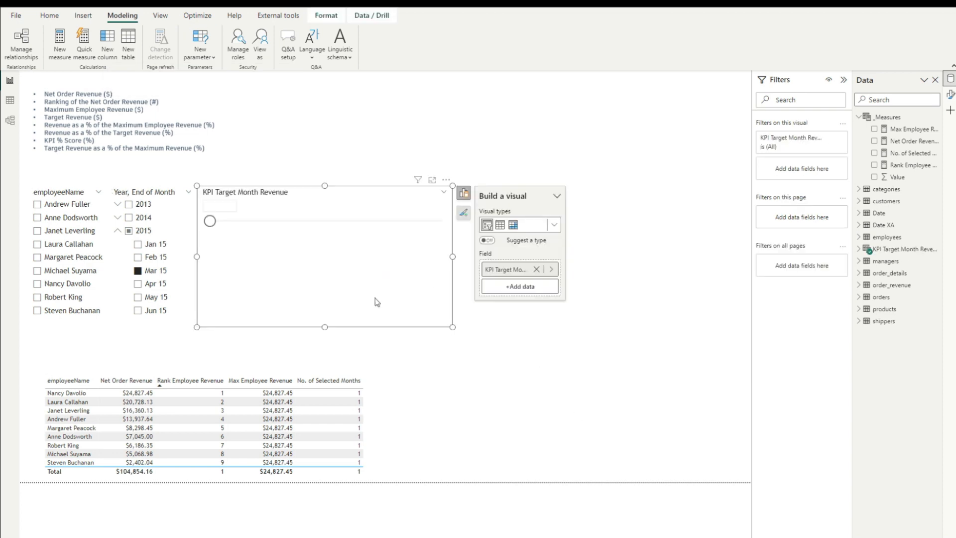
Step: Open the slicer settings of the KPI Target Month Revenue slicer and set its value to 12000
left_click(950, 94)
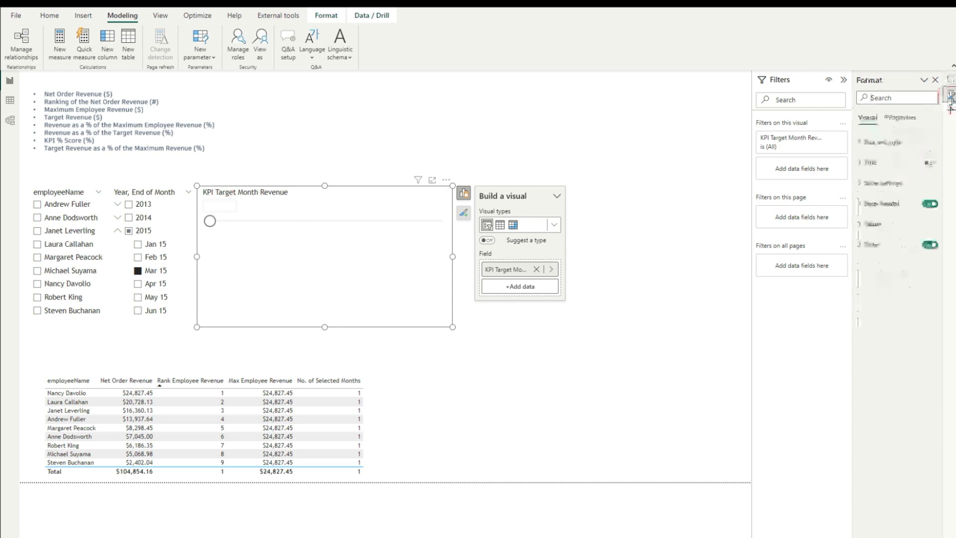
left_click(891, 182)
left_click(228, 207)
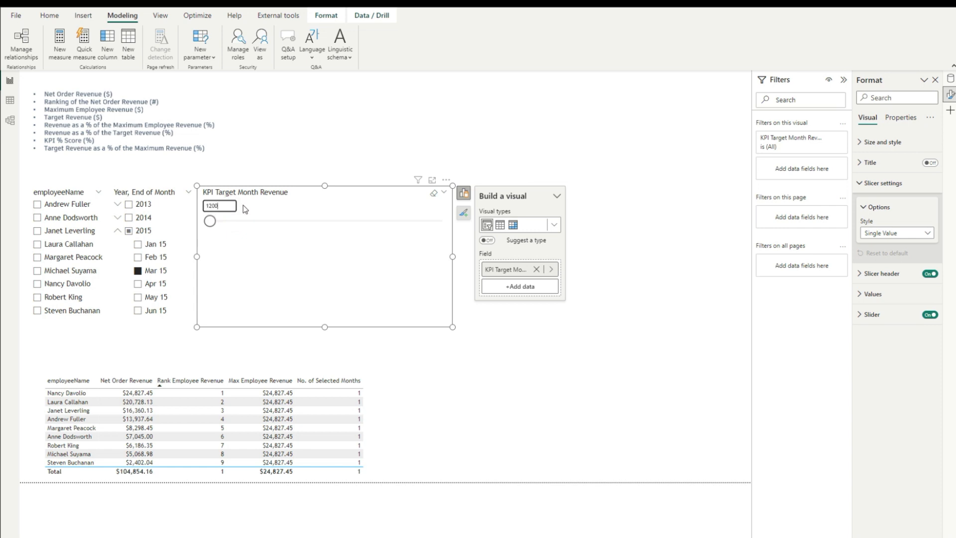
type("12000")
key("Return")
Step: Shrink the KPI Target Month Revenue slicer to a small box and place it just above the employee revenue table
left_click_drag(453, 256, 323, 255)
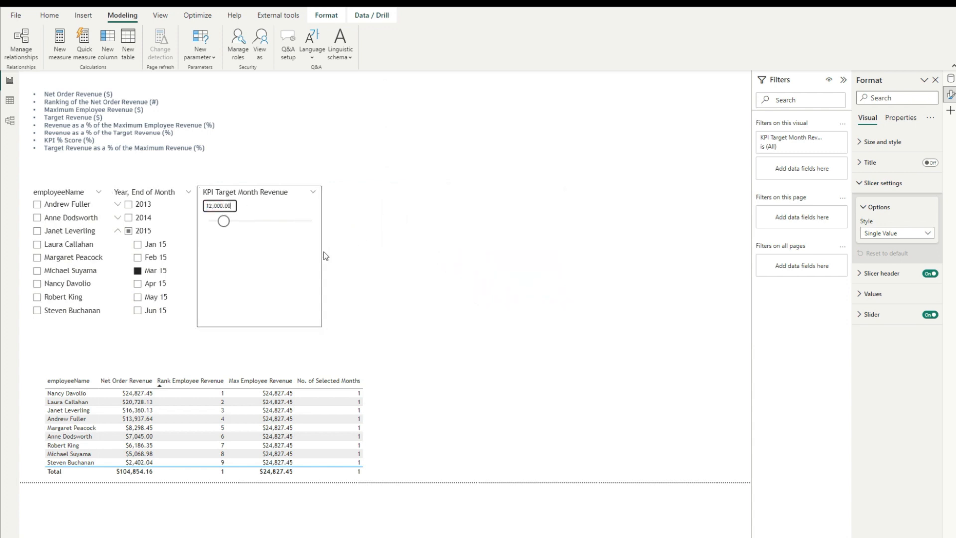
left_click_drag(258, 328, 273, 232)
left_click_drag(320, 209, 248, 337)
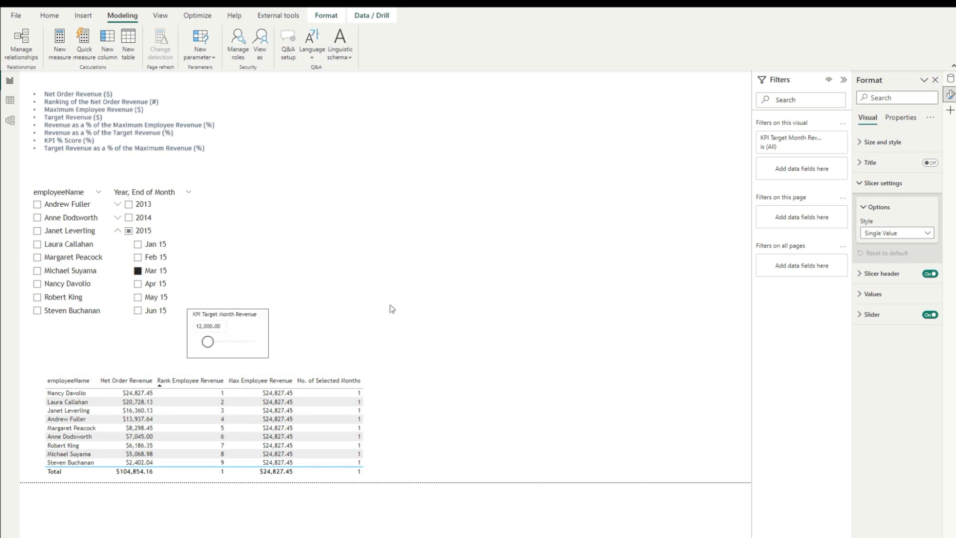
Step: Expand the KPI Target Month Revenue table in the data model and add its parameter column to the employee revenue table
left_click(949, 78)
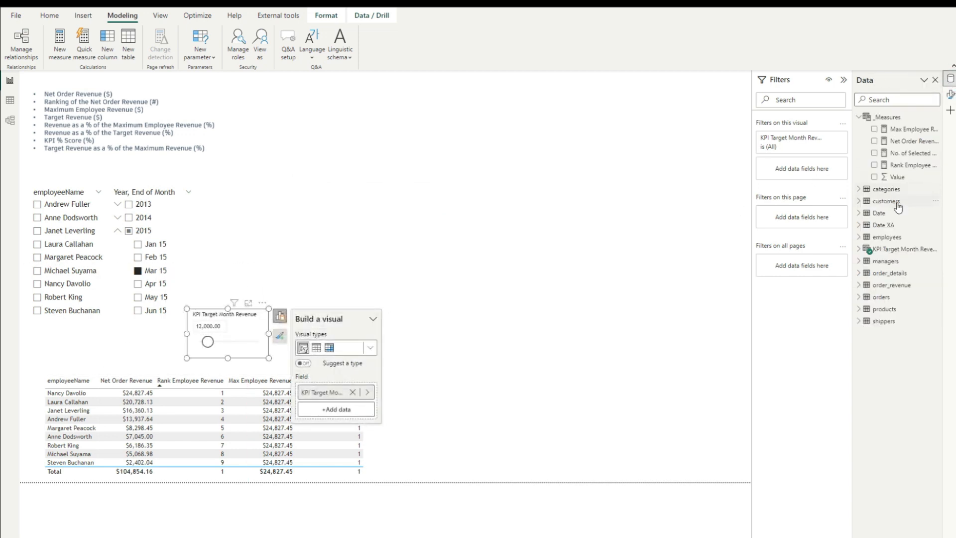
left_click(858, 249)
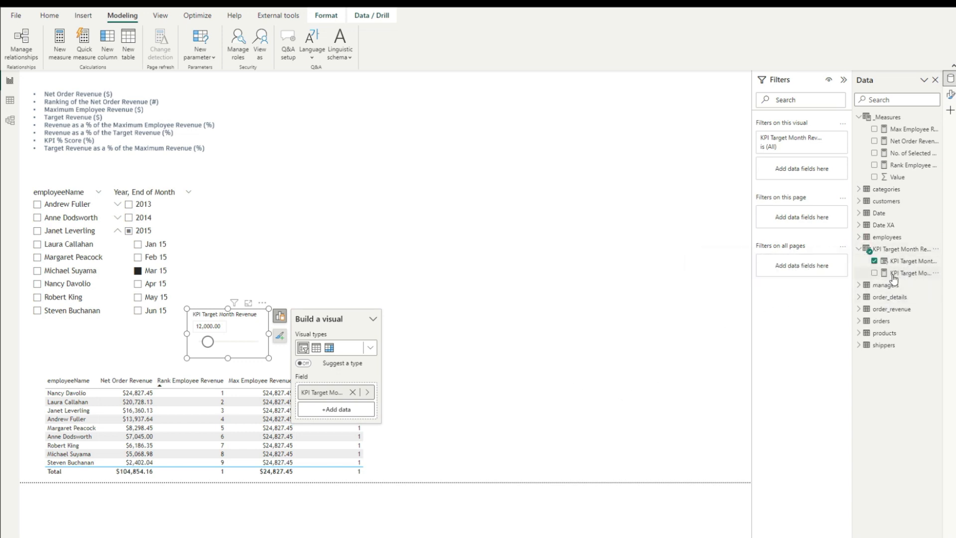
left_click_drag(926, 266, 434, 428)
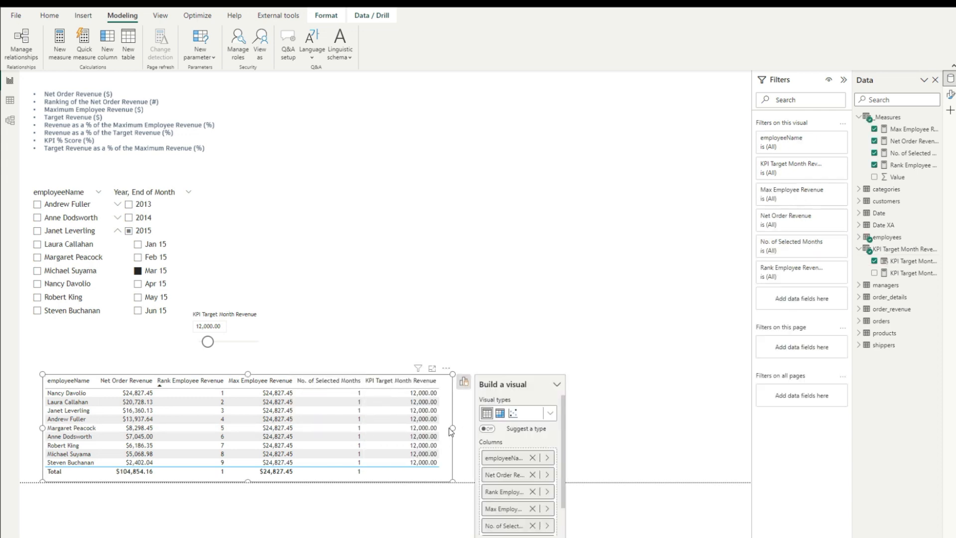
Step: Create a Target Revenue measure in the _Measures table that multiplies KPI Target Month Revenue Value by No. of Selected Months
left_click(885, 118)
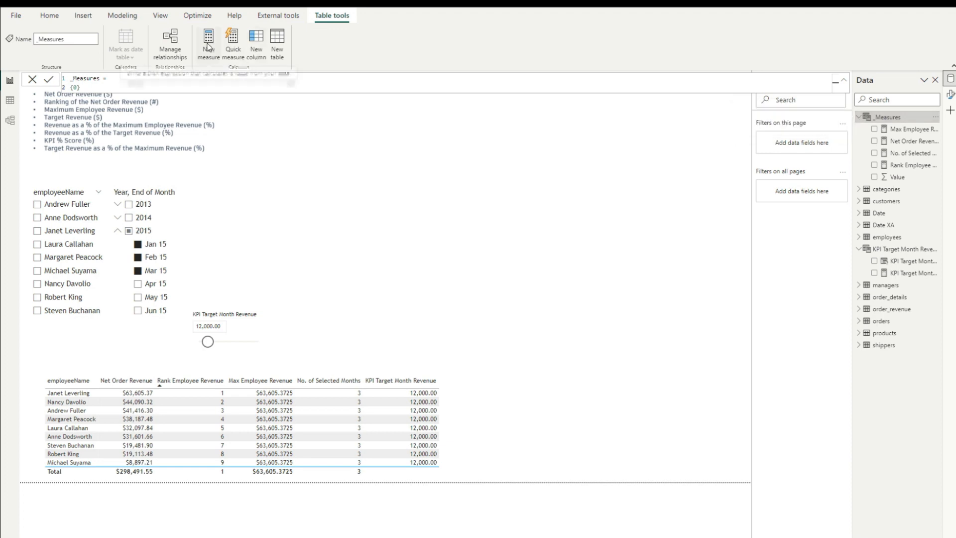
left_click(208, 47)
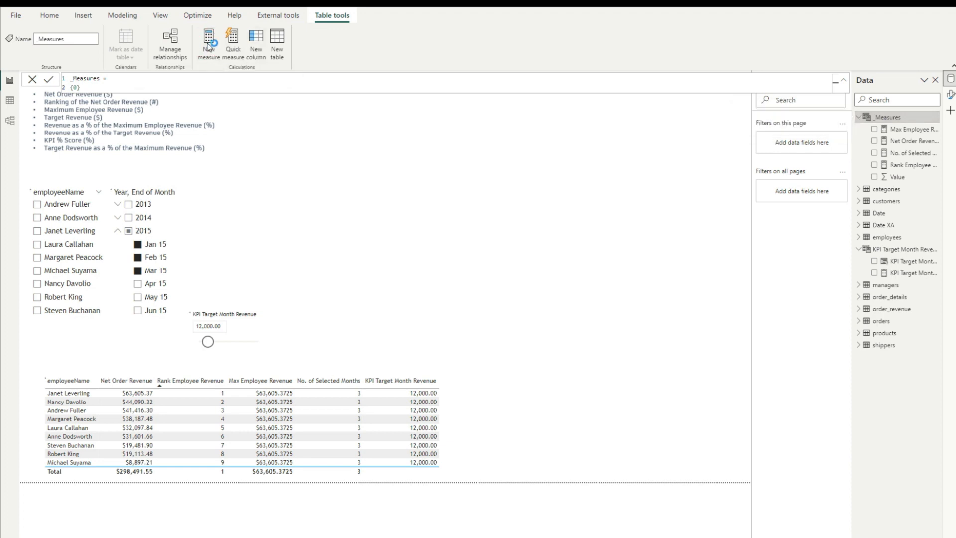
type("Target Reve")
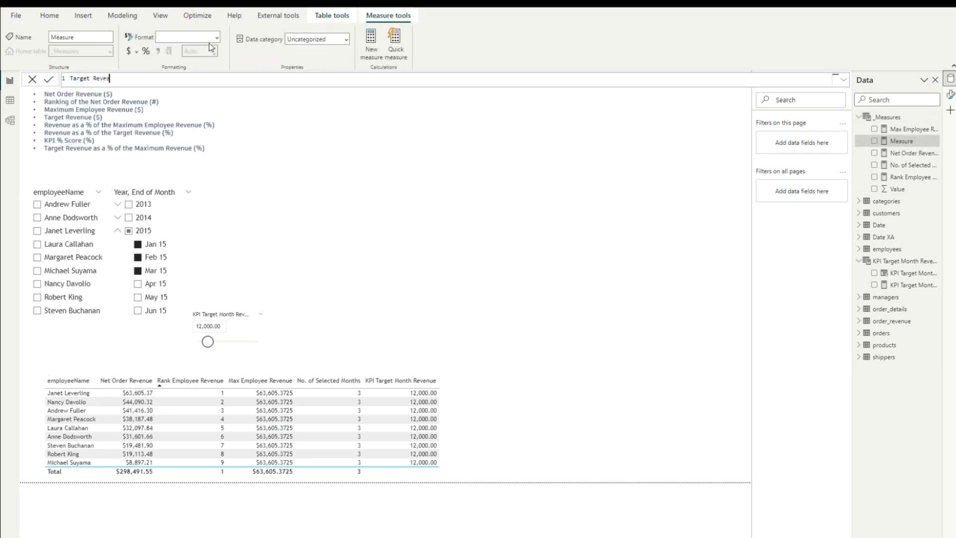
type("nue =")
key("shift+Return")
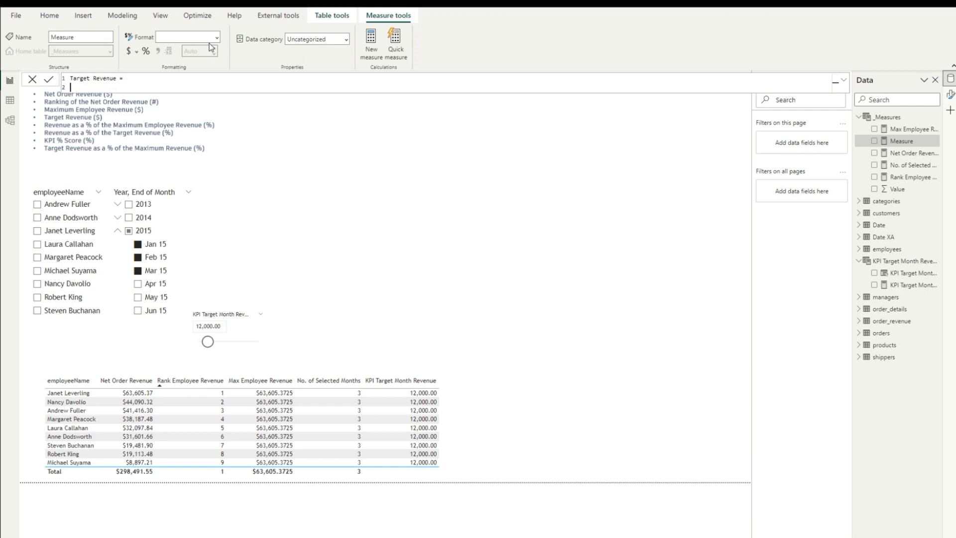
type("Targ")
key("Tab")
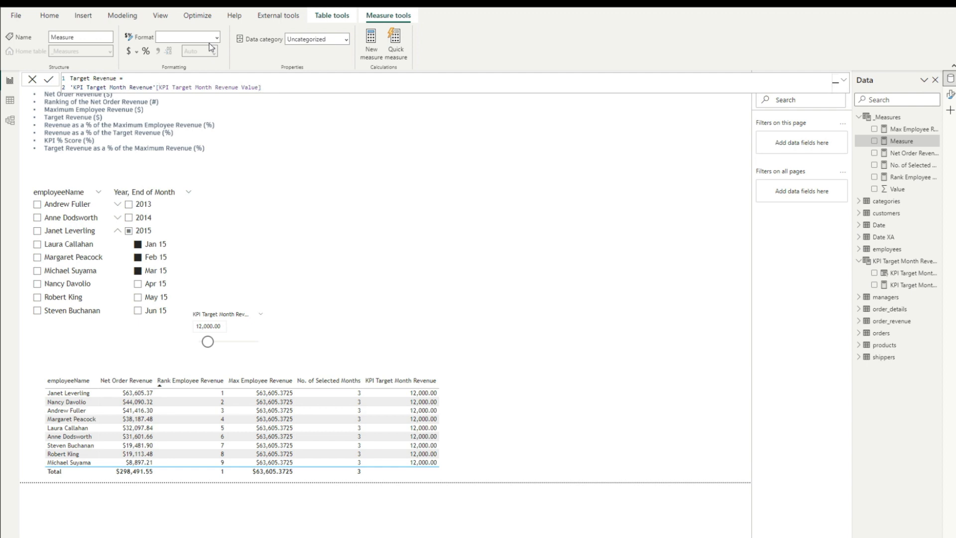
type("* [")
key("Down")
key("Down")
key("Down")
key("Tab")
key("Return")
Step: Widen the employee revenue table and add the Target Revenue measure as its last column
left_click_drag(911, 178, 506, 452)
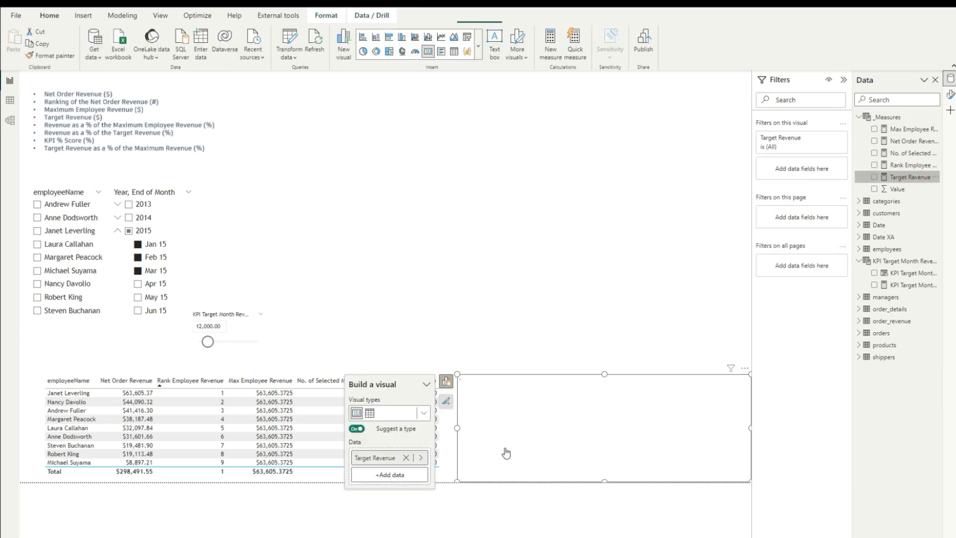
key("Delete")
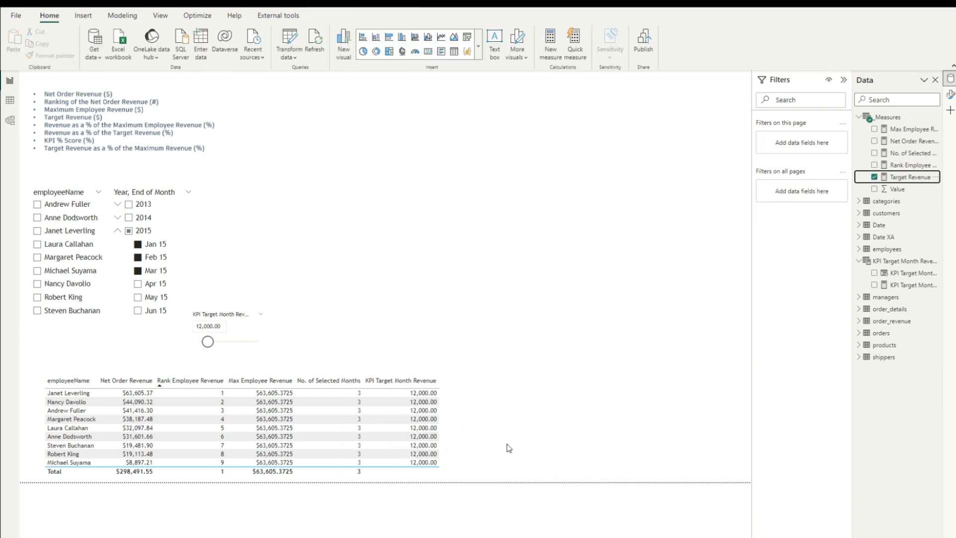
left_click(450, 423)
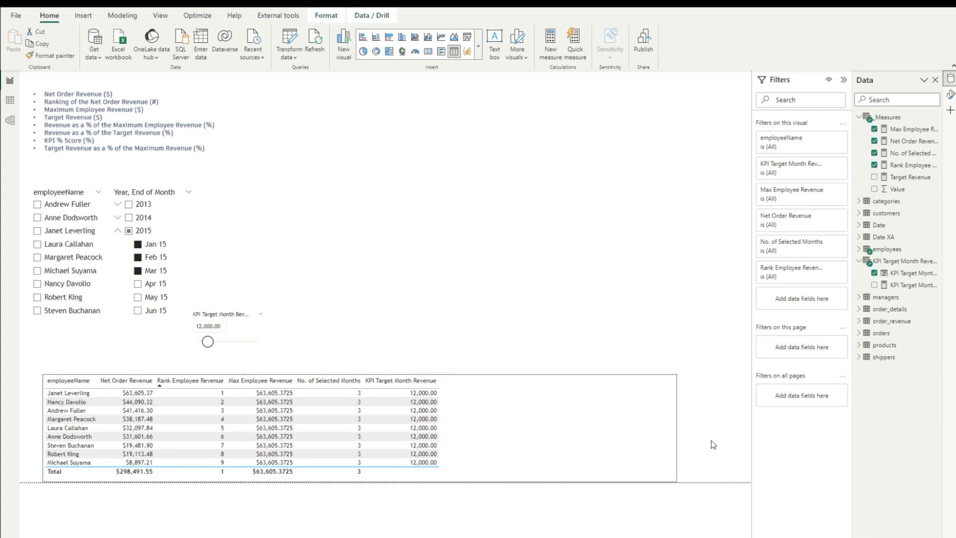
left_click_drag(910, 177, 545, 453)
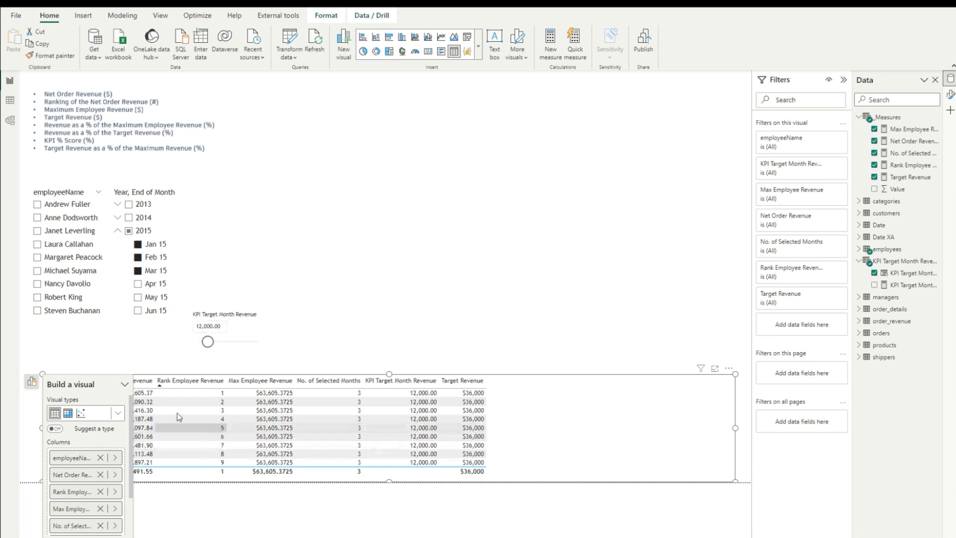
left_click(381, 307)
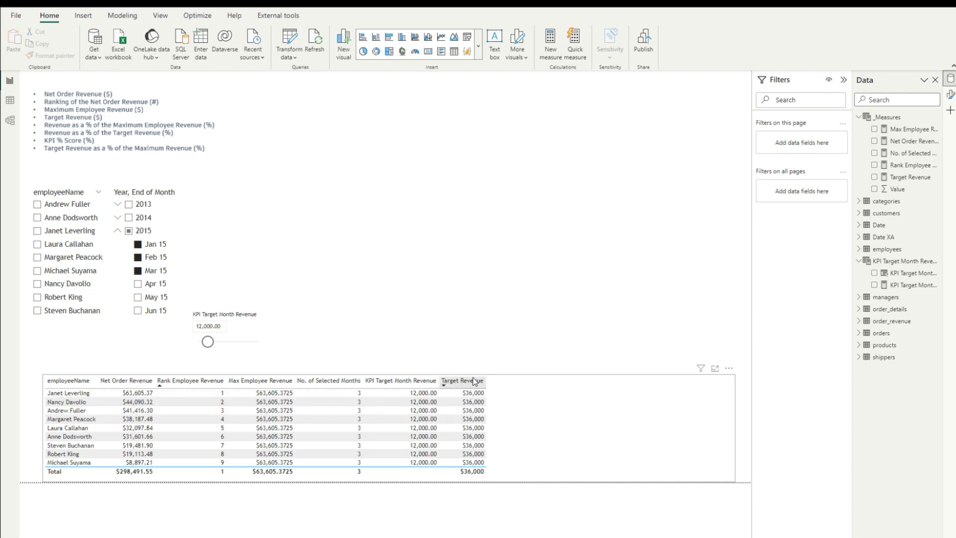
left_click(508, 421)
left_click(515, 333)
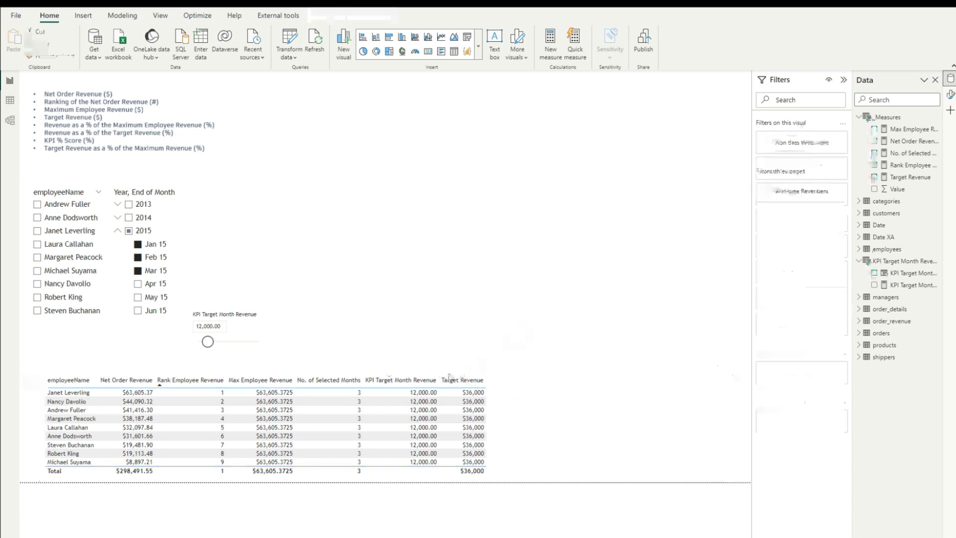
Step: Extend the employee revenue table slightly upward and narrow its No. of Selected Months and KPI Target Month Revenue columns so their headers wrap
left_click(530, 397)
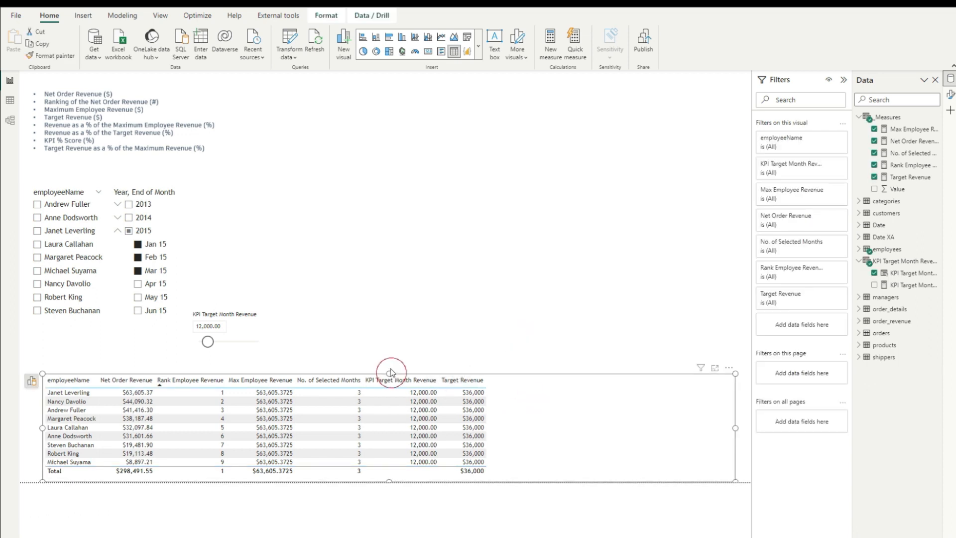
left_click_drag(392, 374, 389, 362)
left_click(358, 370)
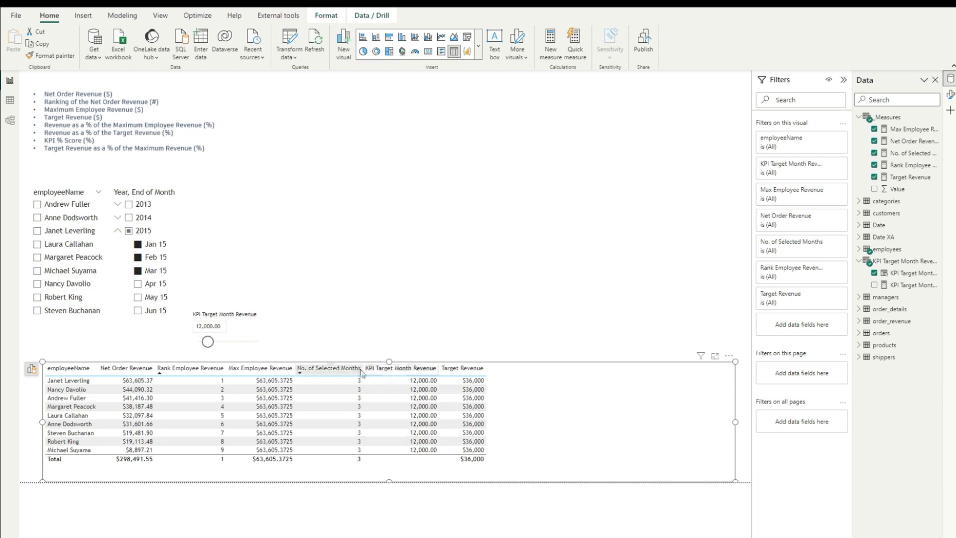
left_click_drag(362, 373, 343, 371)
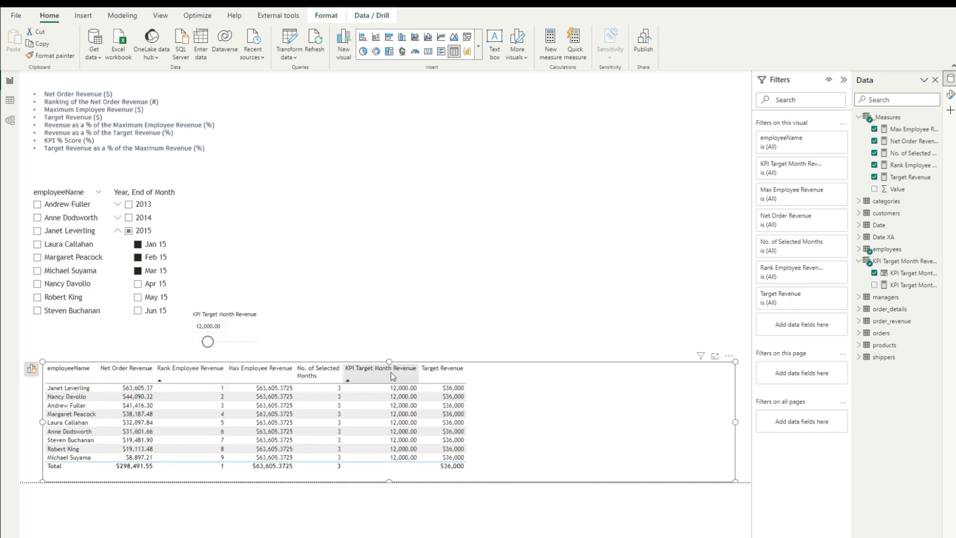
left_click_drag(419, 373, 393, 372)
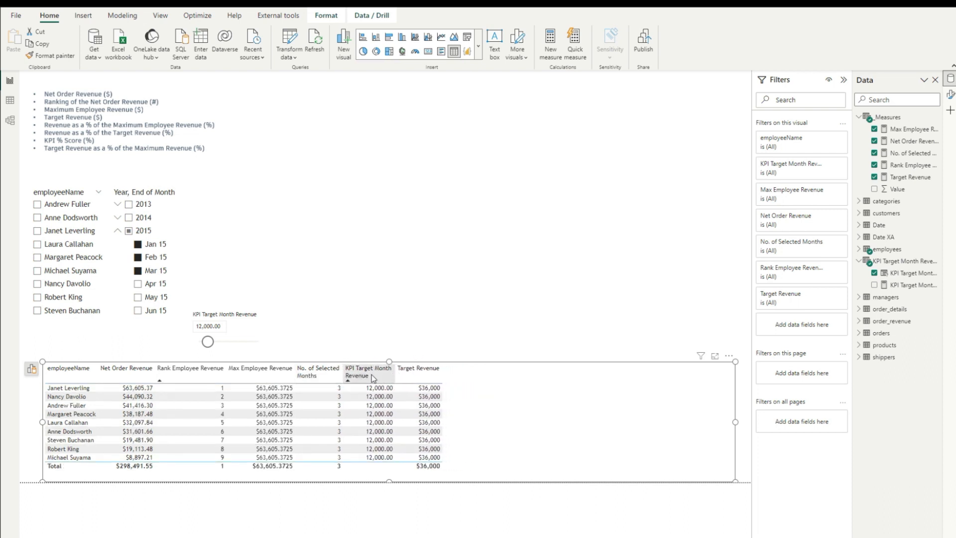
Step: Remove No. of Selected Months and KPI Target Month Revenue from the employee table, and filter the date slicer to Mar 15 only
left_click(32, 368)
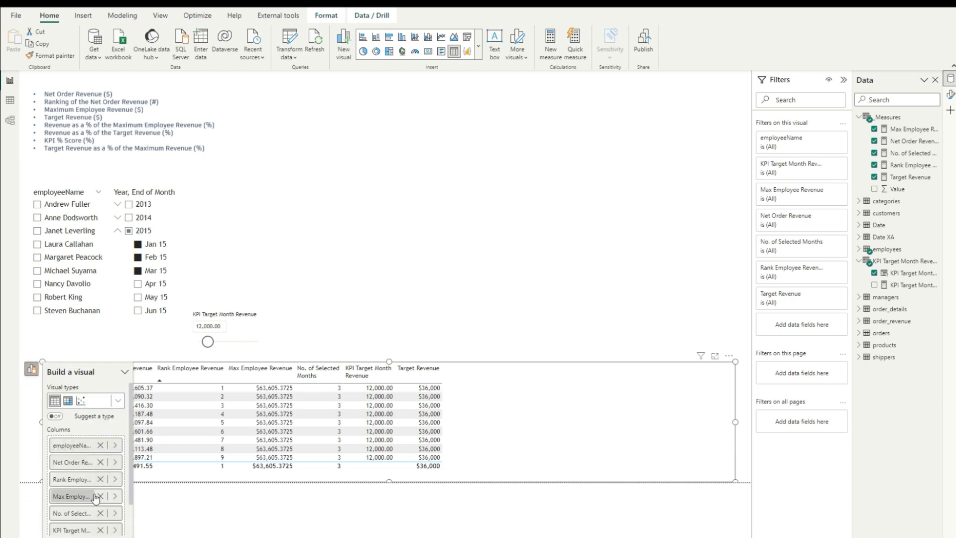
scroll(105, 488, "down", 2)
left_click(101, 476)
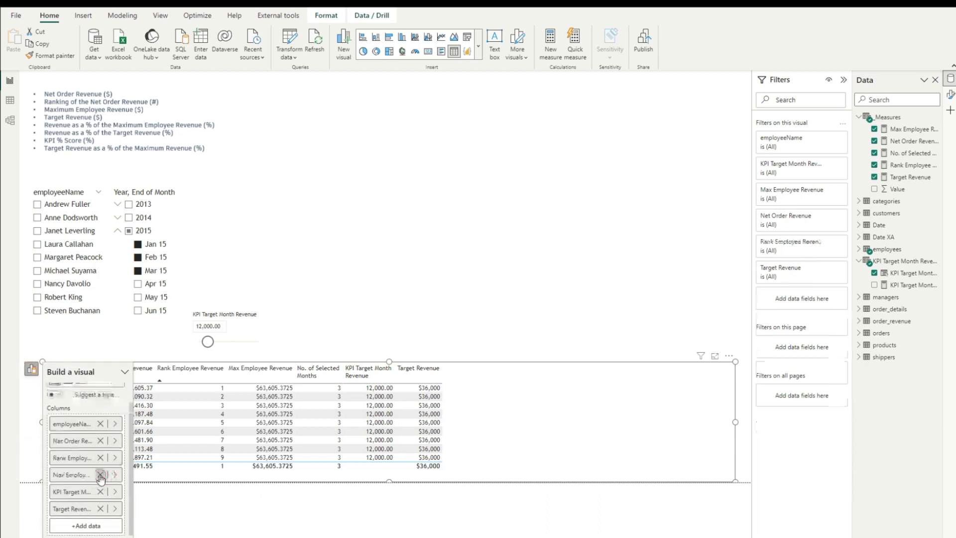
left_click(101, 492)
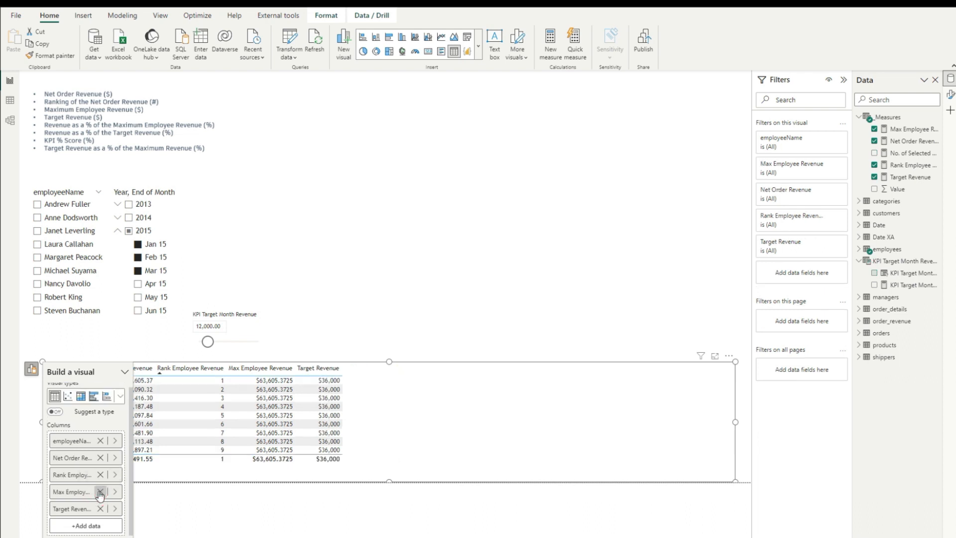
left_click(139, 272)
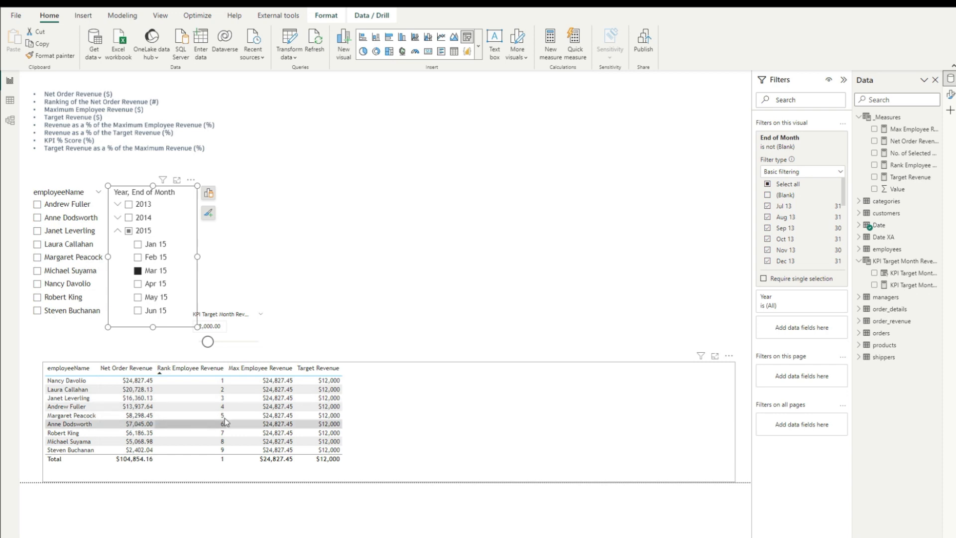
Step: Create a measure Rev % of Max that divides Net Order Revenue by Max Employee Revenue, with 0 as the alternate result
left_click(549, 41)
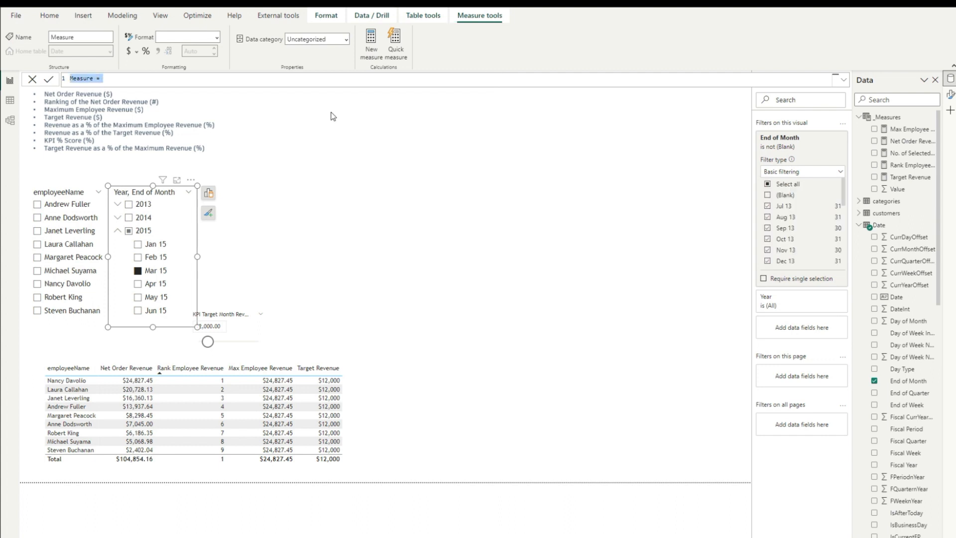
type("Rev % of Max =")
key("shift+Return")
type("Divide")
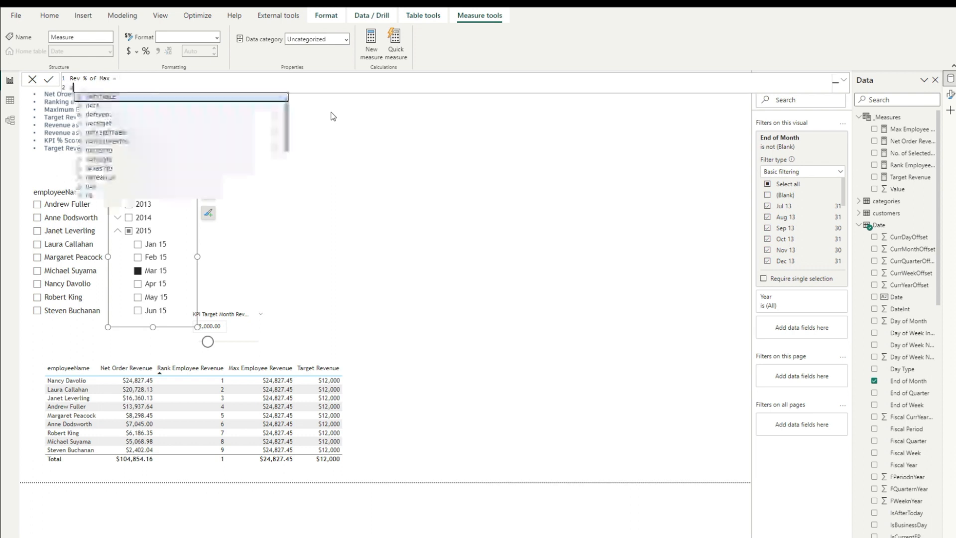
key("Tab")
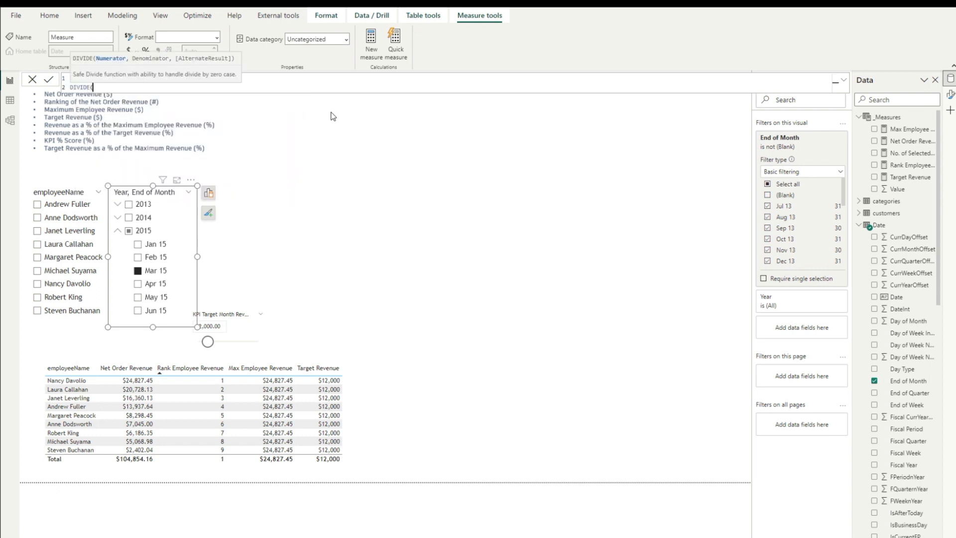
type("Netw")
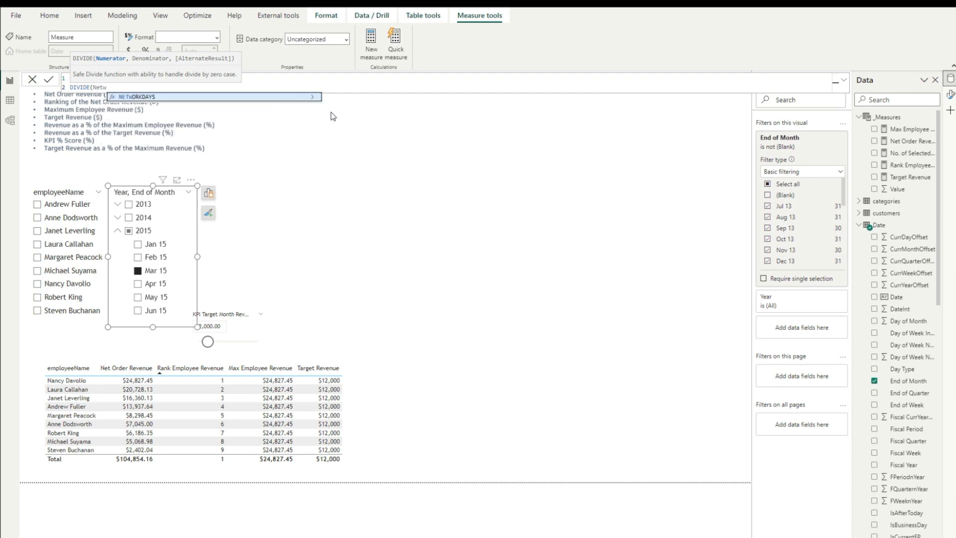
key("BackSpace")
key("Tab")
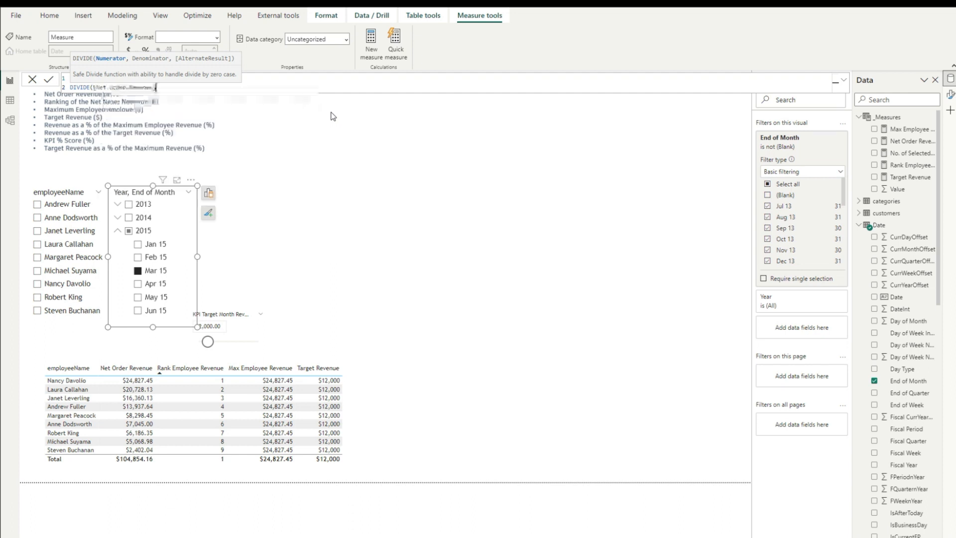
type(", Max")
key("Up")
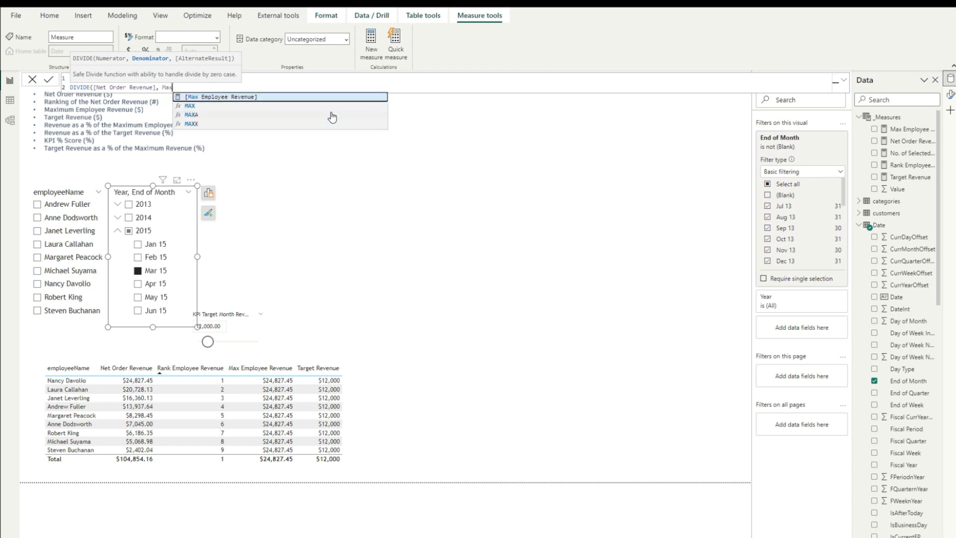
key("Tab")
type(", 0)")
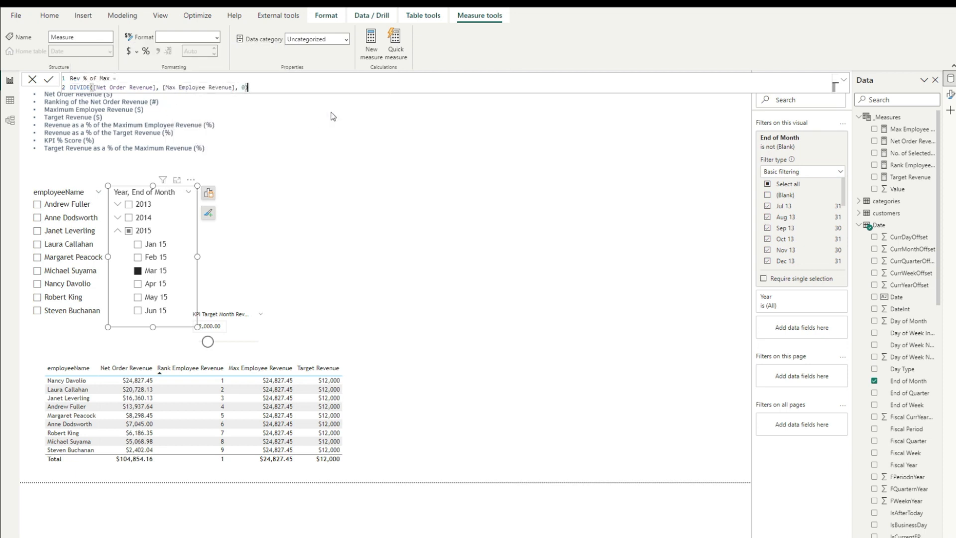
key("Return")
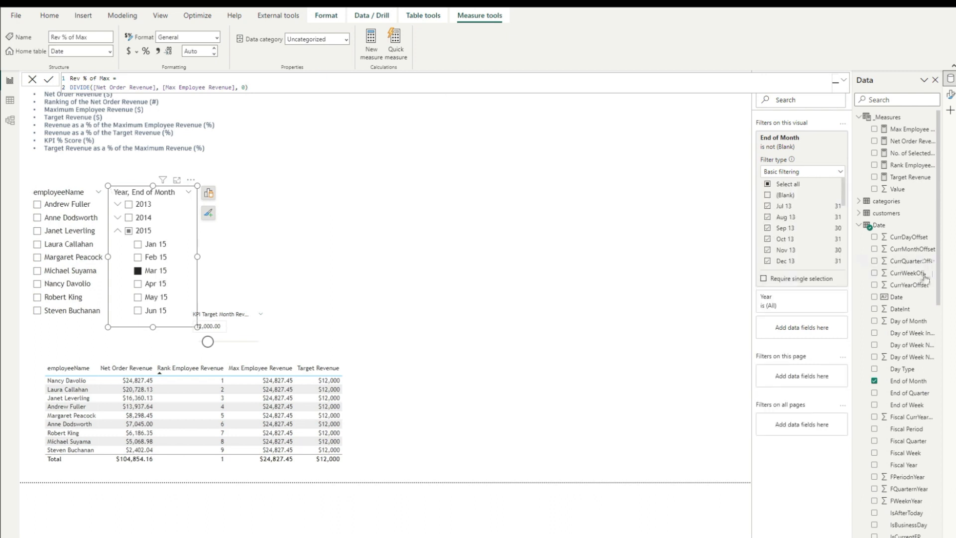
Step: Set the Rev % of Max measure's home table to _Measures and format it as a percentage
scroll(903, 318, "down", 5)
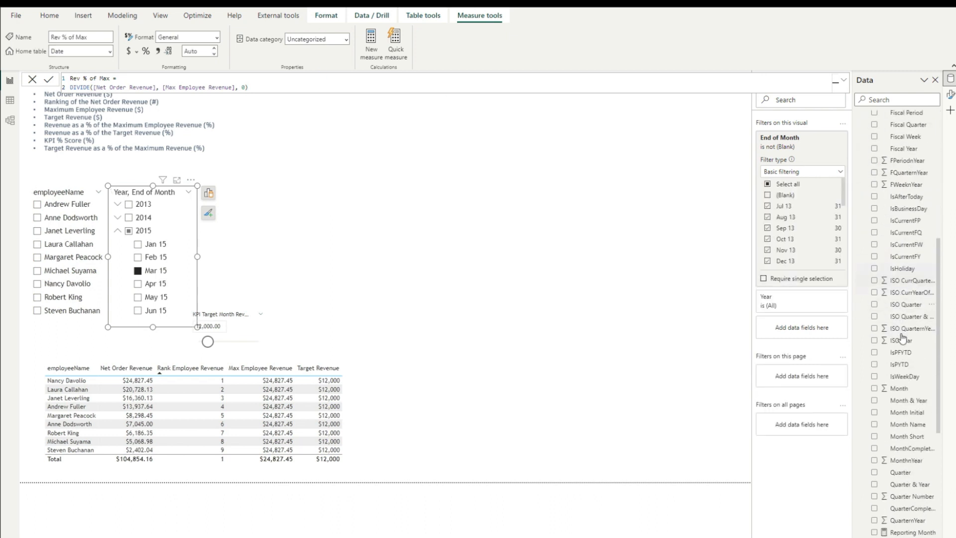
scroll(903, 321, "down", 6)
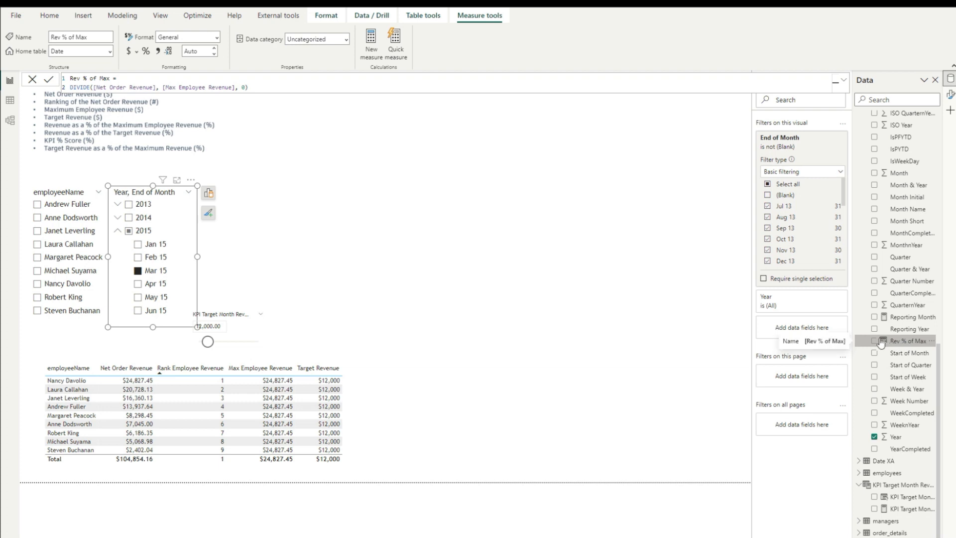
left_click(110, 53)
left_click(103, 54)
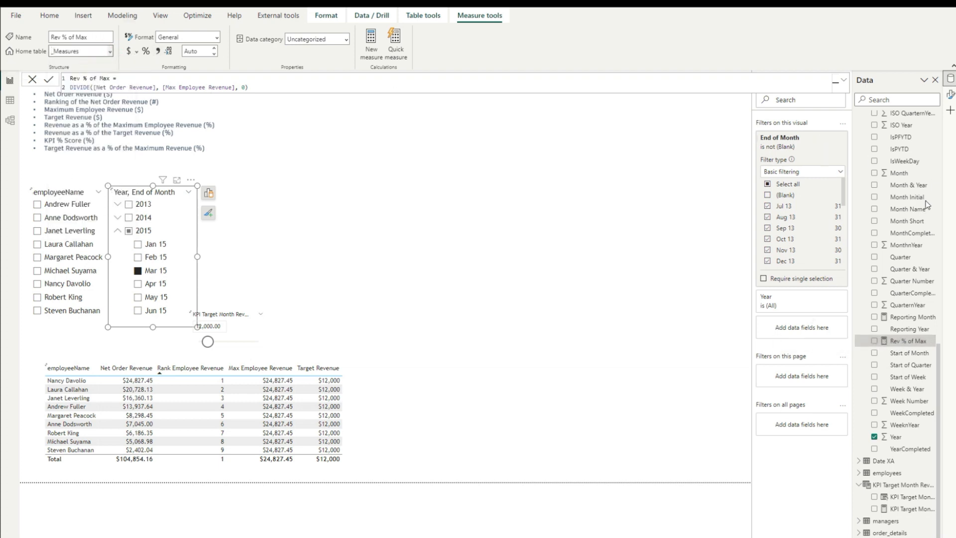
left_click(146, 50)
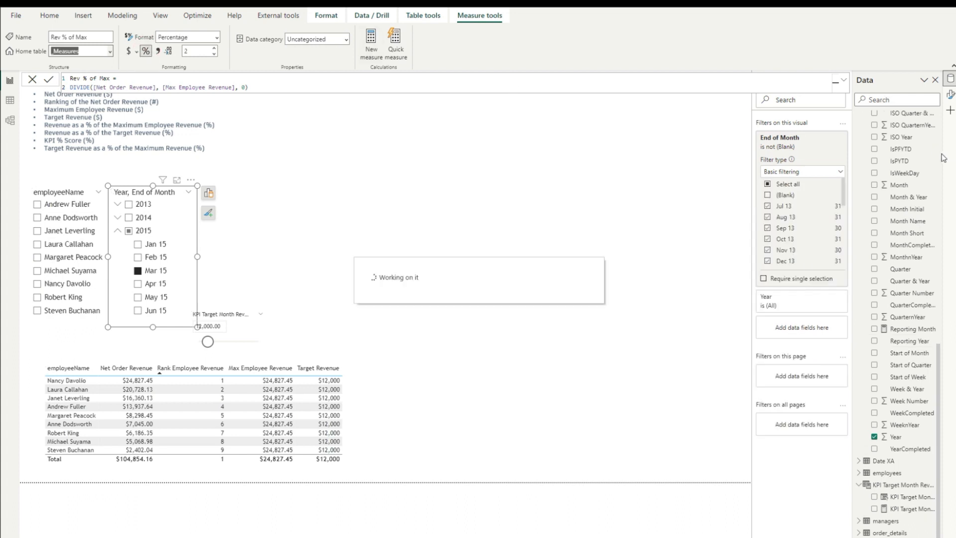
Step: Add the Rev % of Max measure as a new column of the employee revenue table
left_click_drag(911, 181, 414, 418)
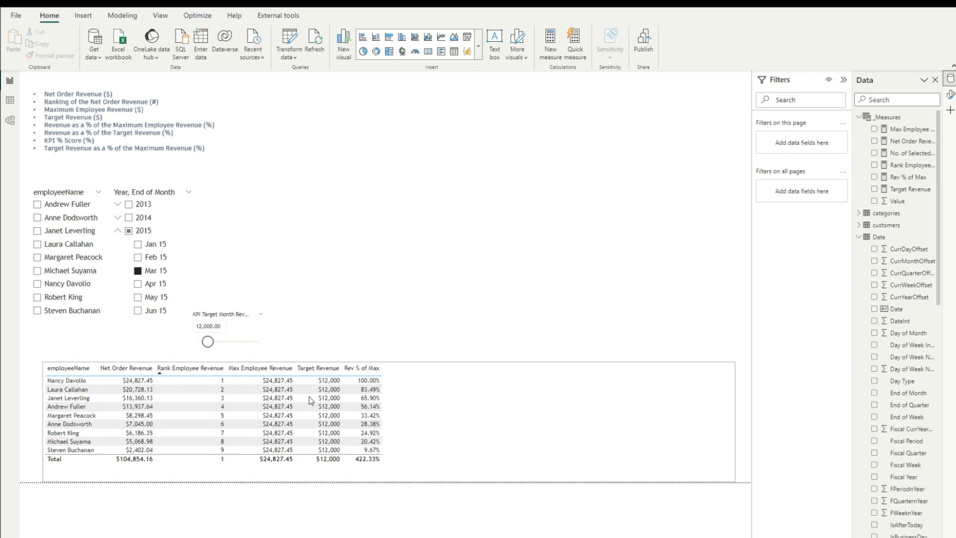
left_click(160, 375)
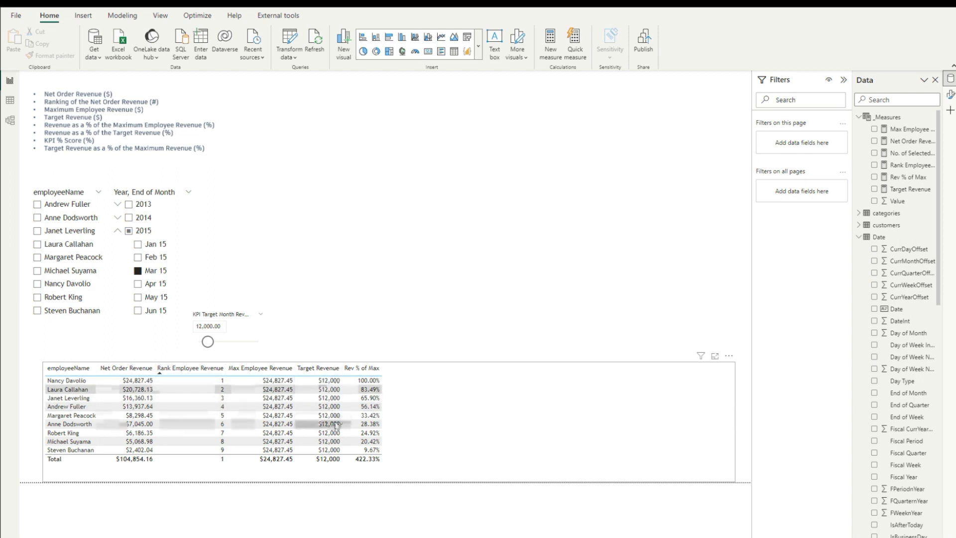
Step: Create a new measure in the _Measures table from a copy of the Rev % of Max formula
left_click(886, 120)
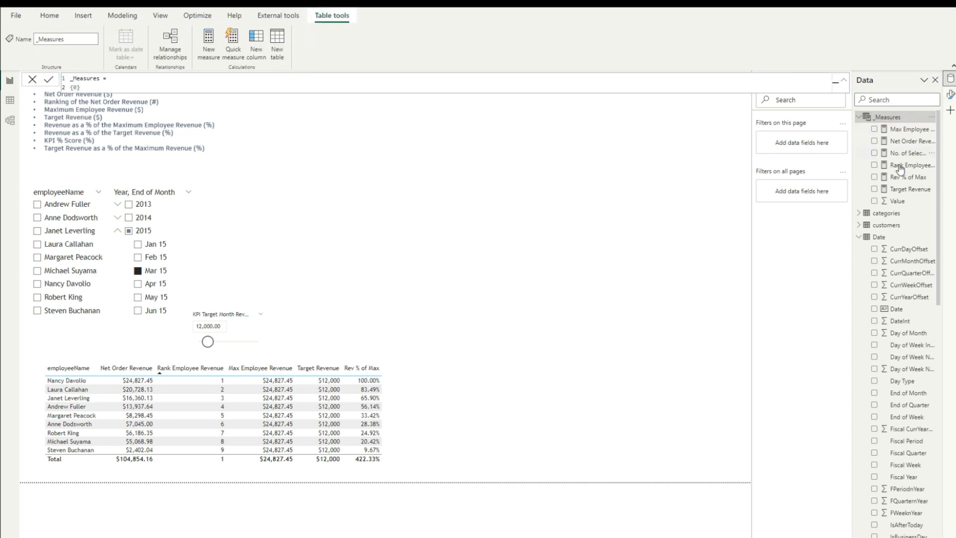
left_click(908, 177)
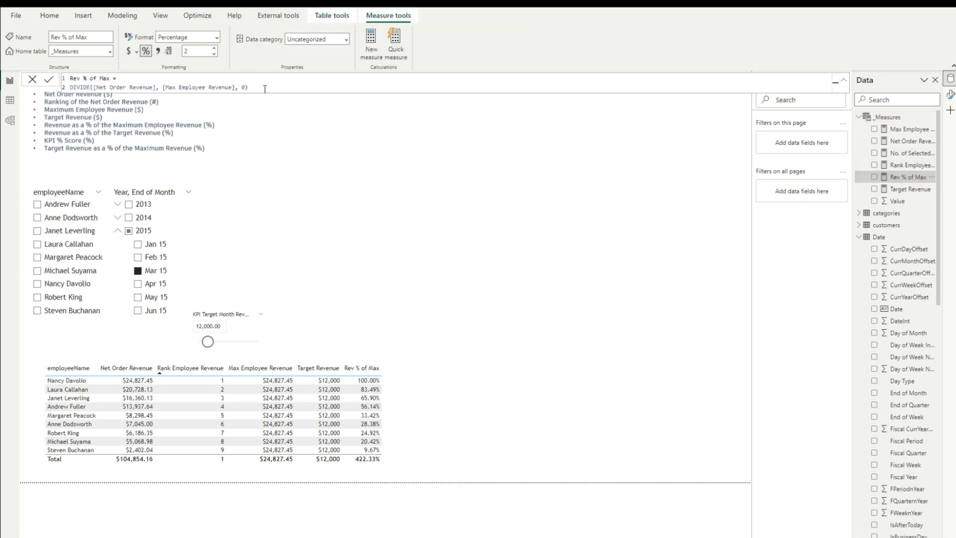
left_click_drag(265, 89, 70, 78)
key("ctrl+c")
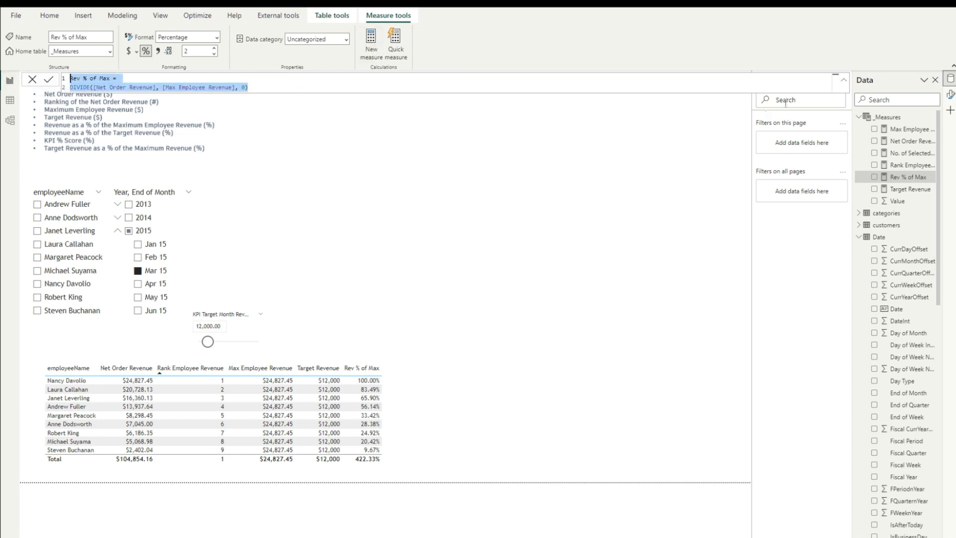
left_click(888, 117)
left_click(209, 48)
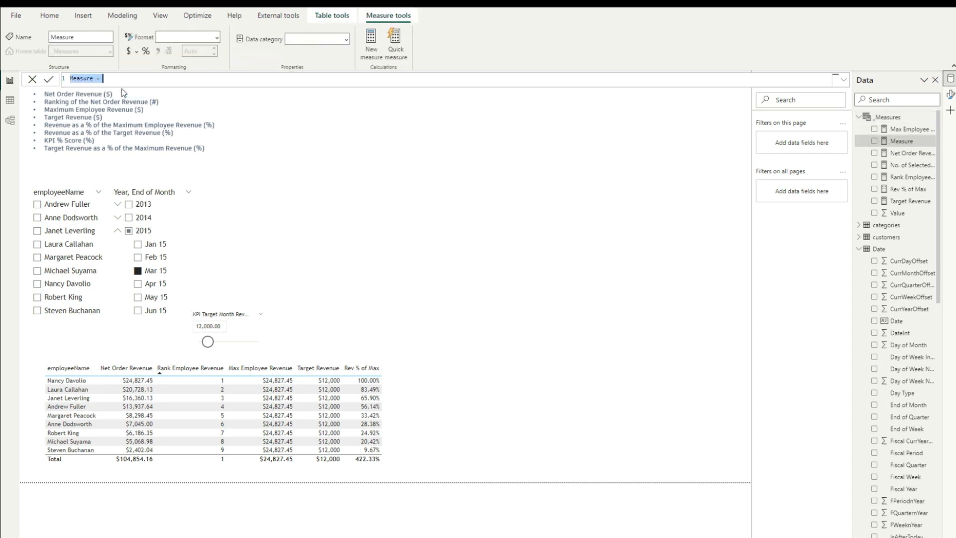
key("ctrl+v")
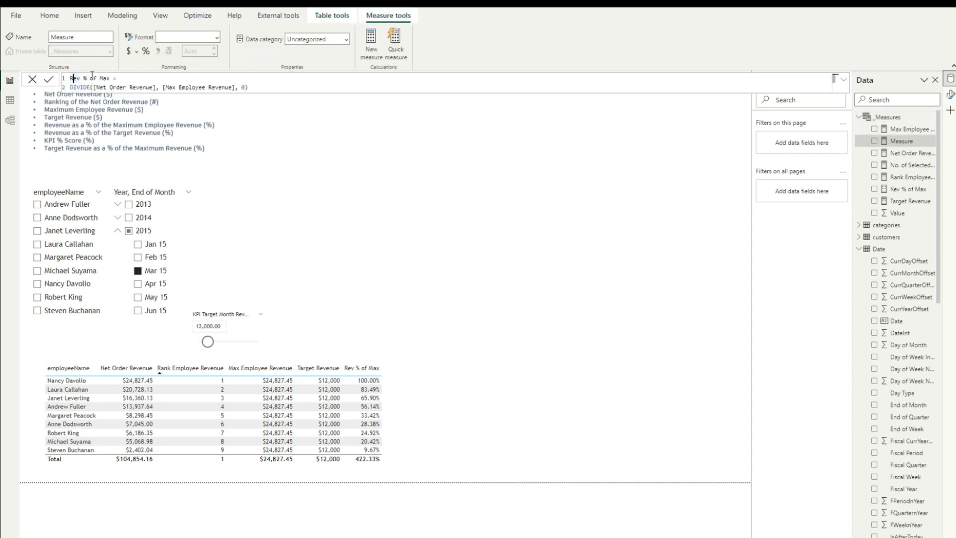
Step: Name the copied measure Rev % of Target and make it divide Net Order Revenue by Target Revenue instead of Max Employee Revenue
left_click_drag(110, 78, 104, 78)
type("Target")
left_click_drag(232, 87, 165, 86)
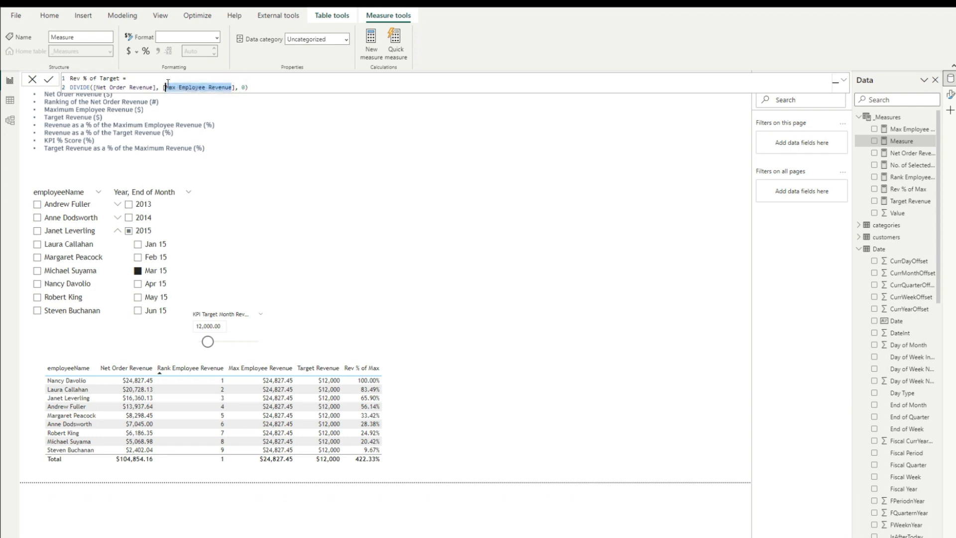
type("Tar")
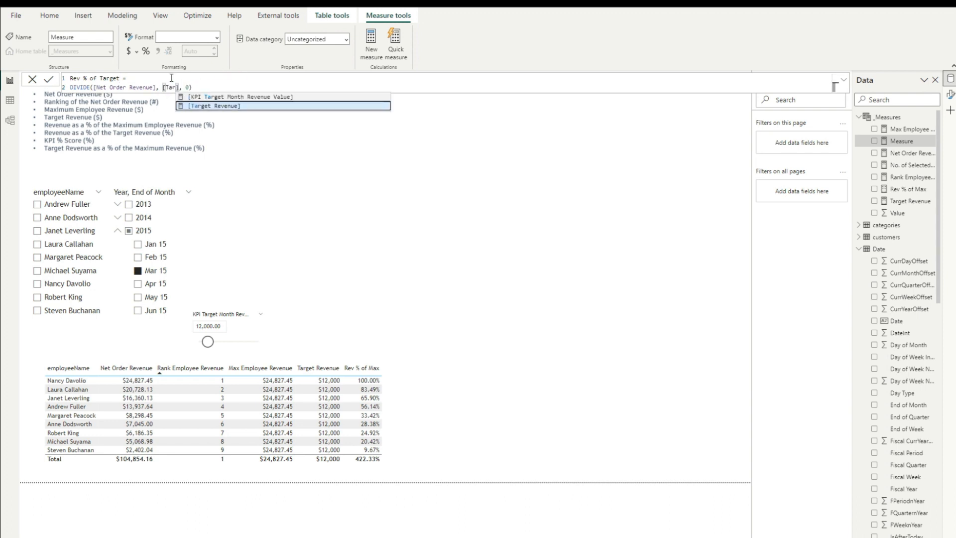
key("Tab")
key("Home")
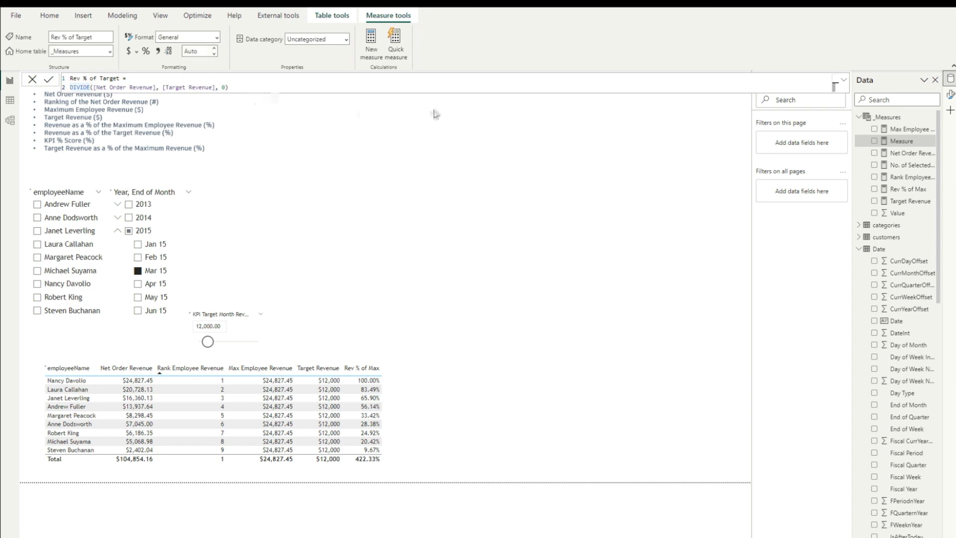
Step: Format the Rev % of Target measure as a percentage and add it as a new column of the employee revenue table
left_click(146, 52)
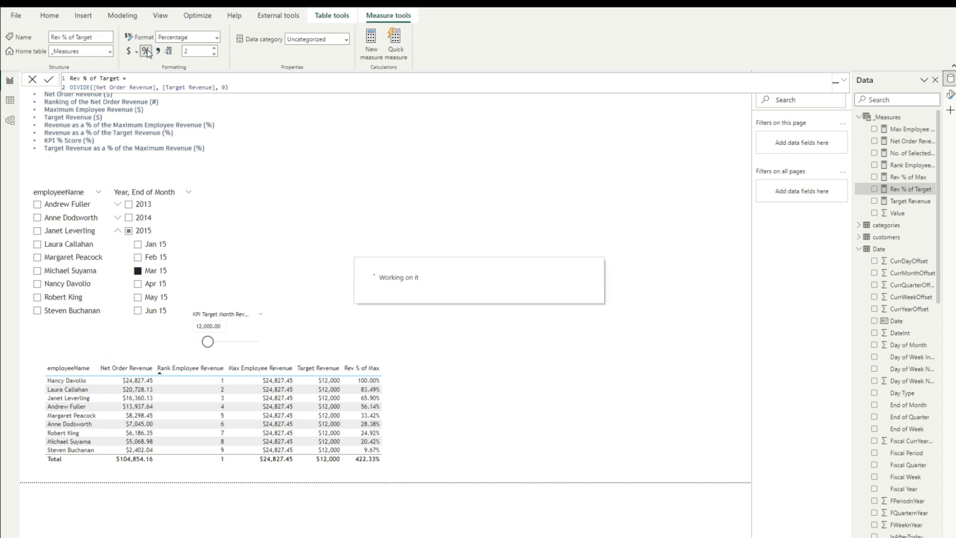
left_click(912, 189)
left_click_drag(913, 189, 449, 433)
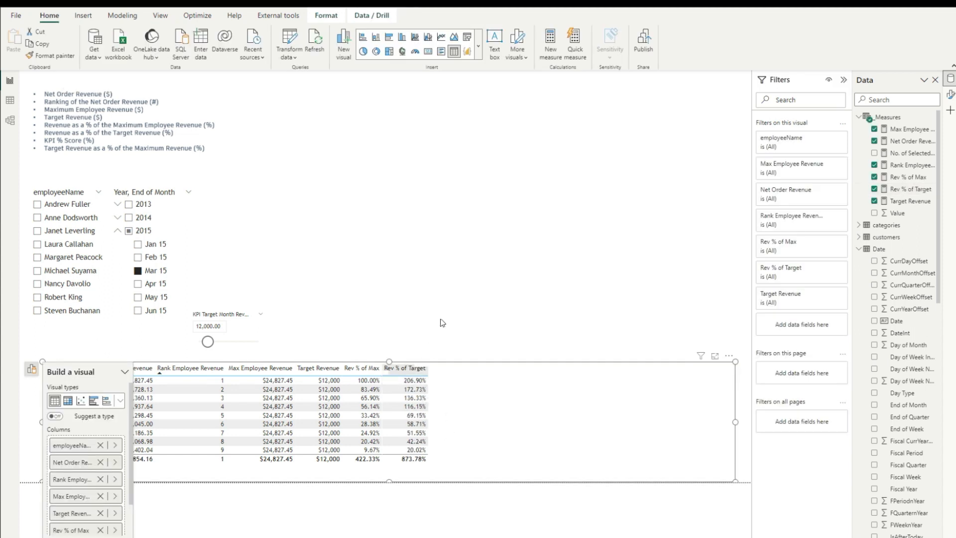
left_click(357, 350)
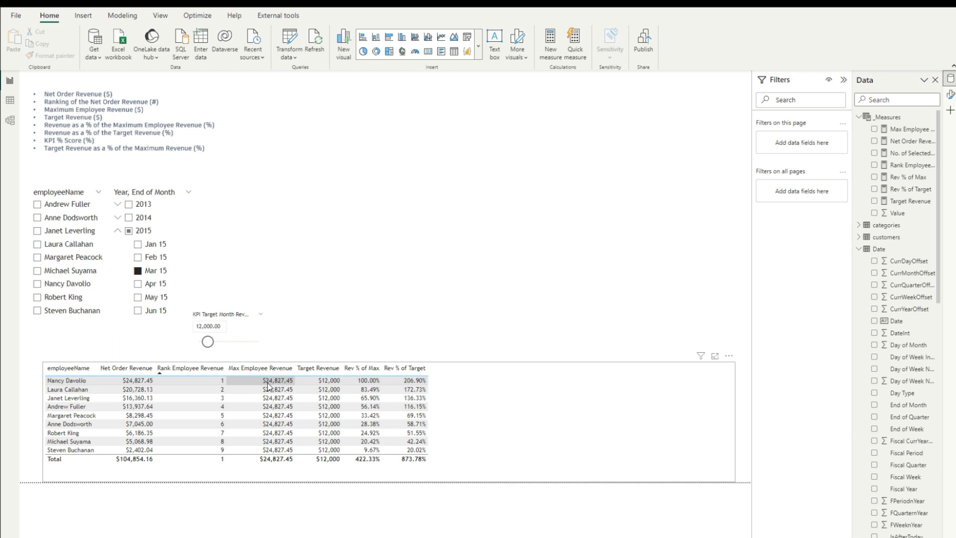
Step: Set the KPI Target Month Revenue slicer to 25,000
left_click_drag(219, 345, 266, 346)
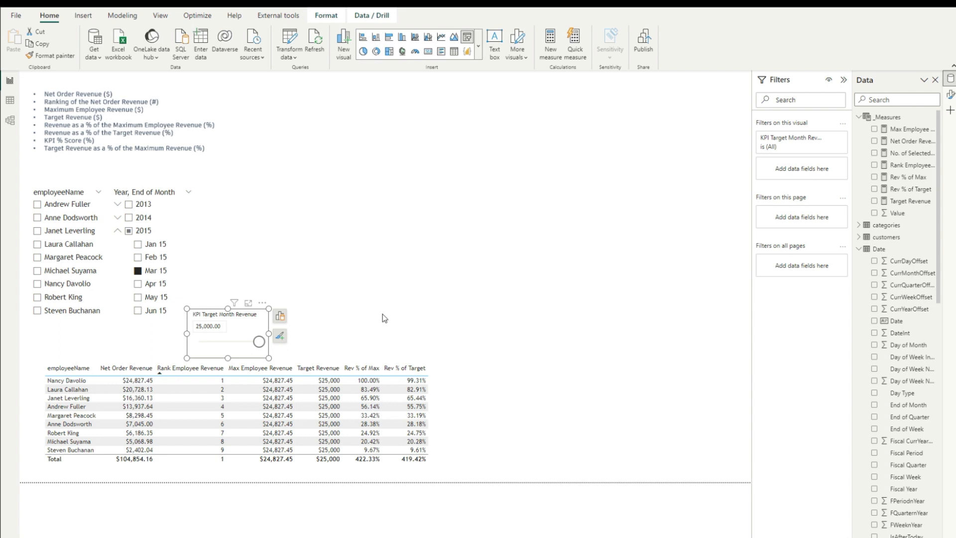
left_click(498, 126)
Step: Start a new measure named KPI Score % in the _Measures table
left_click(887, 117)
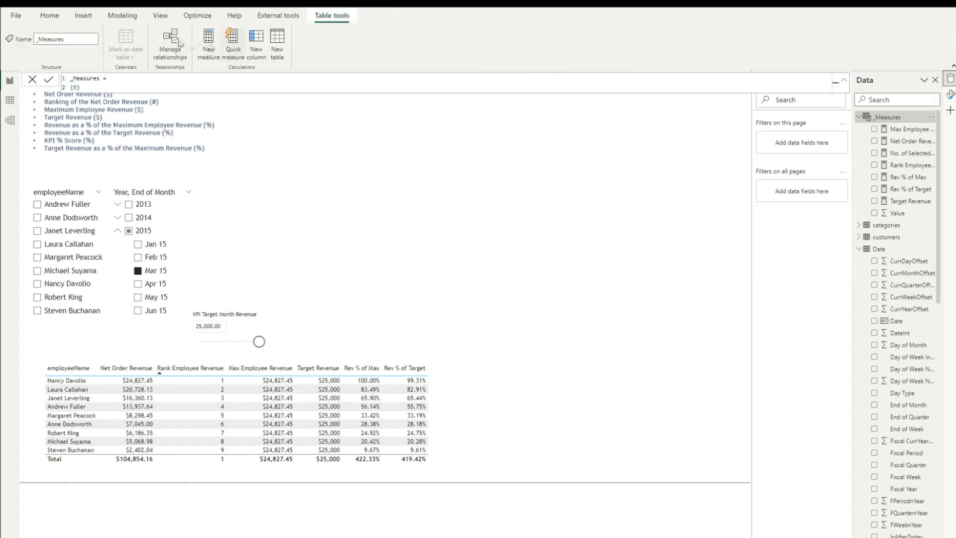
left_click(208, 41)
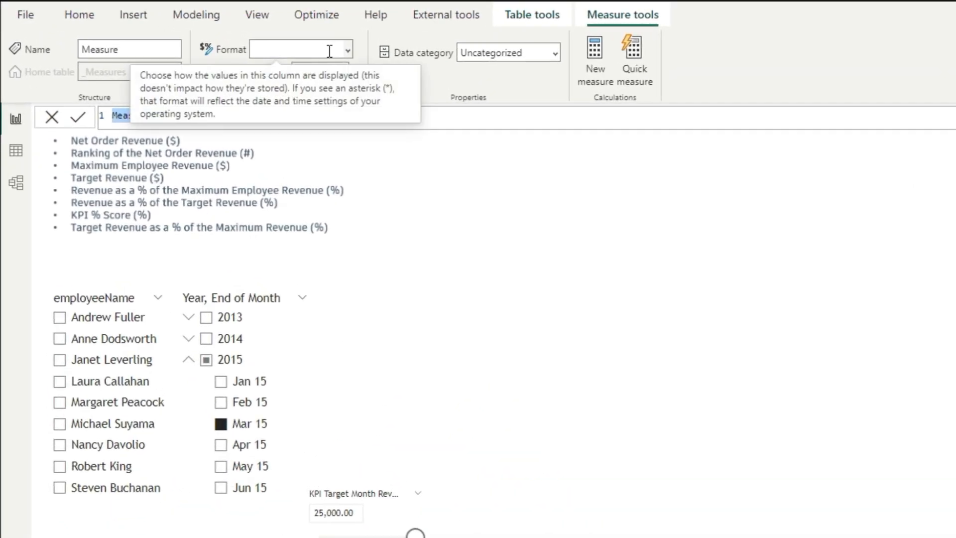
type("KPI")
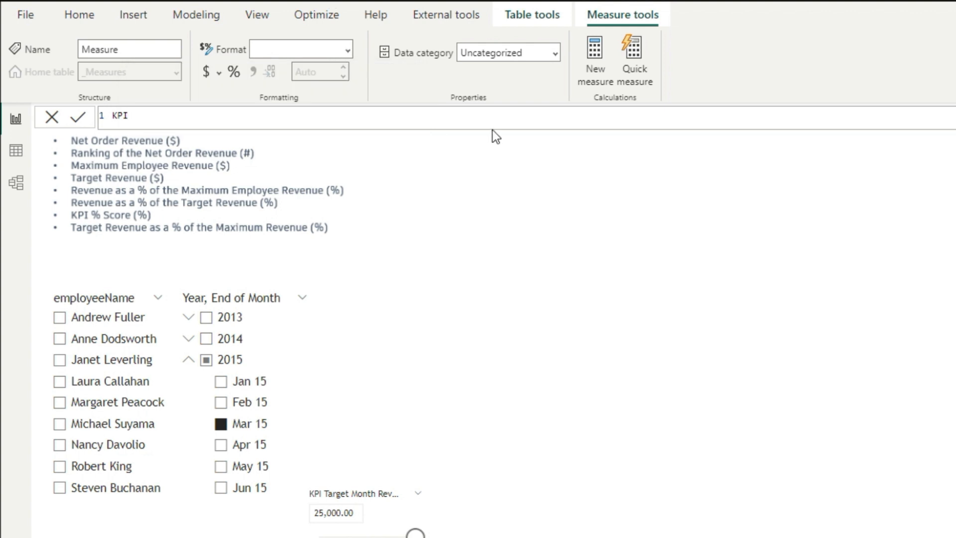
type(" Score % =")
key("shift+Return")
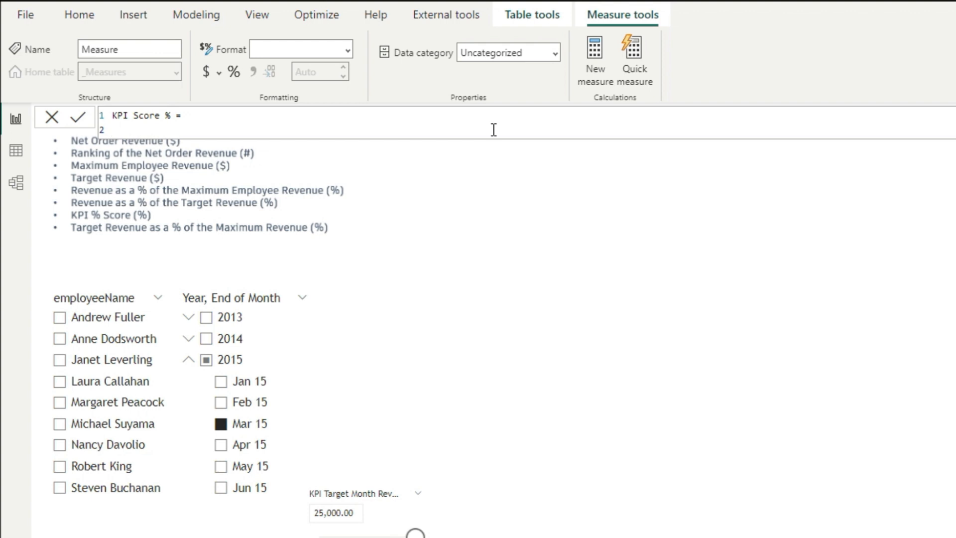
Step: Define a variable MaxHigh in the KPI Score % formula that holds the Rev % of Max measure
type("Var")
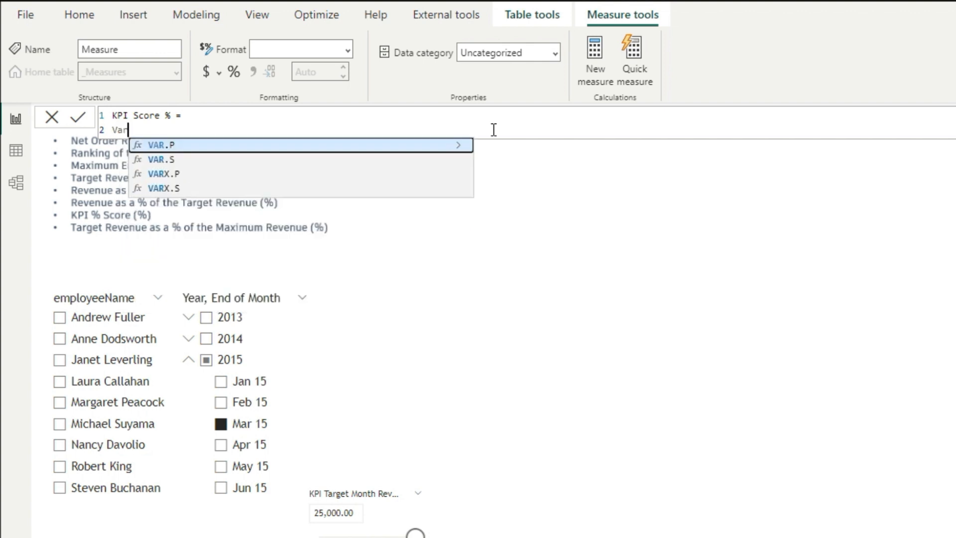
type(" MaxHigh")
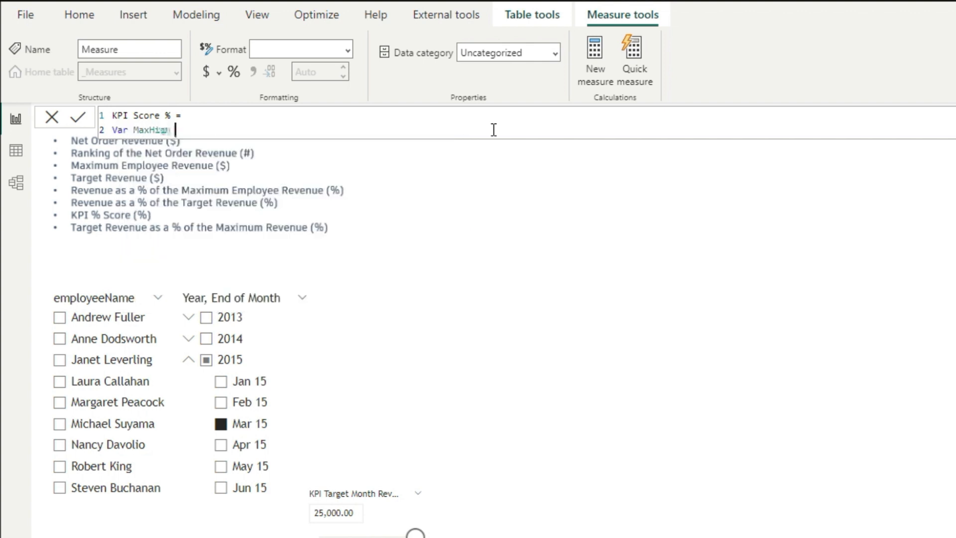
type(" = ]")
key("BackSpace")
type("[")
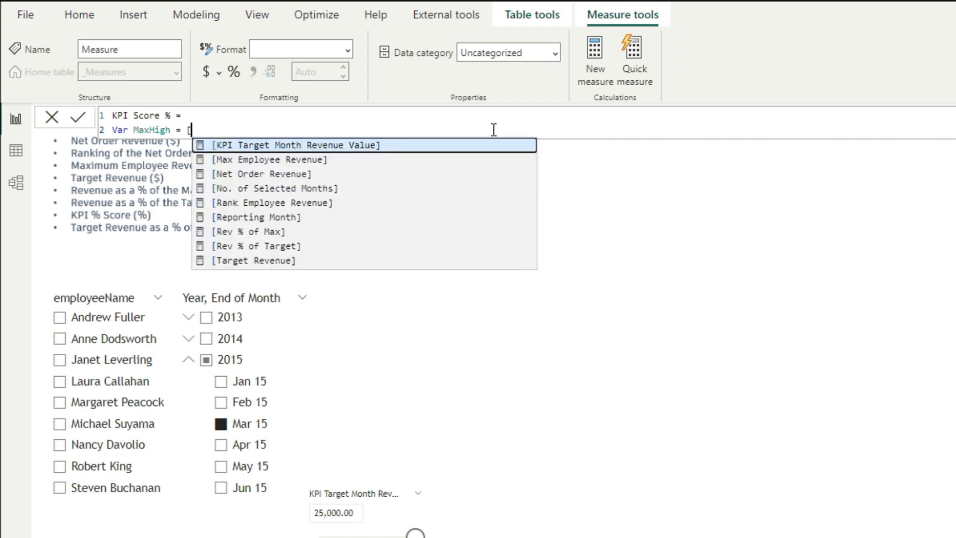
type("Re")
key("Down")
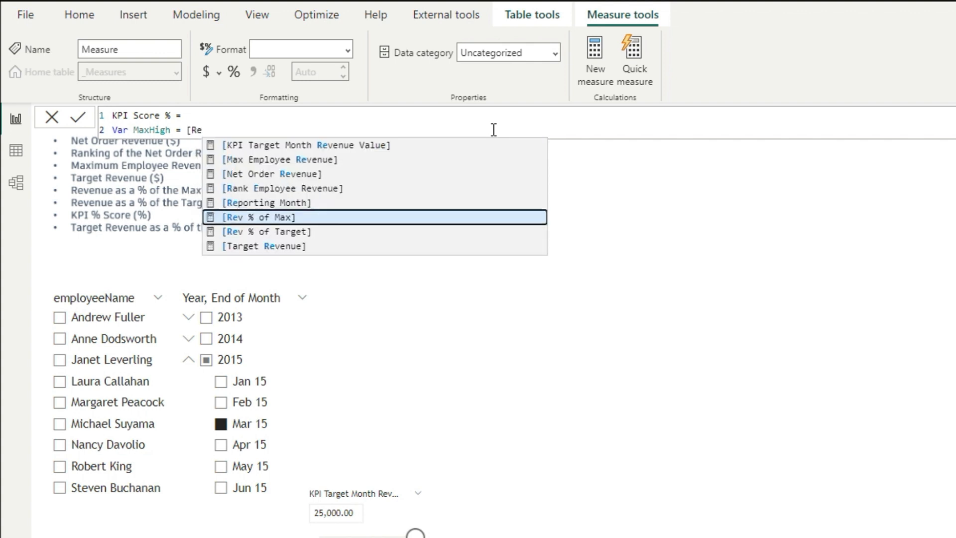
key("Tab")
key("shift+Return")
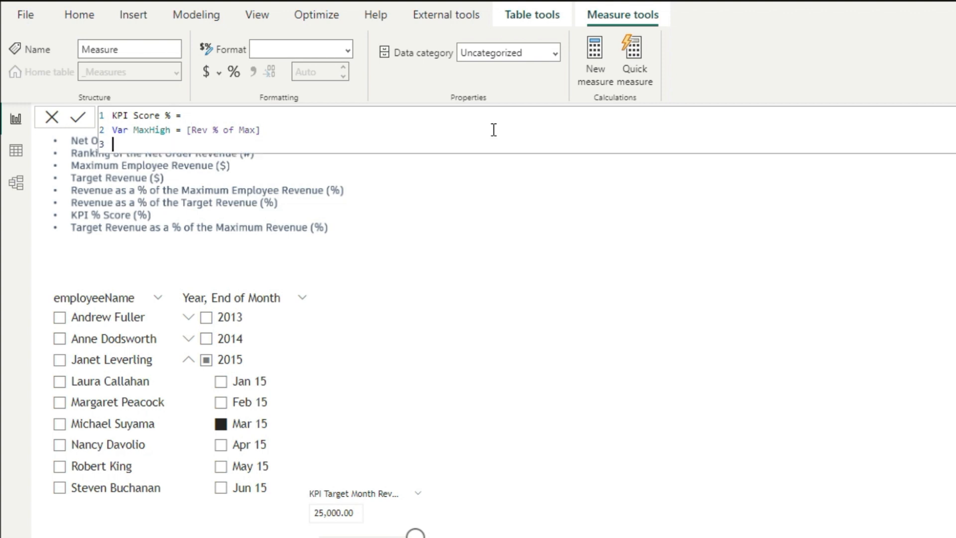
Step: Define a second variable, TargetHigh, that holds the Rev % of Target measure
type("Var TargetHigh = [Rev")
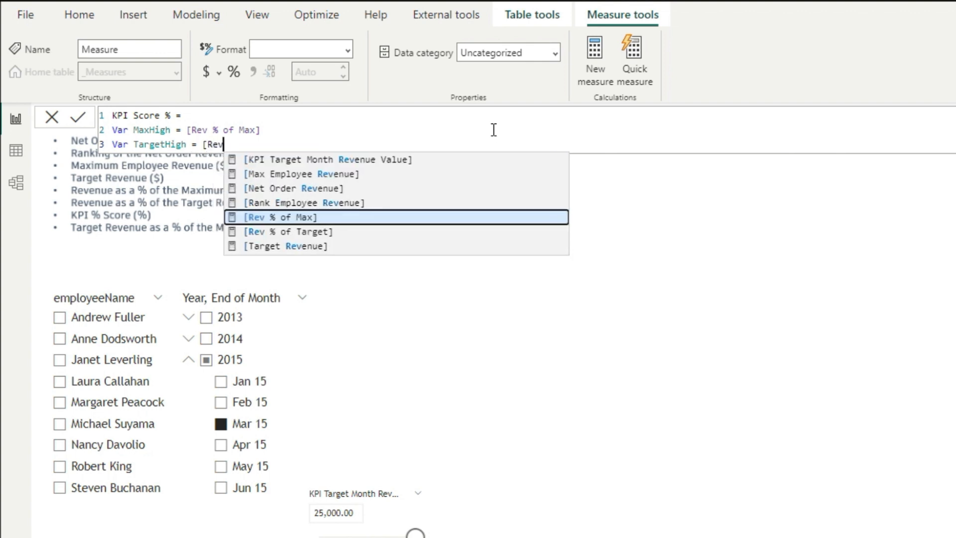
key("Down")
key("Tab")
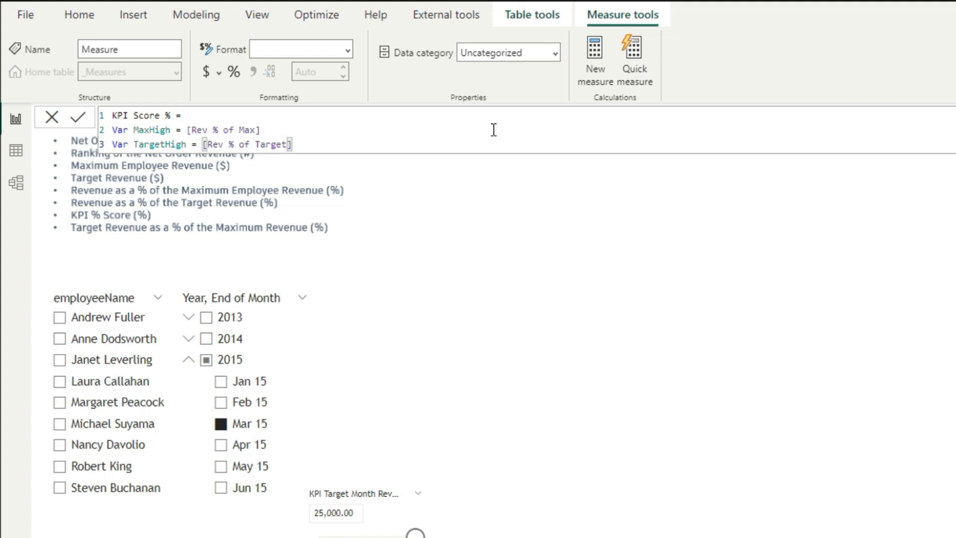
Step: Add a Return section with an IF that tests whether Max Employee Revenue is greater than Target Revenue
key("shift+Return")
type("Return")
key("shift+Return")
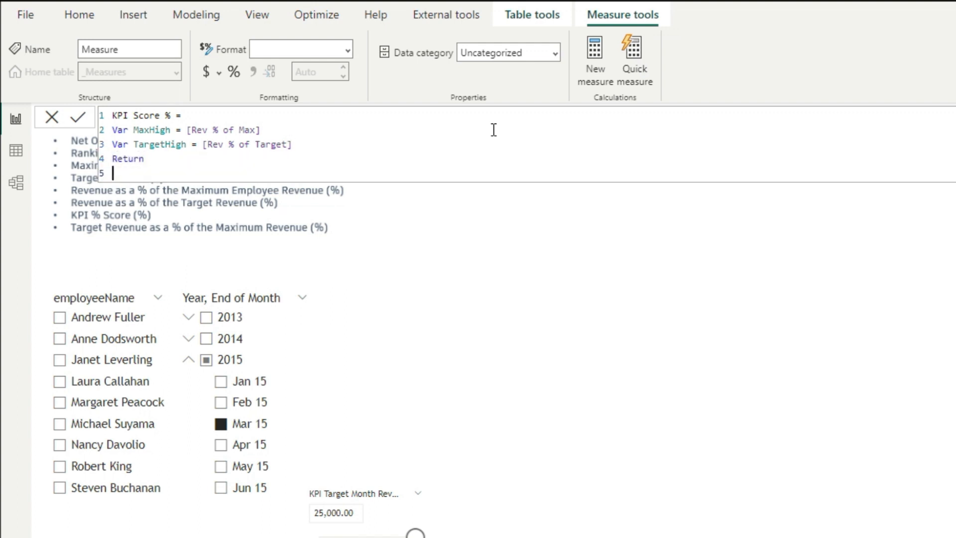
type("If")
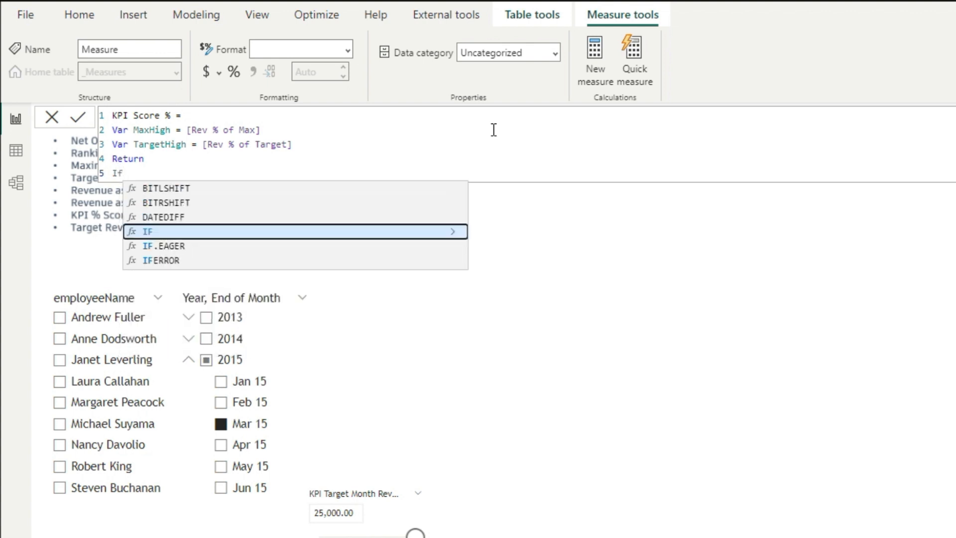
type("(")
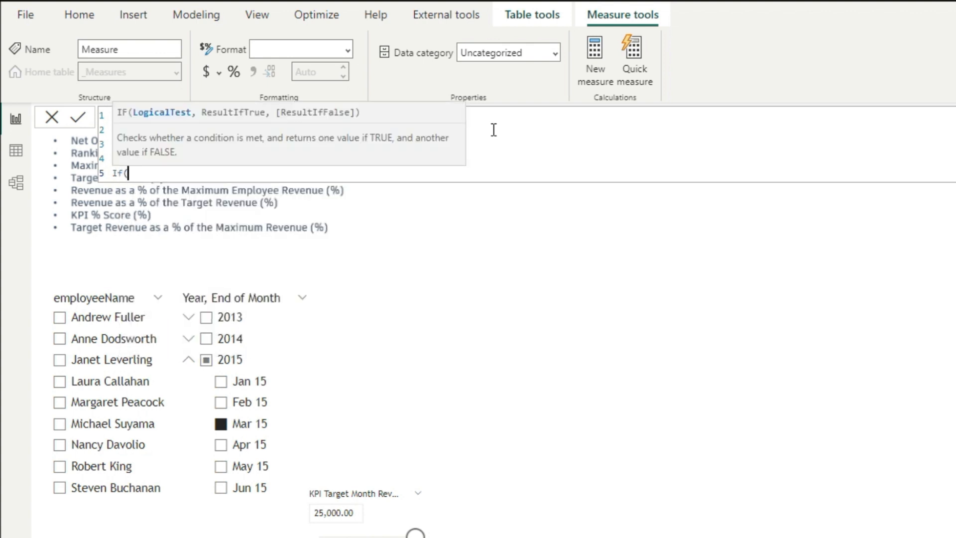
type("[Max Employee Revenue]")
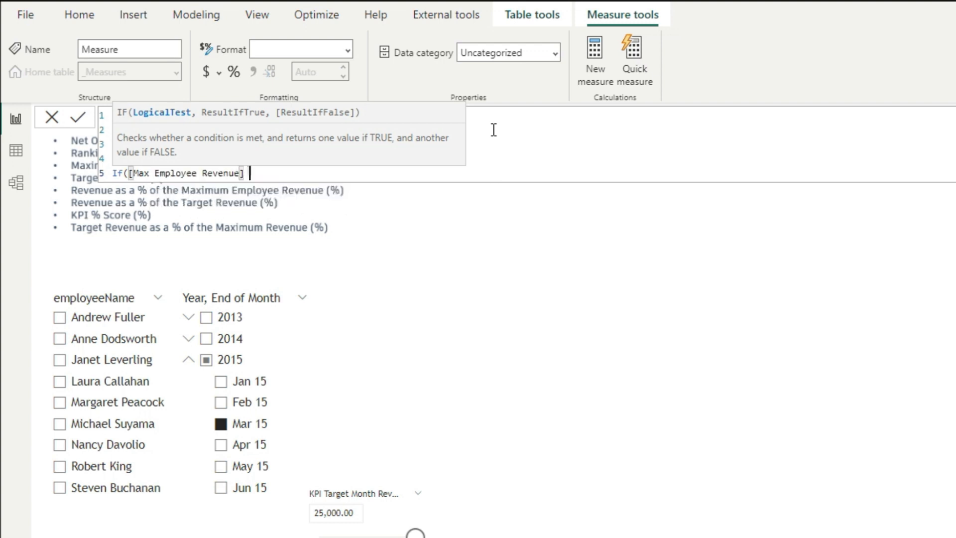
type(" > Tar")
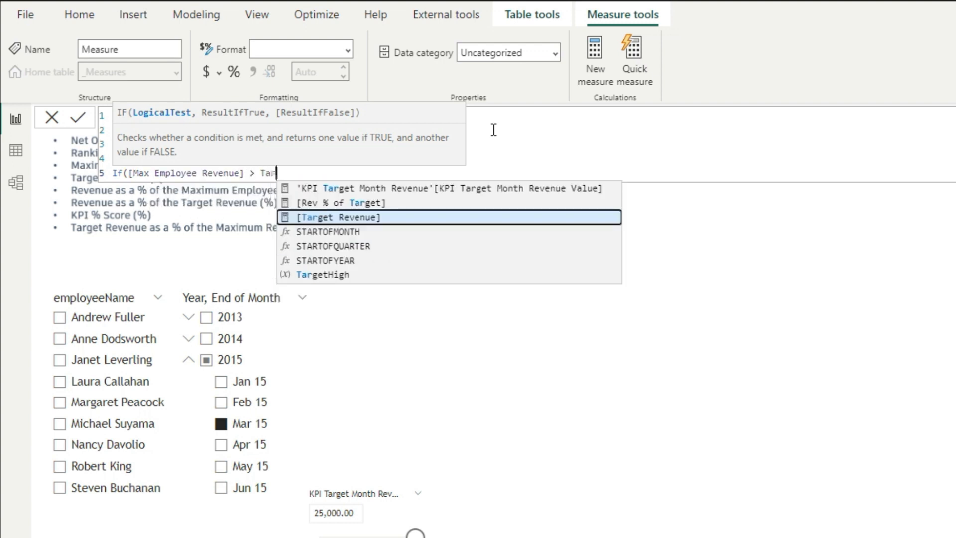
key("Tab")
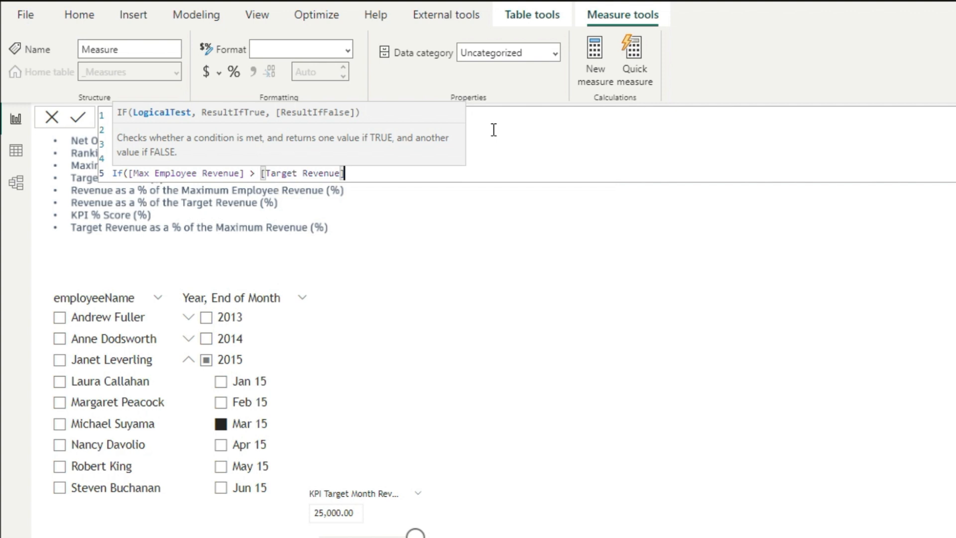
Step: Use the MaxHigh variable as the IF function's result when the test is true
type(", Max")
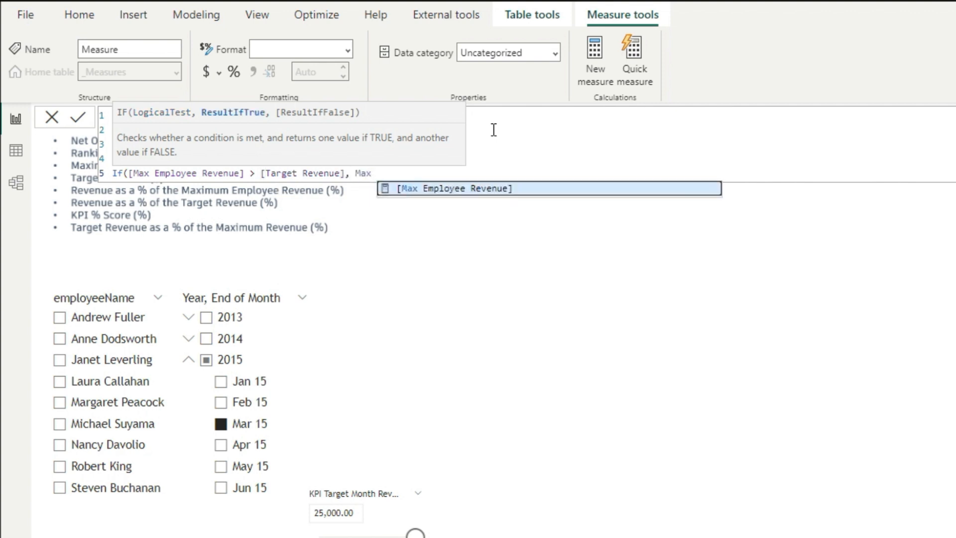
key("BackSpace")
key("Down")
key("Down")
key("Tab")
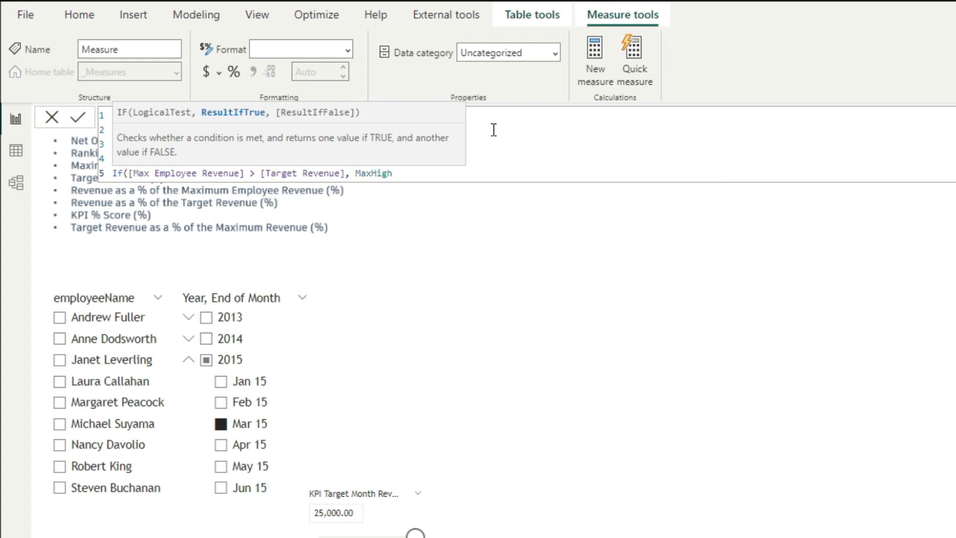
left_click(519, 143)
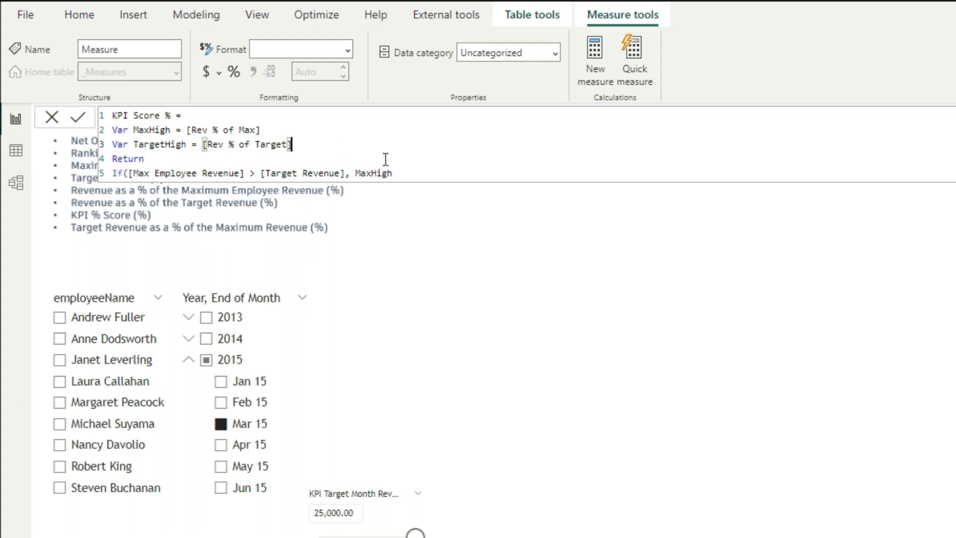
left_click(410, 173)
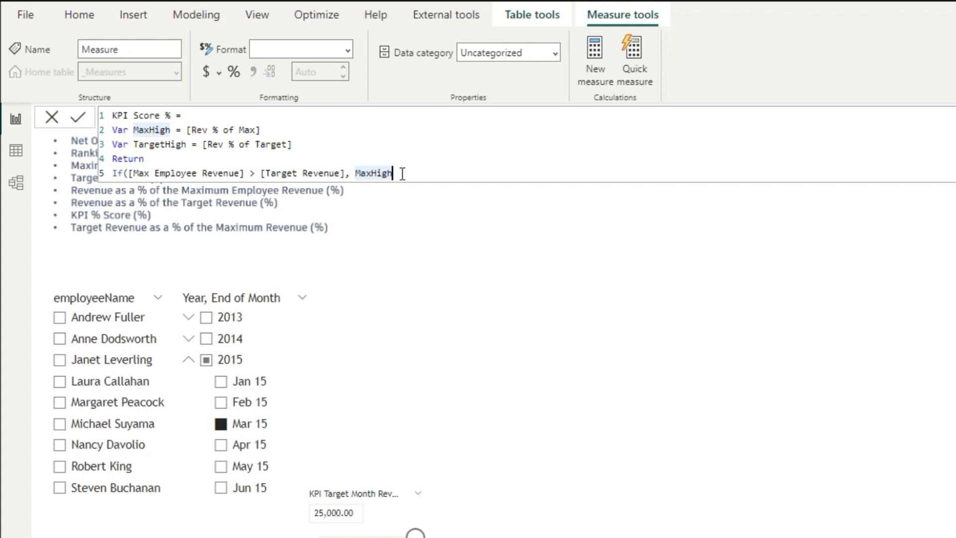
Step: Use the TargetHigh variable as the IF function's result when the test is false, close the formula and commit the measure
type(", at")
key("BackSpace")
key("BackSpace")
type("T")
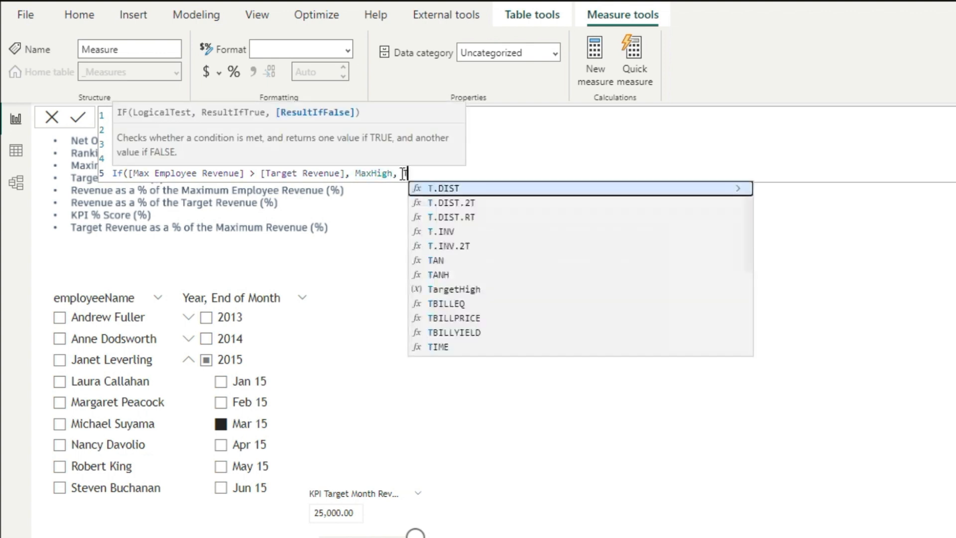
type("ar")
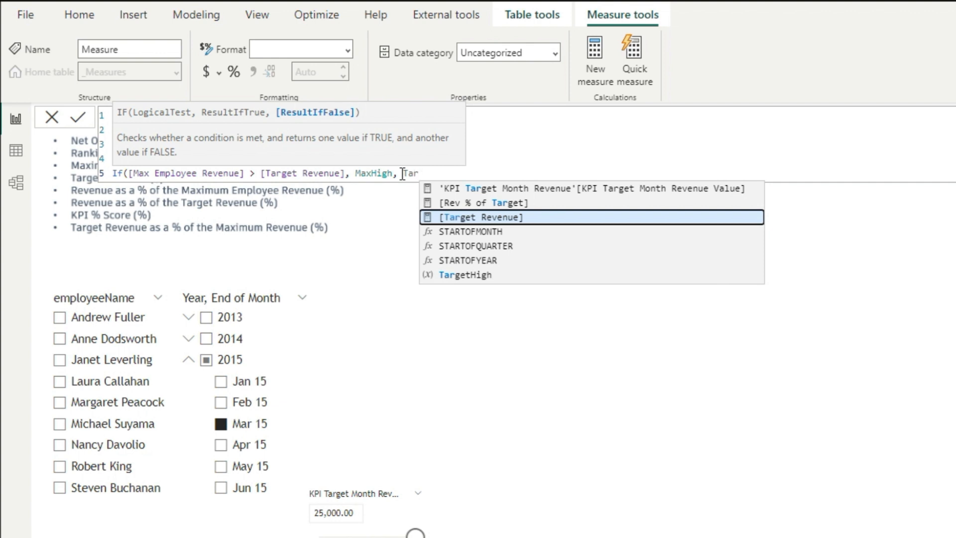
key("Down")
key("Down")
key("Down")
key("Down")
key("Tab")
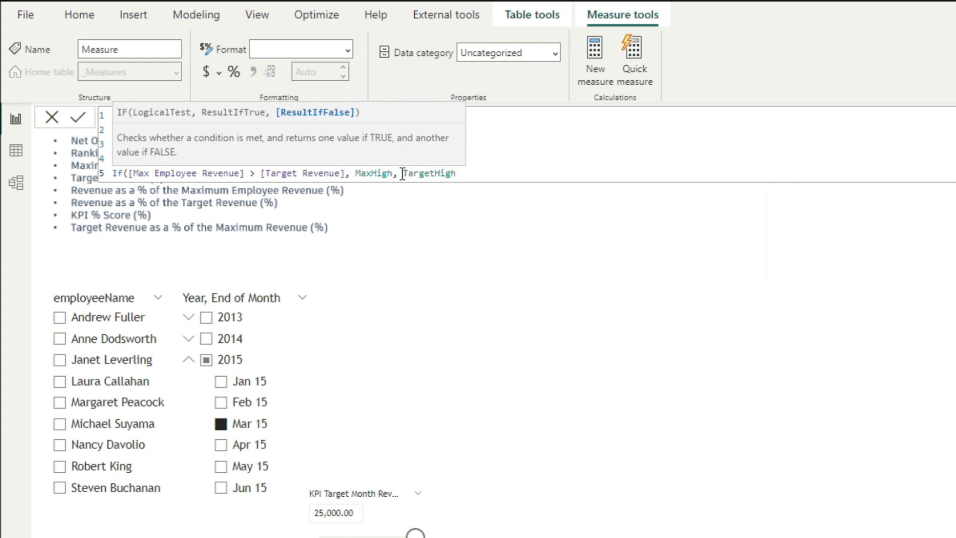
type(")")
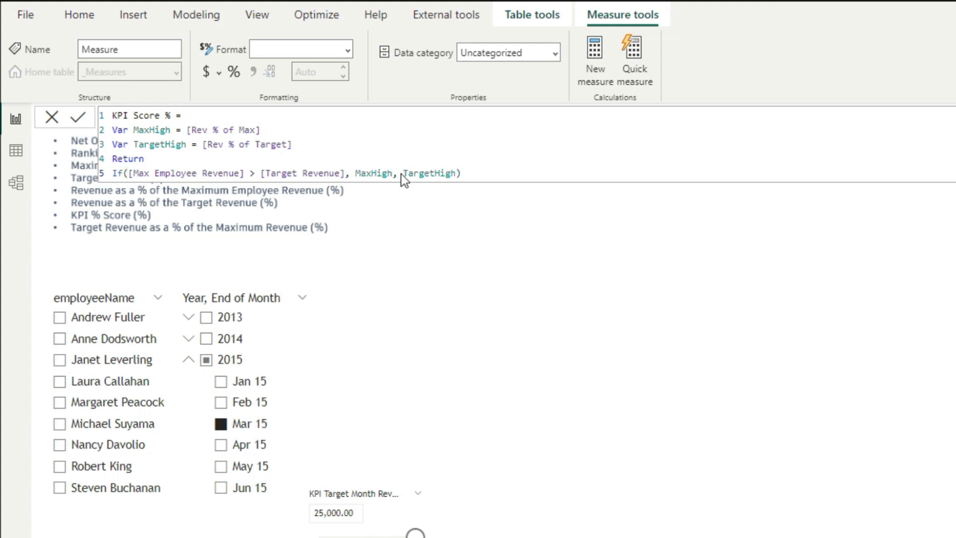
key("Return")
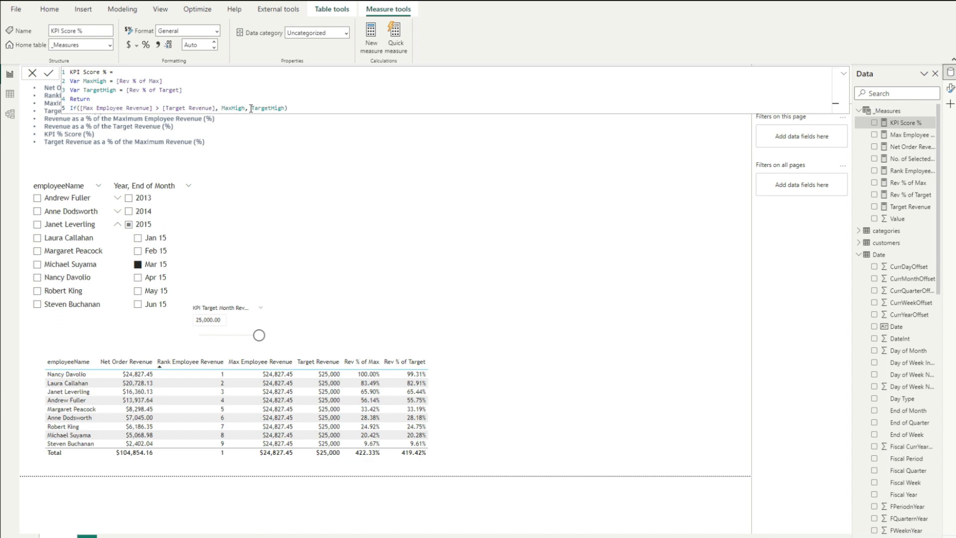
left_click(655, 279)
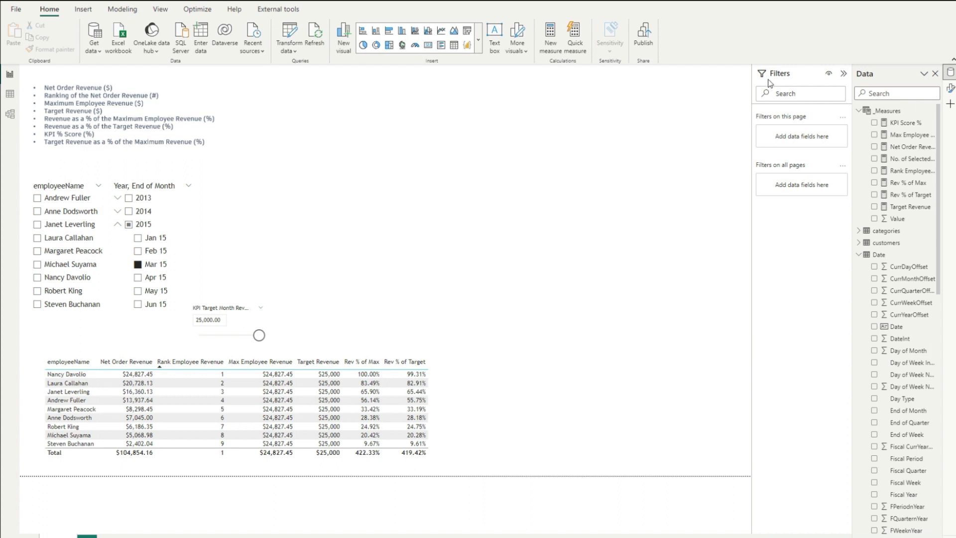
left_click(560, 246)
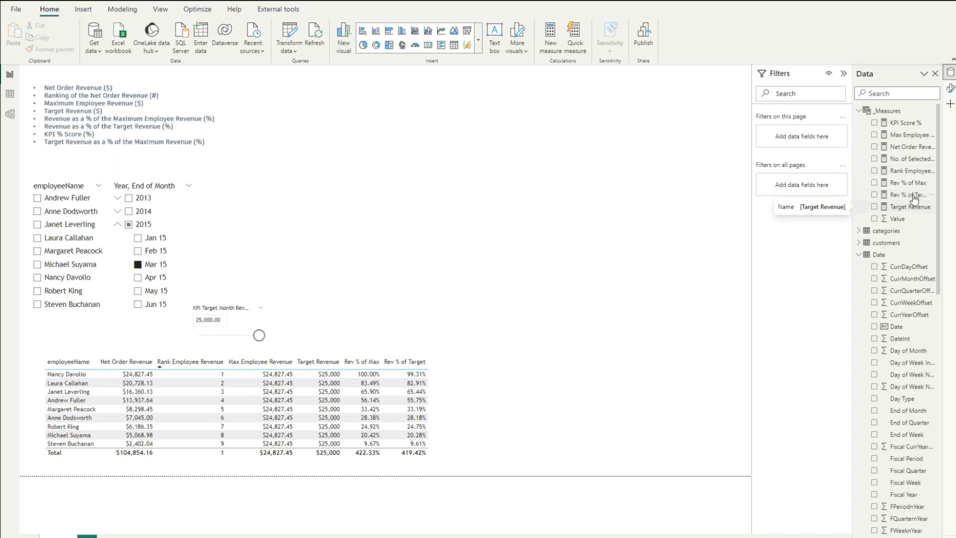
Step: Add the KPI Score % measure to the employee table and format it as a percentage
left_click_drag(911, 125, 516, 412)
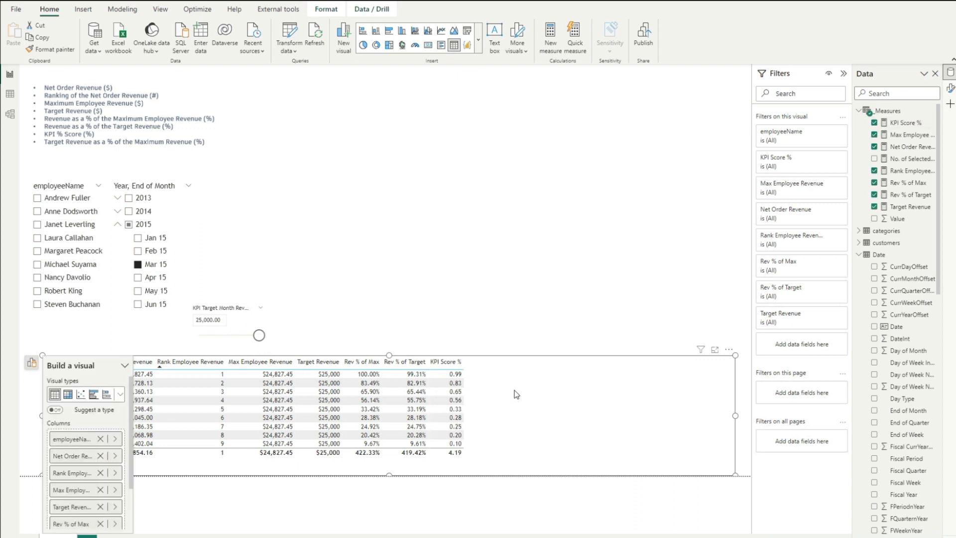
left_click(903, 125)
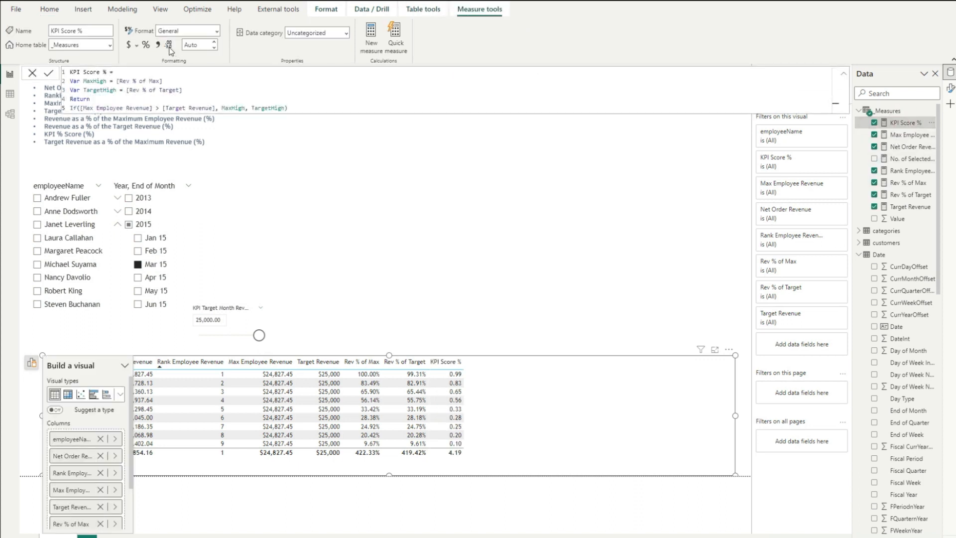
left_click(146, 45)
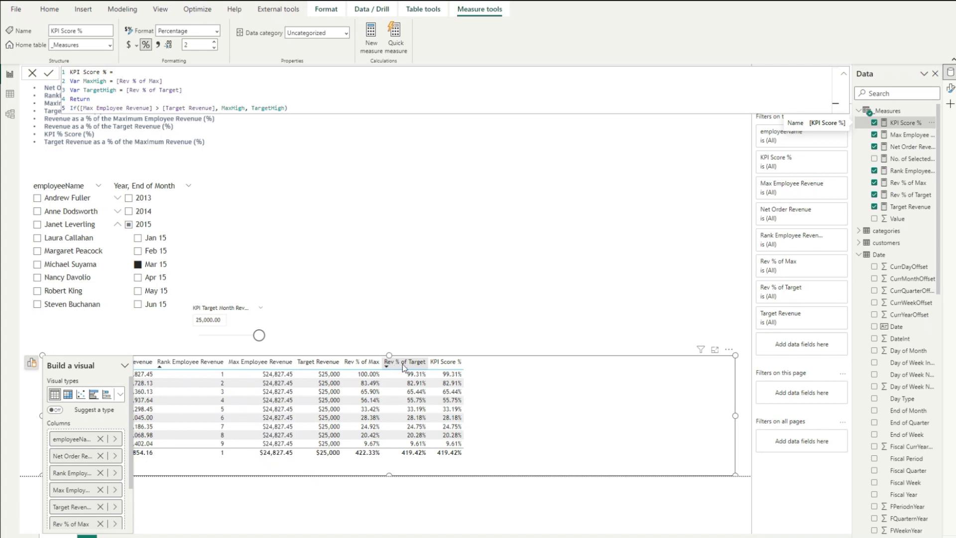
Step: Set the KPI Target Month Revenue slicer to 18,000
left_click_drag(259, 335, 231, 339)
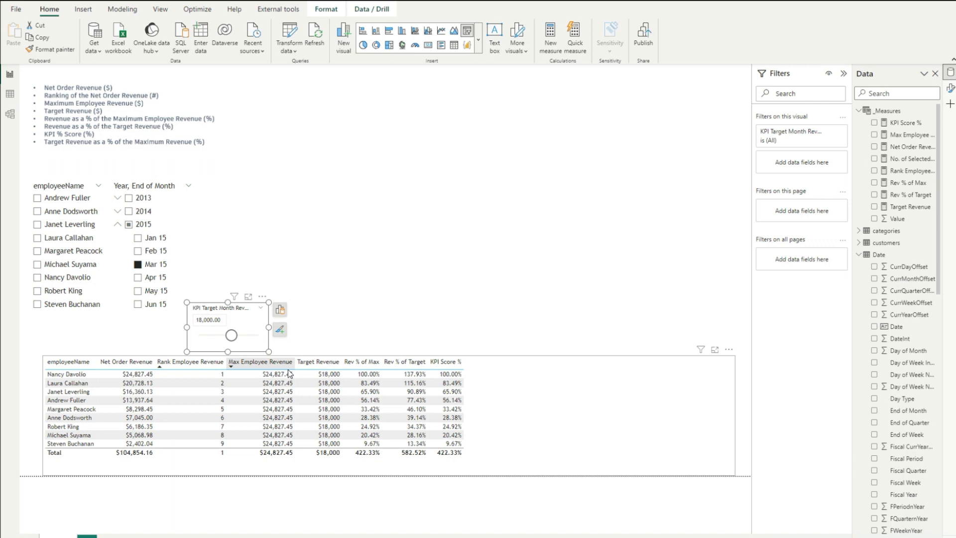
left_click(344, 246)
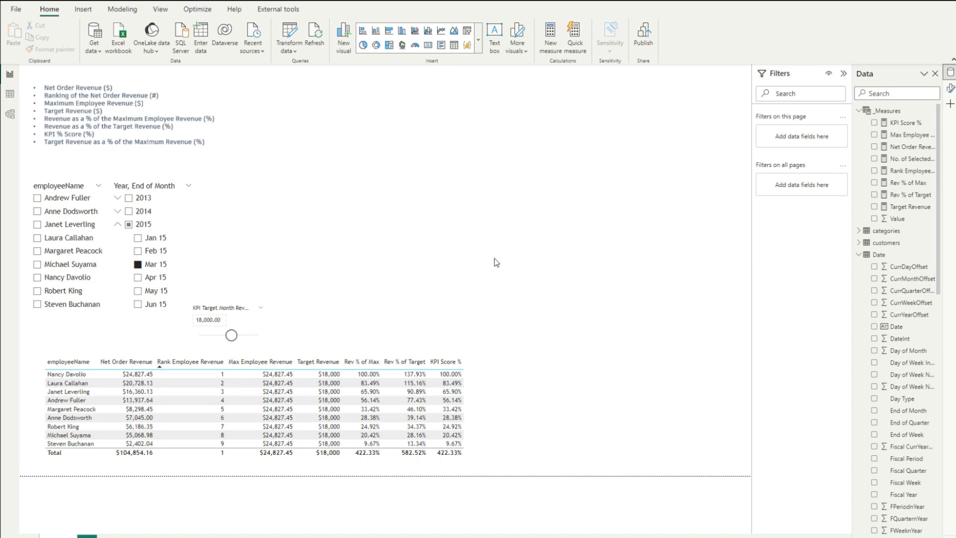
Step: Create a measure named 1 - KPI Score in the _Measures table that subtracts KPI Score % from 1
left_click(884, 112)
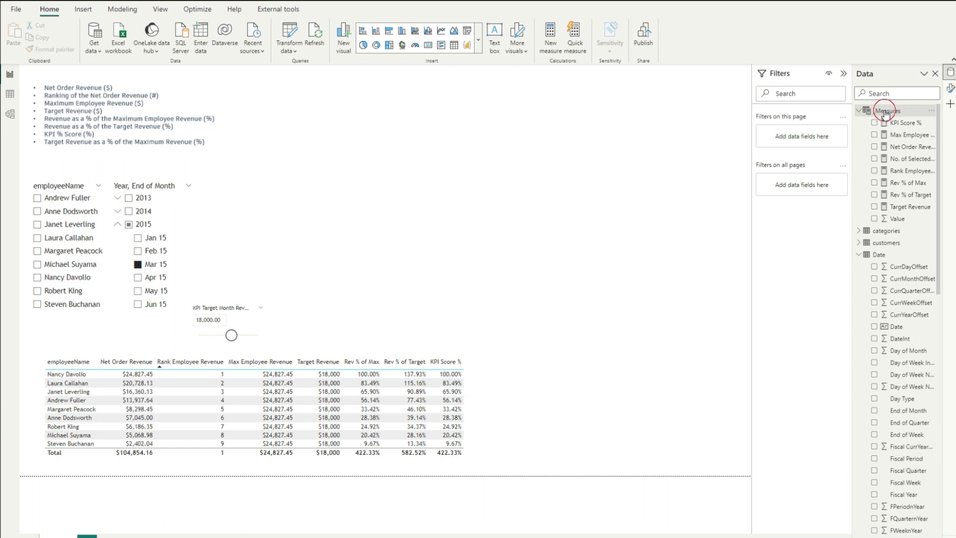
left_click(213, 34)
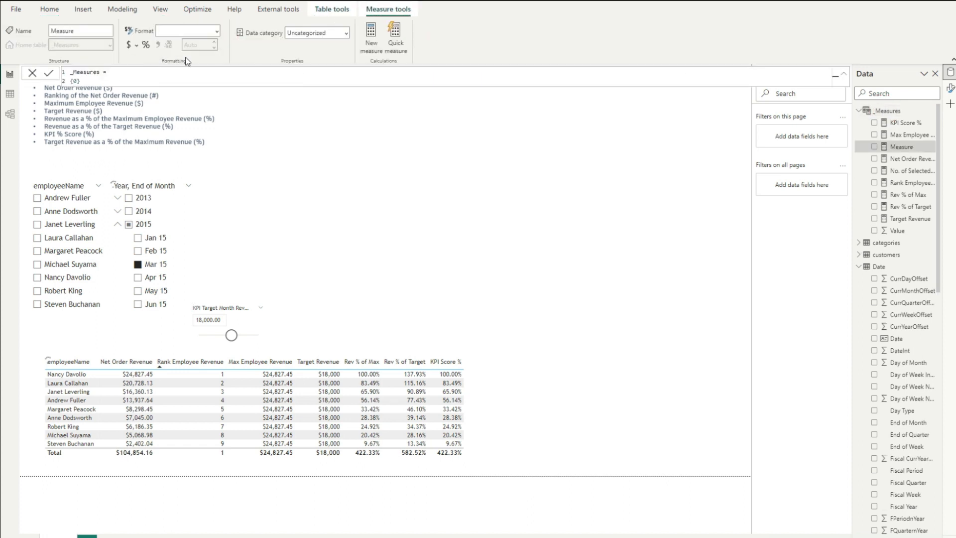
type("1")
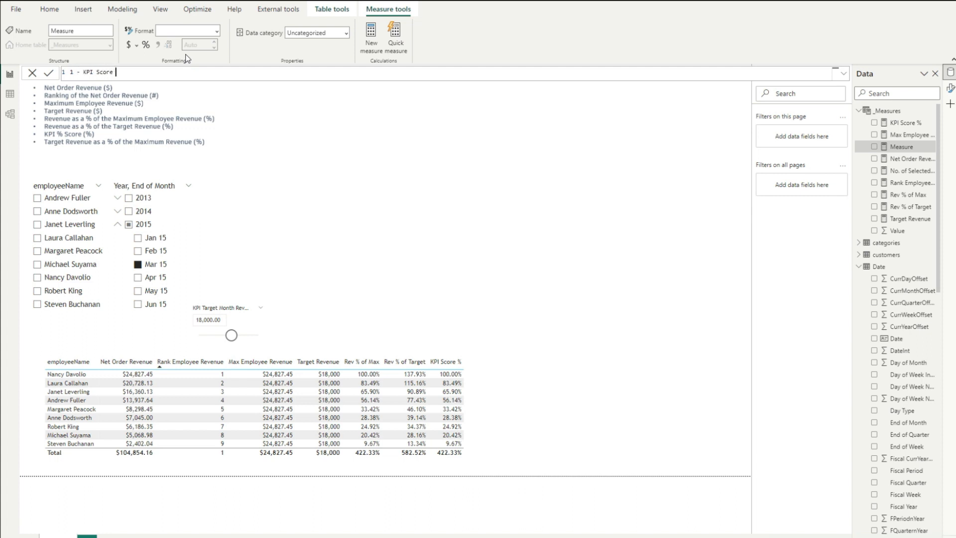
type("- KPI Score =")
key("shift+Return")
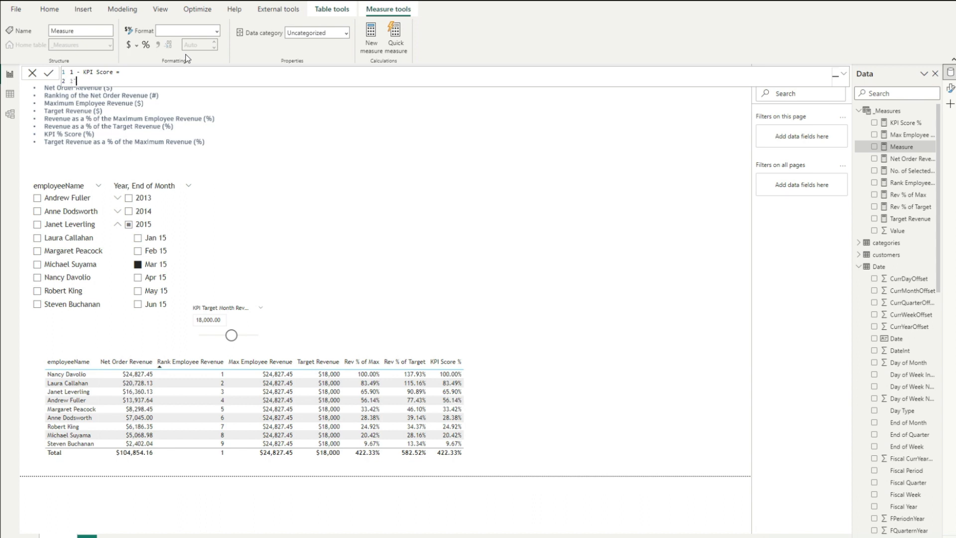
type("1 - [")
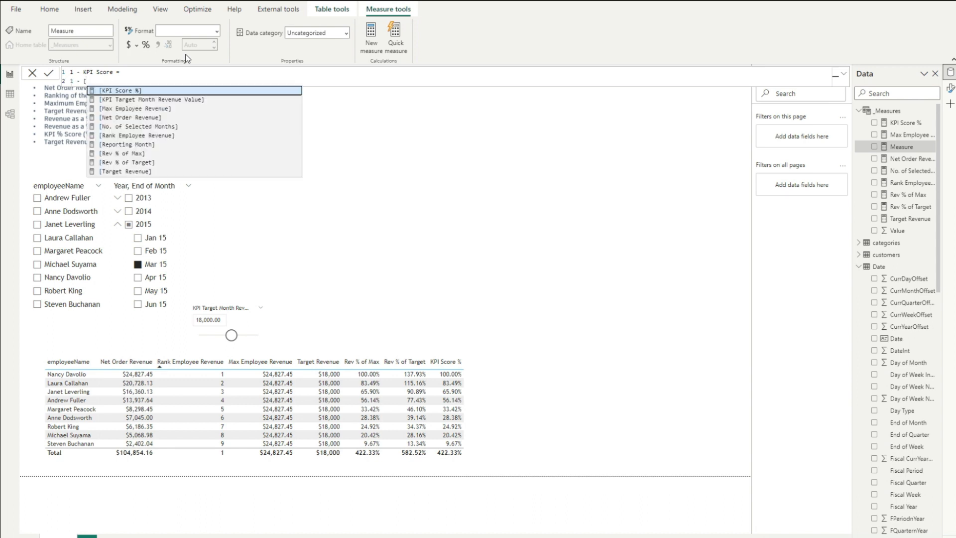
type("K")
key("Tab")
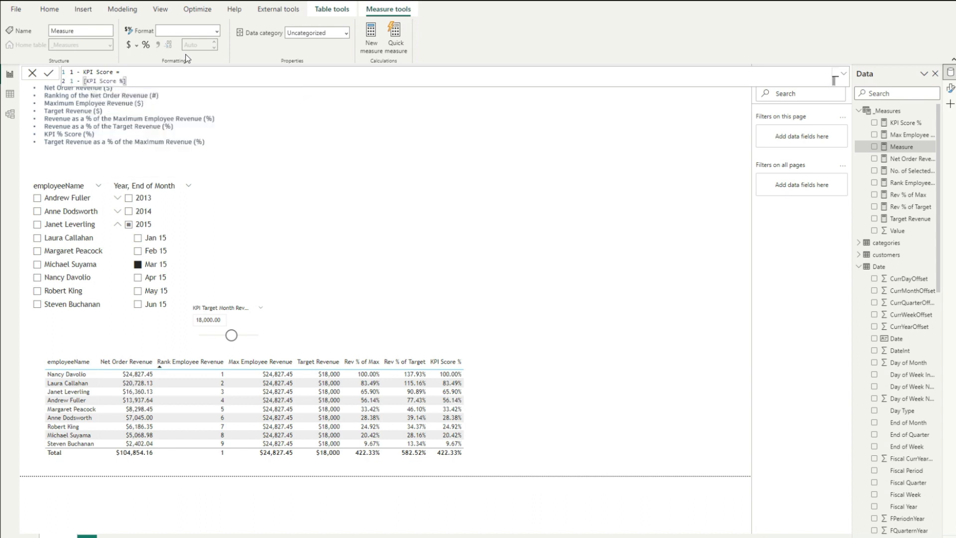
key("Return")
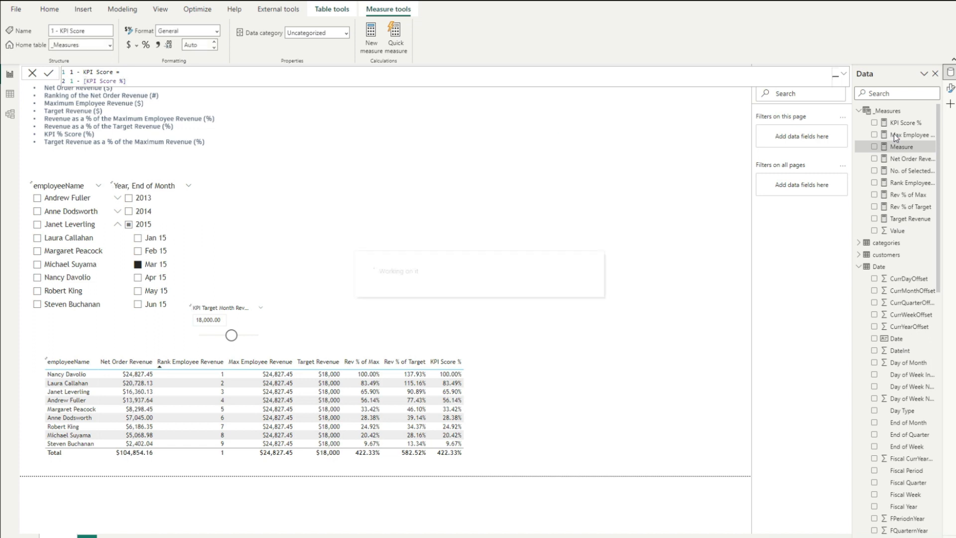
Step: Format the 1 - KPI Score measure as a percentage and add it to the employee table
left_click(146, 45)
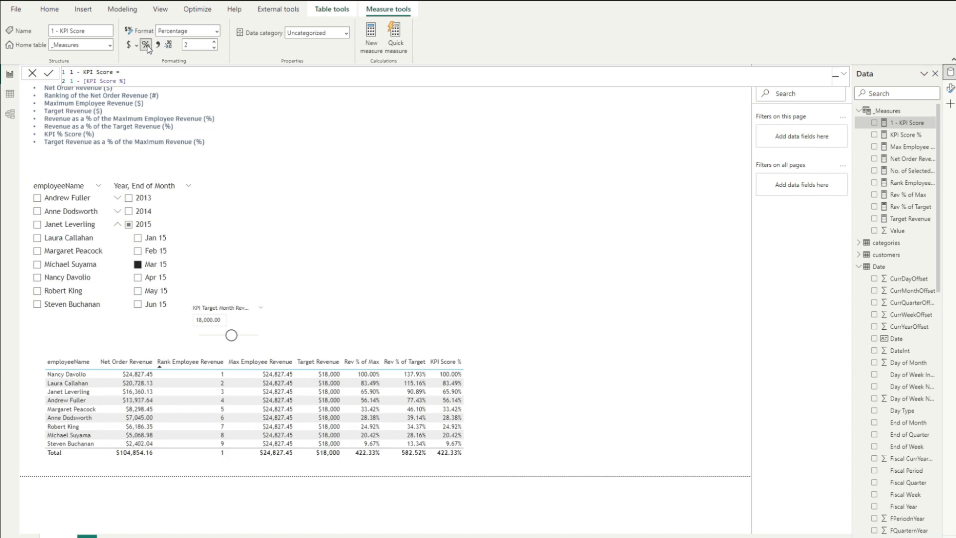
left_click_drag(910, 125, 534, 422)
left_click(534, 424)
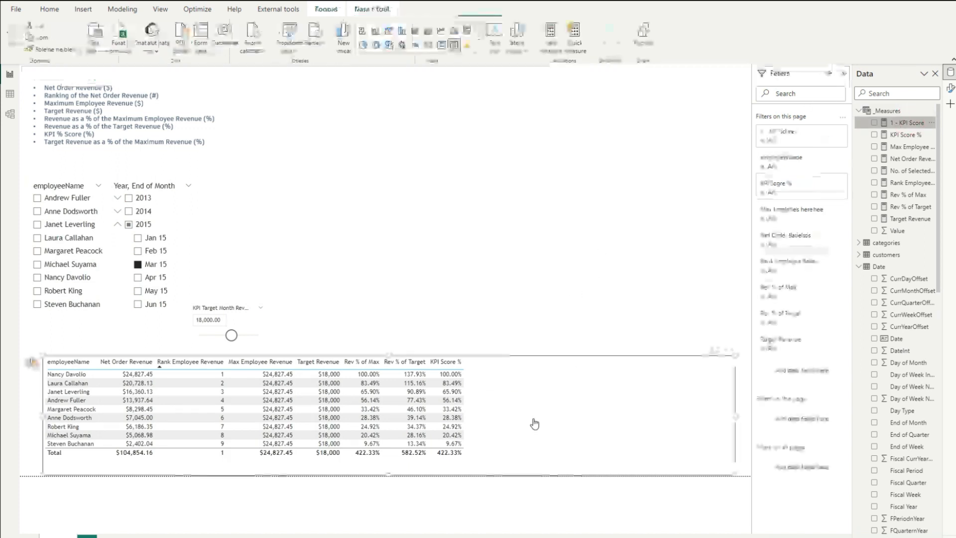
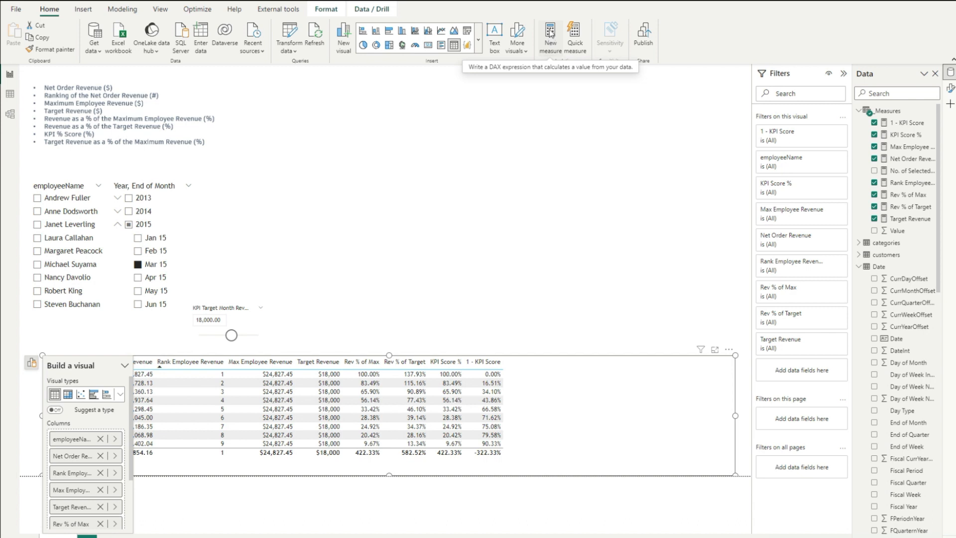
Step: Start a new measure named Target % of Max with a Divide function on its second line
left_click(550, 34)
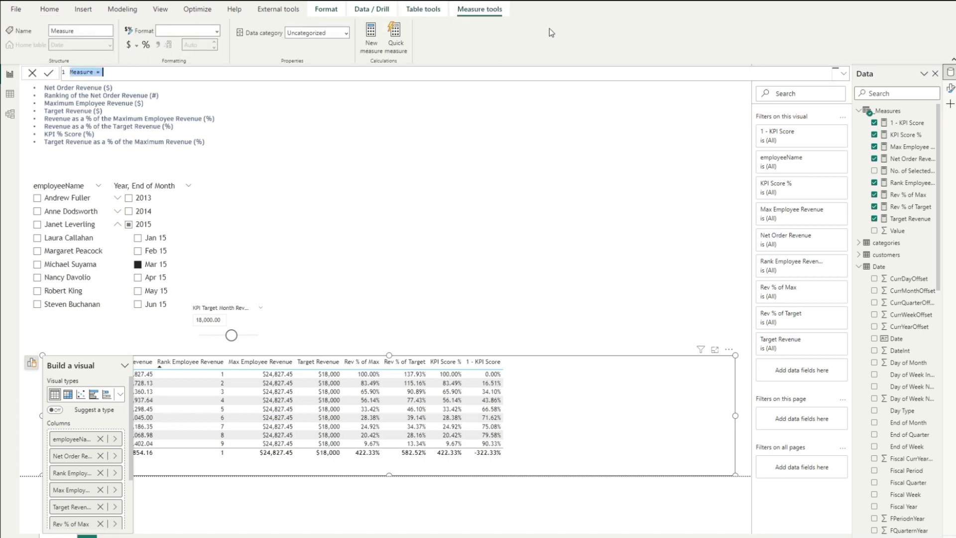
type("Target % of Max")
type("=")
key("shift+Return")
type("Divide")
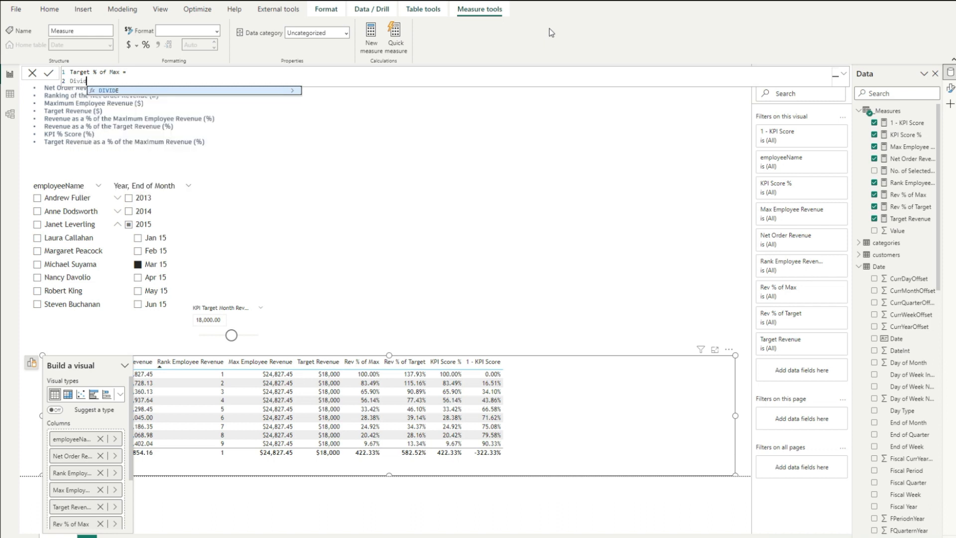
type("(")
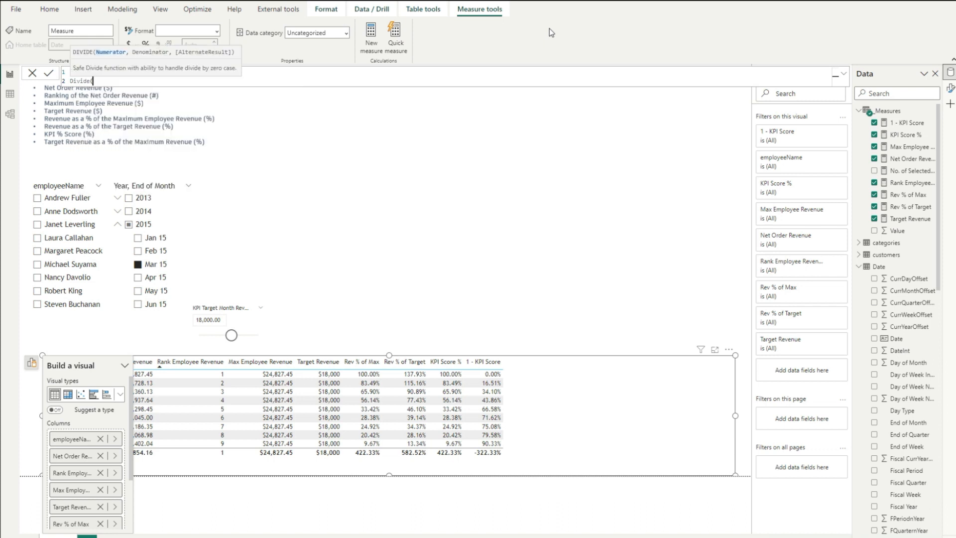
Step: Complete the Divide function with Target Revenue, Max Employee Revenue and an alternate result of 0, and commit the measure
type("[Tar")
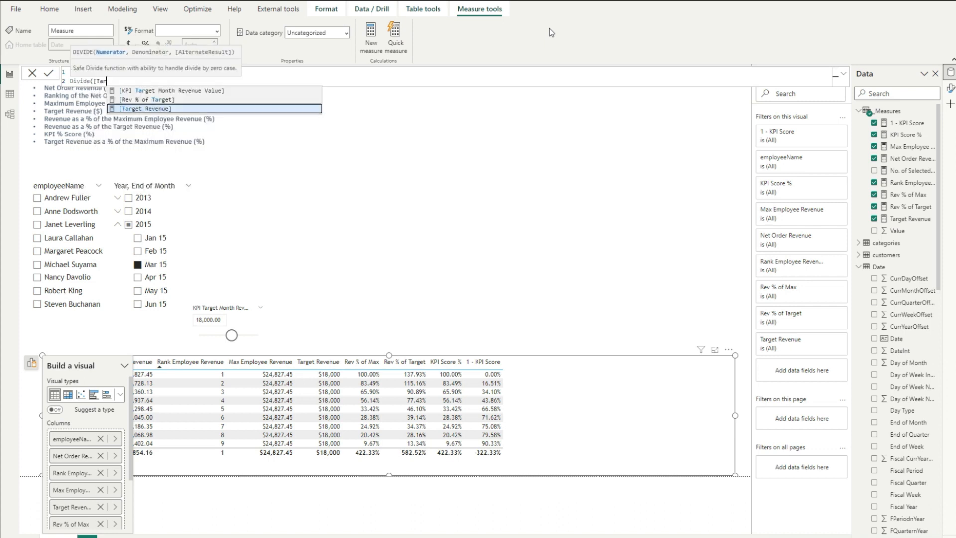
key("Tab")
type(", [")
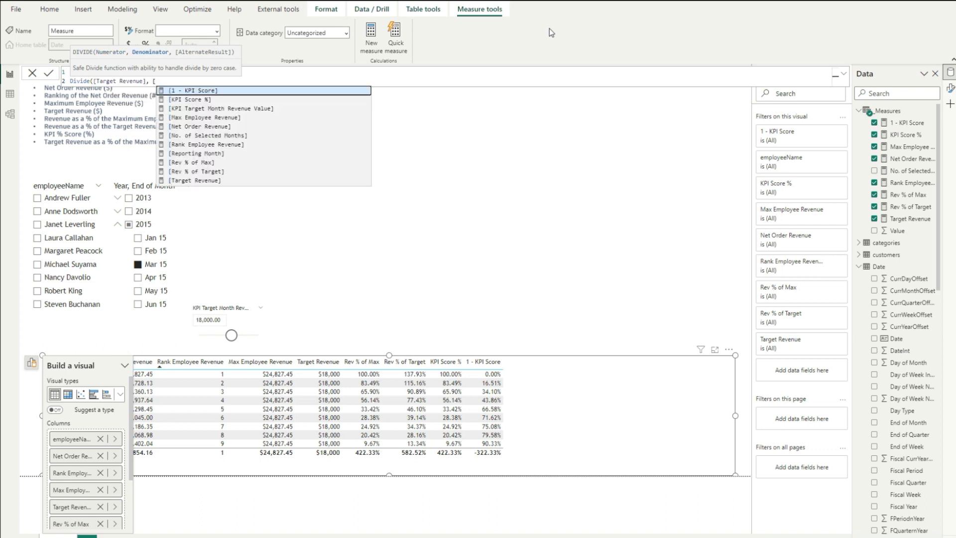
type("Max")
key("Tab")
type(", 0)")
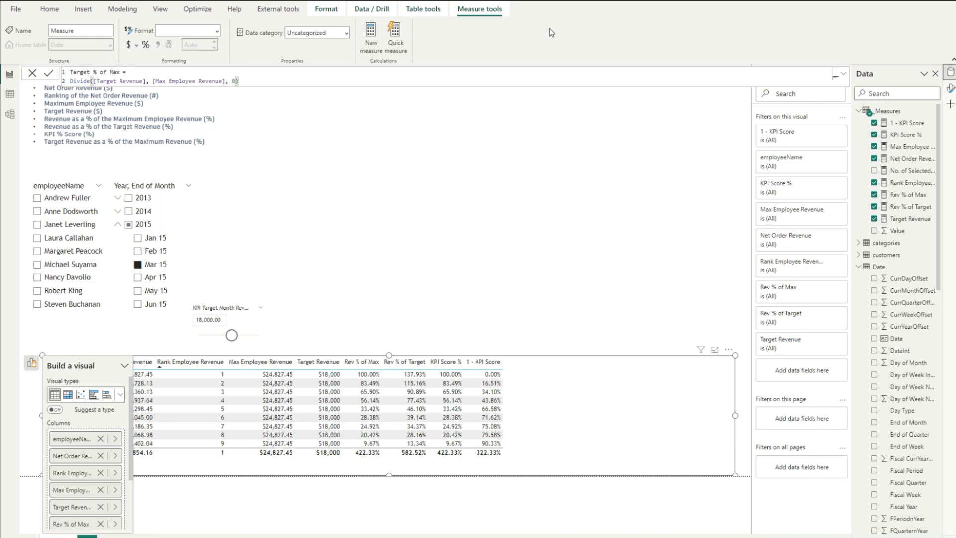
key("Return")
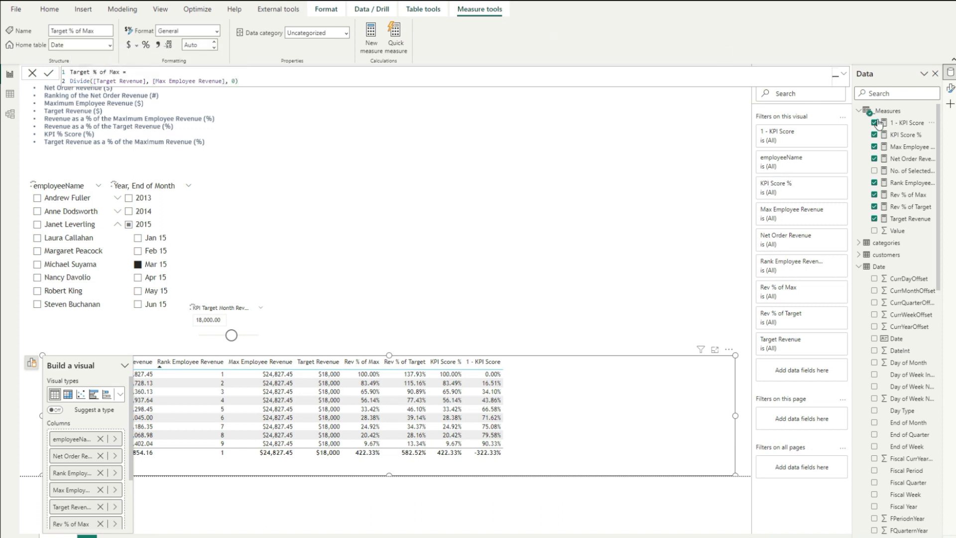
Step: Set the home table of Target % of Max to _Measures and format the measure as a percentage
left_click(98, 49)
left_click(70, 57)
left_click(146, 44)
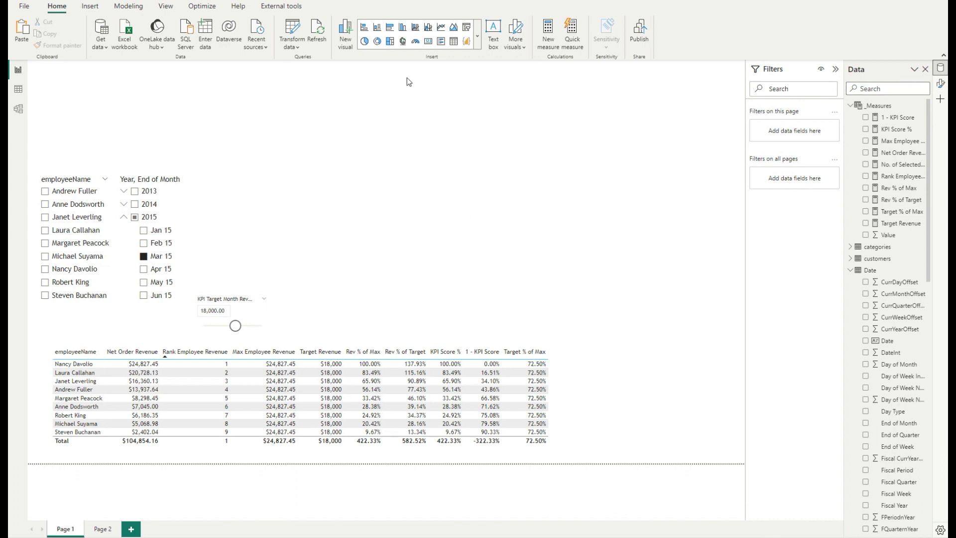
Step: Insert a donut chart, move it to the empty area above the employee table and enlarge it
left_click(377, 40)
left_click_drag(60, 124, 404, 160)
left_click_drag(461, 250, 614, 317)
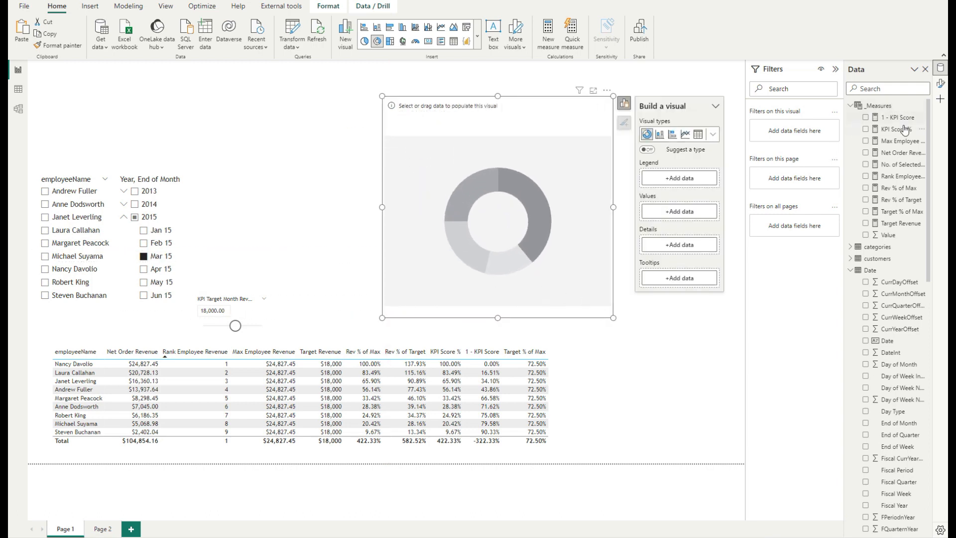
Step: Add the KPI Score % and 1 - KPI Score measures as the donut chart's values
left_click_drag(902, 132, 679, 211)
left_click_drag(898, 118, 707, 228)
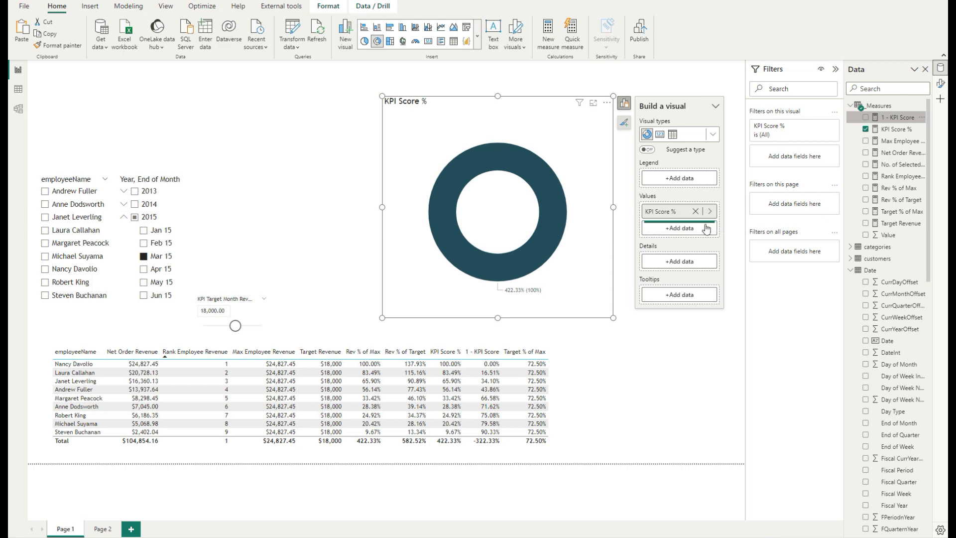
Step: Turn on single selection for the employeeName slicer and select the fourth employee in its list
left_click(45, 217)
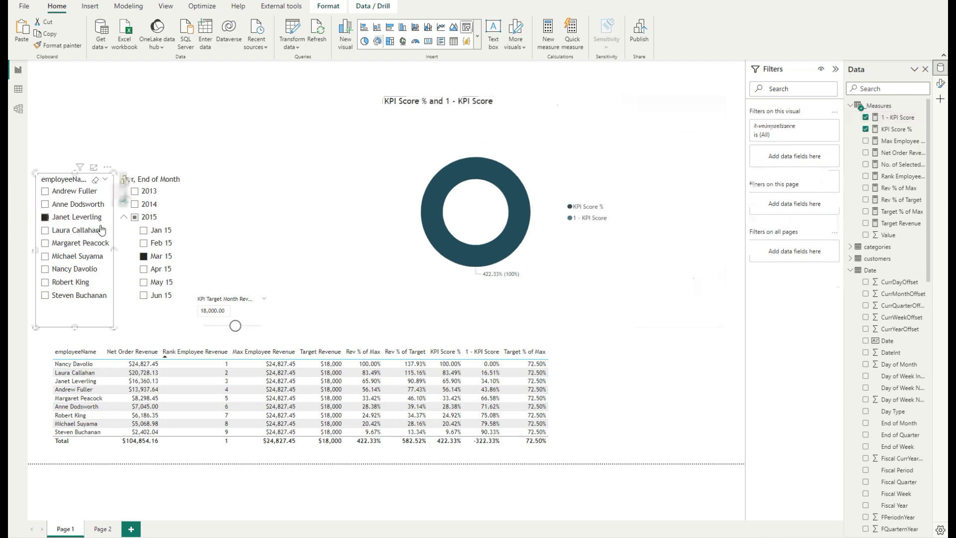
left_click(940, 83)
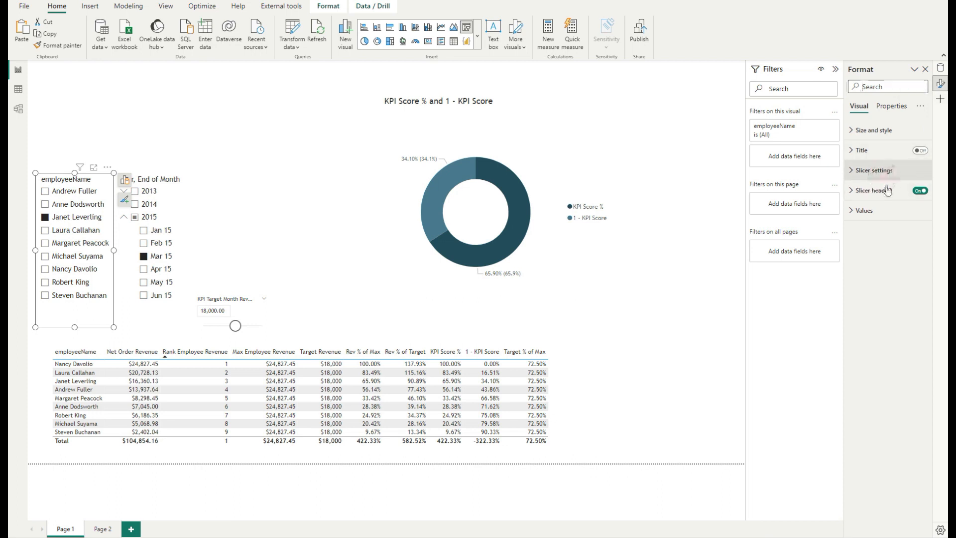
left_click(879, 171)
left_click(882, 220)
left_click(876, 230)
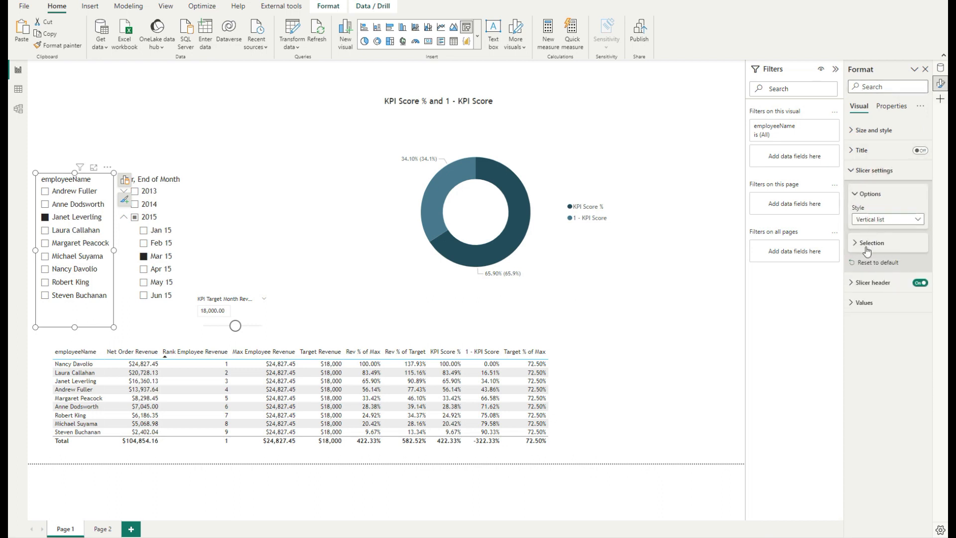
left_click(871, 243)
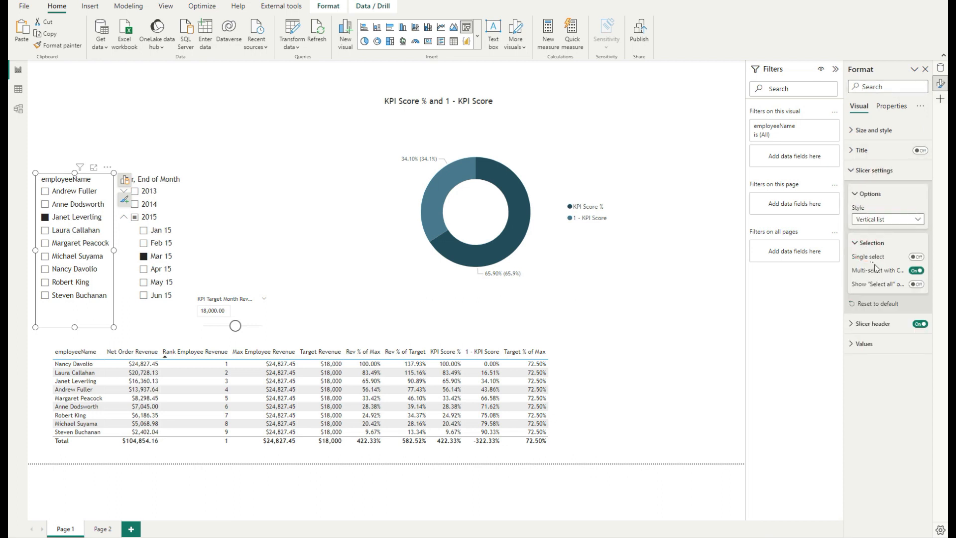
left_click(917, 257)
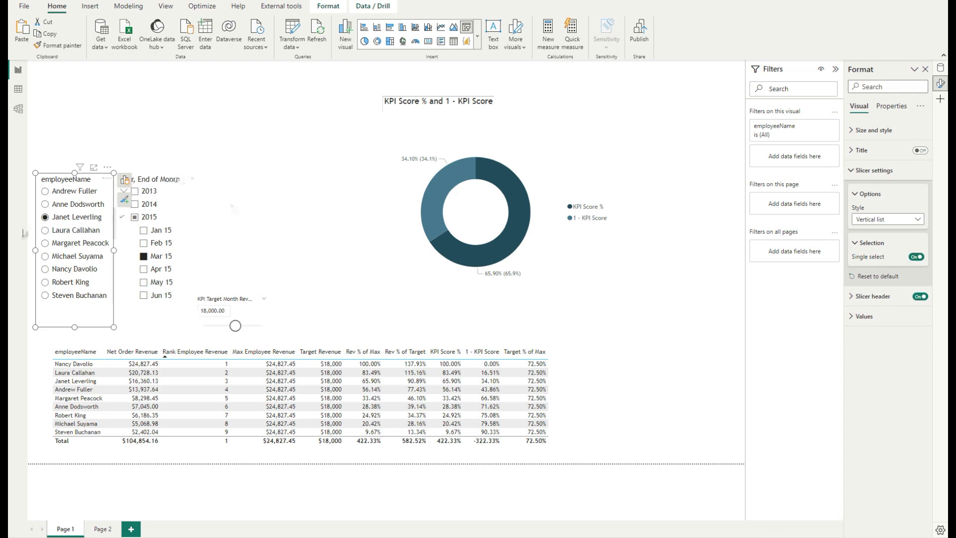
left_click(46, 231)
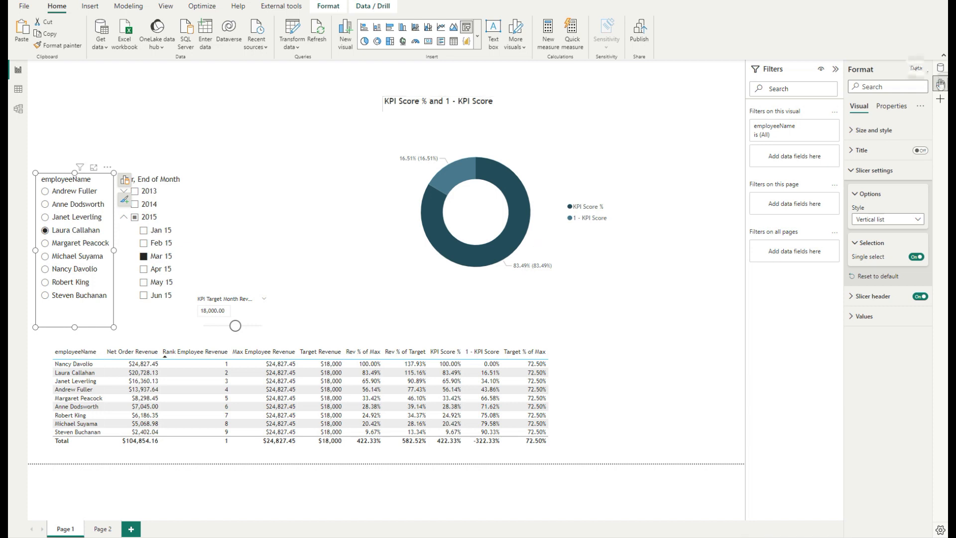
left_click(862, 171)
Step: Color the donut chart's 1 - KPI Score slice light grey
left_click(600, 272)
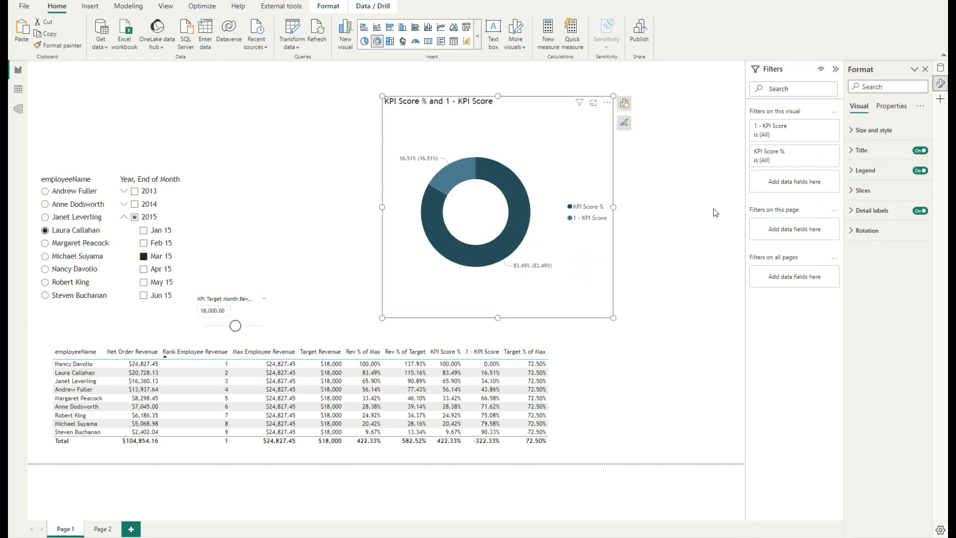
left_click(862, 190)
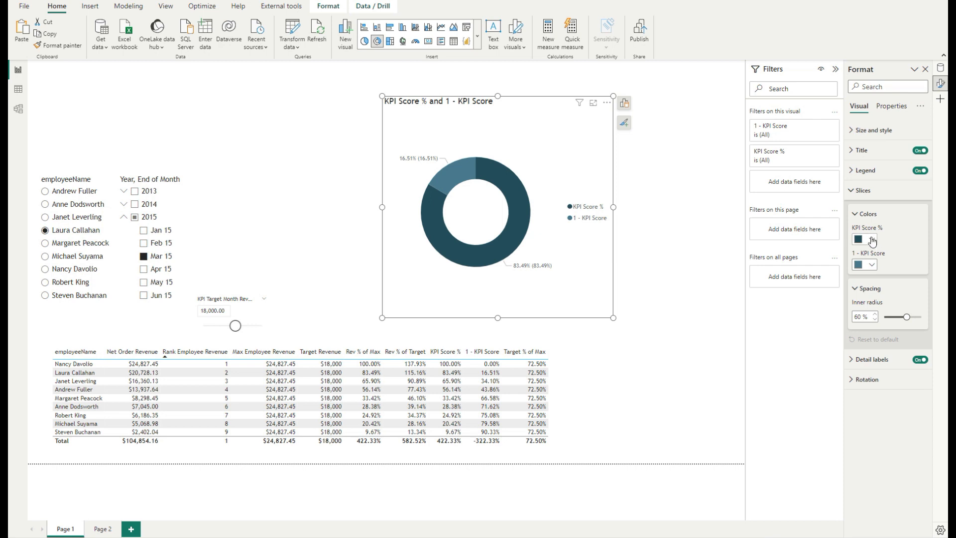
left_click(871, 265)
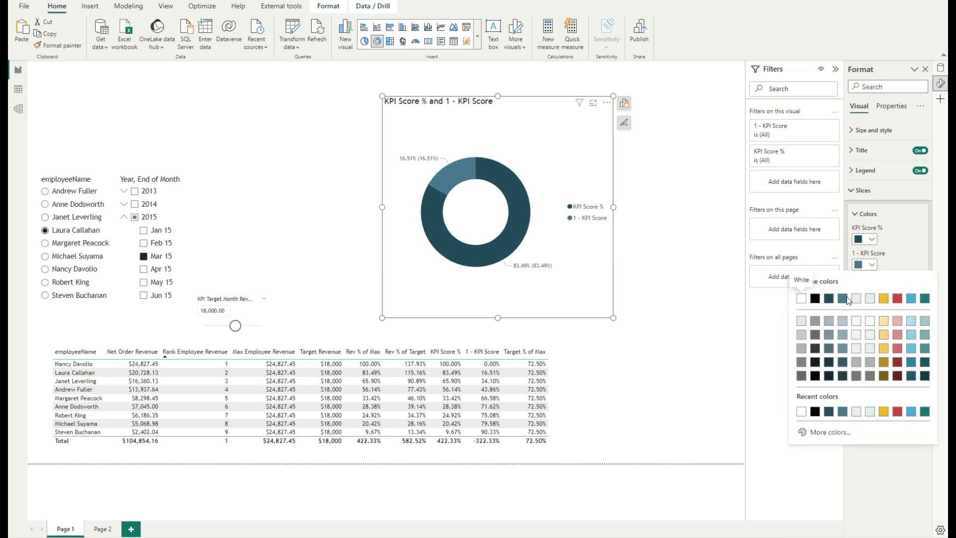
left_click(801, 322)
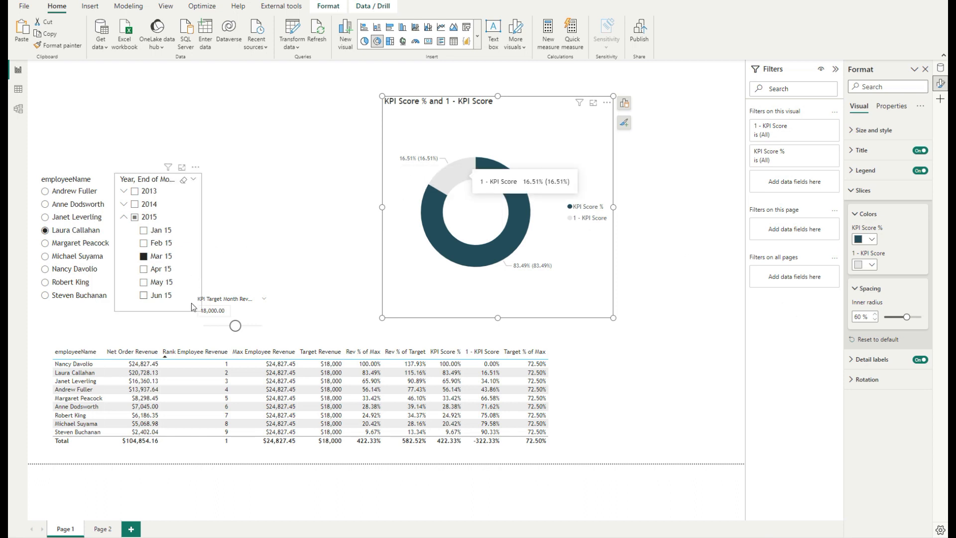
Step: Select the last employee in the employeeName slicer and reduce the donut chart's height from its lower edge
left_click(44, 296)
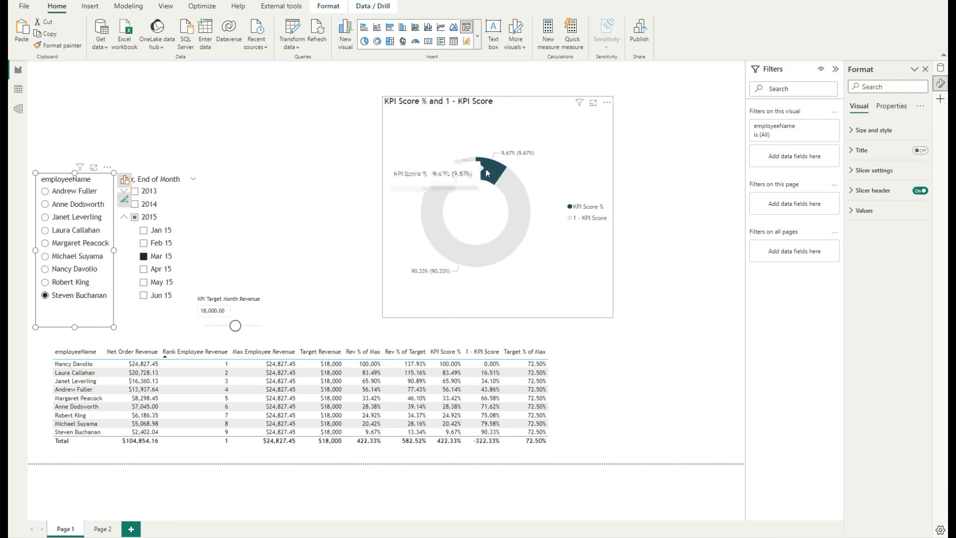
mouse_move(504, 168)
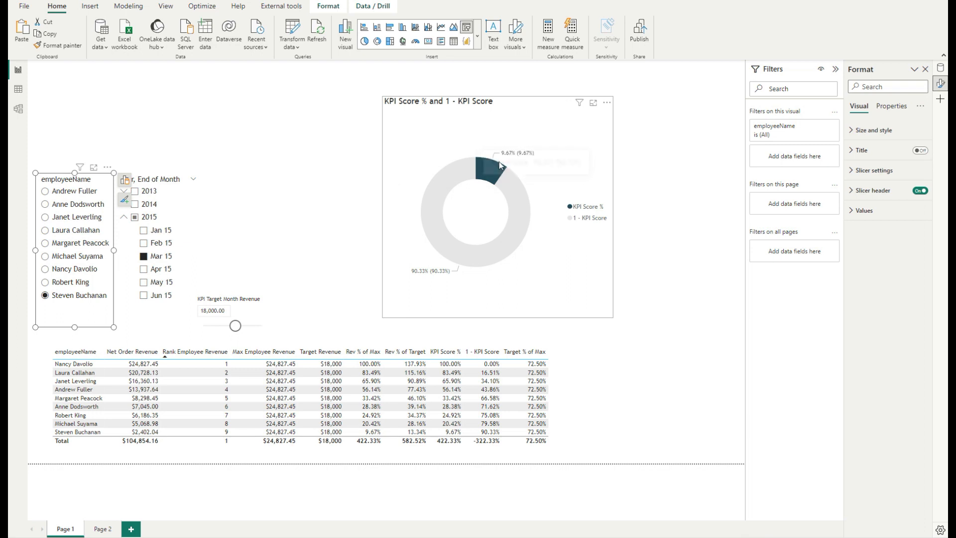
left_click(551, 258)
left_click(872, 240)
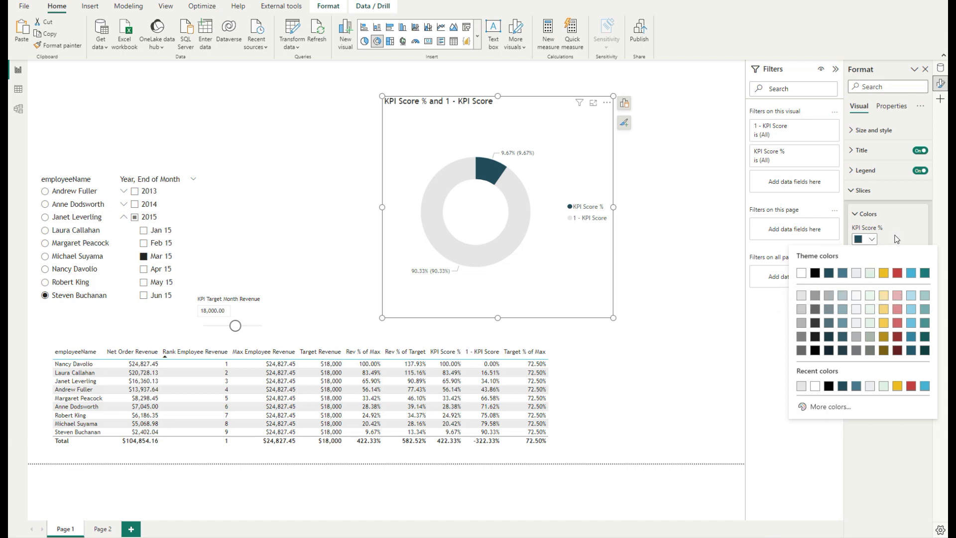
left_click(896, 239)
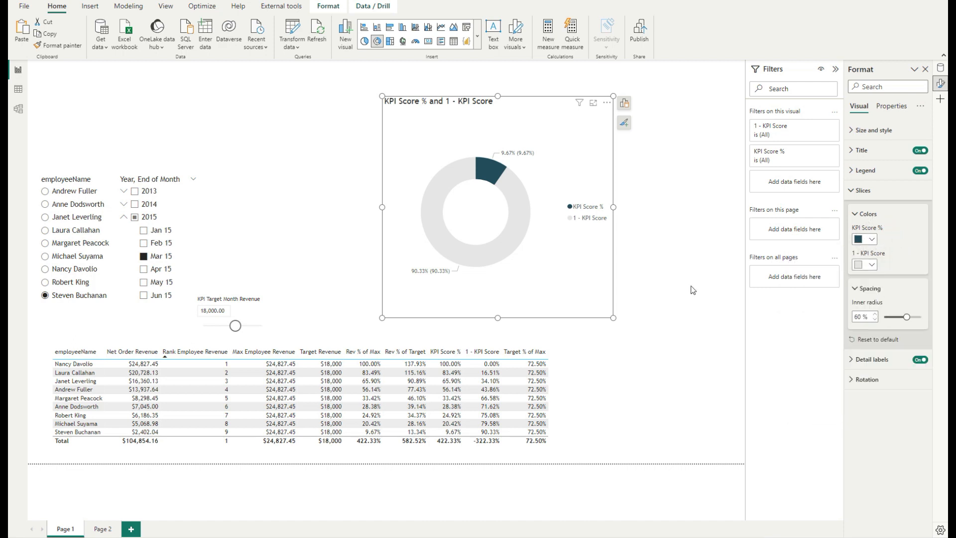
left_click_drag(495, 317, 506, 250)
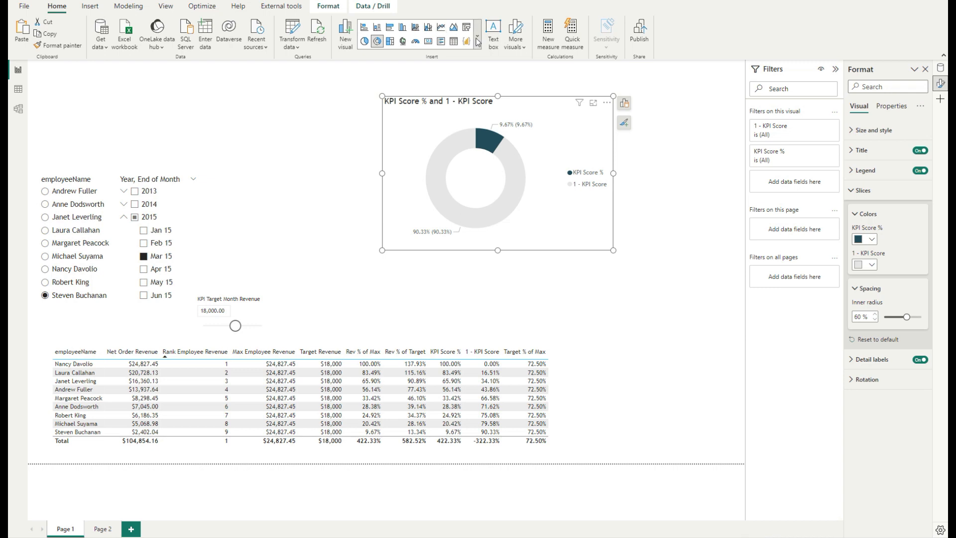
Step: Try the visual as a 100% stacked bar chart, open its bar color settings and switch back to a donut chart
left_click(478, 42)
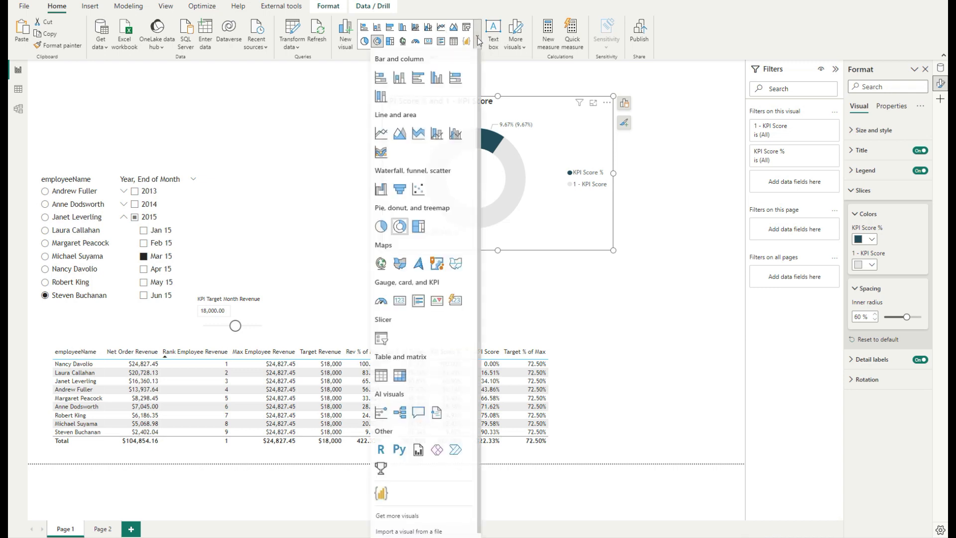
left_click(453, 81)
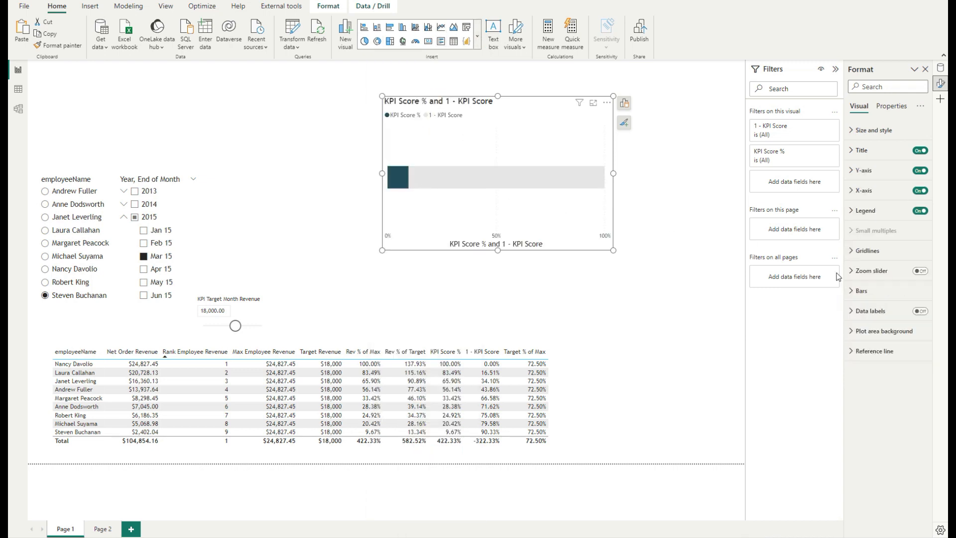
left_click(863, 291)
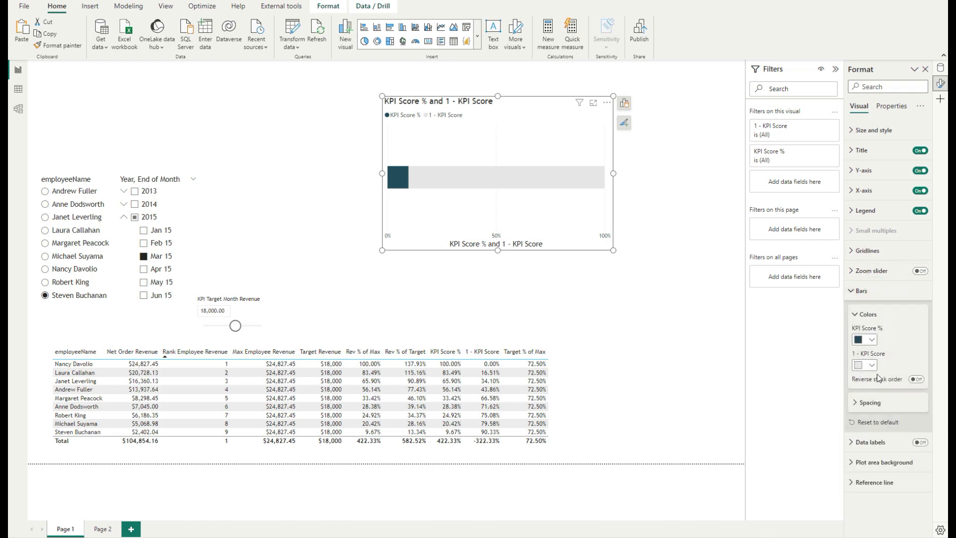
left_click(377, 42)
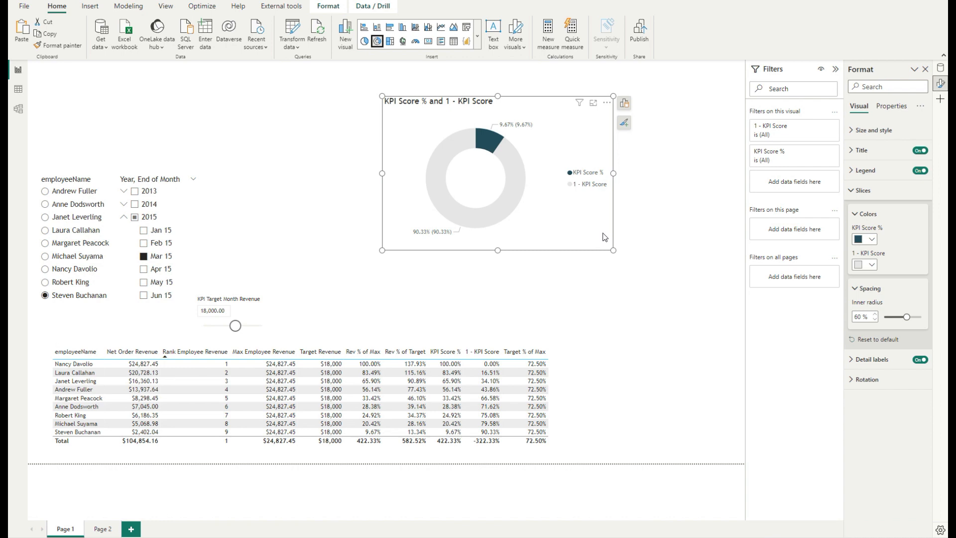
Step: Make the donut chart narrower, place it closer to the slicers and deselect it
left_click_drag(612, 252, 442, 225)
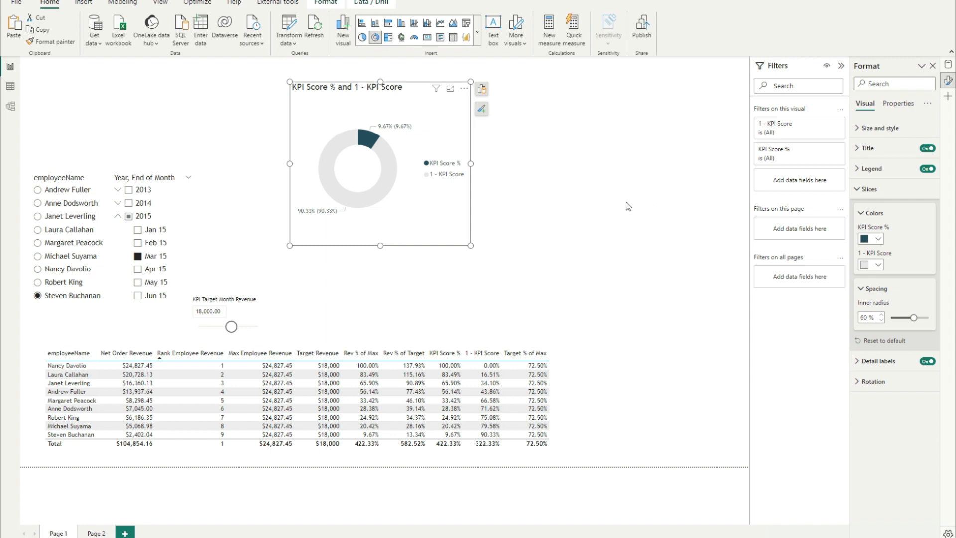
left_click(585, 172)
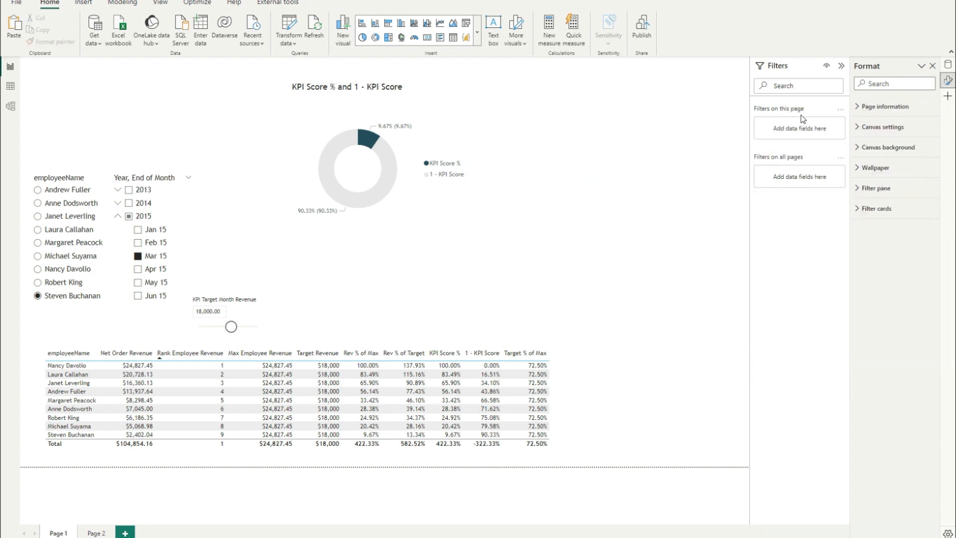
Step: Create a new measure named Band Score - Red Lower in the _Measures table
left_click(948, 64)
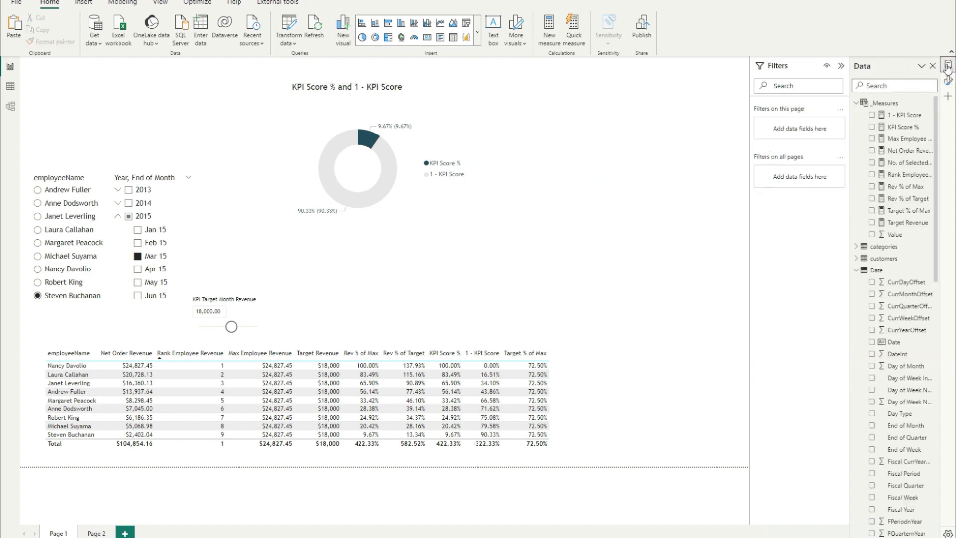
left_click(886, 103)
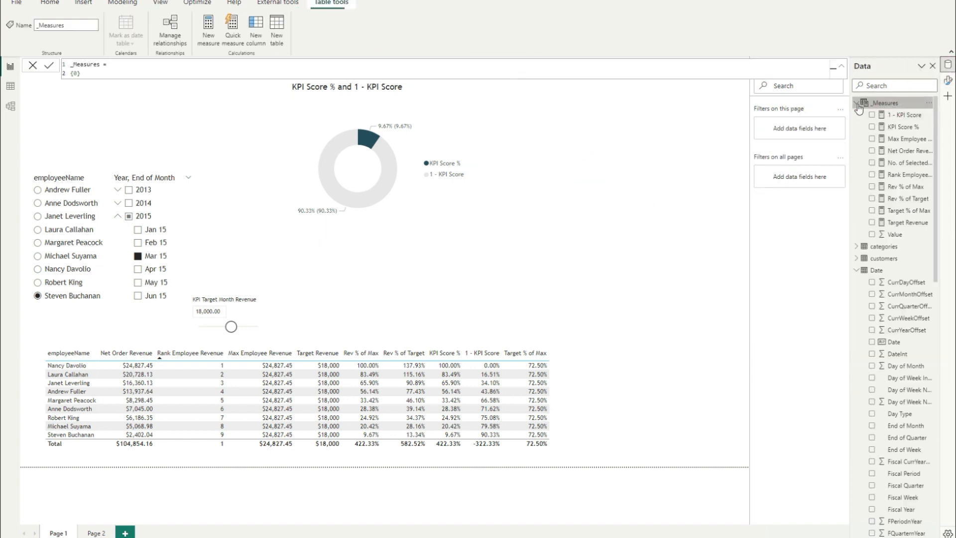
left_click(208, 26)
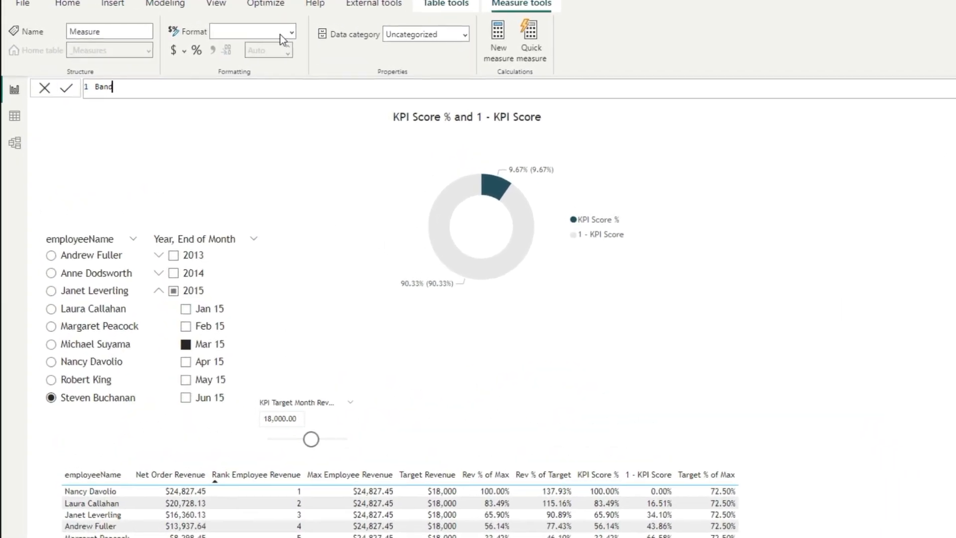
type("Score")
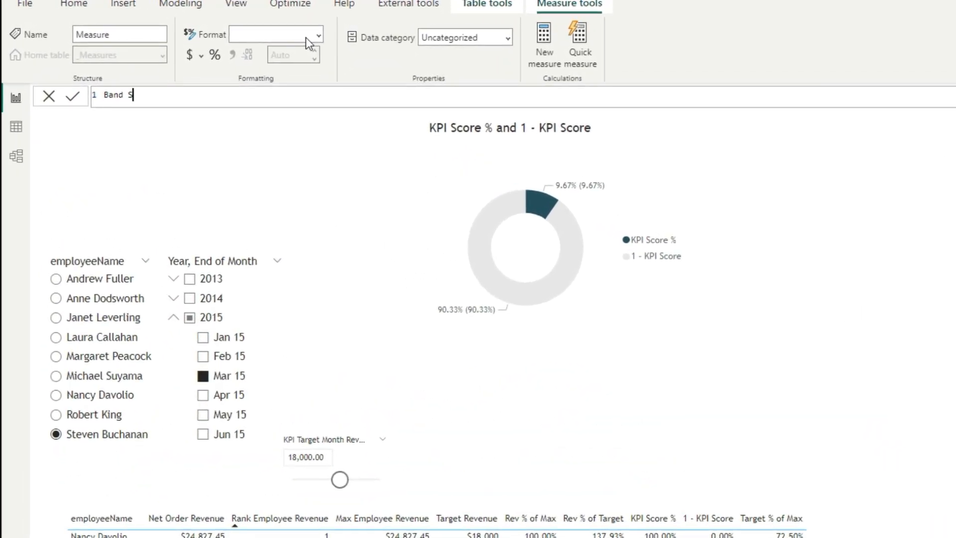
type(" - ")
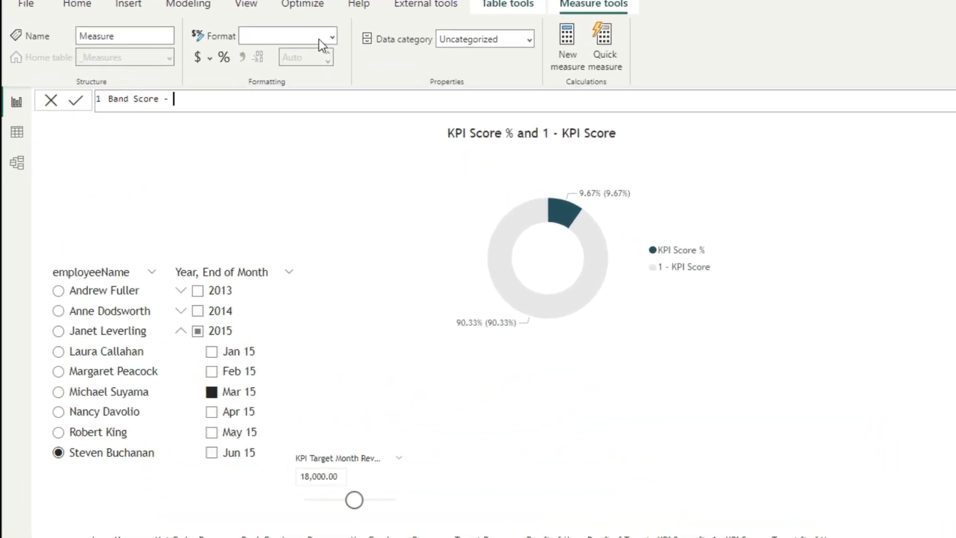
type("Red Lower =")
key("shift+Return")
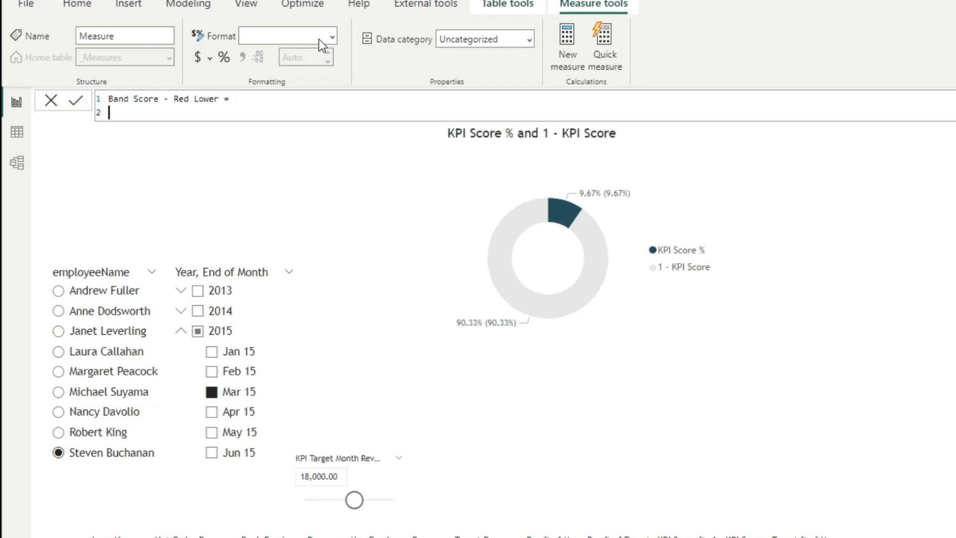
Step: Define the variable TargetS as the measure [Target % of Max] in the formula
type("VAR ")
type("Target")
type("S =")
type(" [")
type("Tar")
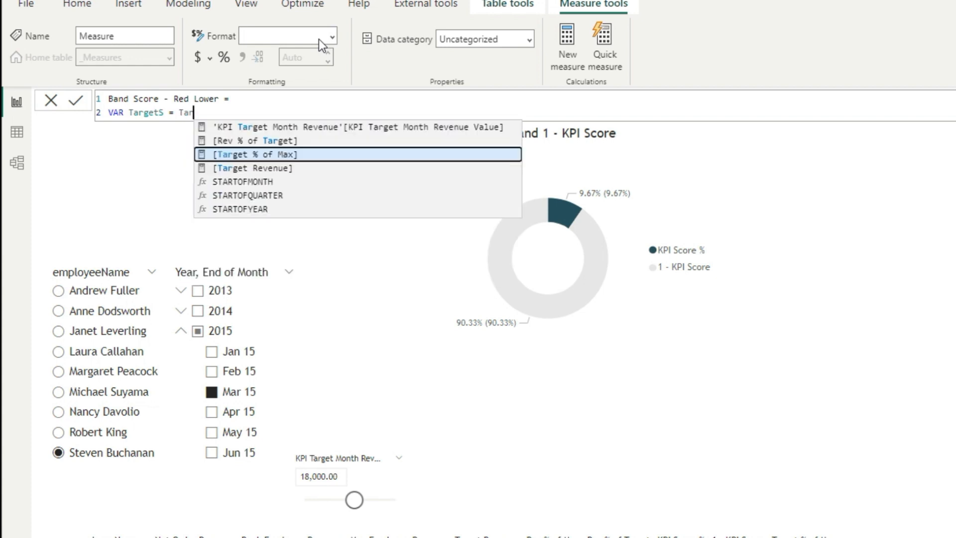
key("Tab")
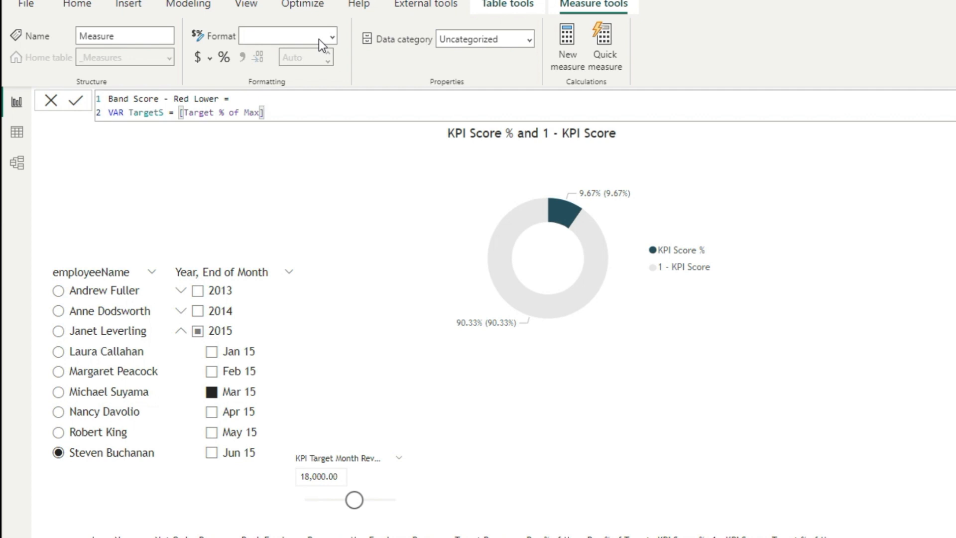
key("shift+Return")
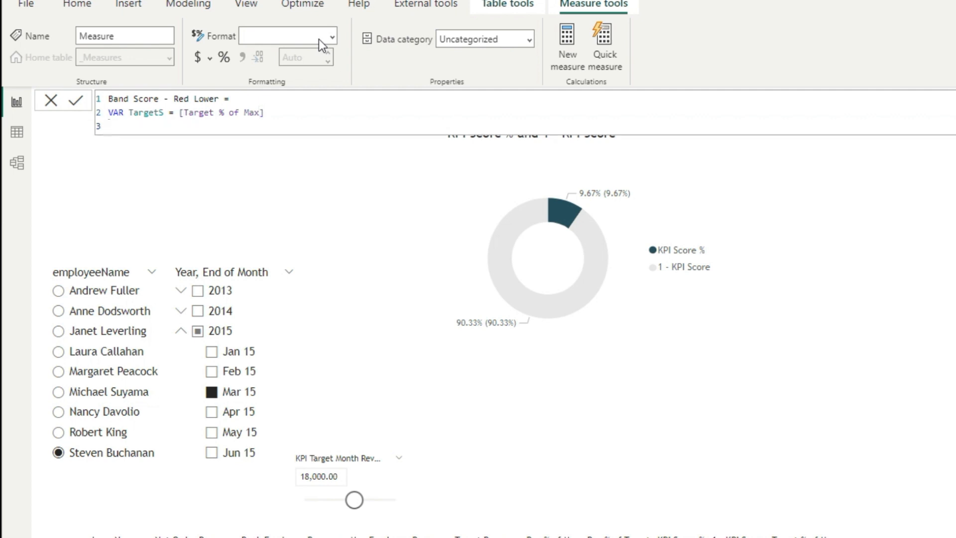
Step: Add the variables LowerTarget as 0.4*TargetS and MidTarget as 0.8*TargetS on separate lines
type("VAR LowerTarget = 0.4*Tar")
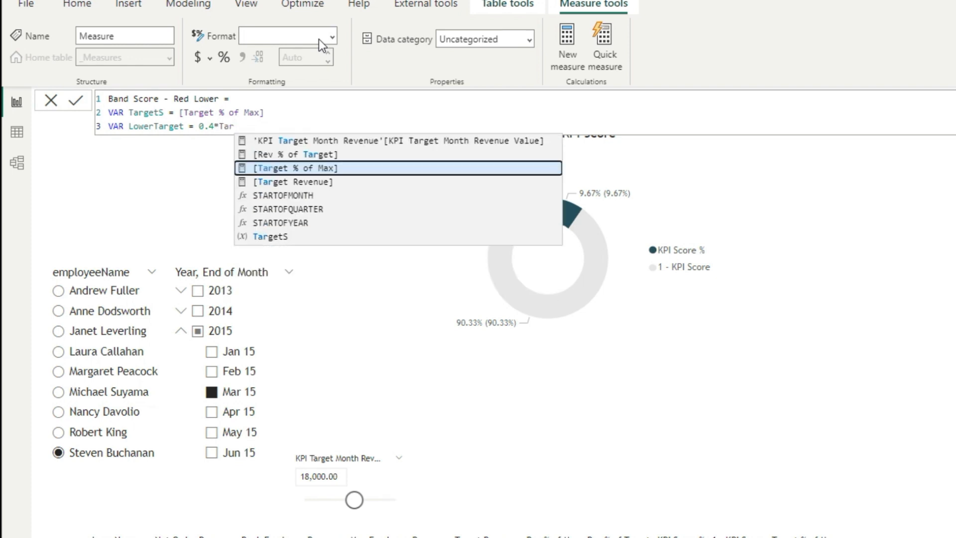
type("get")
key("Down")
key("Down")
key("Tab")
key("shift+Return")
type("VAR")
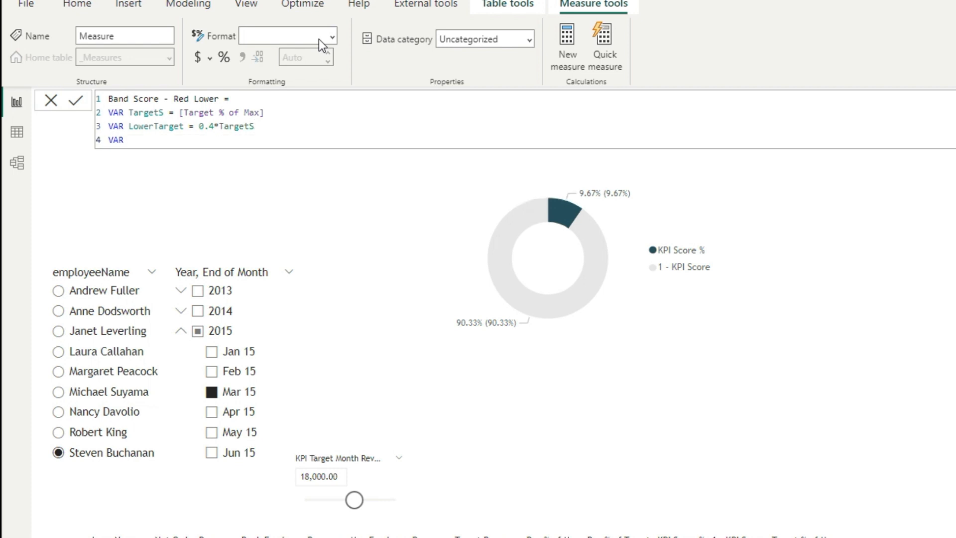
type(" MidTarget = 0.8*Targe")
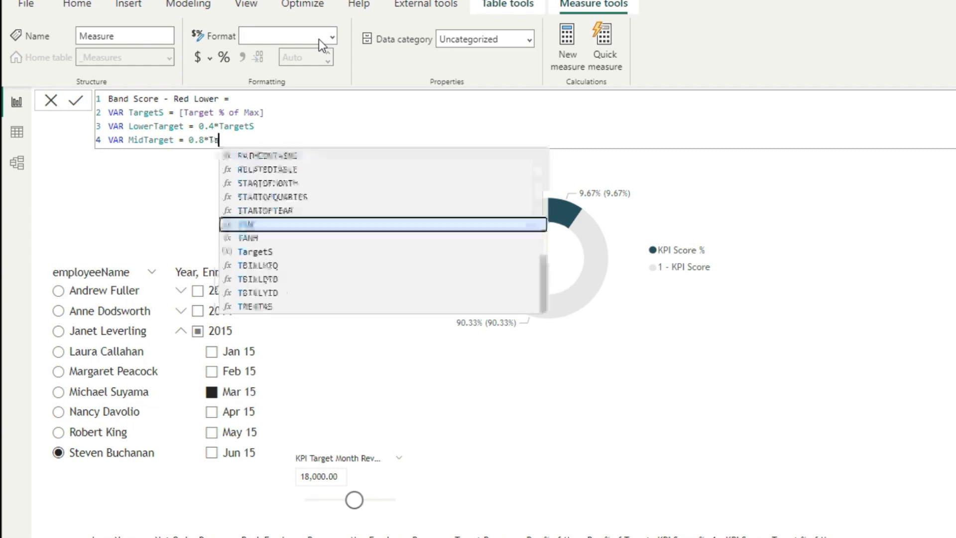
key("Tab")
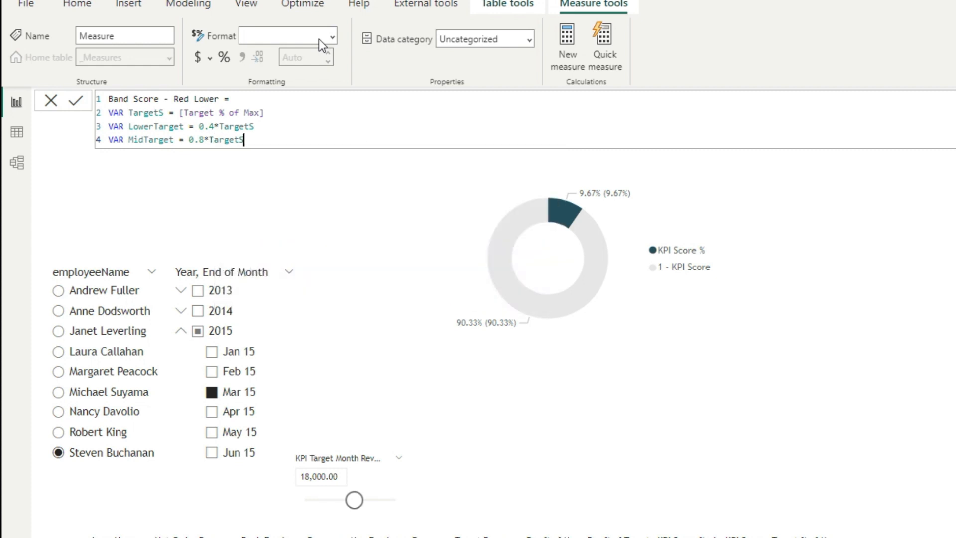
Step: Add the variable UpperTarget as 1.1*TargetS on a new line of the Band Score - Red Lower formula
key("shift+Return")
type("VAR UpperTarget =")
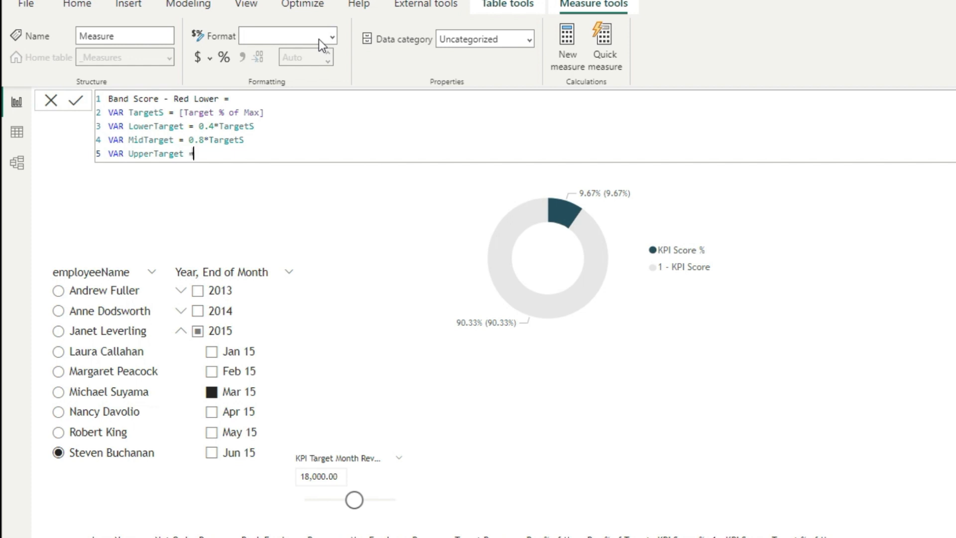
type(" 1.1")
type("Target")
key("BackSpace")
key("BackSpace")
key("BackSpace")
key("BackSpace")
key("BackSpace")
key("BackSpace")
type("*Targe")
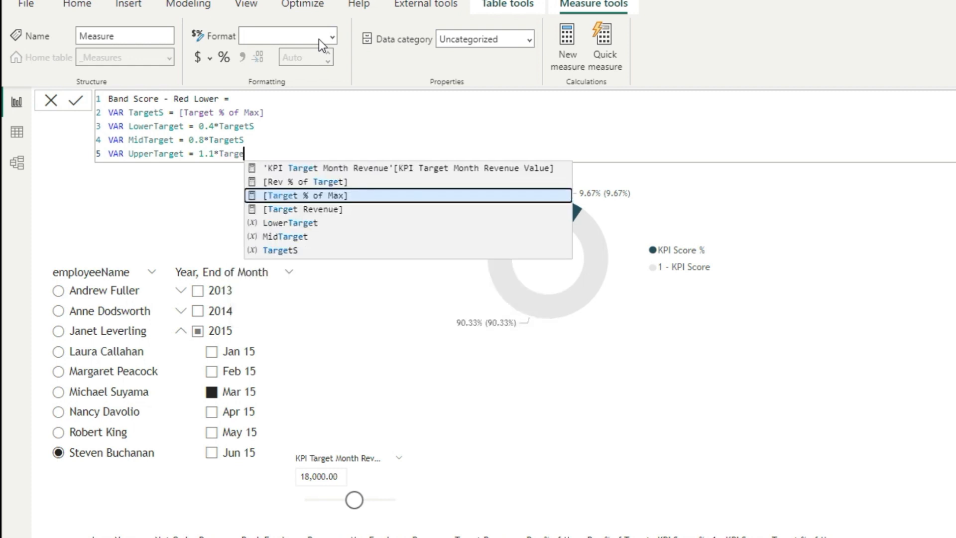
key("Down")
key("Down")
key("Down")
key("Down")
key("Tab")
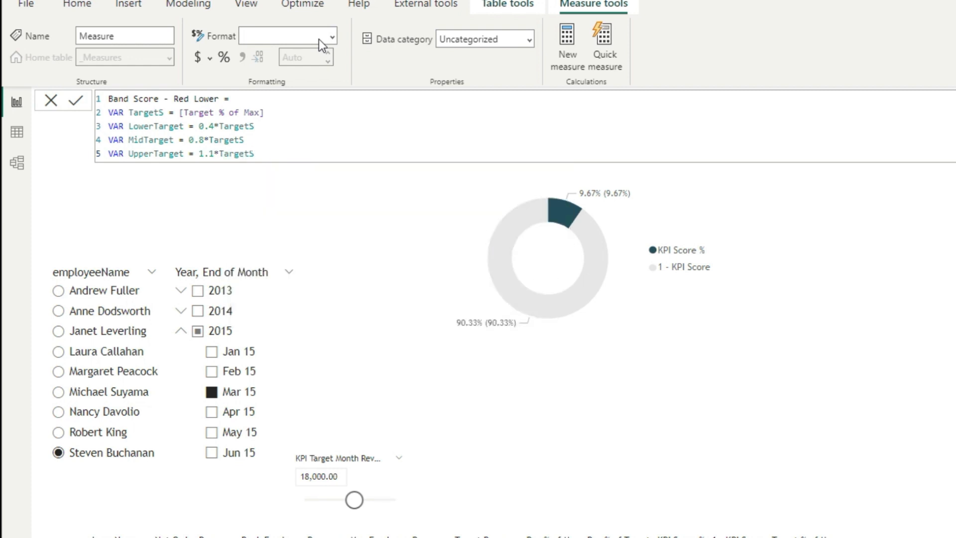
Step: Add a Return clause after a blank line, with an IF testing whether [Rev % of Max] < LowerTarget
key("shift+Return")
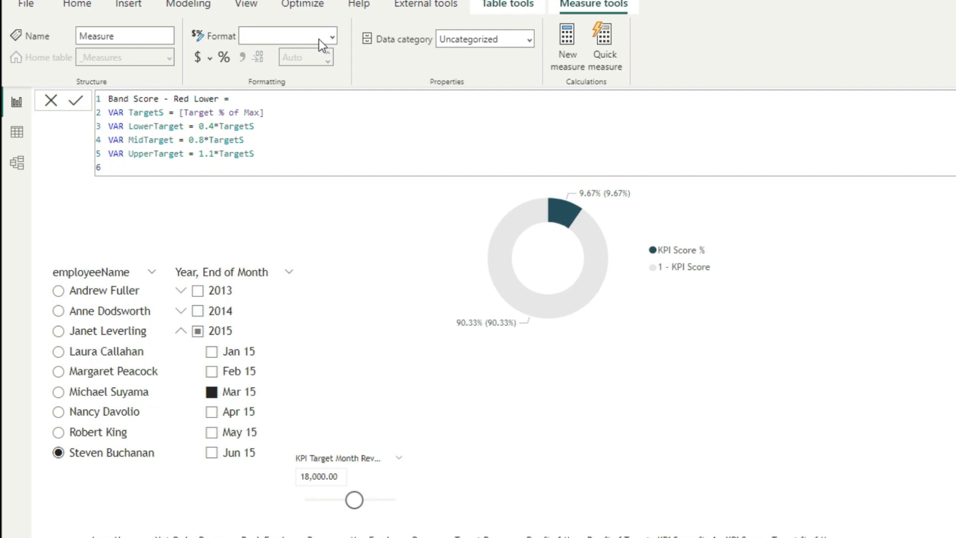
key("shift+Return")
type("Return")
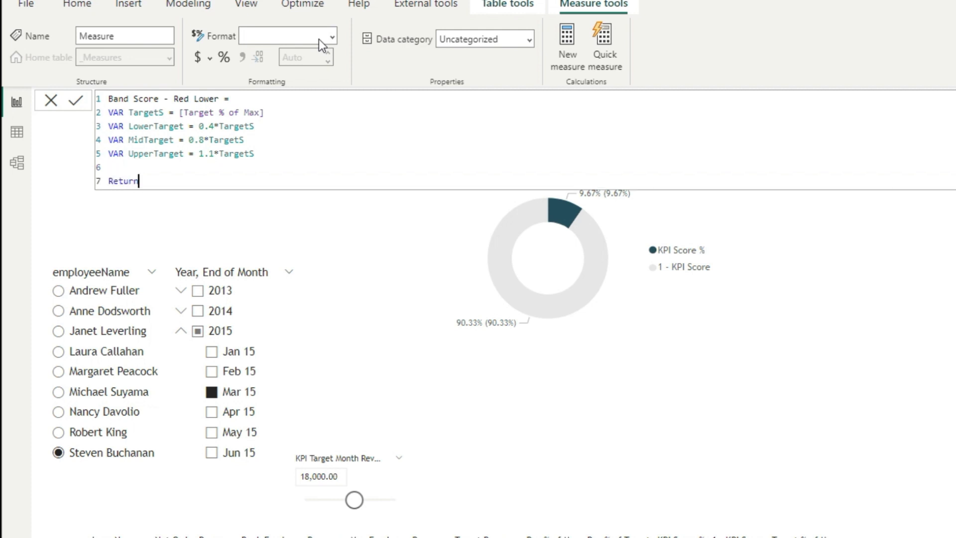
key("shift+Return")
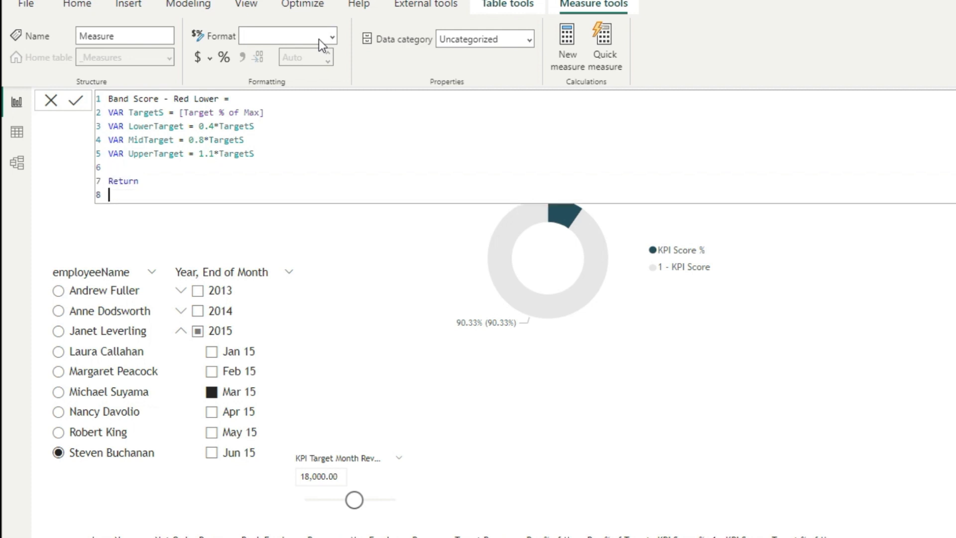
type("IF")
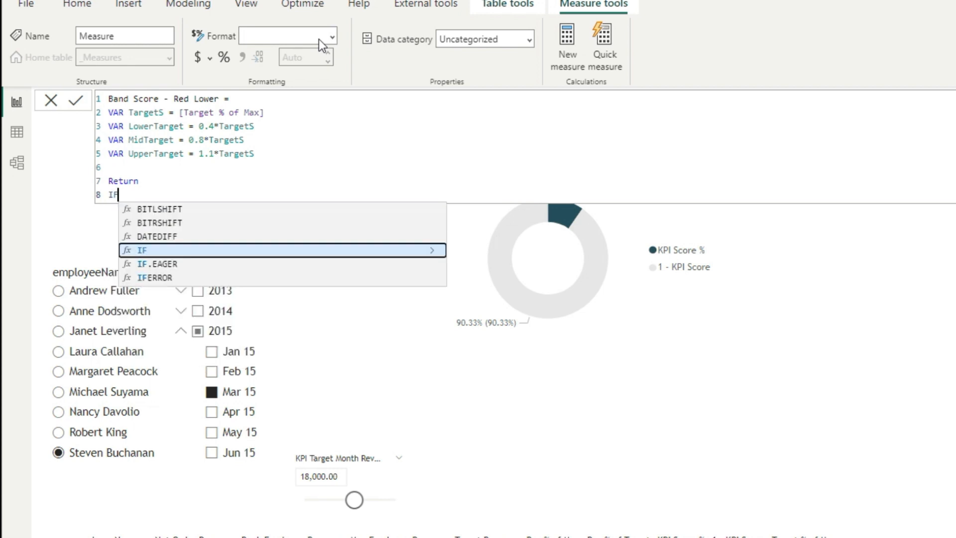
type("(")
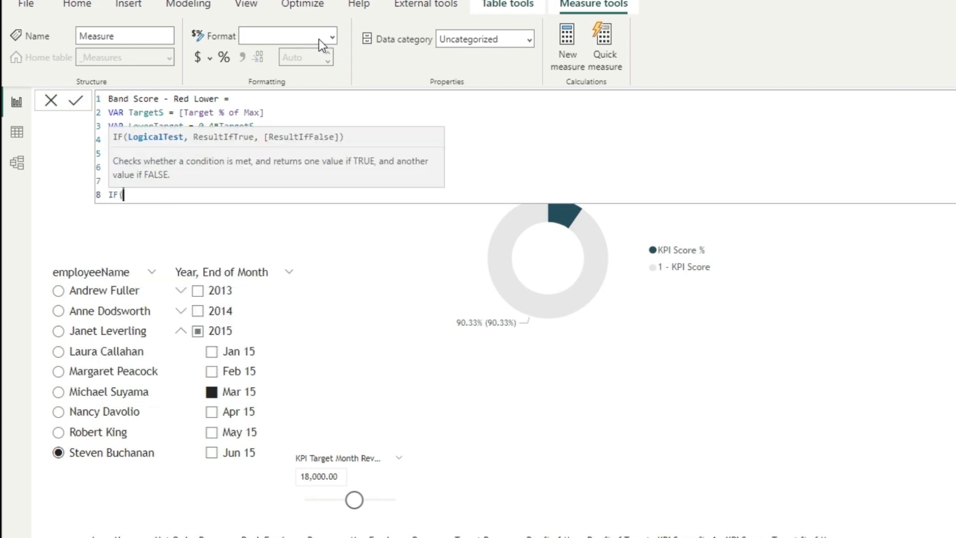
type("[Rev")
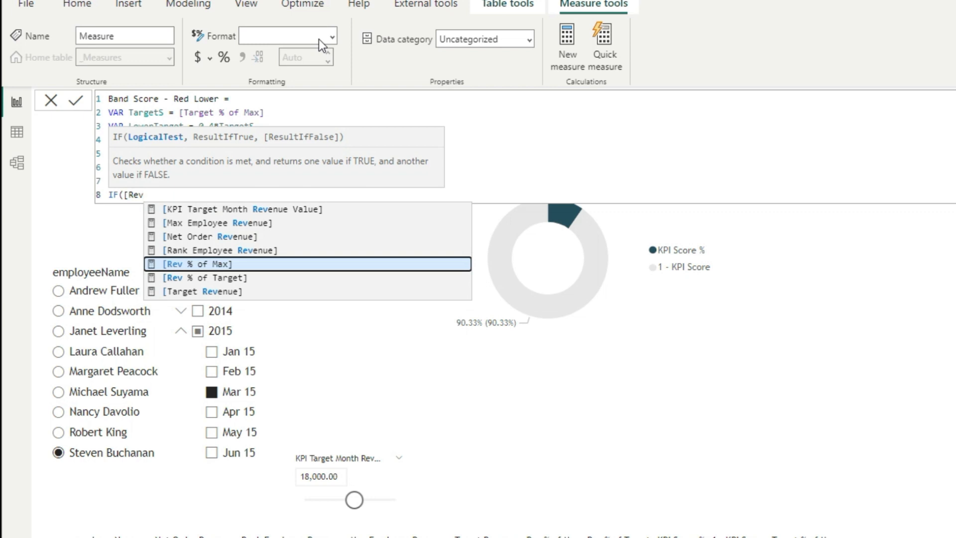
key("Tab")
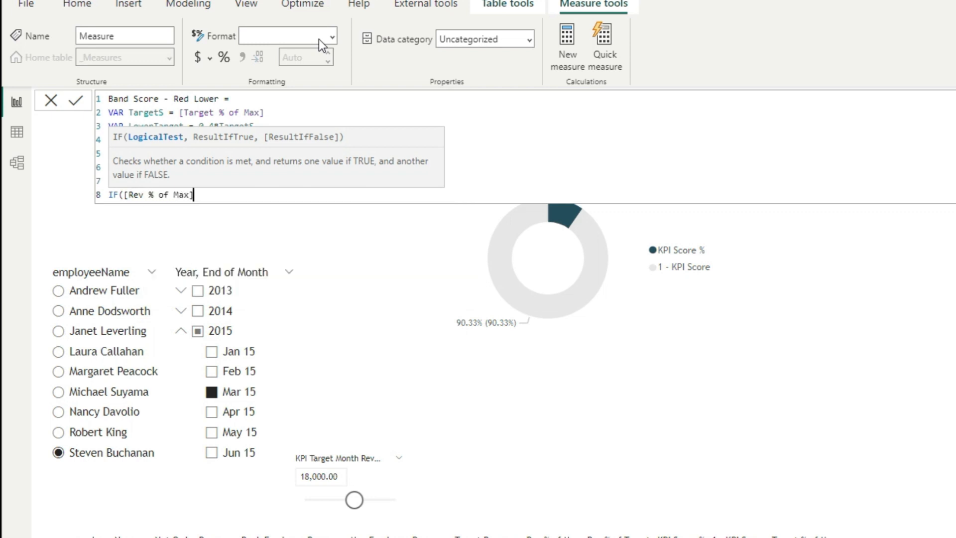
type("< Low")
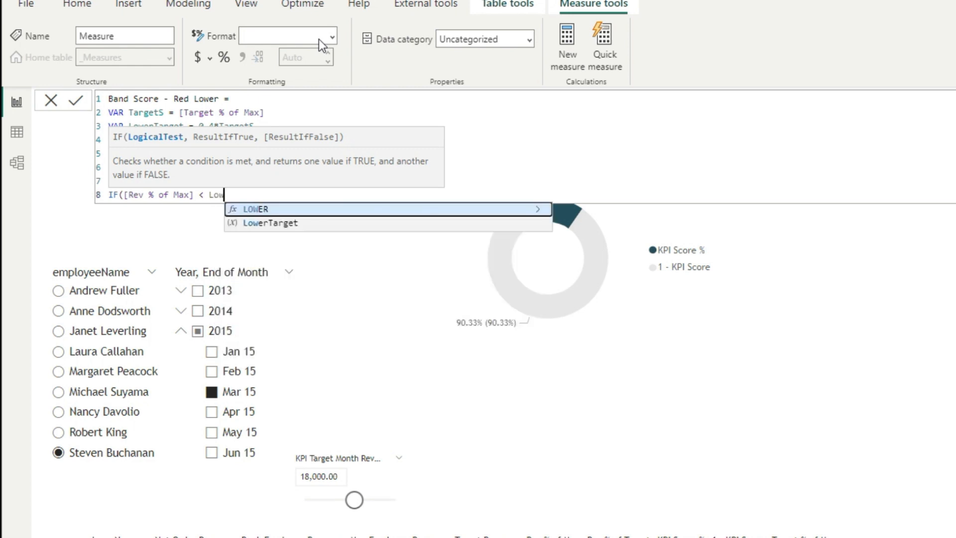
key("Down")
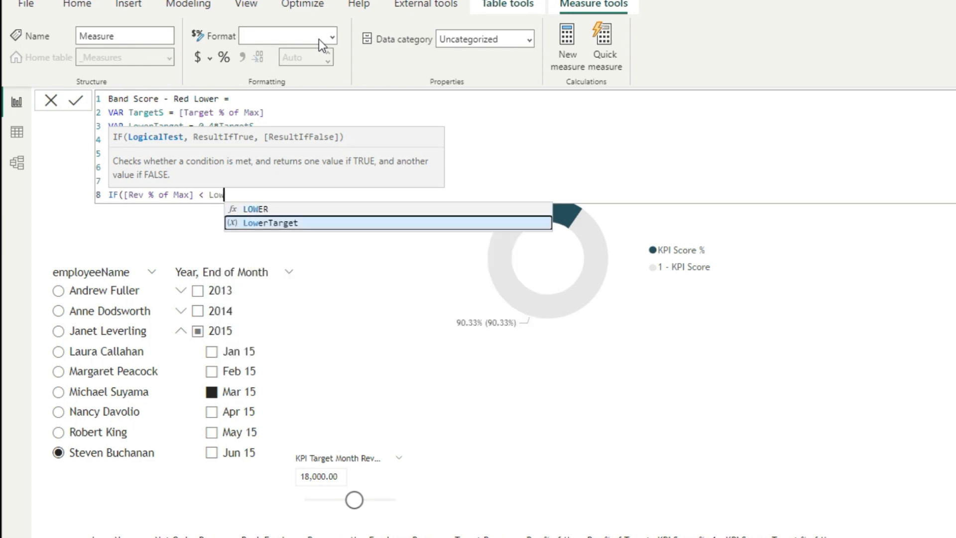
key("Tab")
Step: Complete the IF to give [Rev % of Max] when true and 0 otherwise, and commit the measure
type(", ")
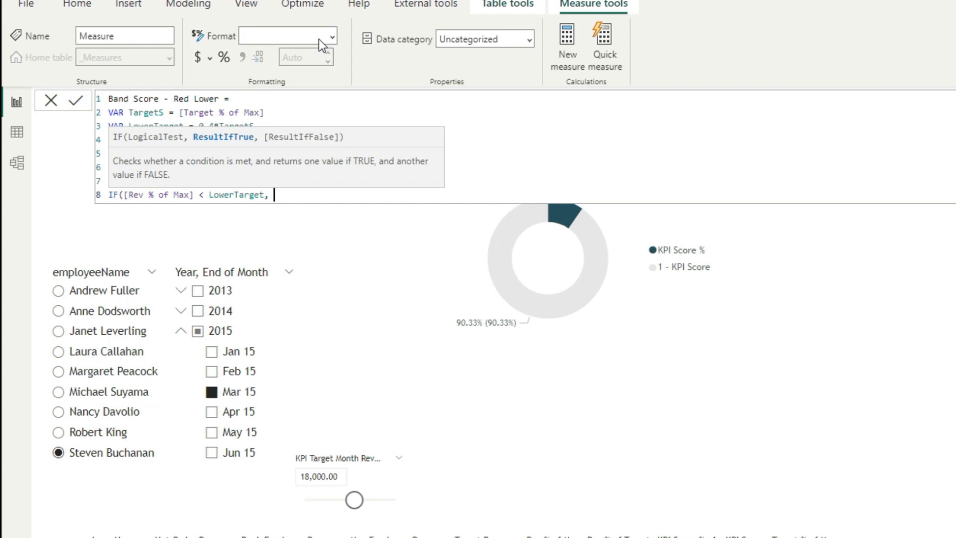
type("Rev")
key("Tab")
type(", 0")
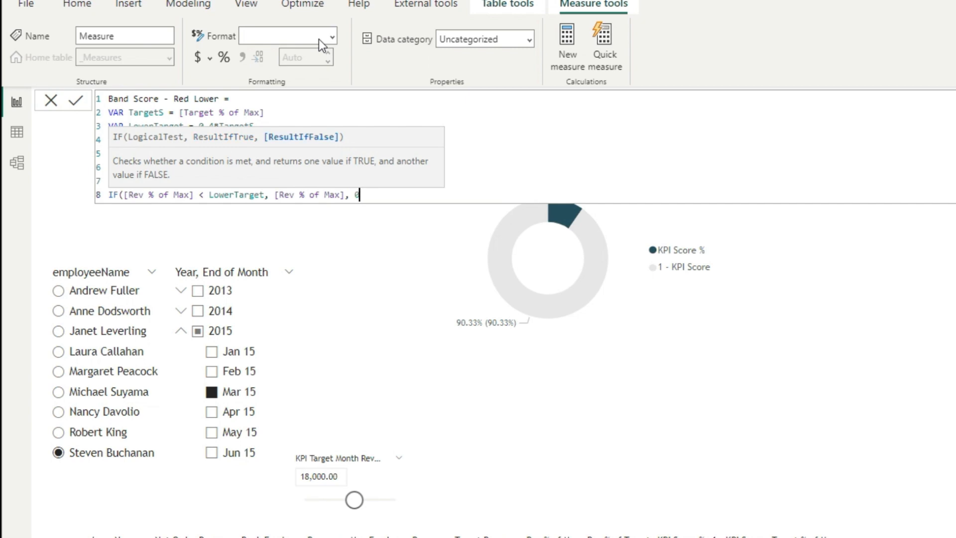
type(")")
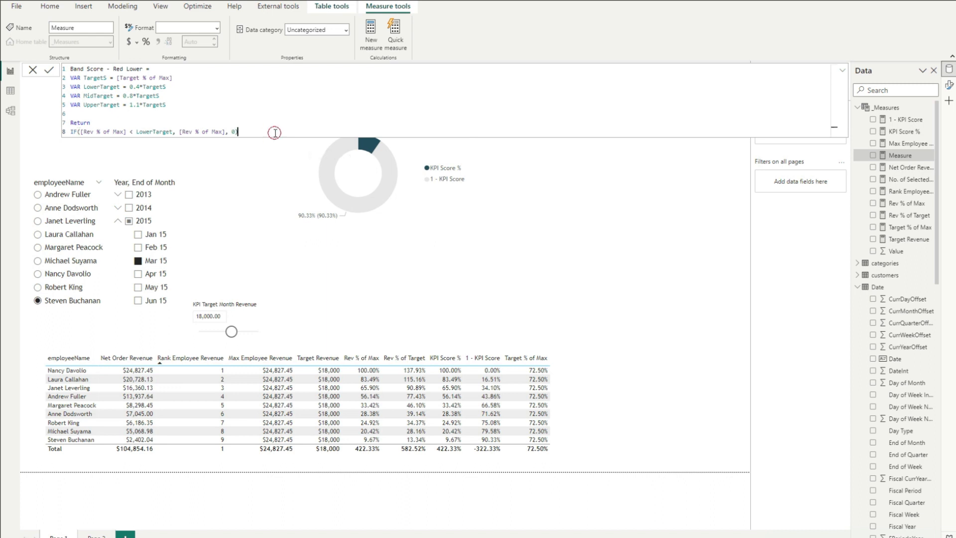
key("Return")
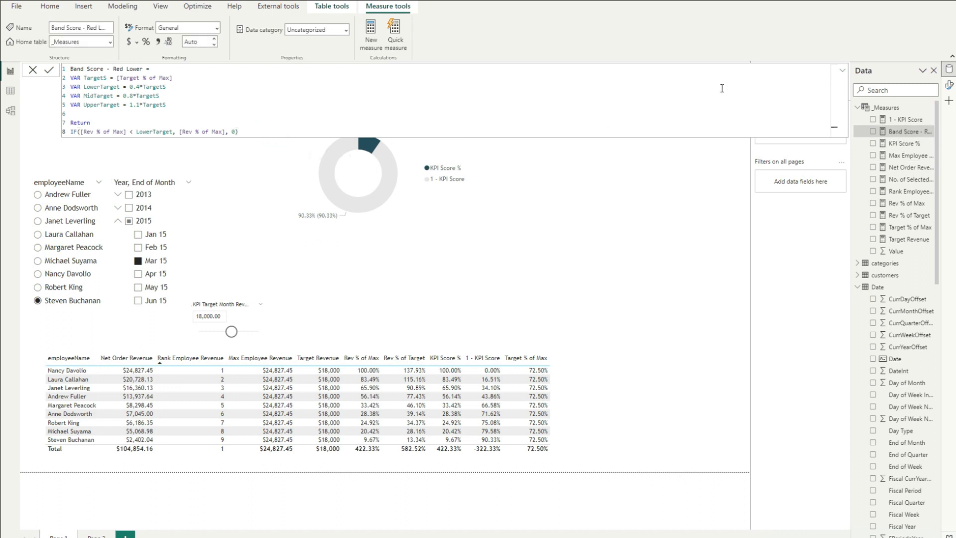
Step: Add the Band Score - Red Lower measure to the employee table and format it as a percentage
left_click_drag(918, 132, 608, 431)
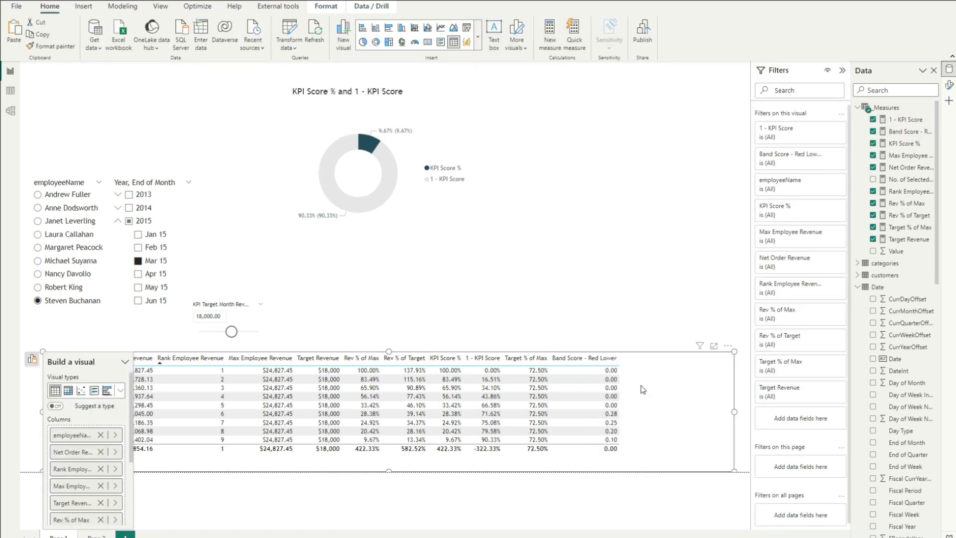
left_click(903, 133)
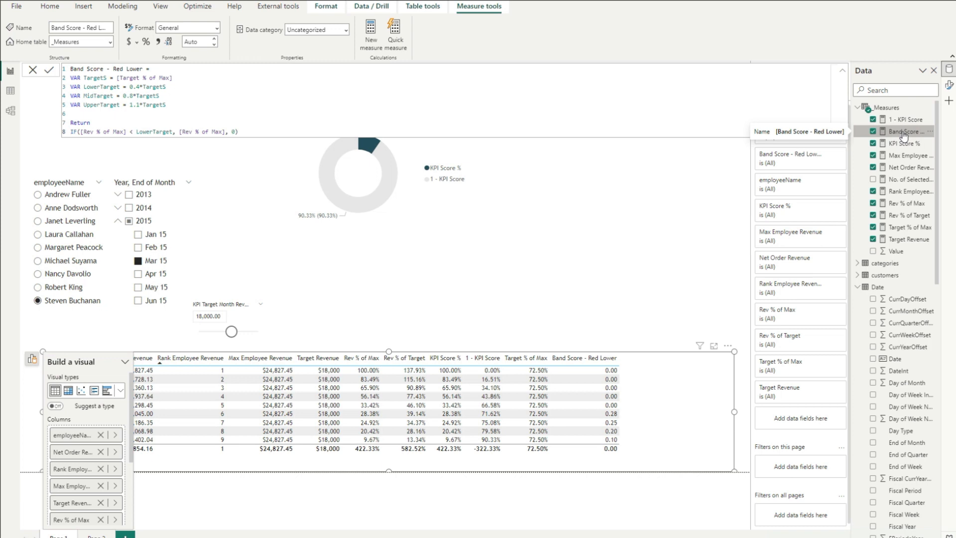
left_click(146, 44)
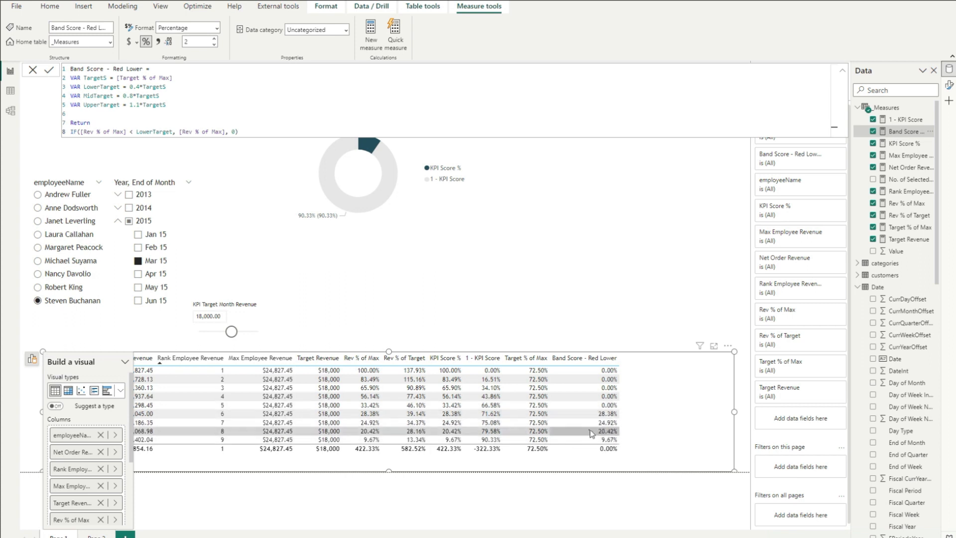
Step: Create a measure in _Measures from a copy of the Band Score - Red Lower formula, naming it Band Score - Yellow Mid
left_click_drag(276, 134, 37, 68)
key("ctrl+c")
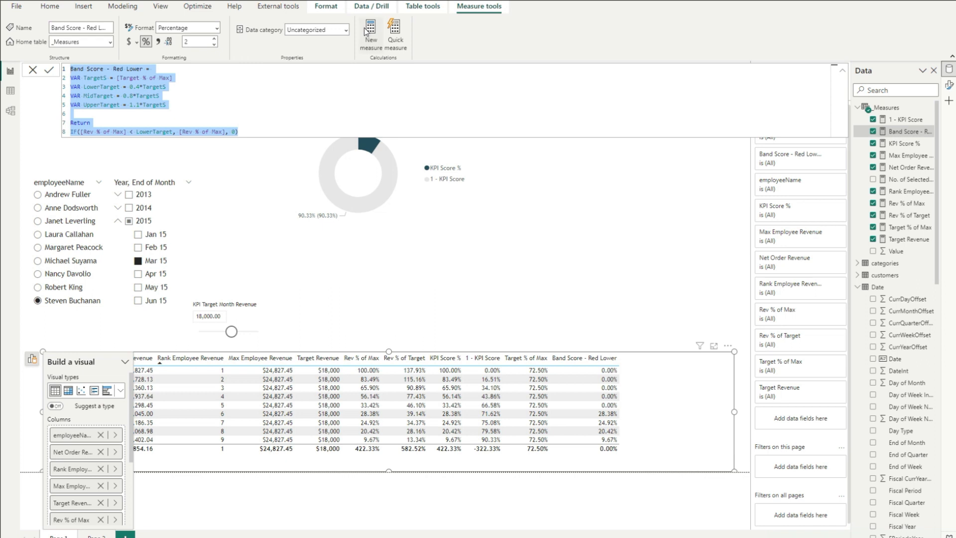
left_click(886, 107)
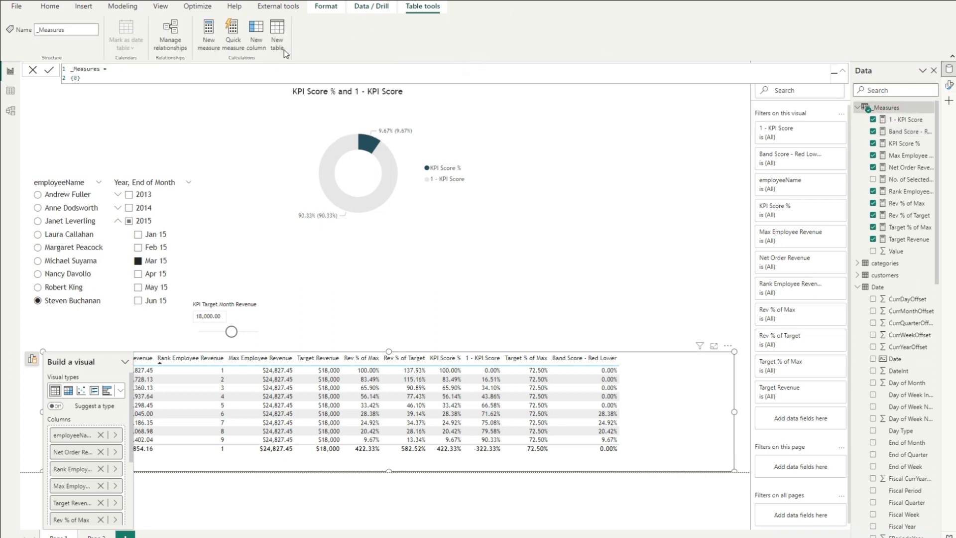
left_click(208, 34)
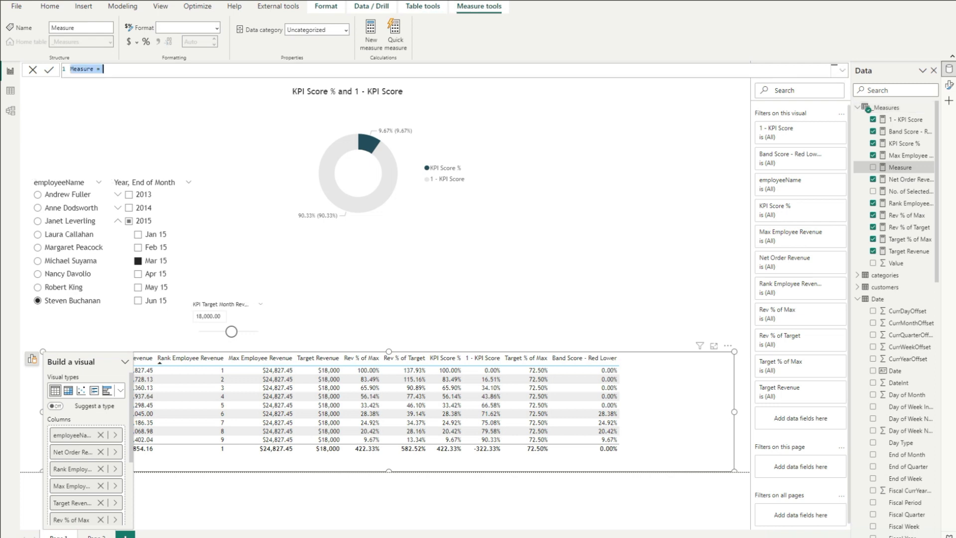
key("ctrl+v")
left_click_drag(142, 68, 113, 68)
type("Yellow ")
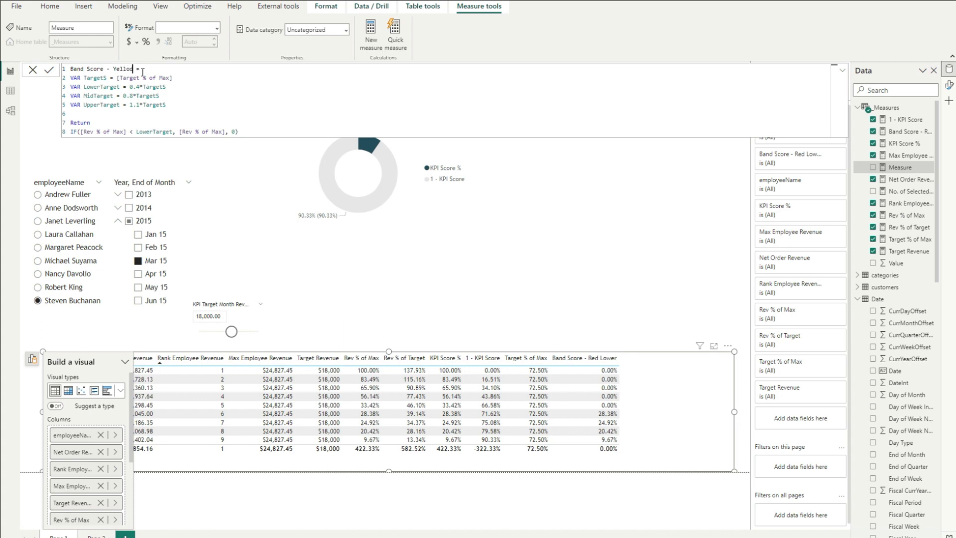
type("Mid")
Step: Replace LowerTarget with MidTarget in the IF condition of the Band Score - Yellow Mid formula
left_click_drag(173, 131, 137, 131)
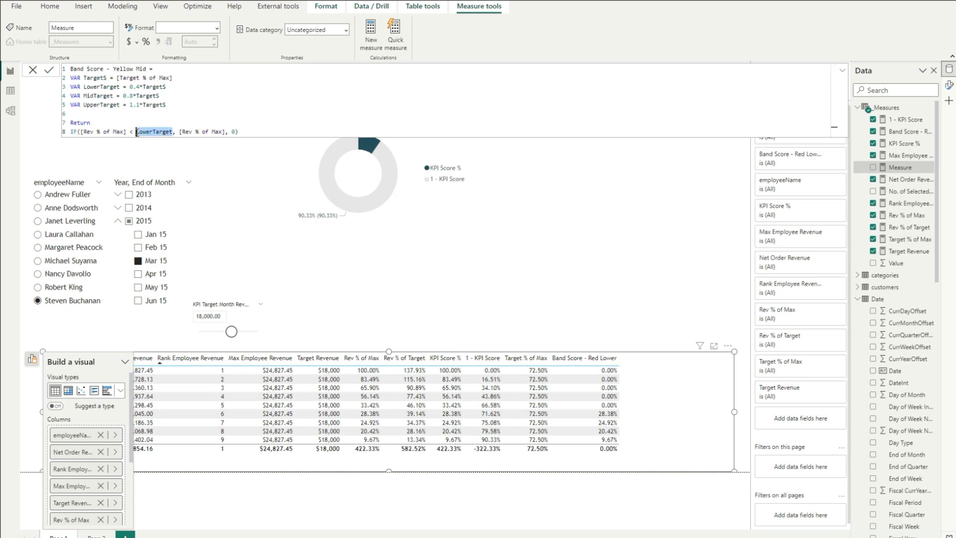
type("Mid")
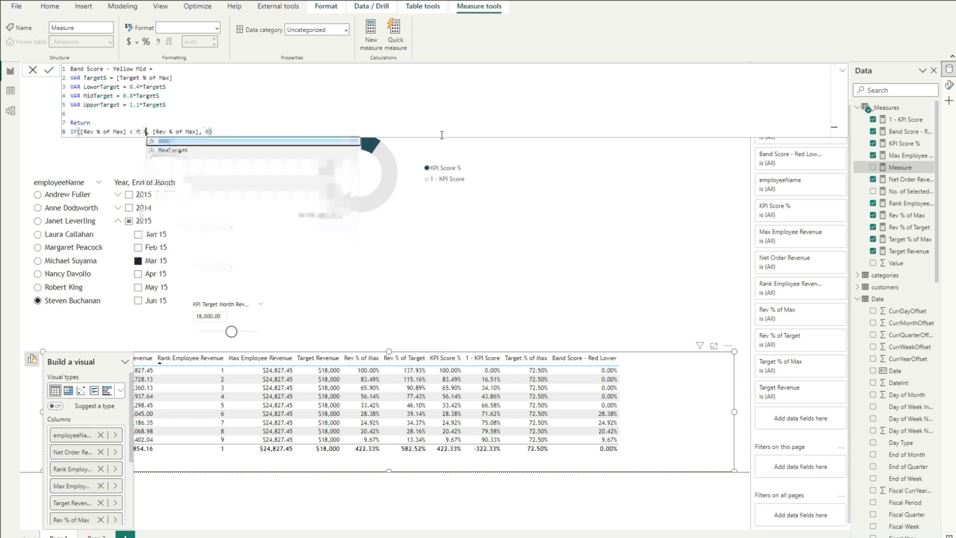
key("Down")
key("Tab")
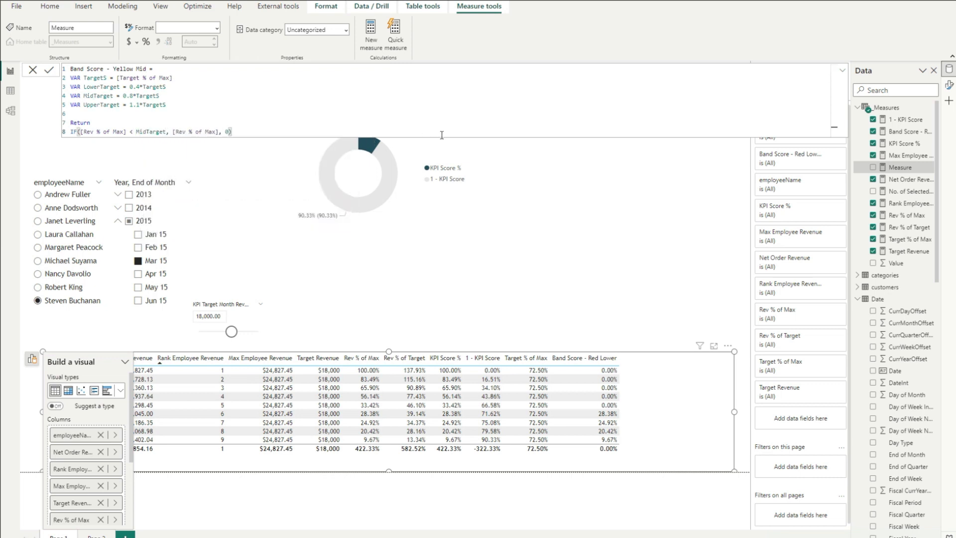
Step: Extend the IF condition with && [Rev % of Max] >= LowerTarget and commit the Band Score - Yellow Mid measure
type("S")
type("&& ")
type("[Rev")
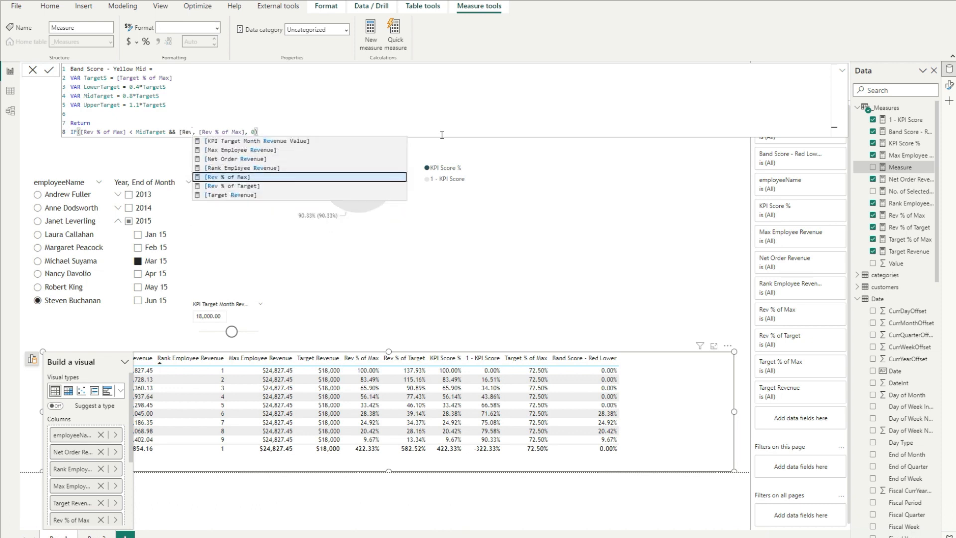
key("Tab")
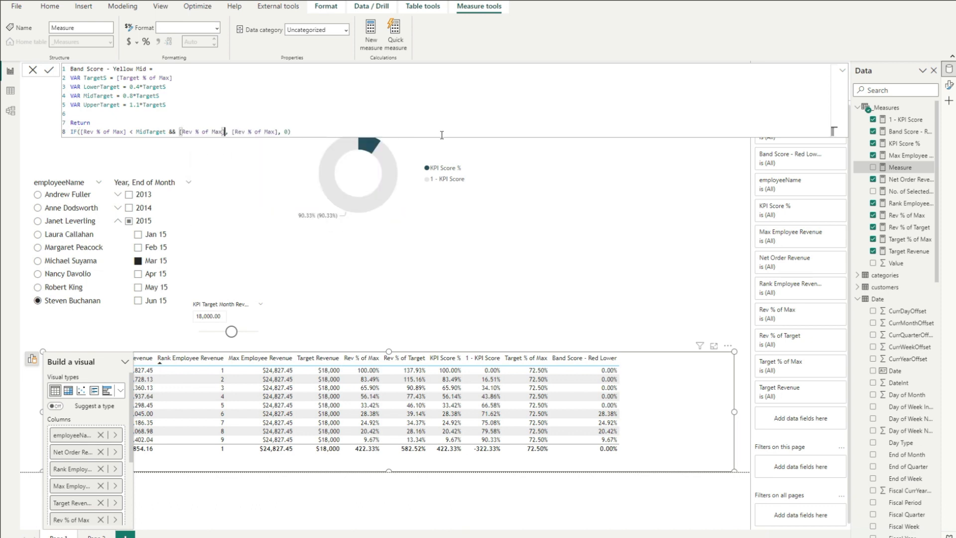
type(">=")
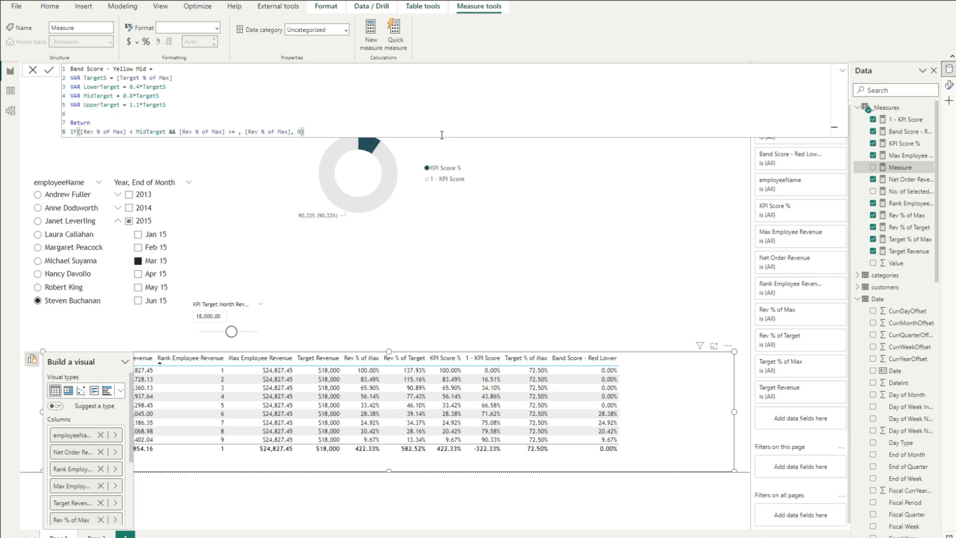
type(" Lowe")
key("Down")
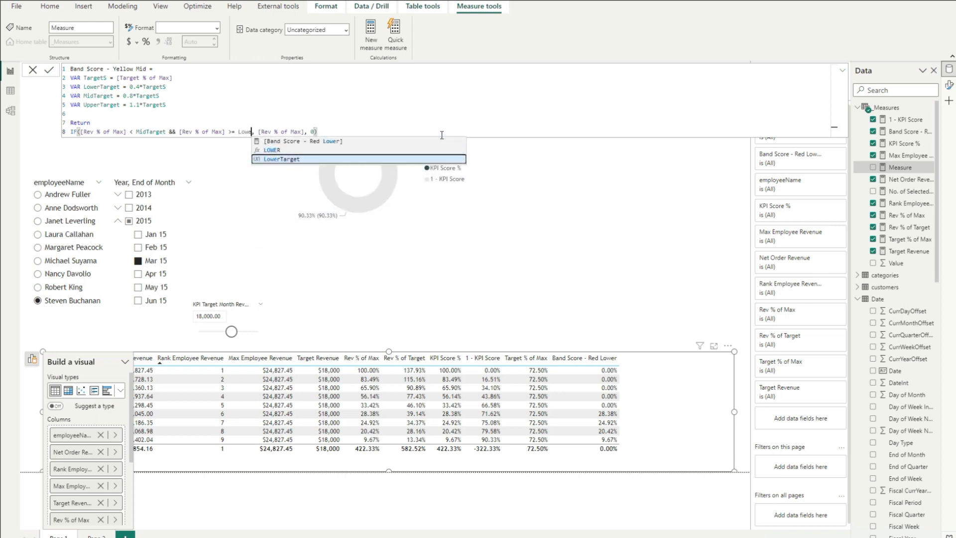
key("Tab")
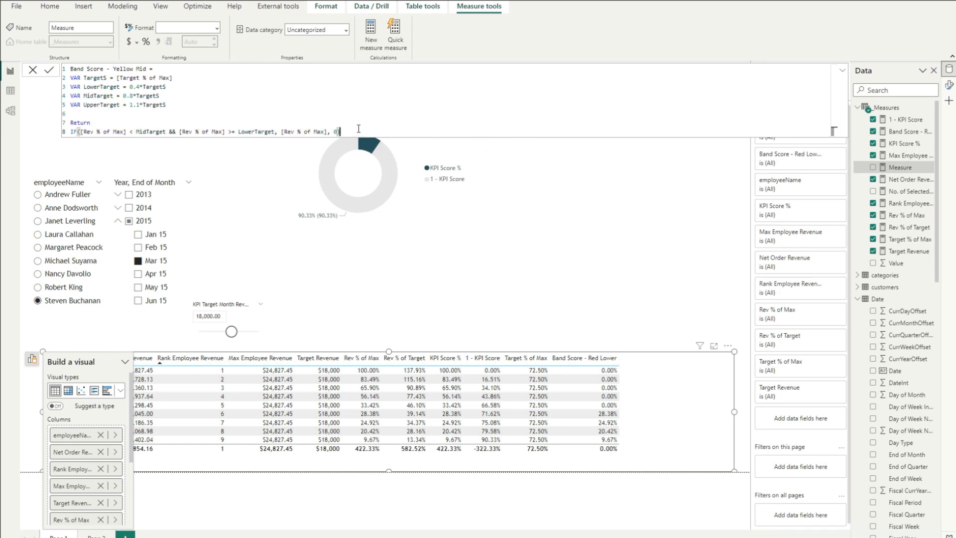
key("Return")
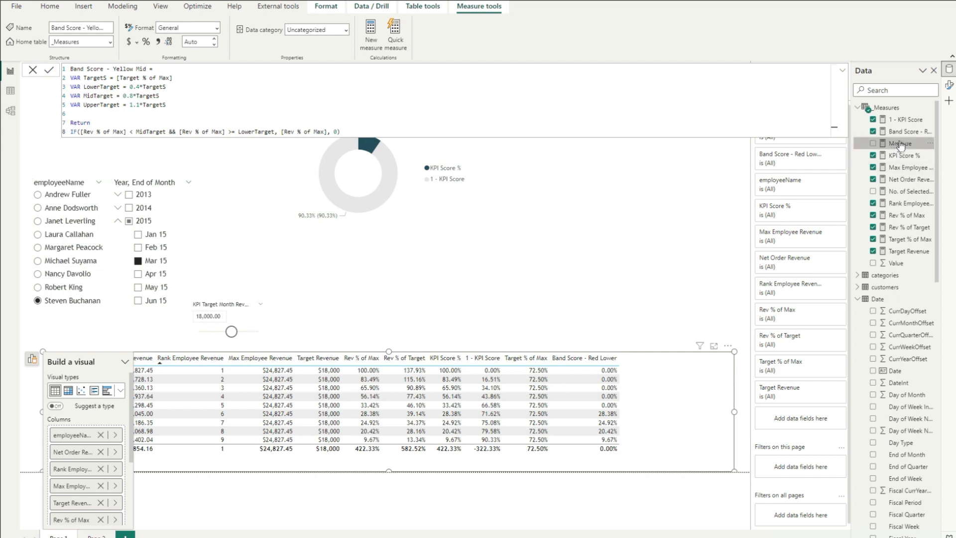
Step: Format Band Score - Yellow Mid as a percentage and add it to the employee table as a narrowed column
left_click(146, 42)
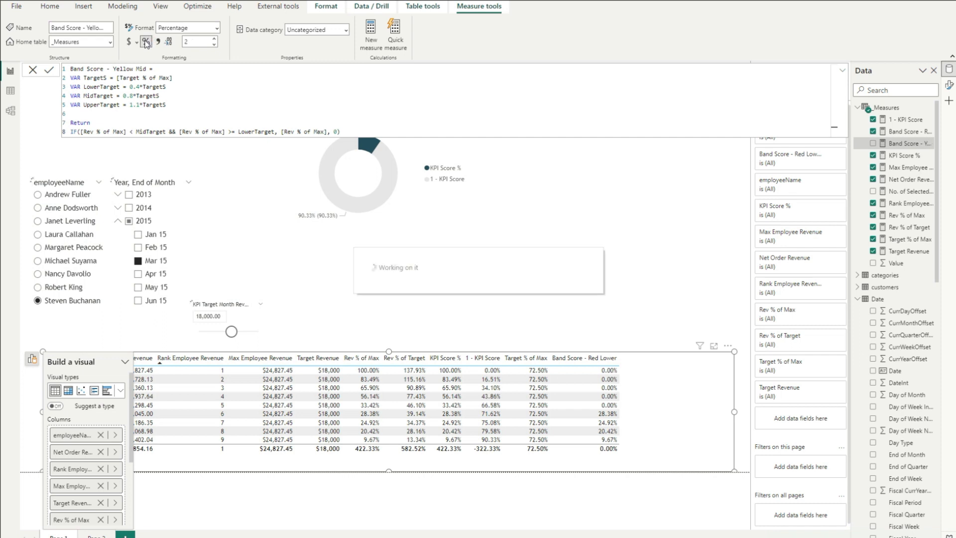
left_click_drag(916, 145, 692, 432)
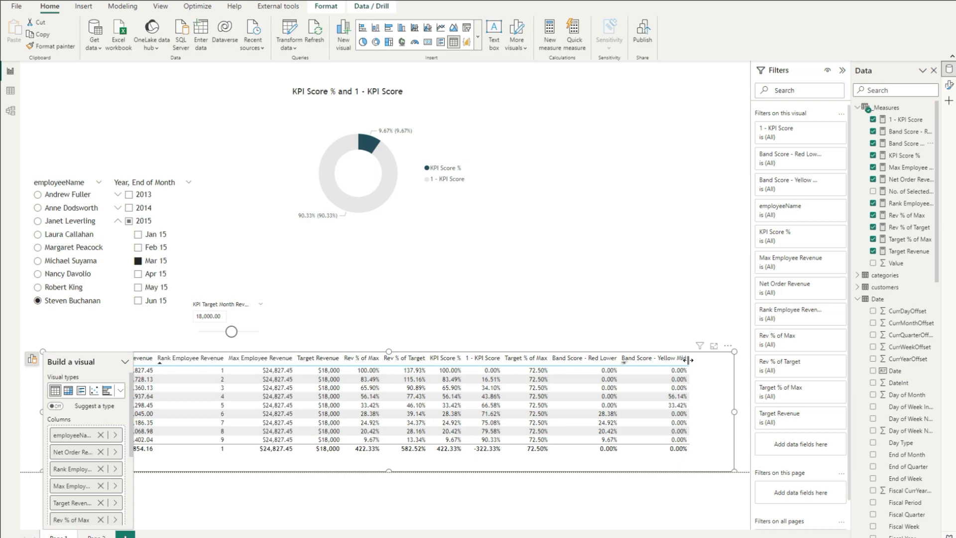
left_click_drag(689, 360, 662, 361)
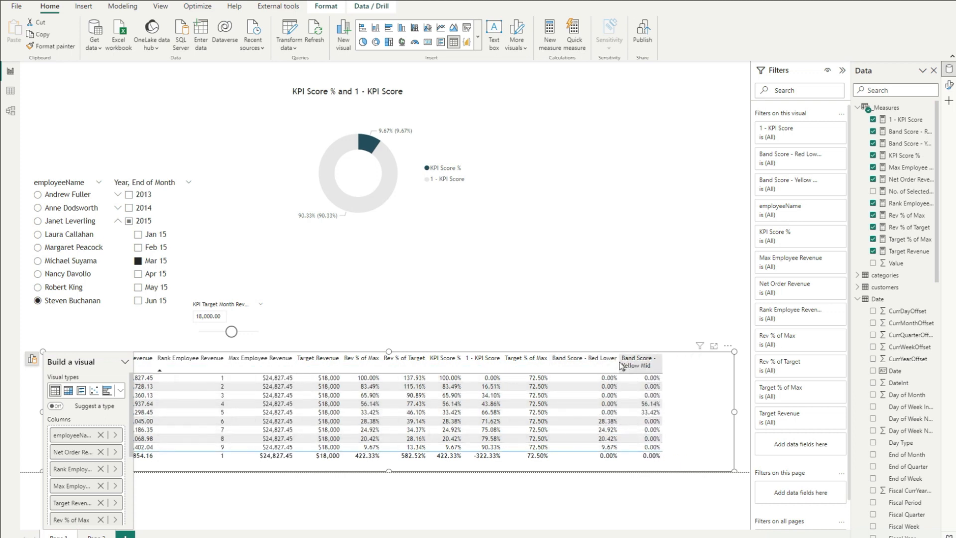
Step: Narrow the Band Score - Red Lower column in the employee table so its header wraps onto two lines
left_click_drag(616, 362, 587, 362)
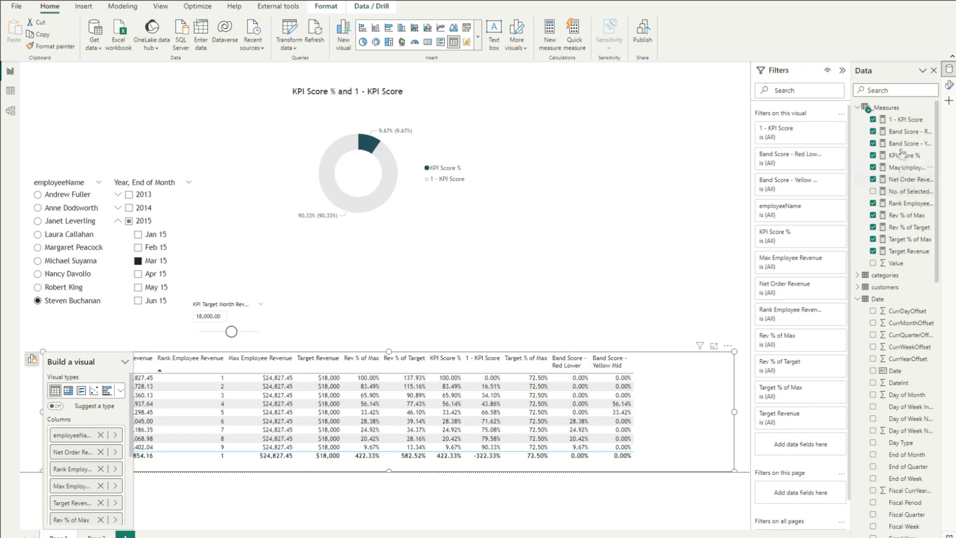
left_click(492, 35)
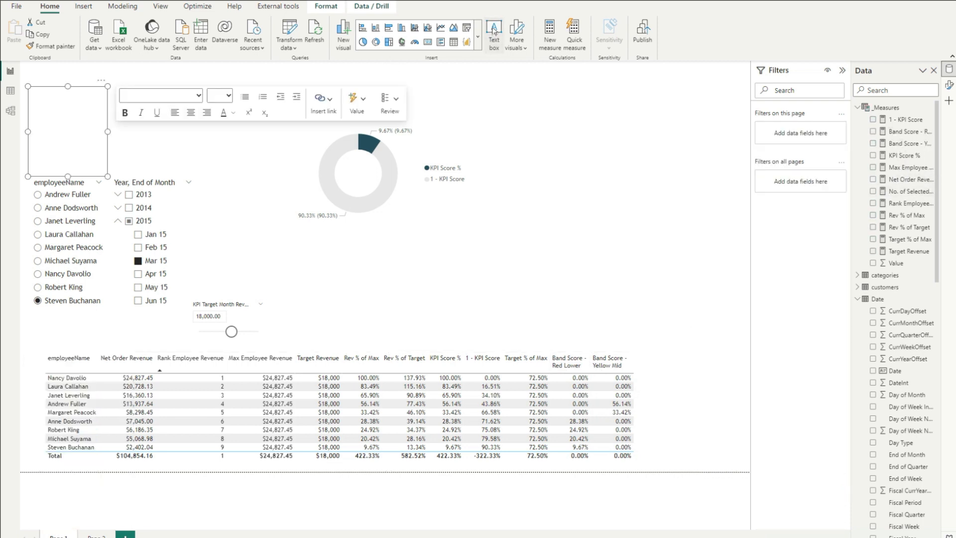
left_click(88, 103)
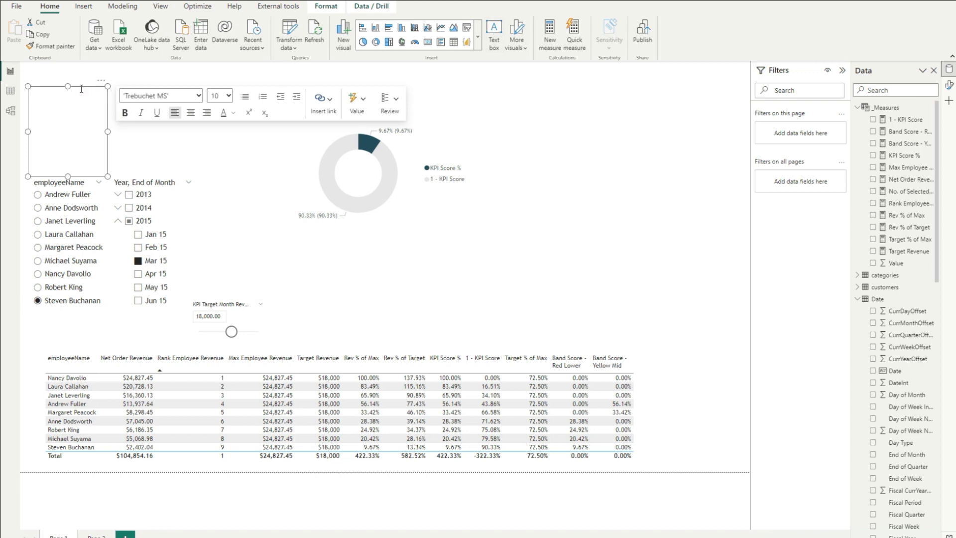
left_click(82, 91)
key("Delete")
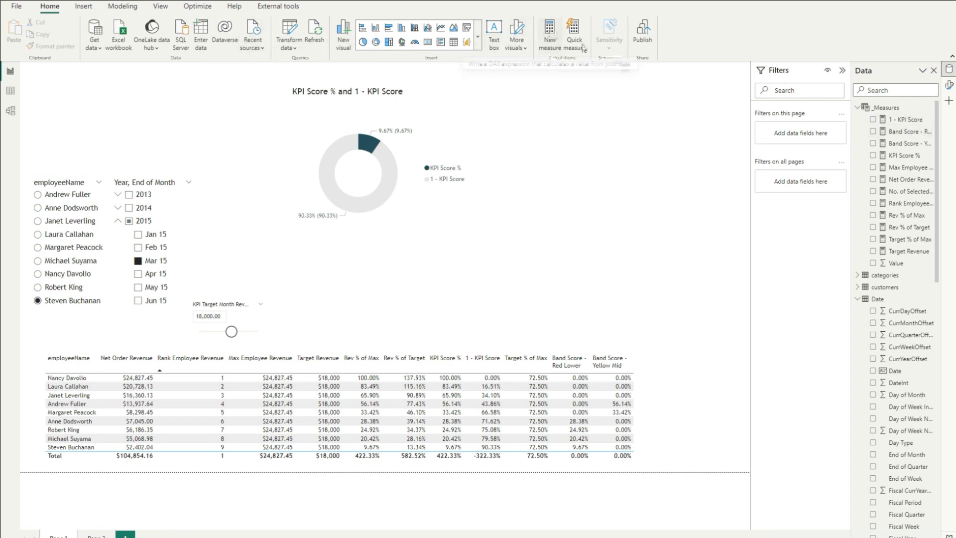
Step: Create a measure in _Measures from a copy of the Band Score - Red Lower formula, naming it Band Score - Green High
left_click(889, 107)
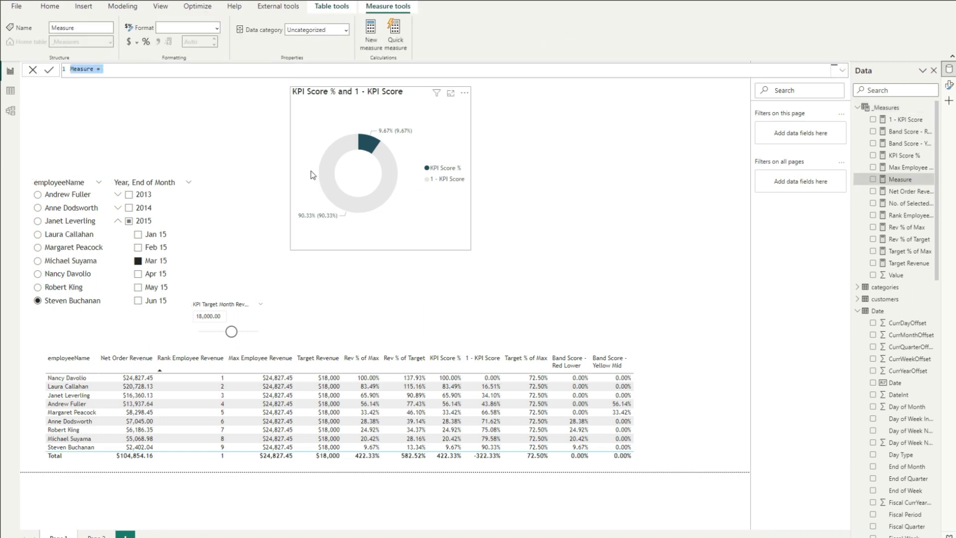
type("Band Score - Red Lower = VAR TargetS = [Target % of Max] VAR LowerTarget = 0.4*TargetS VAR MidTarget = 0.8*TargetS VAR UpperTarget = 1.1*TargetS  Return IF([Rev % of Max] < LowerTarget, [Rev % of Max], 0)")
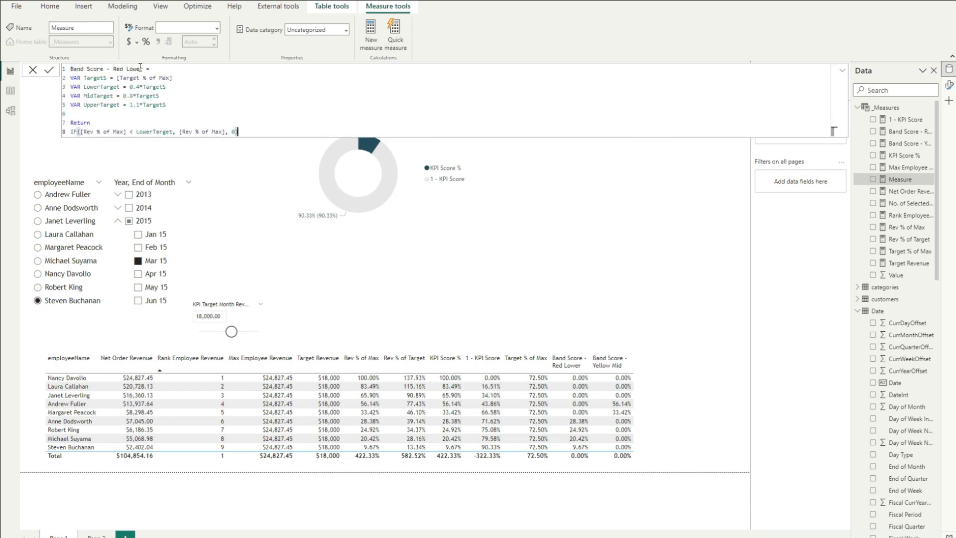
left_click_drag(144, 69, 115, 69)
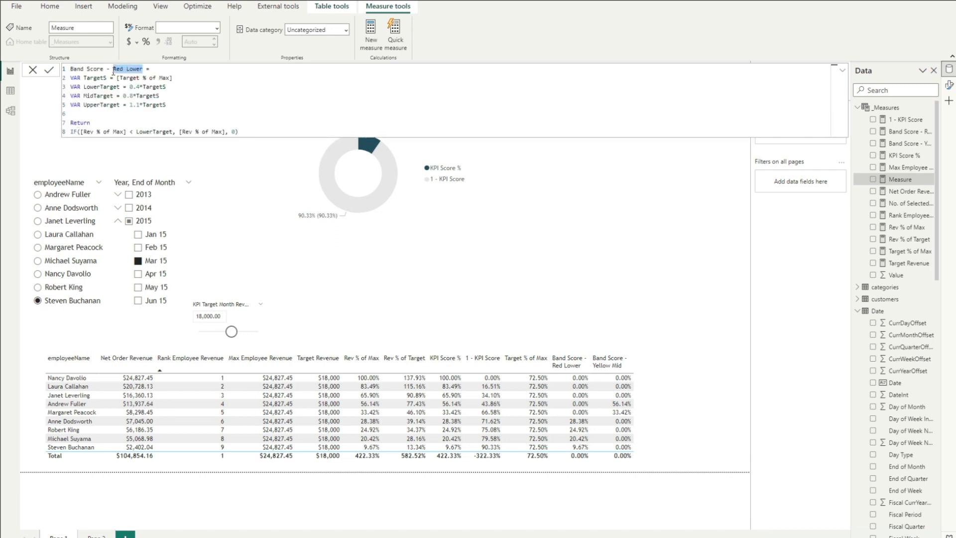
type("Green")
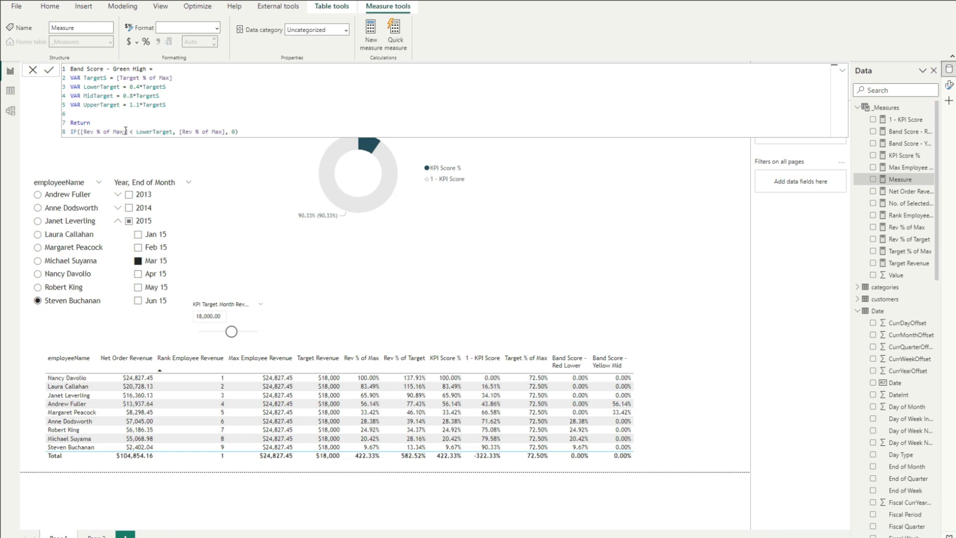
Step: Replace LowerTarget with UpperTarget in the IF condition of the Band Score - Green High formula
left_click_drag(171, 132, 133, 132)
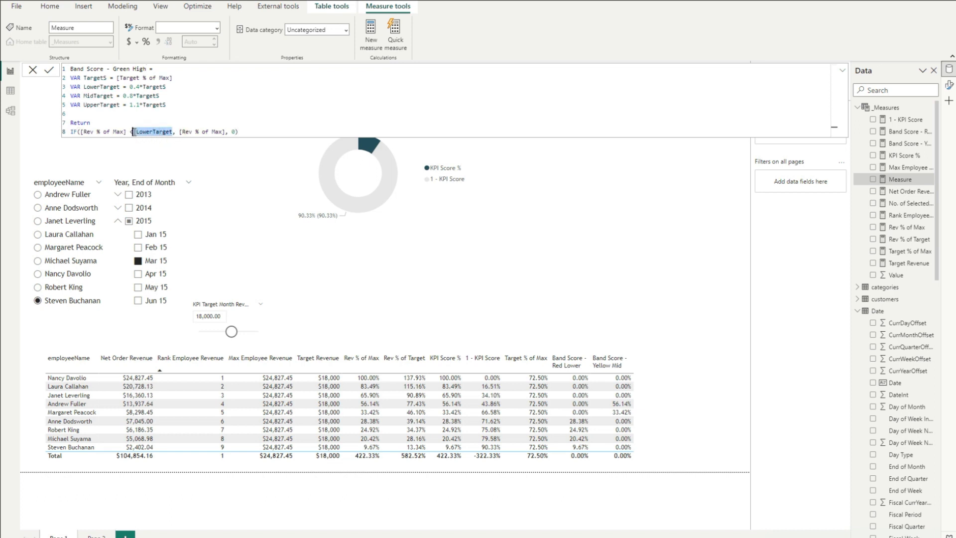
type("Upp")
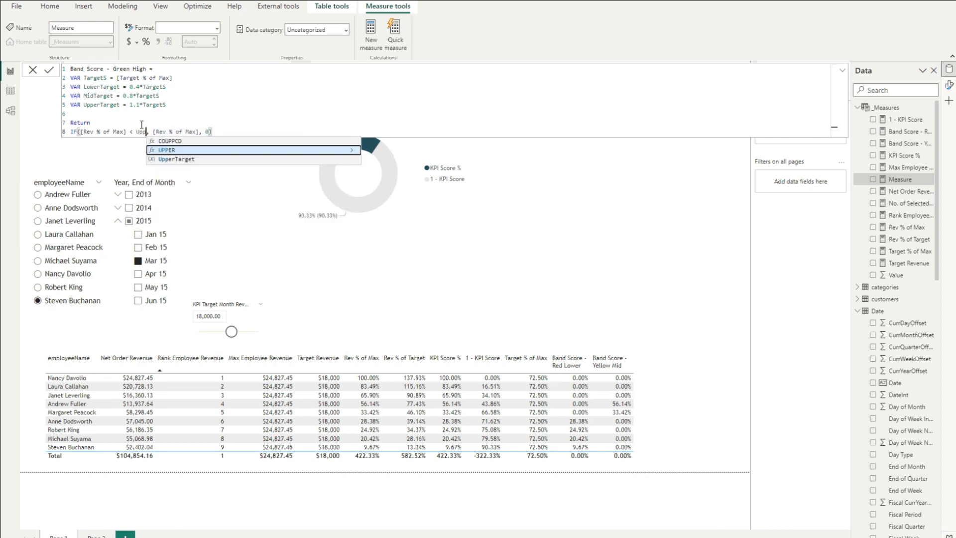
key("Down")
key("Tab")
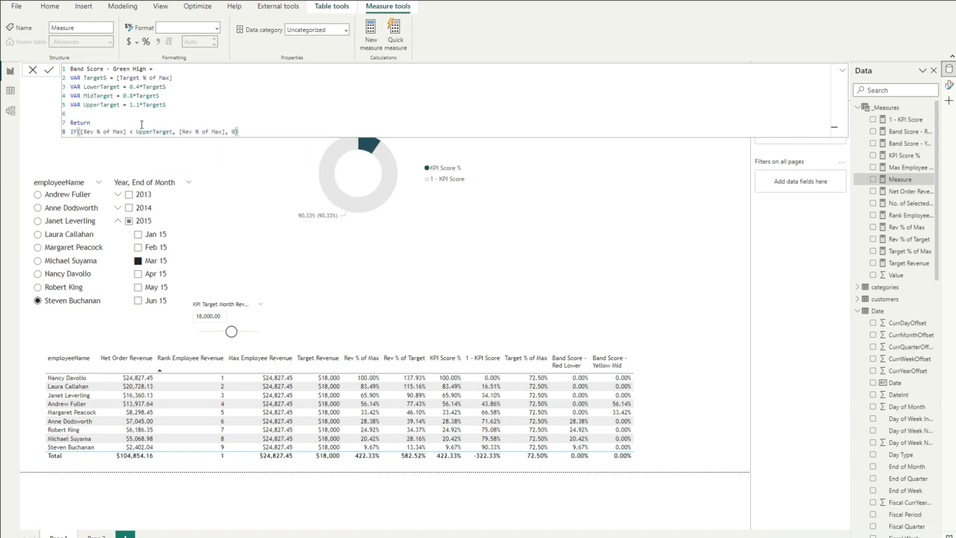
Step: Extend the IF condition with && [Rev % of Max] >= MidTarget and commit the Band Score - Green High measure
type("&& [rev")
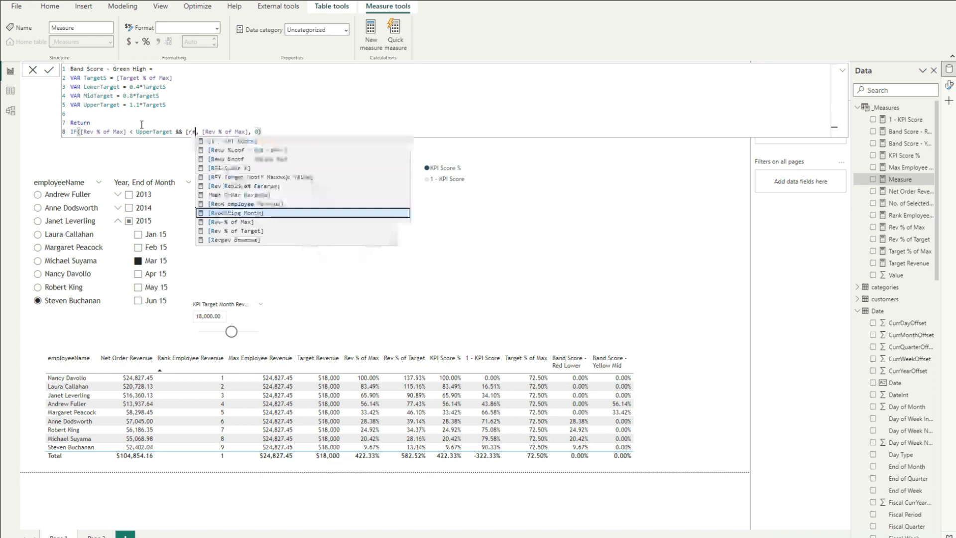
key("Tab")
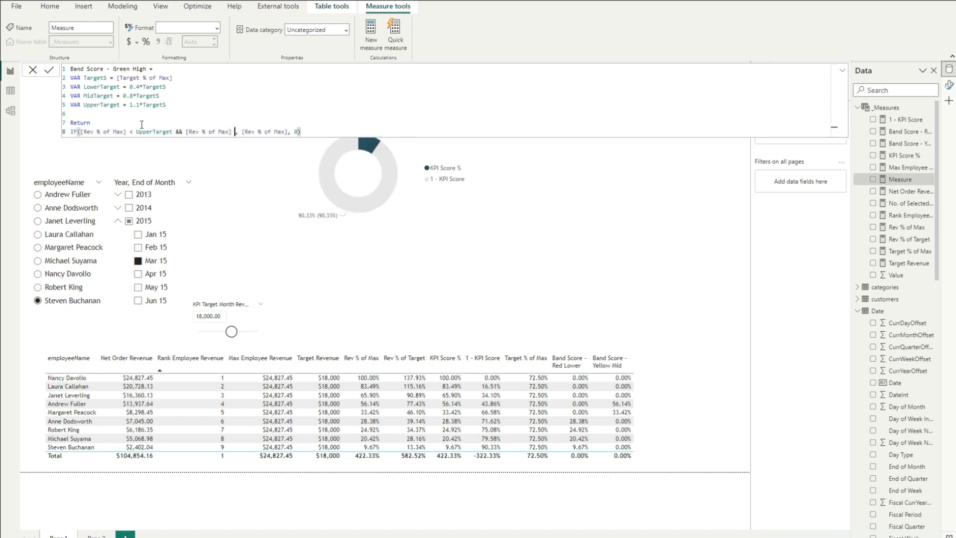
type(">= [Mid")
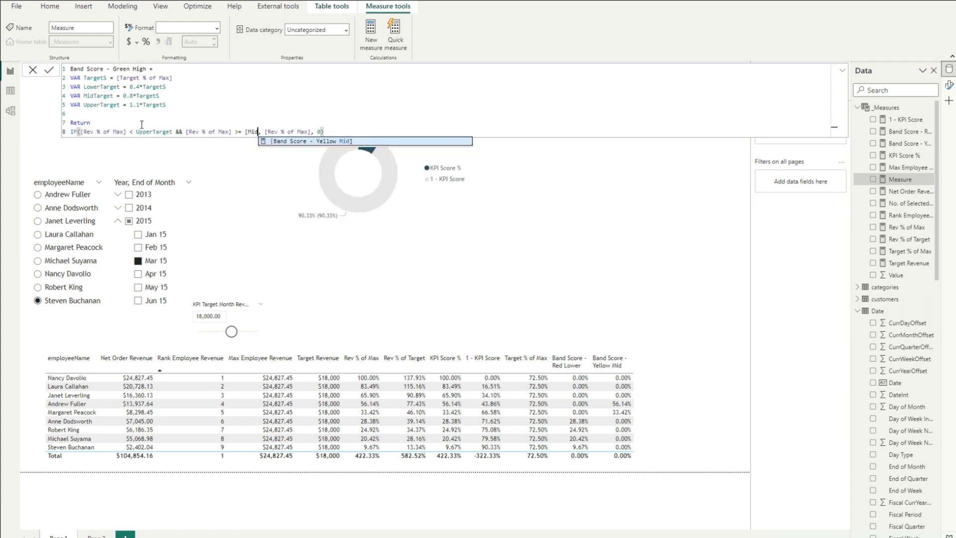
key("BackSpace")
key("BackSpace")
key("BackSpace")
key("BackSpace")
type("Mi")
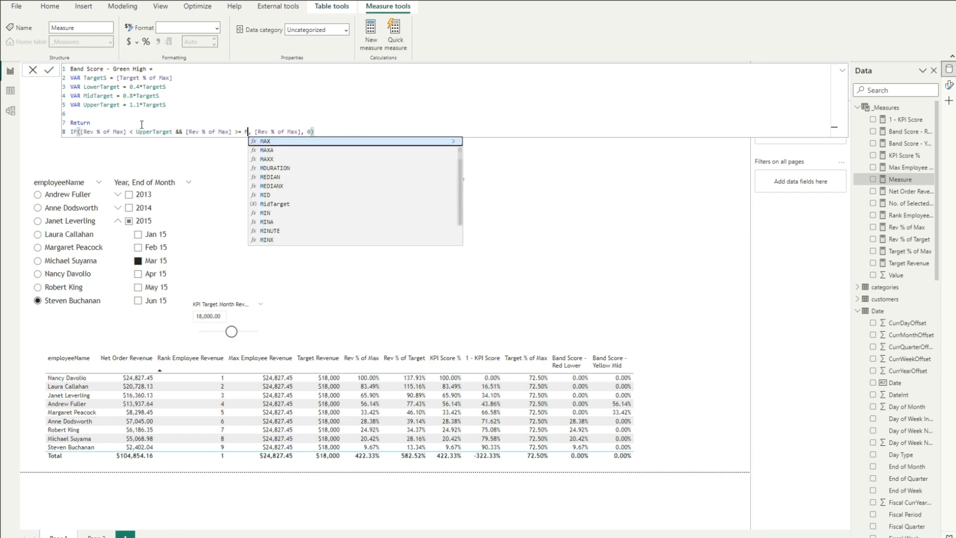
key("Down")
key("Tab")
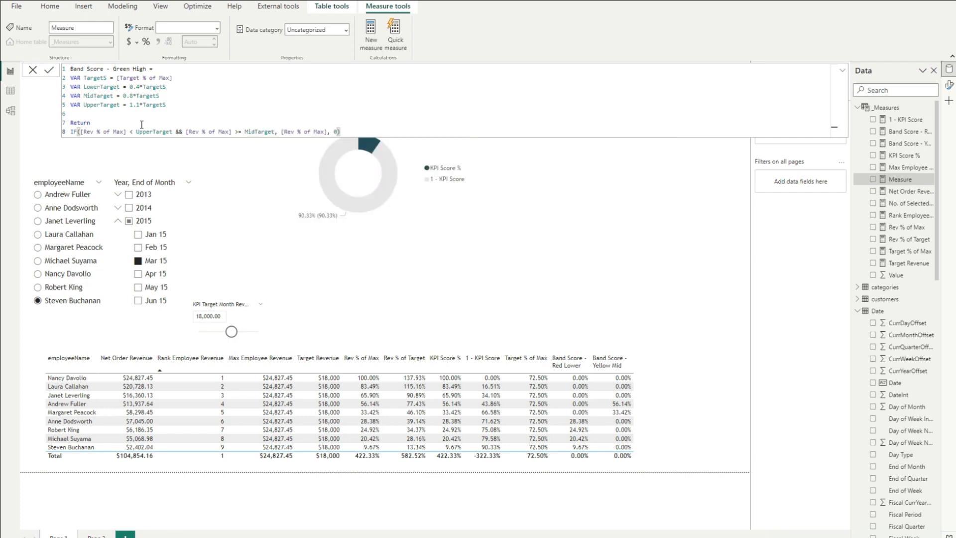
left_click(349, 131)
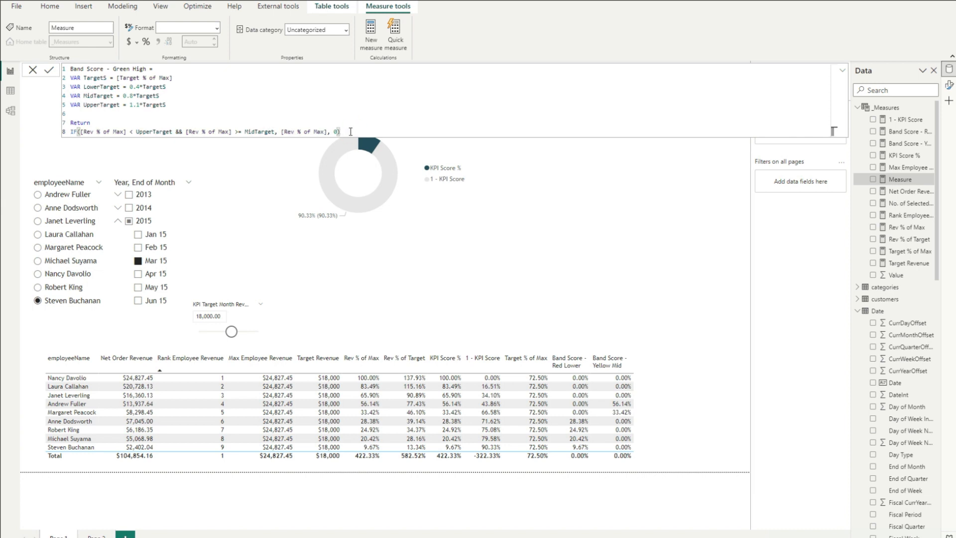
key("Return")
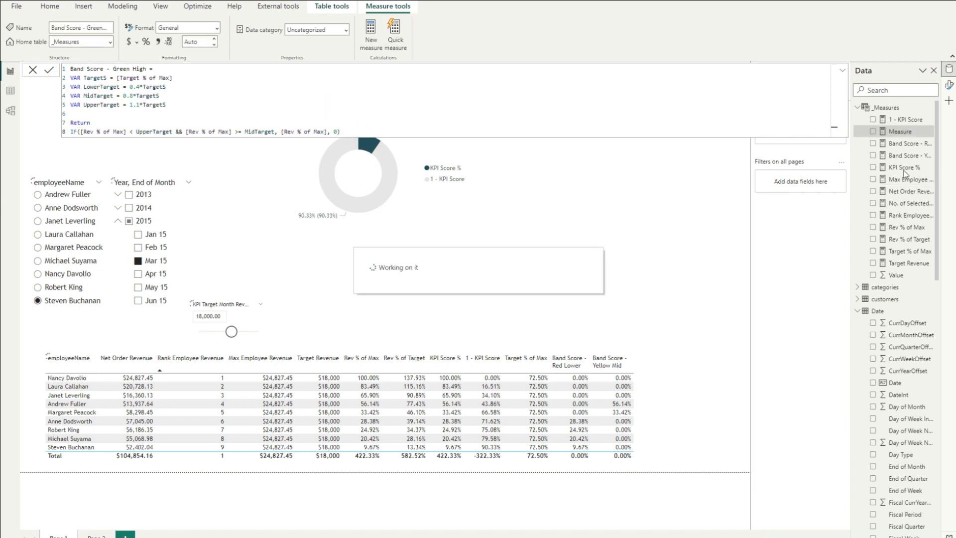
Step: Add Band Score - Green High to the employee table as a narrowed column and format the measure as a percentage
left_click_drag(897, 131, 682, 421)
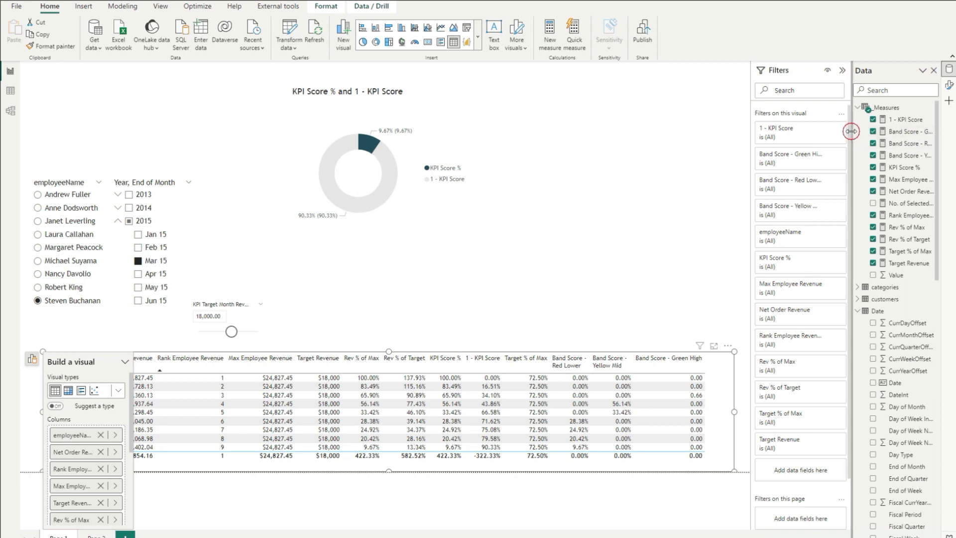
left_click_drag(851, 133, 827, 133)
left_click(891, 131)
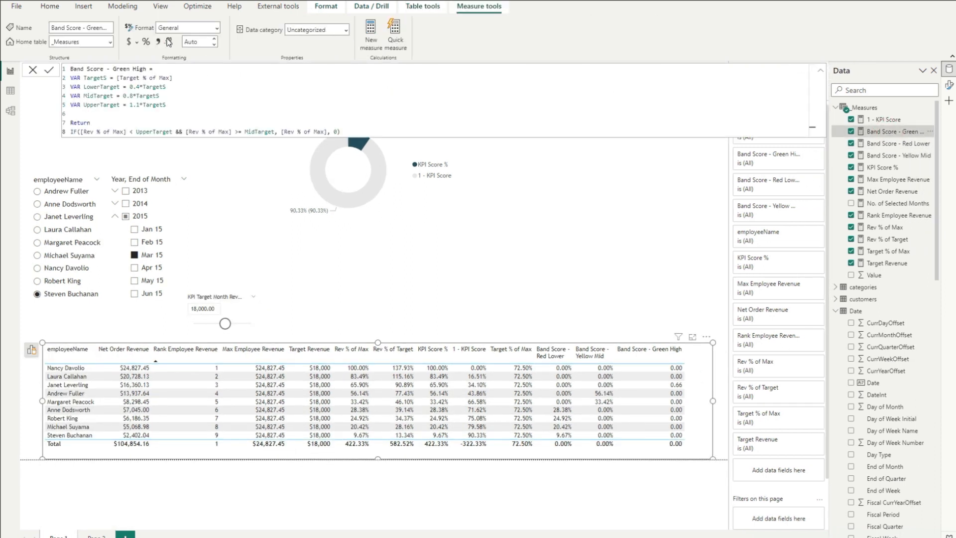
left_click(146, 41)
left_click_drag(685, 358, 651, 359)
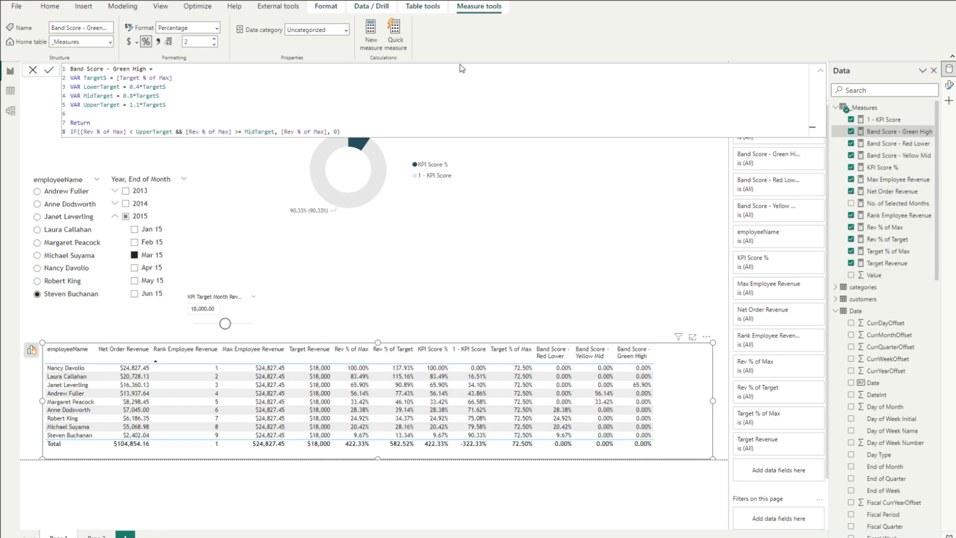
Step: Create another measure from a copy of the Band Score - Red Lower formula, naming it Band Score - Deep Green Upper
left_click(374, 31)
key("ctrl+a")
type("Band Score - Red Lower = VAR TargetS = [Target % of Max] VAR LowerTarget = 0.4*TargetS VAR MidTarget = 0.8*TargetS VAR UpperTarget = 1.1*TargetS  Return IF([Rev % of Max] < LowerTarget, [Rev % of Max], 0)")
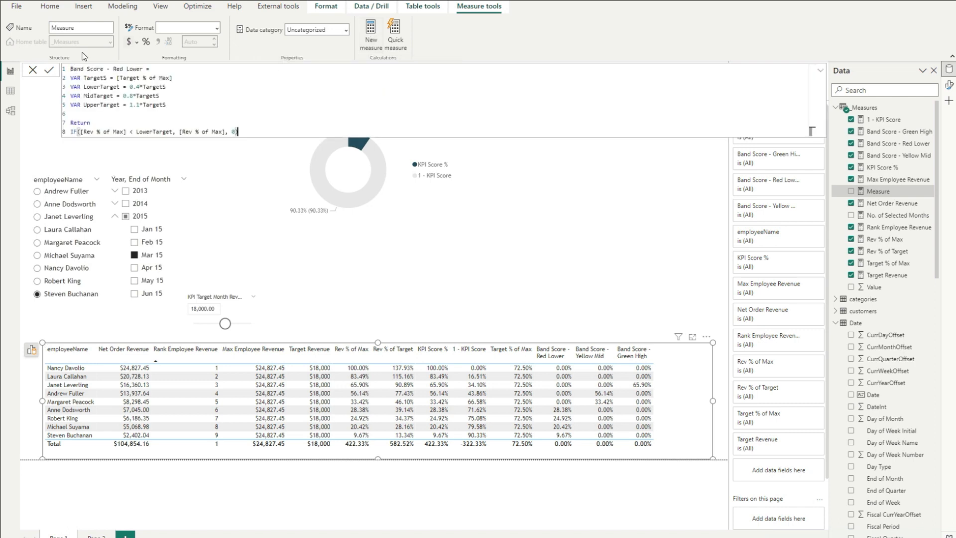
left_click_drag(144, 68, 114, 69)
type("Deep Green Uppe")
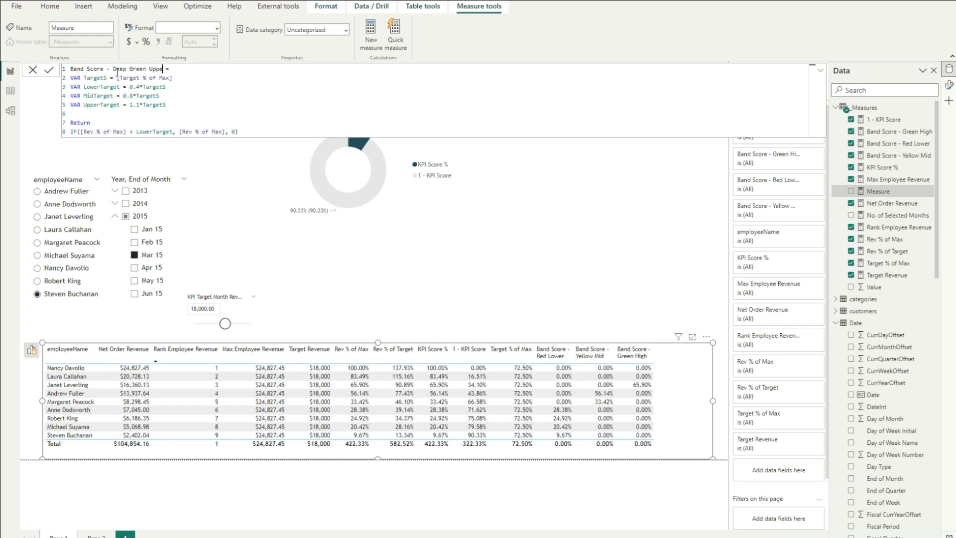
Step: Change the IF condition to [Rev % of Max] >= UpperTarget and commit the Band Score - Deep Green Upper measure
left_click(130, 131)
type(">")
type("=")
key("Delete")
key("Delete")
key("Delete")
key("Delete")
key("Delete")
key("Delete")
type("Upper")
left_click(260, 129)
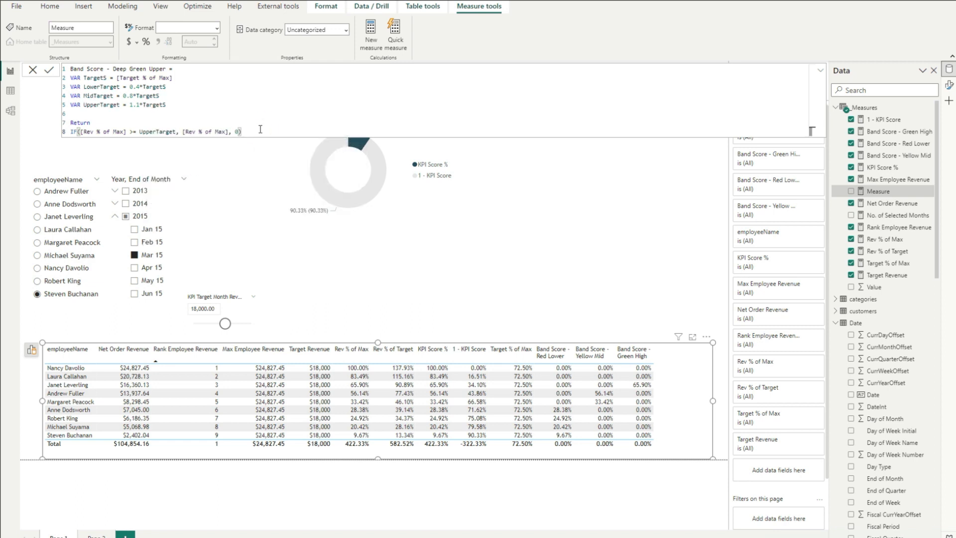
key("Return")
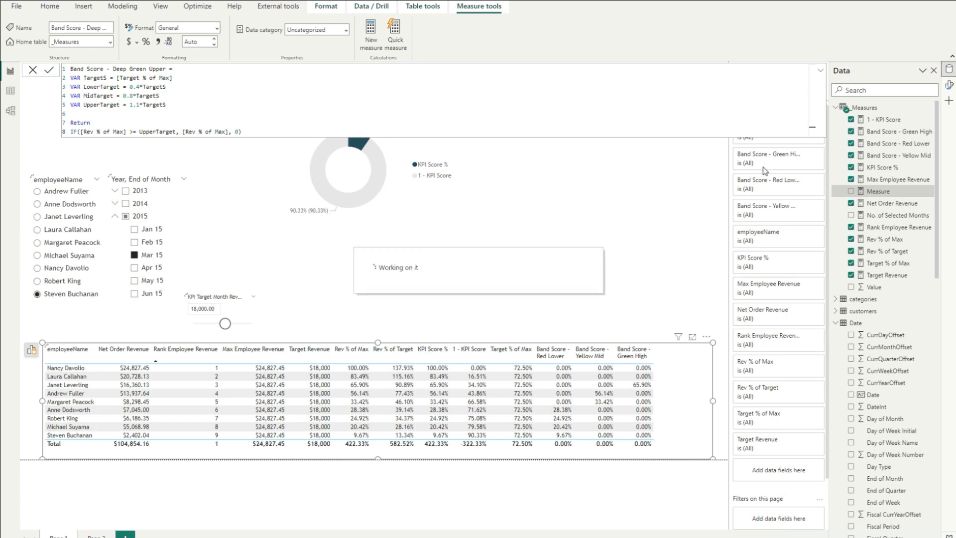
Step: Add Band Score - Deep Green Upper to the employee table as a narrowed column and format the measure as a percentage
left_click_drag(889, 132, 678, 408)
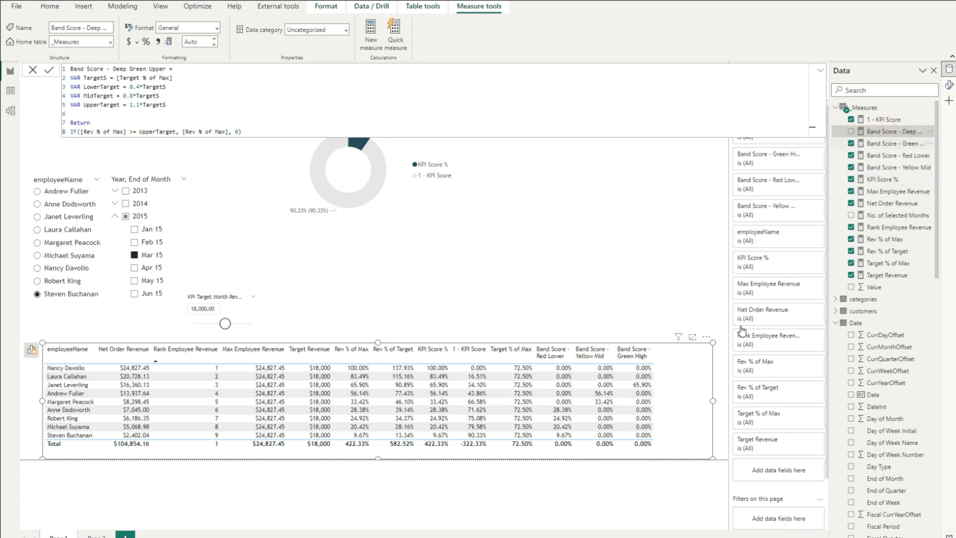
left_click(892, 134)
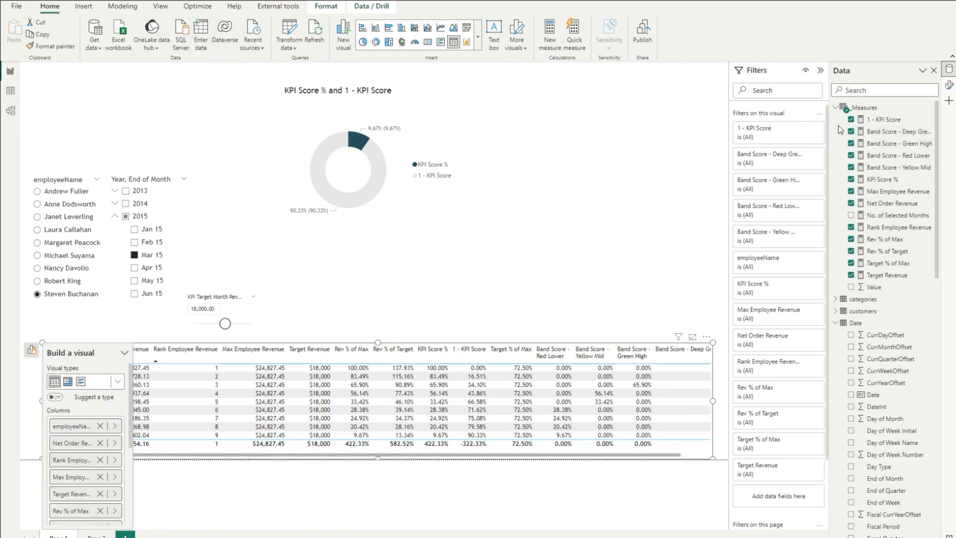
left_click(889, 132)
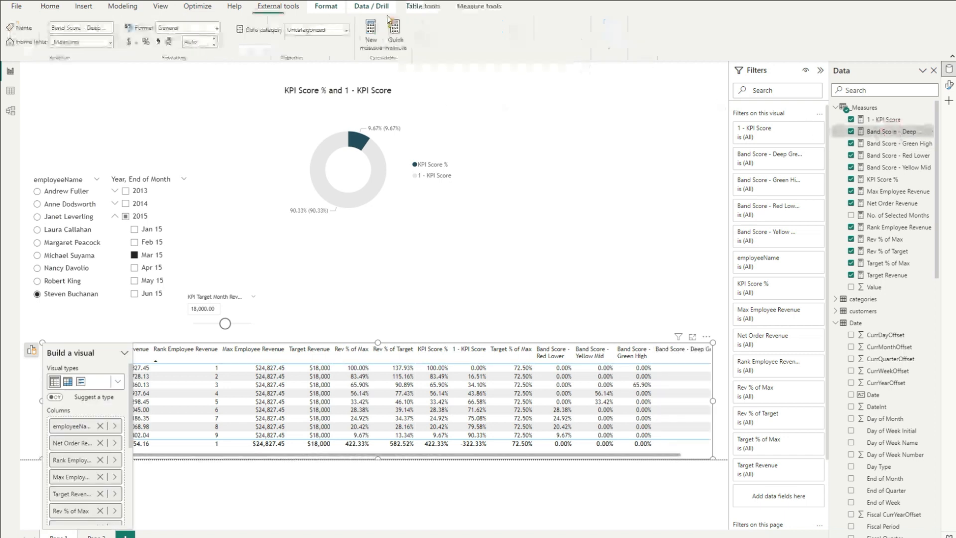
left_click(146, 42)
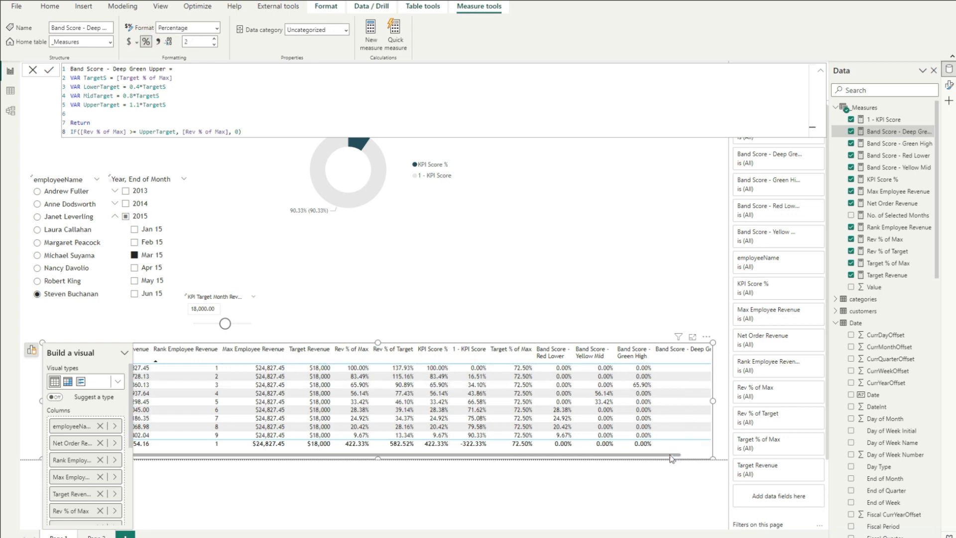
left_click_drag(672, 458, 709, 458)
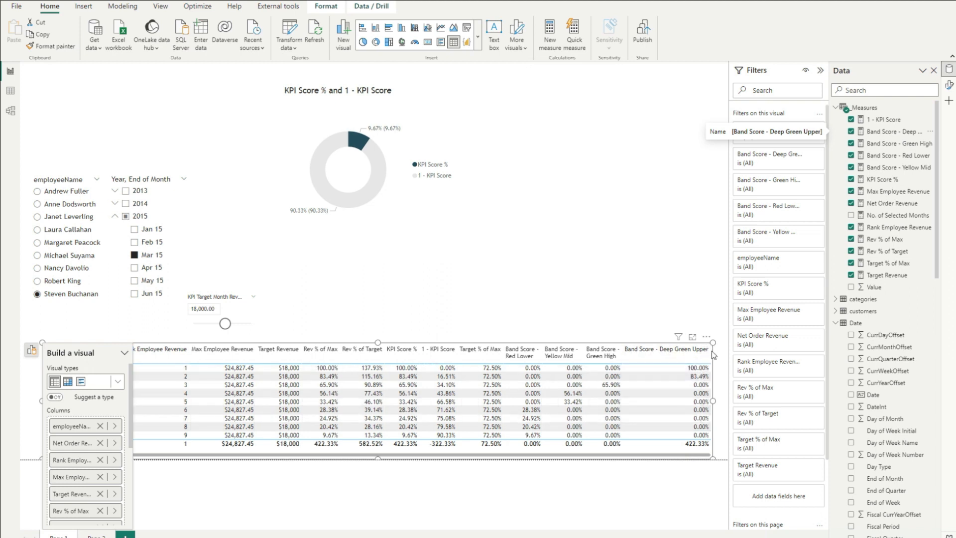
left_click_drag(710, 351, 673, 359)
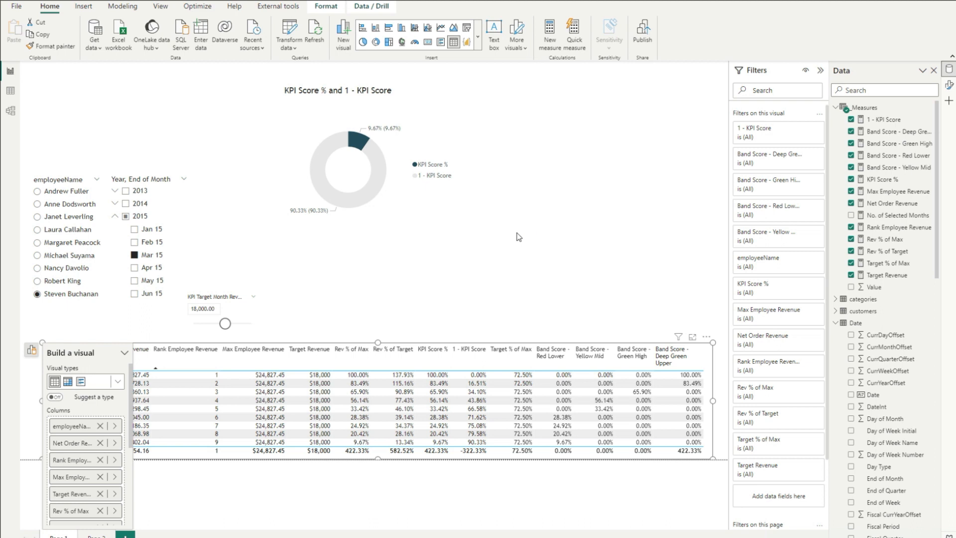
Step: Move the donut chart to the right side of the page and replace KPI Score % with Band Score - Red Lower in its values
left_click_drag(422, 233, 650, 280)
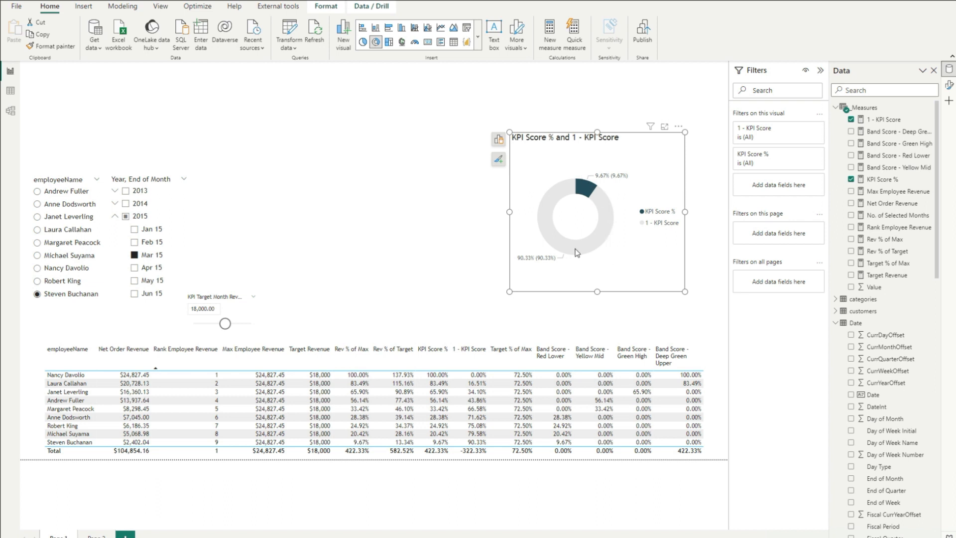
mouse_move(550, 191)
left_click(499, 143)
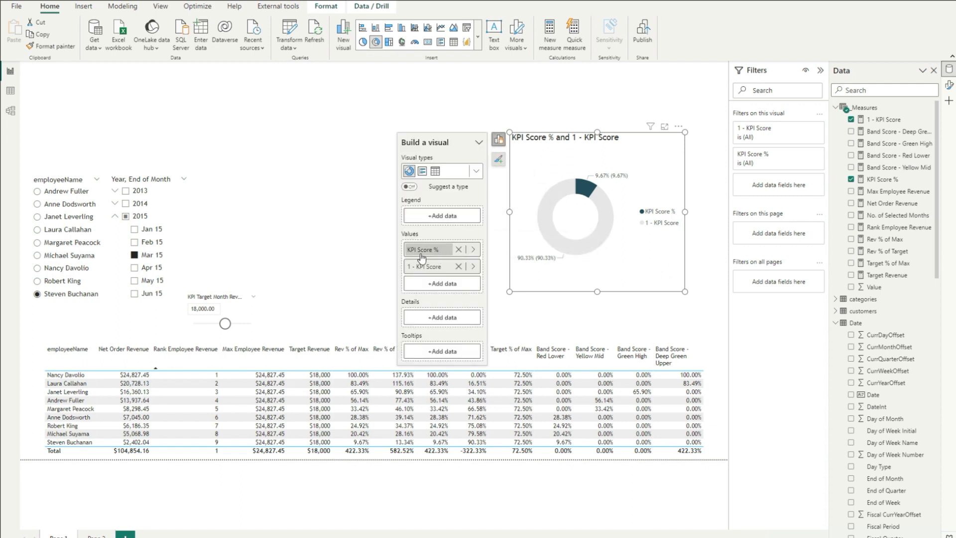
left_click(459, 252)
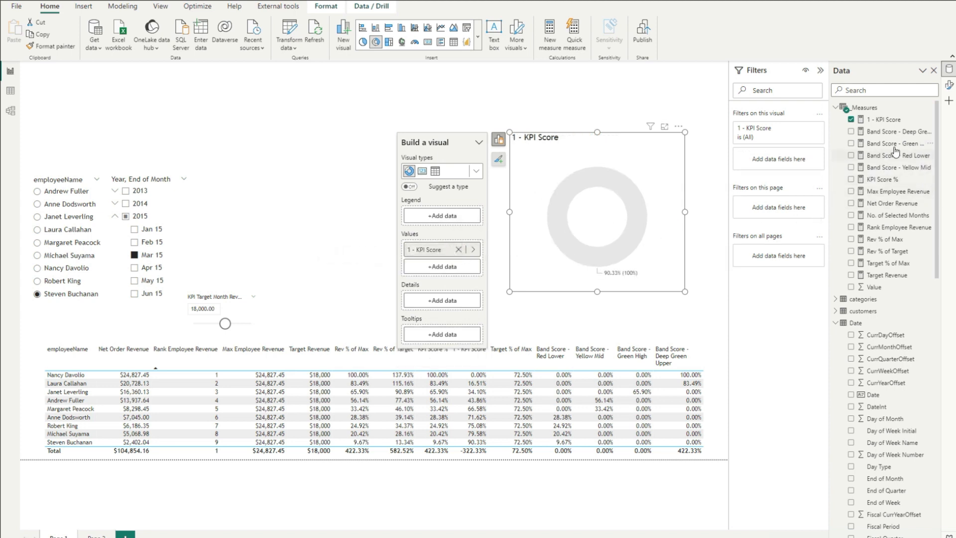
left_click_drag(888, 159, 439, 285)
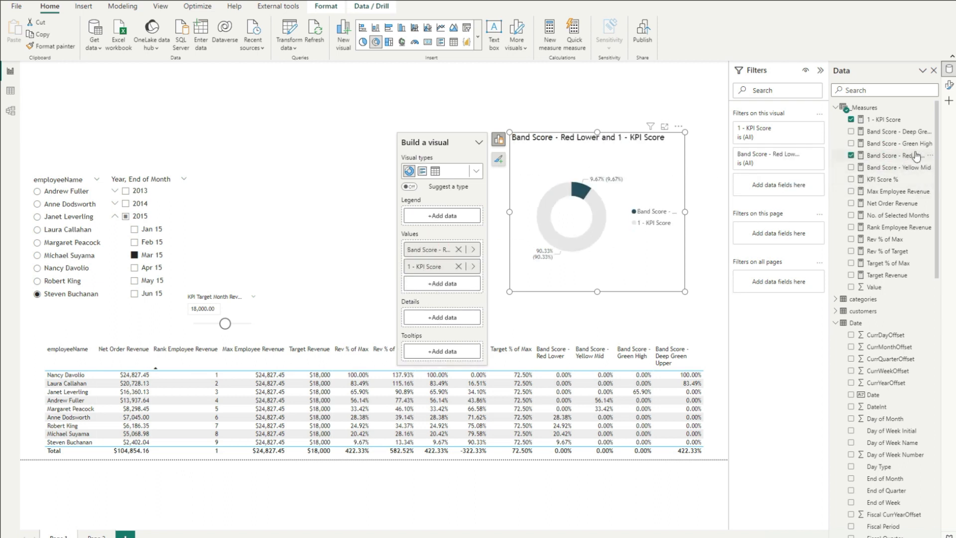
Step: Add Band Score - Yellow Mid, Band Score - Green High and Band Score - Deep Green Upper to the donut chart's values
left_click_drag(903, 167, 458, 263)
left_click_drag(907, 144, 470, 278)
left_click_drag(883, 132, 469, 298)
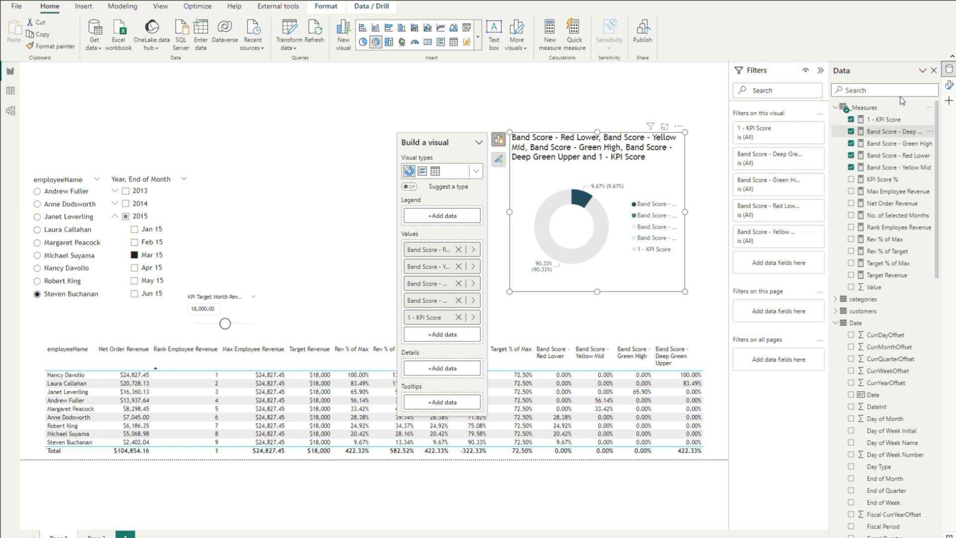
Step: Color the donut slices red for Red Lower, yellow for Yellow Mid, medium teal for Green High and dark teal for Deep Green Upper
left_click(949, 85)
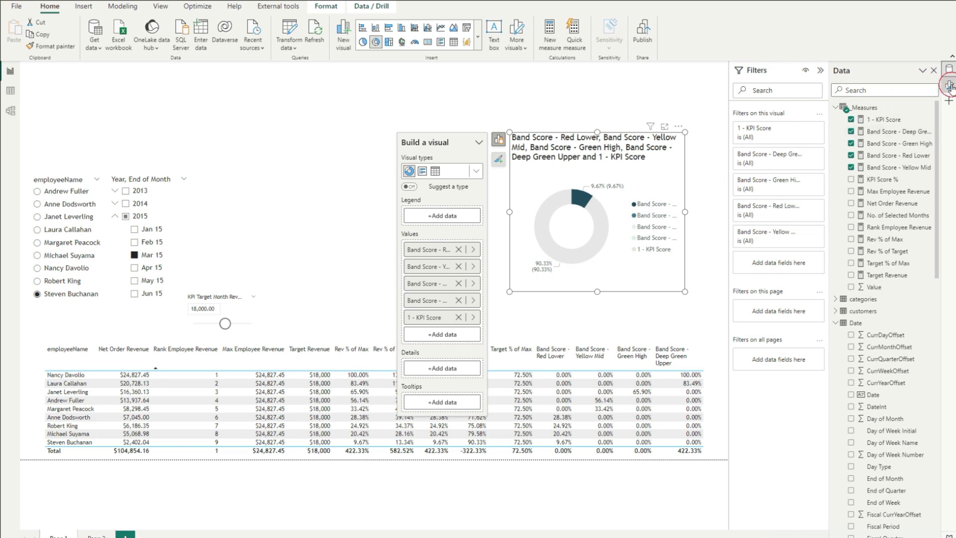
left_click(870, 194)
left_click(874, 218)
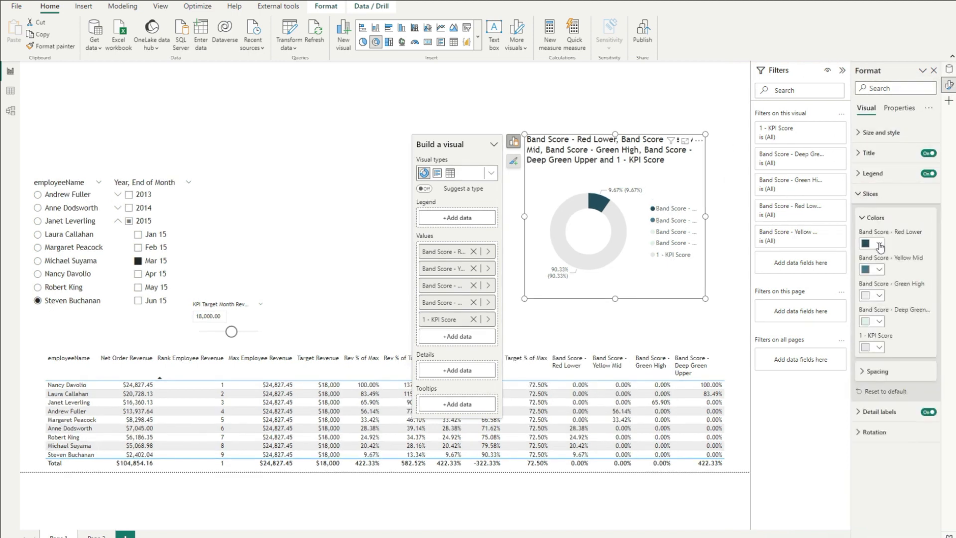
left_click(879, 244)
left_click(906, 273)
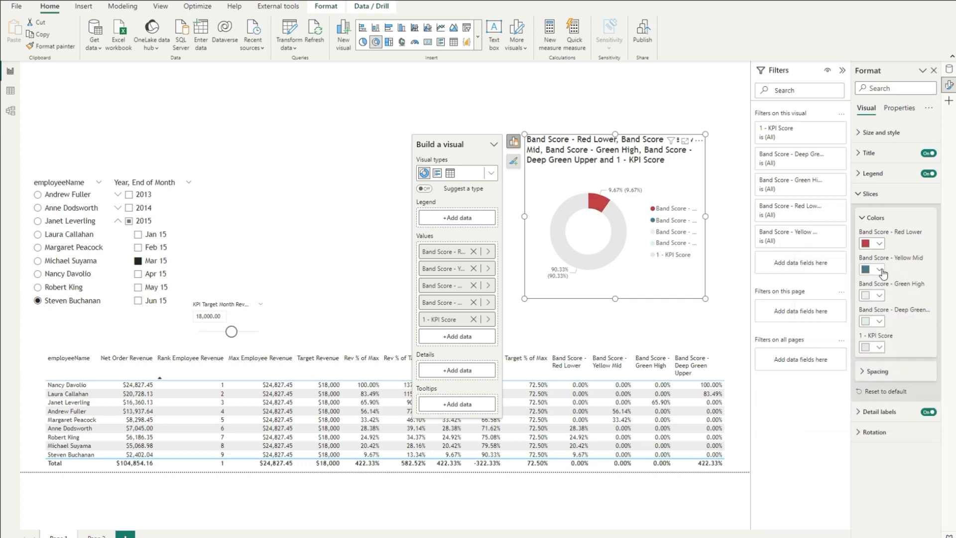
left_click(880, 269)
left_click(893, 299)
left_click(880, 296)
left_click(849, 329)
left_click(879, 321)
left_click(835, 353)
left_click(733, 255)
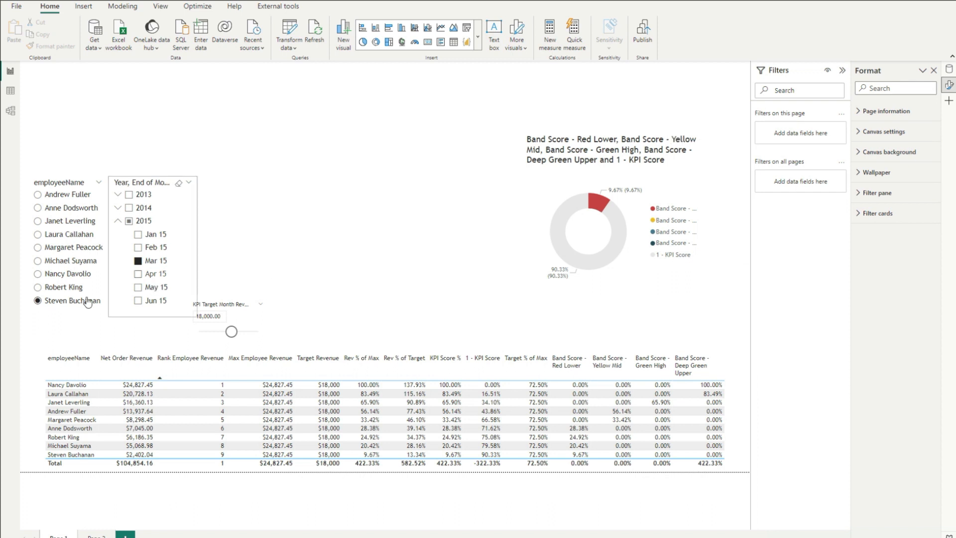
Step: Select the other employees one after another in the employeeName slicer to check the donut chart's band colors and scores
left_click(60, 287)
left_click(59, 273)
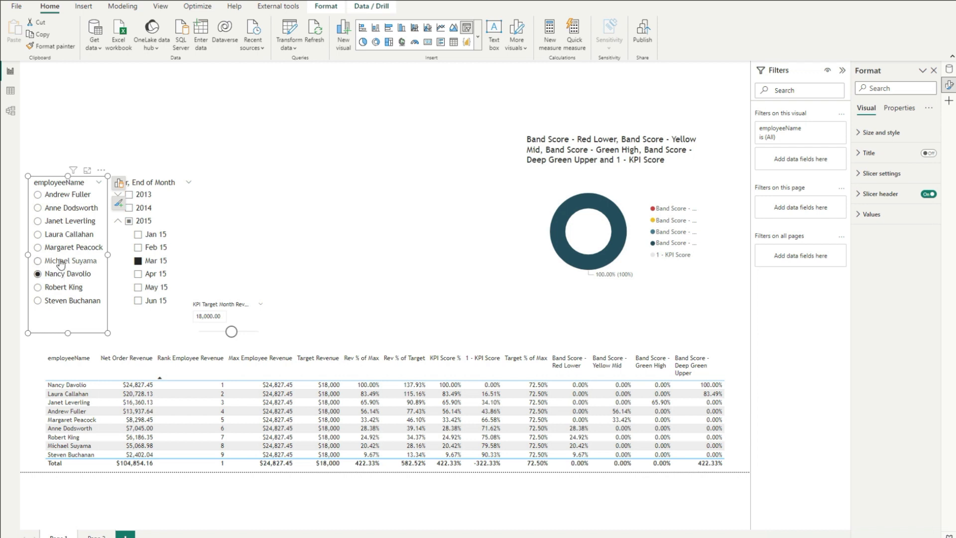
left_click(61, 262)
left_click(62, 247)
left_click(63, 235)
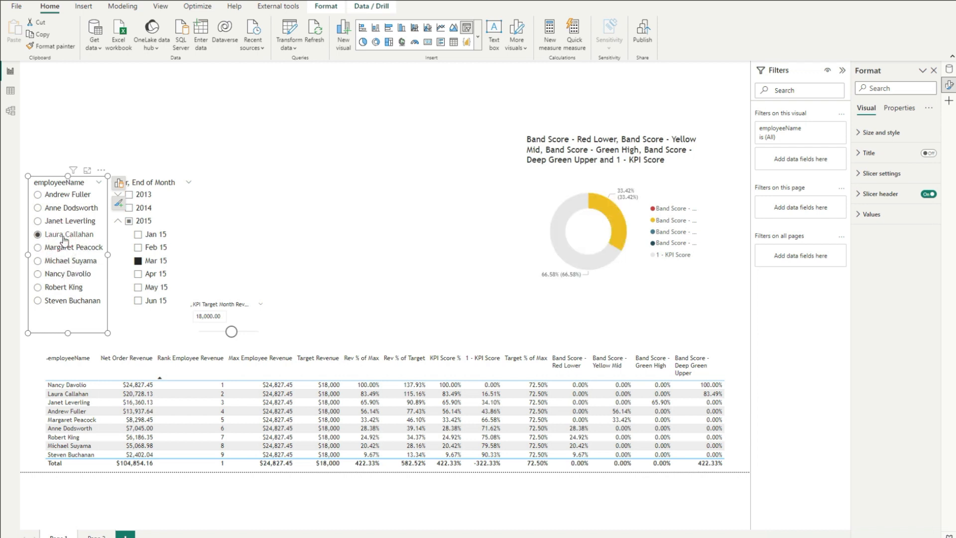
left_click(64, 222)
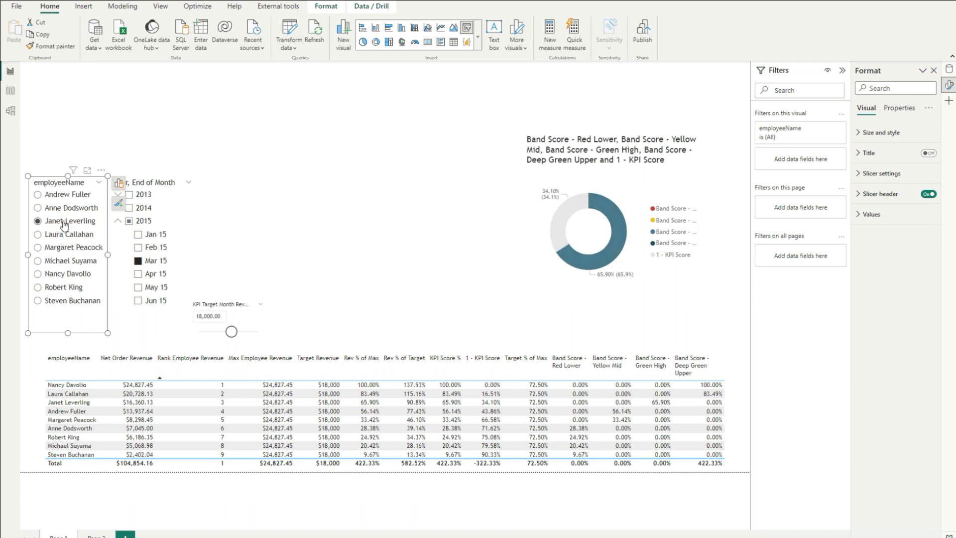
left_click(62, 209)
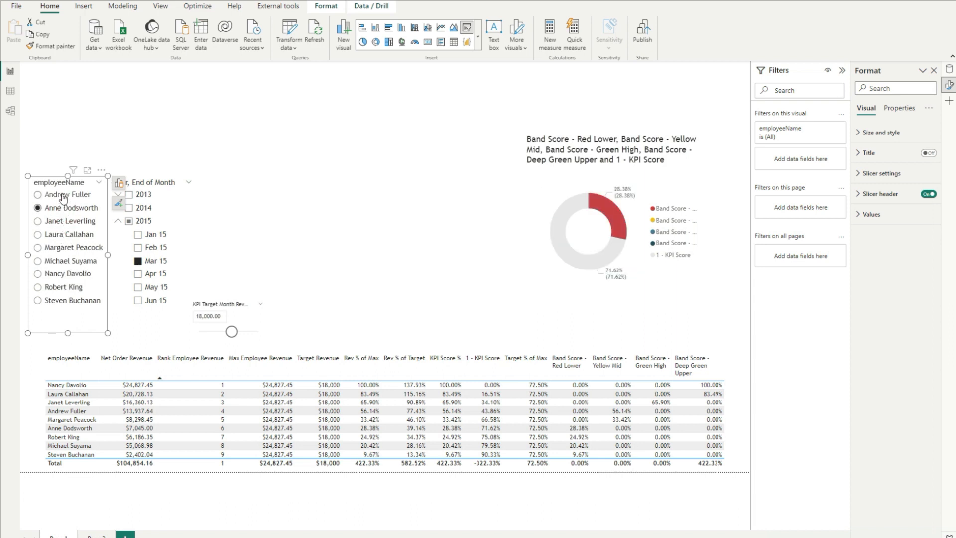
left_click(62, 195)
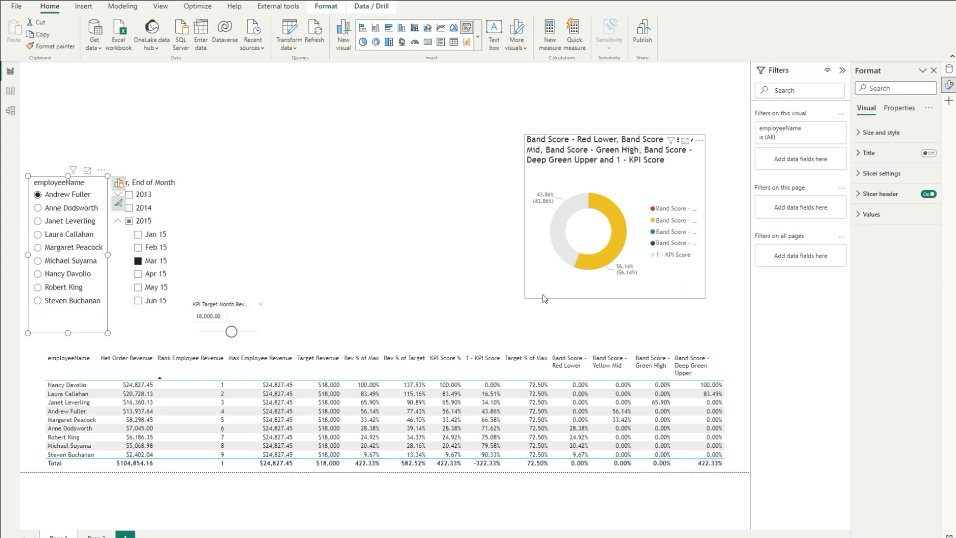
Step: Enlarge the donut chart and move it higher and closer to the middle of the page
left_click_drag(524, 298, 472, 312)
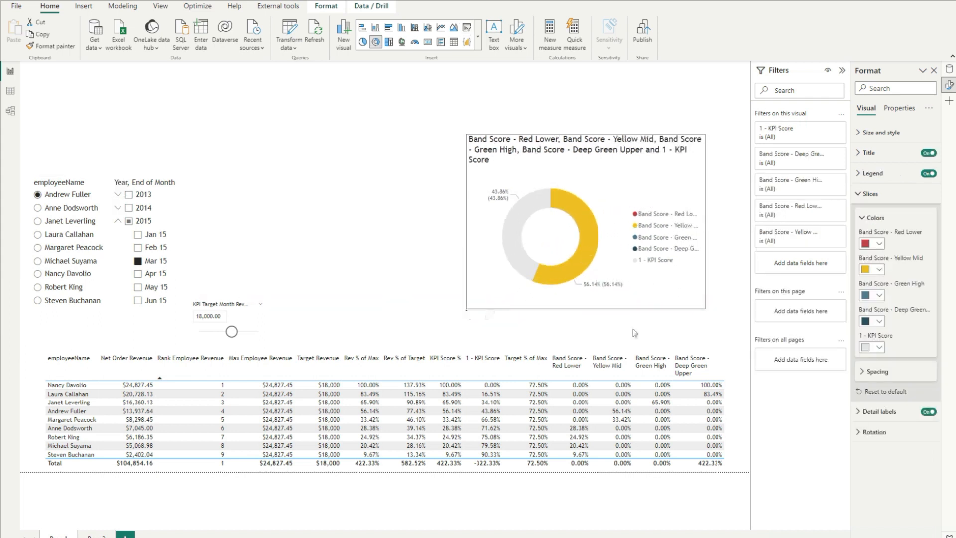
left_click(455, 142)
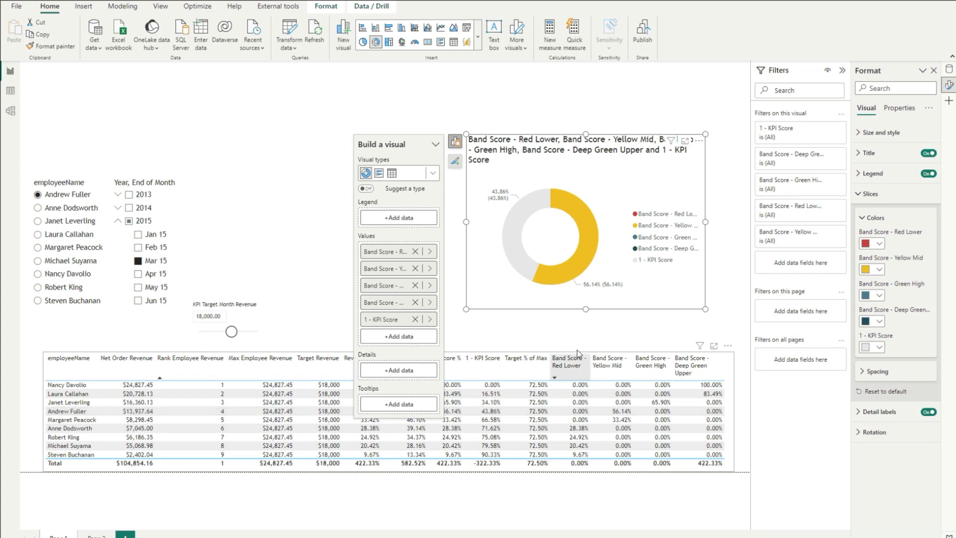
key("Escape")
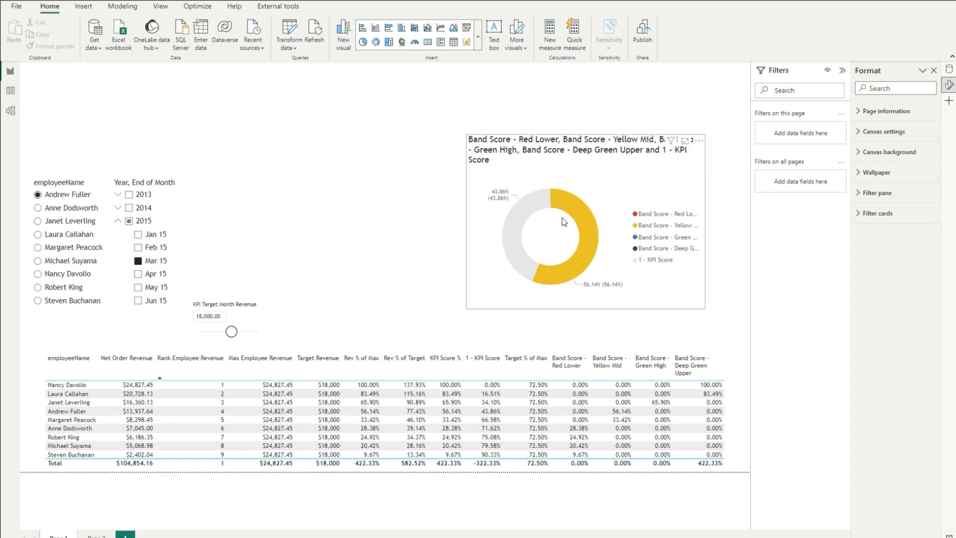
left_click_drag(652, 282, 617, 288)
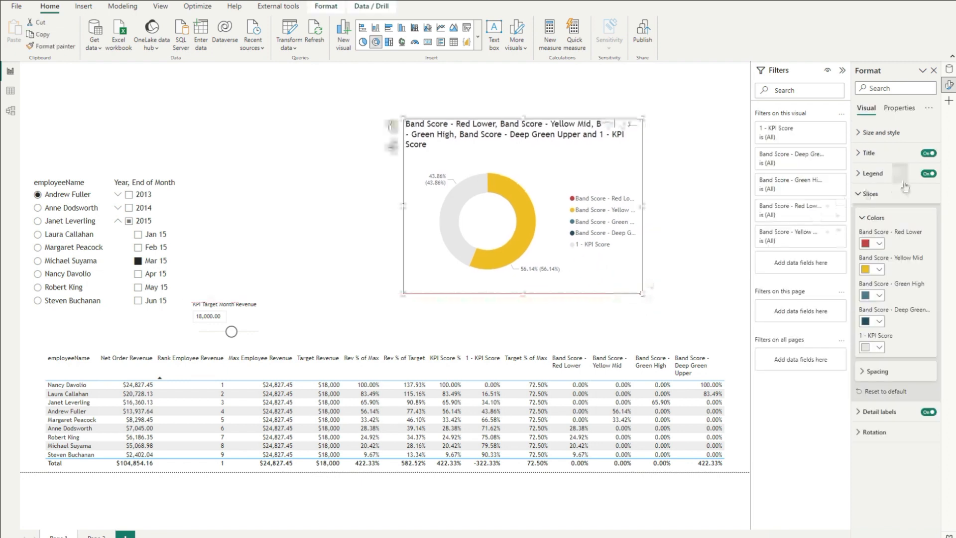
Step: Turn off the donut chart's legend and detail labels
left_click(927, 173)
left_click(928, 412)
left_click(867, 413)
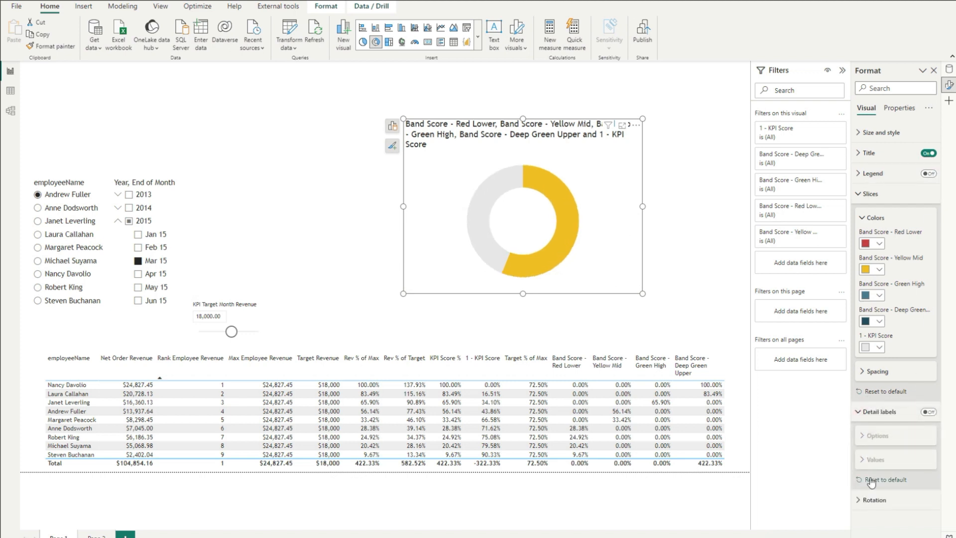
left_click(885, 412)
Step: Set the donut's inner radius to 75%, then shift the chart toward the slicers and narrow it
left_click(877, 371)
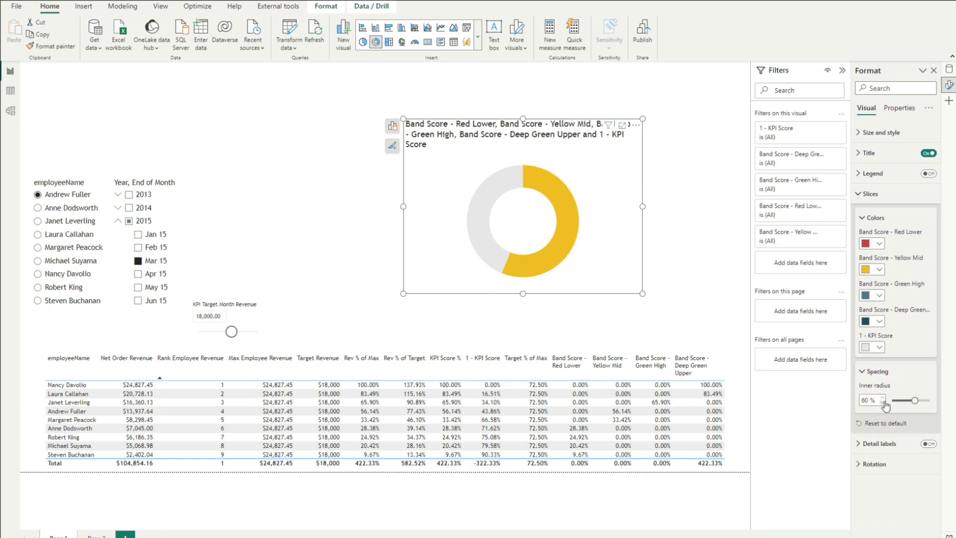
left_click(866, 401)
type("75")
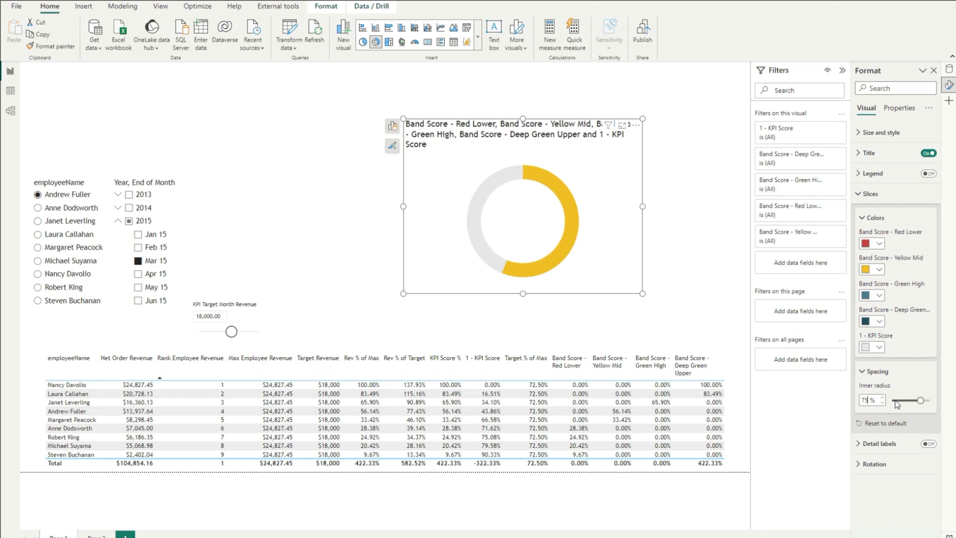
left_click_drag(598, 262, 561, 249)
left_click_drag(596, 196, 577, 196)
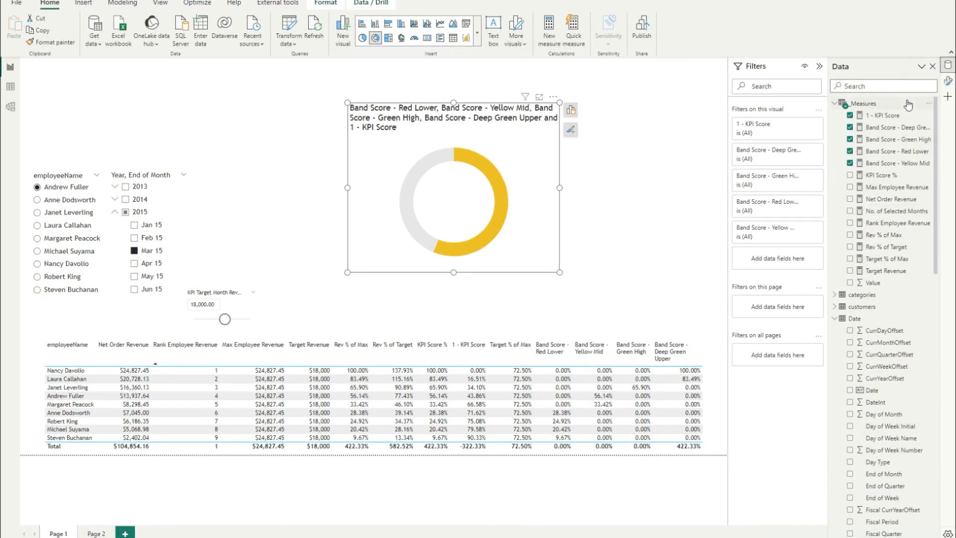
Step: Create a new measure named Title KPI in the _Measures table
left_click(863, 104)
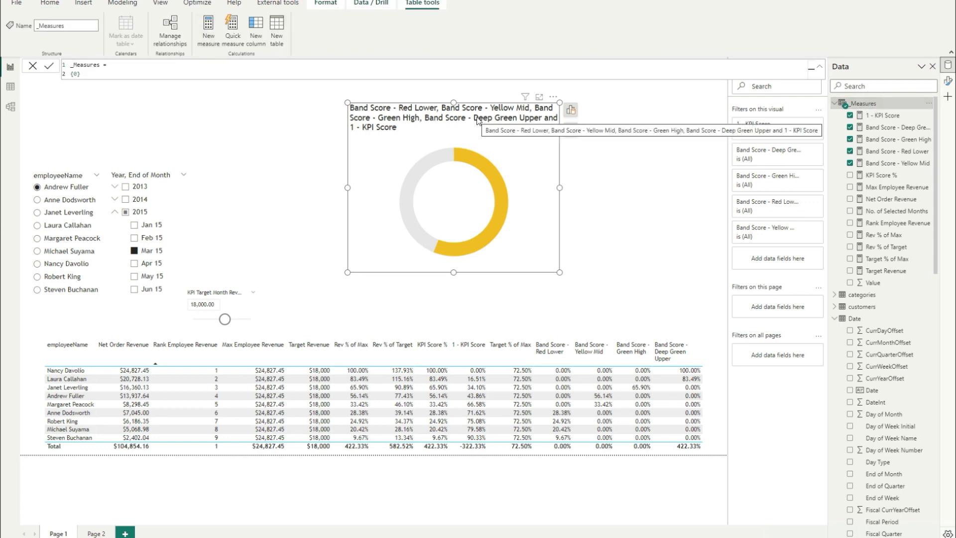
left_click(209, 29)
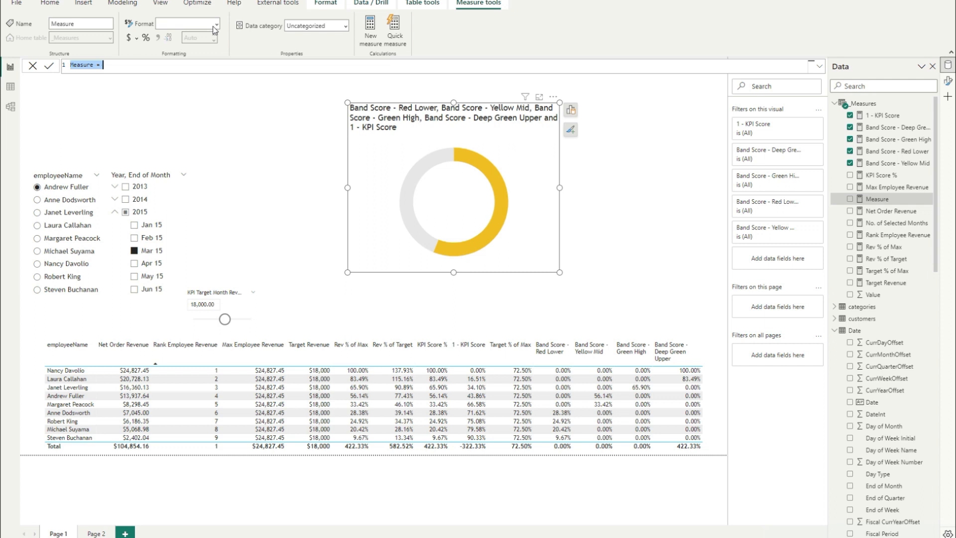
type("T")
type("itle KPI =")
key("shift+Return")
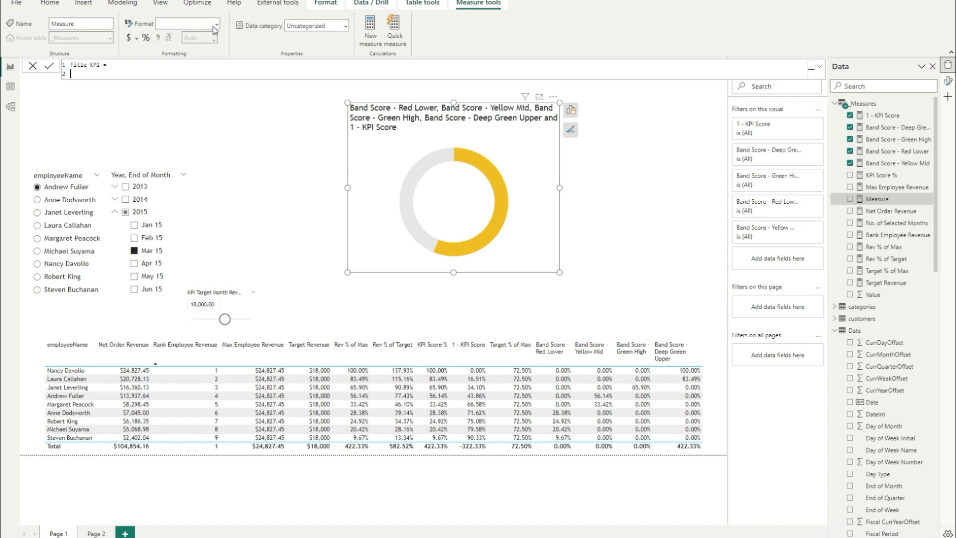
Step: Begin the Title KPI formula with FORMAT(SELECTEDVALUE(employees[employeeName]), "text") & " | " &
type("FOR")
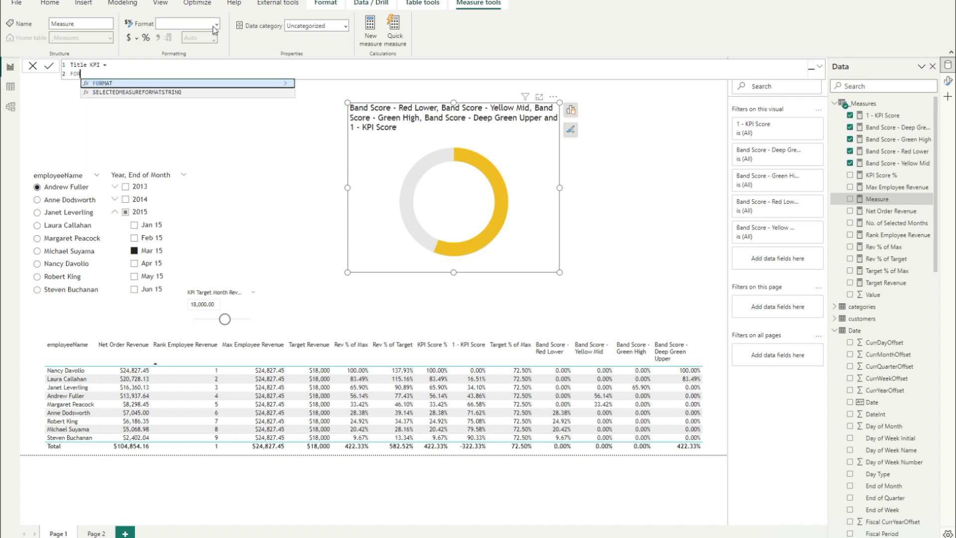
key("Tab")
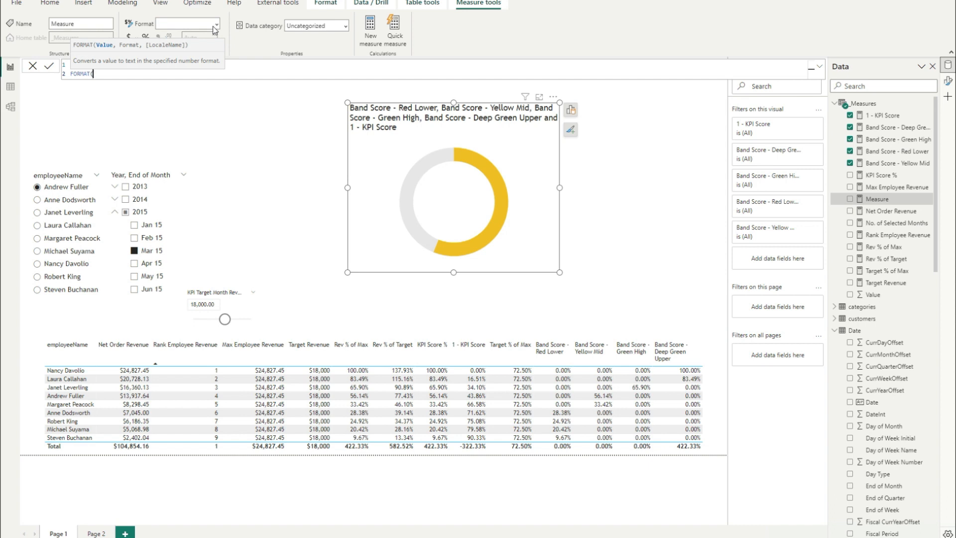
type("SELEC")
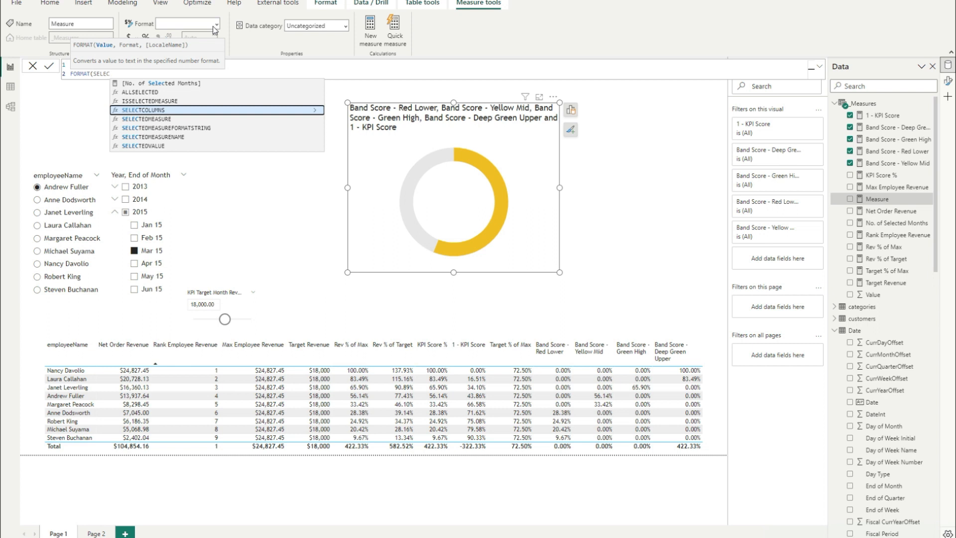
key("Down")
key("Down")
key("Down")
key("Down")
key("Tab")
type("empl")
key("Down")
key("Down")
key("Down")
key("Down")
key("Tab")
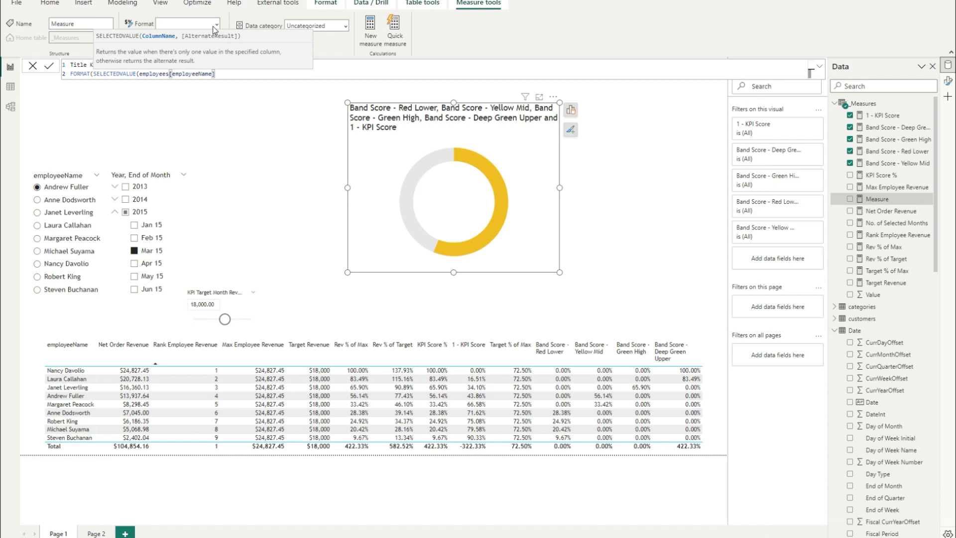
type(")")
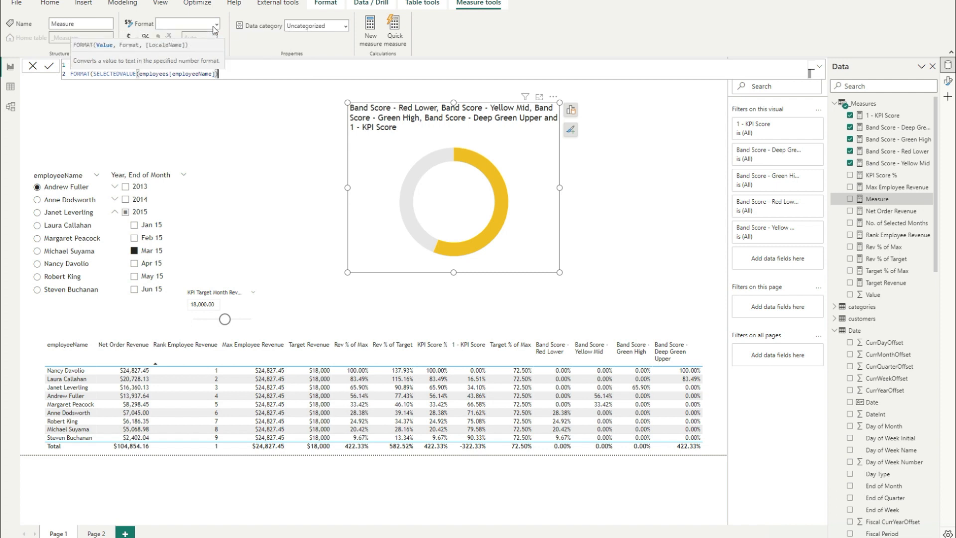
type(", \"text\") & \" | \" &")
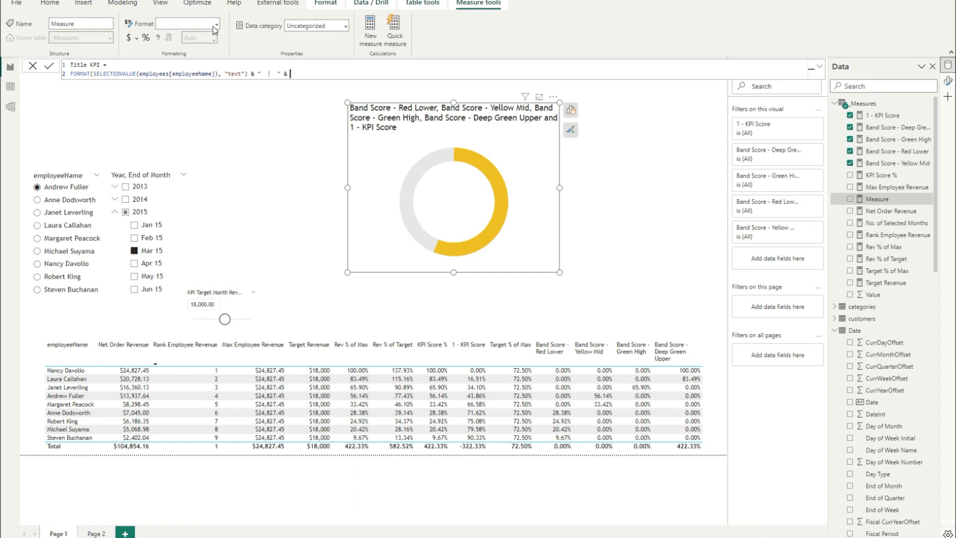
Step: Append "Rank: #" & FORMAT([Rank Employee Revenue], "0") to the Title KPI formula and commit the measure
type("Rank")
type("Form")
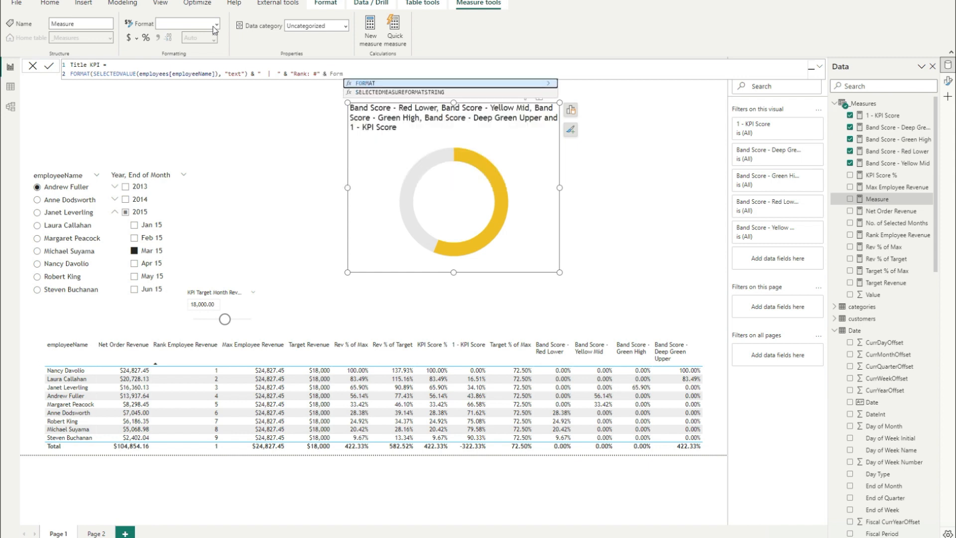
key("Tab")
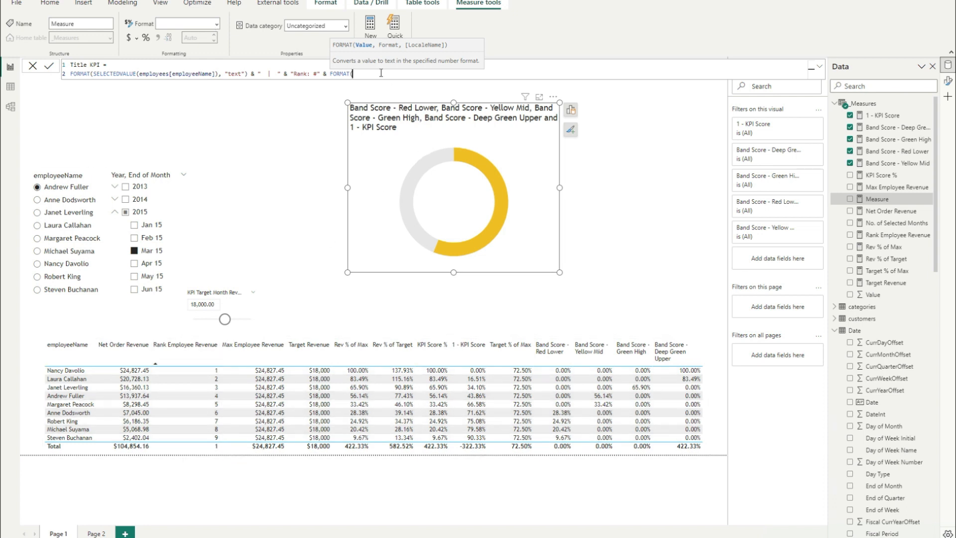
type("[Rank Employee Revenue]")
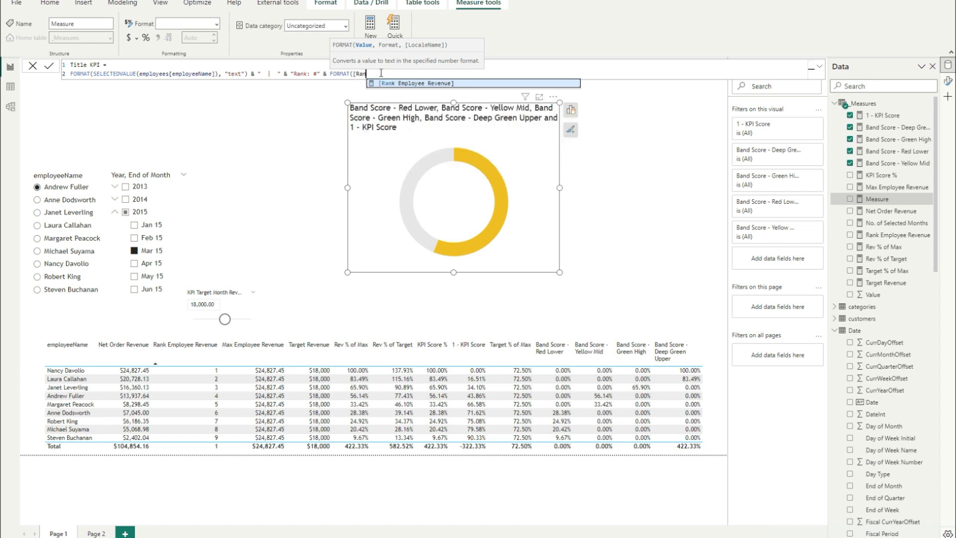
key("Tab")
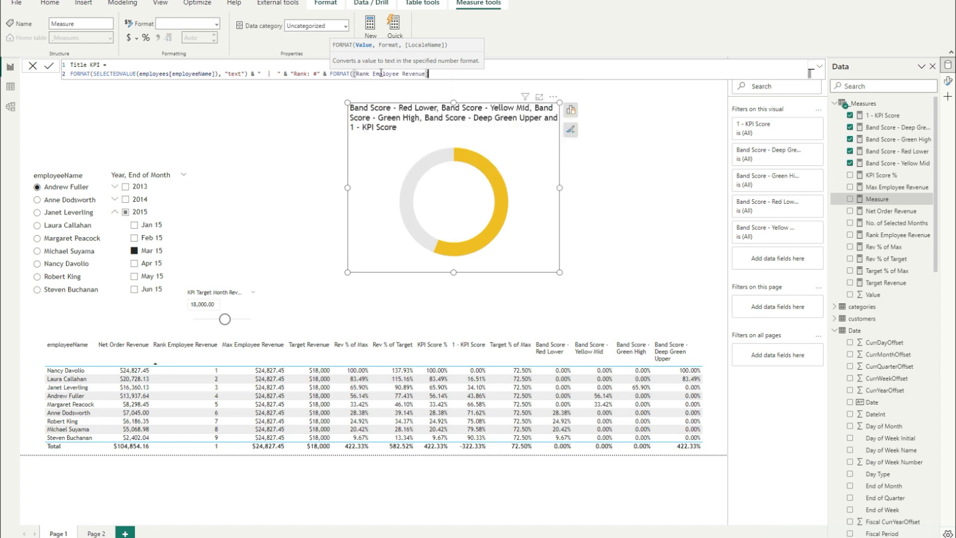
type(", \"0\")")
key("Return")
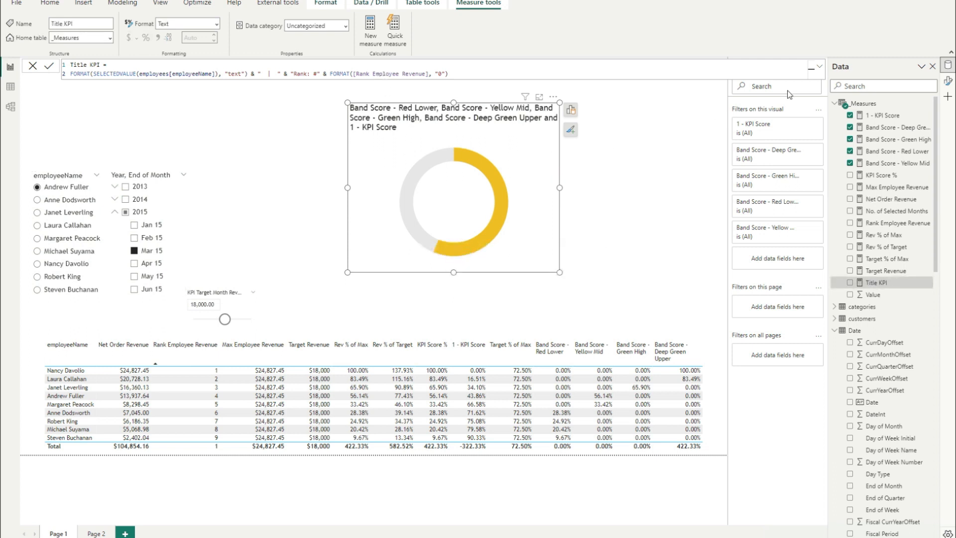
Step: Base the donut chart's title text on the Title KPI measure as a field value, then narrow the chart slightly
left_click(948, 80)
left_click(869, 150)
left_click(925, 199)
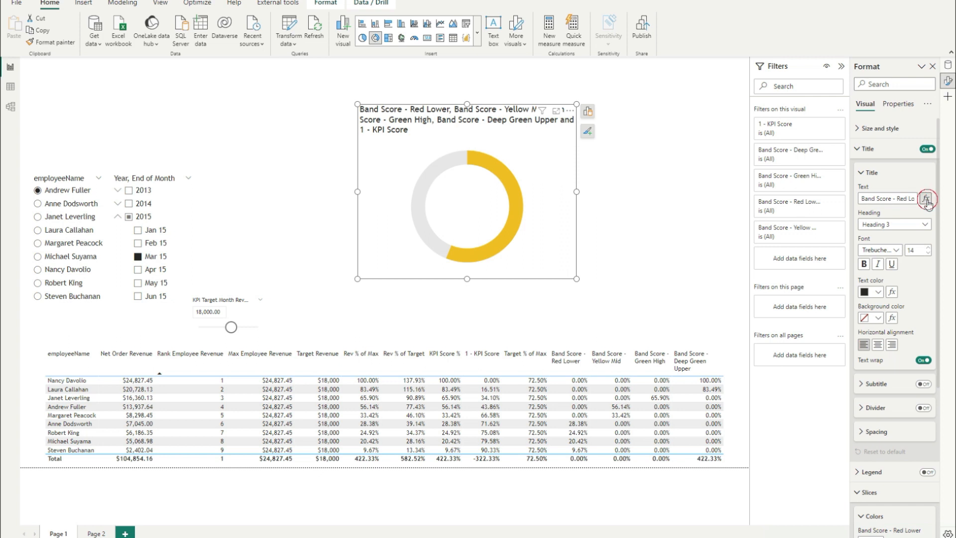
left_click(335, 198)
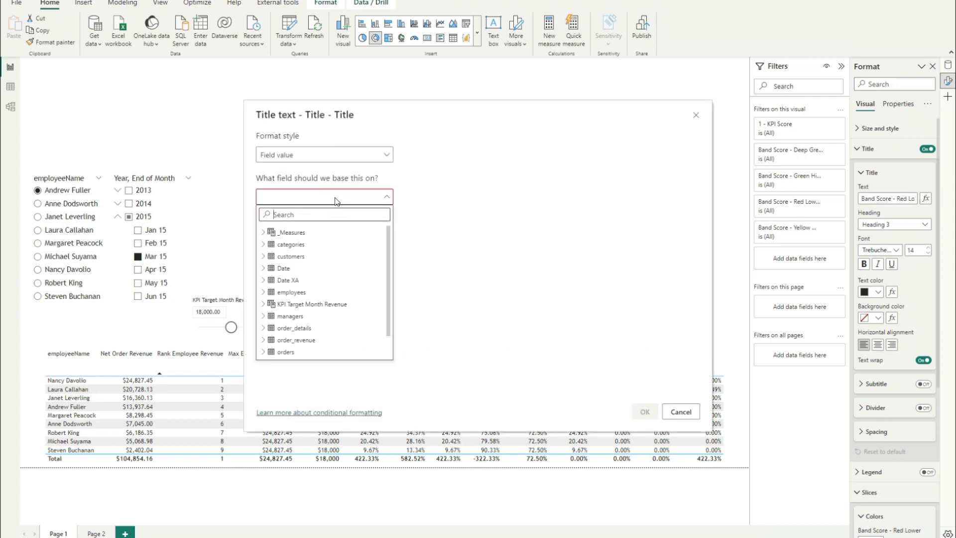
type("ti")
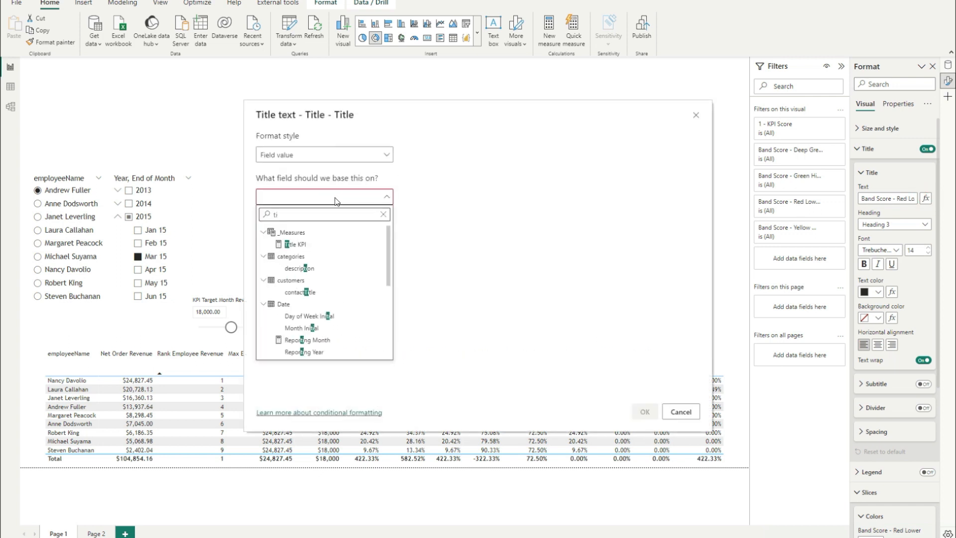
left_click(312, 244)
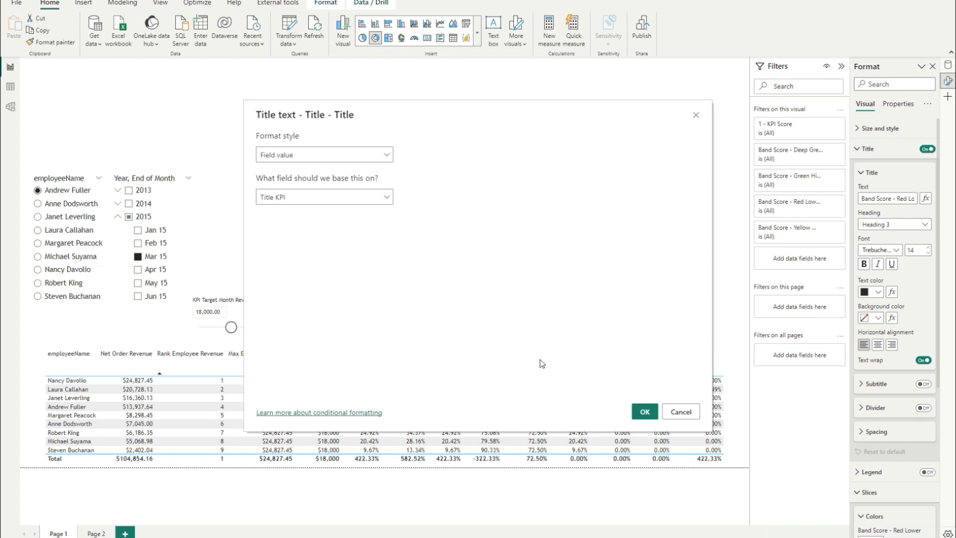
left_click(642, 411)
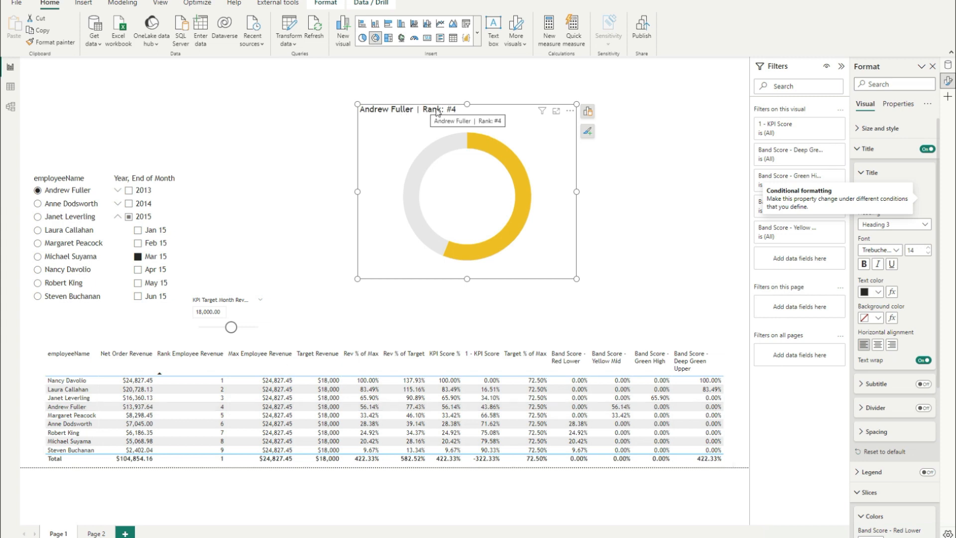
left_click_drag(576, 192, 543, 196)
left_click(864, 149)
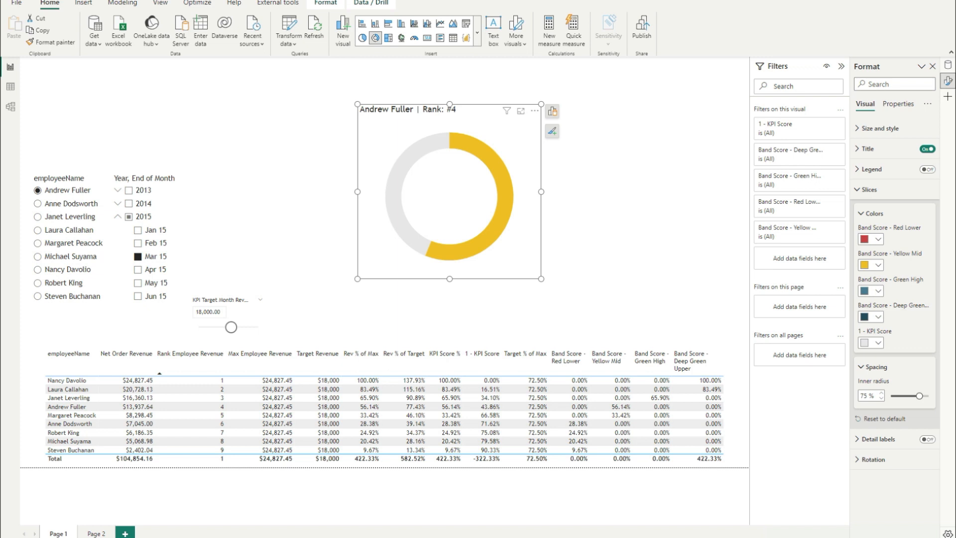
Step: Create a new measure named Subtitle - KPI - Multi Line
left_click(550, 26)
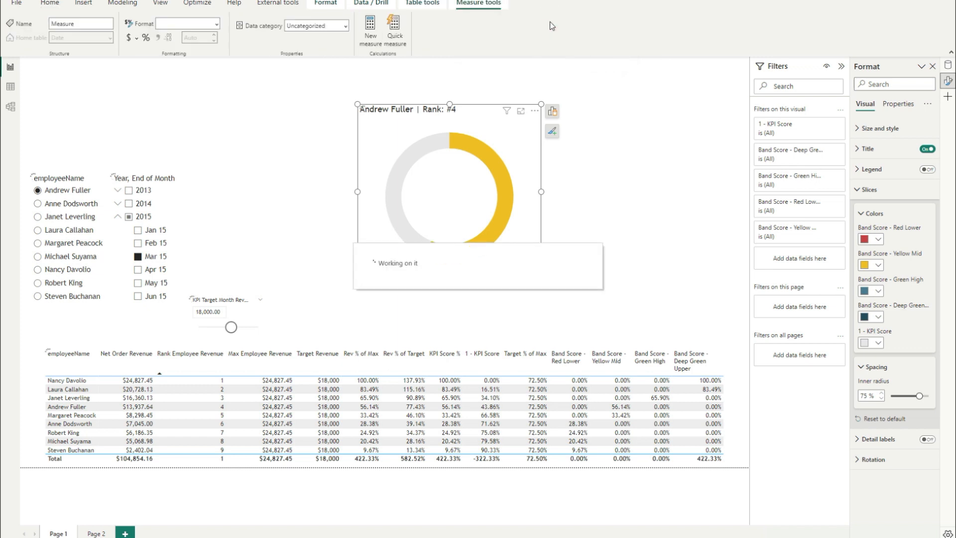
type("Subtitle")
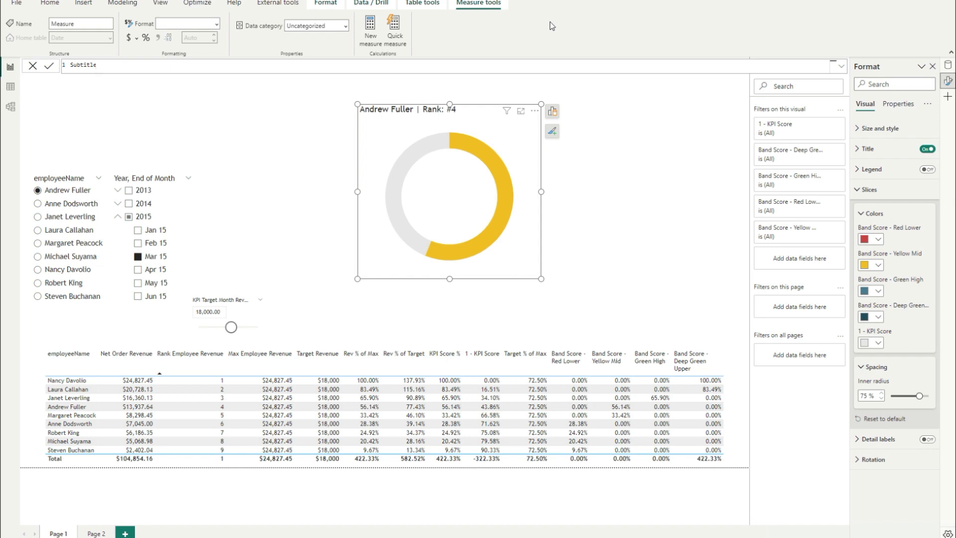
type("- KPI - ")
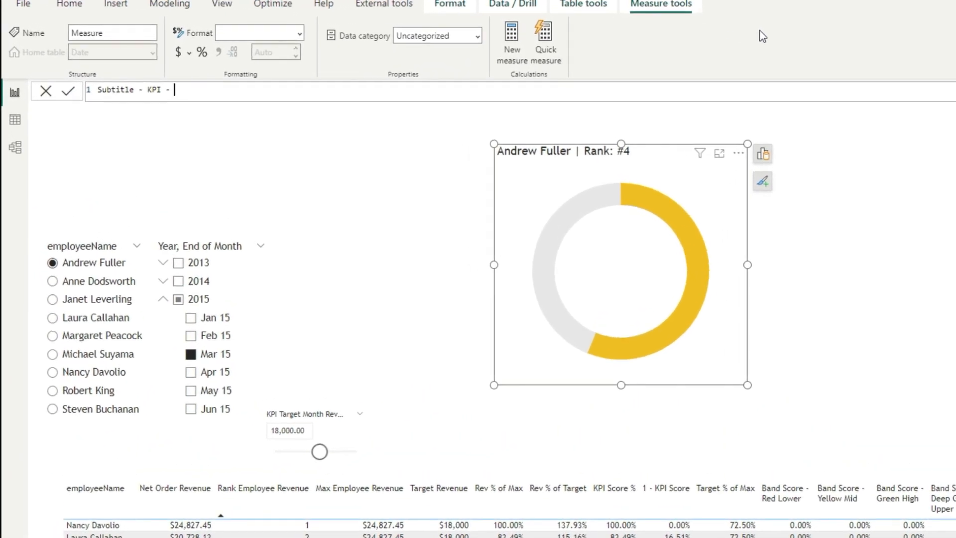
type("Mult")
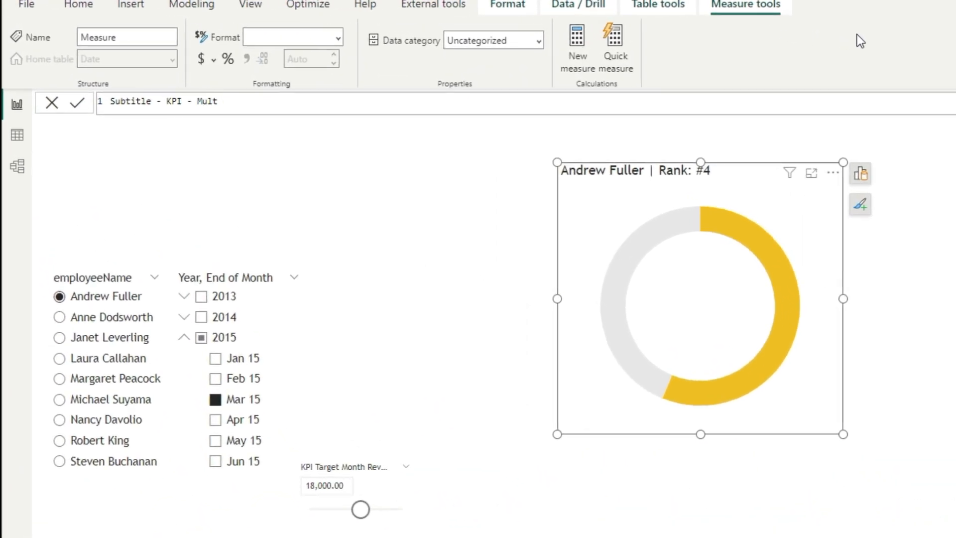
type("i Line =")
key("shift+Return")
Step: Declare the variable TargetRev = [Target Revenue] in the subtitle measure and add a Return line beneath it
type("VAR")
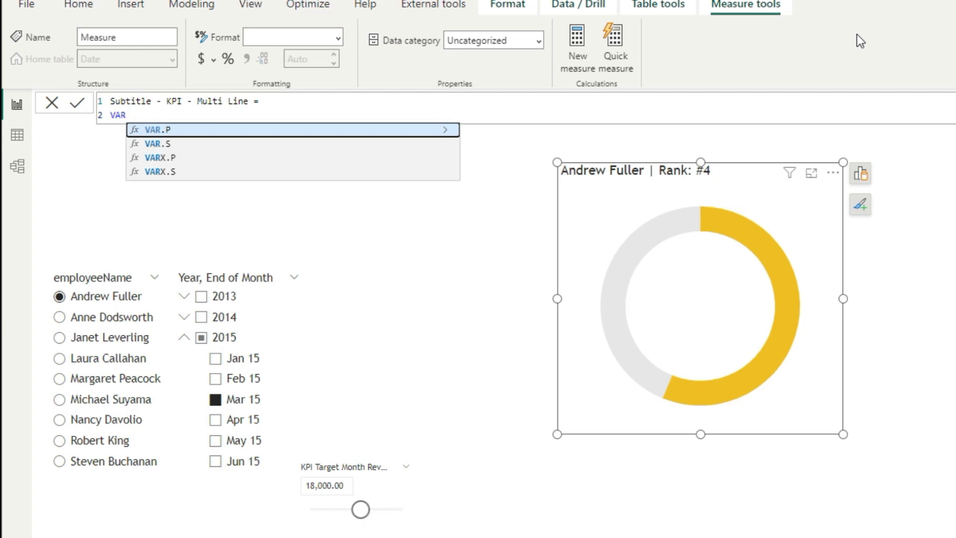
type(" Targe")
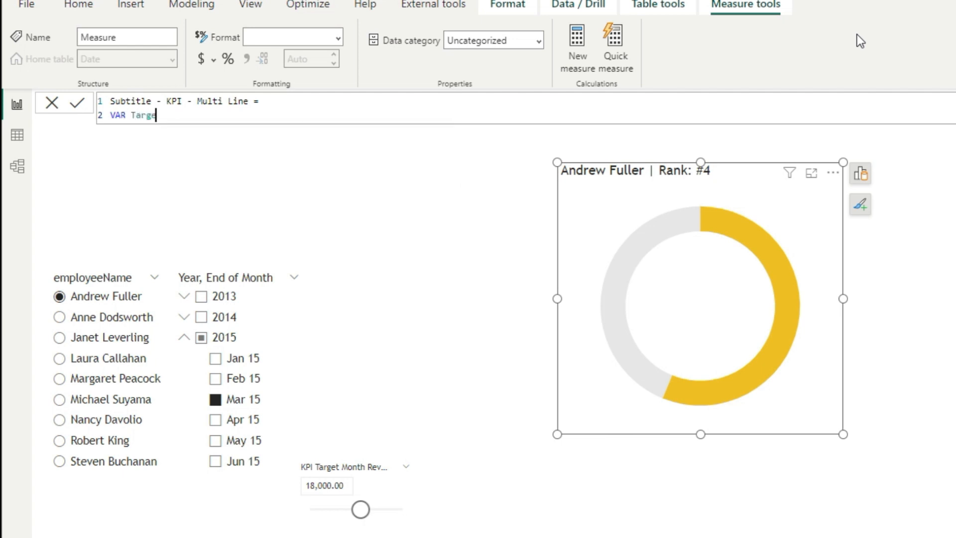
type("tRev = [Targe")
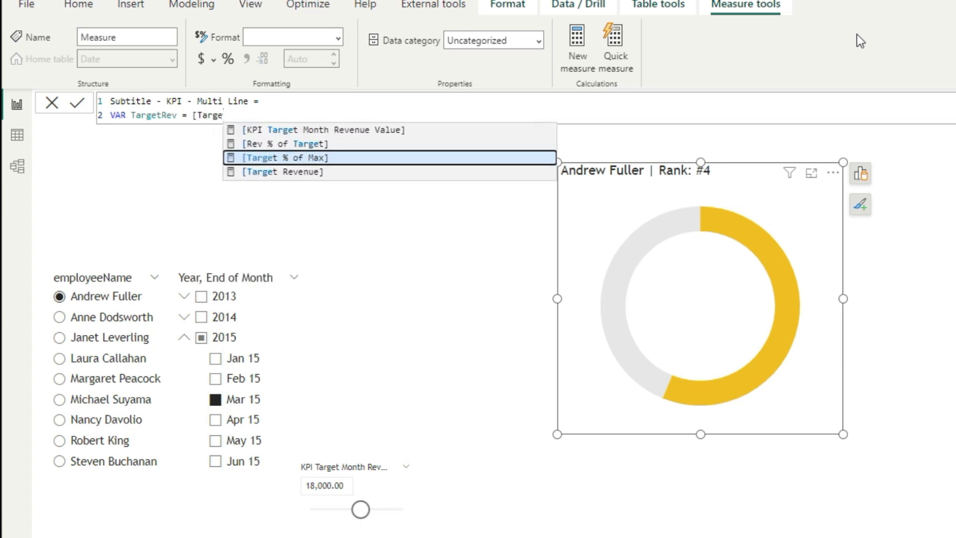
key("Down")
key("Tab")
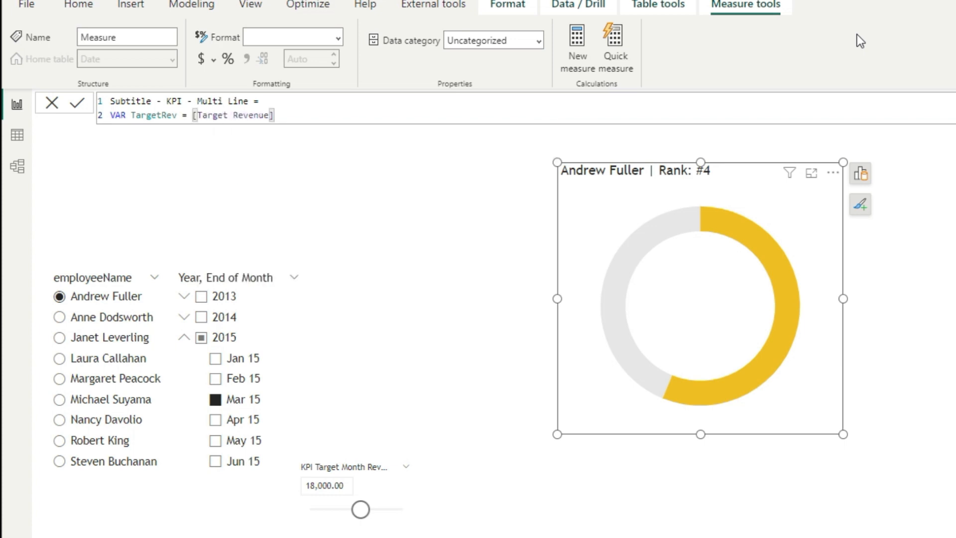
key("shift+Return")
key("shift+Return")
type("Return")
key("shift+Return")
Step: Start the returned expression with IF([Net Order Revenue] < TargetRev, and continue on a new line
type("IF")
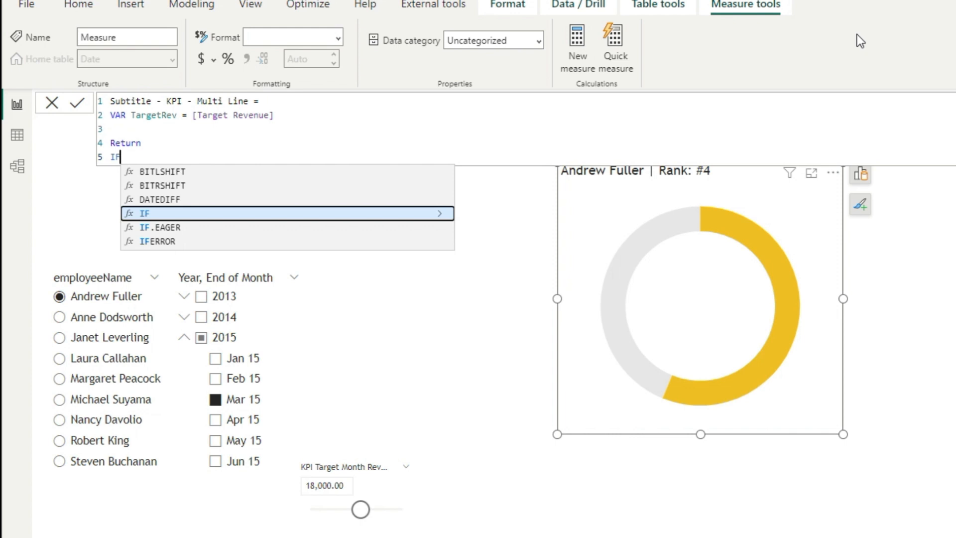
type("(n")
key("Tab")
type("<")
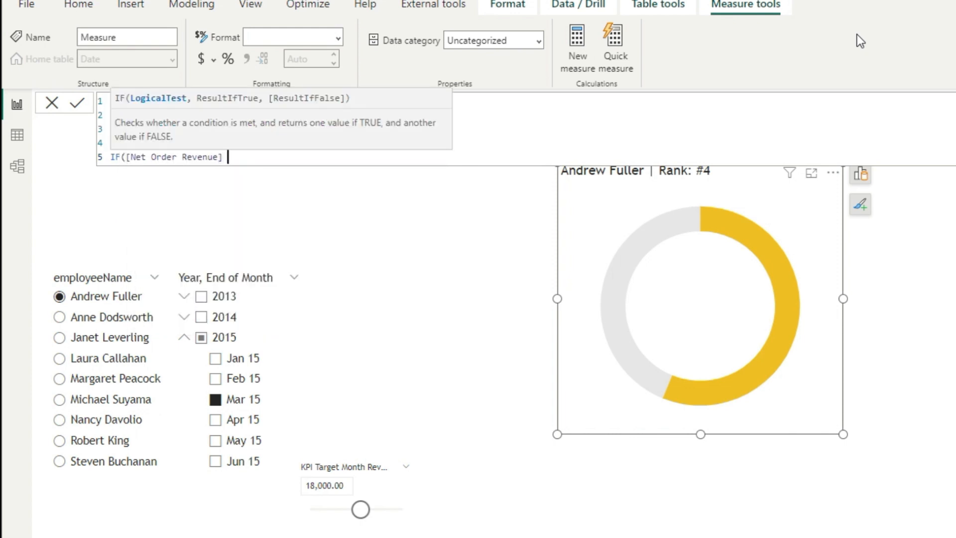
type(" Targe")
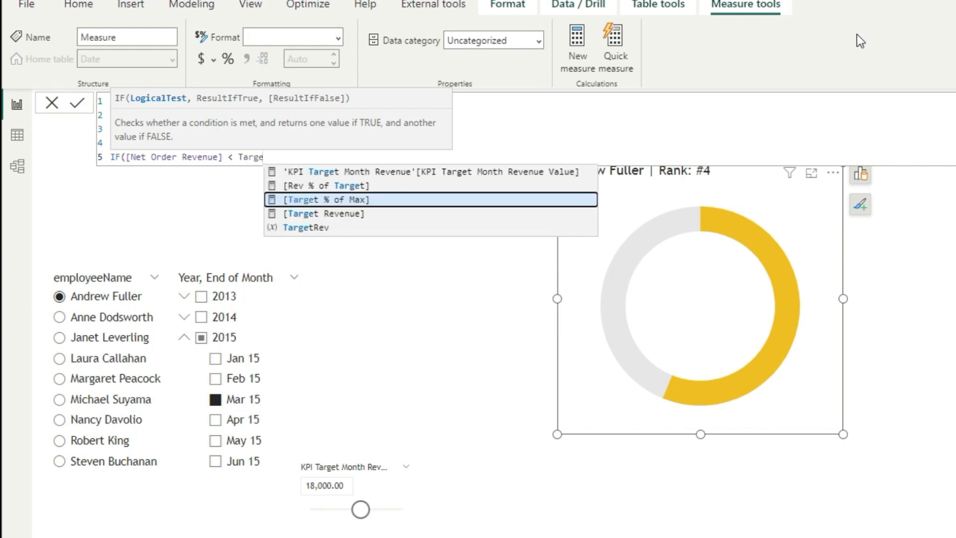
key("Down")
key("Down")
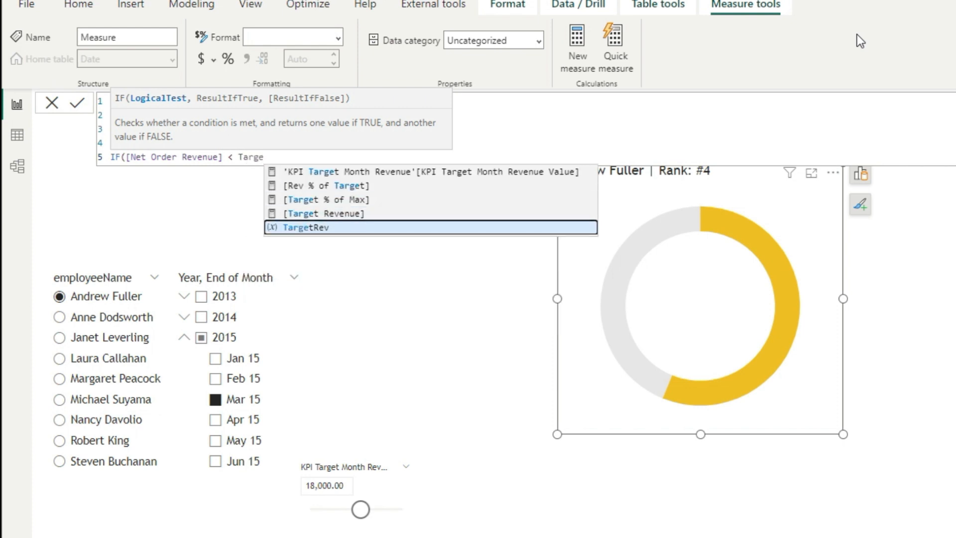
key("Tab")
type(",")
key("shift+Return")
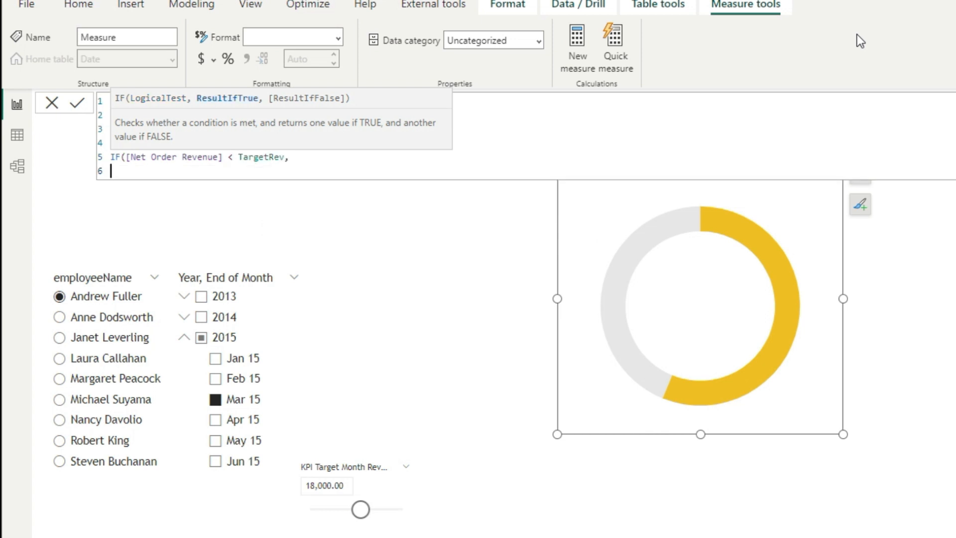
Step: Enter FORMAT([Rev % of Max], "0.0%") & " of Max Rev" as the first line of the IF's true result
type("FORMAT(")
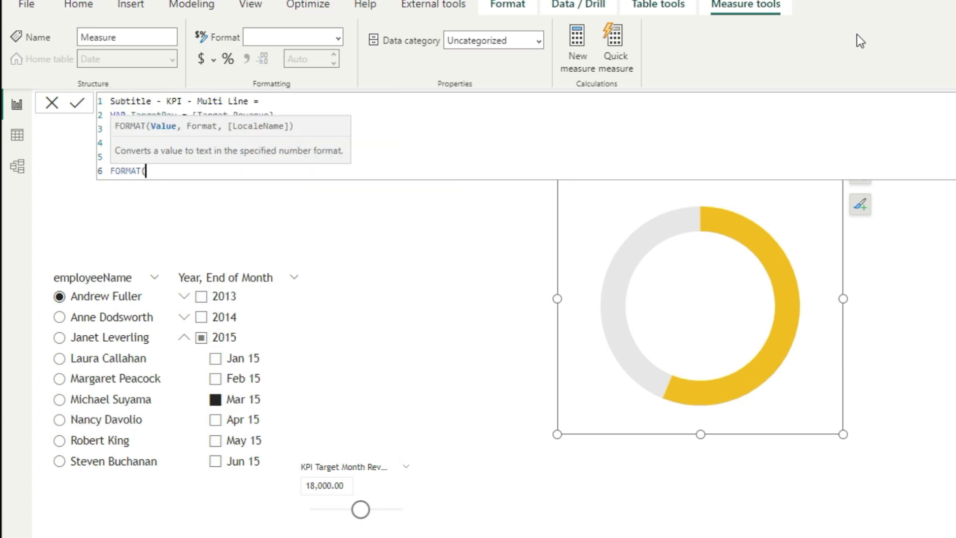
type("[Re")
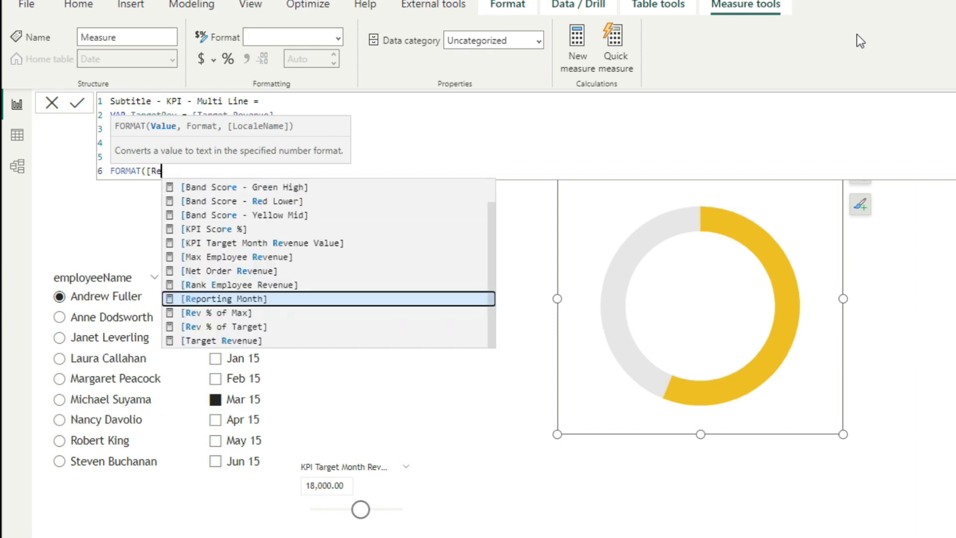
type("v %")
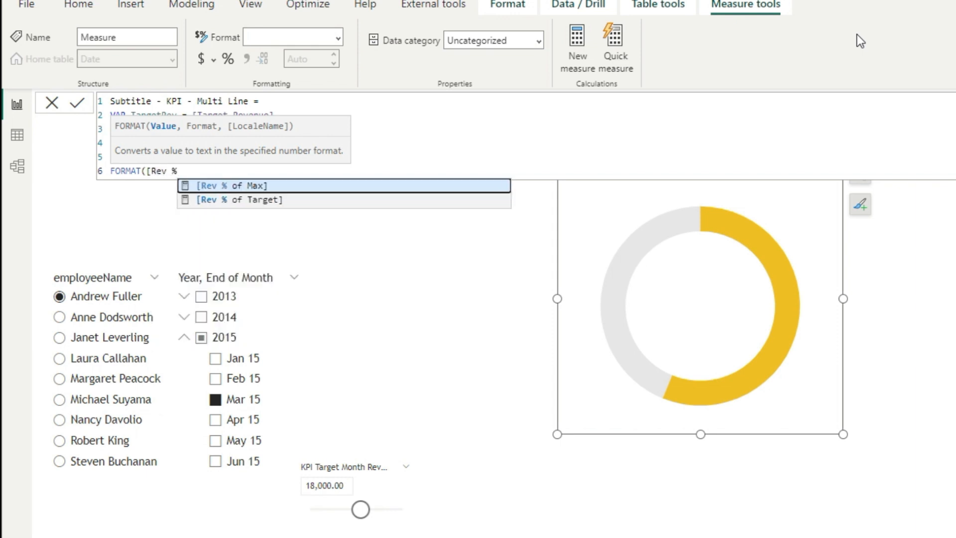
key("Tab")
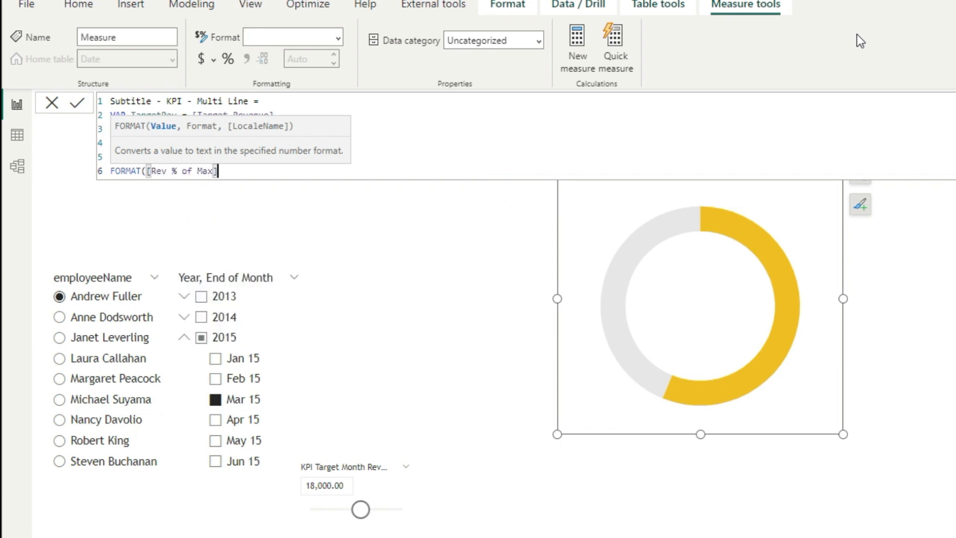
type(", \"0.")
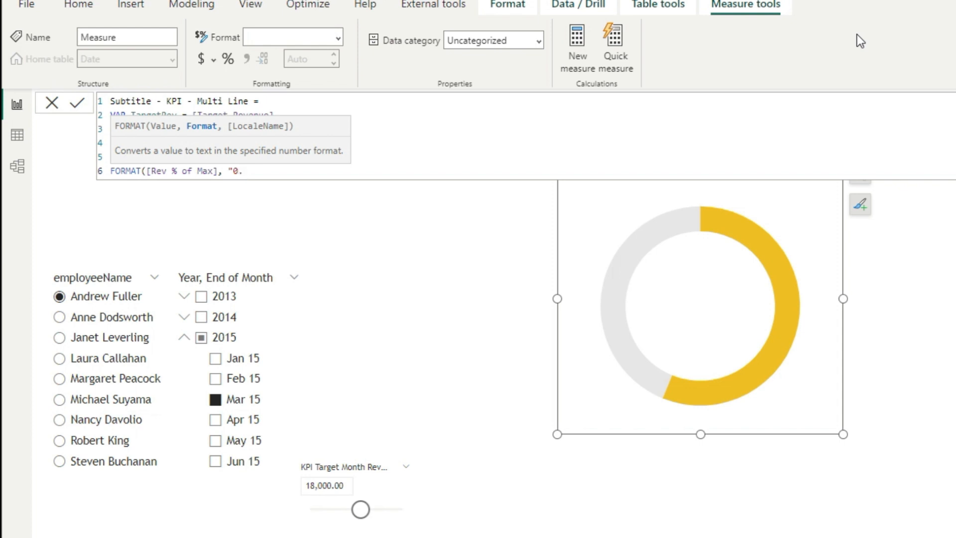
type("0%\") ")
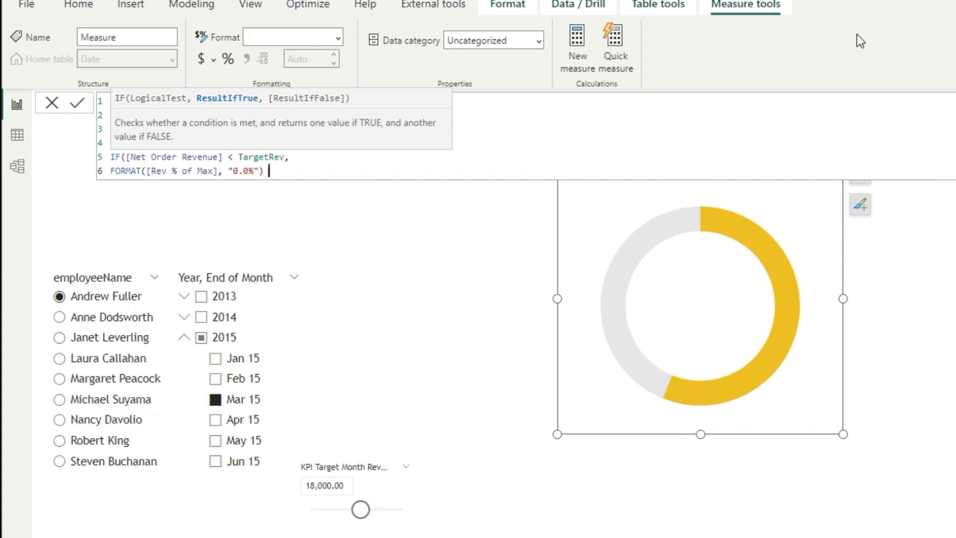
type("& \" of Max Rev\"")
key("Return")
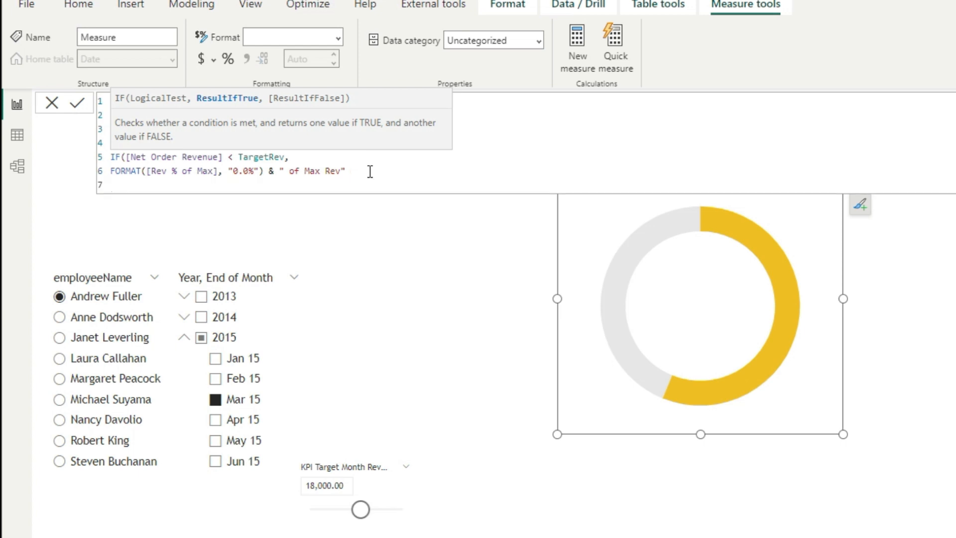
Step: Append the line break & UNICHAR(10) & to the true result and begin another Format function beneath it
type("& UNICHAR")
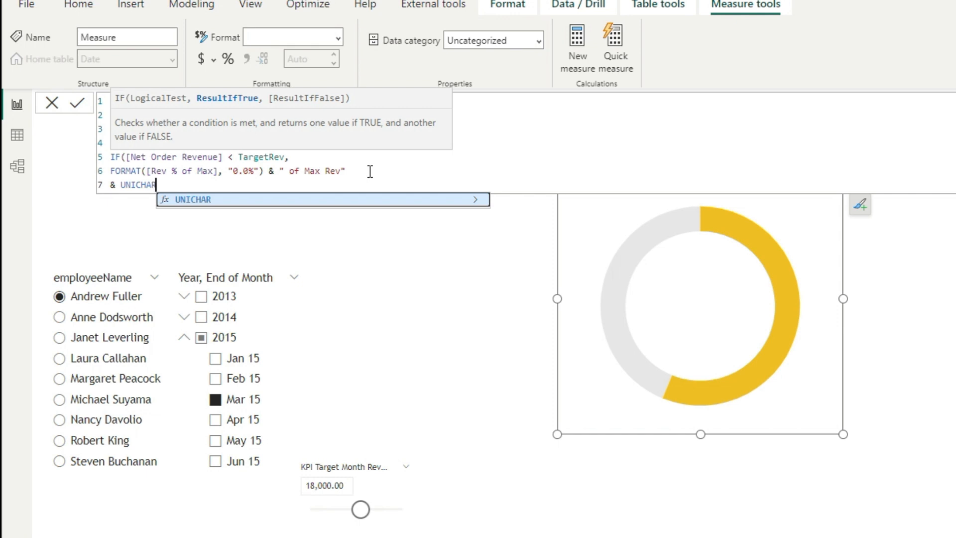
type("(10)")
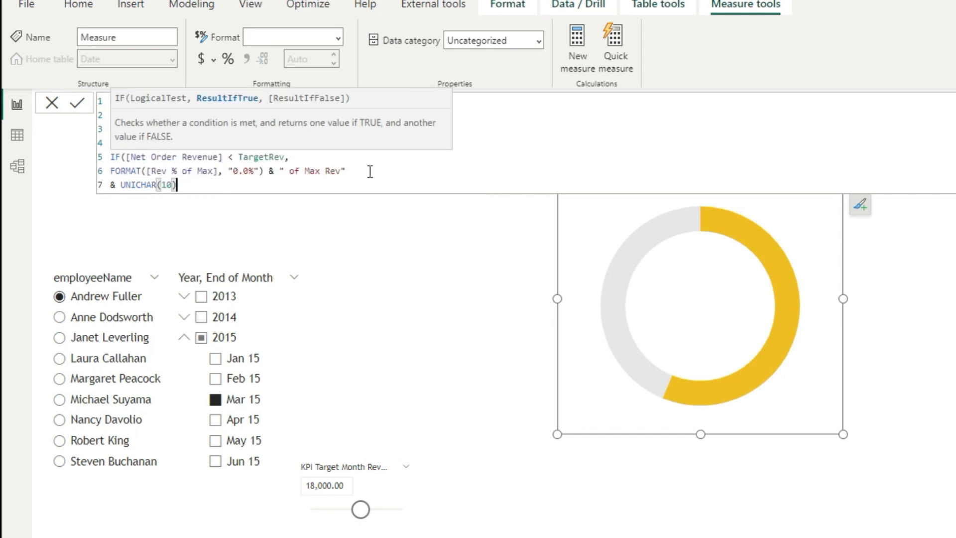
type(" &")
key("shift+Return")
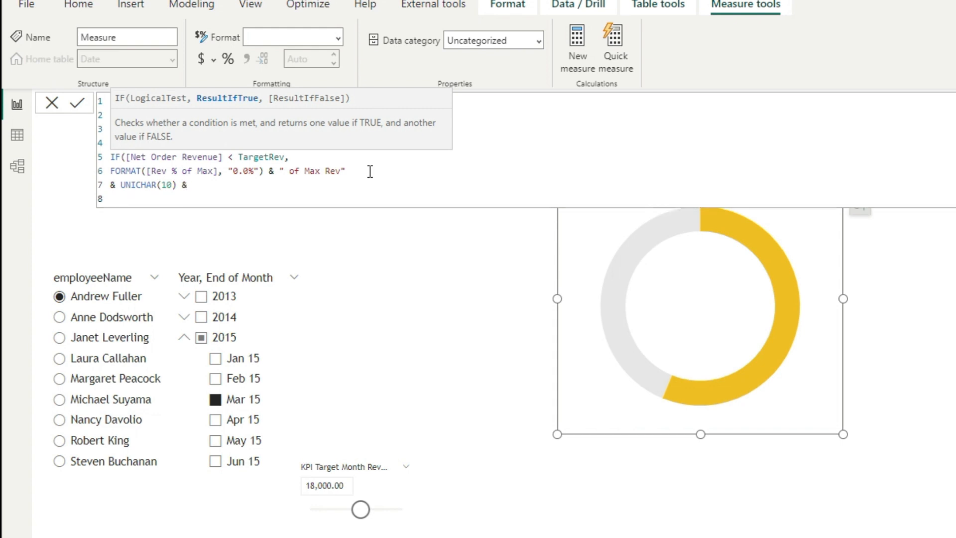
type("Format")
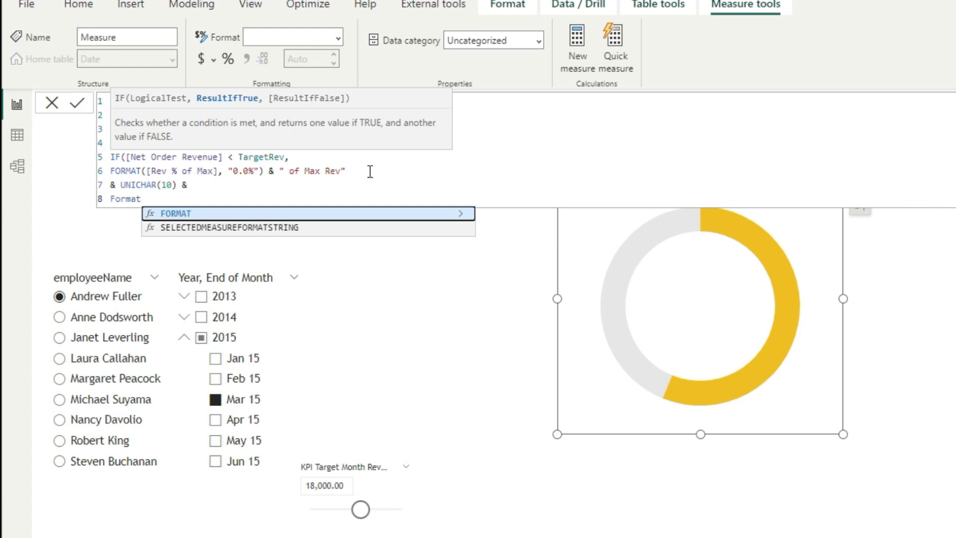
Step: Complete the second Format call in the subtitle measure as Format(1-[Rev % of Target], "0.0%")
type("(1-Rev")
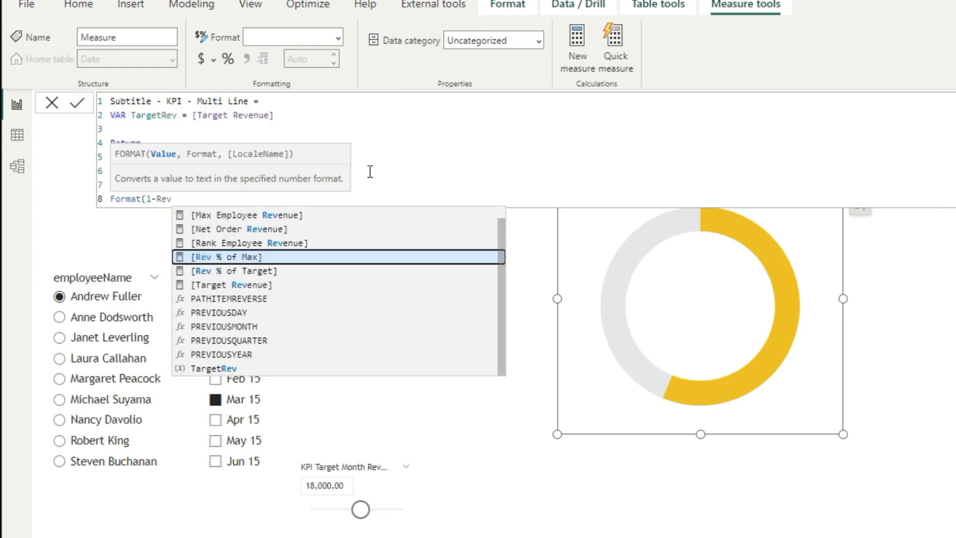
key("Down")
key("Tab")
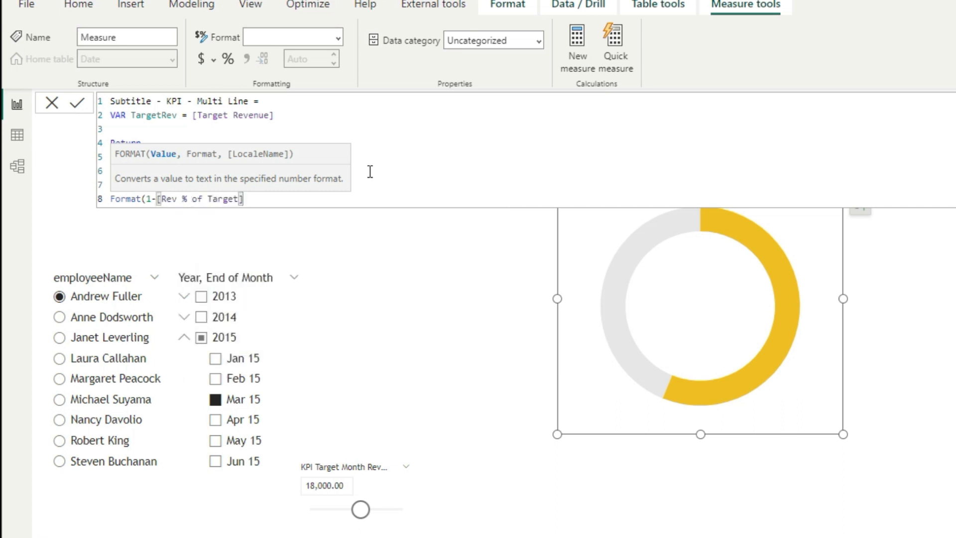
type(", \"0.0%")
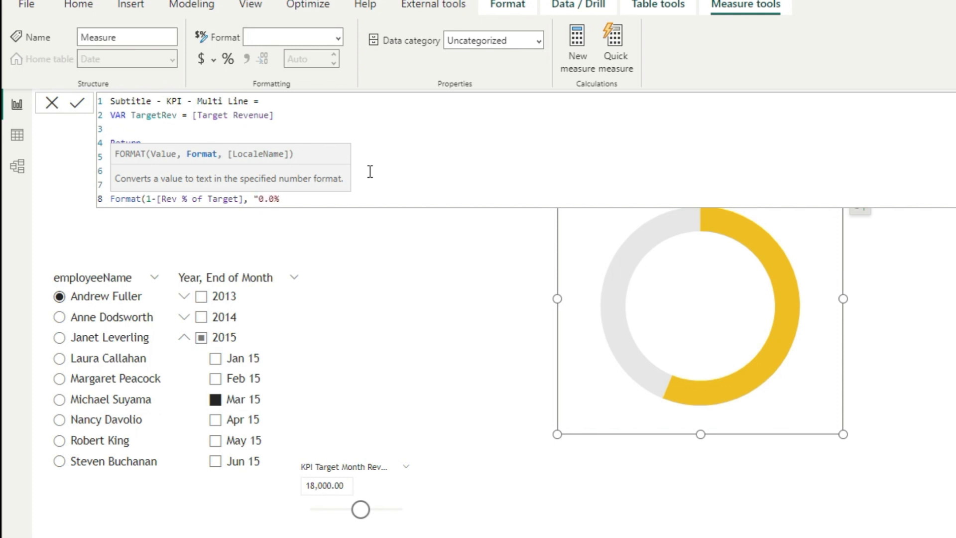
type("\")")
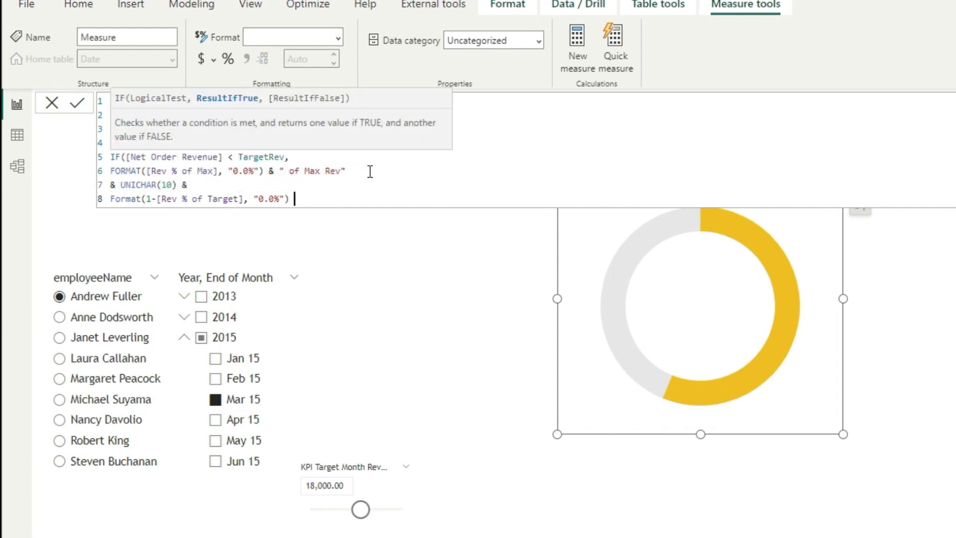
Step: Append & " ▼ Target Rev", after that Format call, inserting the solid down-pointing triangle as a symbol
type(" & \"")
key("super+period")
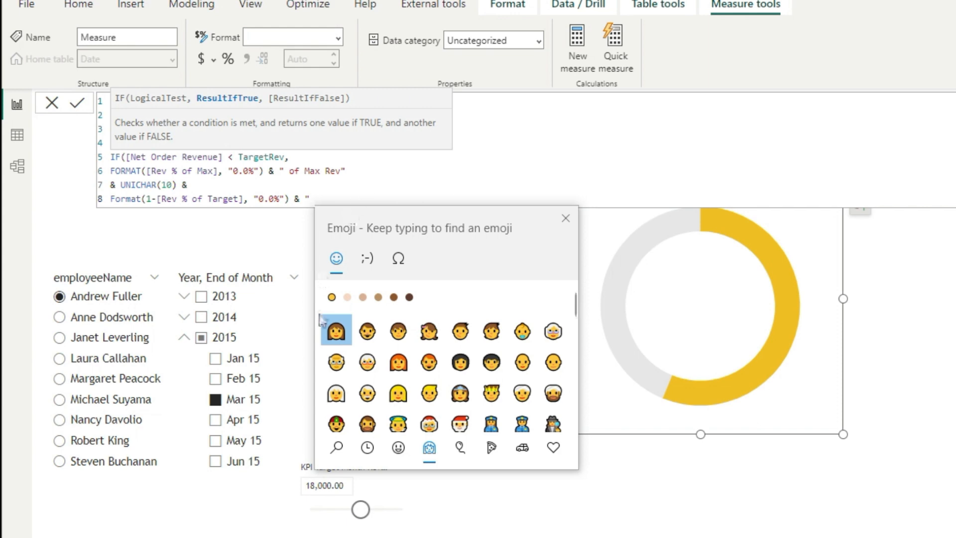
left_click(393, 256)
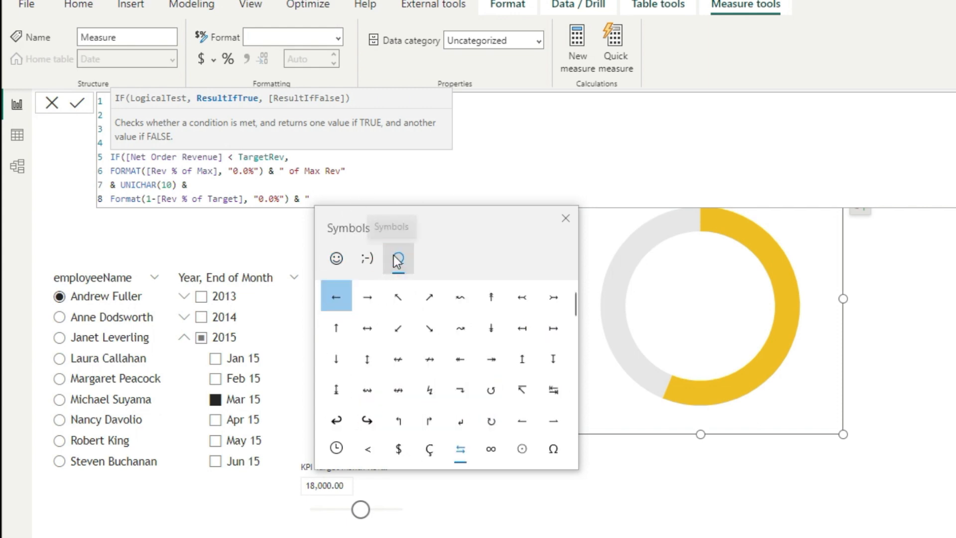
scroll(477, 336, "down", 1)
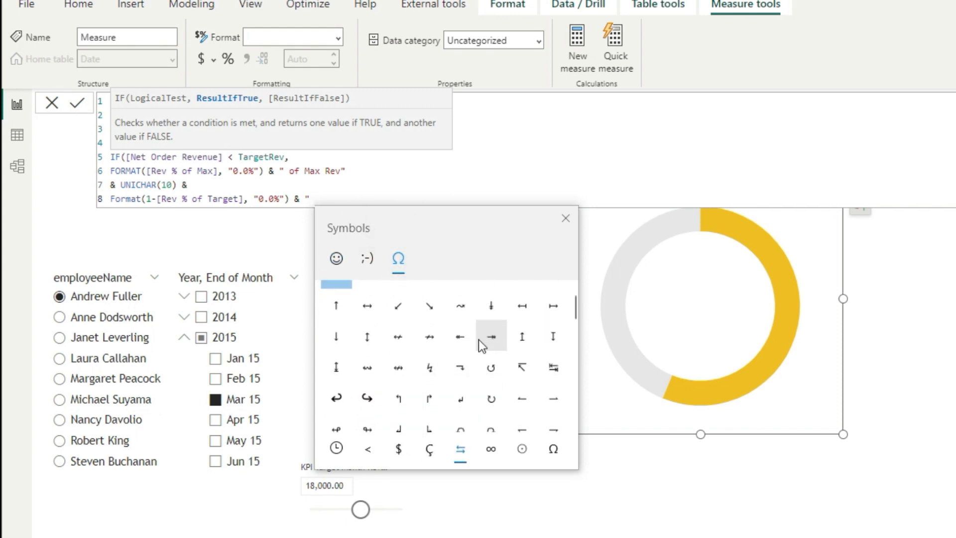
scroll(479, 340, "down", 3)
scroll(470, 356, "down", 5)
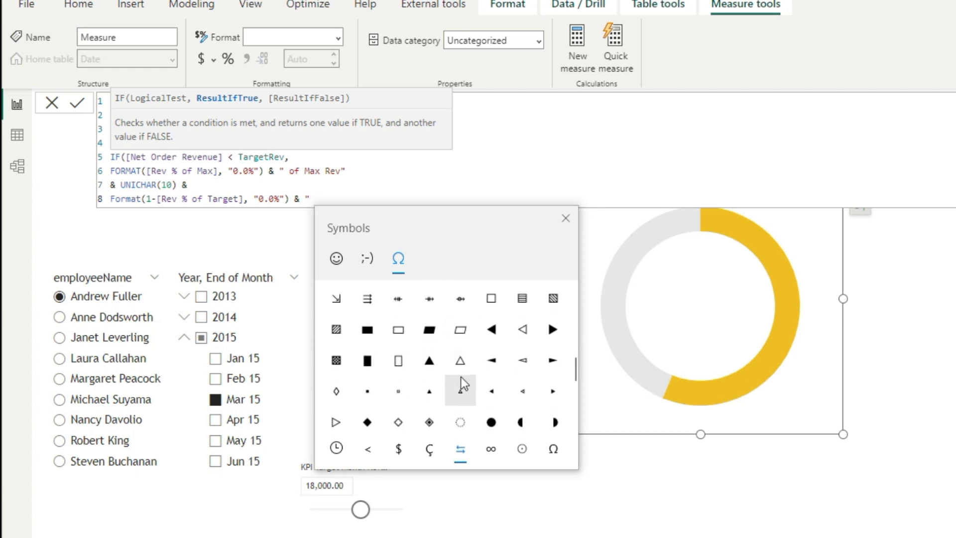
scroll(460, 376, "down", 2)
left_click(367, 411)
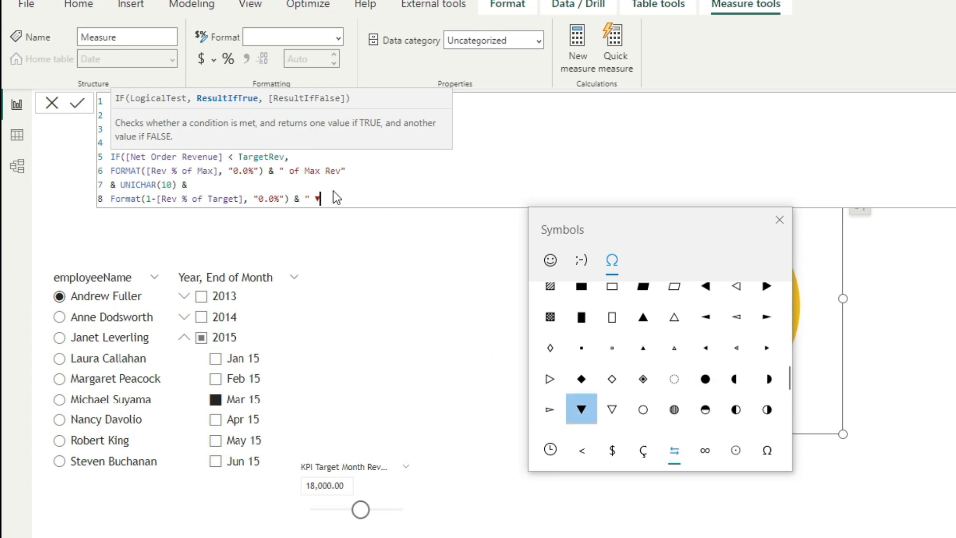
key("Escape")
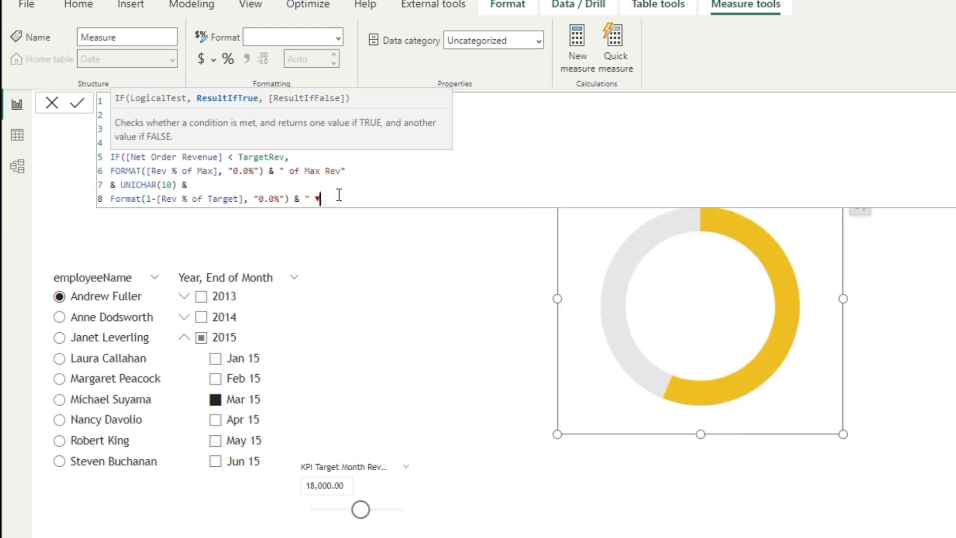
type("Target Rev\",")
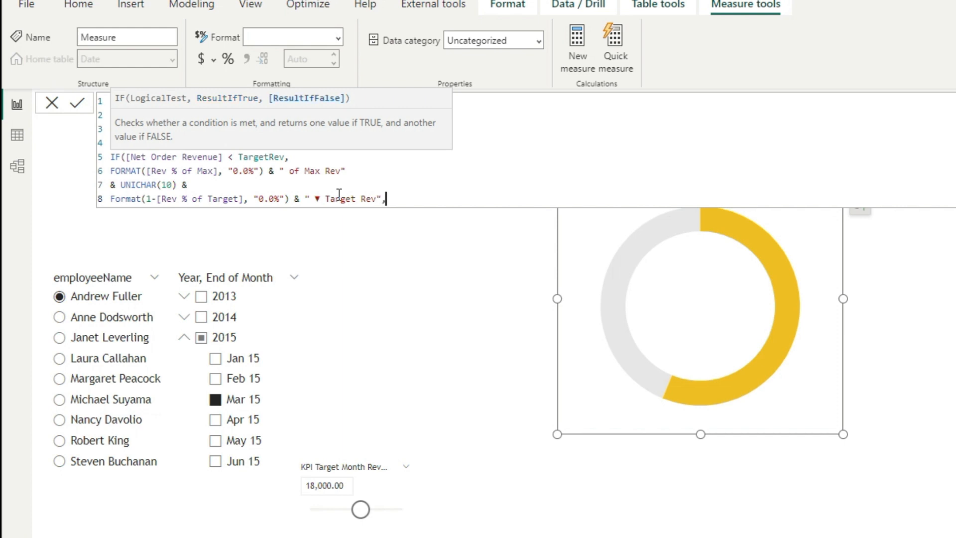
Step: Copy the three-line true-result expression and paste it below a blank line as the IF function's false result
key("Return")
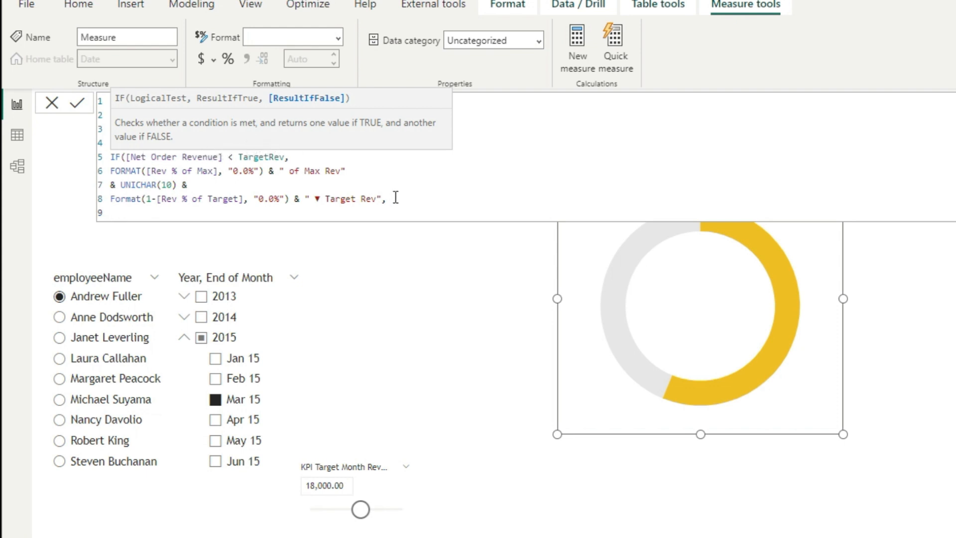
left_click_drag(388, 198, 102, 172)
key("ctrl+c")
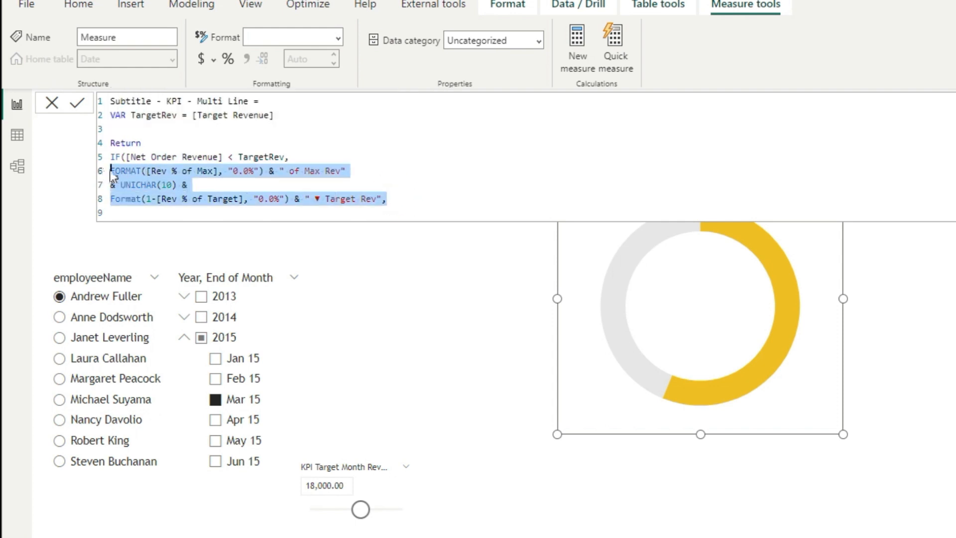
left_click(149, 198)
left_click(183, 209)
key("Return")
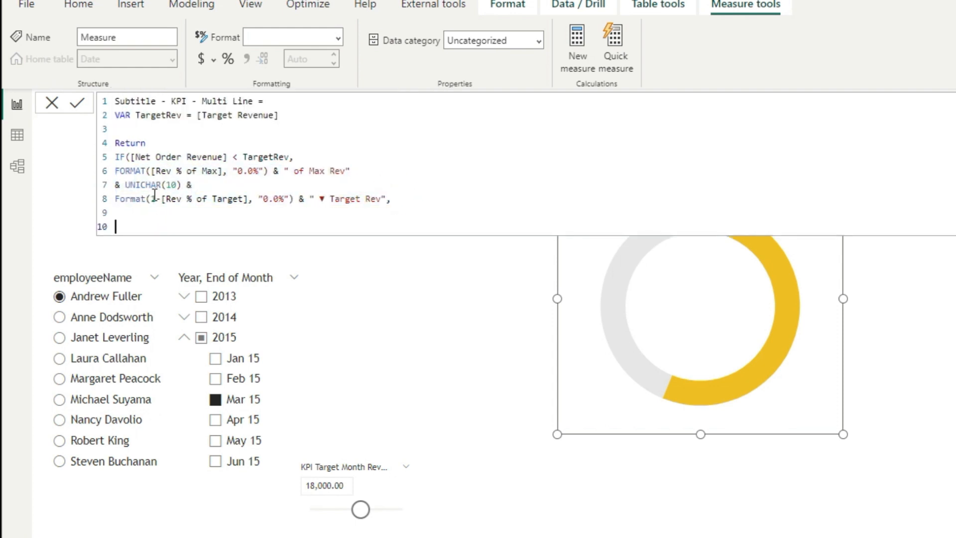
key("ctrl+v")
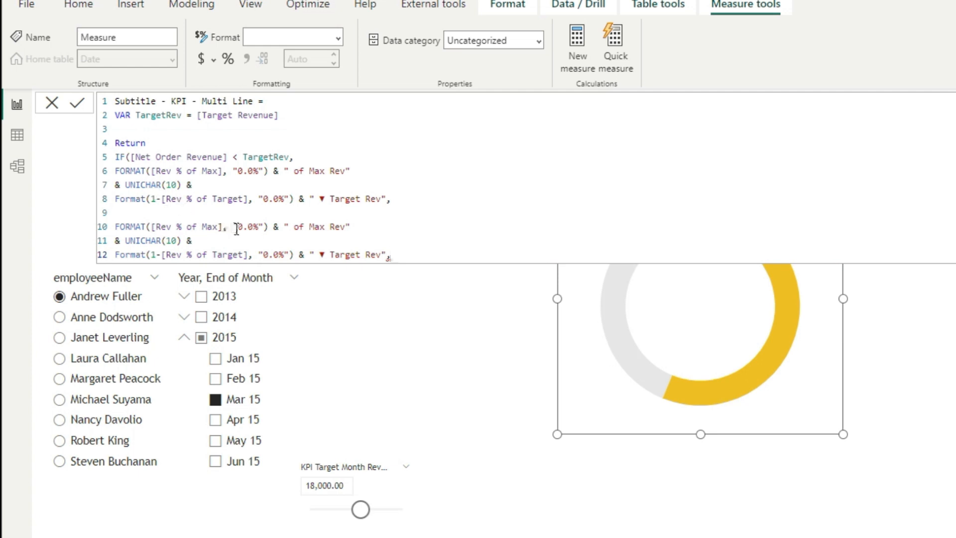
Step: Change the value in the pasted block's last Format call to [Rev % of Target] -1
left_click(162, 254)
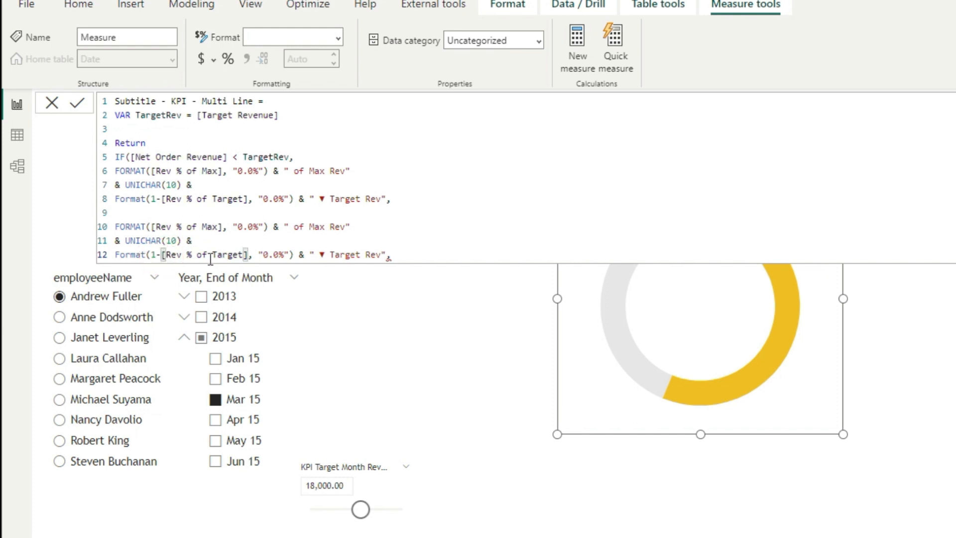
key("BackSpace")
key("BackSpace")
left_click(210, 257)
key("Right")
key("Right")
key("Right")
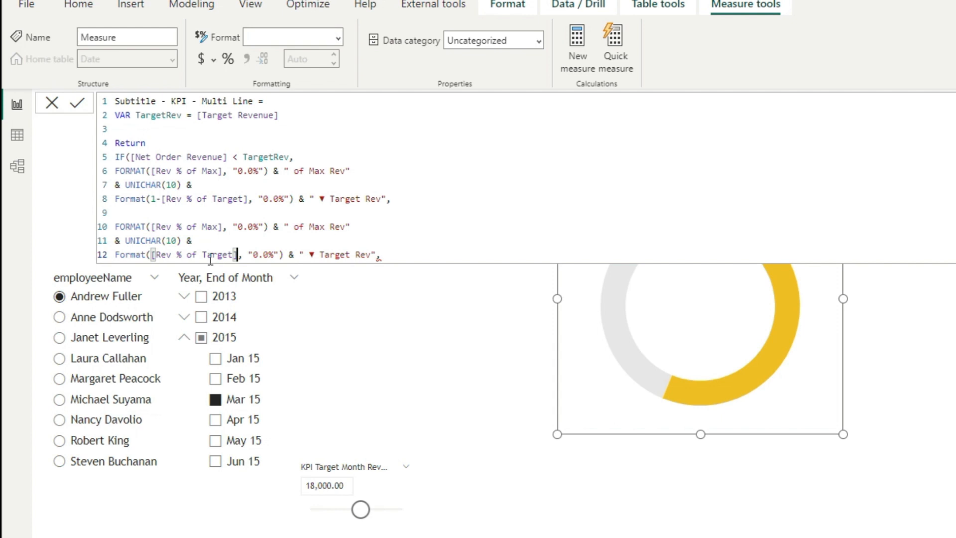
key("Right")
type("-1")
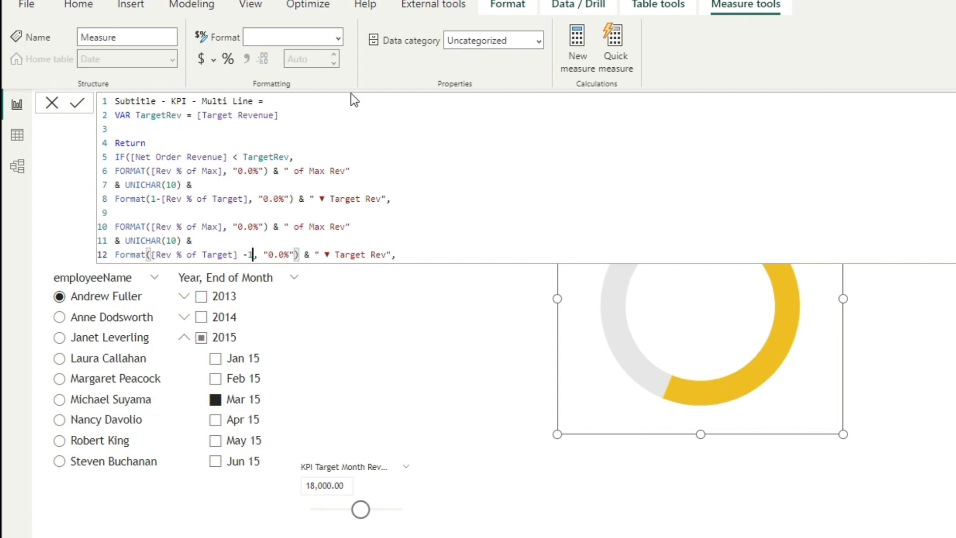
Step: Replace the down-pointing triangle in the false-result text with the solid up-pointing triangle symbol ▲
left_click(331, 254)
key("shift+Left")
key("Delete")
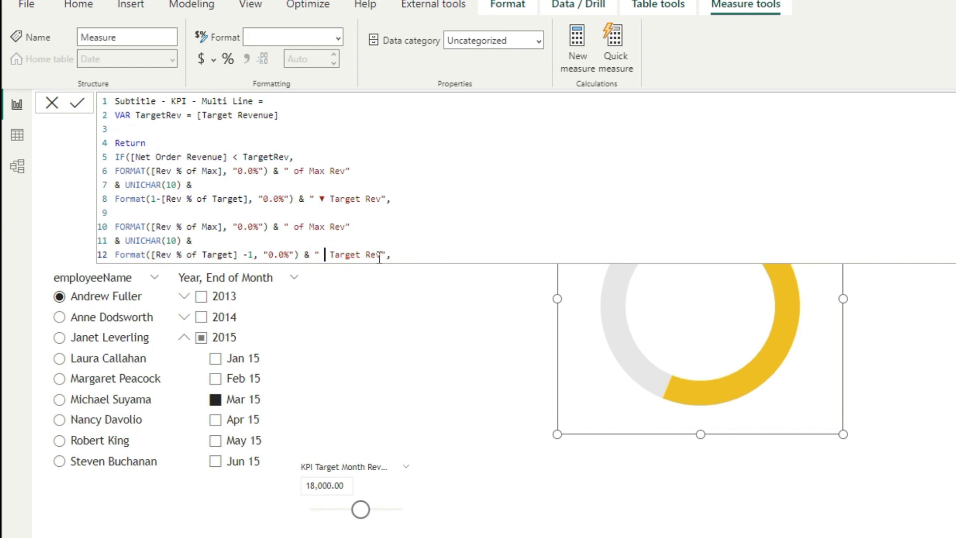
key("super+period")
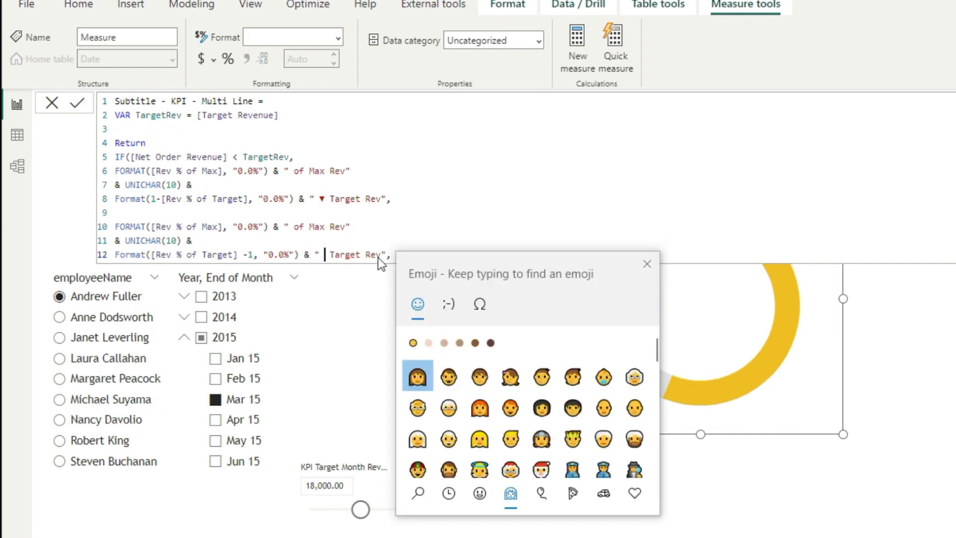
left_click(480, 303)
scroll(617, 418, "down", 5)
scroll(605, 423, "down", 5)
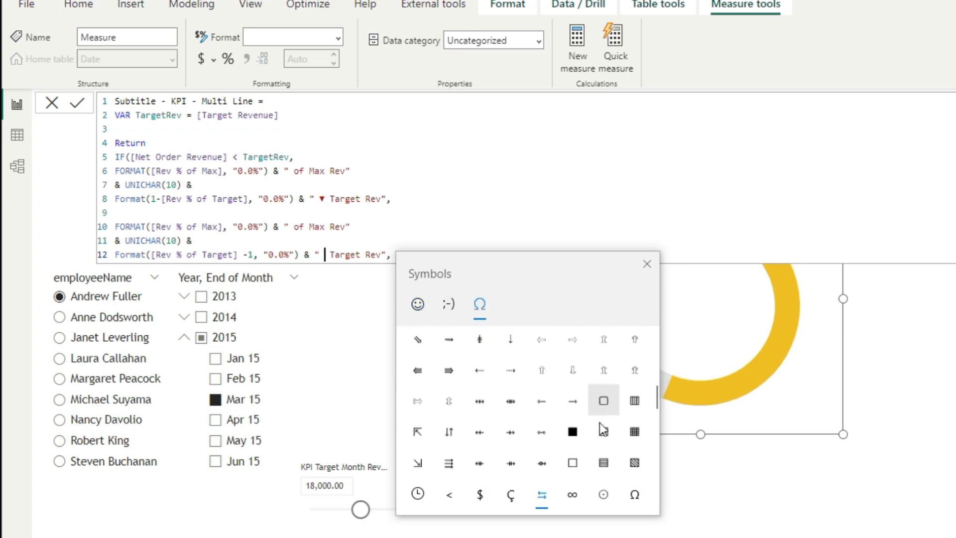
scroll(598, 425, "up", 5)
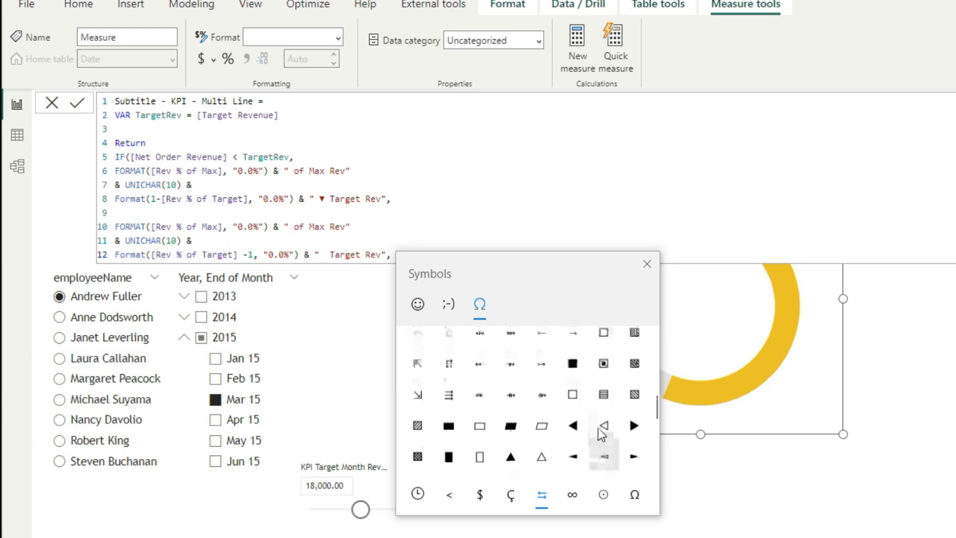
scroll(598, 420, "down", 5)
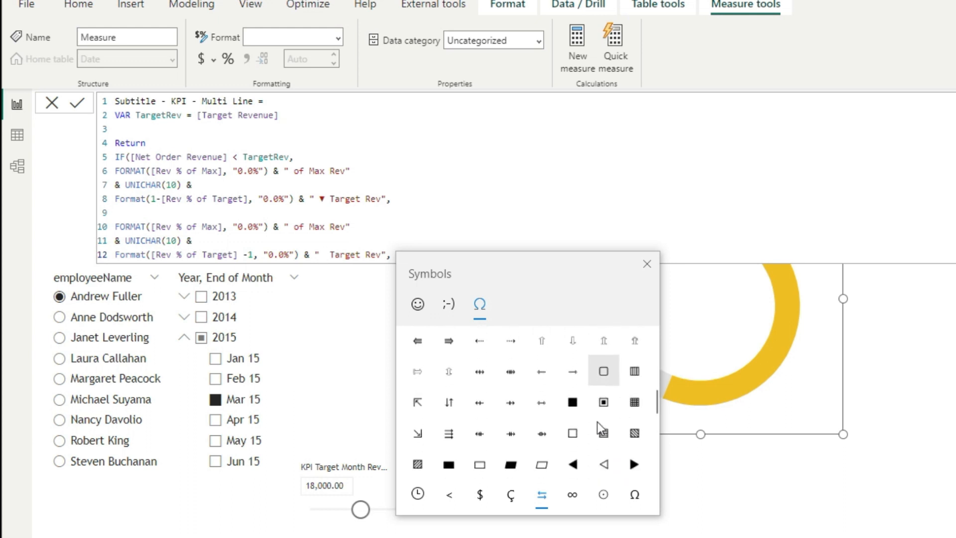
scroll(598, 425, "down", 2)
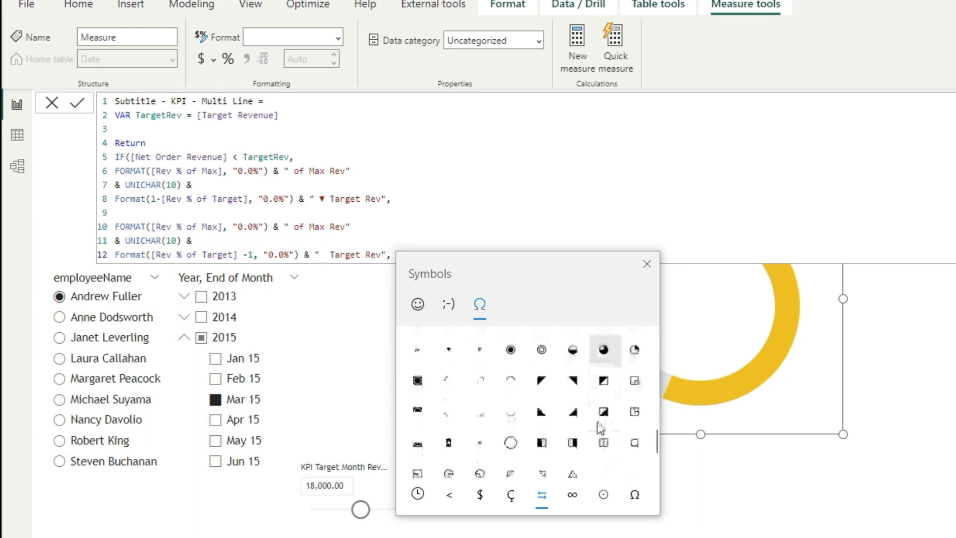
scroll(597, 427, "up", 3)
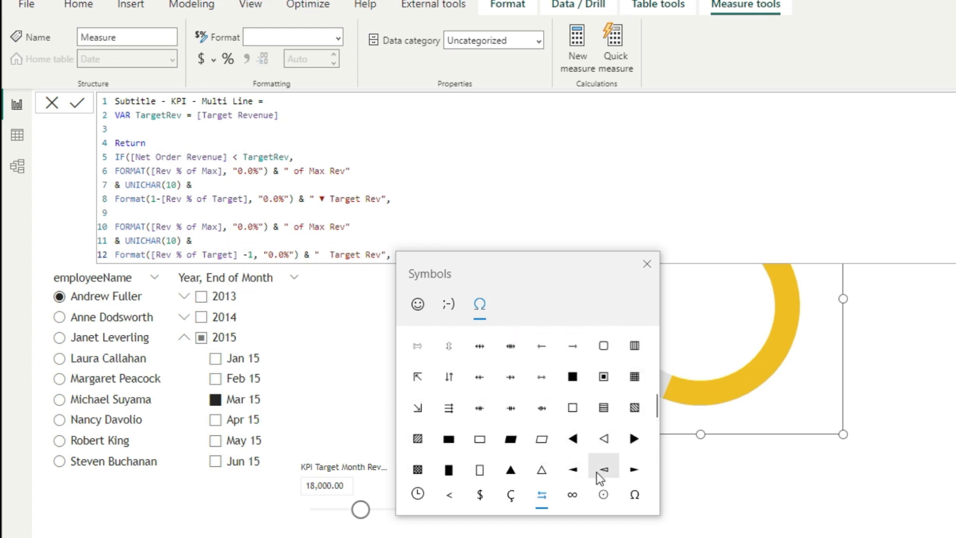
left_click(510, 469)
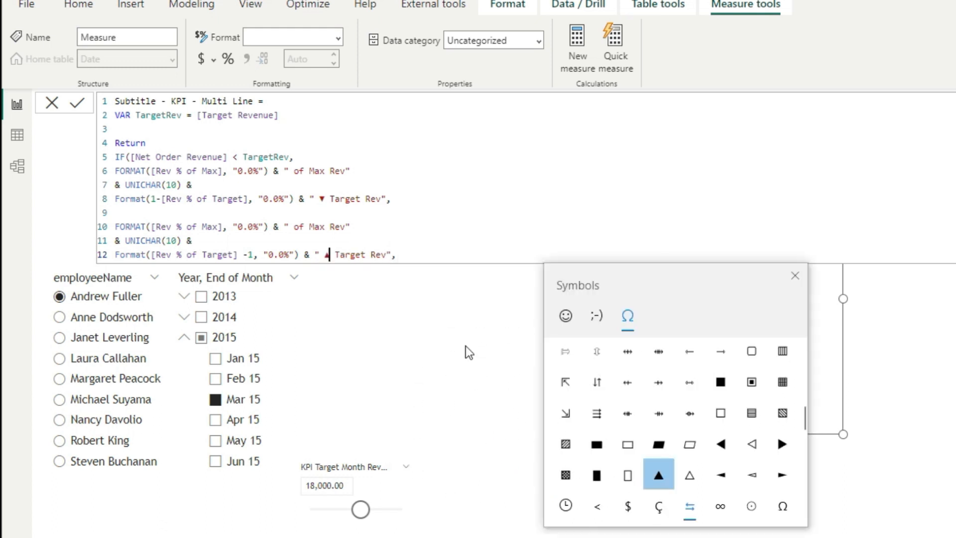
Step: Remove the trailing comma from the last line of the measure and close the IF function with a parenthesis
left_click(411, 256)
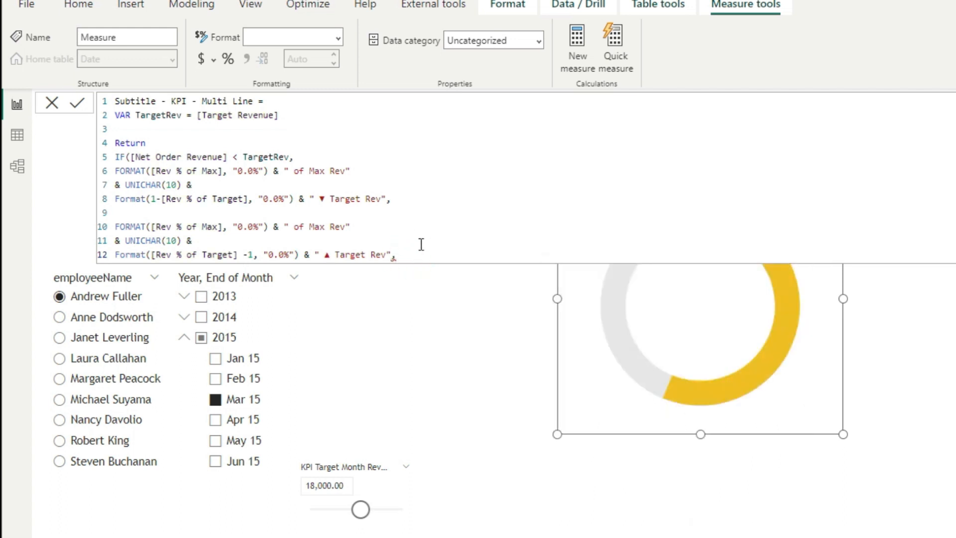
key("BackSpace")
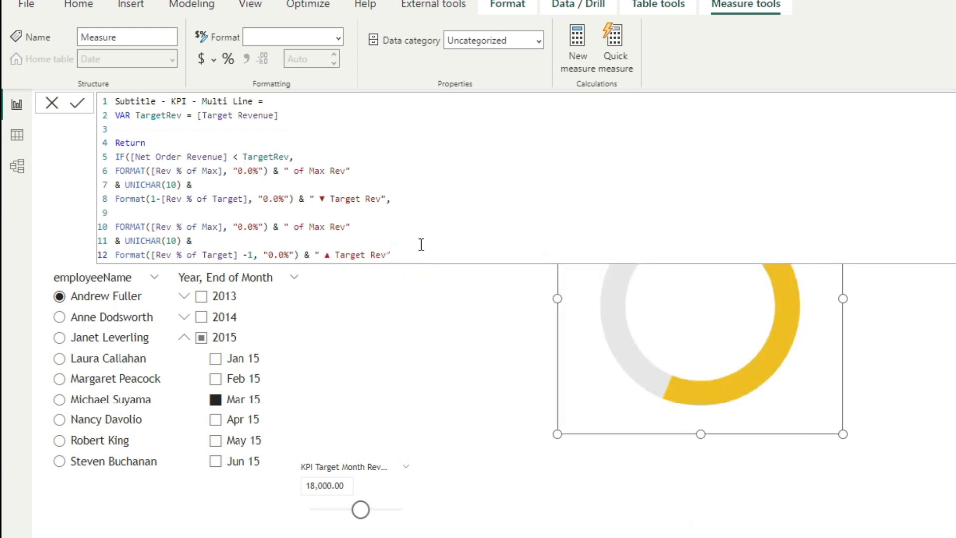
type(")")
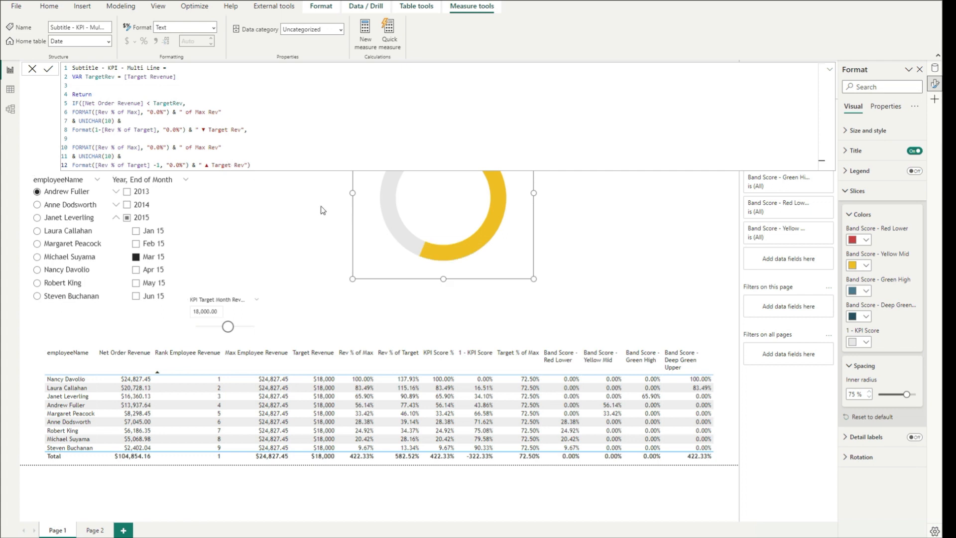
Step: Move the donut chart to just above the table, clear of the formula area, and turn on its subtitle
left_click_drag(522, 231, 621, 296)
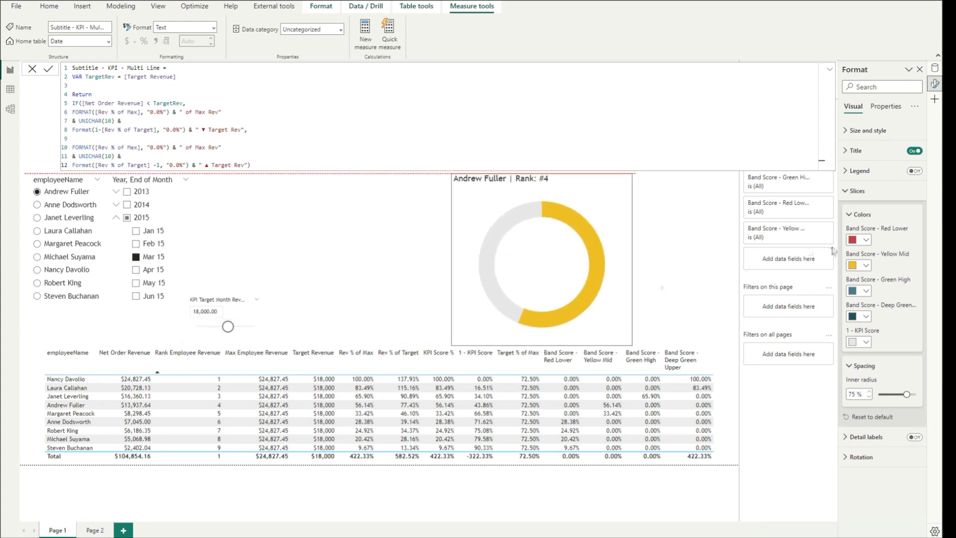
left_click(856, 150)
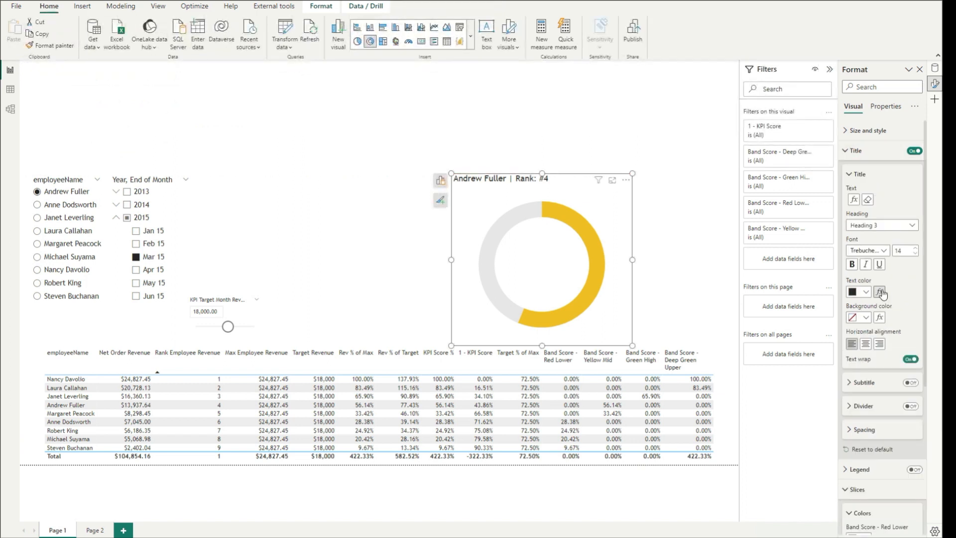
left_click(911, 382)
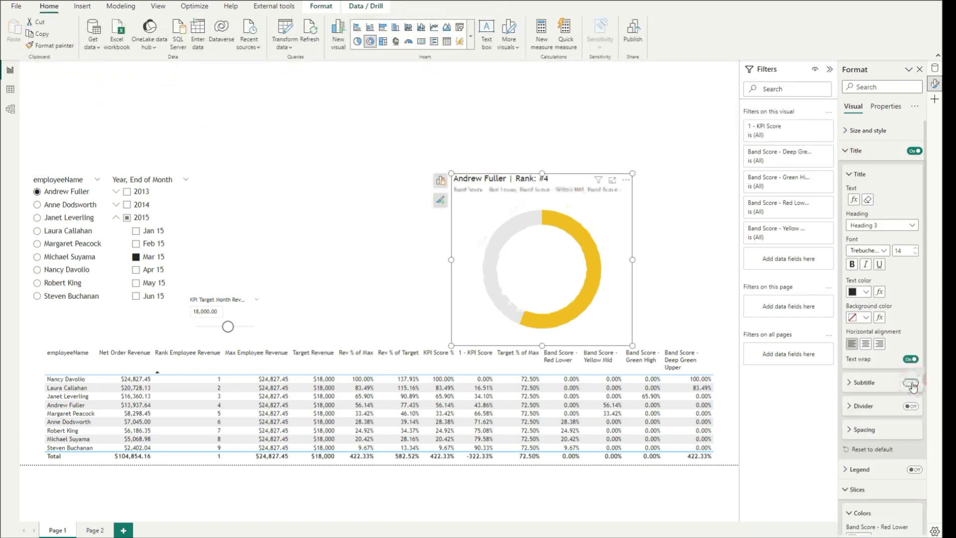
left_click(876, 385)
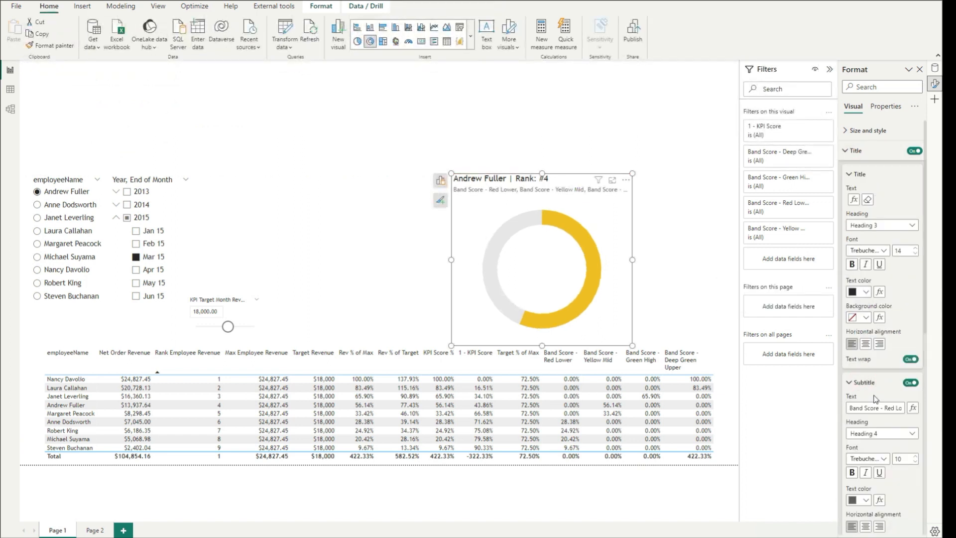
Step: Base the donut chart's subtitle on the Subtitle - KPI - Multi Line measure as a field value and shift the chart farther from the slicers
left_click(912, 408)
left_click(339, 194)
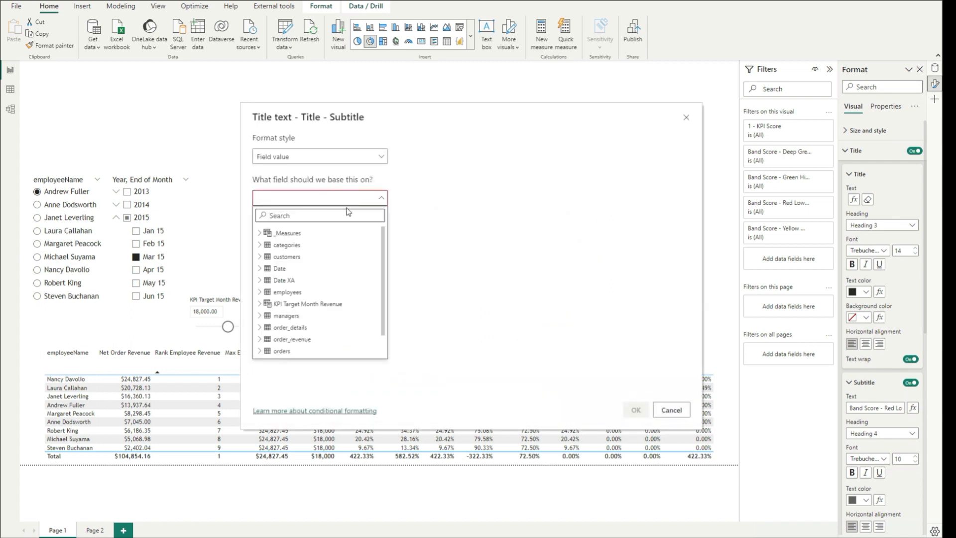
type("subt")
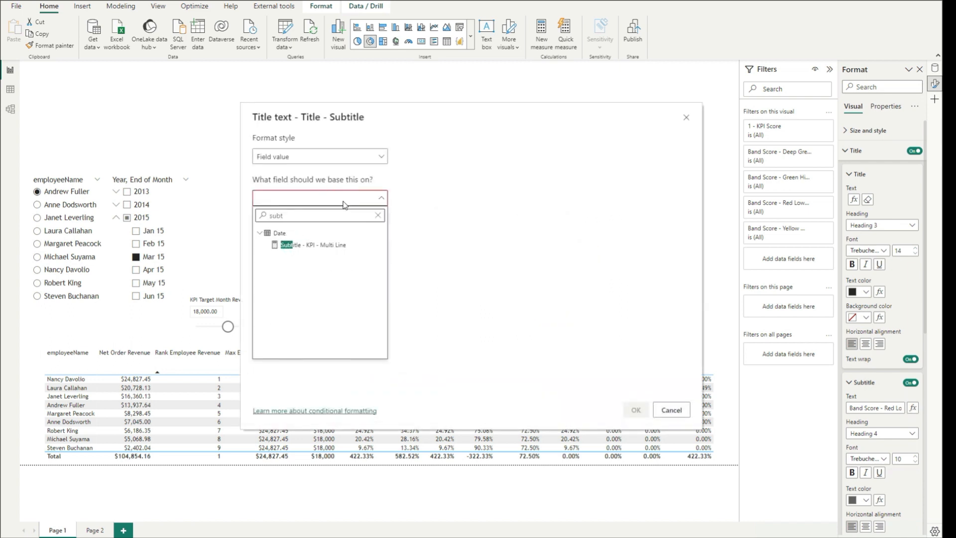
left_click(327, 246)
left_click(637, 410)
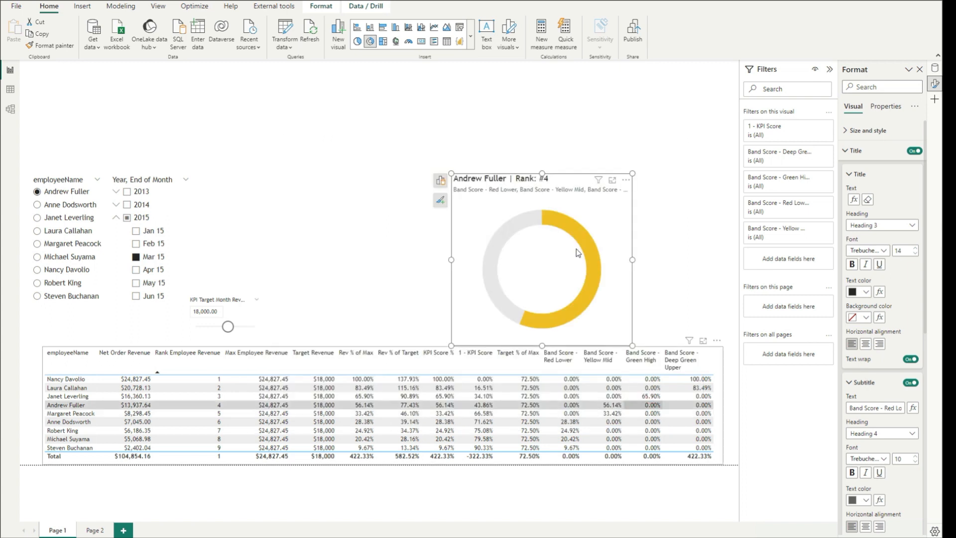
left_click(570, 186)
left_click_drag(588, 179, 651, 170)
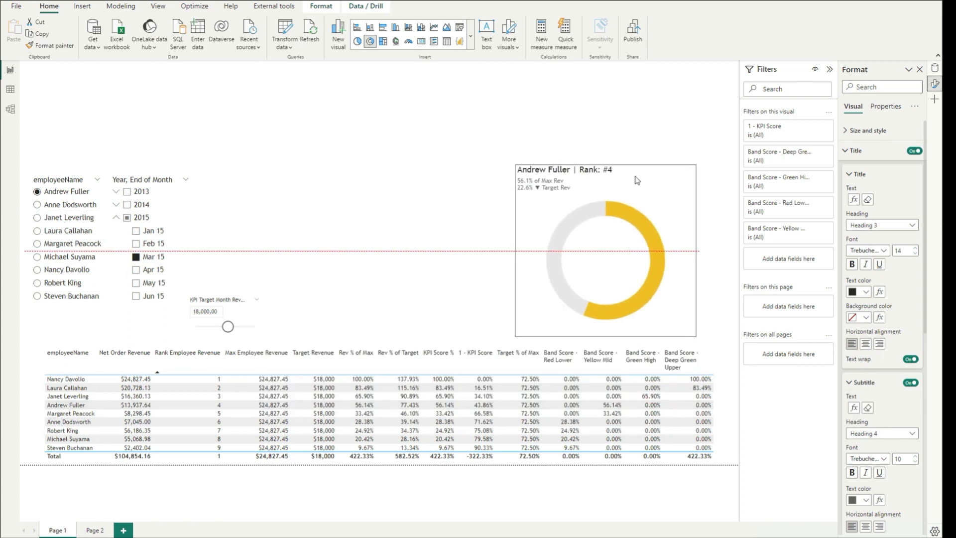
Step: Find the Subtitle - KPI - Multi Line measure and change its home table from Date to _Measures
left_click(934, 69)
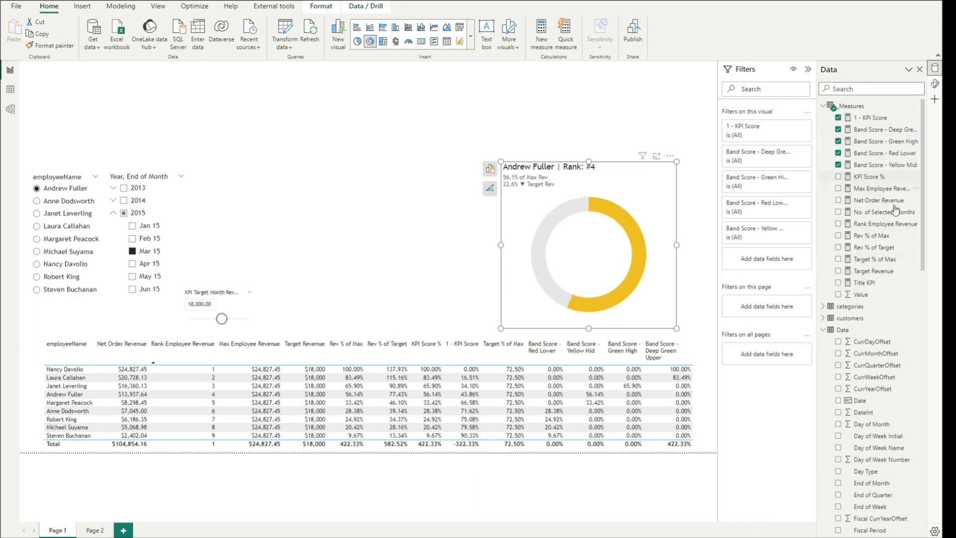
left_click(860, 87)
type("su")
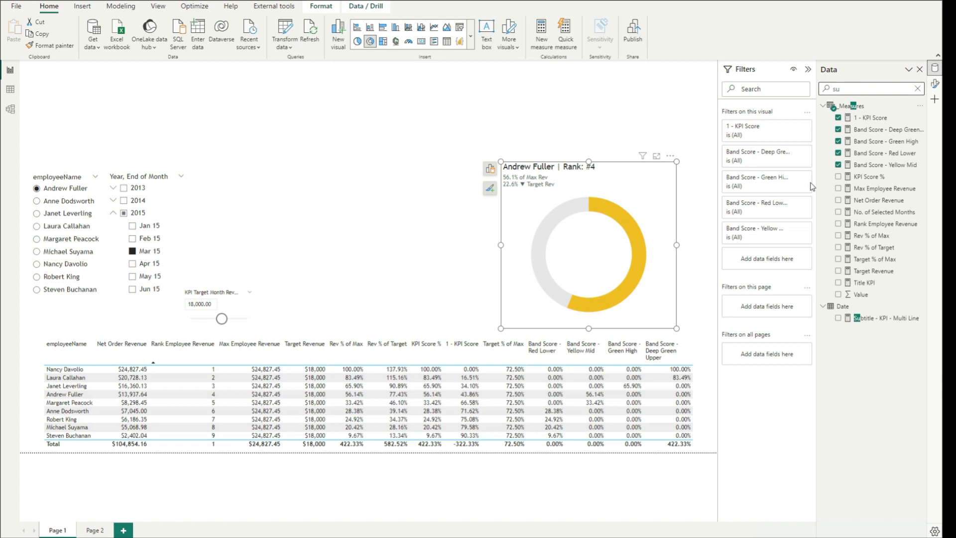
left_click(884, 317)
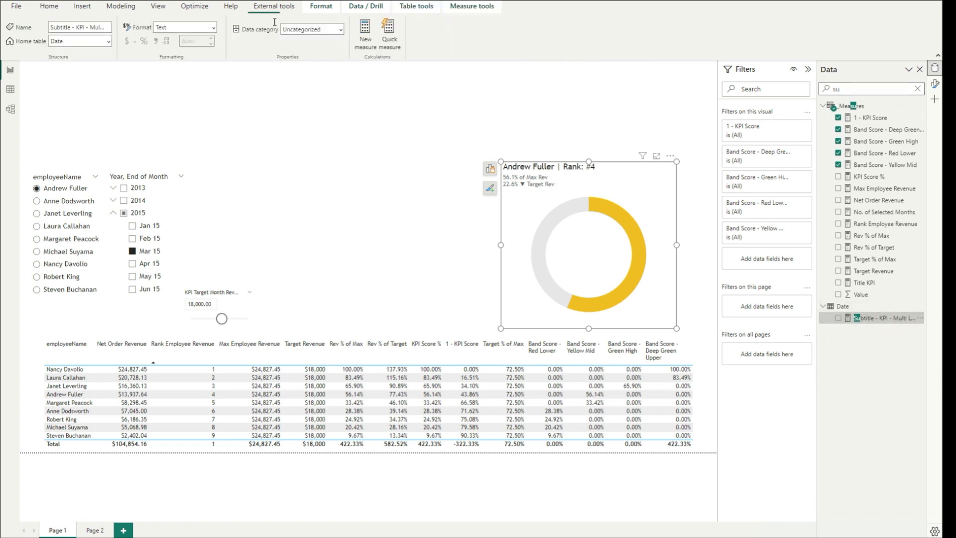
left_click(108, 43)
left_click(75, 52)
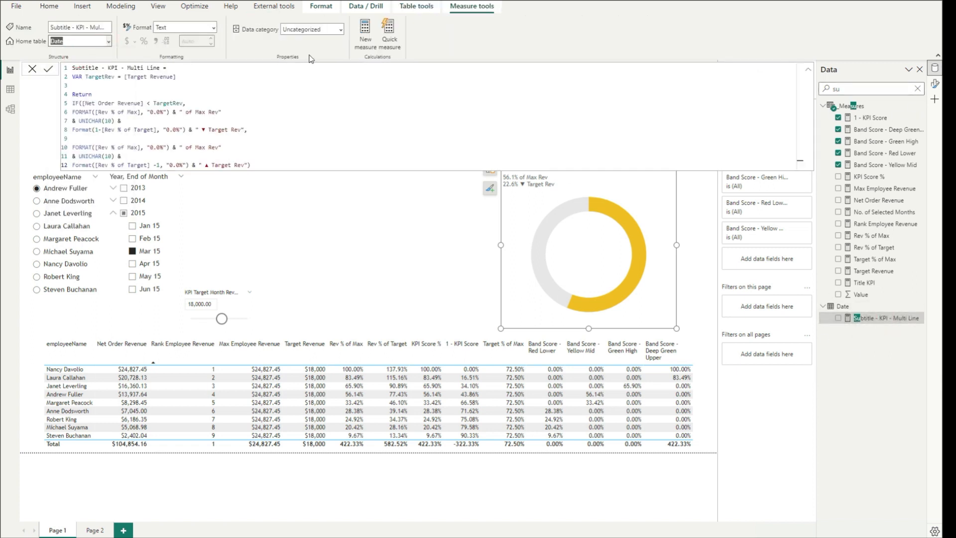
Step: Move the donut chart closer to the slicers, just below the formula area, and close the measure's formula
left_click(662, 190)
left_click_drag(654, 205, 477, 225)
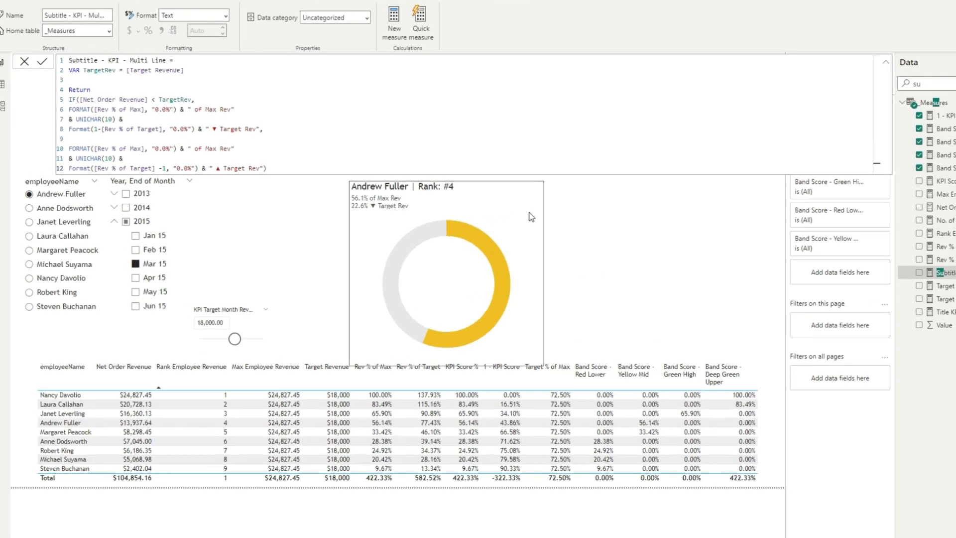
left_click(25, 61)
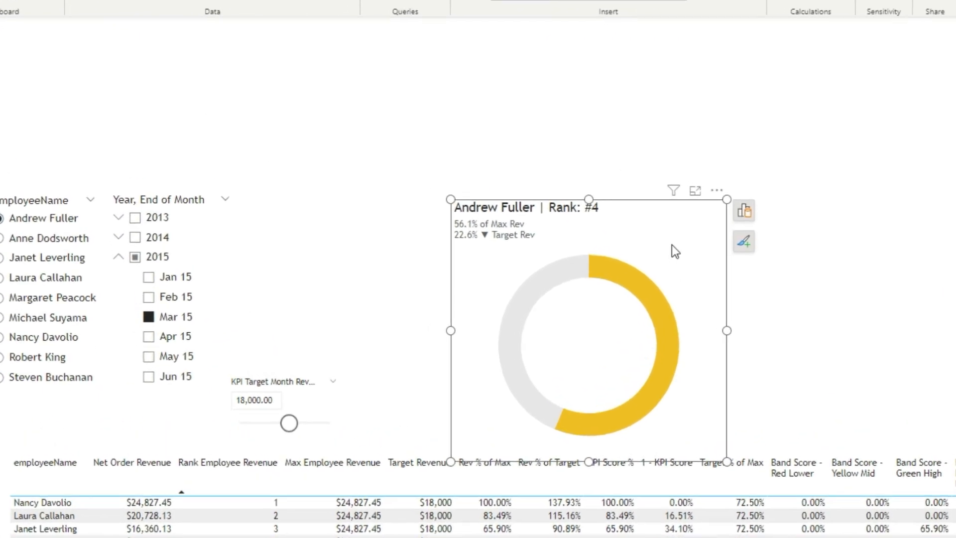
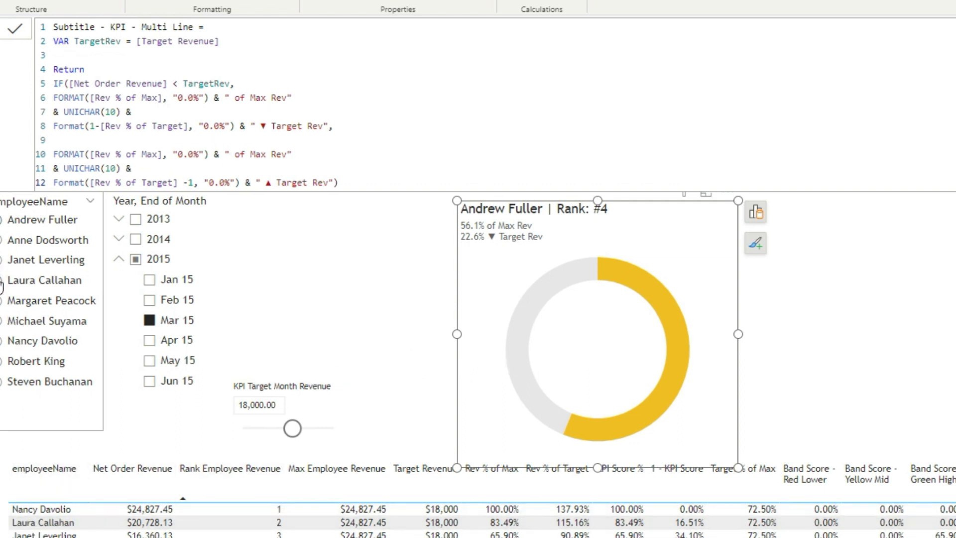
Step: Filter the employee slicer to the second-ranked and first-ranked employees in turn to check the donut chart's subtitle
left_click(8, 280)
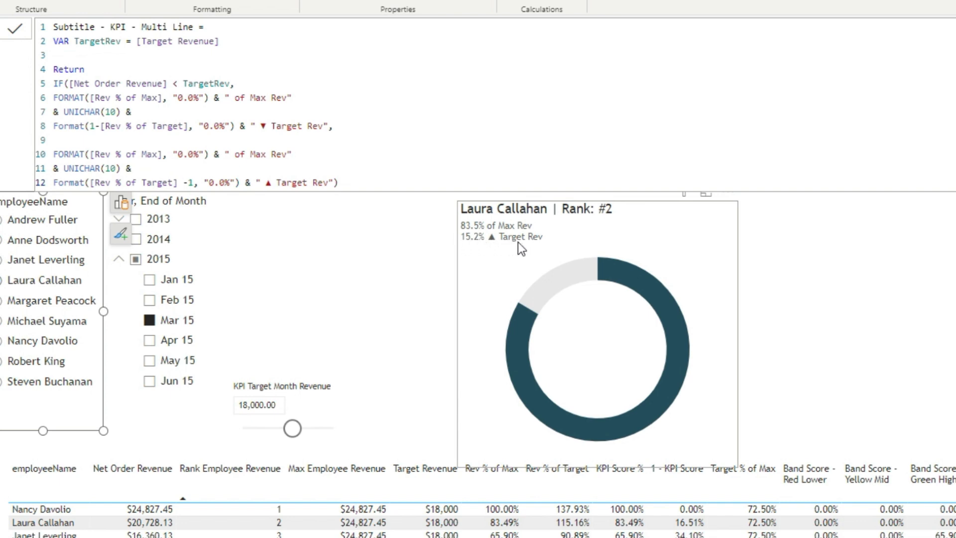
left_click(238, 407)
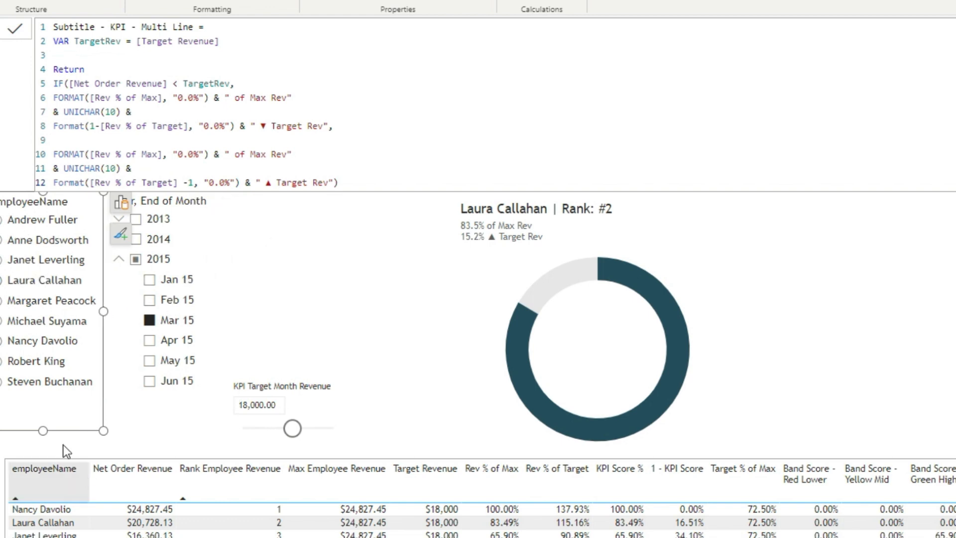
left_click(15, 341)
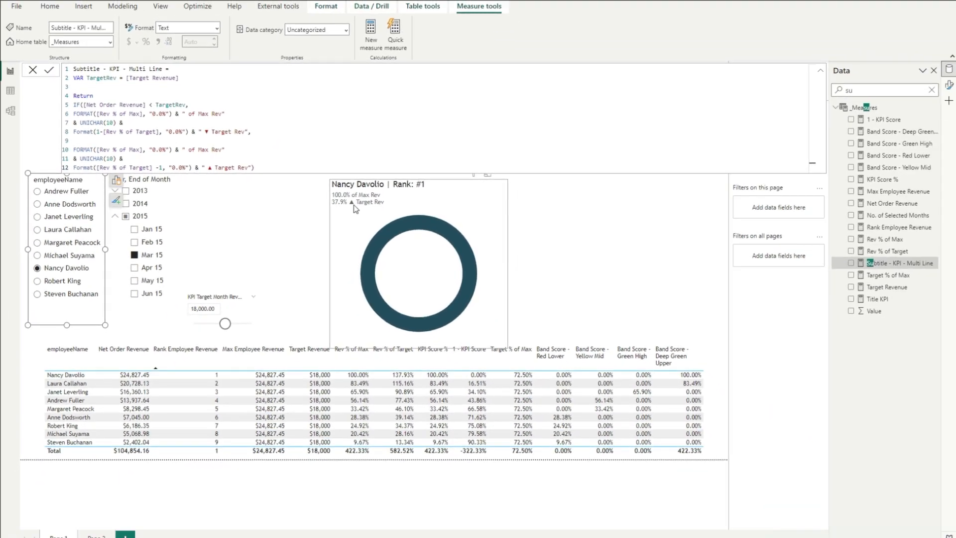
Step: Try a divider under the donut chart's title in its title formatting and turn it off again
left_click(354, 204)
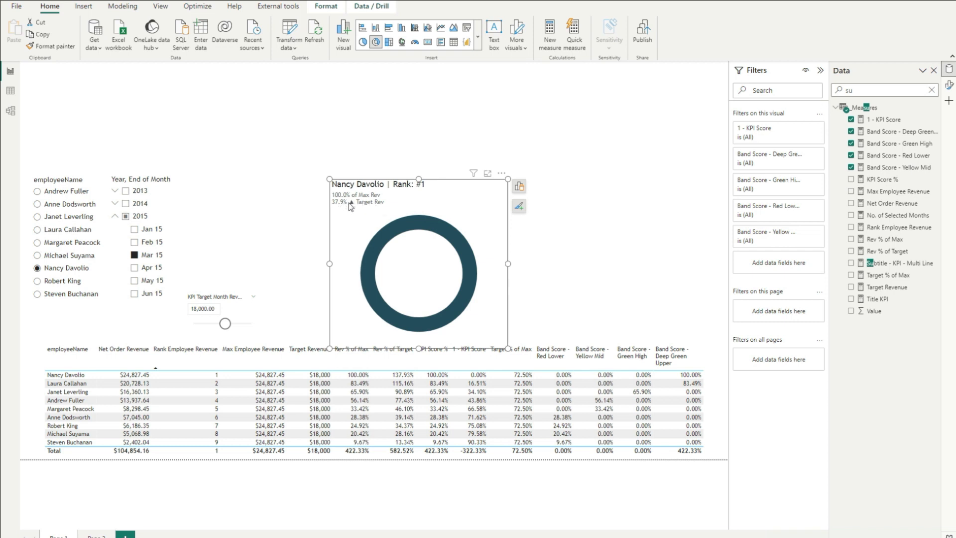
left_click(948, 84)
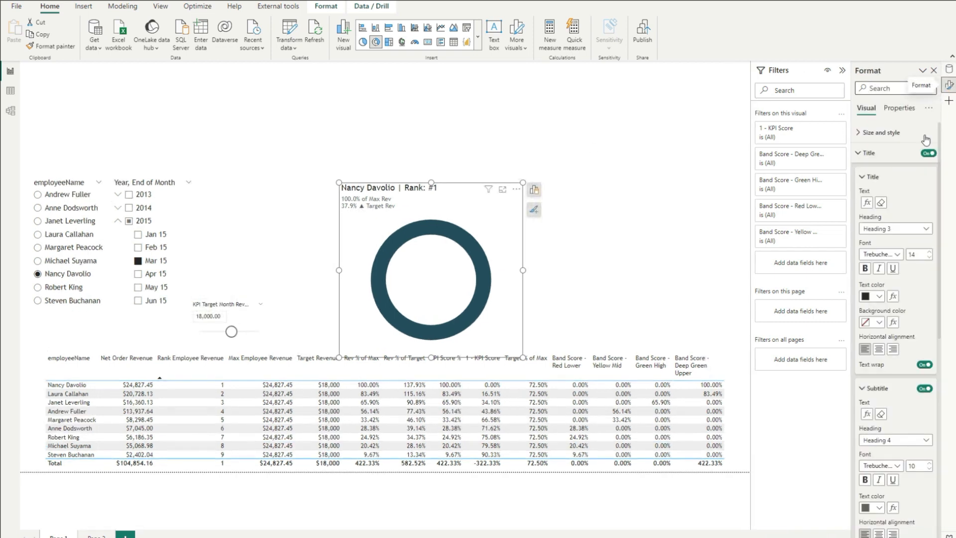
left_click(866, 154)
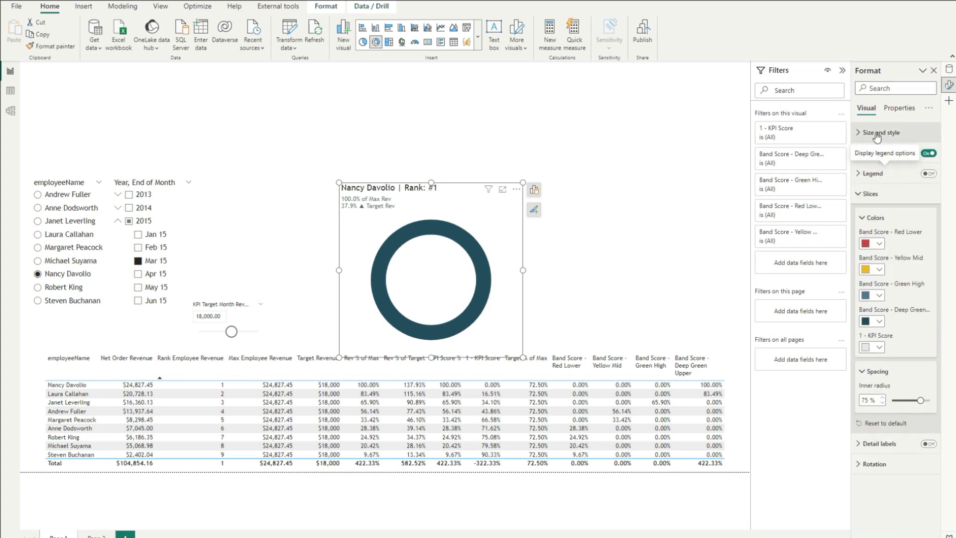
left_click(866, 153)
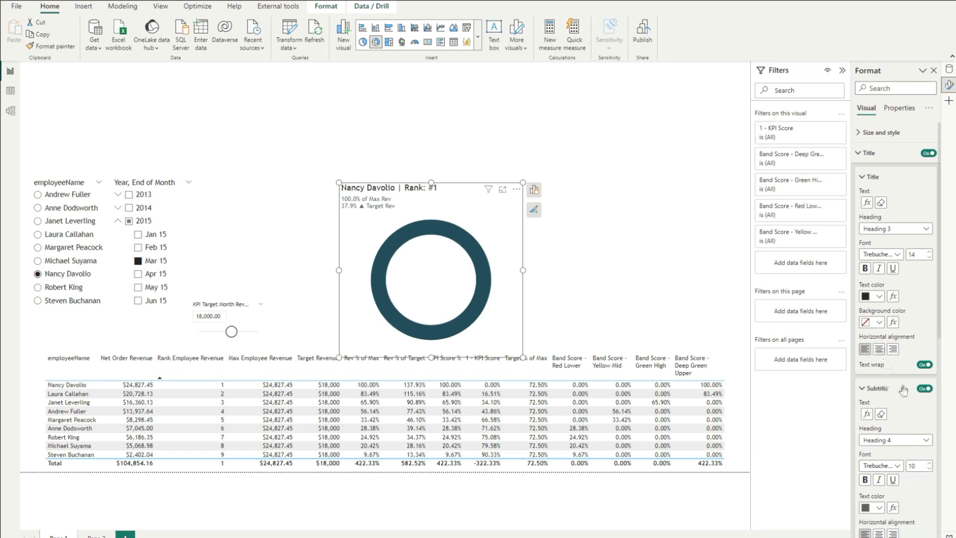
scroll(897, 409, "down", 4)
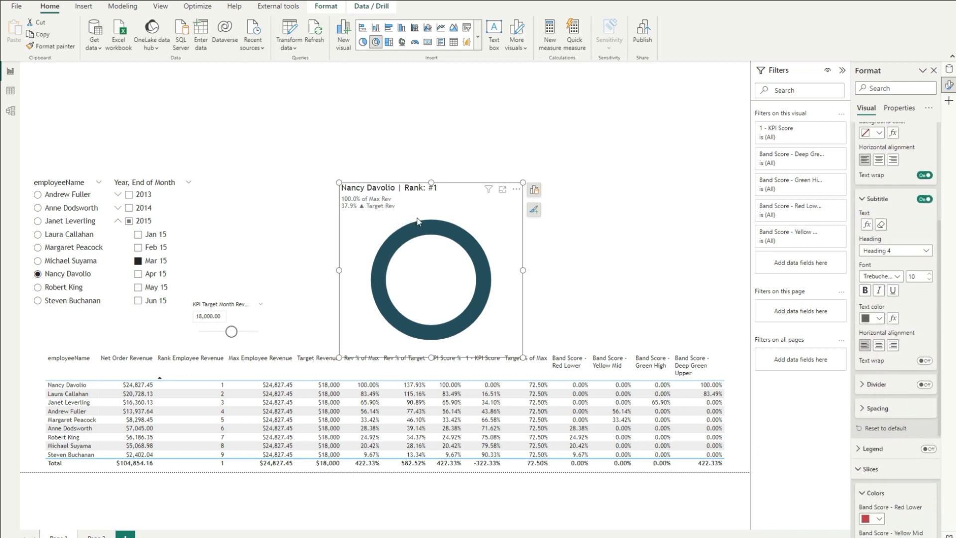
left_click(923, 385)
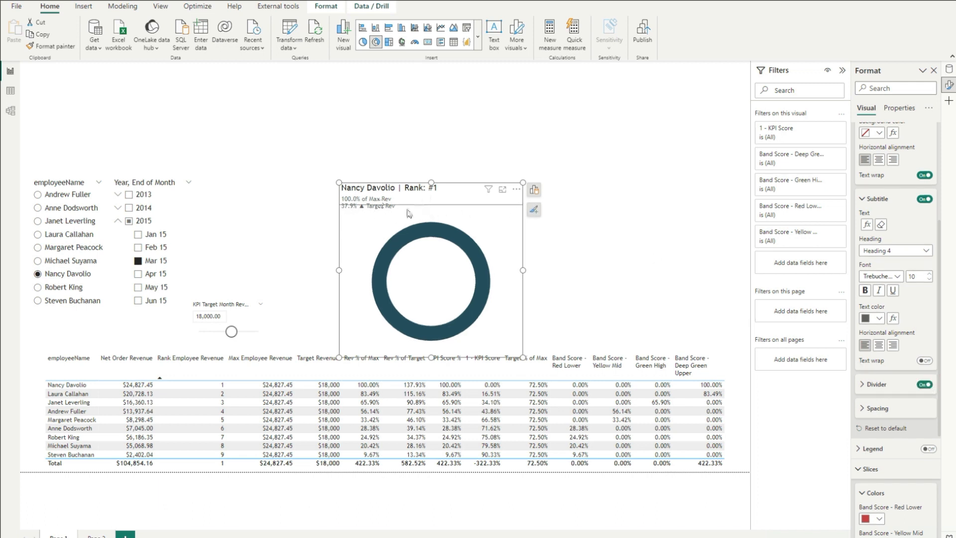
left_click(924, 384)
scroll(895, 279, "up", 4)
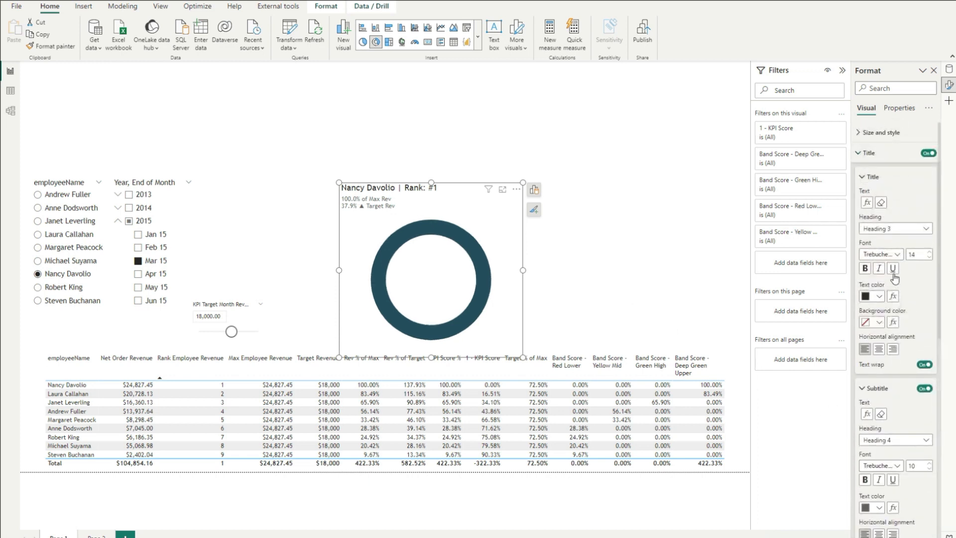
Step: Try a light yellow background color on the donut chart's title and reset it to no fill
left_click(879, 323)
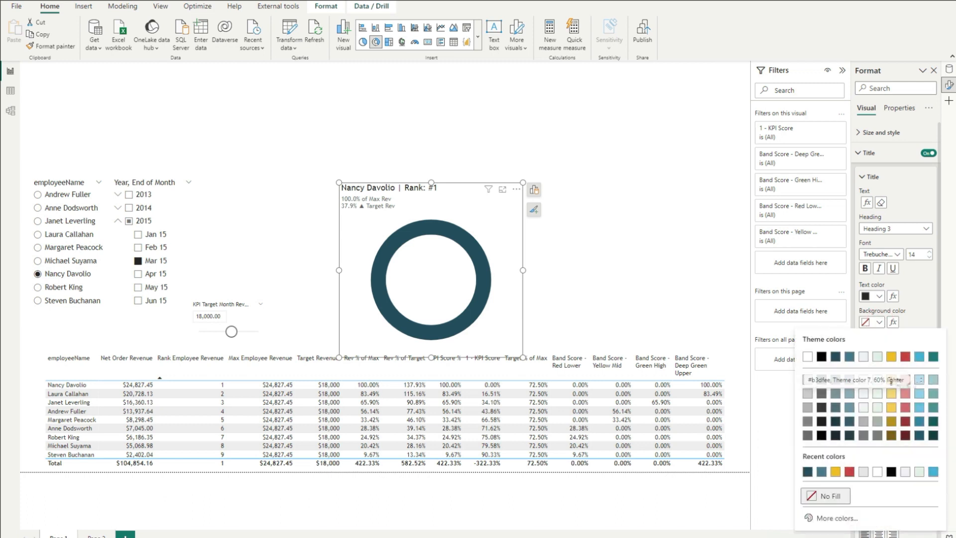
left_click(892, 393)
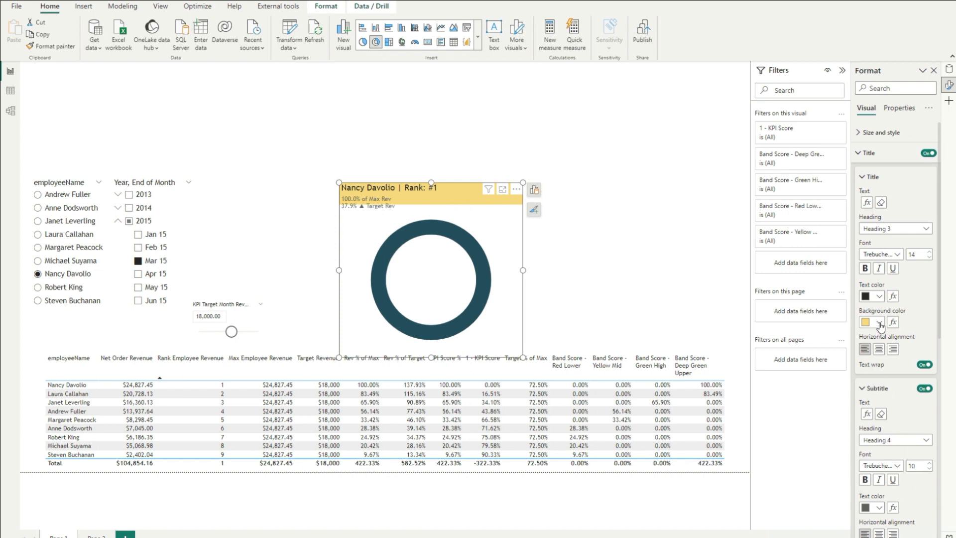
left_click(589, 260)
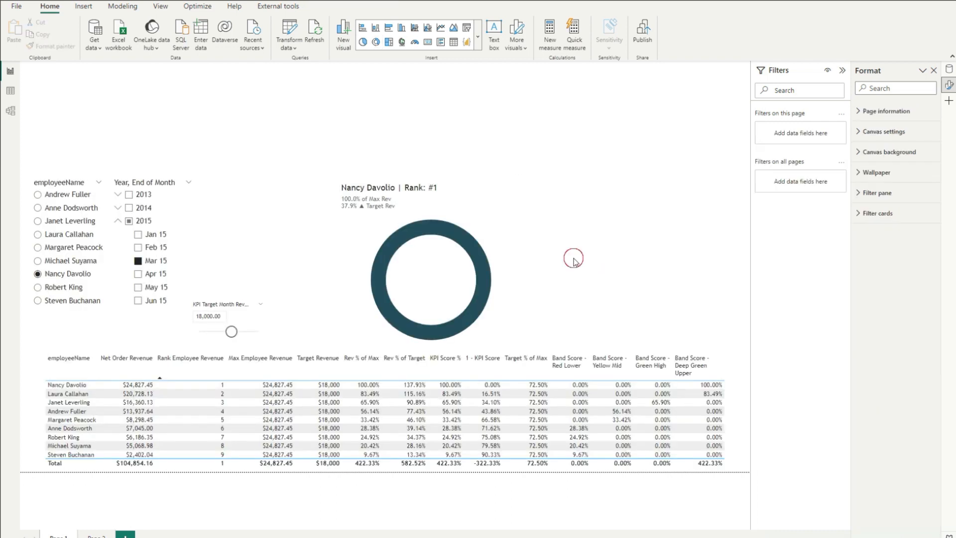
Step: Move the donut chart up and toward the slicers, clear of the table
left_click(500, 259)
left_click_drag(500, 259, 454, 200)
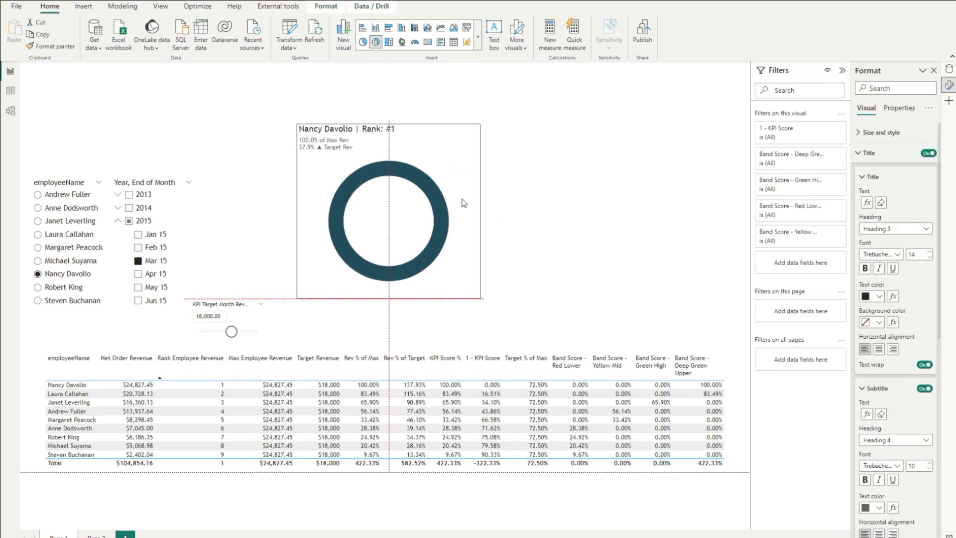
Step: Create a new measure in the _Measures table from a copy of the Subtitle - KPI - Multi Line formula, named Subtitle - KPI - Single Line
left_click(948, 70)
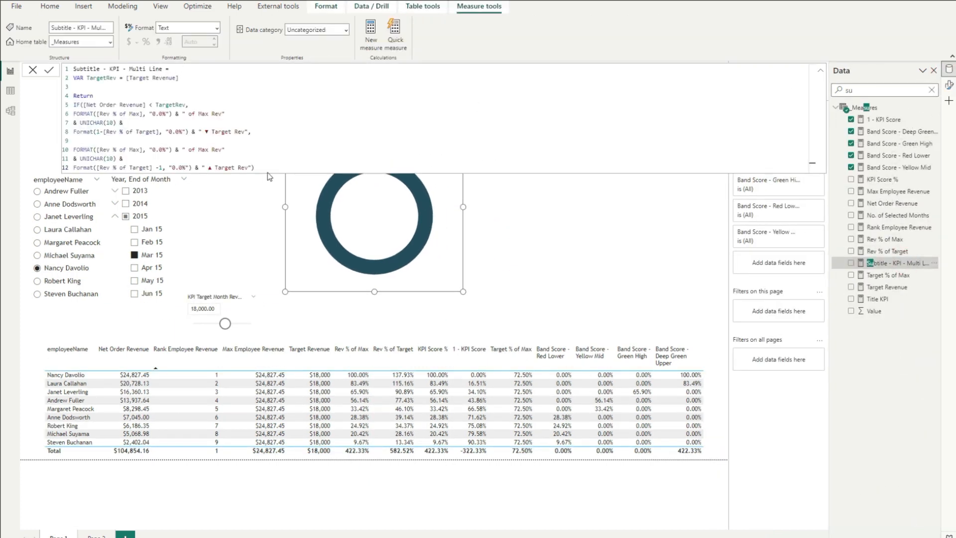
left_click_drag(263, 169, 32, 57)
key("ctrl+c")
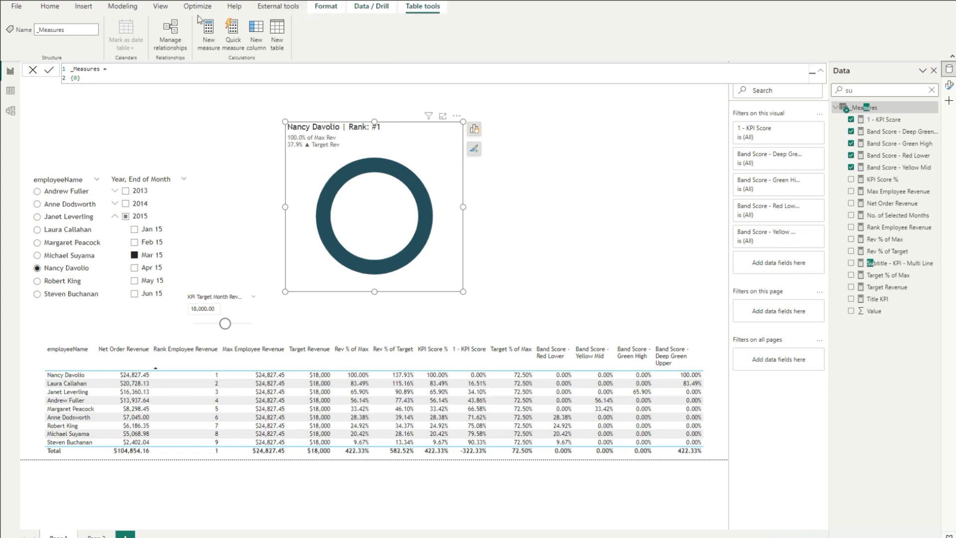
left_click(220, 39)
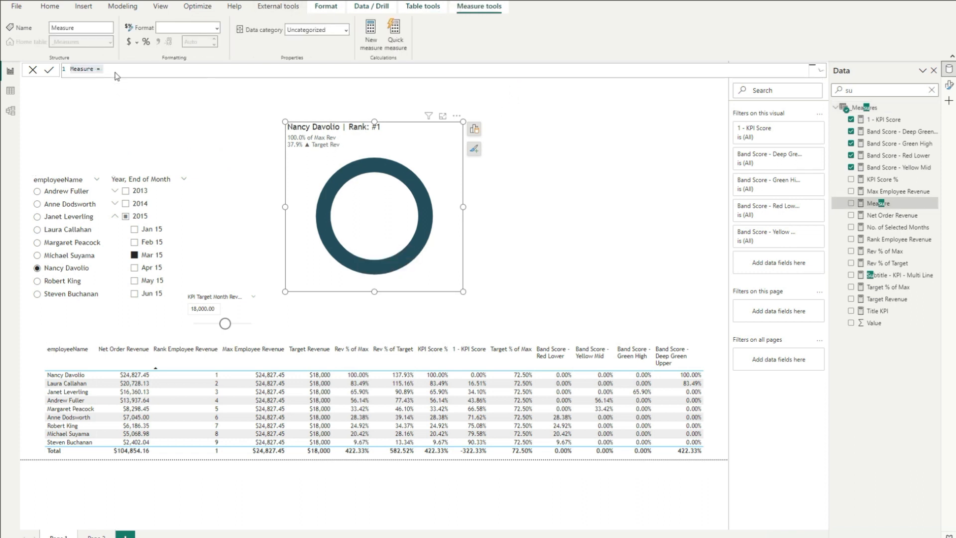
key("ctrl+a")
key("ctrl+v")
left_click(149, 69)
left_click_drag(146, 68, 129, 68)
type("Single")
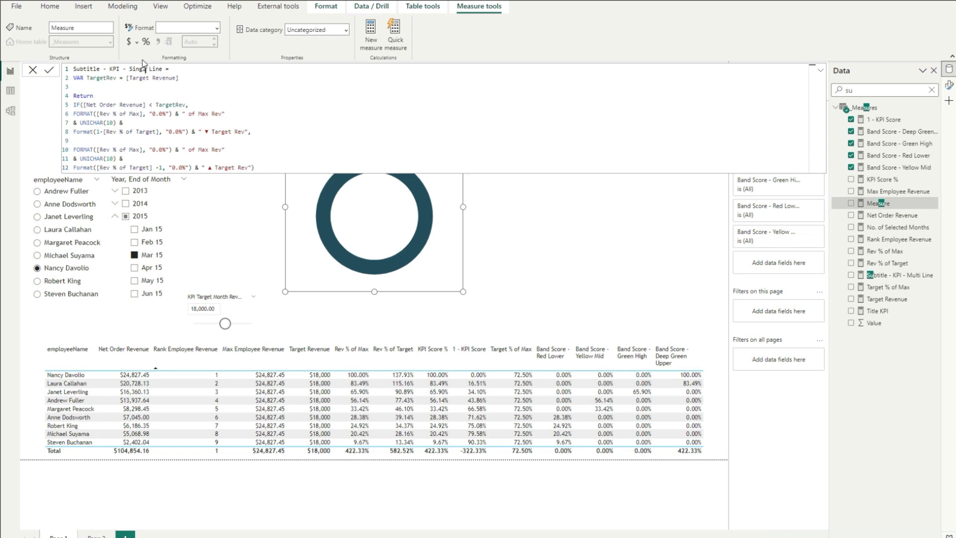
Step: Replace UNICHAR(10) in the IF function's true result with a spaced vertical-bar separator, " | "
left_click(149, 132)
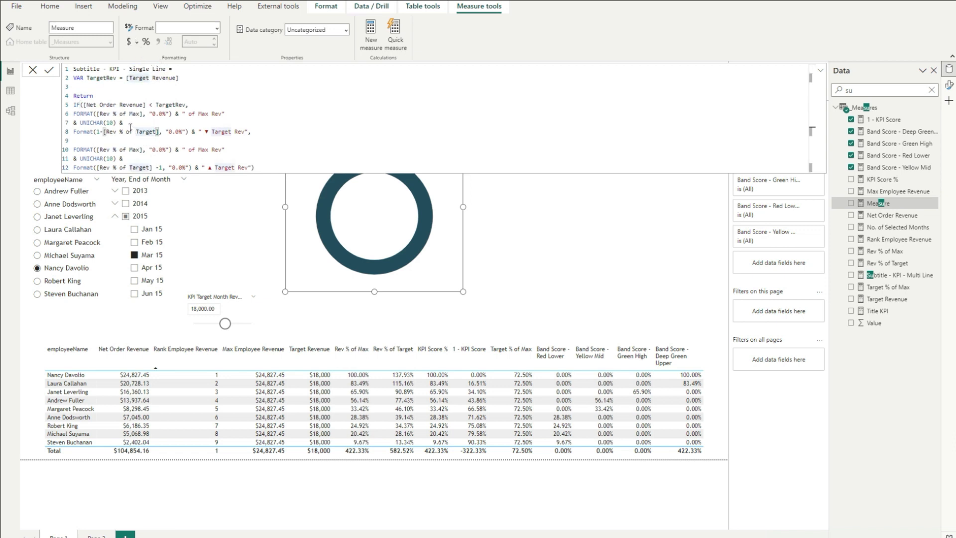
left_click_drag(117, 123, 80, 122)
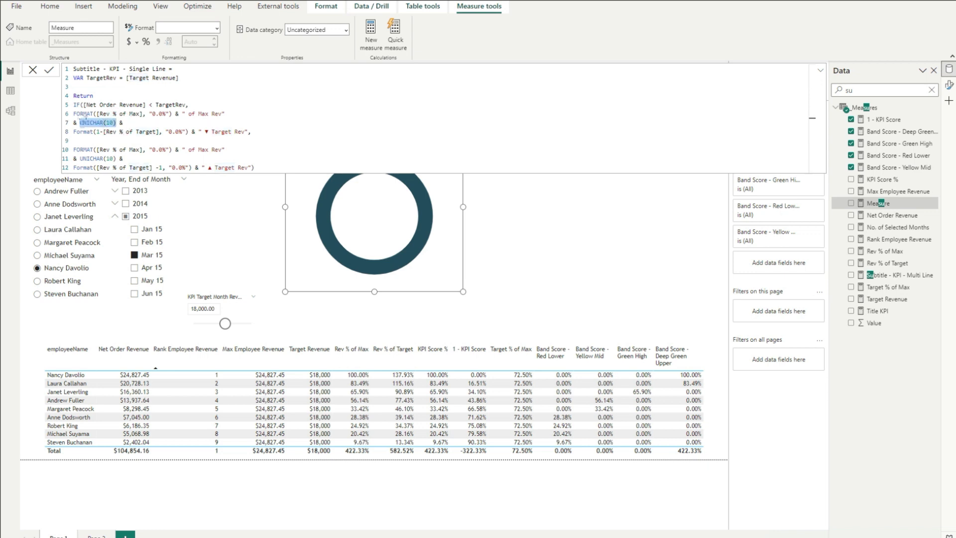
type("\" \"")
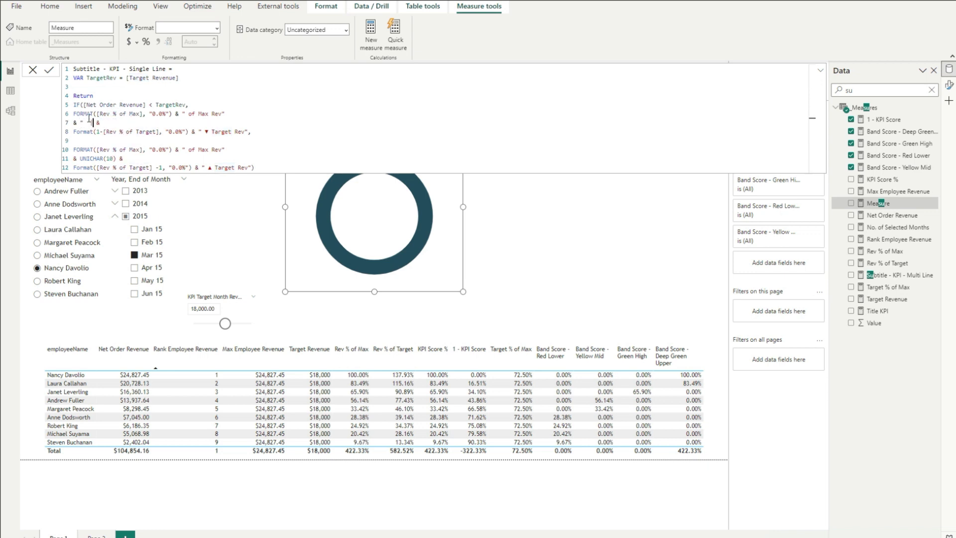
type("\"")
Step: Copy the vertical-bar separator over UNICHAR(10) in the IF function's false result and commit the measure
left_click_drag(103, 122, 80, 122)
key("ctrl+c")
left_click_drag(118, 158, 77, 160)
key("ctrl+v")
left_click(296, 169)
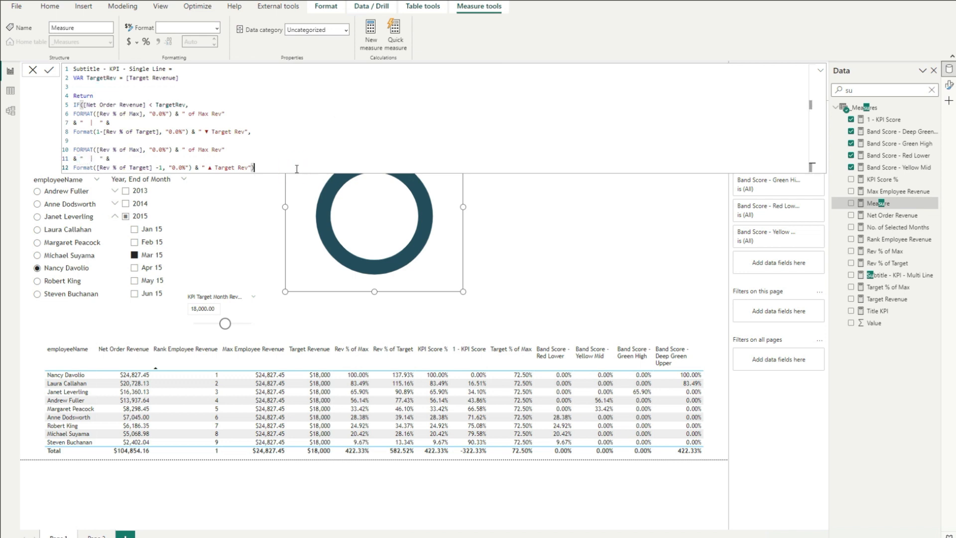
key("Return")
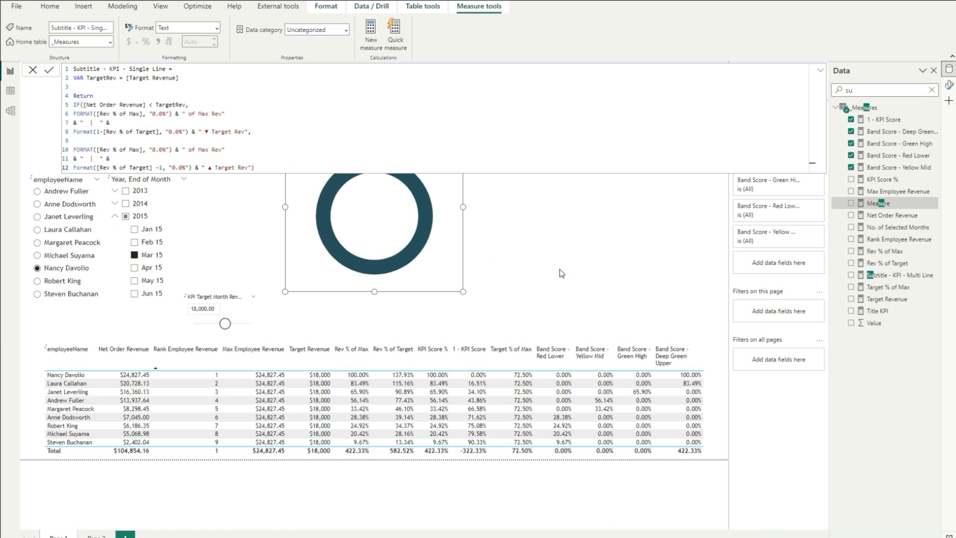
left_click(434, 268)
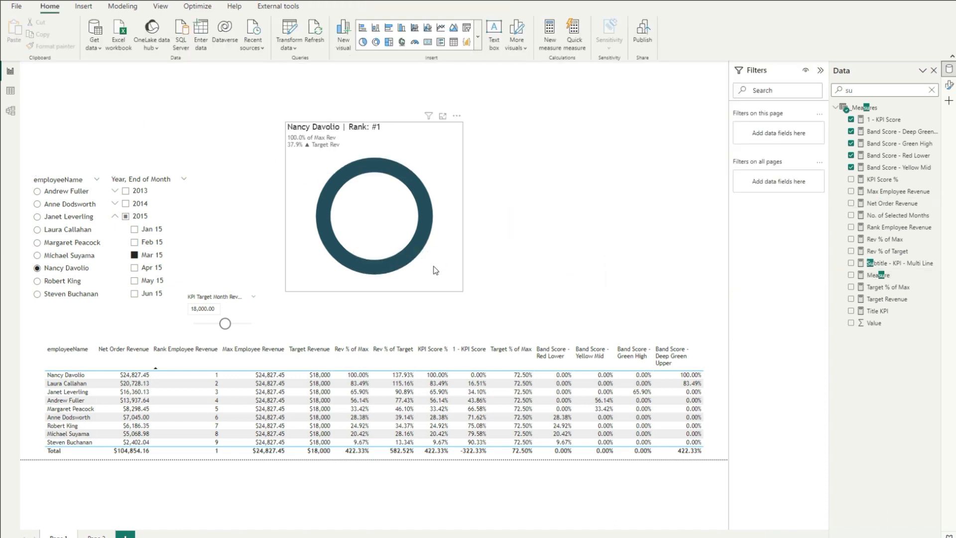
Step: Duplicate the donut chart and place the copy beside the original, above the table
key("ctrl+c")
key("ctrl+v")
left_click_drag(438, 273, 640, 264)
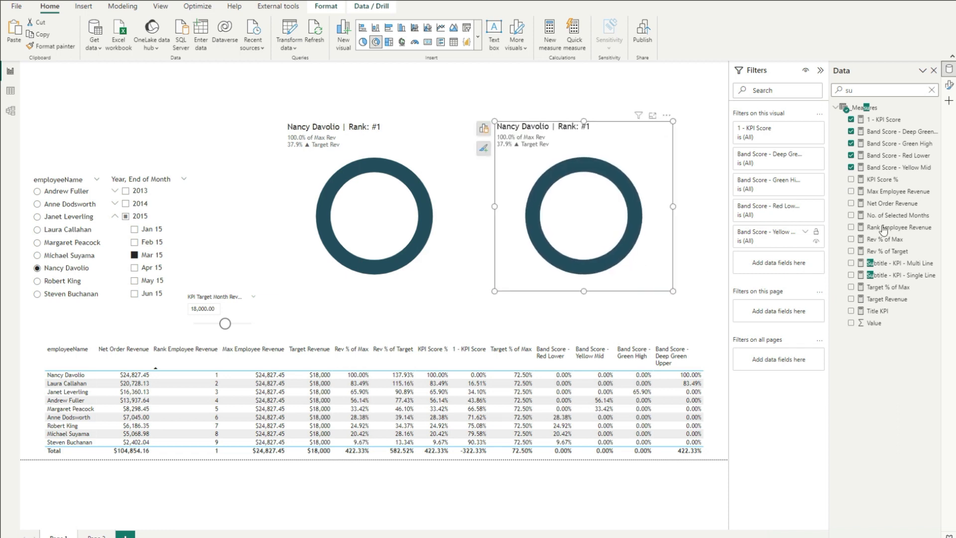
Step: Base the copied donut chart's subtitle text on the Subtitle - KPI - Single Line measure
left_click(949, 84)
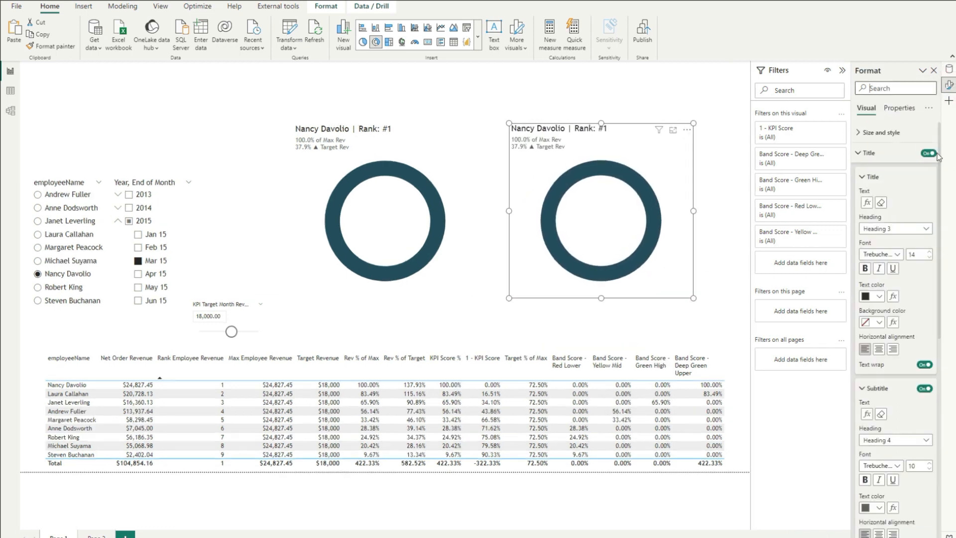
left_click(879, 416)
left_click(866, 414)
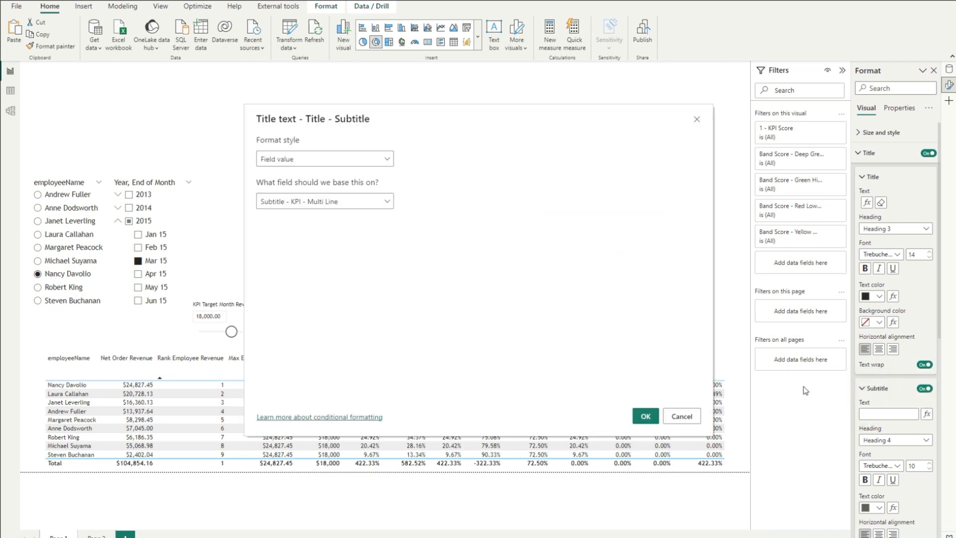
left_click(323, 201)
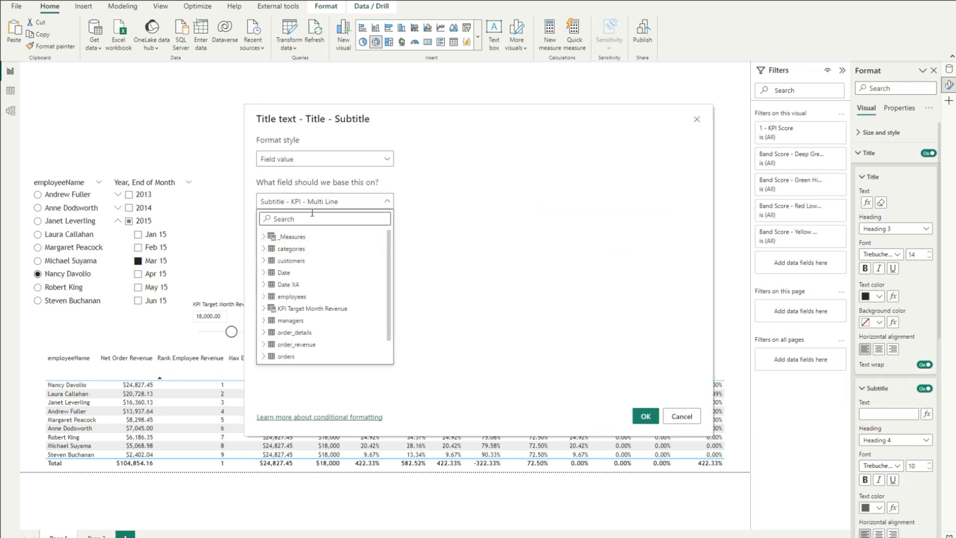
type("sub")
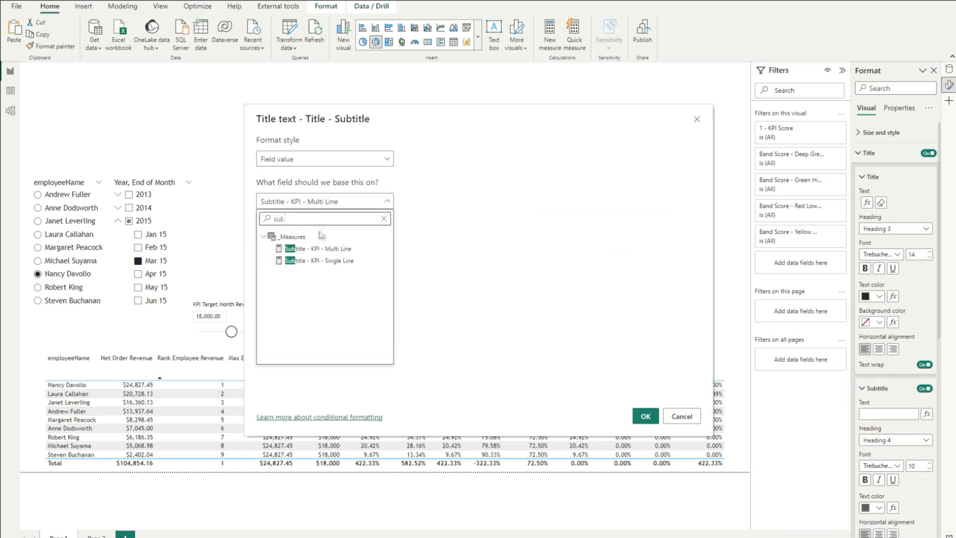
left_click(328, 264)
left_click(645, 416)
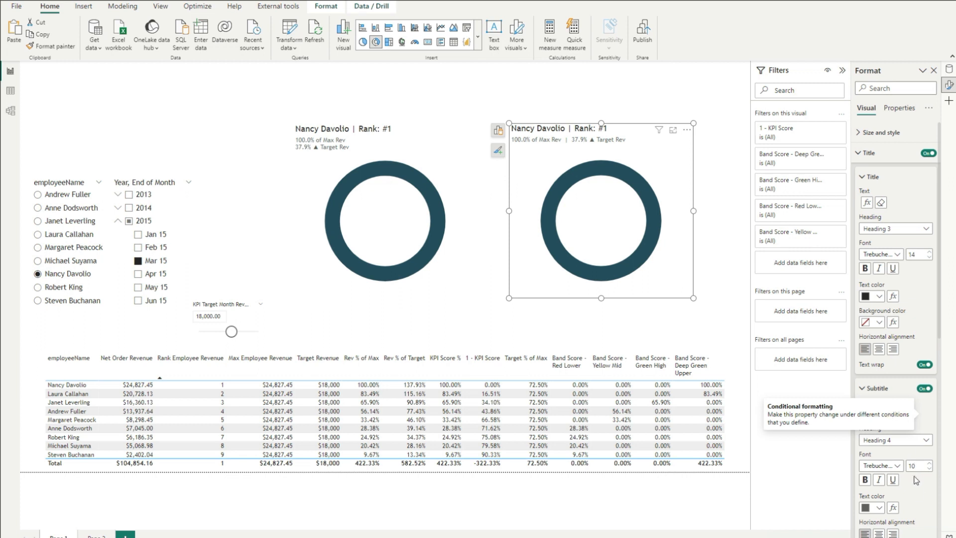
Step: Enable the divider under the copied donut chart's title and give the title a medium blue theme background
scroll(915, 487, "down", 3)
left_click(924, 448)
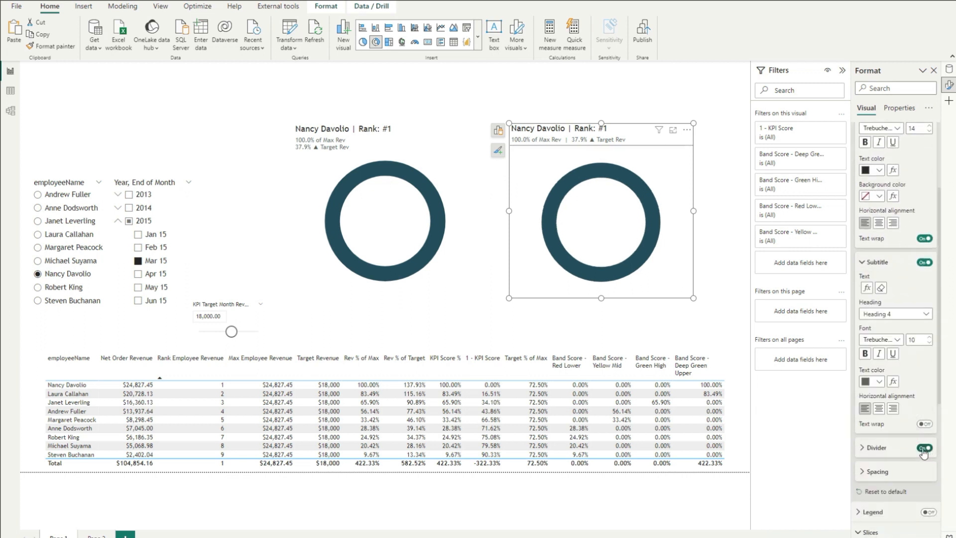
scroll(896, 224, "up", 2)
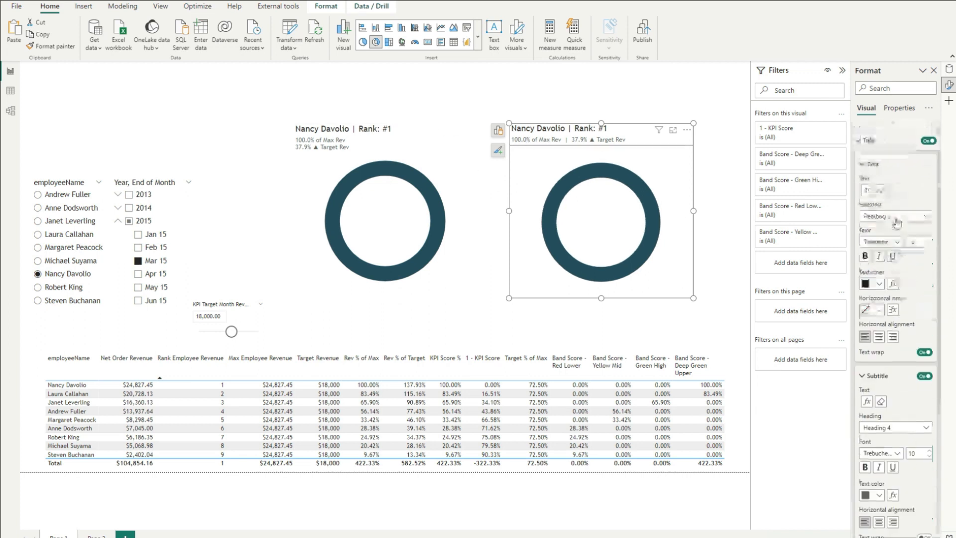
left_click(879, 322)
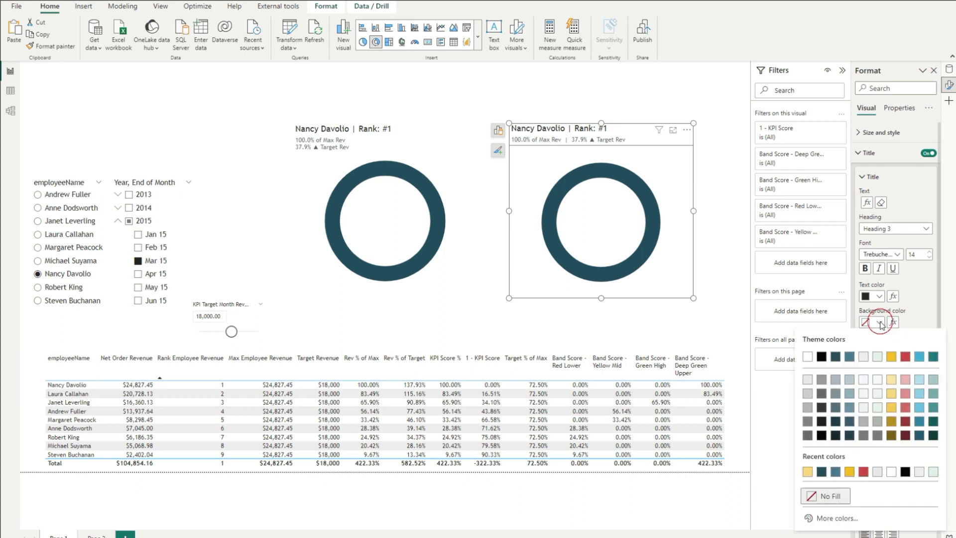
left_click(849, 357)
Step: Set the title and subtitle text colors of the copied donut chart to white
left_click(879, 297)
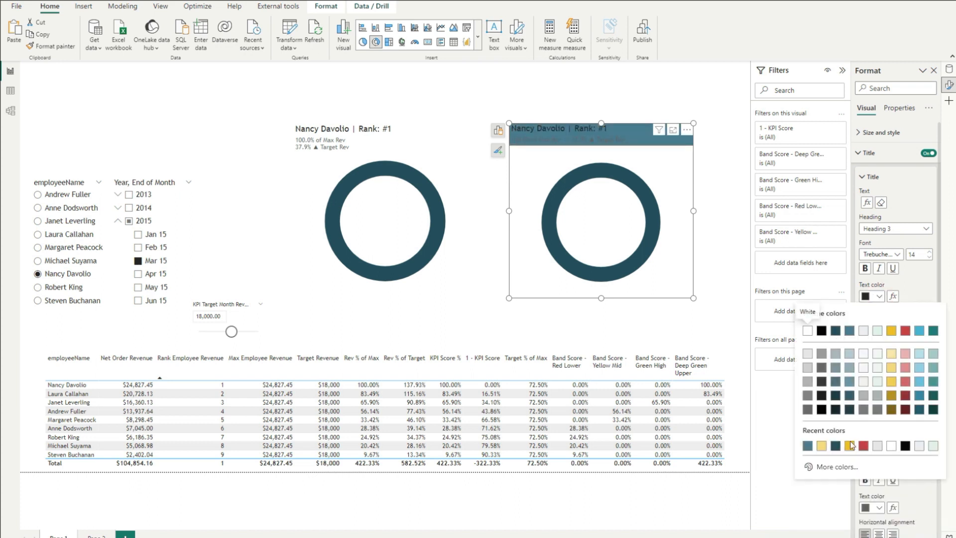
left_click(891, 446)
scroll(896, 457, "down", 5)
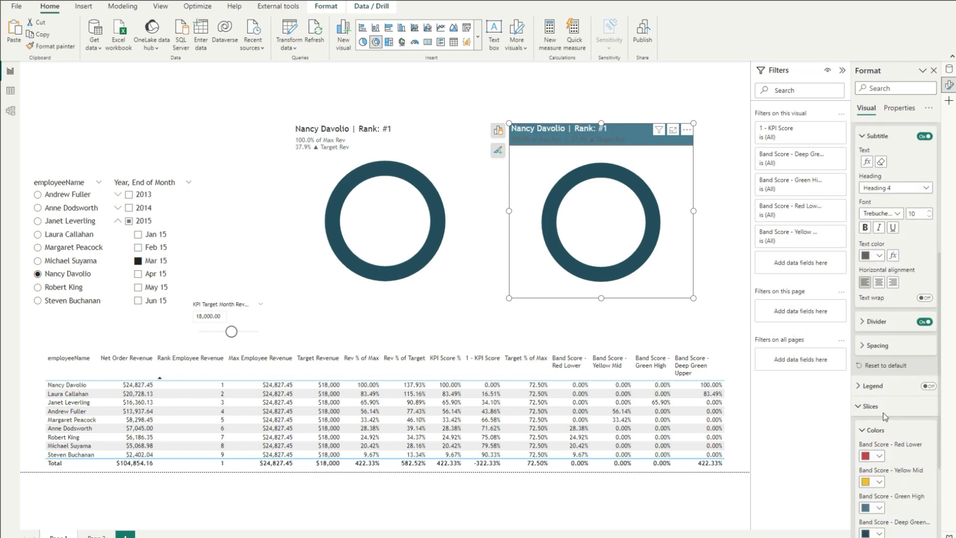
left_click(879, 255)
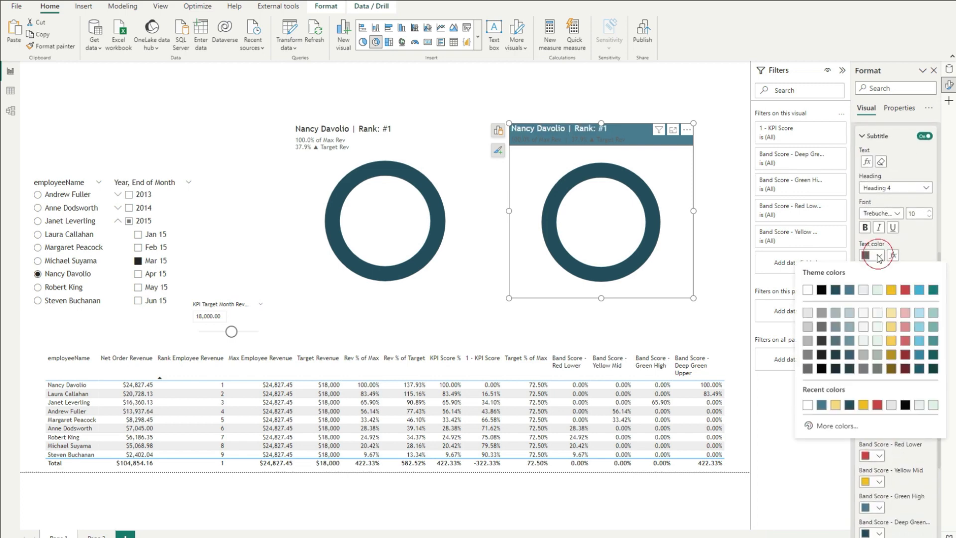
left_click(807, 289)
left_click(480, 201)
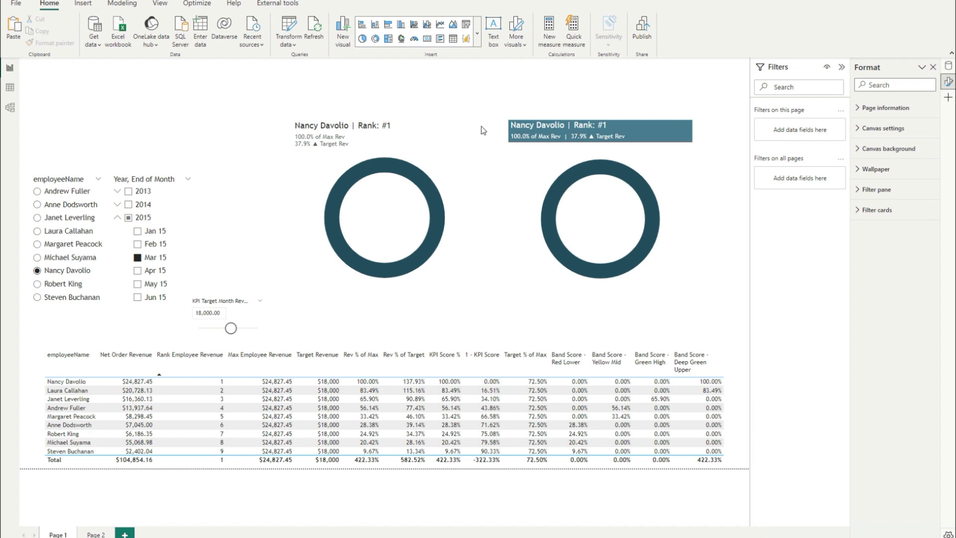
Step: Create a new empty measure named KPI Score - Color Format
left_click(948, 66)
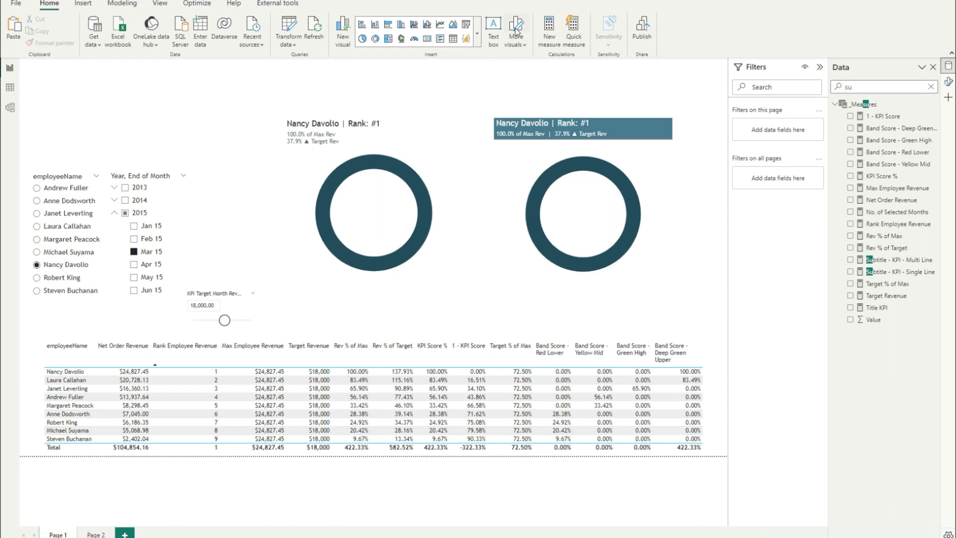
left_click(549, 28)
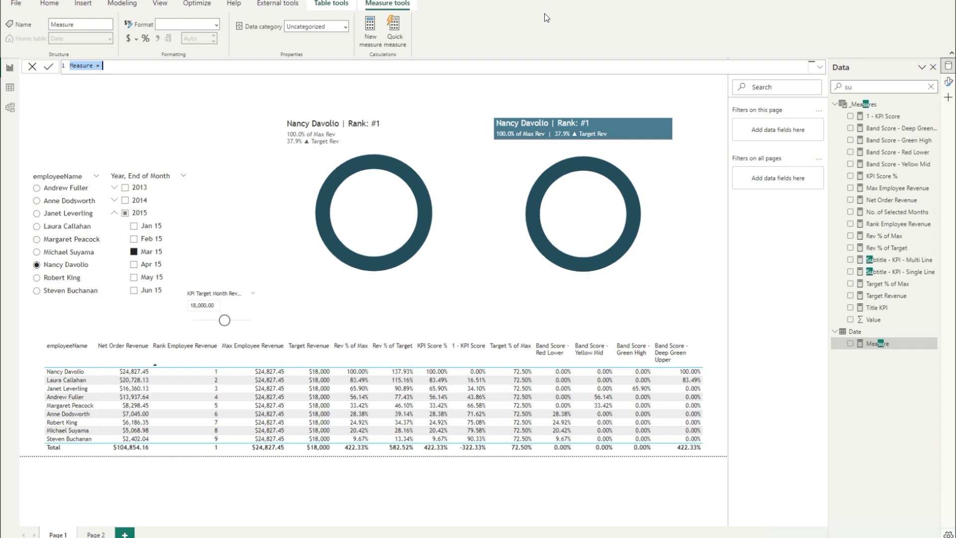
type("KPI S")
type("Font")
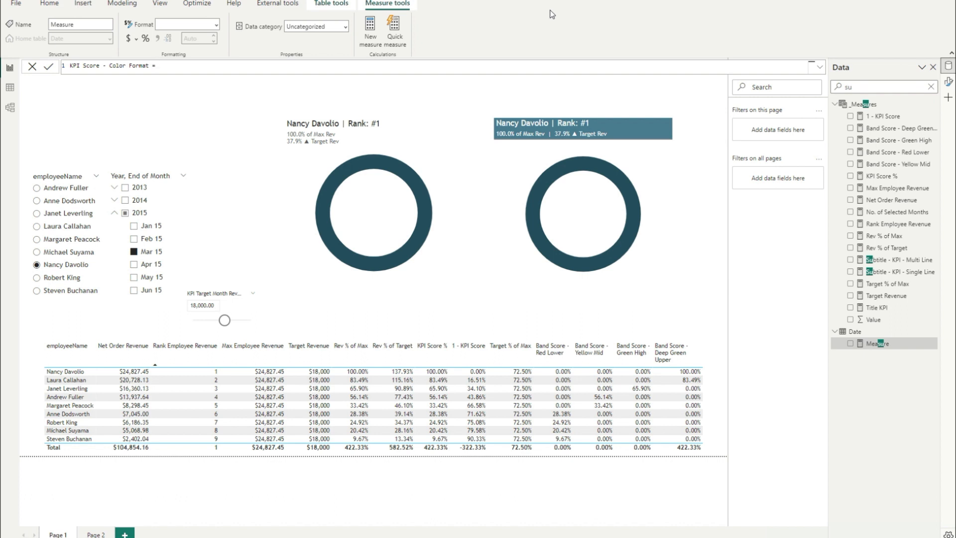
key("Return")
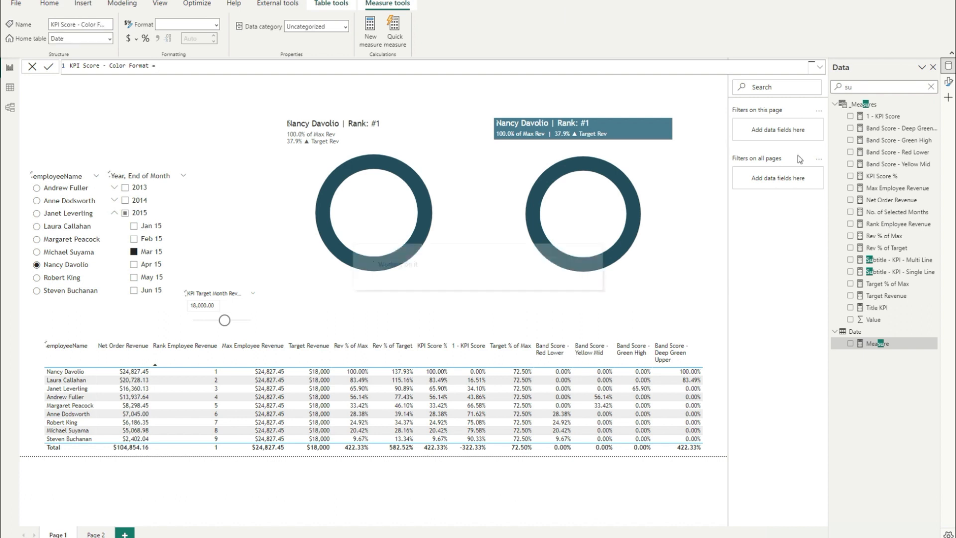
Step: Copy the TargetS, LowerTarget, MidTarget and UpperTarget variable lines from the Band Score - Deep Green Upper measure
left_click(887, 130)
left_click_drag(176, 102, 51, 77)
key("ctrl+c")
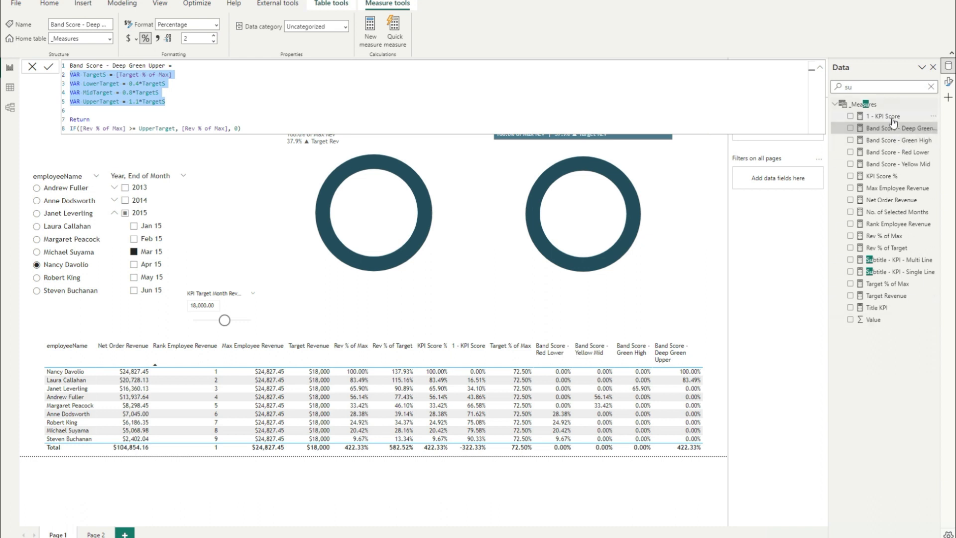
Step: Find the KPI Score - Color Format measure and paste the copied target variables into its formula, leaving line 2 blank
left_click(873, 88)
key("BackSpace")
key("BackSpace")
type("colo")
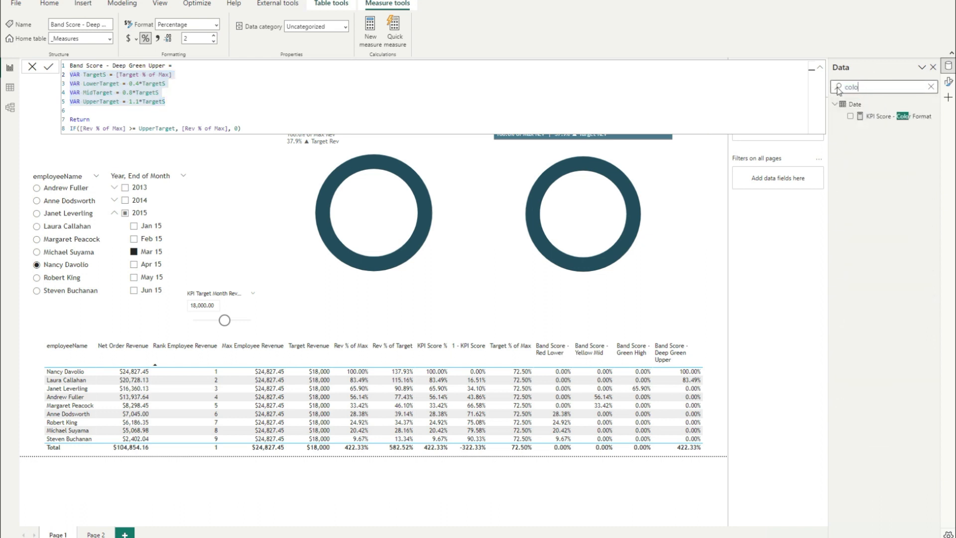
left_click(883, 118)
left_click(184, 66)
key("shift+Return")
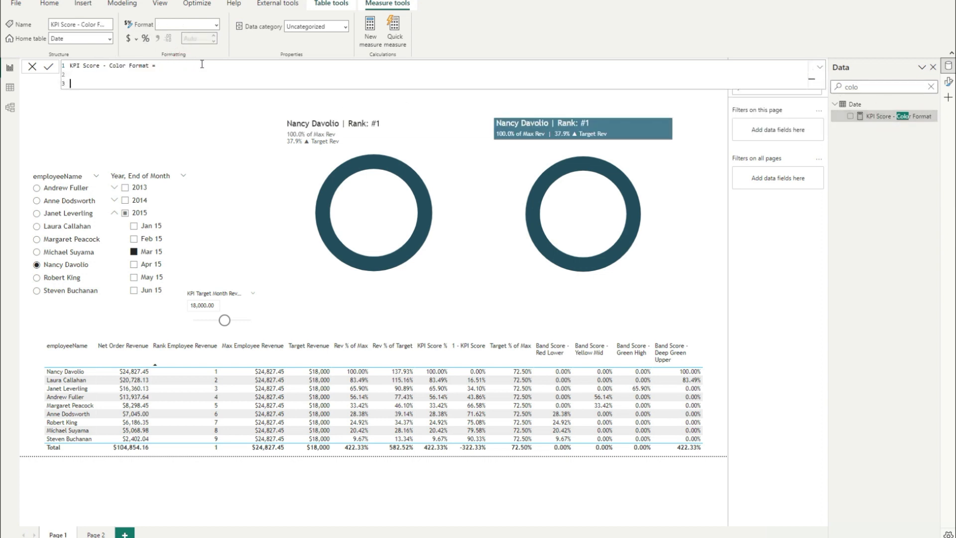
key("ctrl+v")
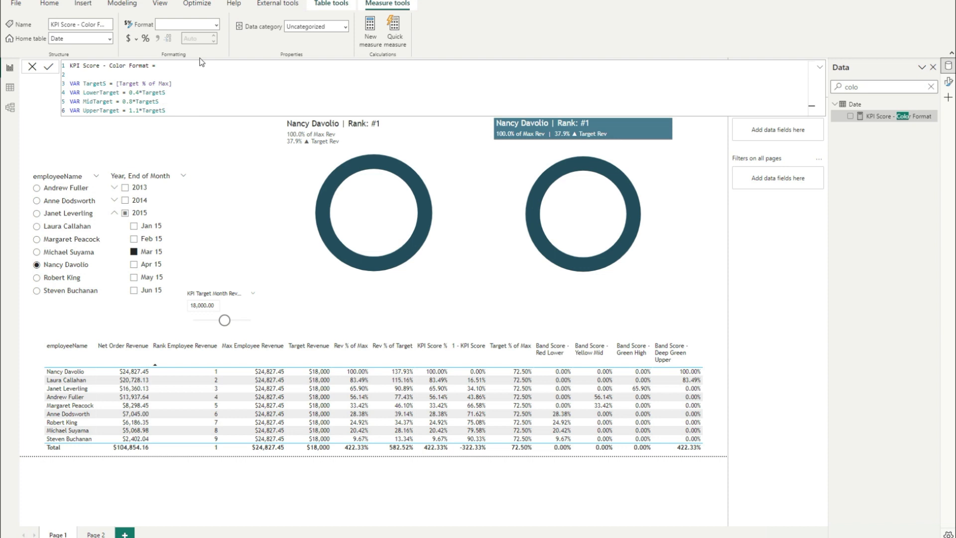
Step: Define a variable ScoreD = [Rev % of Max] on the blank line above TargetS
left_click(70, 74)
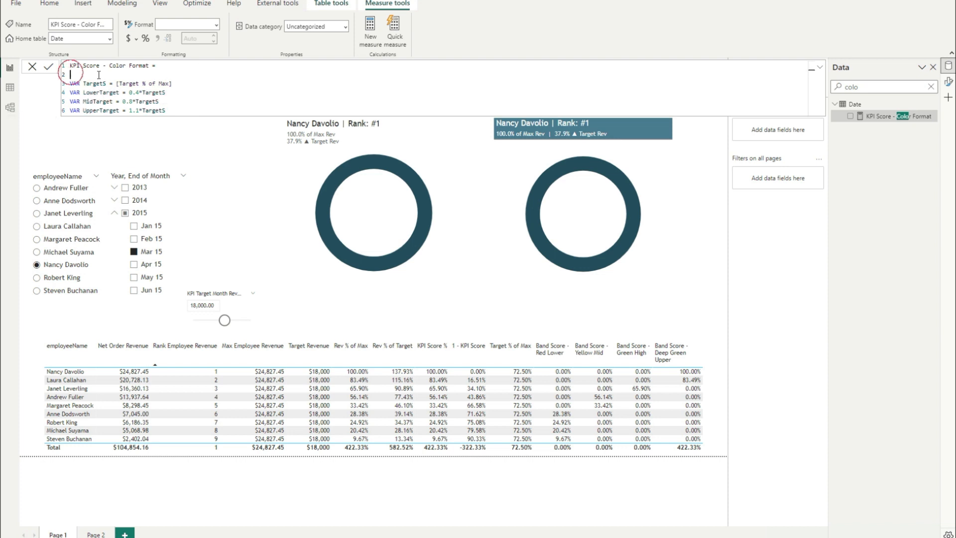
type("VAR Va")
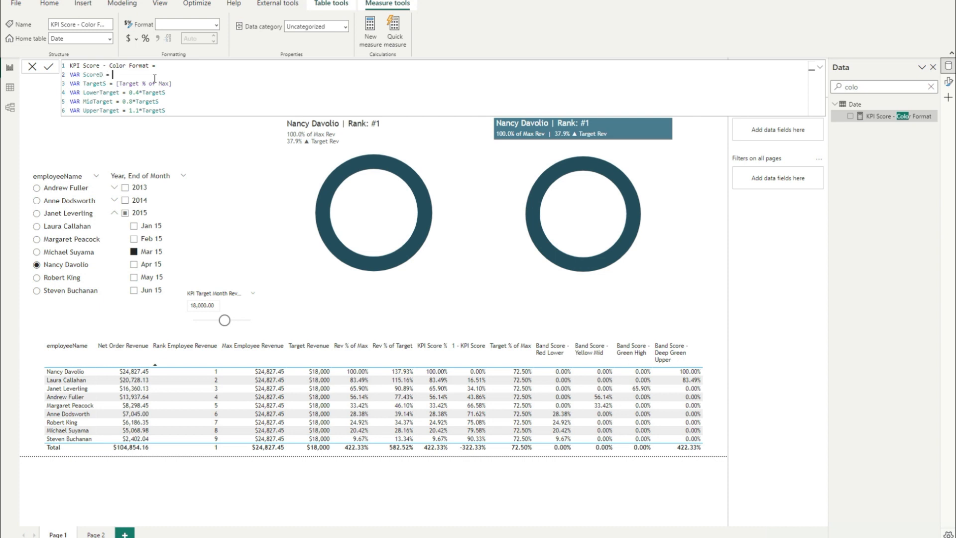
type("[Rev")
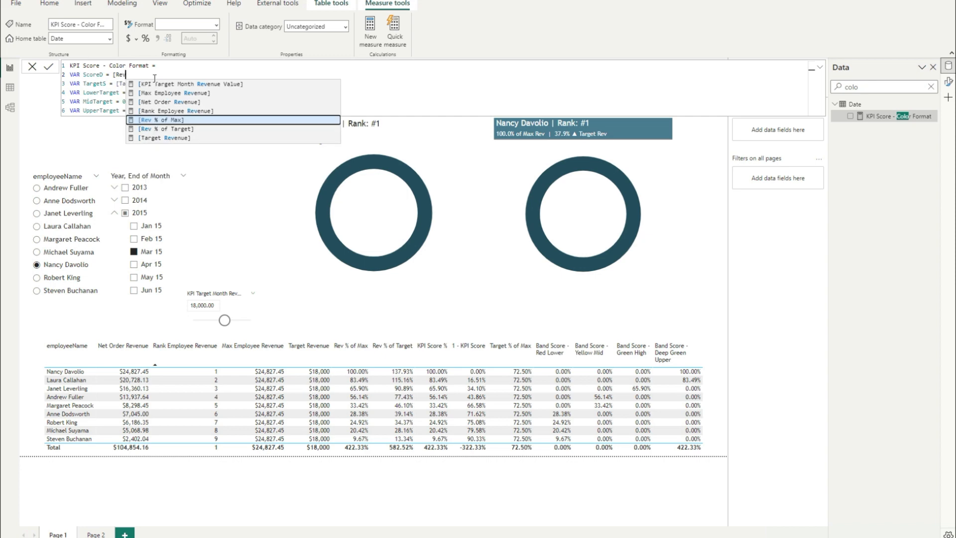
key("Tab")
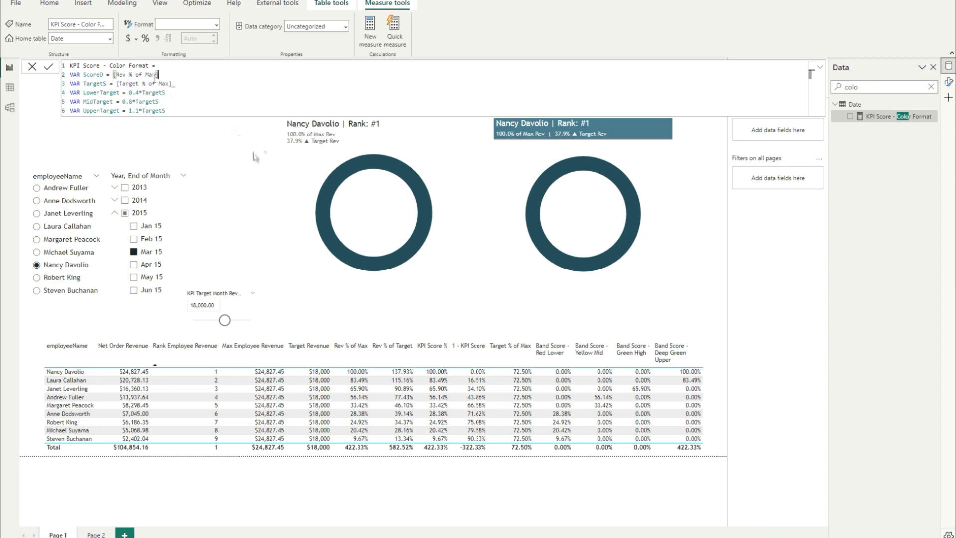
Step: Add a Return statement below the variables and start a SWITCH(TRUE(), expression under it
left_click(179, 109)
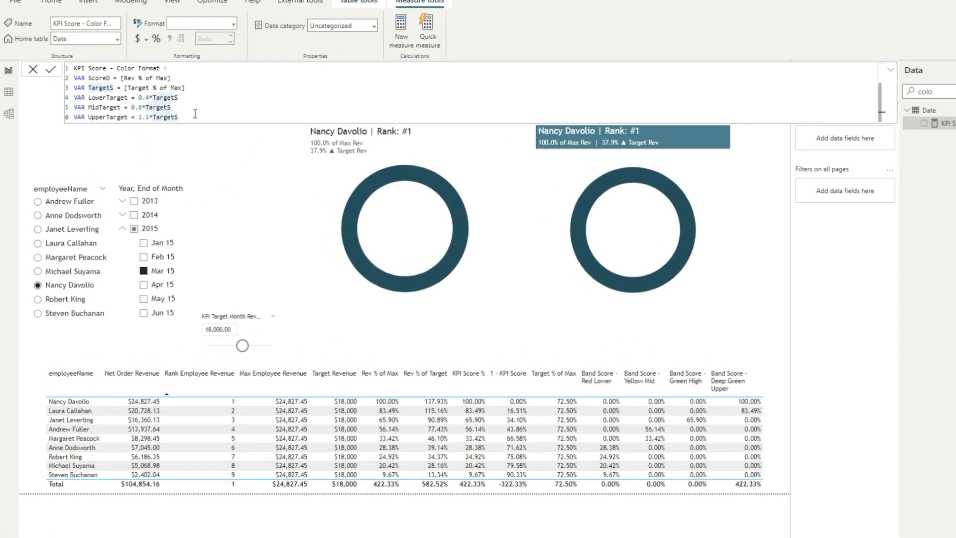
key("shift+Return")
key("shift+Return")
key("shift+Return")
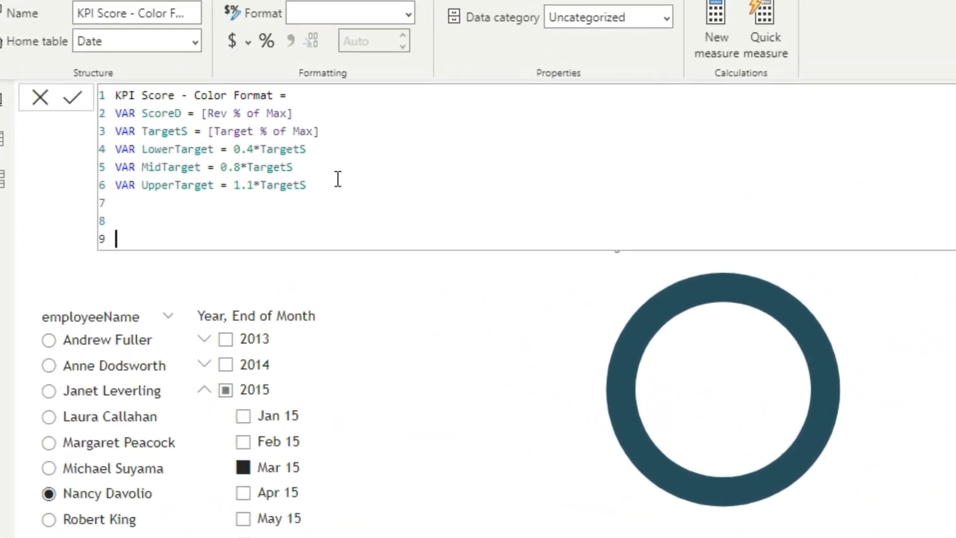
type("Return")
key("shift+Return")
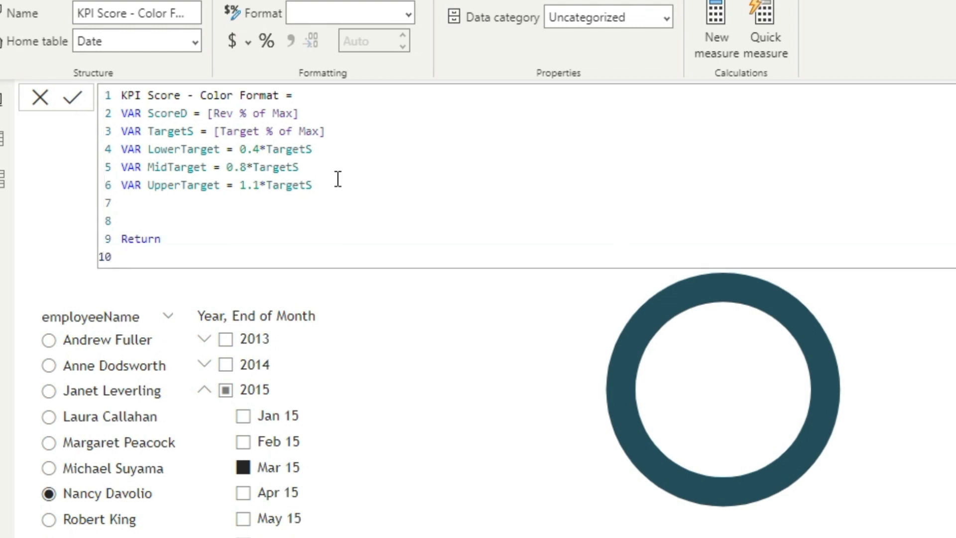
type("SWITC")
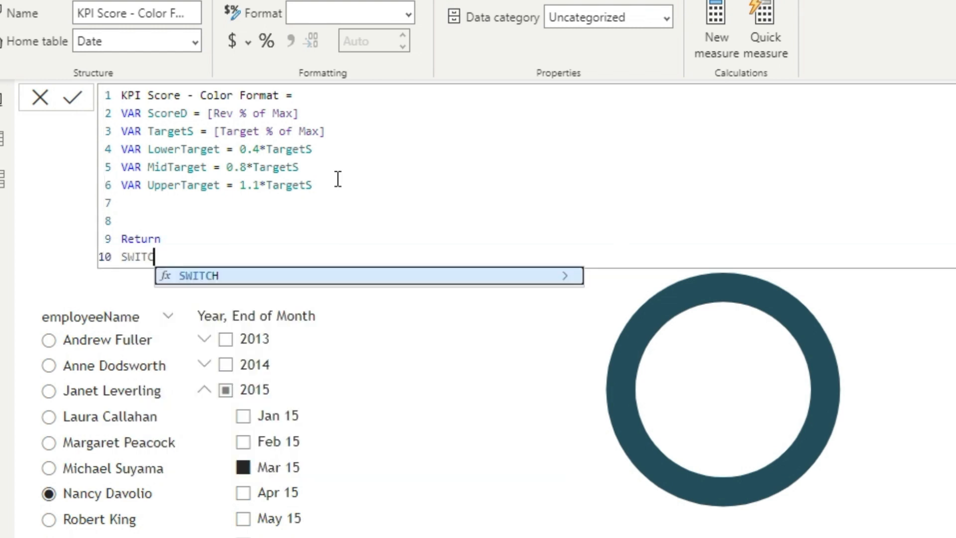
type("H(TRUE(),")
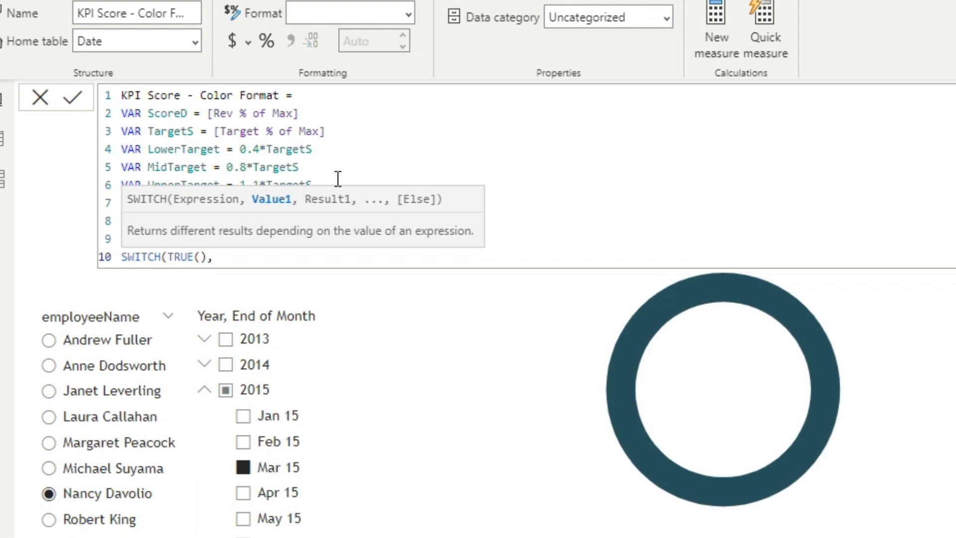
key("shift+Return")
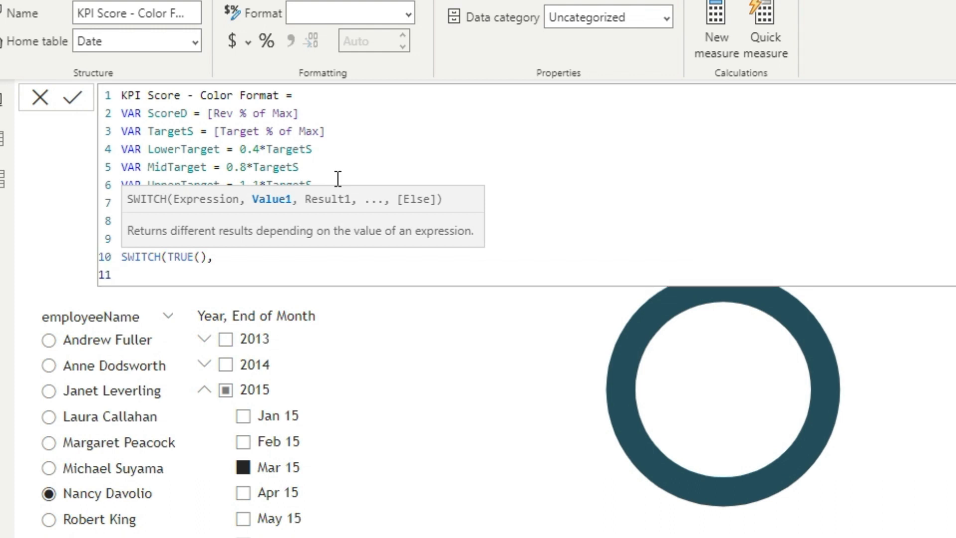
Step: Add the first SWITCH branch, returning "#c73D40" when ScoreD < LowerTarget
type("Sc")
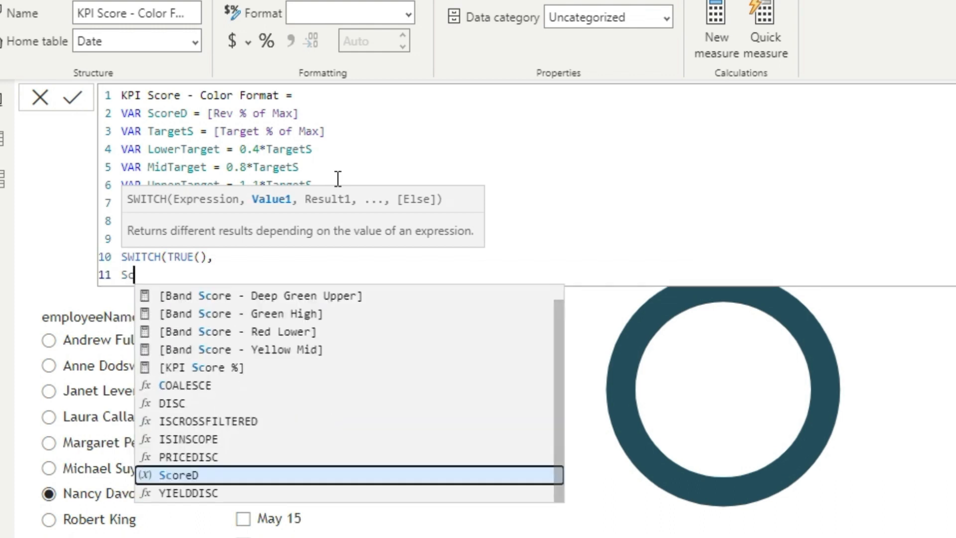
type("oreD")
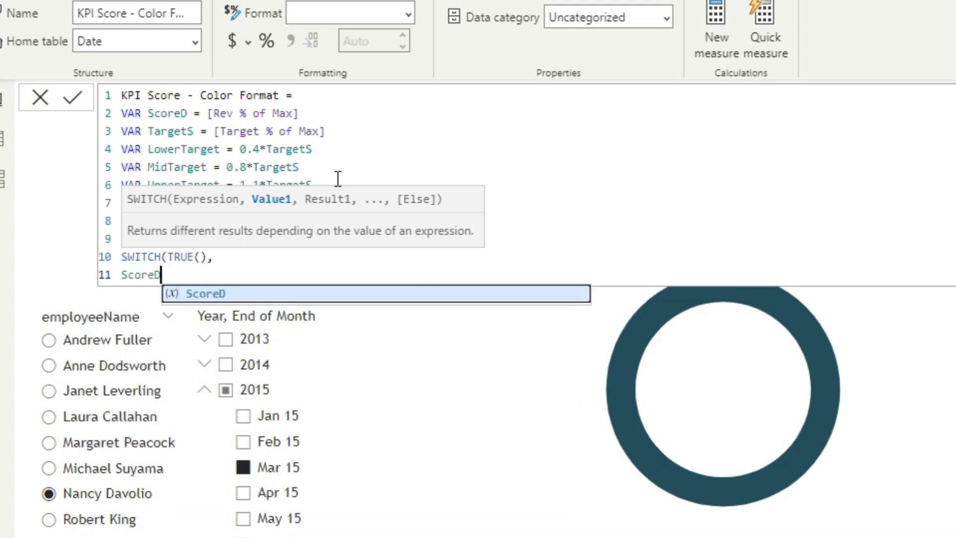
type(" <")
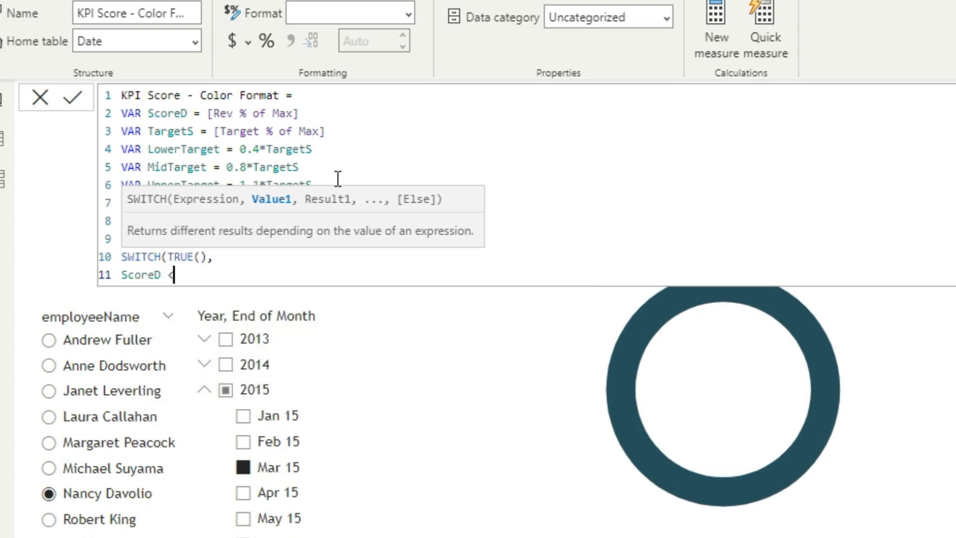
type(" Lower")
key("Down")
key("Tab")
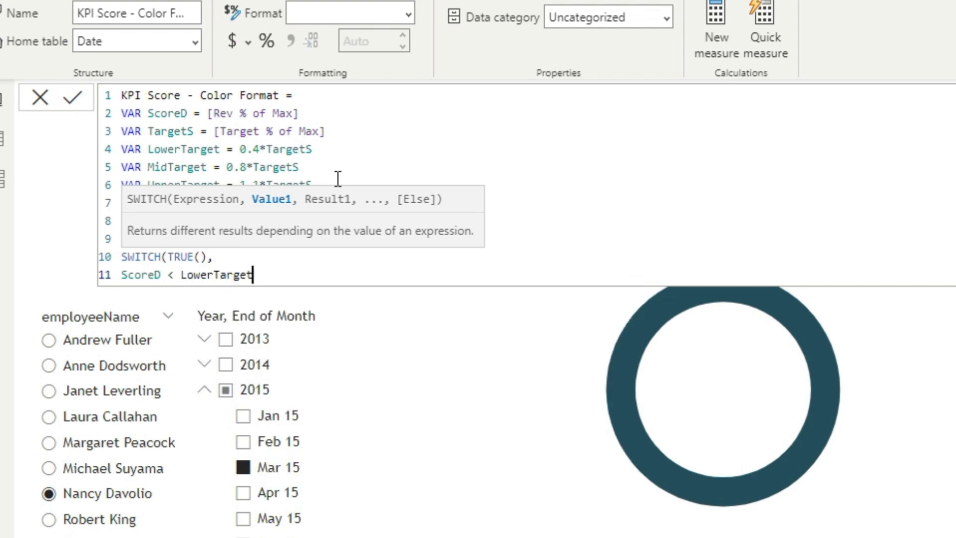
type(", \"#")
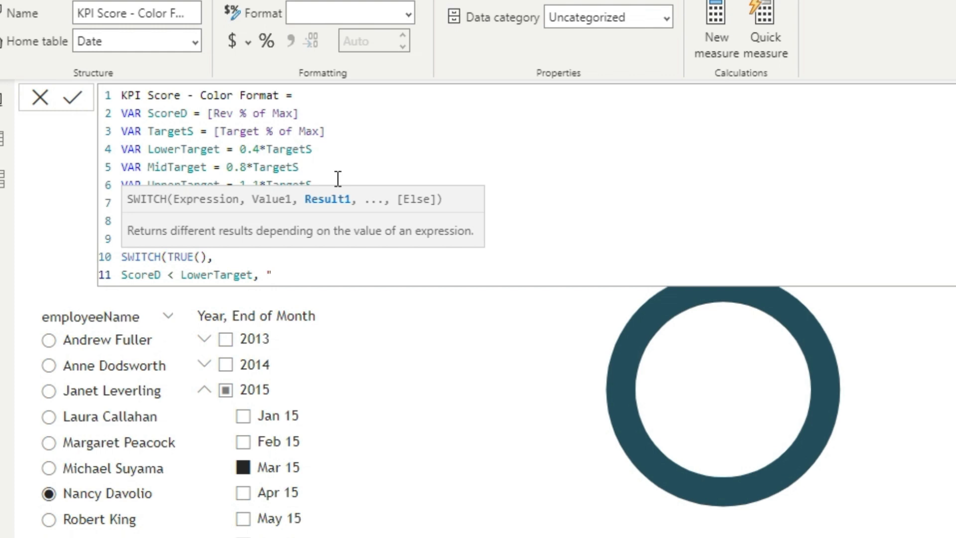
type("c73D40\",")
key("Return")
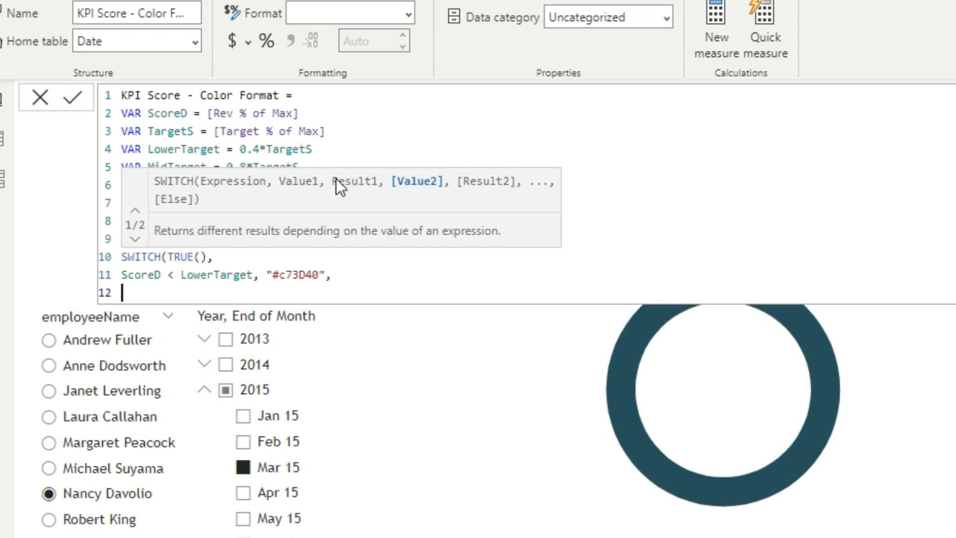
Step: Add a second SWITCH branch that returns "#F2Be22" when ScoreD < MidTarget
type("Score")
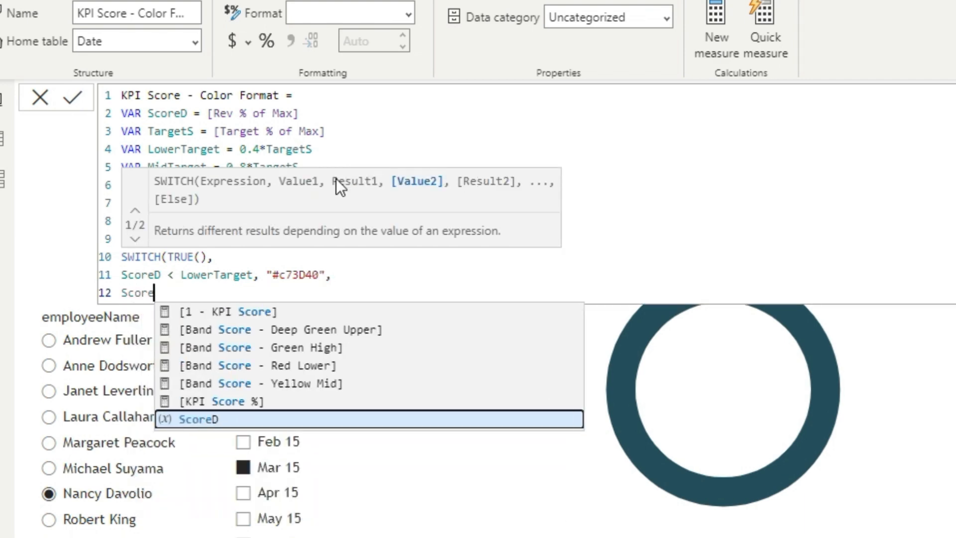
type(" < Mid")
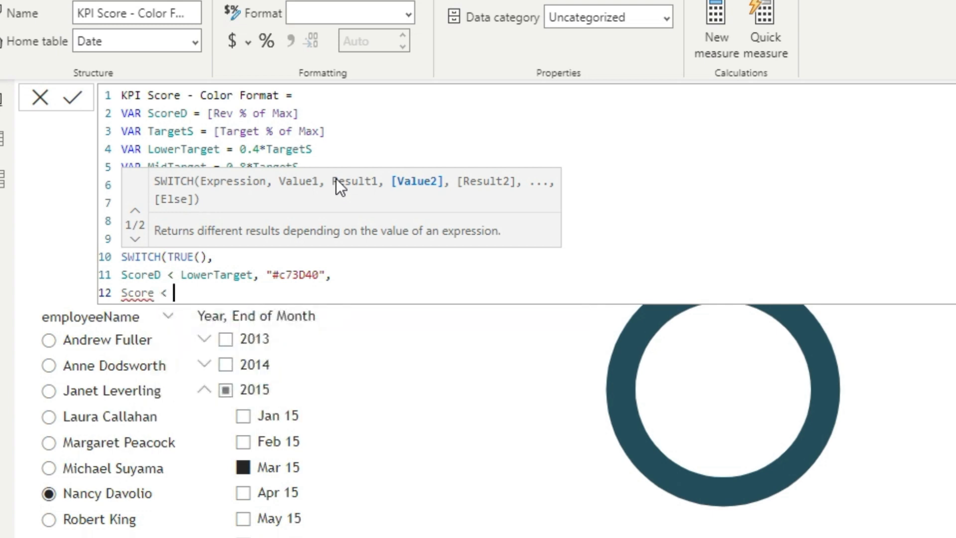
key("Tab")
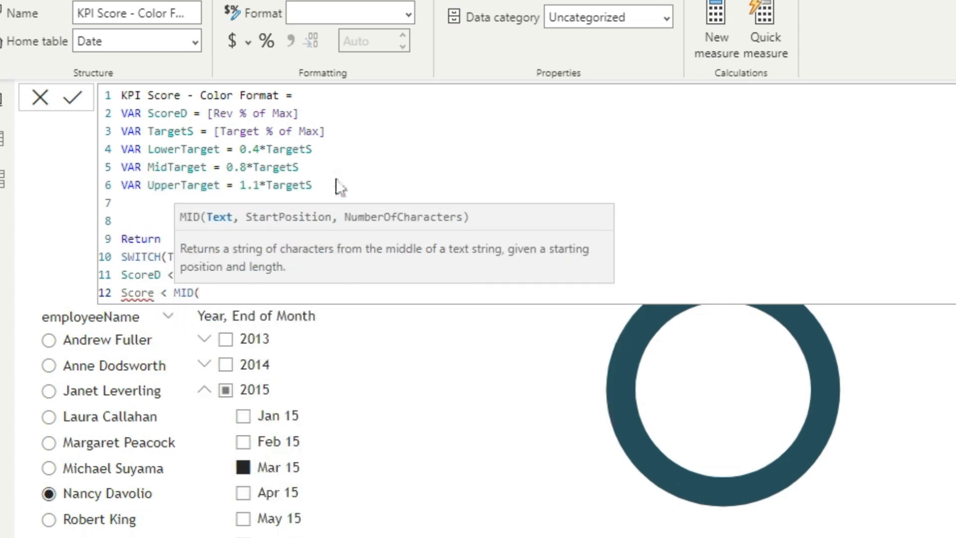
key("BackSpace")
key("Down")
key("Tab")
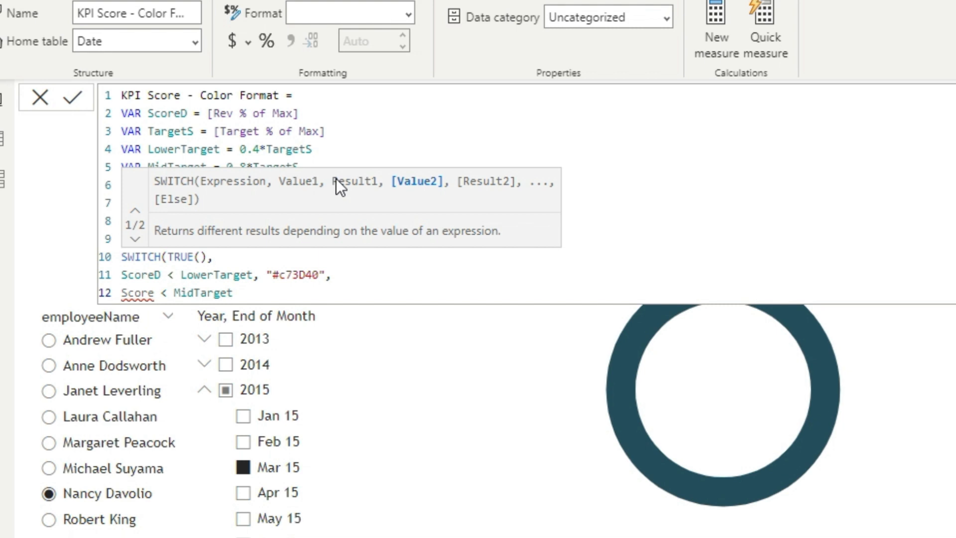
key("ctrl+Left")
key("Left")
key("Left")
key("Left")
type("D")
key("Escape")
key("End")
type(", \"#F2")
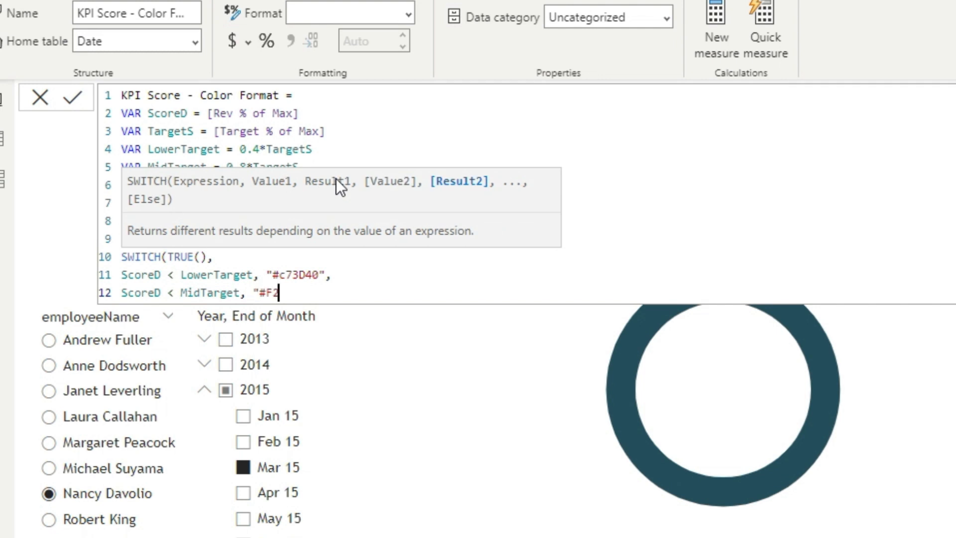
type("Be22\",")
key("shift+Return")
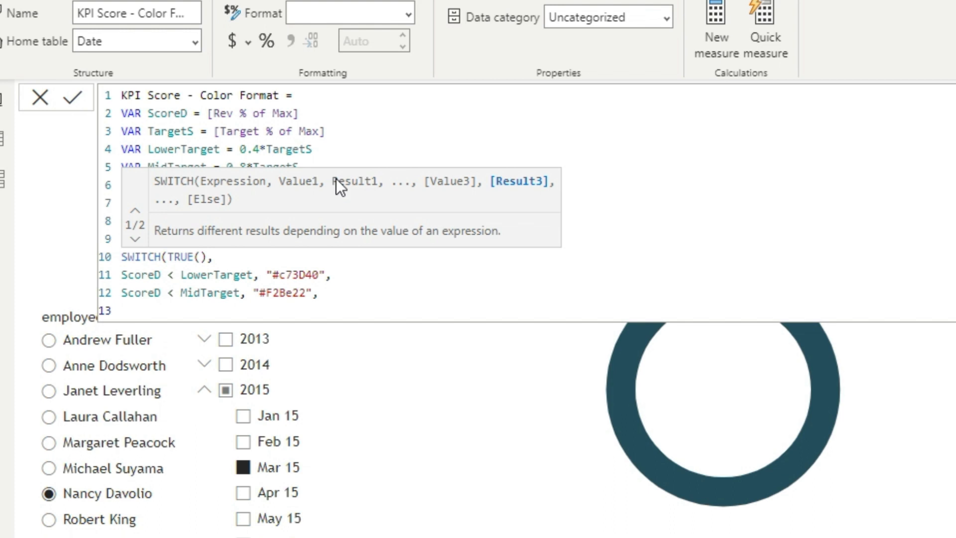
Step: Add a third SWITCH branch that returns "#1A7878" when ScoreD < UpperTarget
type("Sc")
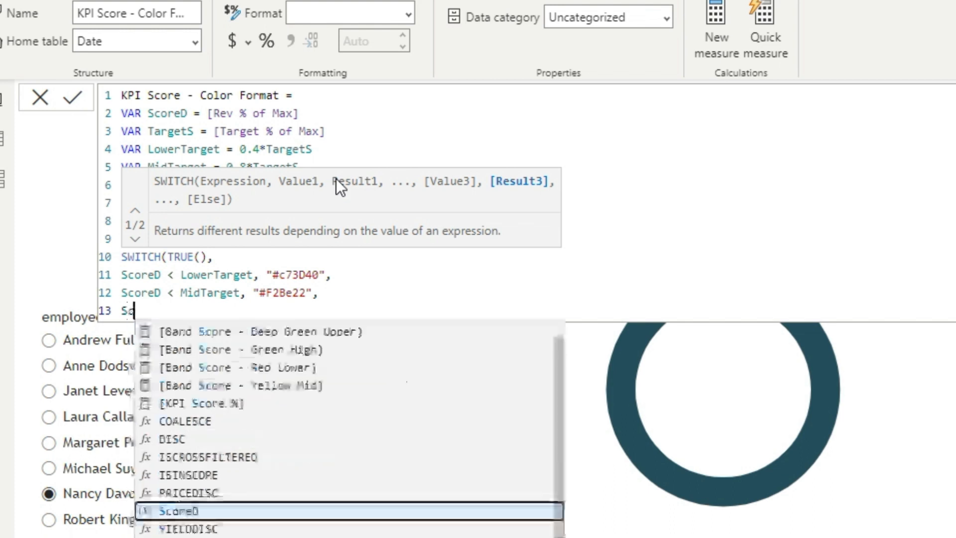
type("ored")
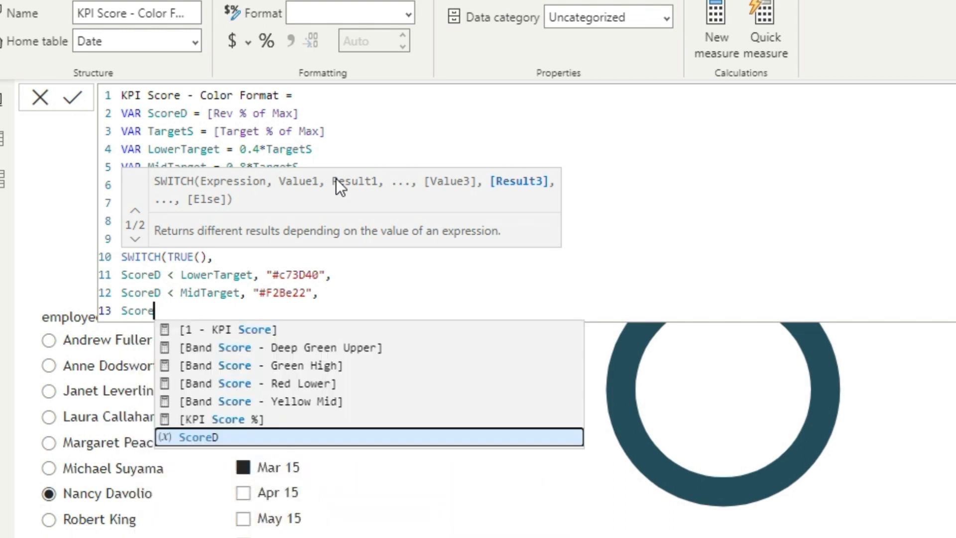
key("Tab")
type("< Upp")
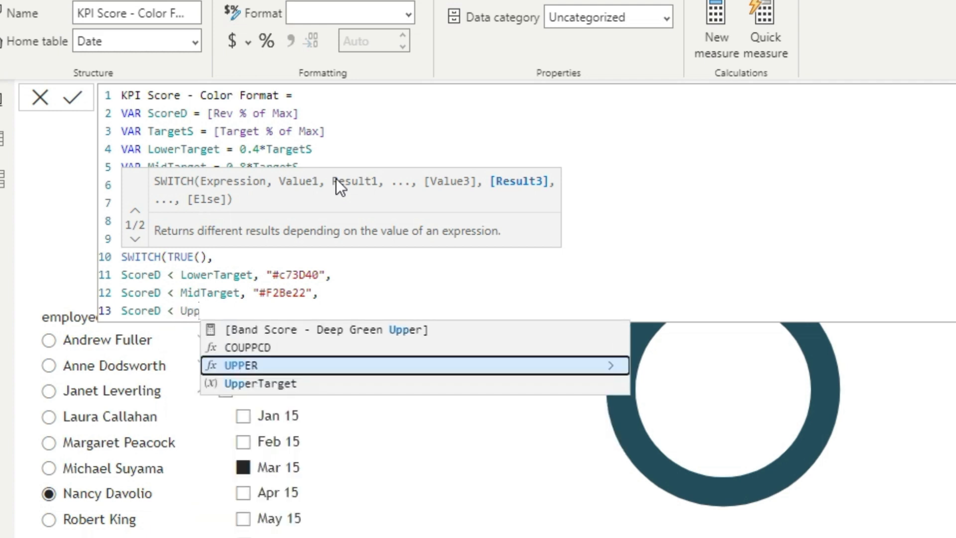
key("Down")
key("Tab")
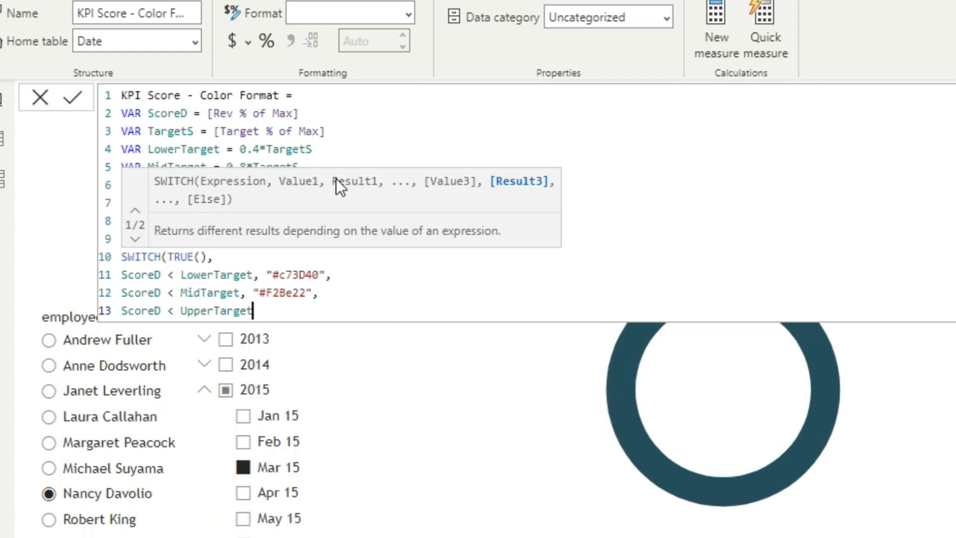
type(",")
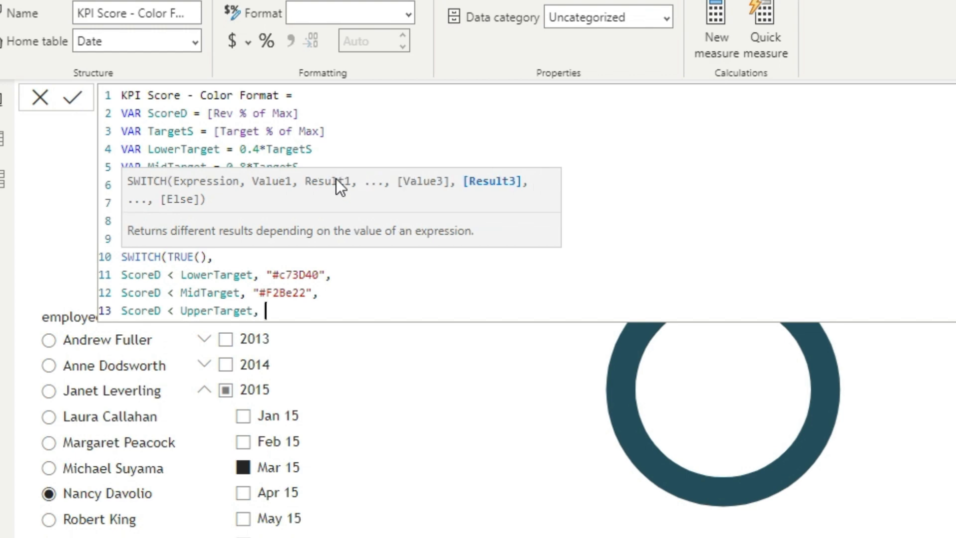
type(" \"#1A7878\",")
key("Return")
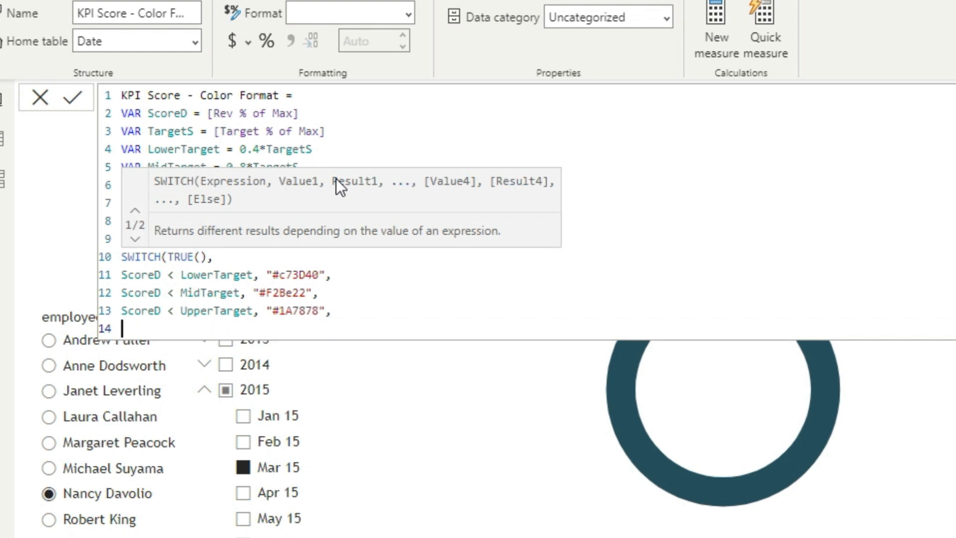
Step: Add the last SWITCH branch, returning "#224a59" when ScoreD >= UpperTarget
type("Score")
key("Tab")
type(">= Upper")
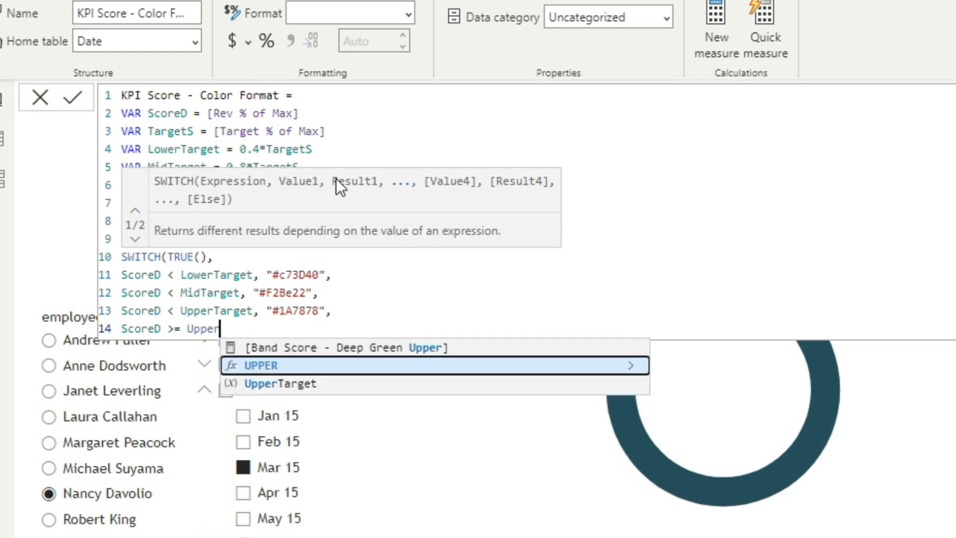
key("Down")
key("Tab")
type(", ")
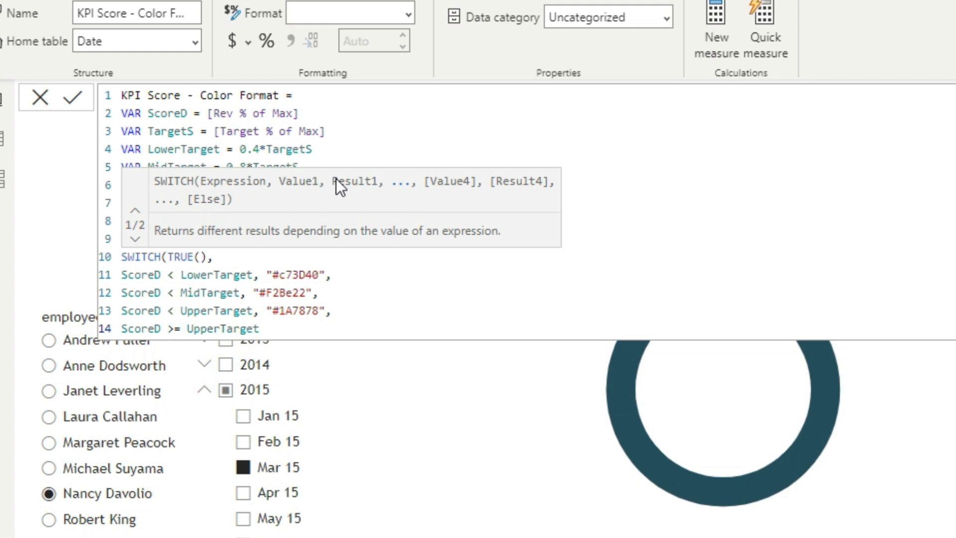
type("\"")
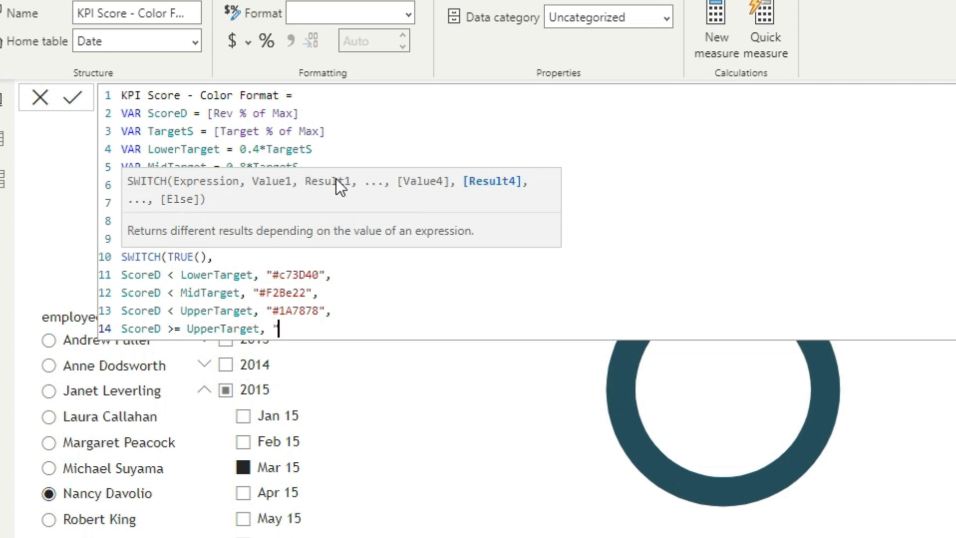
type("#22")
type("4a")
type("5e")
type("\"")
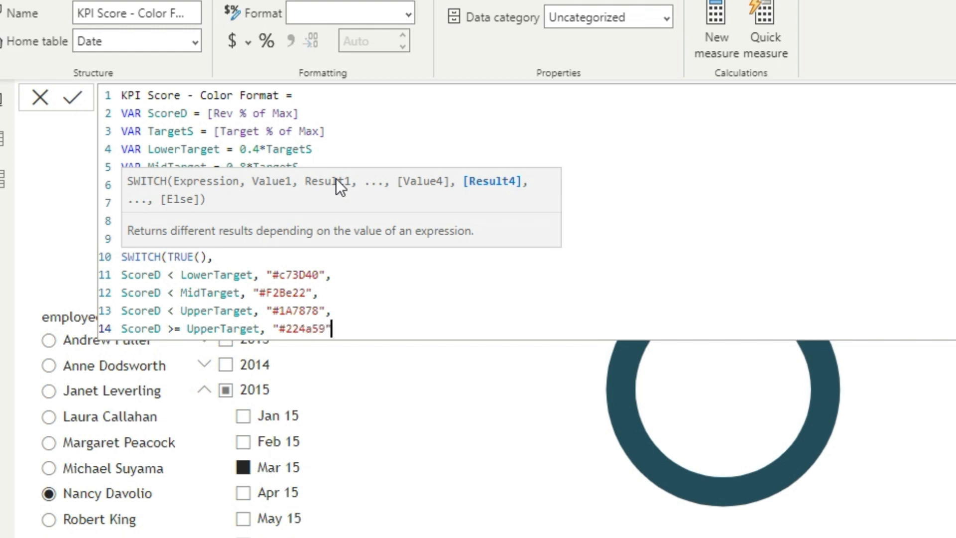
Step: Close the SWITCH expression on its own line and commit the KPI Score - Color Format measure
key("Return")
type(")")
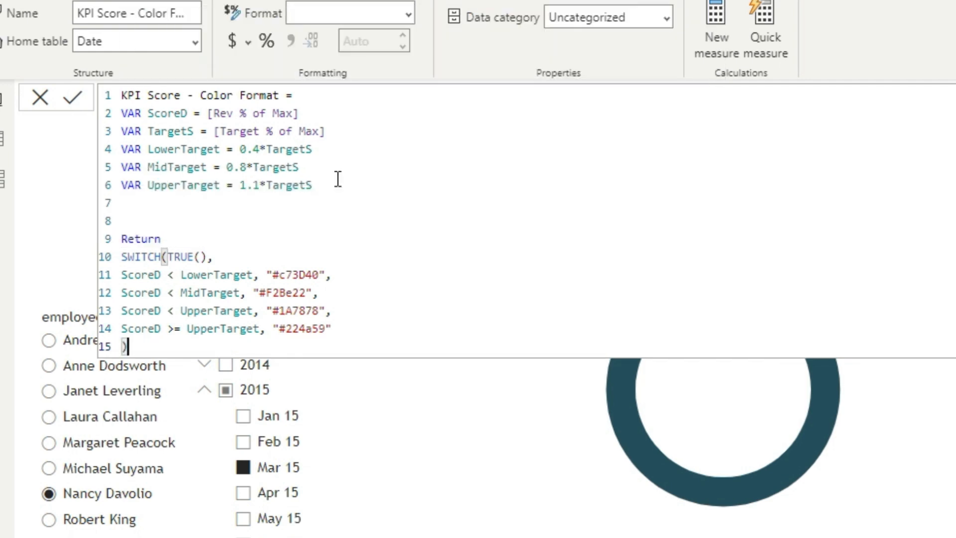
key("Return")
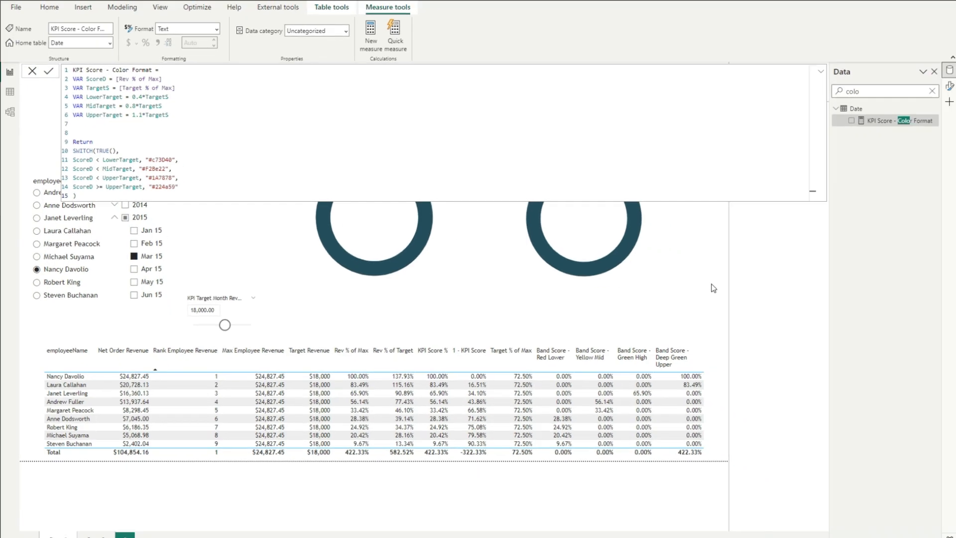
Step: Delete the donut chart with the plain title and two-line subtitle from the report page
left_click(712, 287)
left_click(448, 184)
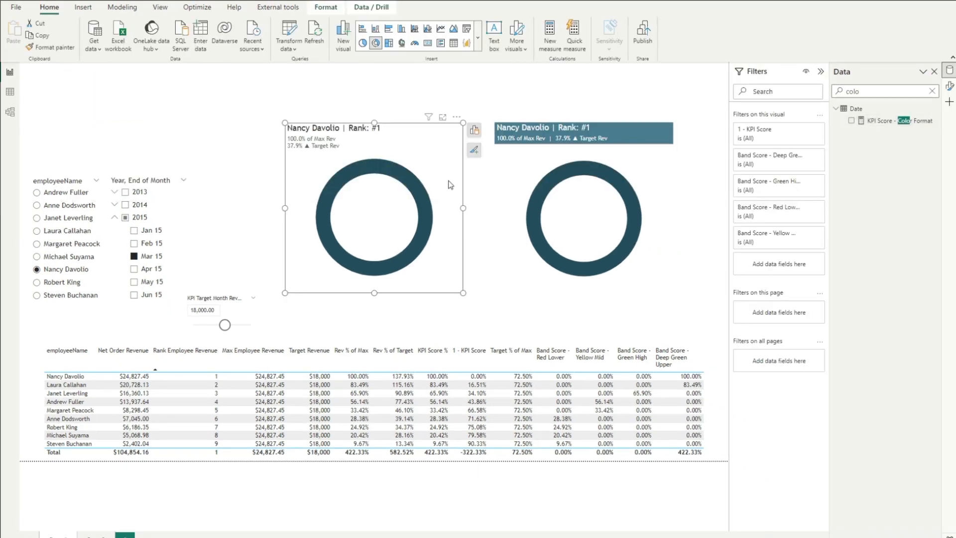
key("Delete")
Step: Move the remaining donut chart with the teal title bar toward the middle of the page and enlarge it
left_click_drag(654, 236, 516, 222)
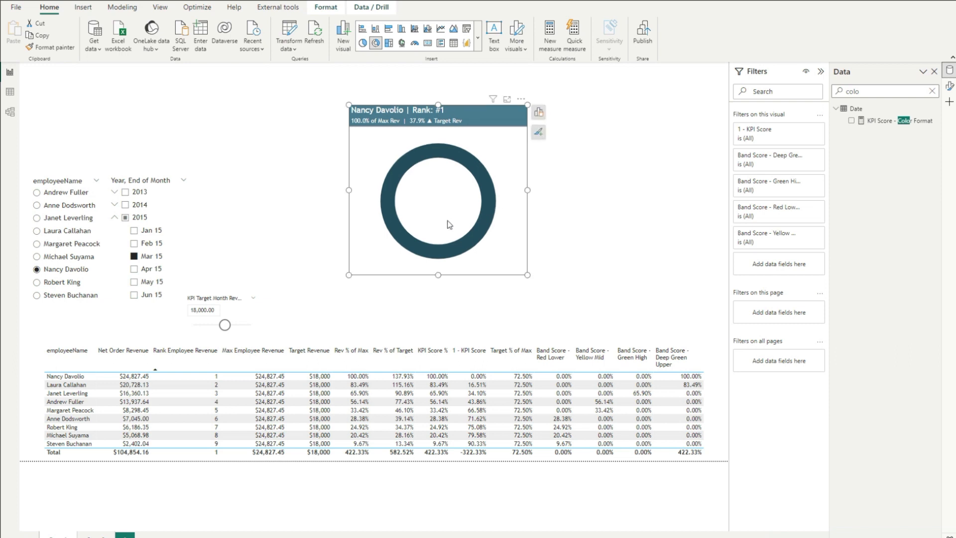
left_click_drag(526, 273, 550, 300)
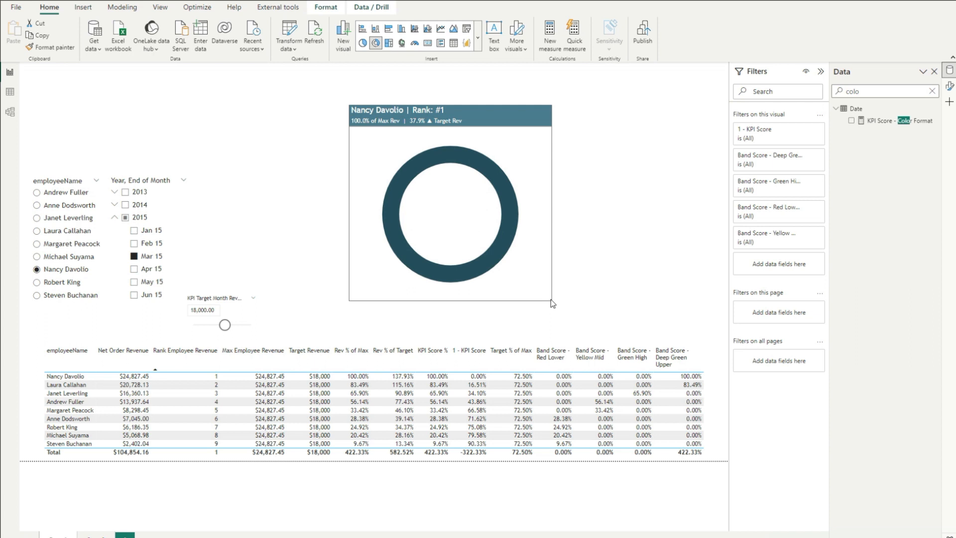
left_click(529, 256)
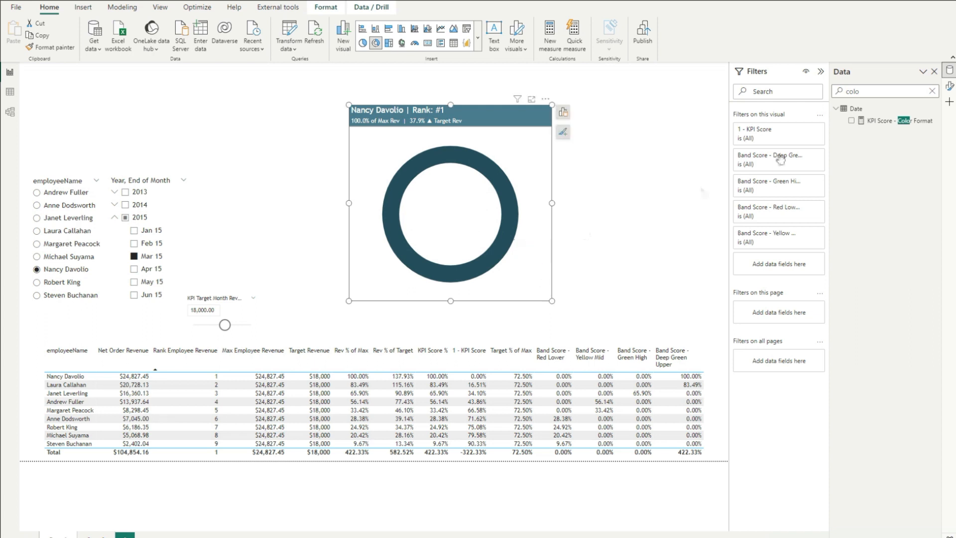
Step: Insert an empty new-style card visual with nothing else selected and place it inside the donut's hole
left_click(949, 86)
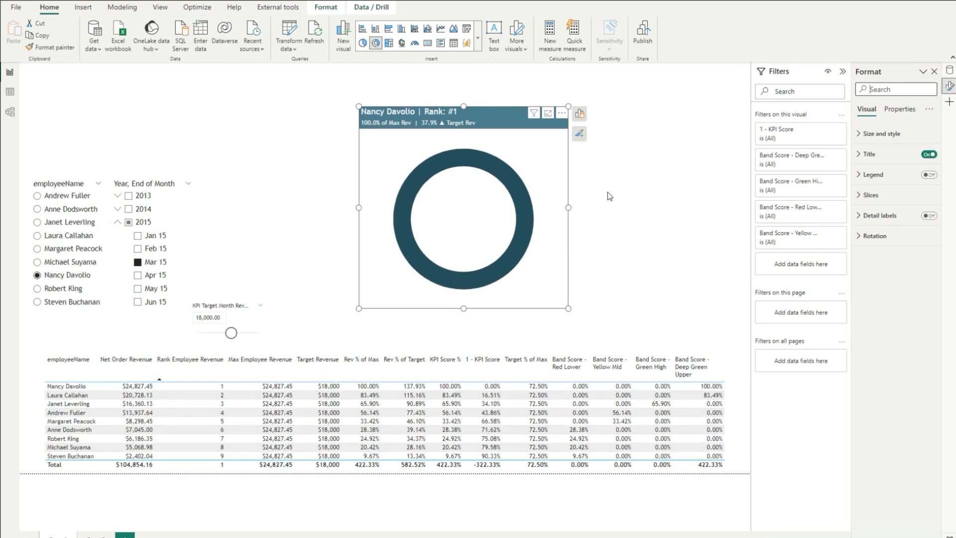
left_click(578, 205)
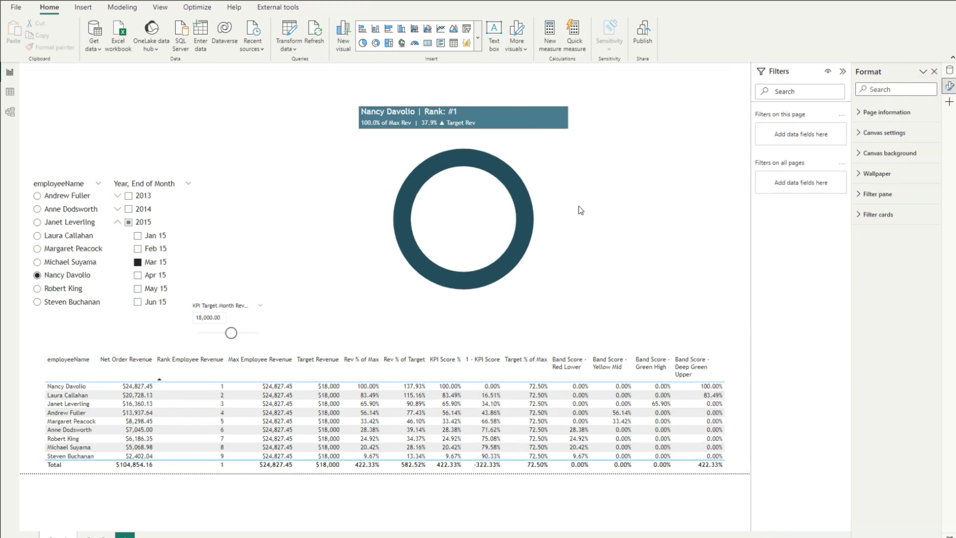
left_click(477, 37)
left_click(455, 307)
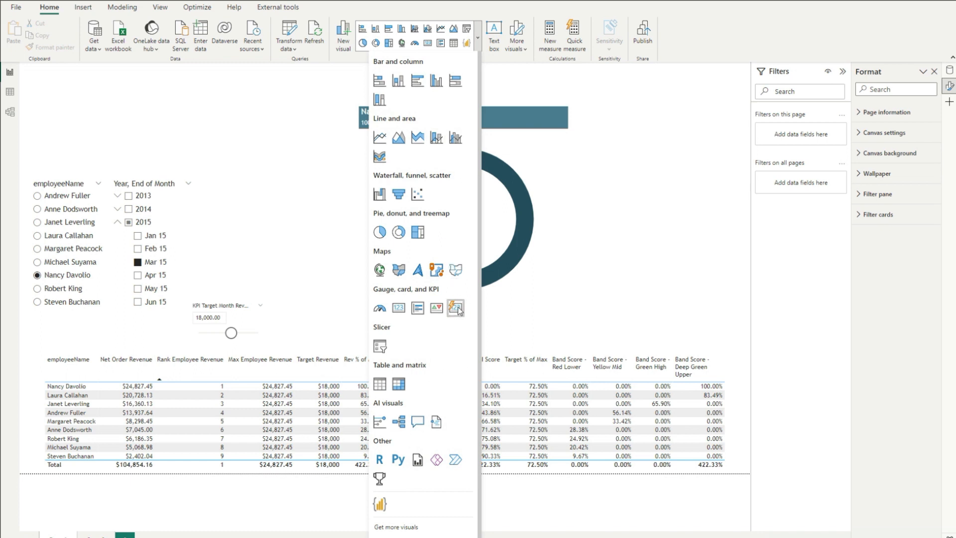
left_click_drag(62, 123, 475, 202)
Step: Find the Net Order Revenue measure, add it as the card's data, and shrink and center the card in the donut
left_click(949, 70)
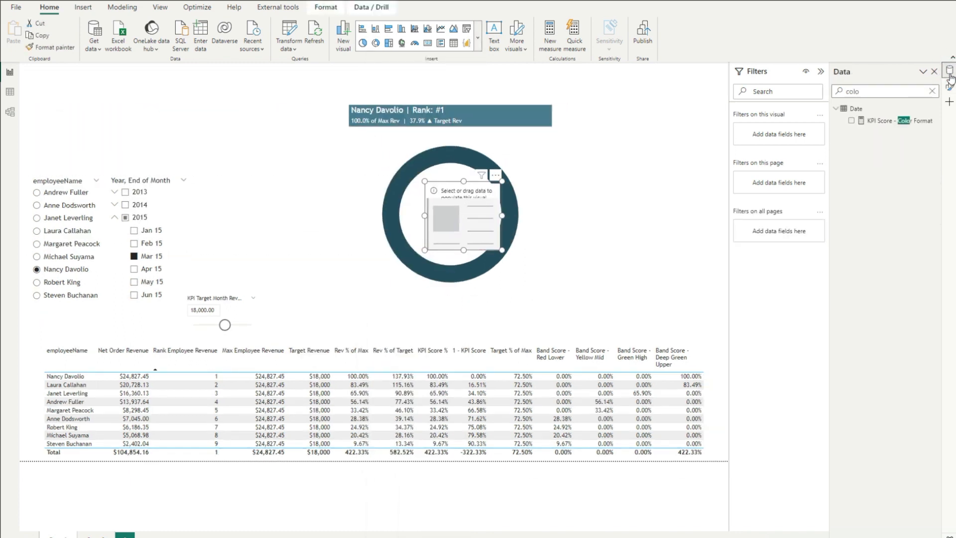
left_click_drag(869, 90, 828, 92)
type("net")
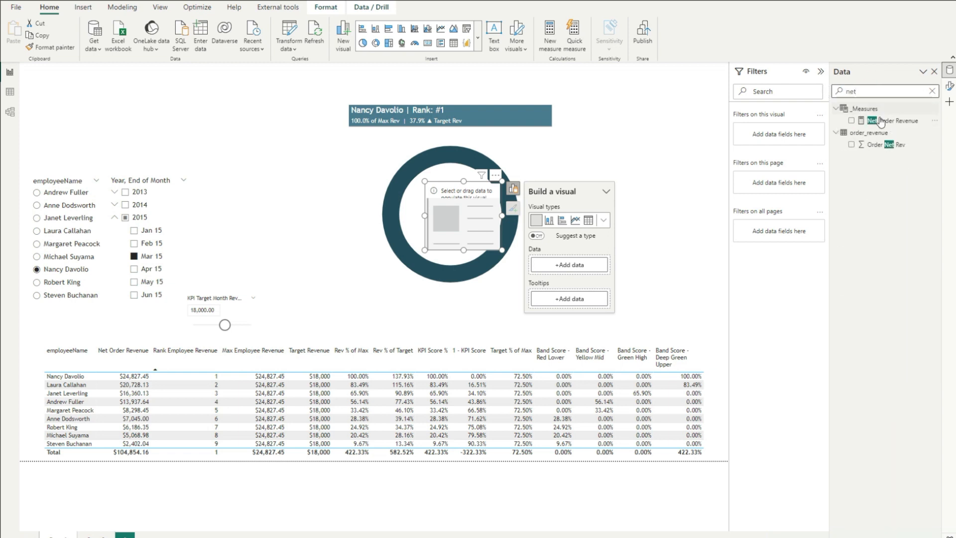
left_click_drag(881, 121, 572, 264)
left_click_drag(497, 227, 455, 215)
left_click(593, 178)
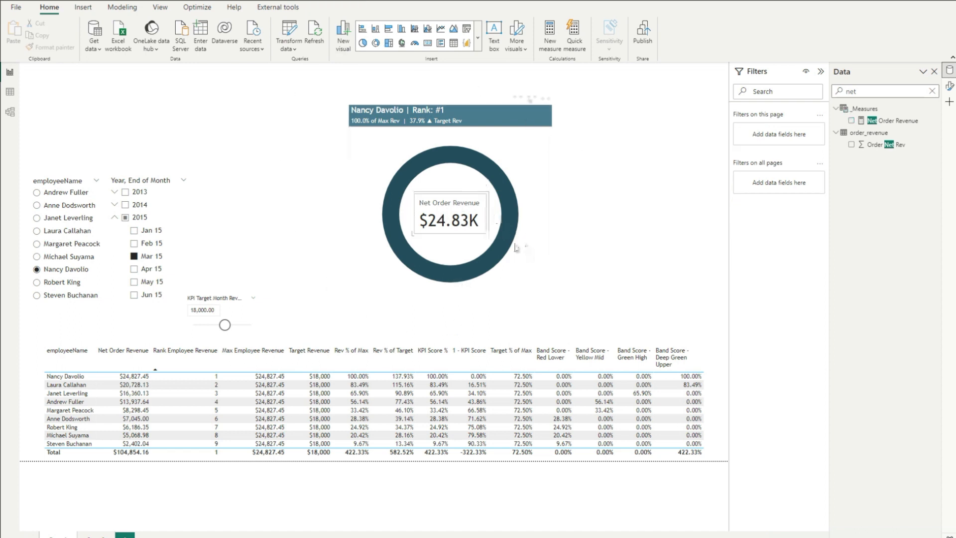
Step: Set the donut chart's height to 410 and its width to 395
left_click(536, 166)
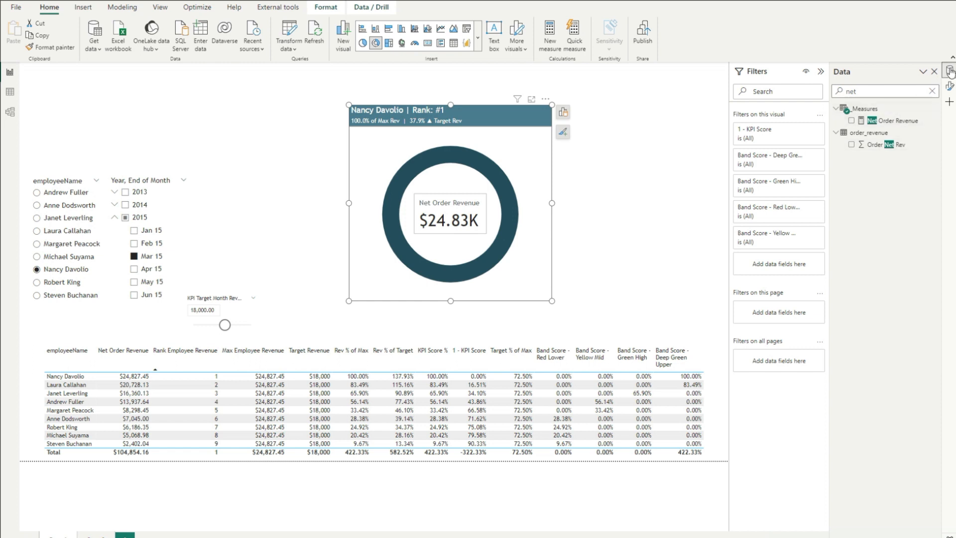
left_click(949, 86)
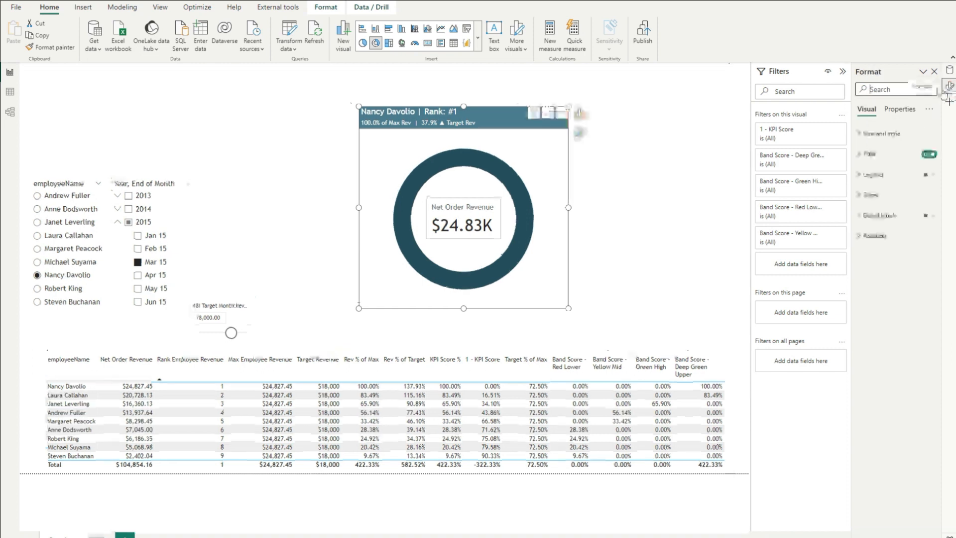
left_click(893, 134)
left_click(872, 183)
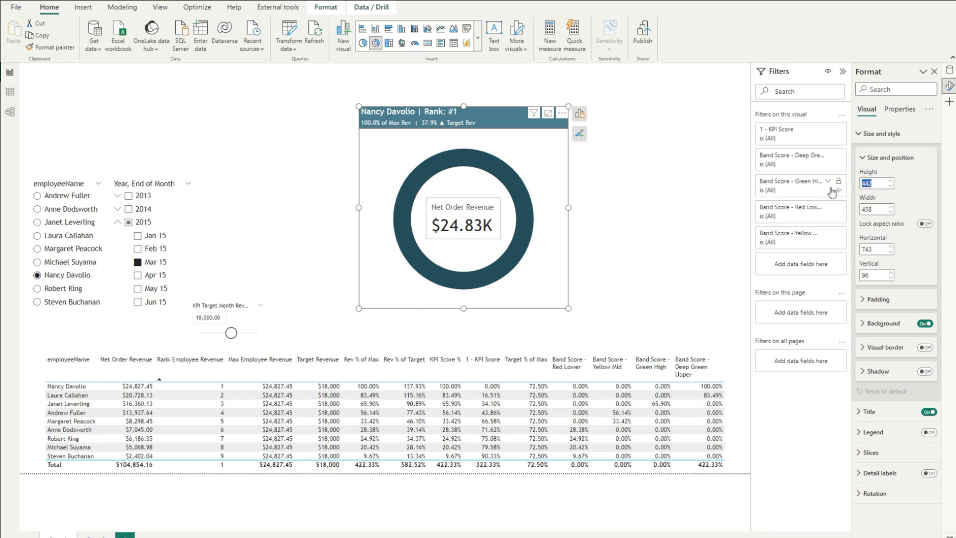
type("410")
key("Tab")
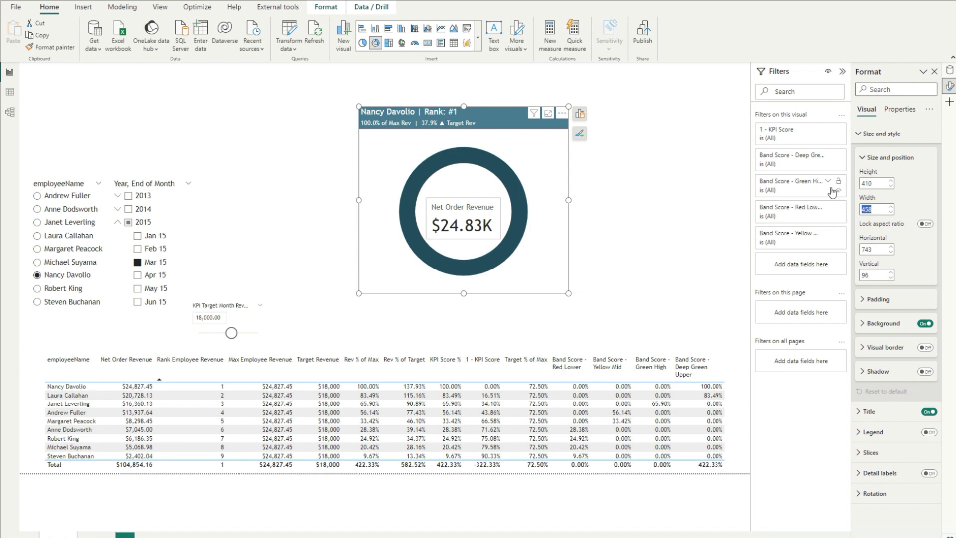
type("395")
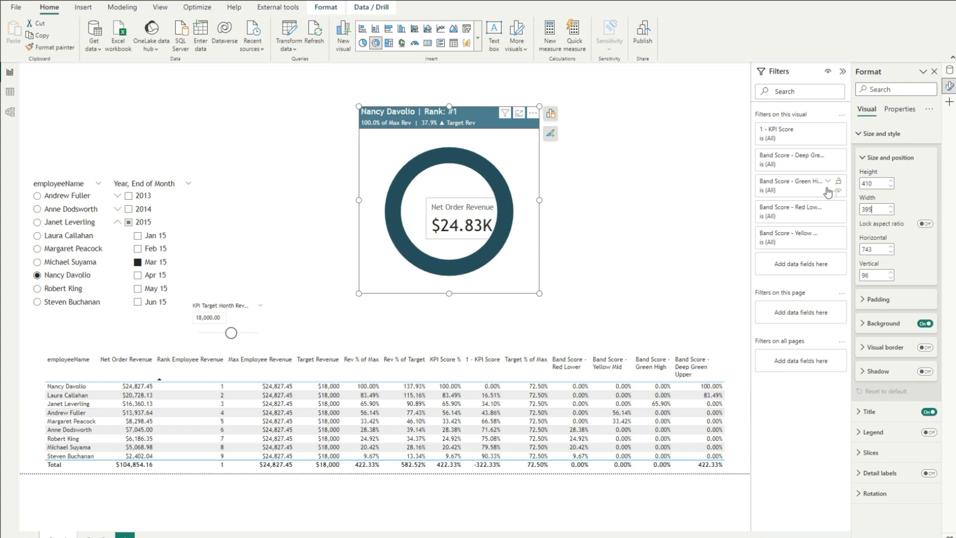
Step: Set the donut chart's padding to 5 px at the top and 15 px on both the left and right sides
left_click(882, 300)
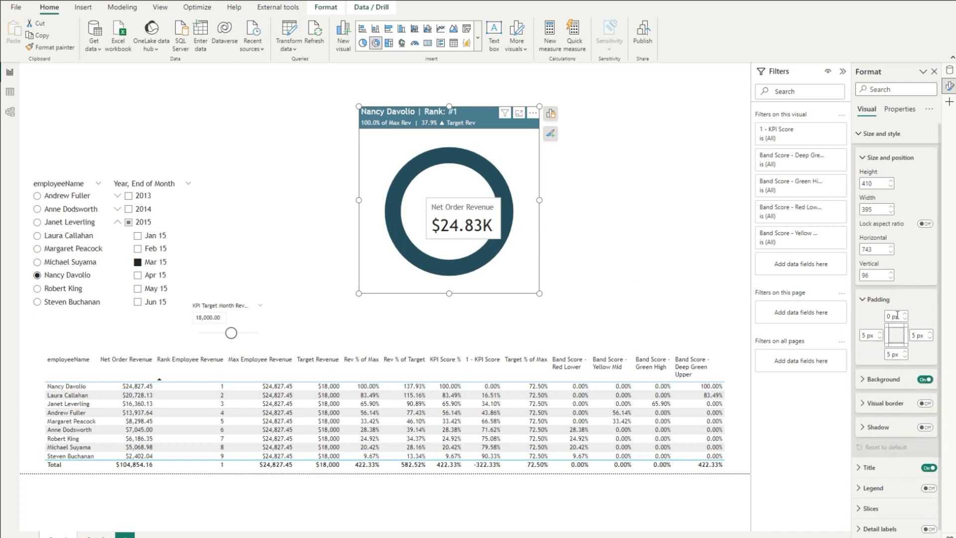
left_click(896, 315)
type("5")
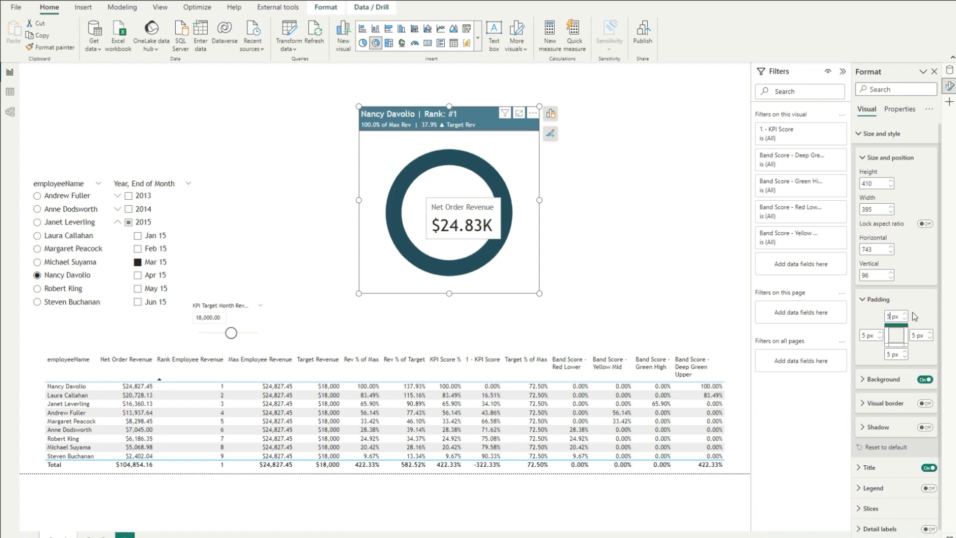
left_click(866, 334)
type("15")
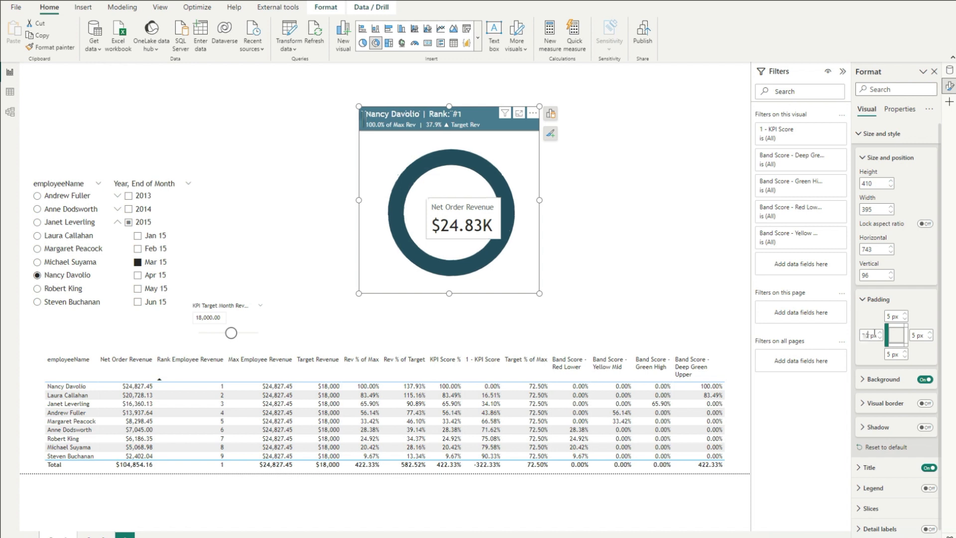
left_click(913, 335)
type("15")
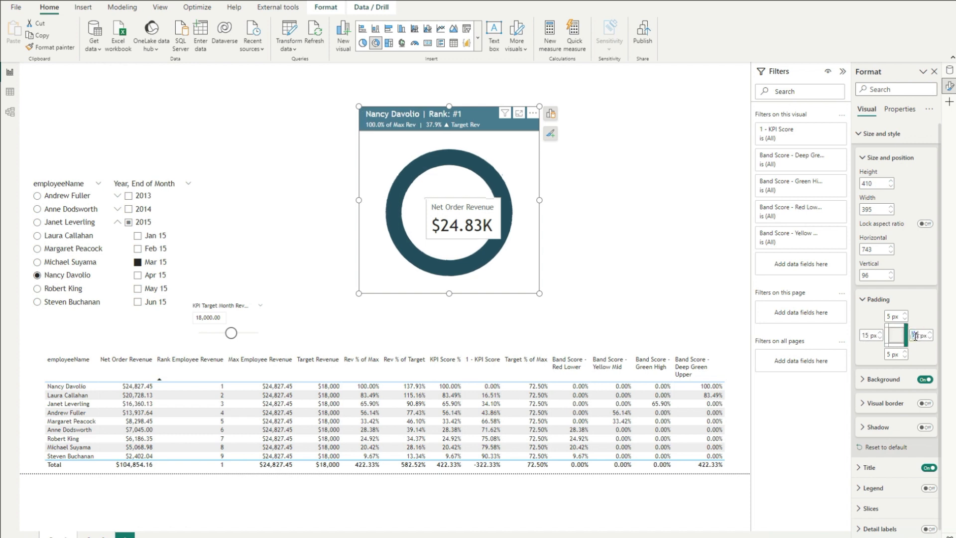
Step: Nudge the Net Order Revenue card back toward the center of the resized donut's hole
left_click(881, 379)
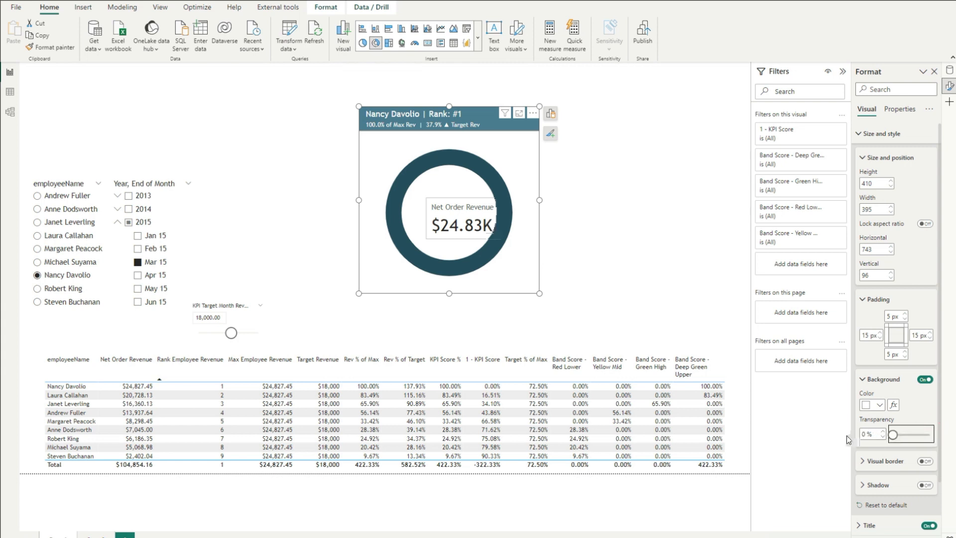
left_click(573, 220)
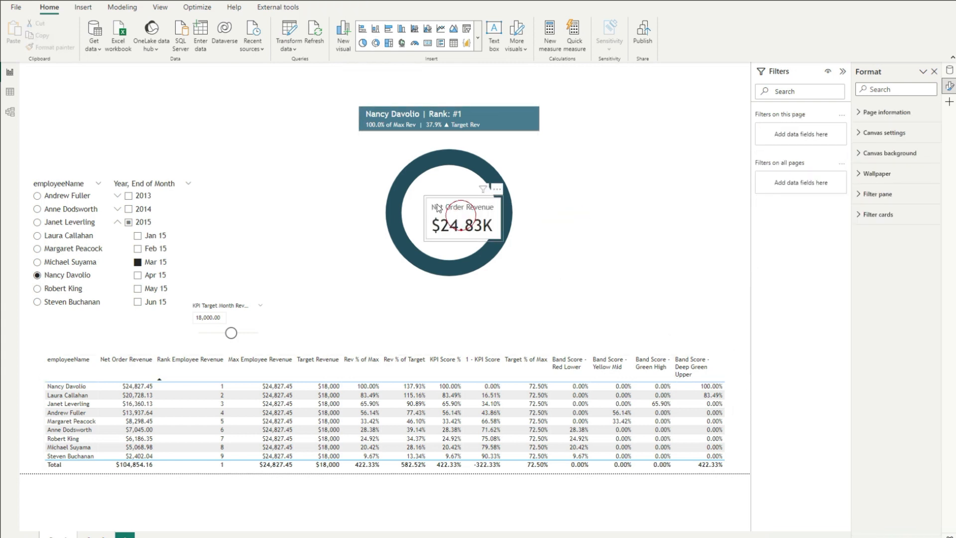
left_click(462, 216)
Step: Enable the donut chart's visual border and base its color on the field value of the KPI Score - Color Format measure
left_click(513, 180)
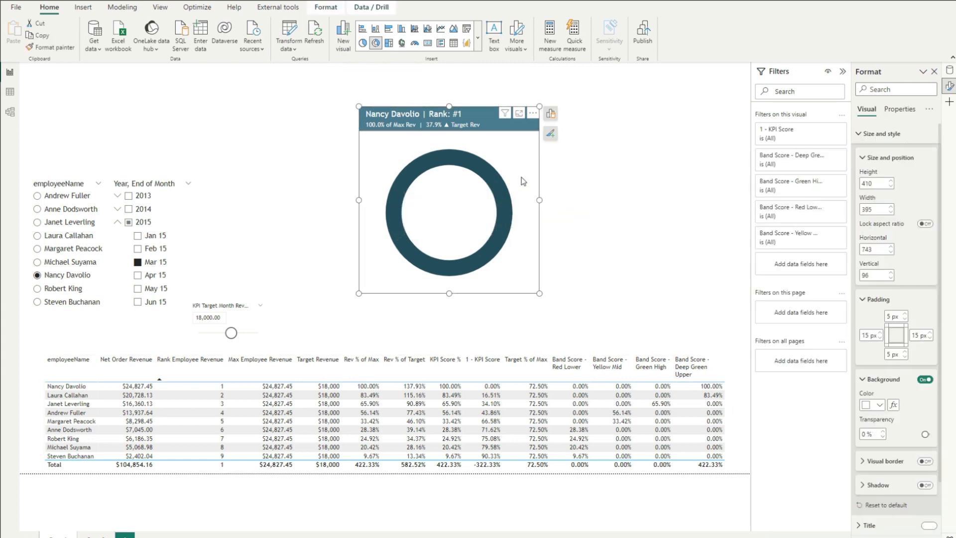
left_click(926, 461)
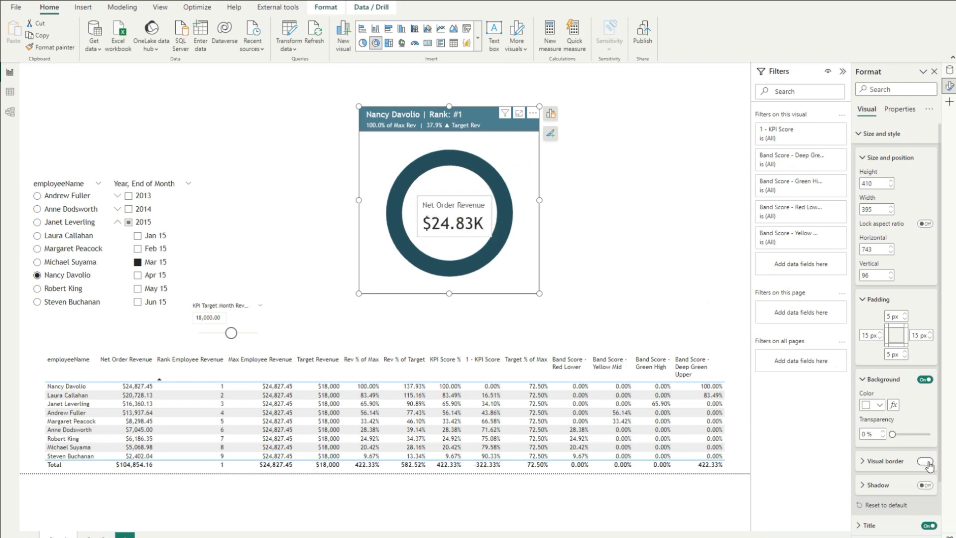
left_click(881, 461)
left_click(894, 356)
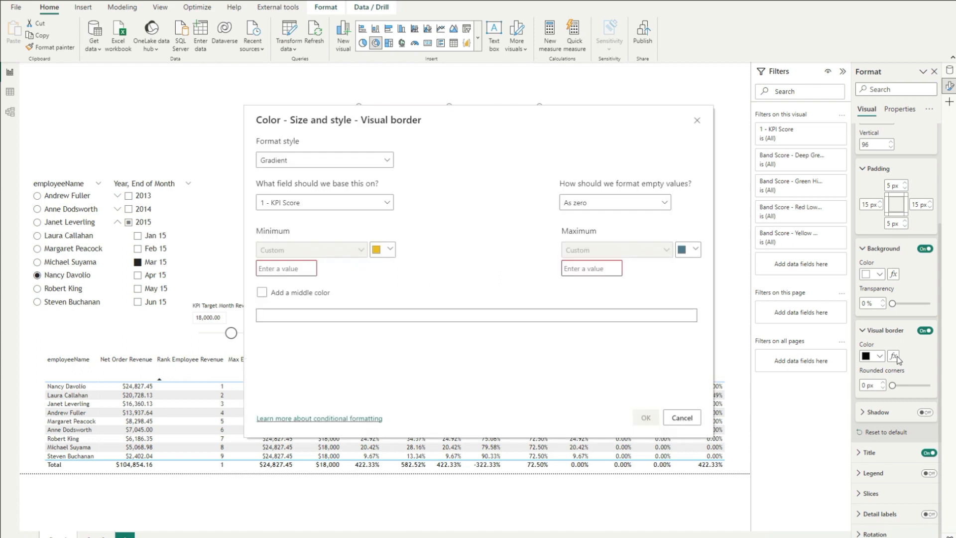
left_click(326, 160)
left_click(299, 208)
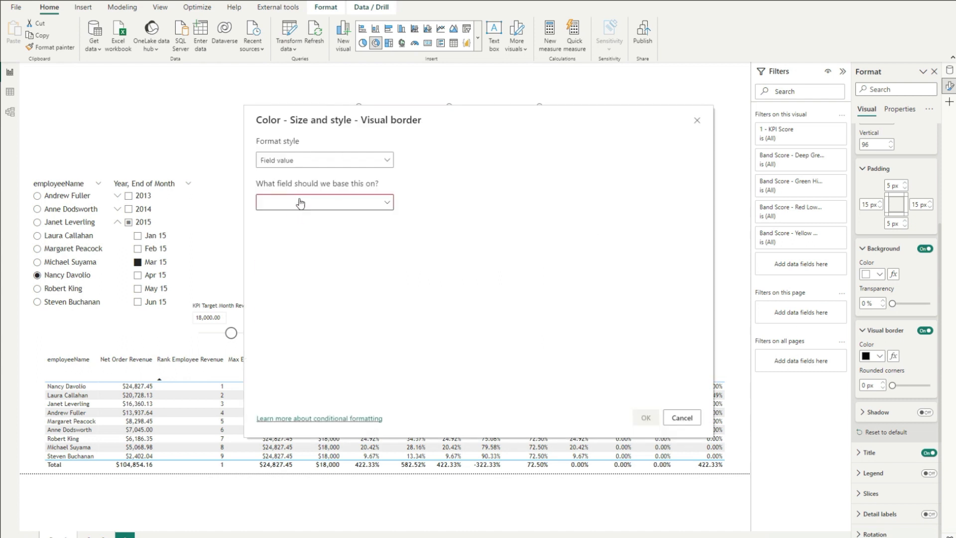
left_click(299, 203)
type("colo")
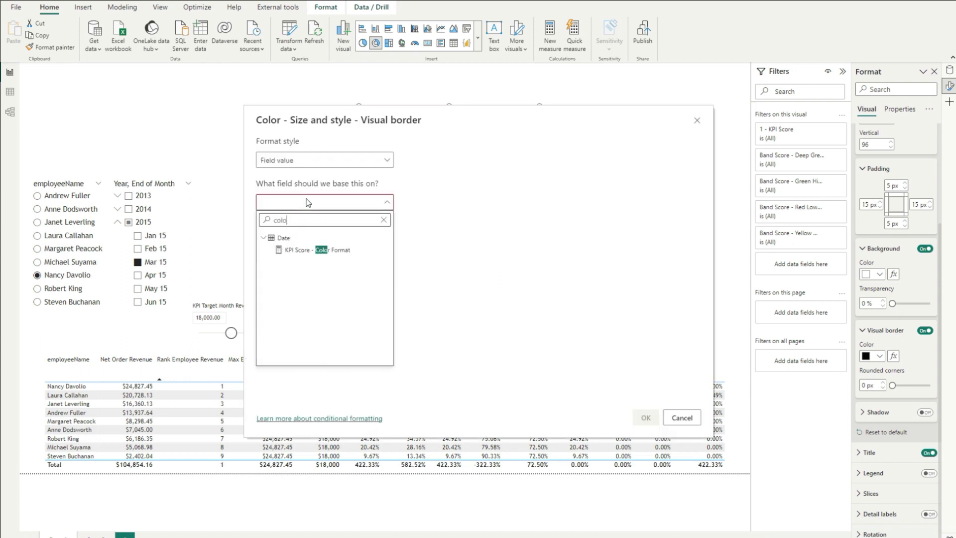
left_click(334, 250)
left_click(642, 415)
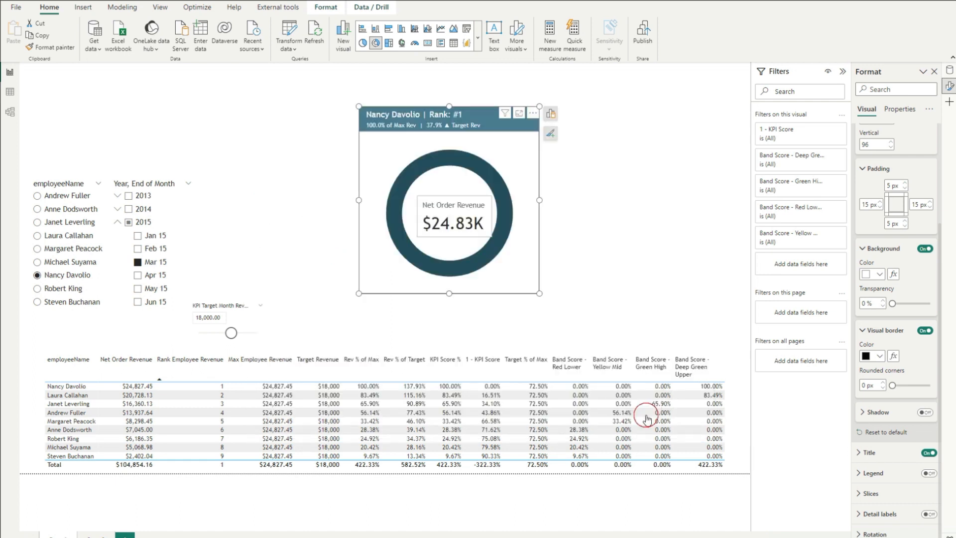
Step: Set the rounded corners of the donut chart's visual border to 20 px
left_click(604, 234)
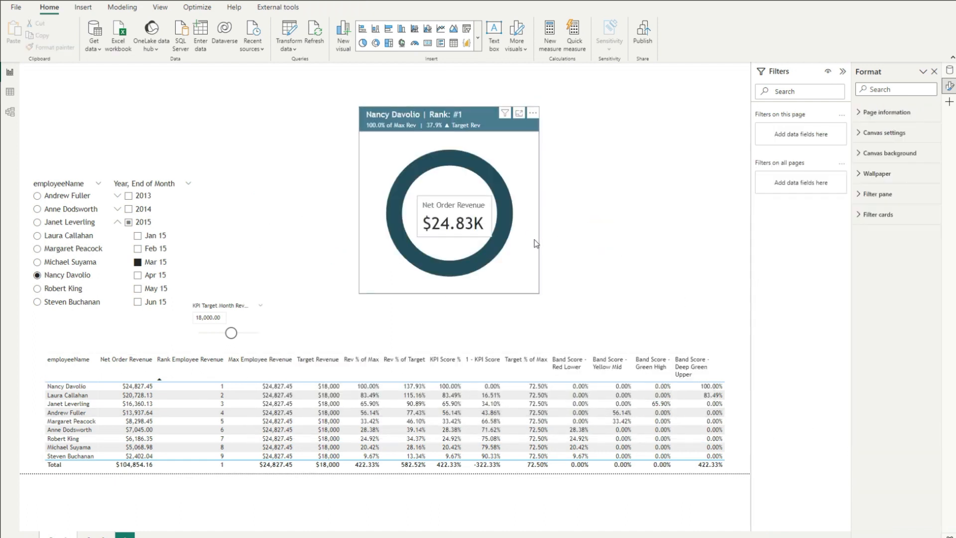
left_click(537, 243)
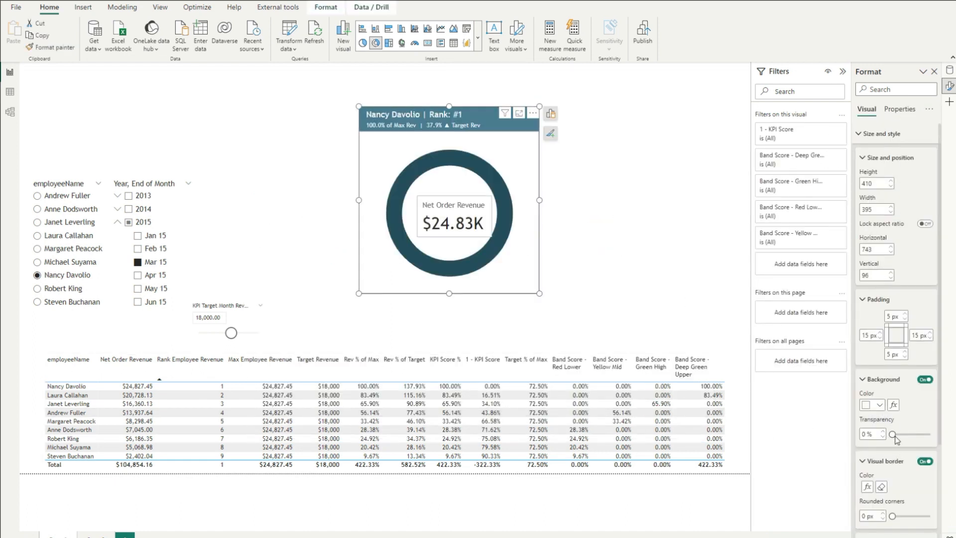
scroll(860, 381, "down", 3)
double_click(865, 386)
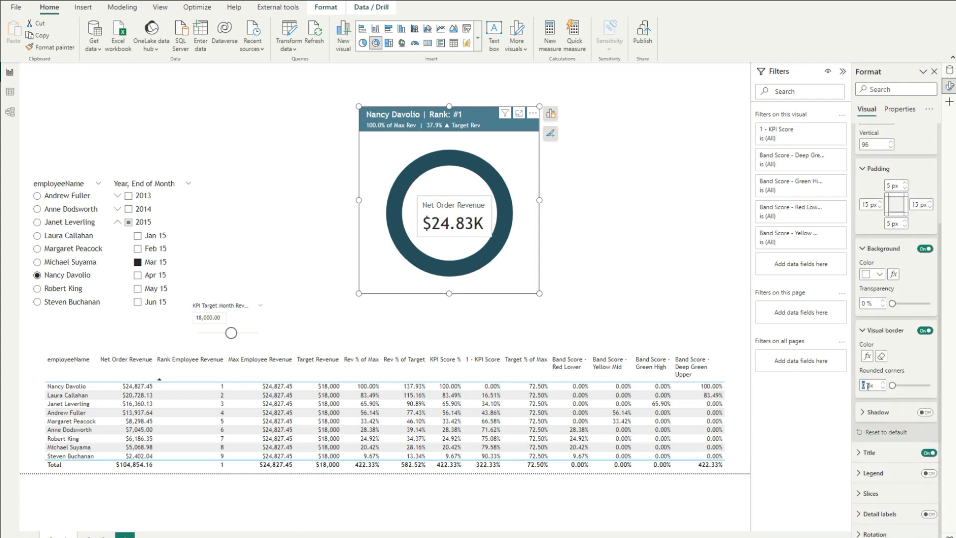
type("20")
left_click(597, 244)
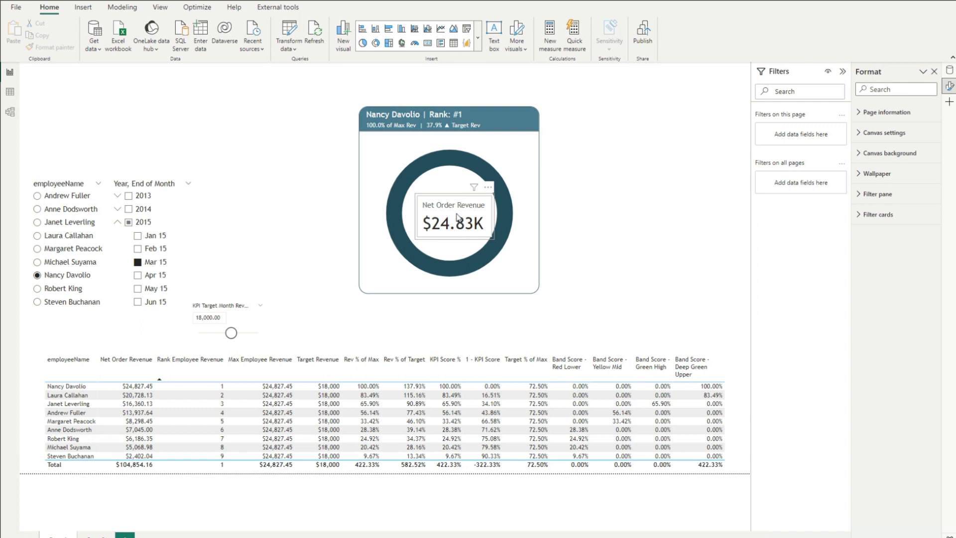
Step: Move the Net Order Revenue card out of the donut to the blank area on the chart's right
left_click(459, 218)
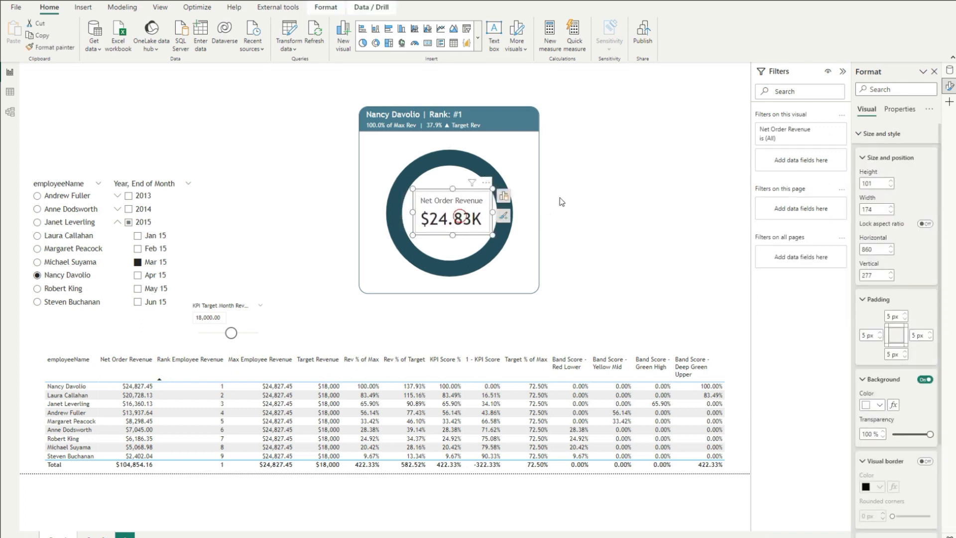
left_click_drag(503, 214, 687, 163)
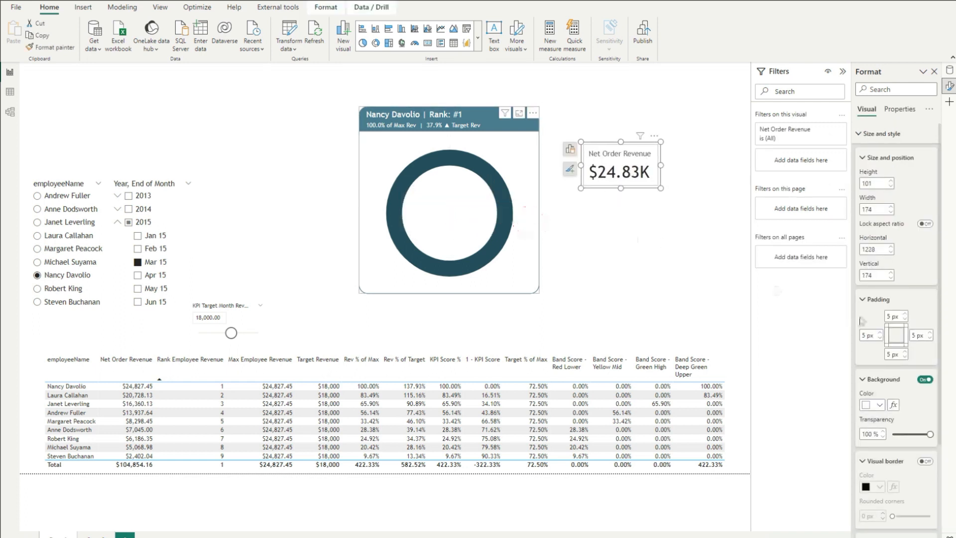
Step: Enable the donut chart's shadow with a Center position and a dark gray color
left_click(526, 220)
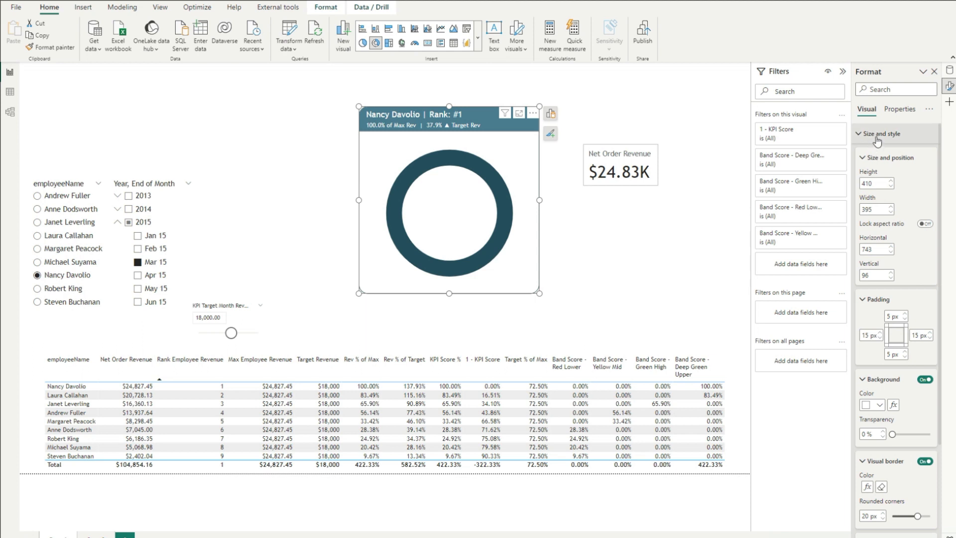
scroll(902, 435, "down", 3)
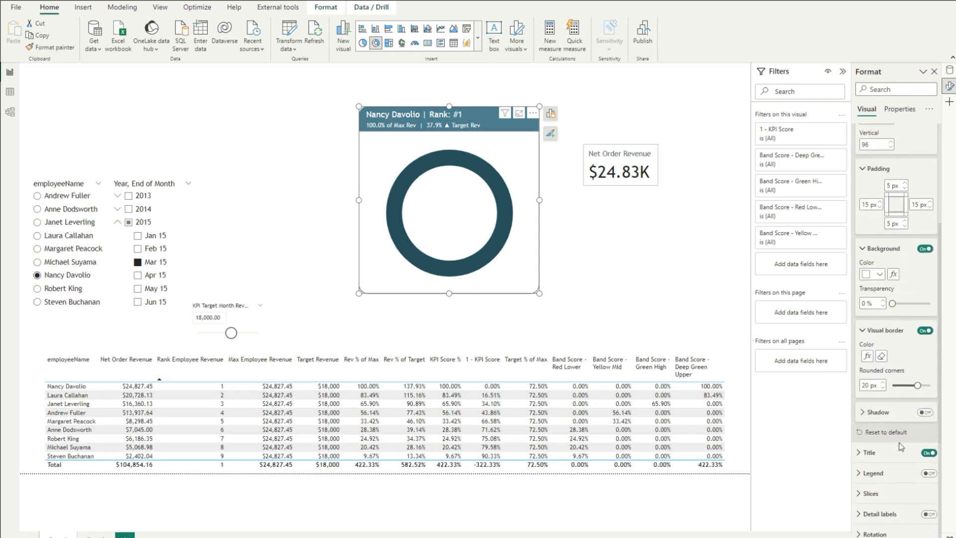
left_click(919, 413)
left_click(875, 417)
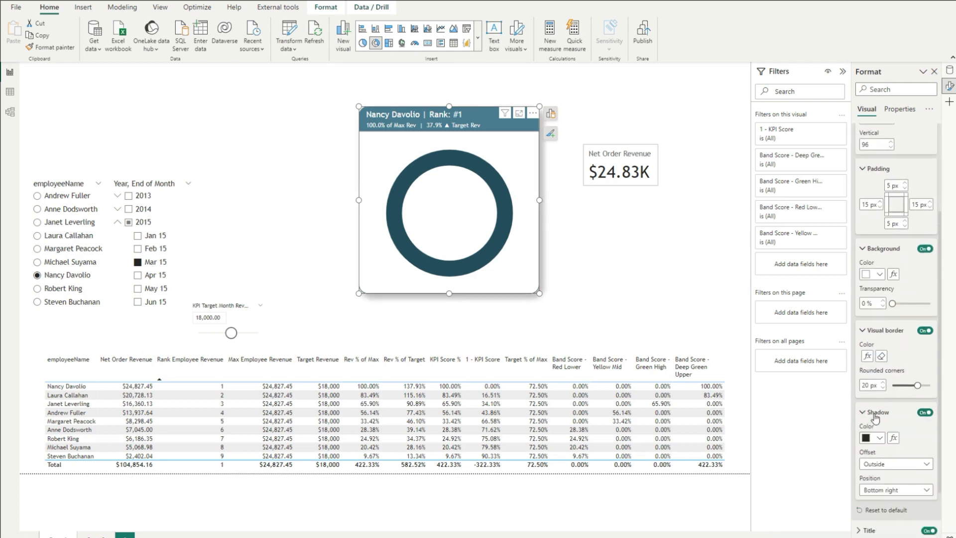
left_click(906, 491)
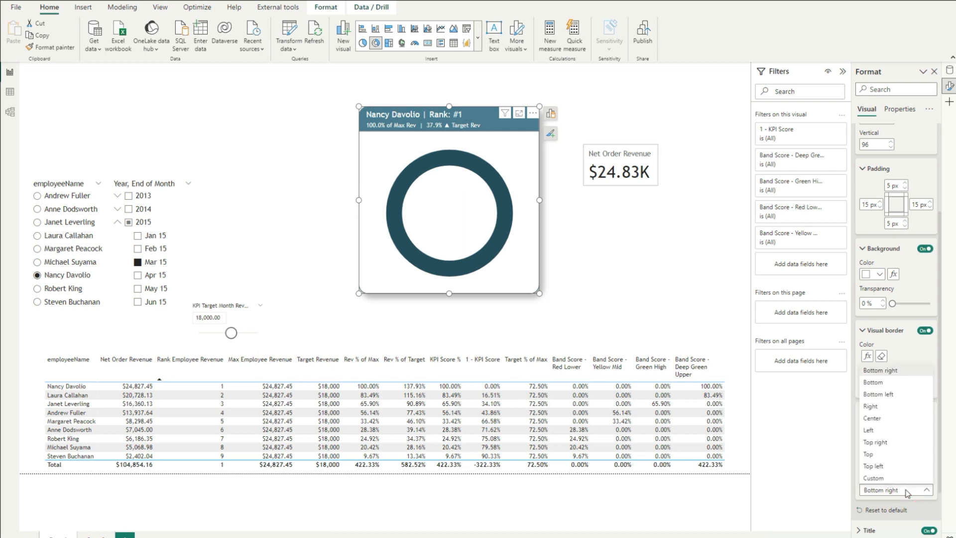
left_click(893, 421)
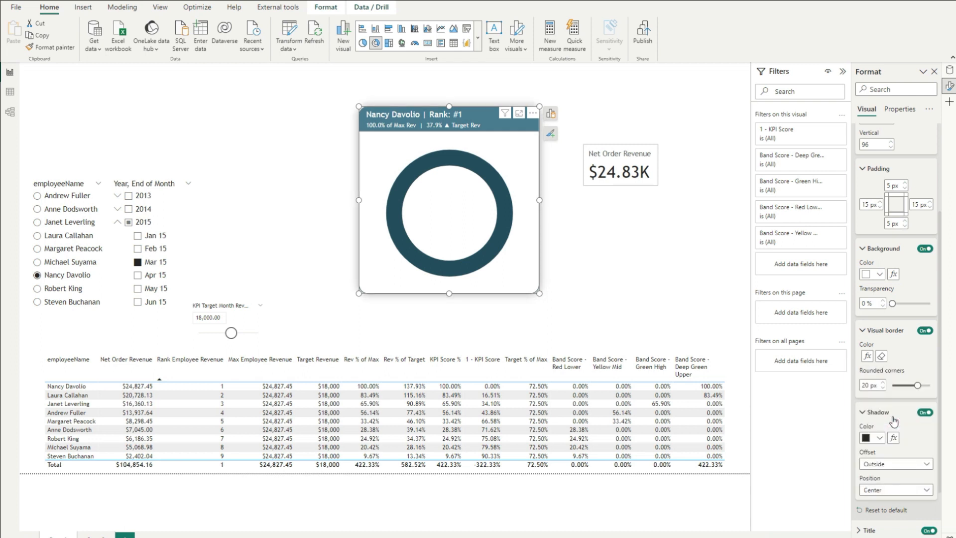
left_click(881, 438)
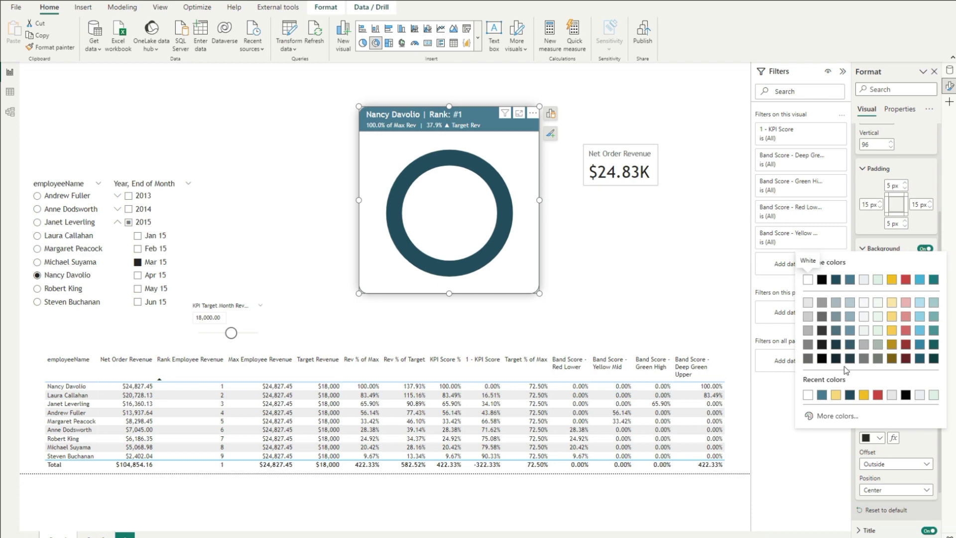
left_click(808, 358)
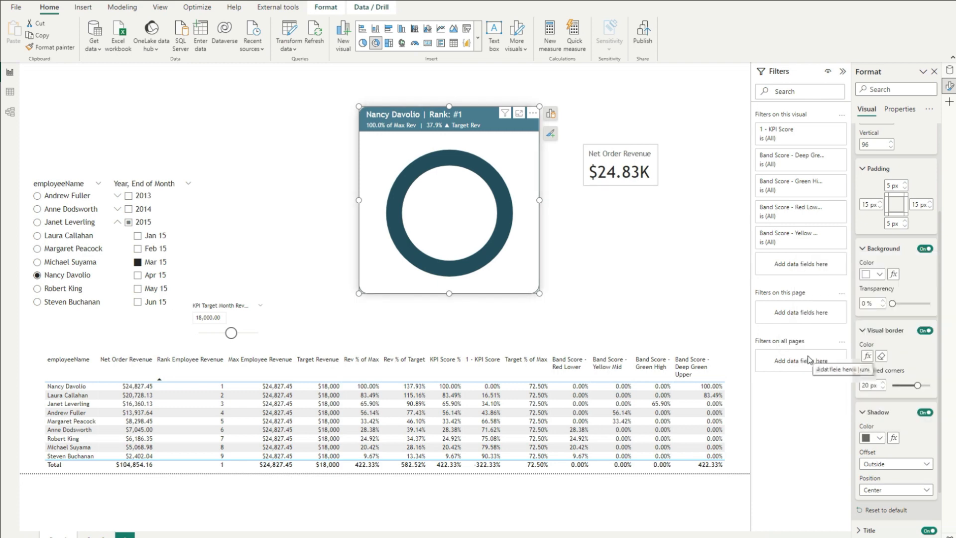
left_click(575, 251)
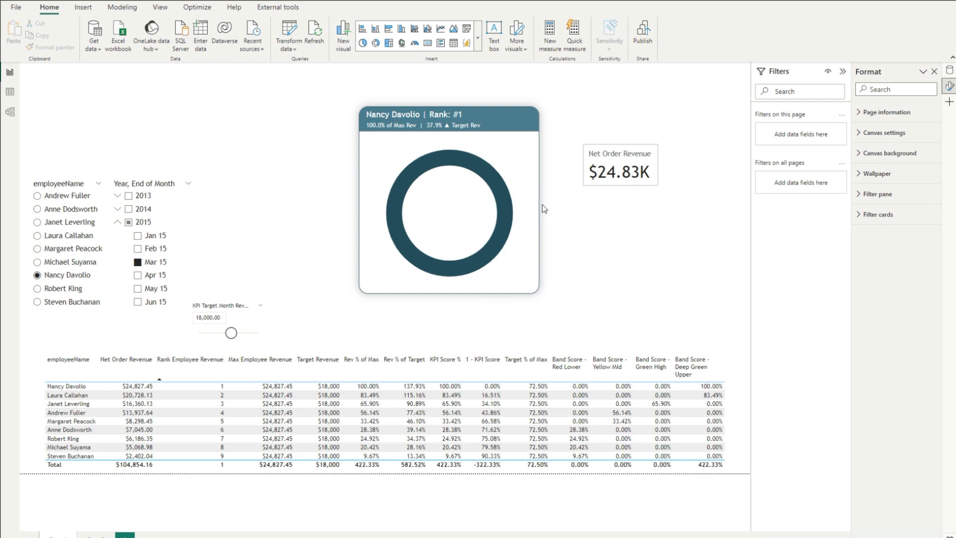
Step: Base the donut chart's title background color on the field value of the KPI Score - Color Format measure
left_click(531, 244)
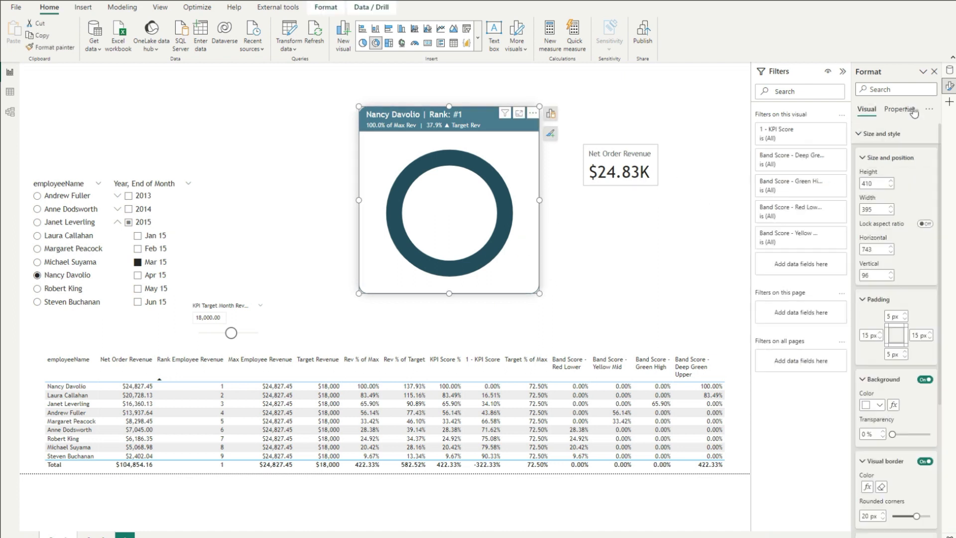
left_click(879, 134)
left_click(882, 155)
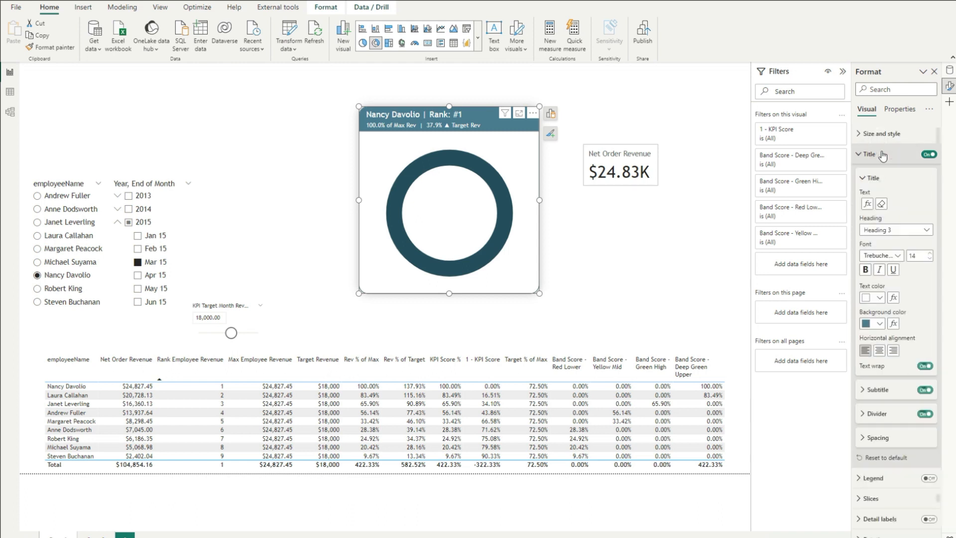
left_click(892, 325)
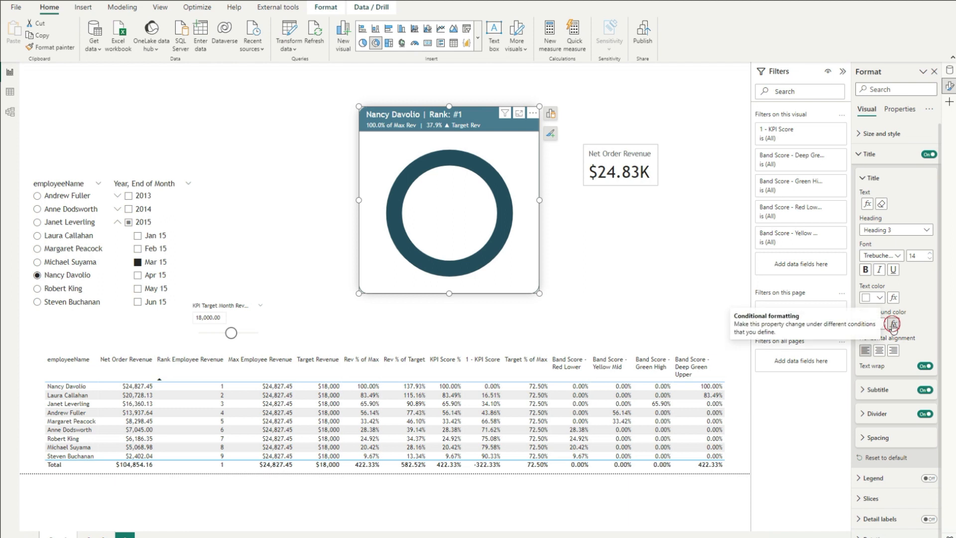
left_click(338, 159)
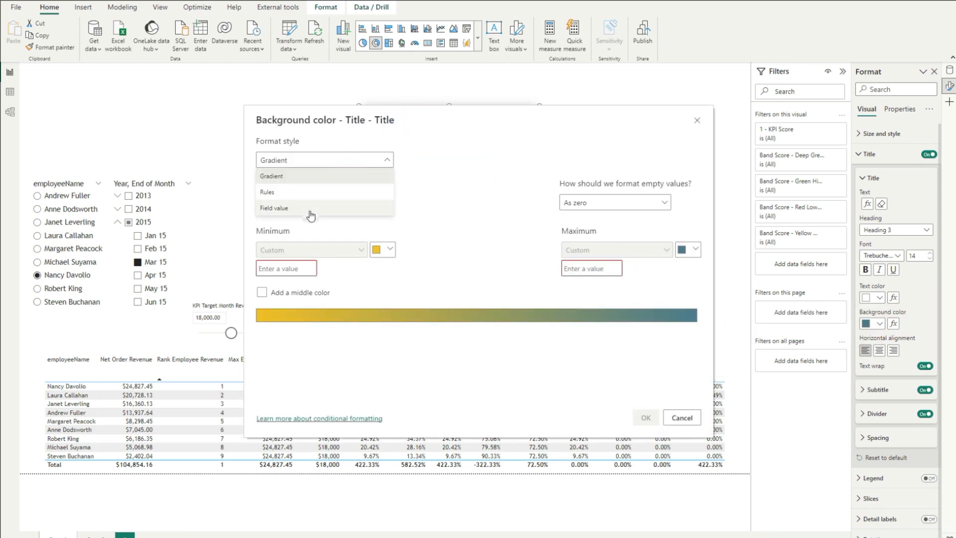
left_click(310, 210)
left_click(310, 202)
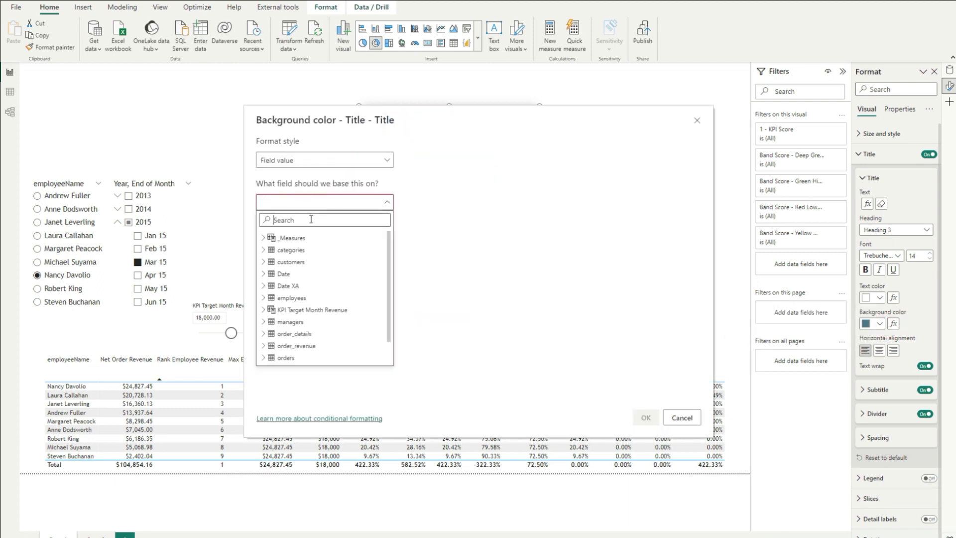
type("ct")
key("BackSpace")
type("ol")
left_click(317, 249)
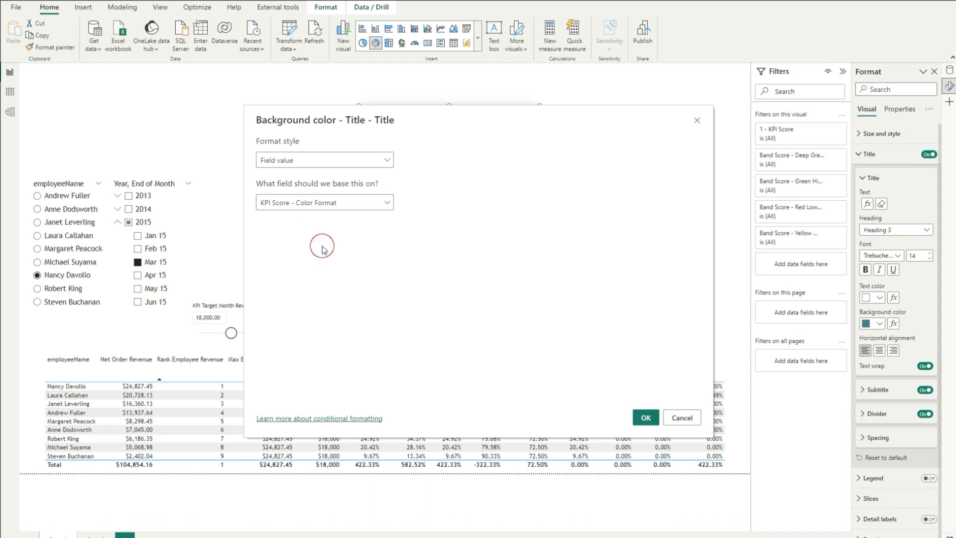
left_click(650, 419)
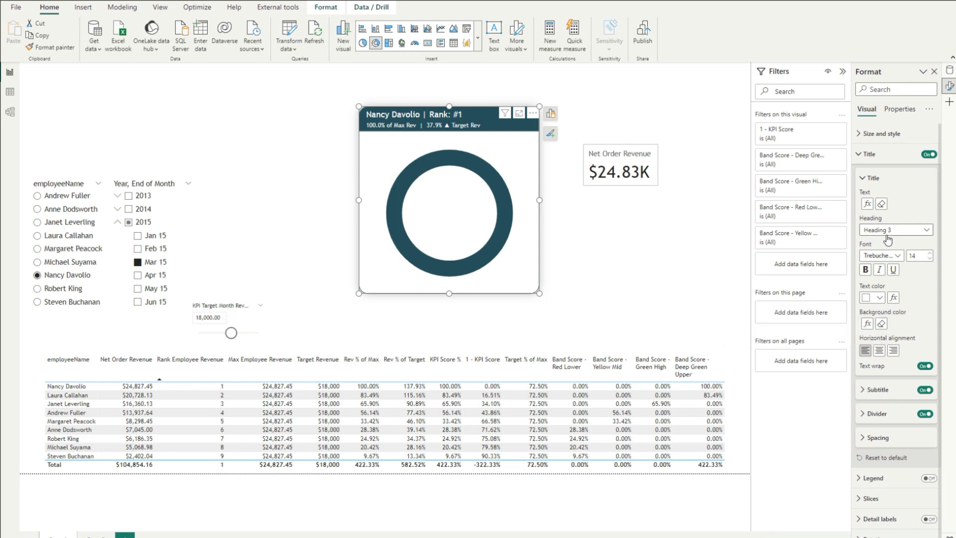
Step: Set the donut chart's title font size to 18 and its subtitle font size to 12
left_click(918, 256)
type("18")
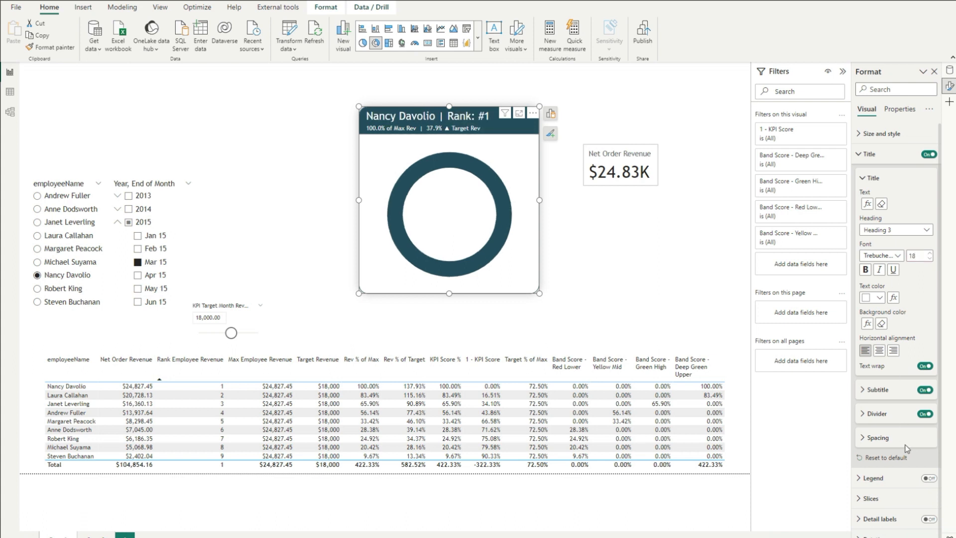
left_click(877, 389)
scroll(896, 378, "down", 3)
left_click(921, 342)
type("12")
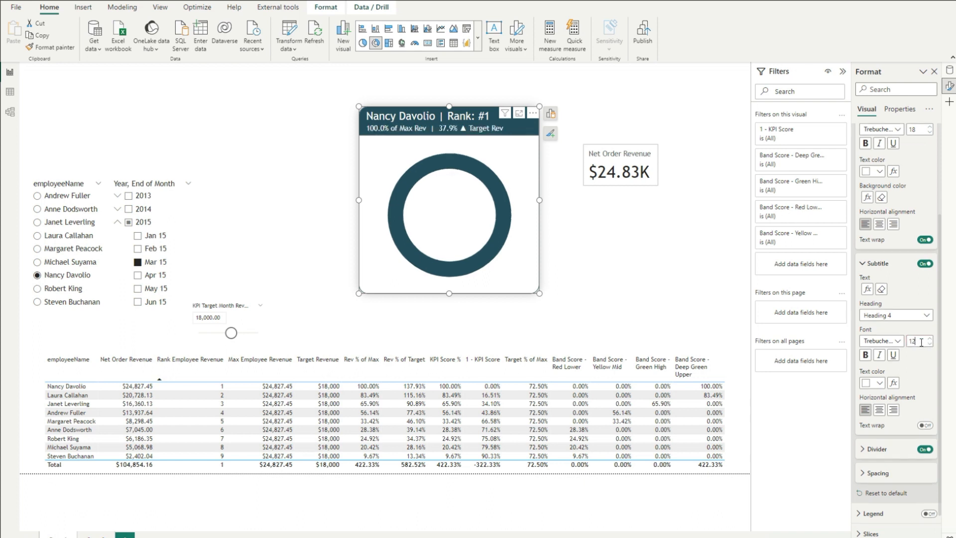
Step: Try the donut chart's title divider with Ignore padding turned off
left_click(881, 450)
scroll(886, 423, "down", 3)
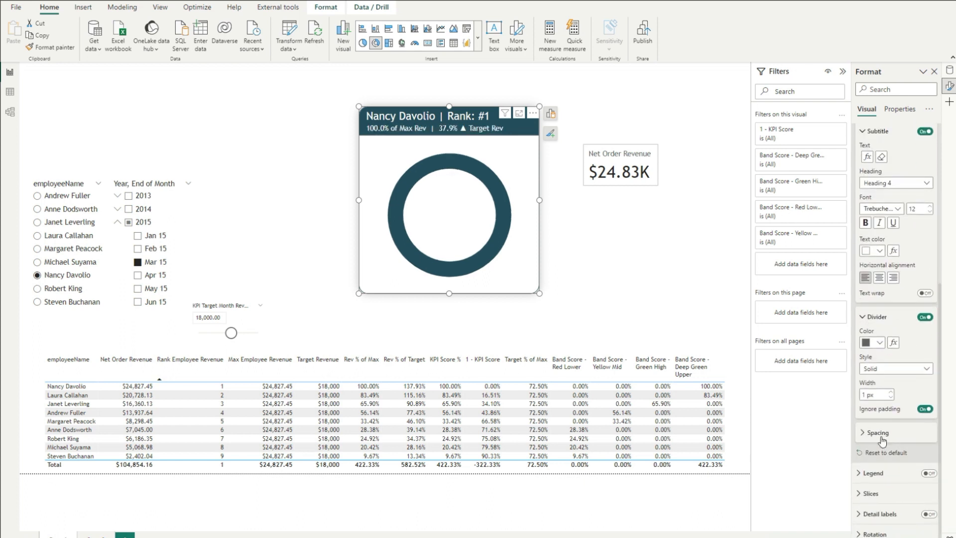
left_click(925, 408)
left_click(926, 408)
Step: Customize the donut chart's title spacing to 9 px below the title and 10 px below the subtitle
left_click(880, 432)
scroll(890, 432, "down", 1)
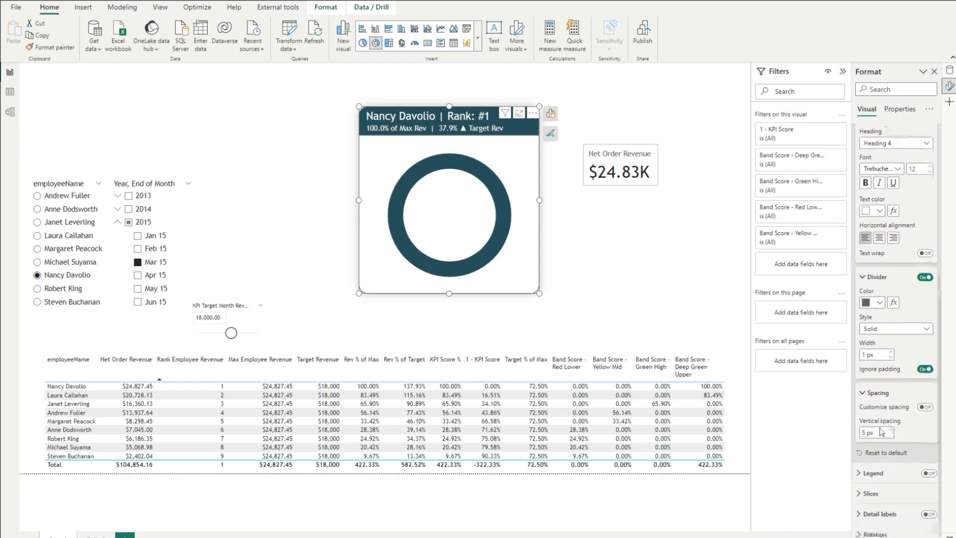
left_click(918, 408)
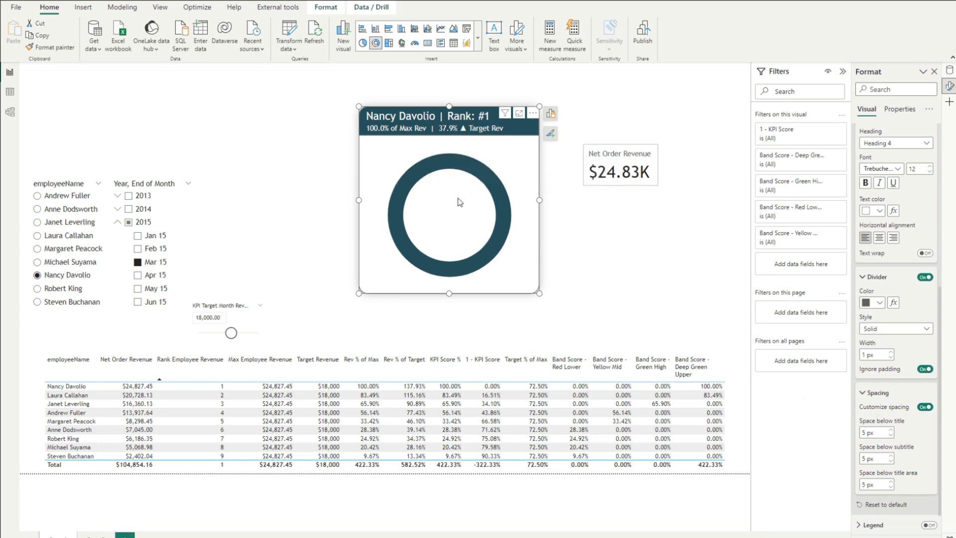
left_click(879, 432)
type("10")
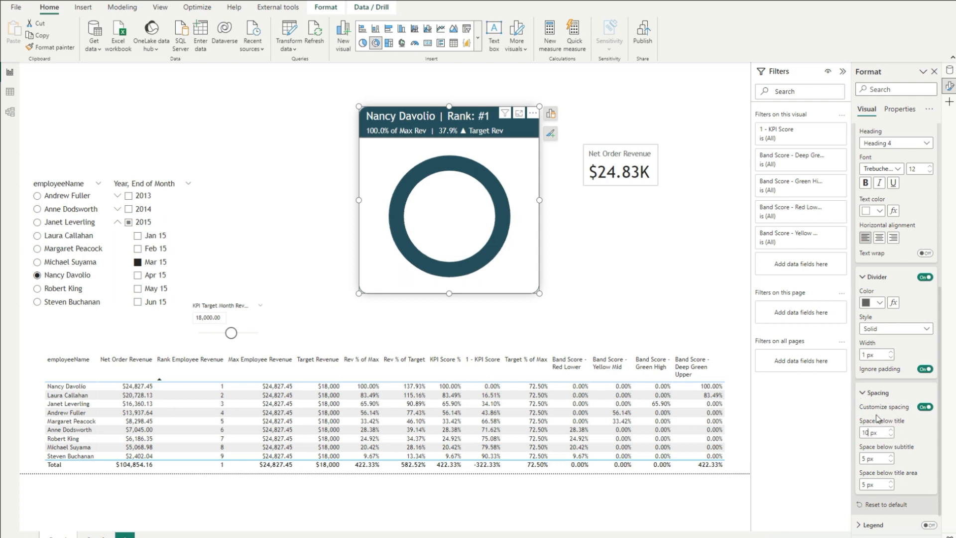
left_click(889, 435)
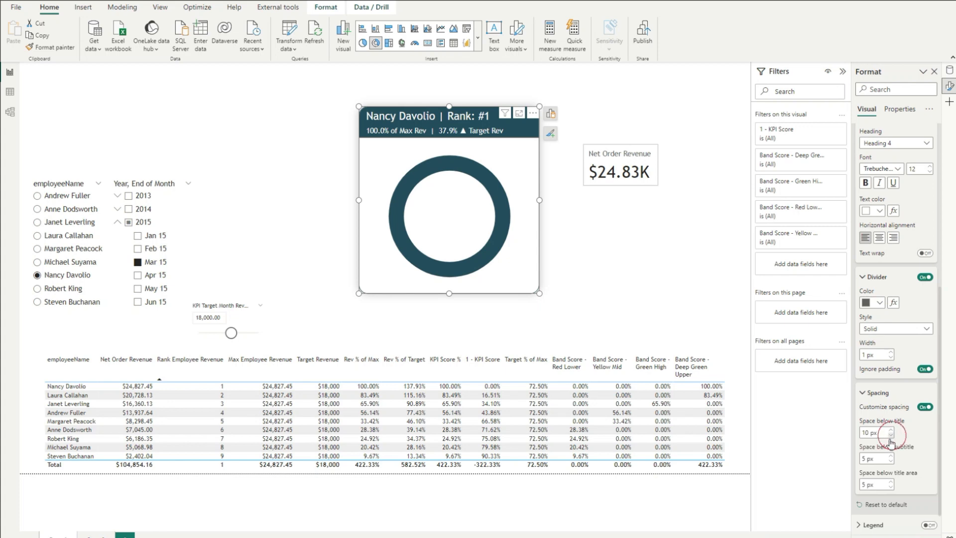
left_click(868, 458)
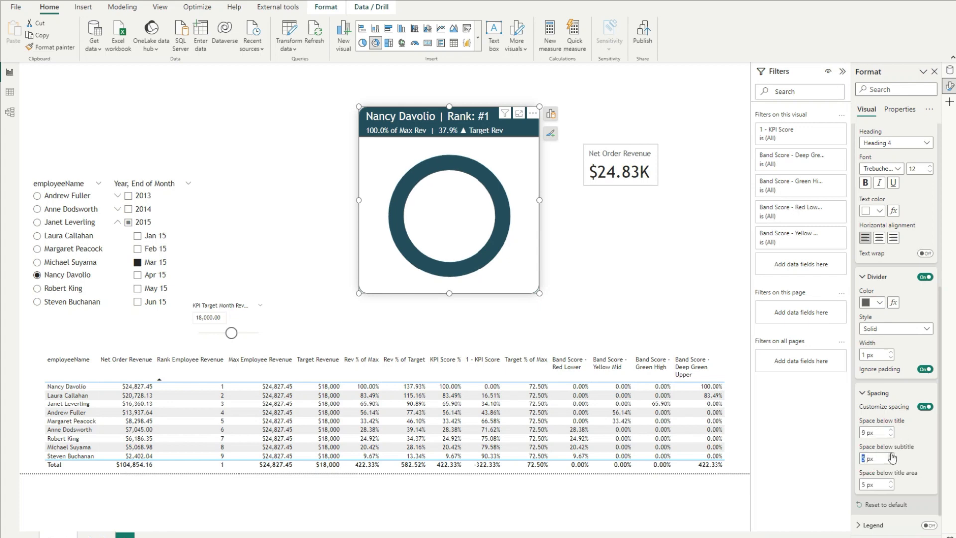
type("10")
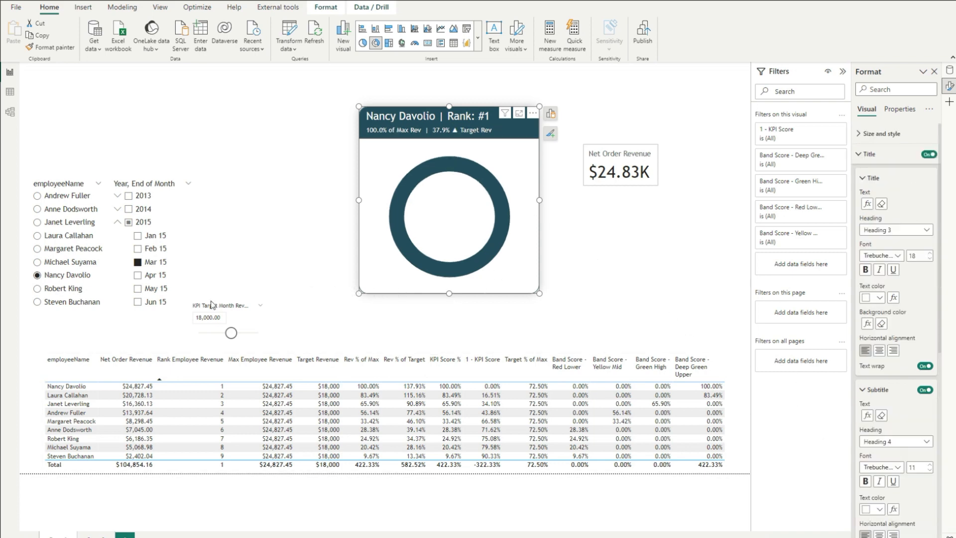
Step: Filter the report to several lower-ranked employees in turn, ending on the one ranked third, to check the chart's title and slice colors
left_click(37, 302)
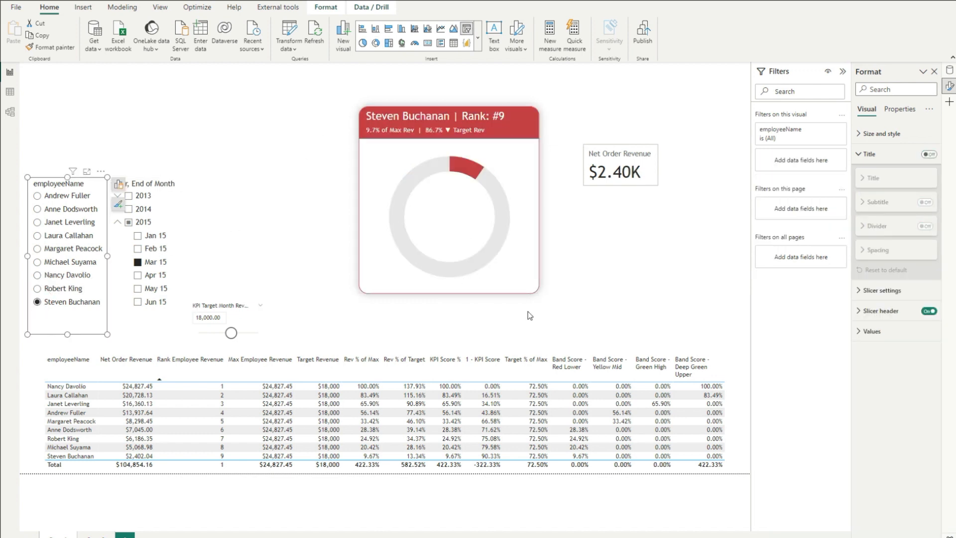
left_click(60, 288)
left_click(59, 264)
left_click(59, 249)
left_click(51, 221)
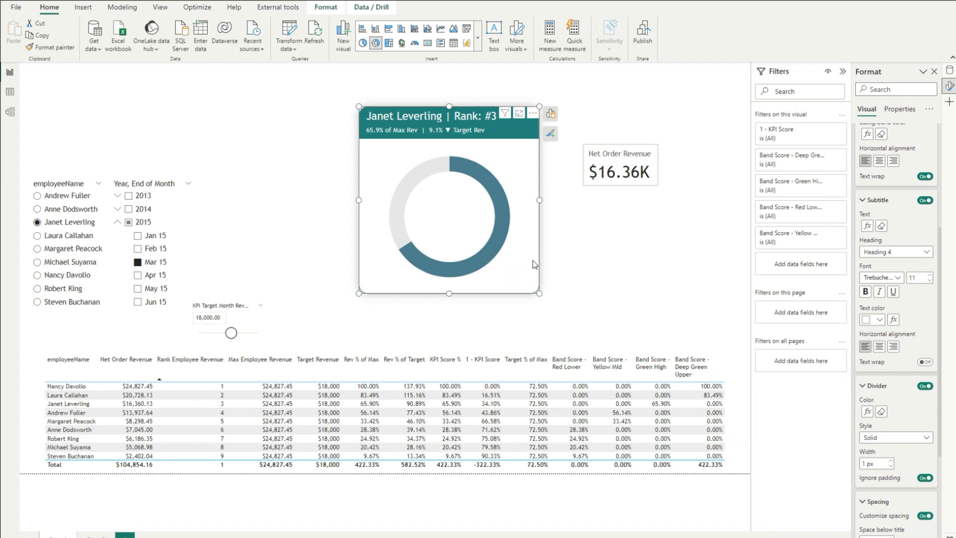
Step: Change the donut's Band Score - Green High slice to the teal theme color
scroll(878, 139, "up", 4)
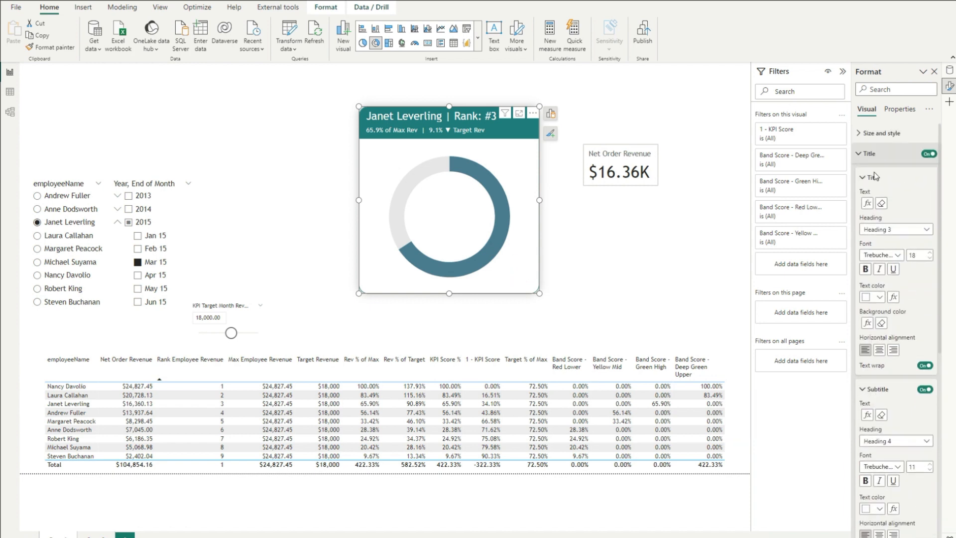
left_click(870, 154)
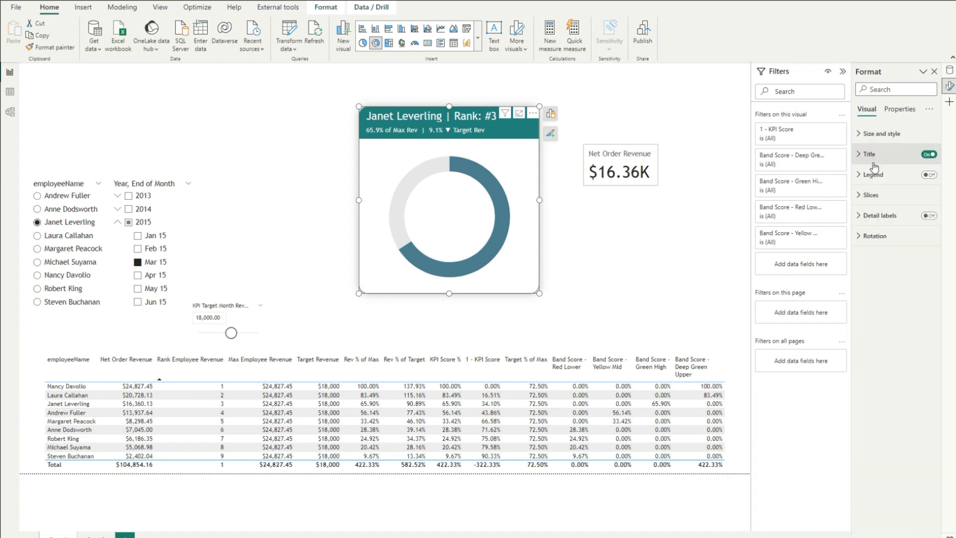
left_click(871, 195)
left_click(880, 297)
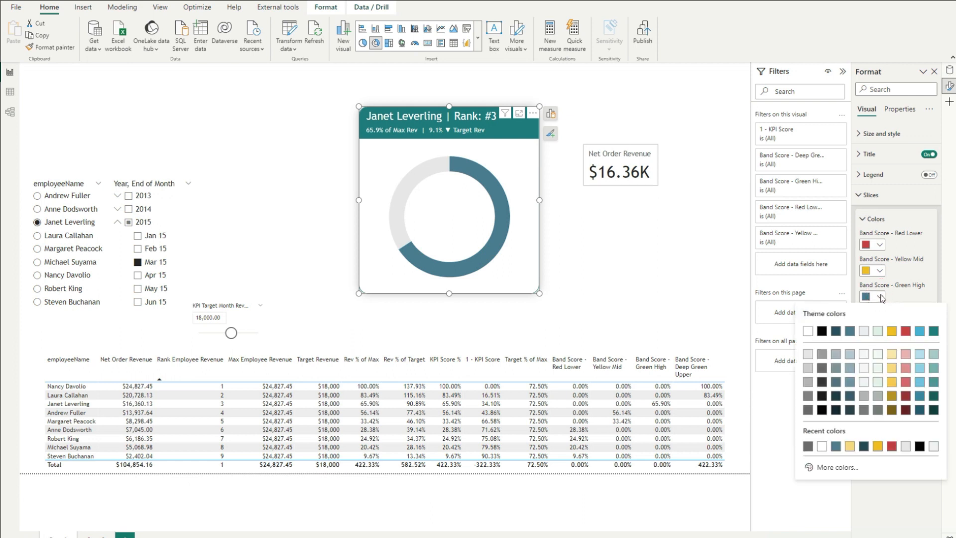
left_click(933, 331)
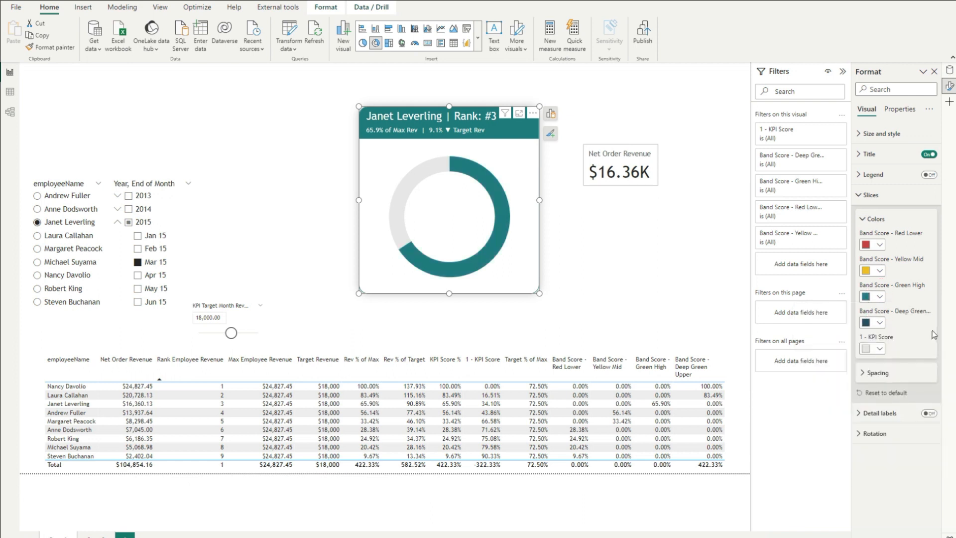
left_click(611, 271)
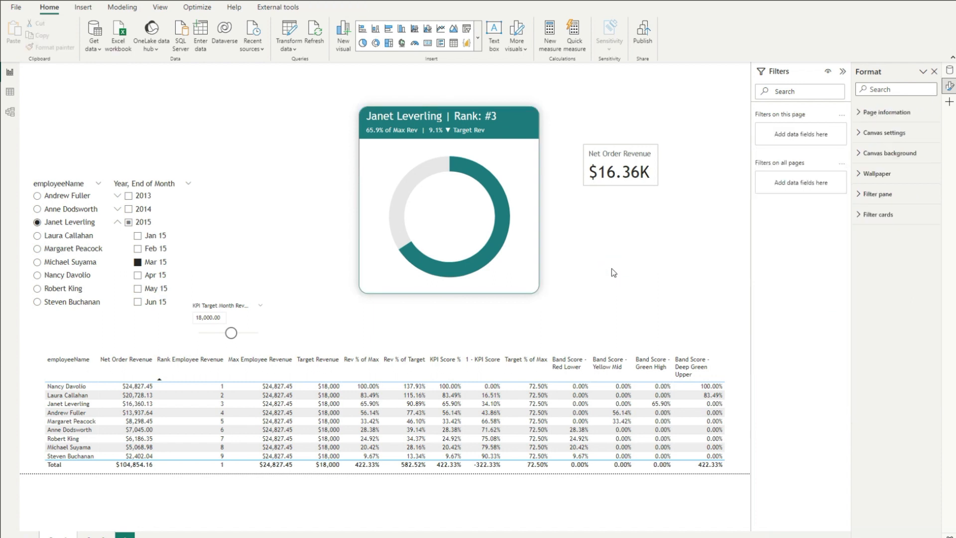
Step: Resize the Net Order Revenue card to a height of 80 and a width of 175
left_click(631, 186)
left_click(895, 139)
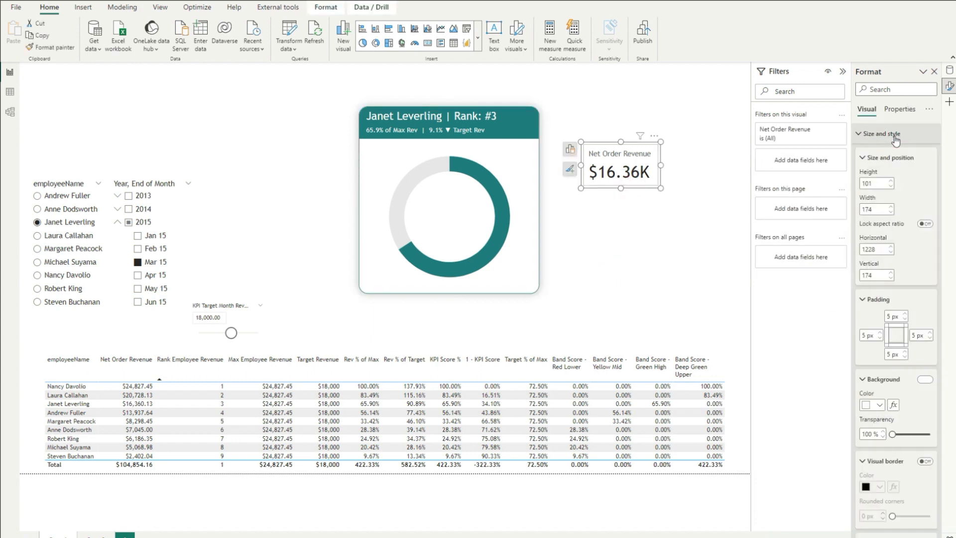
double_click(875, 184)
type("80")
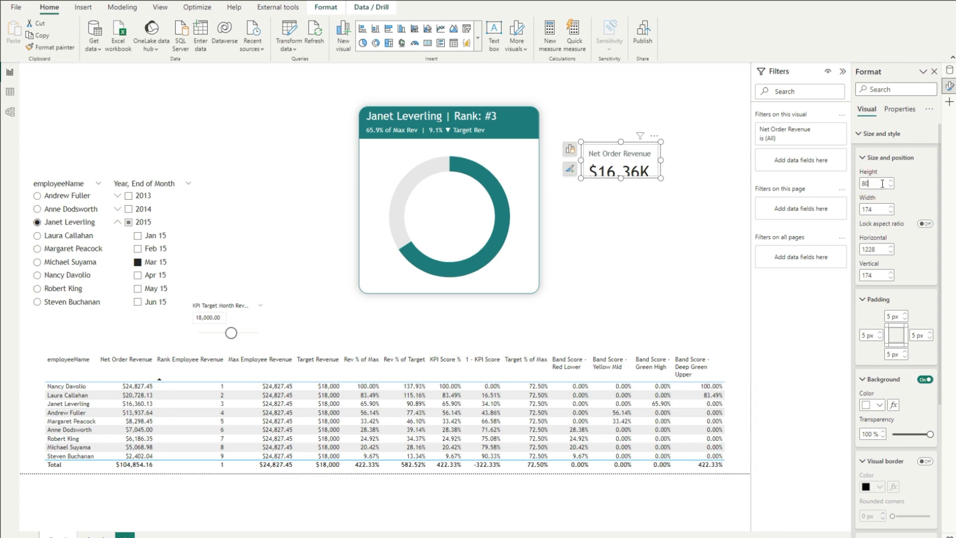
type("170")
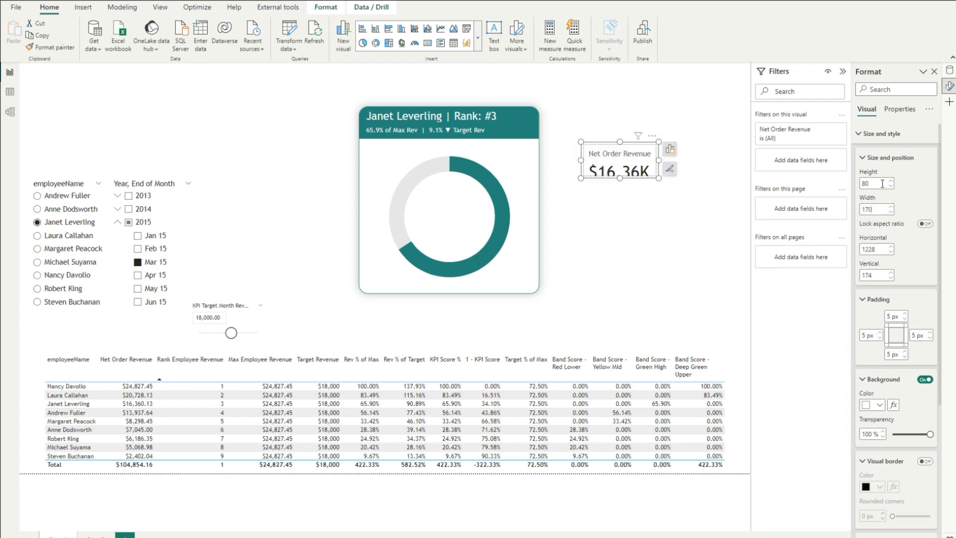
key("BackSpace")
type("5")
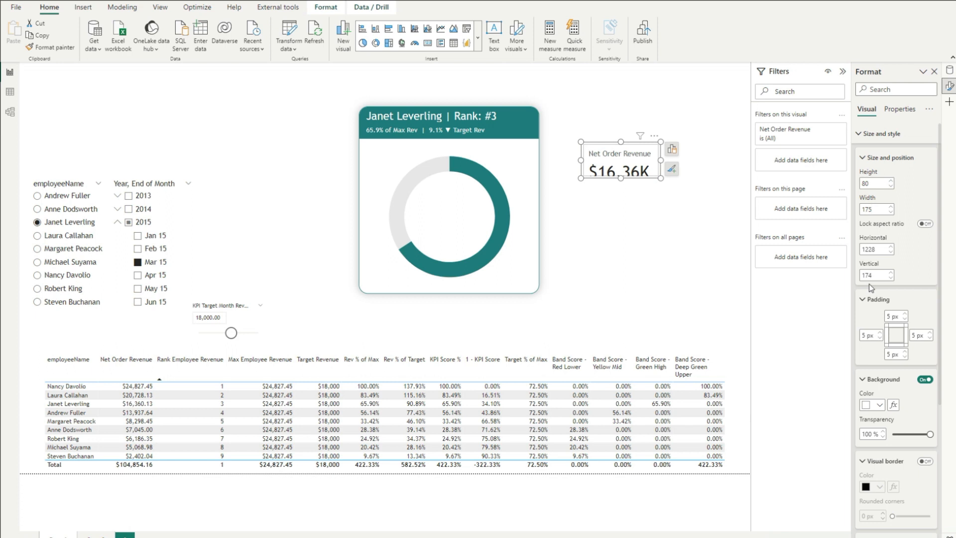
Step: Set the Net Order Revenue card's top and bottom padding to 0 px
left_click(892, 315)
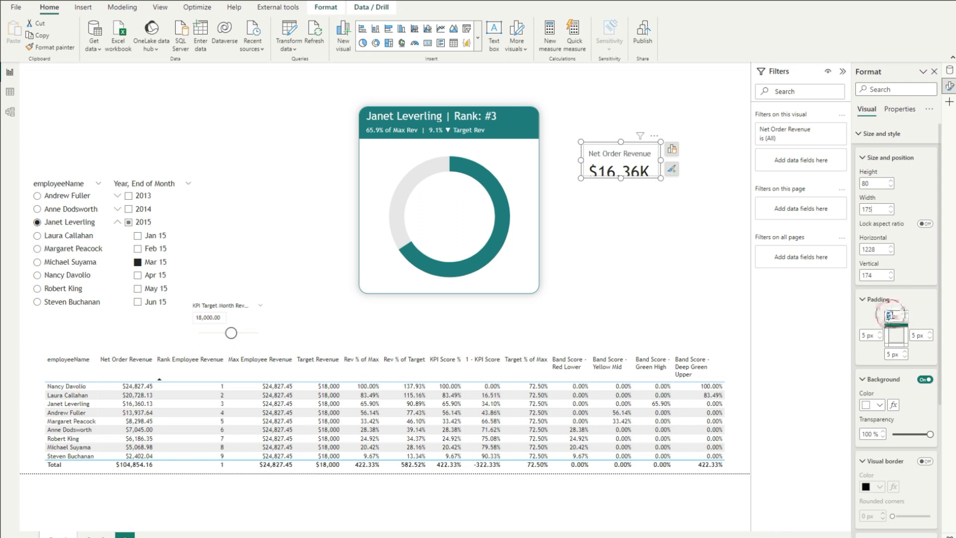
type("0")
left_click(889, 354)
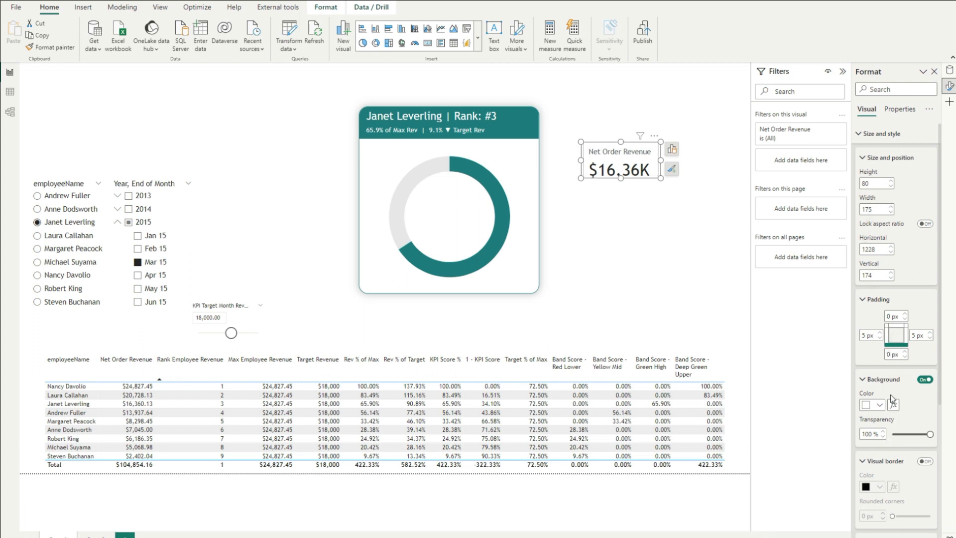
Step: Reduce the font size of the Net Order Revenue card's callout value to 24
left_click(874, 144)
left_click(874, 145)
scroll(894, 392, "down", 5)
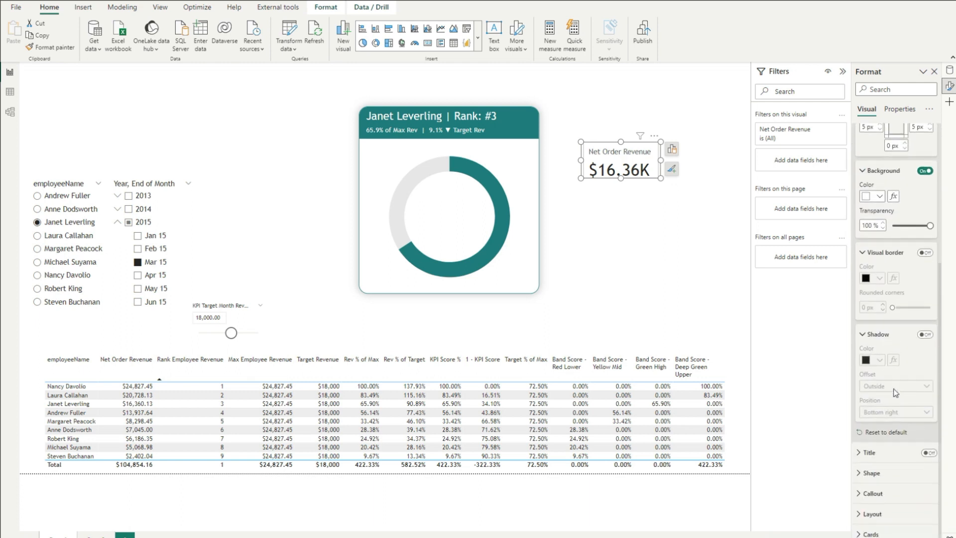
scroll(877, 129, "up", 5)
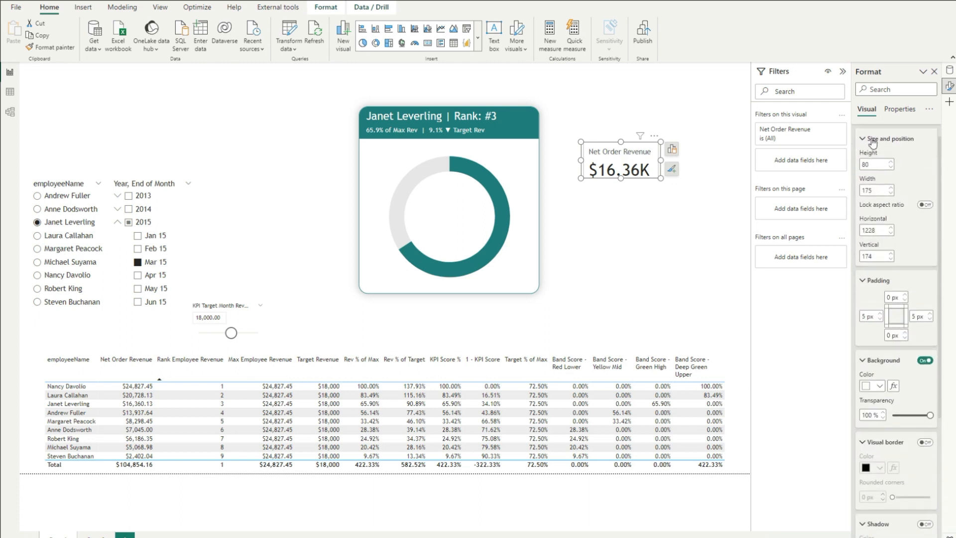
left_click(876, 139)
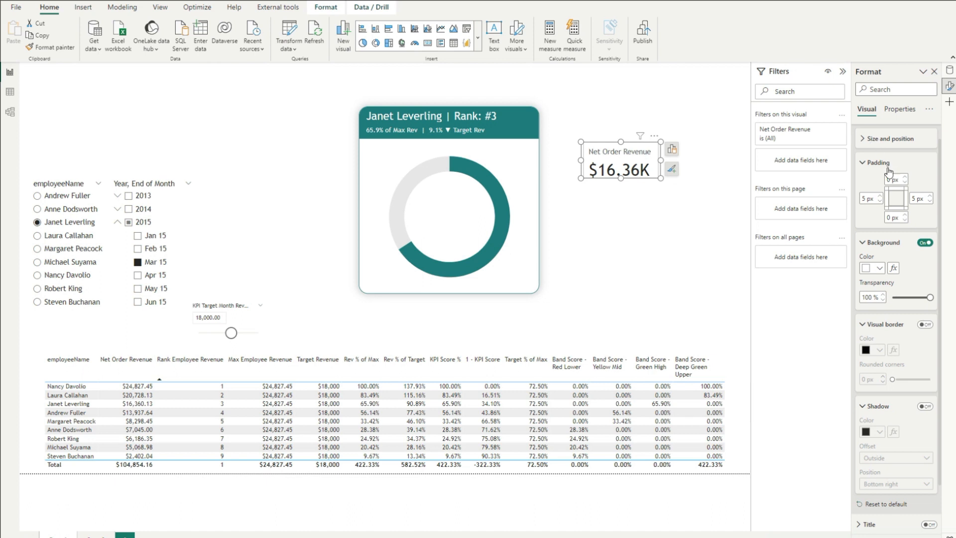
scroll(874, 152, "up", 1)
left_click(872, 144)
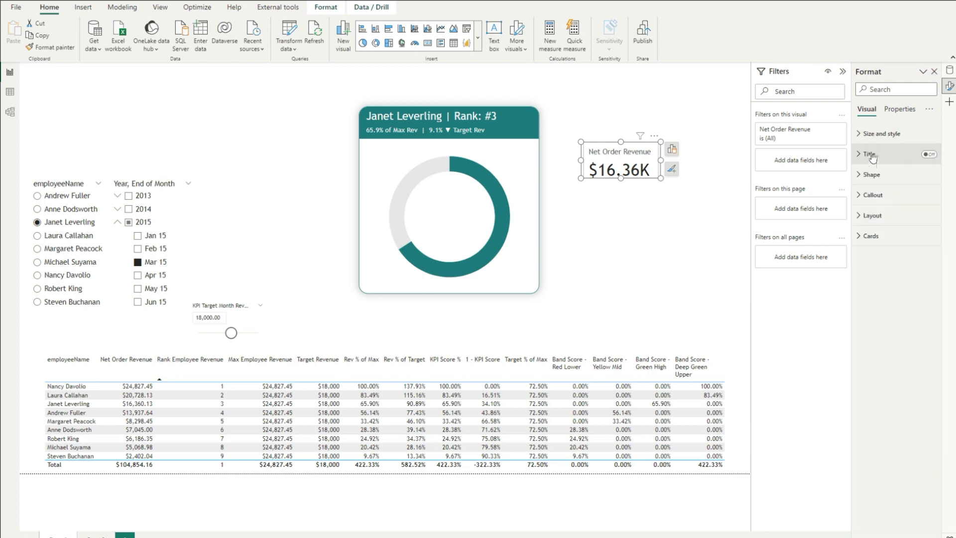
left_click(871, 174)
left_click(871, 269)
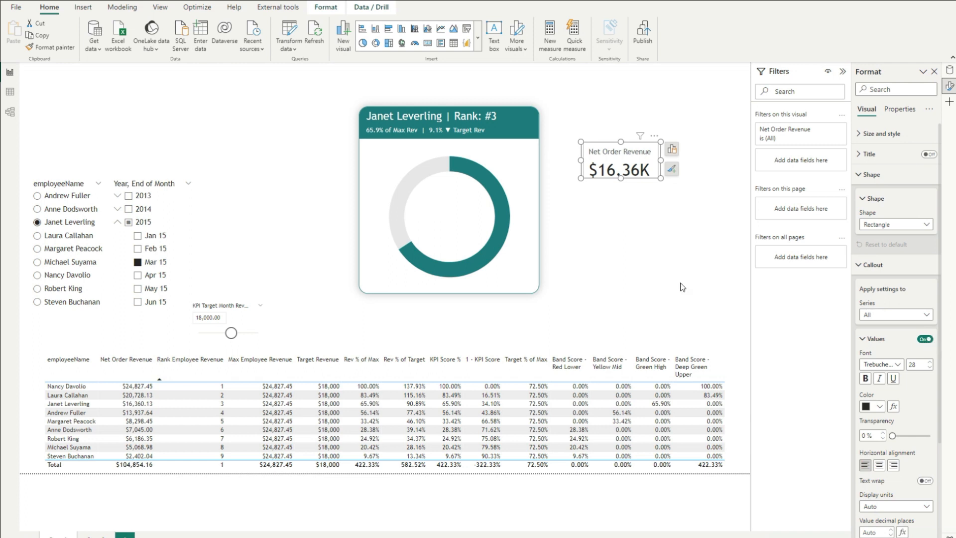
left_click(929, 368)
left_click(929, 368)
left_click(928, 367)
left_click(929, 367)
scroll(916, 414, "down", 3)
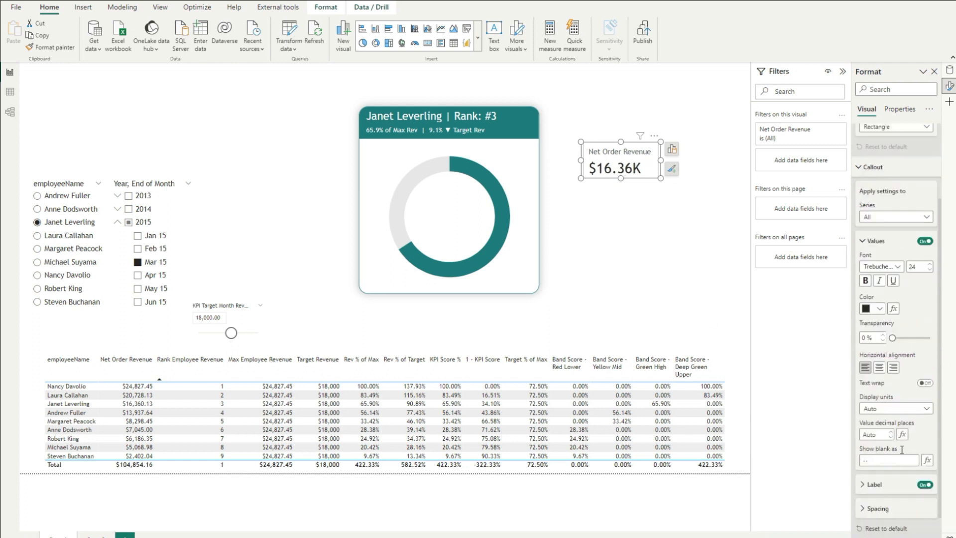
Step: Reduce the Net Order Revenue card's label font size to 10 and center the callout horizontally
left_click(874, 450)
scroll(896, 423, "down", 3)
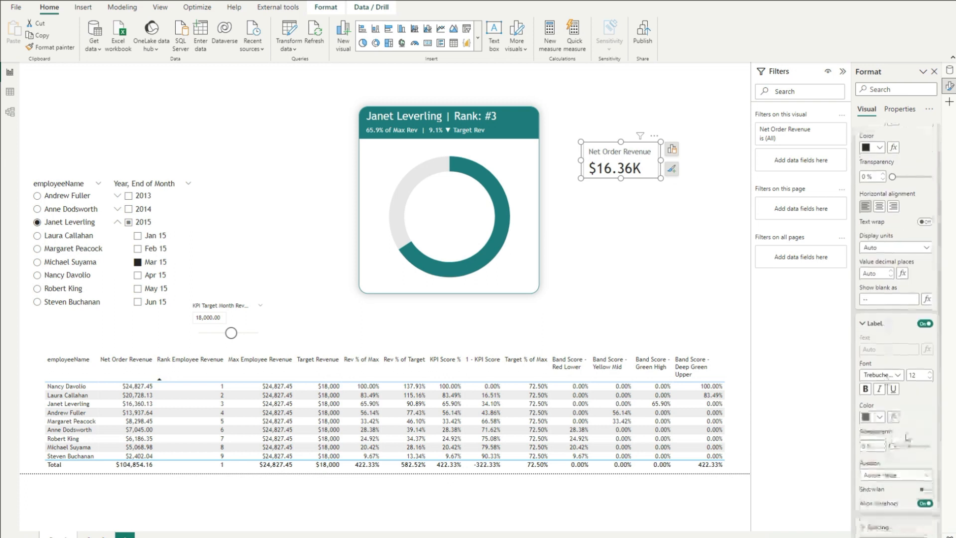
left_click(930, 378)
left_click(930, 378)
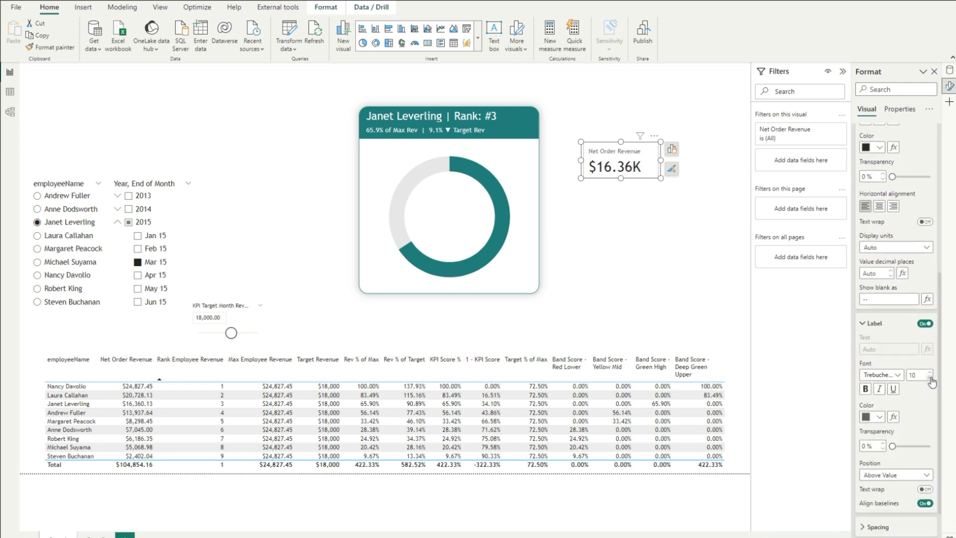
scroll(905, 255, "up", 1)
left_click(879, 269)
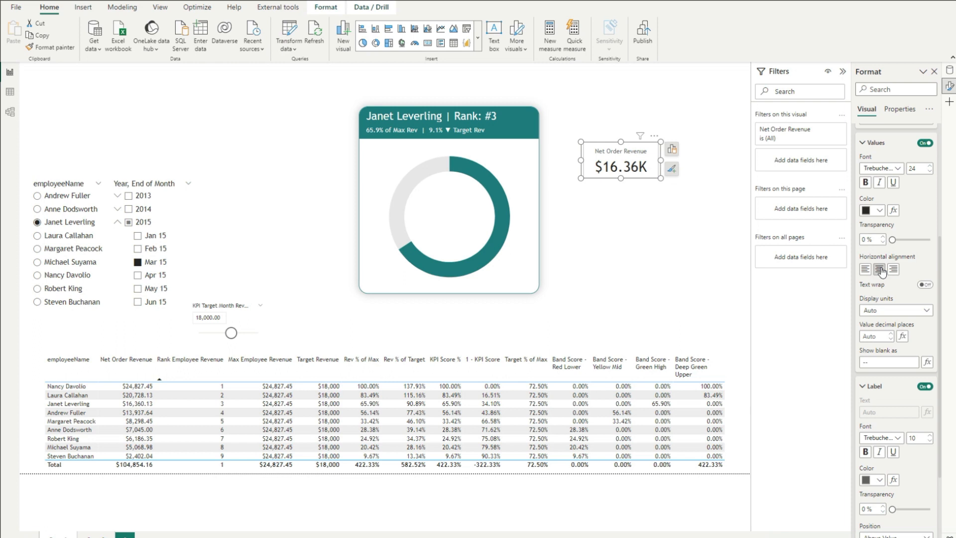
Step: Set the vertical spacing of the Net Order Revenue card's callout to 4 px
scroll(892, 308, "up", 3)
scroll(898, 358, "down", 3)
scroll(904, 401, "down", 3)
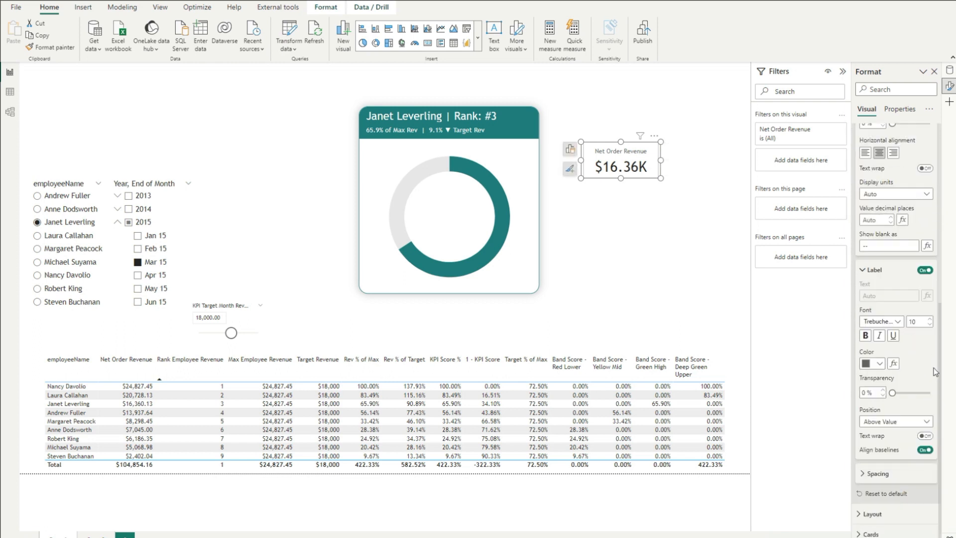
left_click(887, 474)
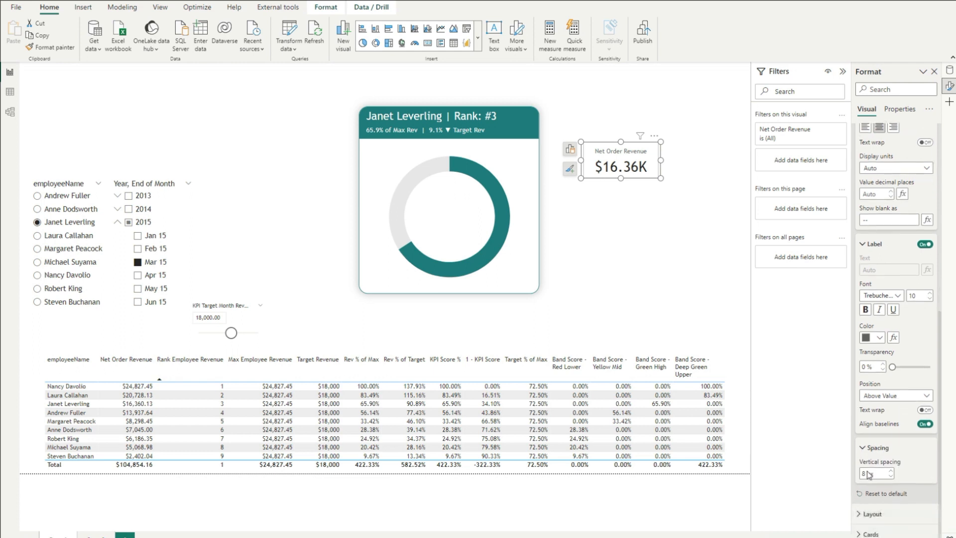
double_click(865, 473)
type("4")
Step: Change the Net Order Revenue card's layout orientation to Vertical
left_click(871, 514)
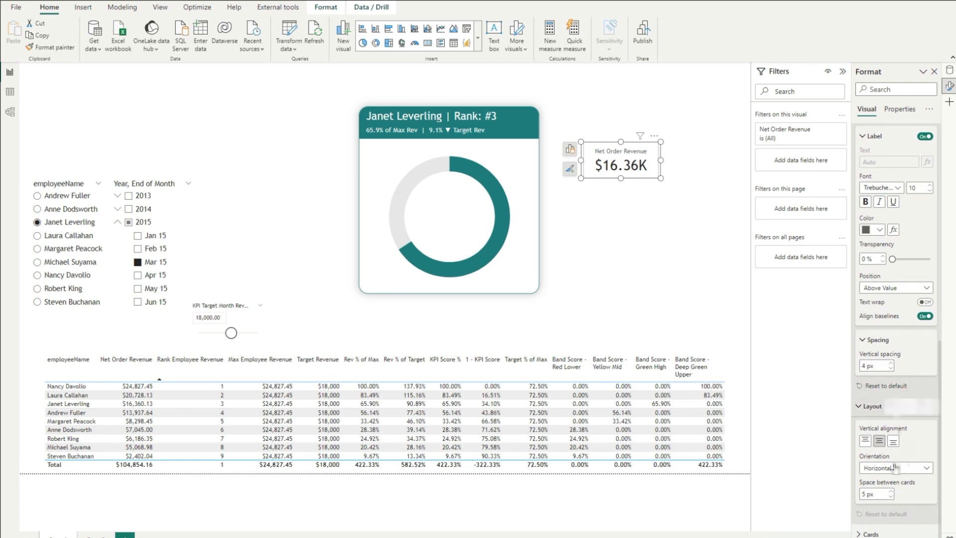
left_click(925, 468)
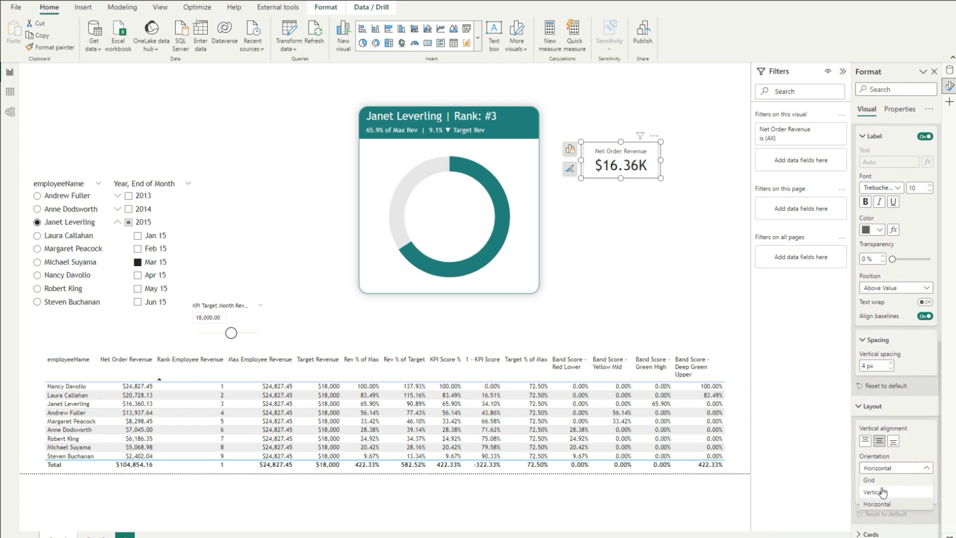
left_click(876, 504)
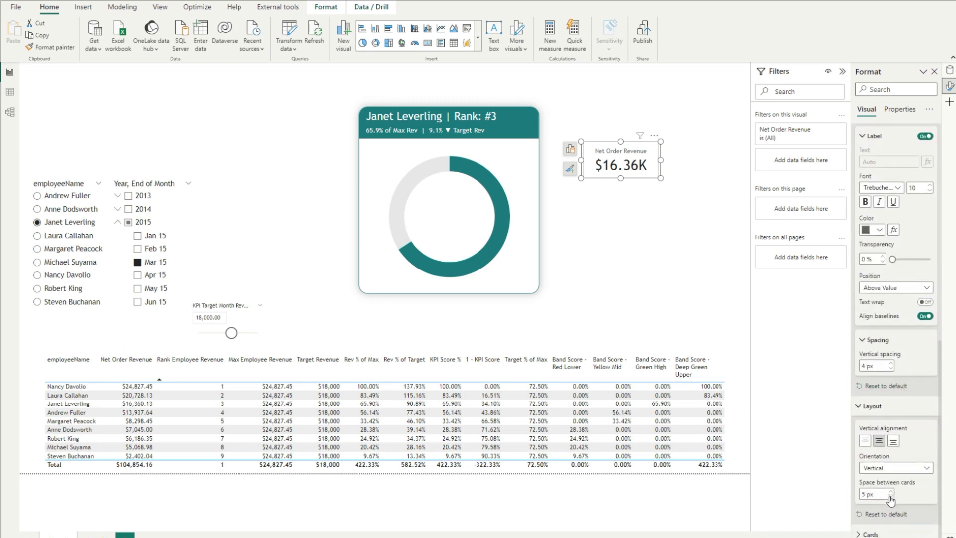
left_click(870, 408)
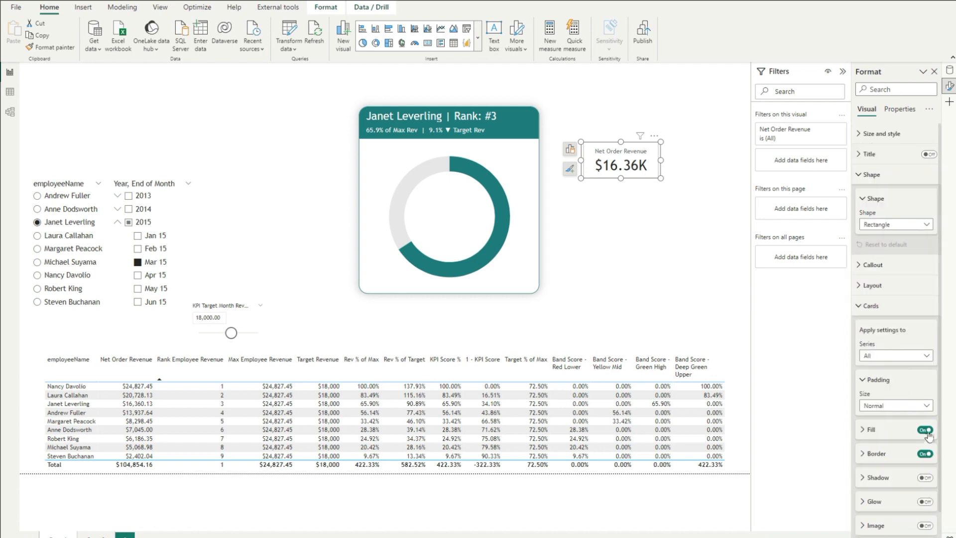
Step: Turn off the fill and border of the Net Order Revenue card
left_click(926, 430)
left_click(924, 453)
scroll(916, 450, "down", 1)
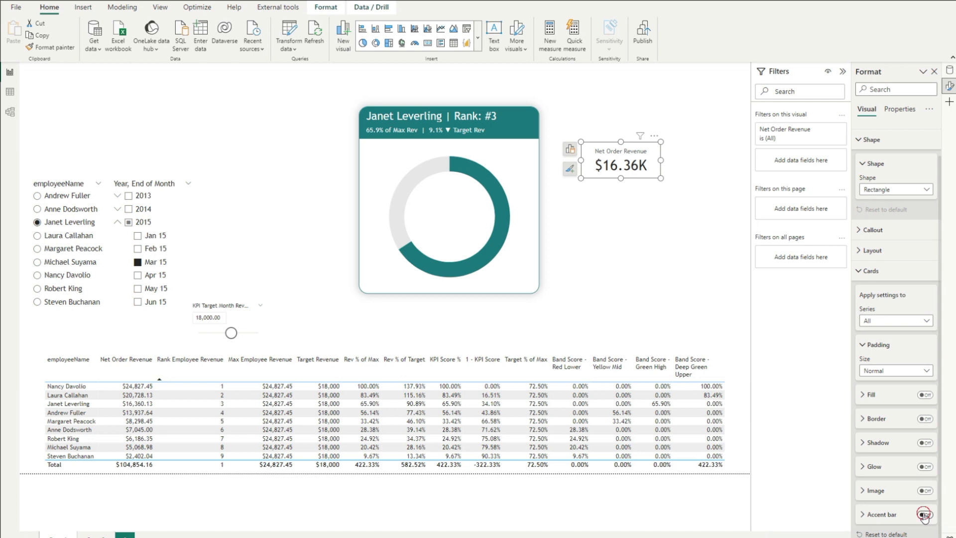
Step: Enable the card's accent bar and base its color on the KPI Score - Color Format field value
left_click(871, 519)
scroll(871, 518, "down", 3)
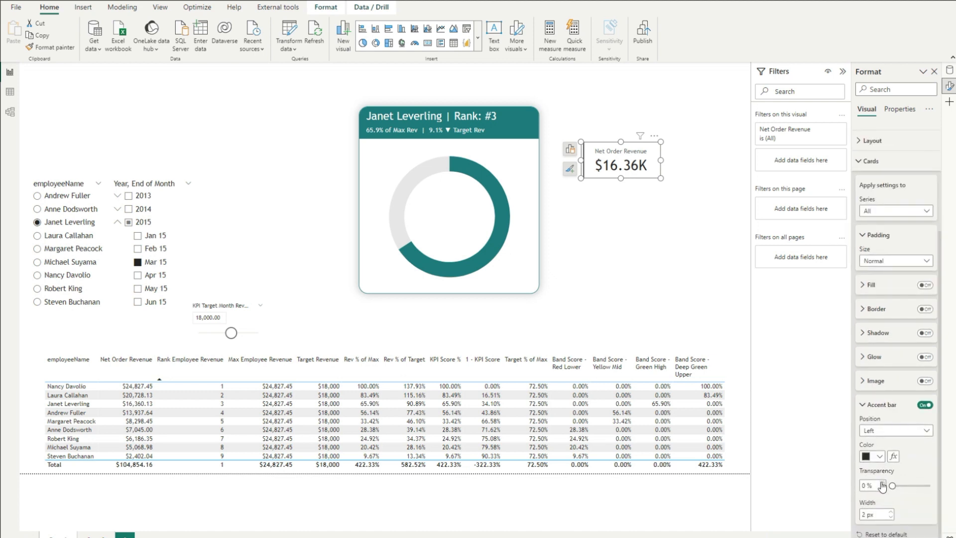
left_click(893, 457)
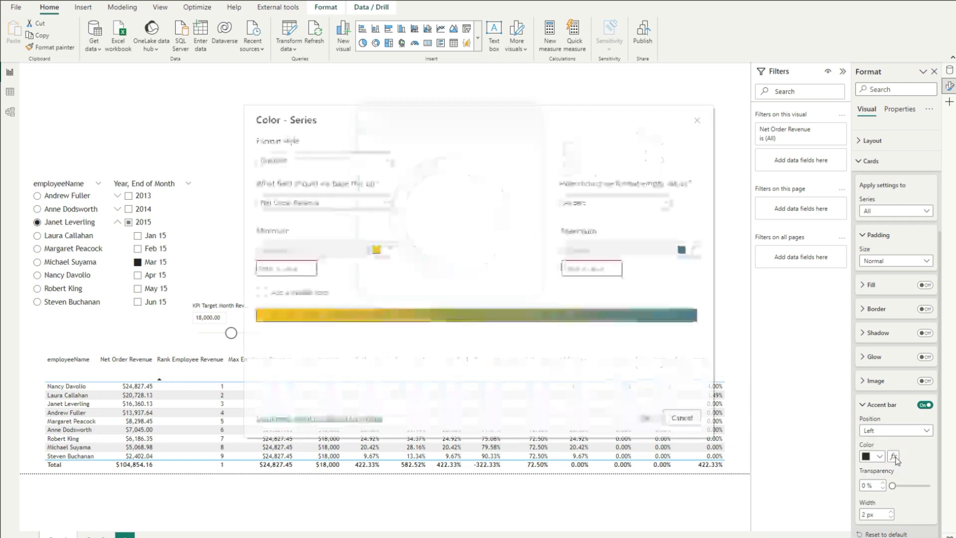
left_click(348, 160)
left_click(320, 205)
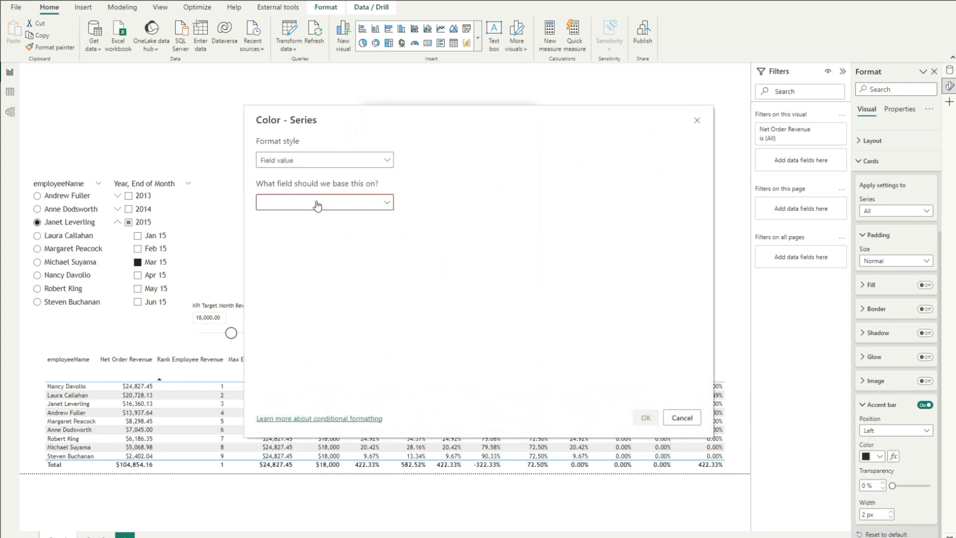
left_click(306, 202)
type("colo")
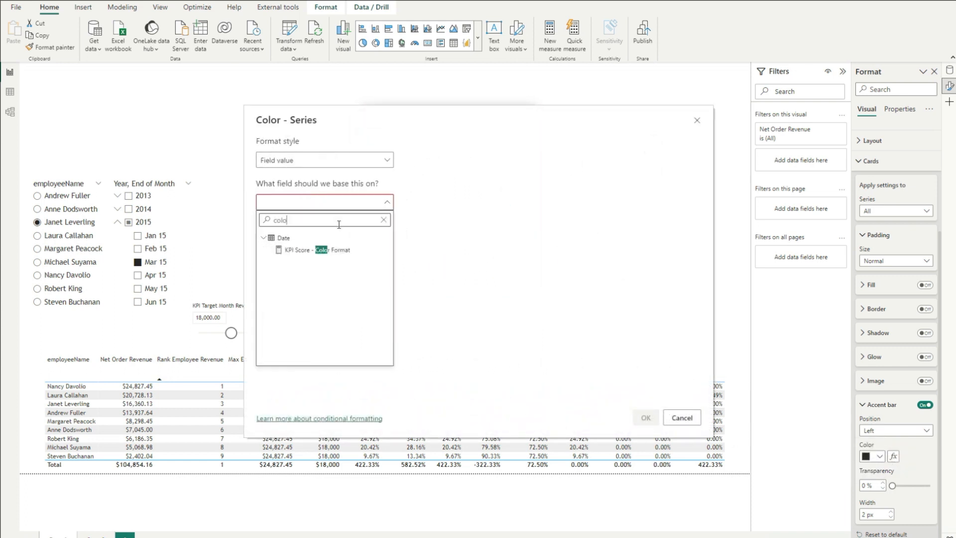
left_click(328, 250)
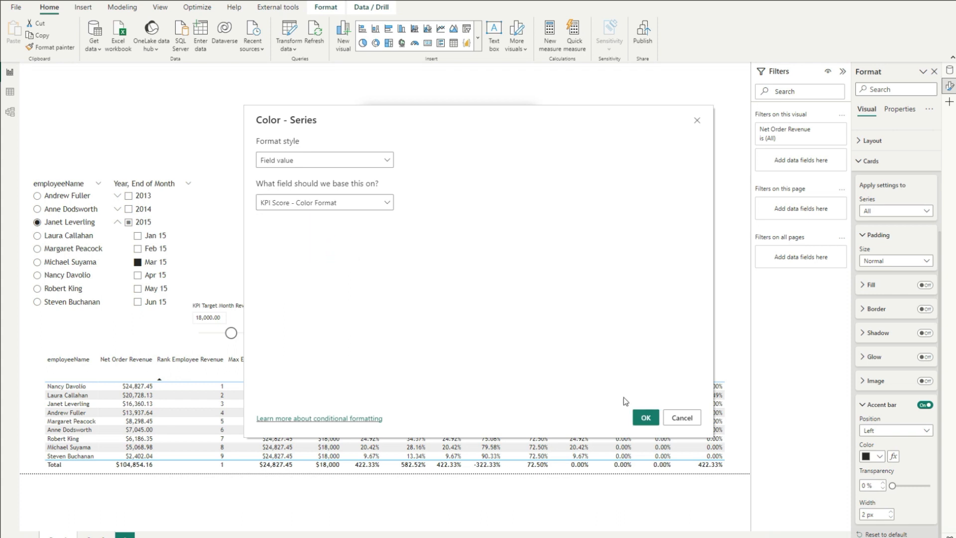
left_click(644, 417)
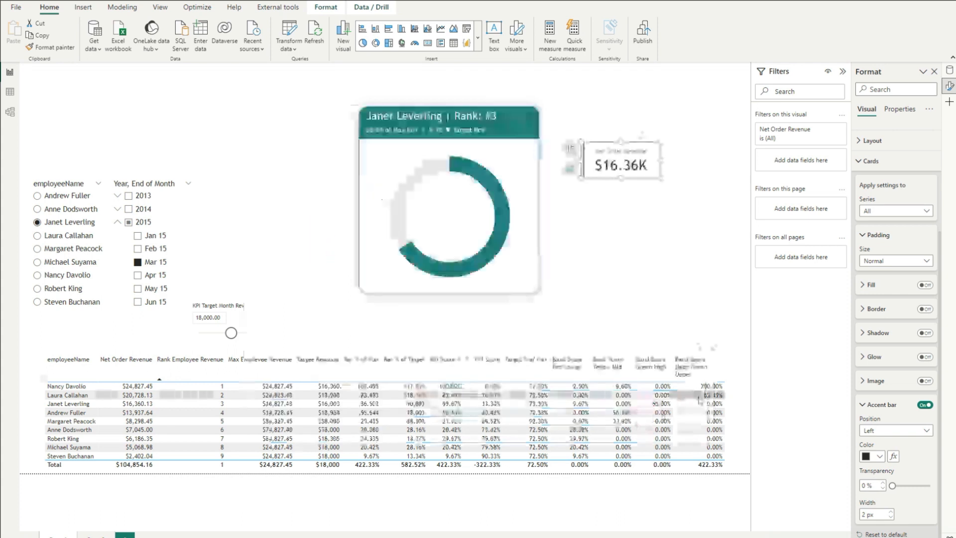
Step: Set the card's accent bar width to 4 px and its position to Bottom
left_click(891, 512)
left_click(890, 511)
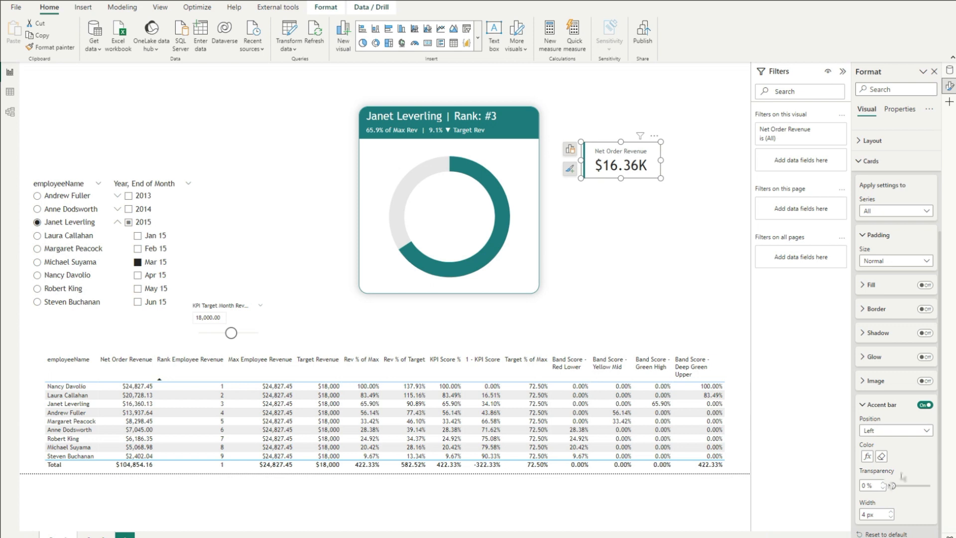
left_click(904, 430)
left_click(879, 469)
Step: Move the Net Order Revenue card into the center of the donut chart
left_click(636, 233)
left_click_drag(622, 169, 451, 220)
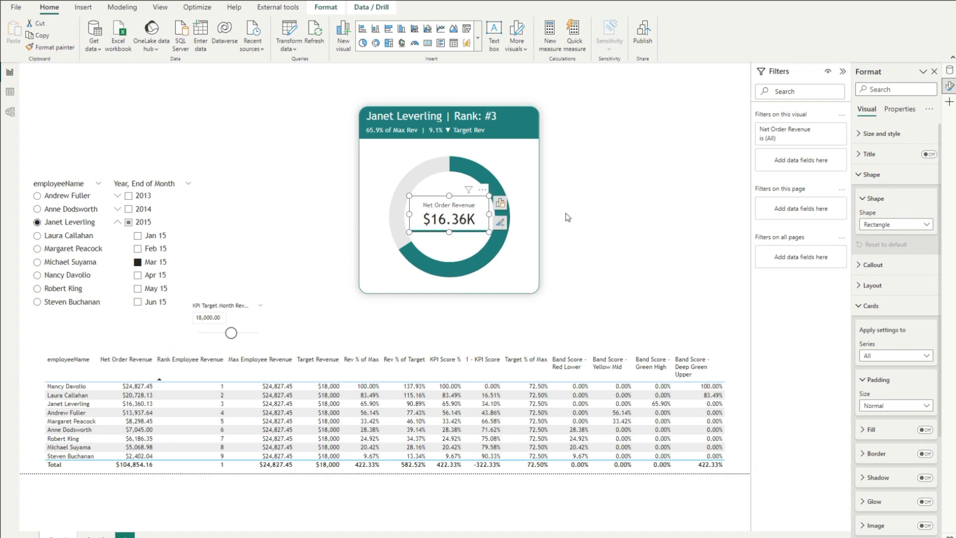
left_click(608, 210)
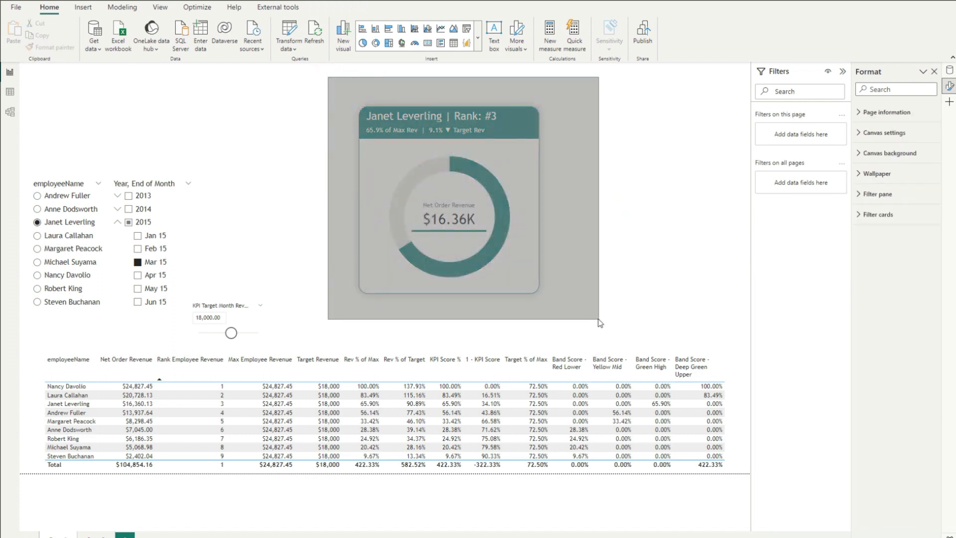
Step: Group the donut chart and the Net Order Revenue card together
left_click(537, 291)
right_click(532, 284)
mouse_move(557, 301)
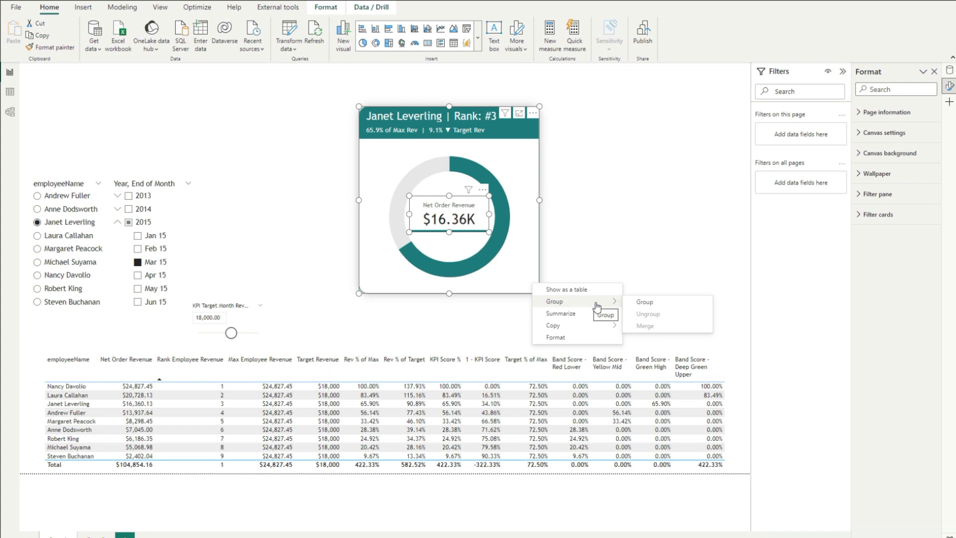
left_click(642, 302)
left_click(606, 224)
Step: Move the grouped donut and card slightly up and to the left on the page
mouse_move(505, 174)
left_mouse_down()
mouse_move(610, 141)
mouse_move(480, 160)
mouse_move(488, 168)
left_mouse_up()
left_click(493, 263)
left_click(570, 239)
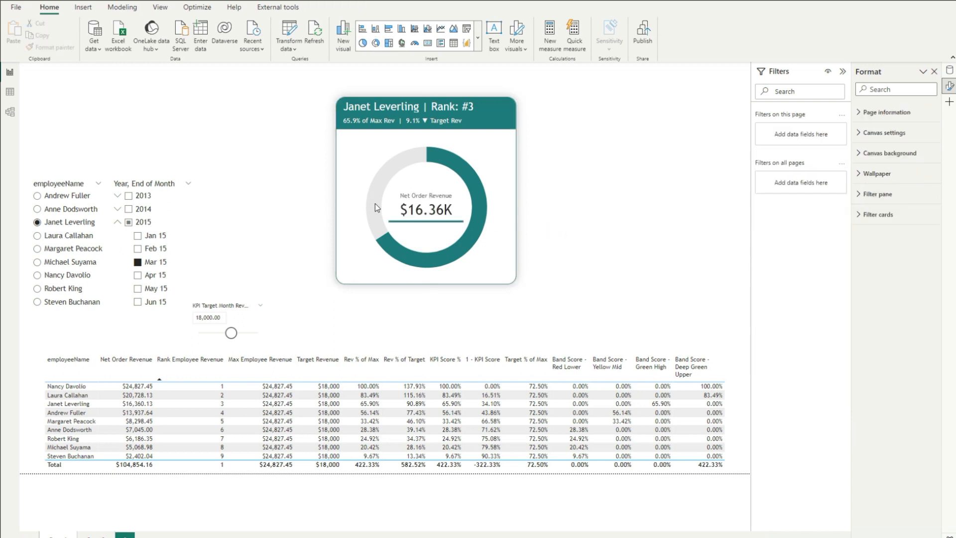
Step: Check how the grouped KPI visual responds to different 2015 months in the slicer, finishing on Feb 15
left_click(138, 249)
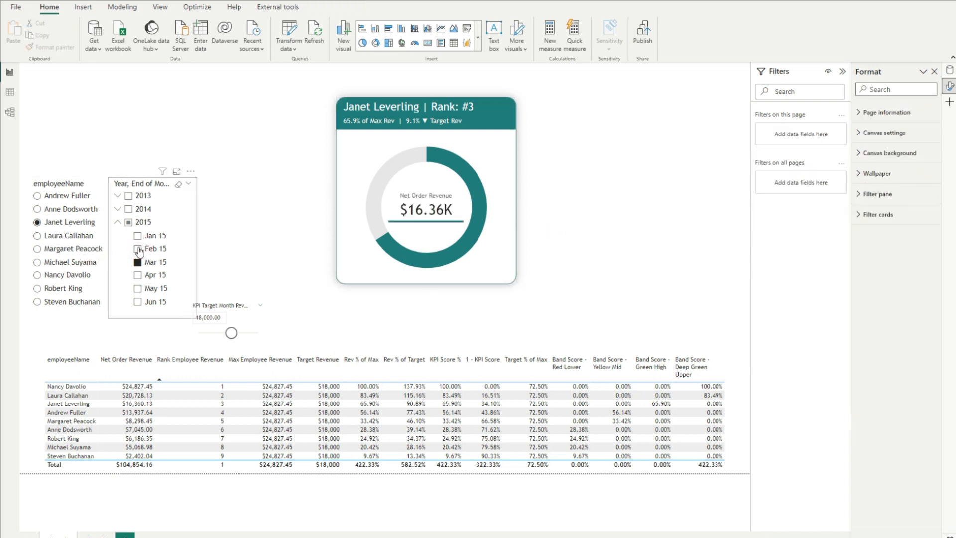
left_click(138, 236)
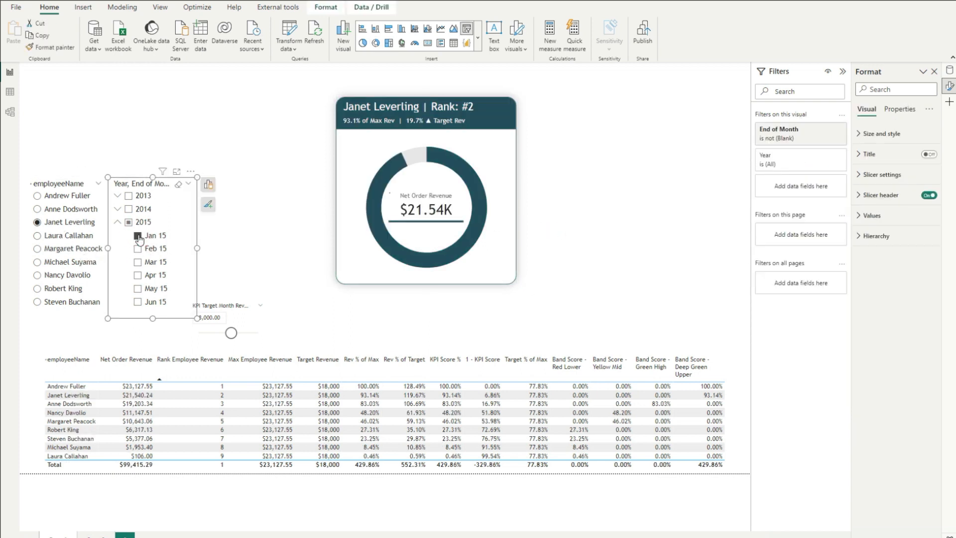
left_click(137, 277)
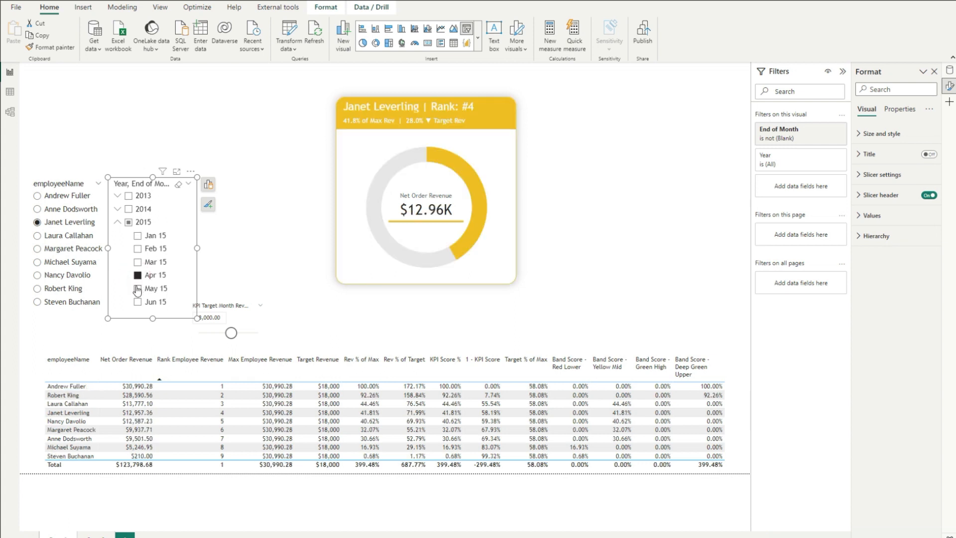
left_click(138, 261)
left_click(138, 248)
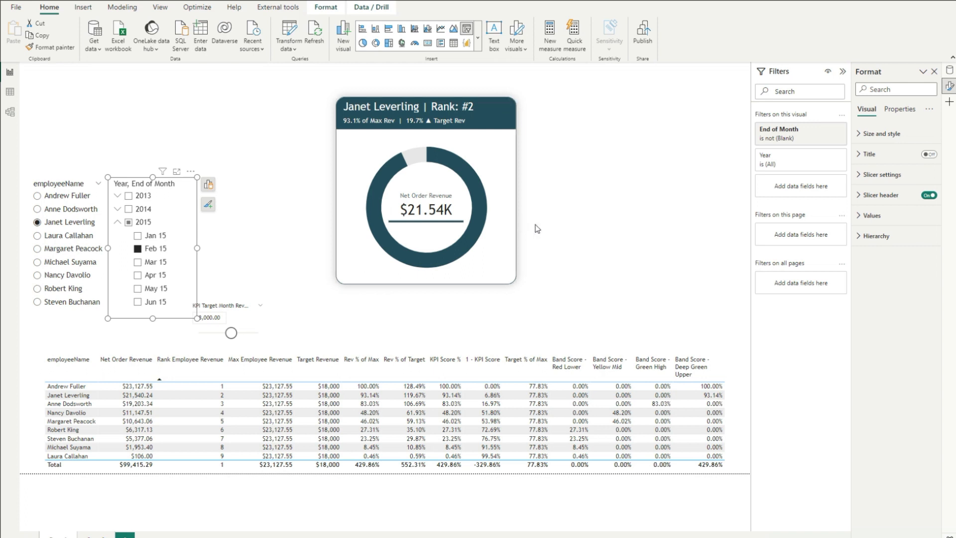
Step: Move the grouped KPI visual farther up and left, beside the month slicer
left_click(567, 233)
left_click_drag(596, 298, 301, 76)
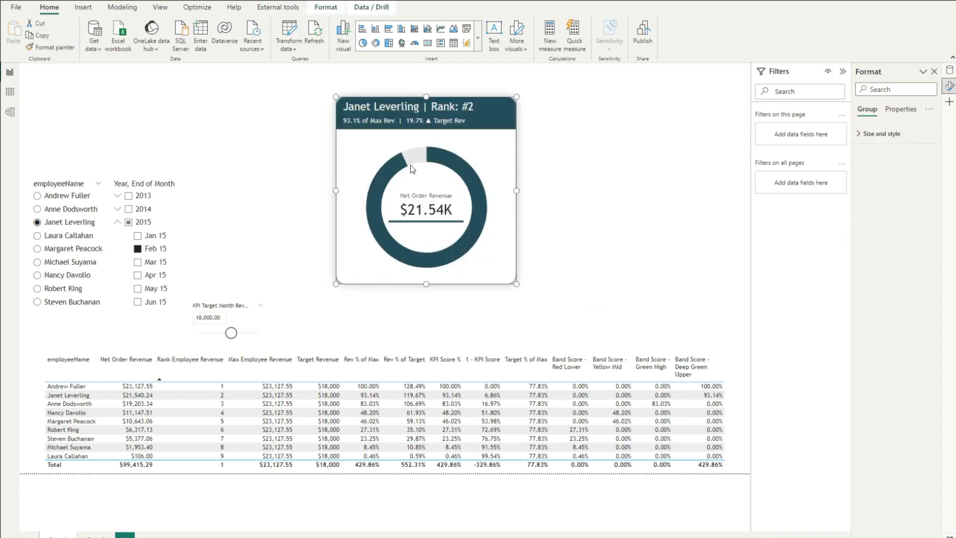
left_click_drag(501, 266, 401, 240)
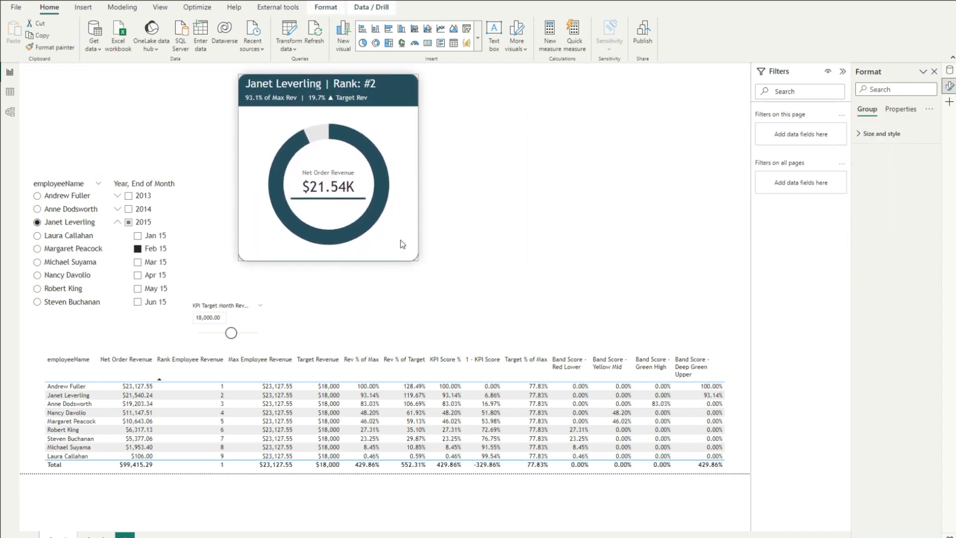
Step: Duplicate the grouped KPI visual and place the copy directly to the right of the original
left_click(471, 263)
left_click_drag(468, 273, 217, 51)
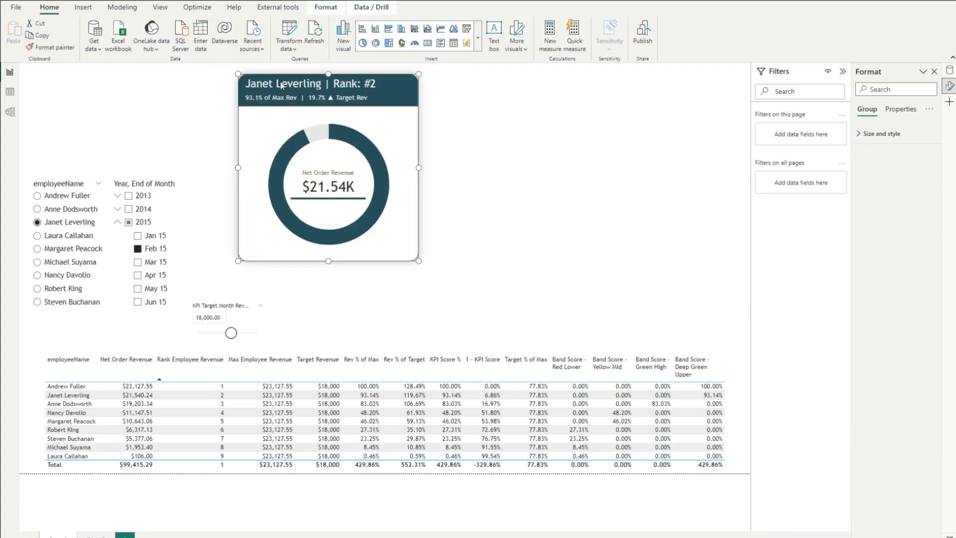
key("ctrl+c")
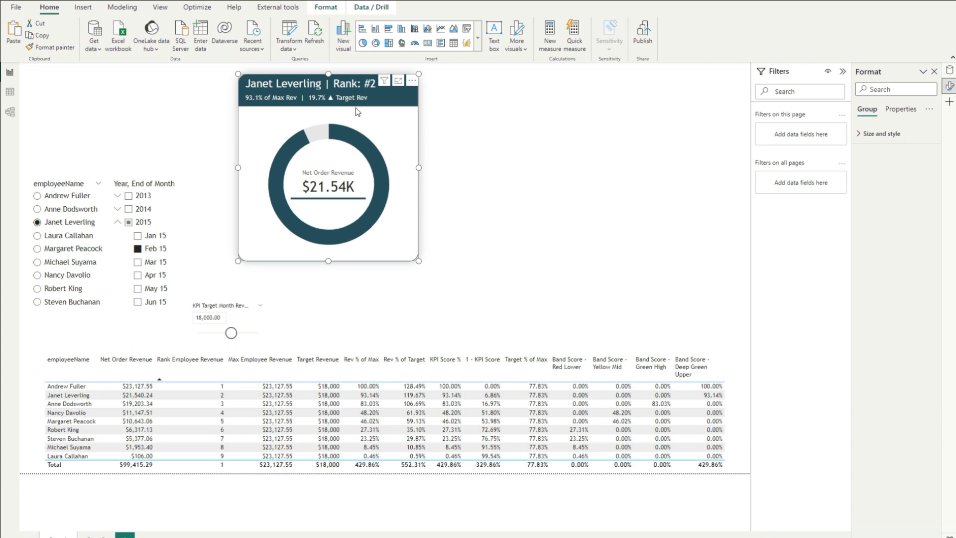
key("ctrl+v")
left_click_drag(404, 172, 596, 172)
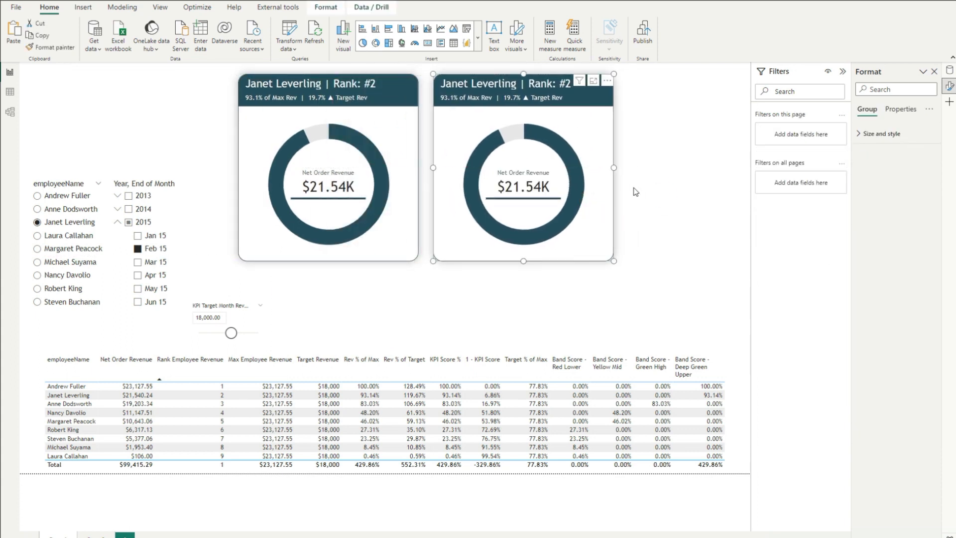
Step: Clear the conditional background color from the title of the duplicated donut chart
left_click(949, 71)
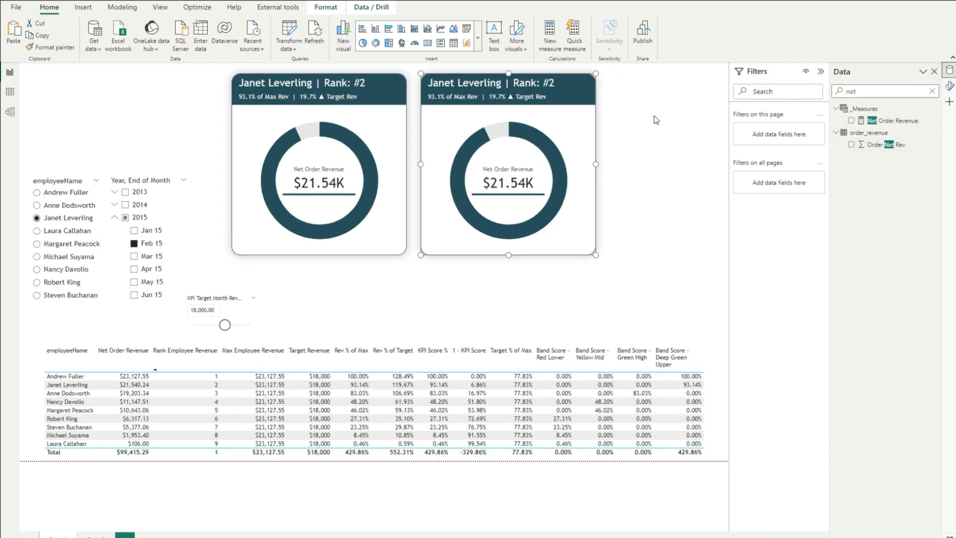
left_click(949, 85)
left_click(636, 151)
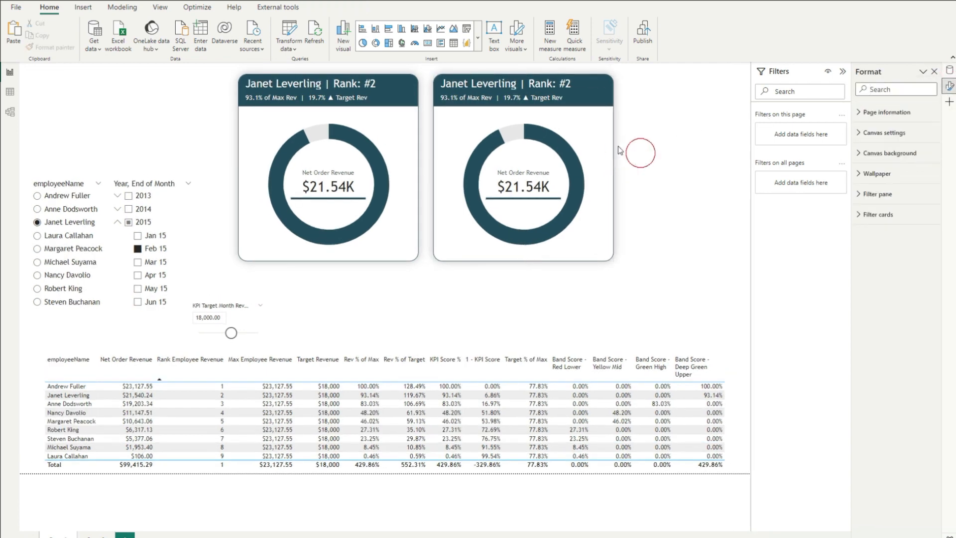
left_click(607, 146)
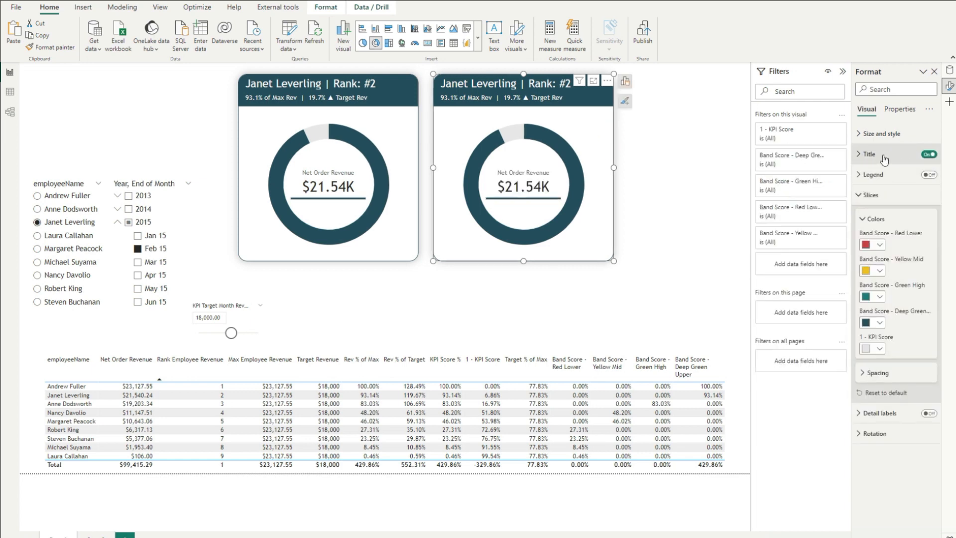
left_click(870, 178)
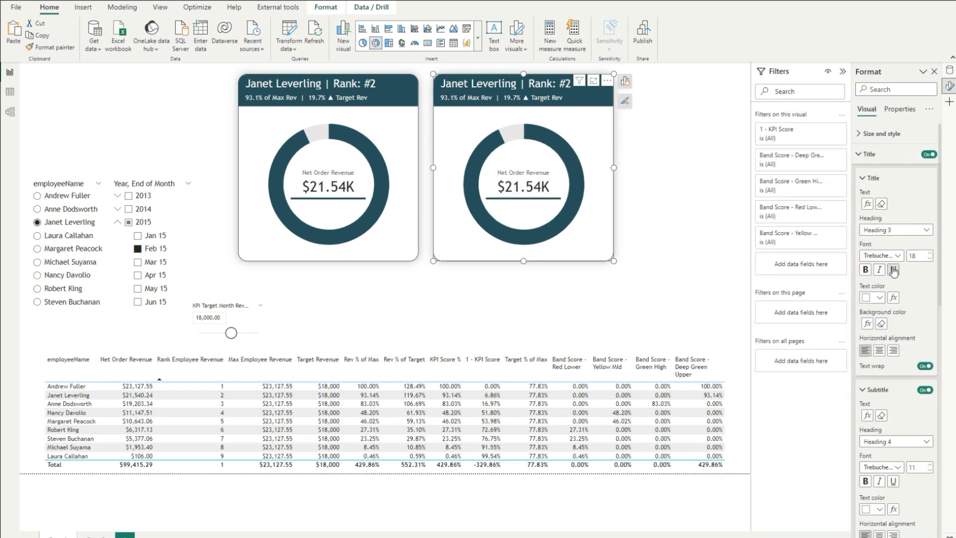
left_click(881, 324)
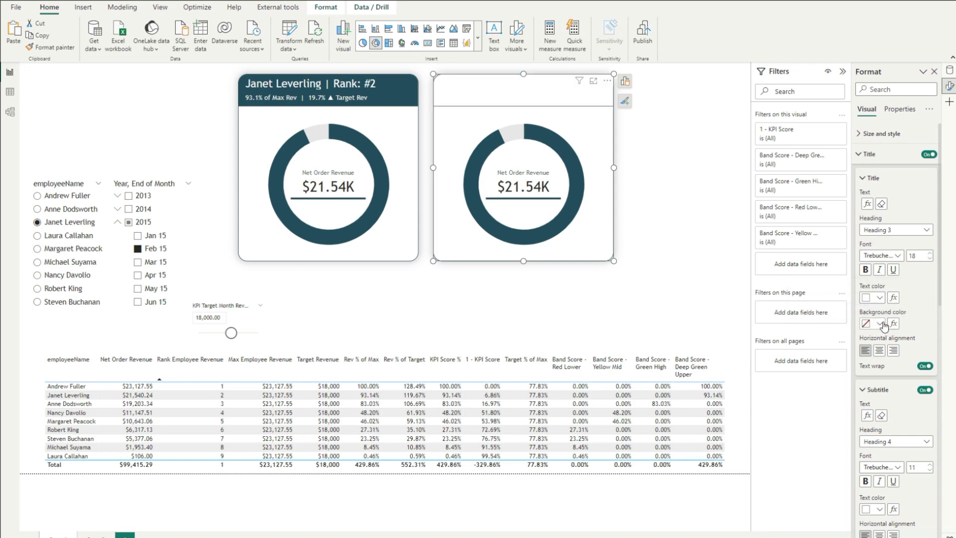
Step: Base the title text color of the duplicated donut chart on the field value KPI Score - Color Format
left_click(893, 298)
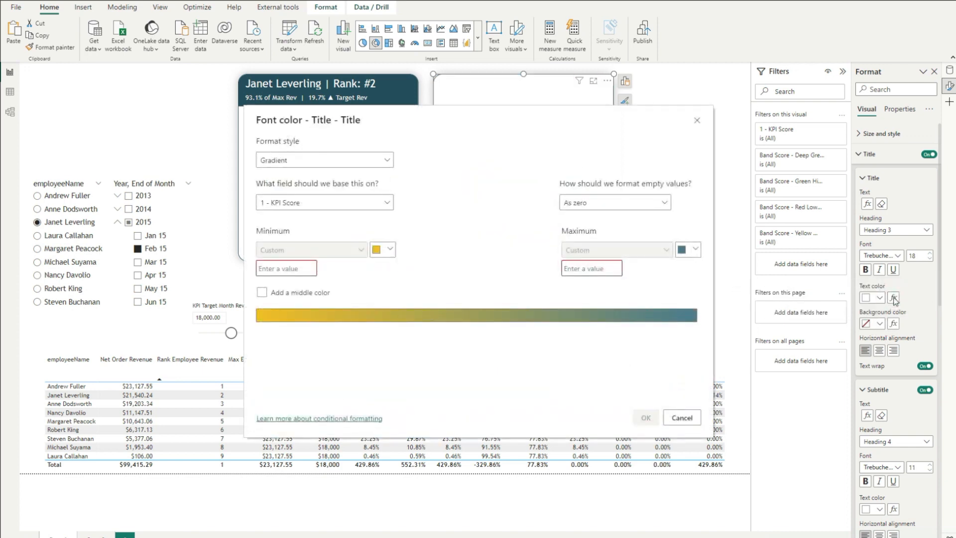
left_click(366, 159)
left_click(310, 206)
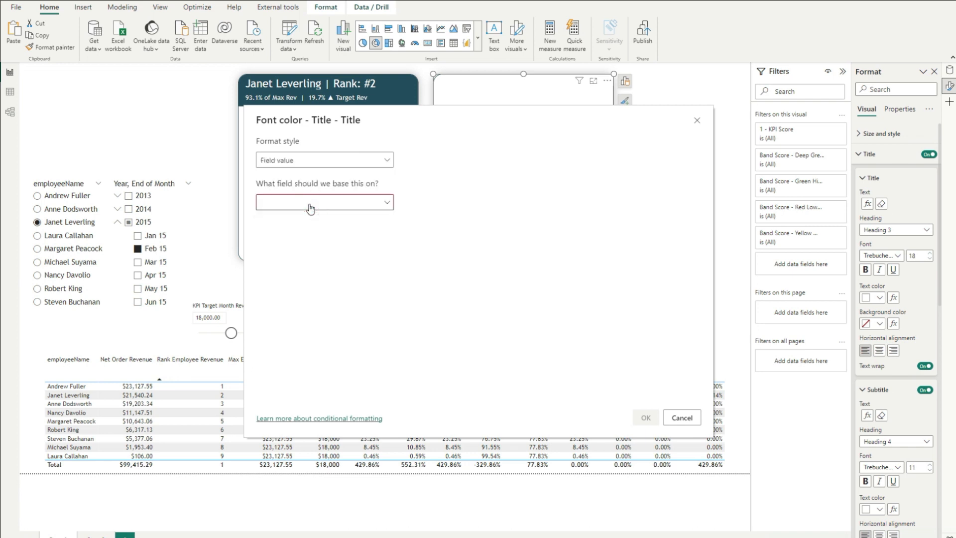
left_click(309, 202)
type("colo")
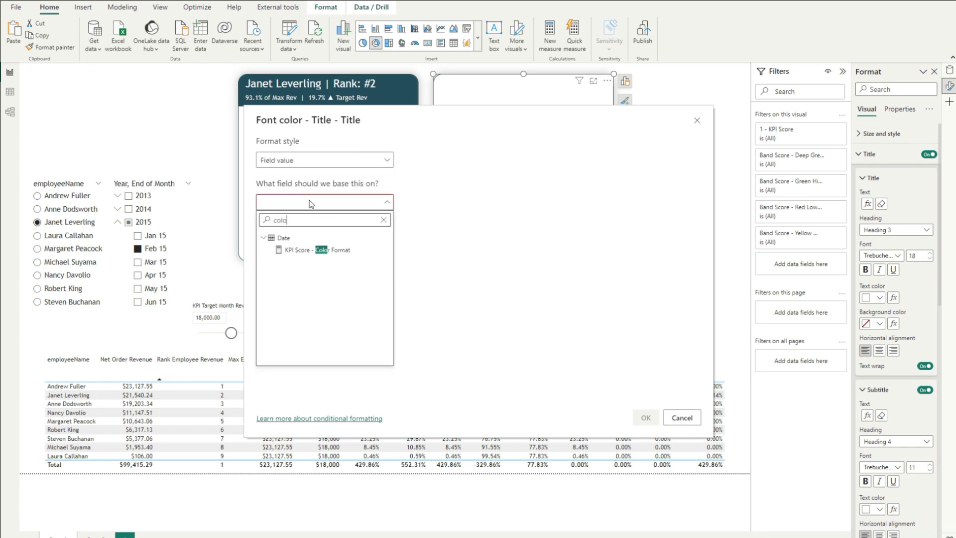
left_click(331, 249)
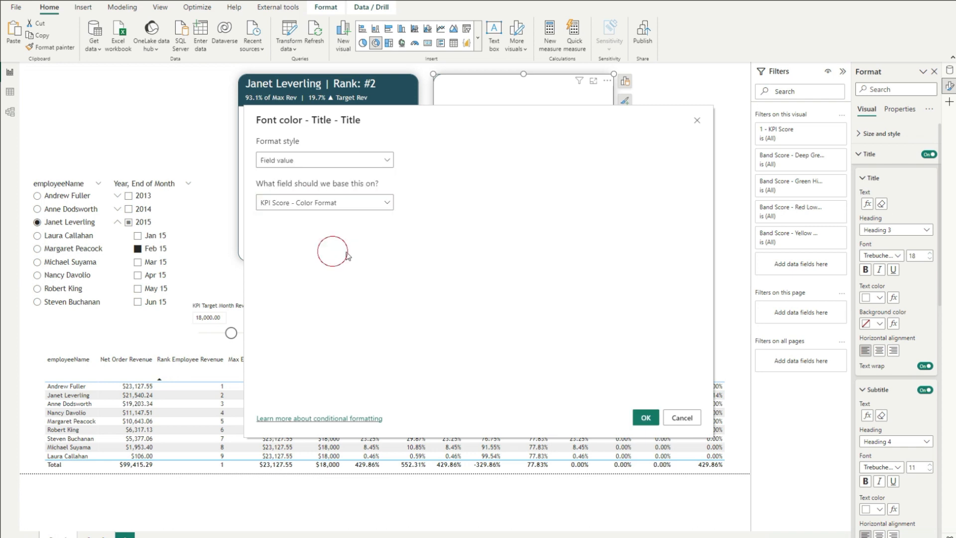
left_click(646, 417)
Step: Replace the duplicated donut's subtitle text with the Subtitle - KPI - Single Line measure
scroll(883, 357, "down", 1)
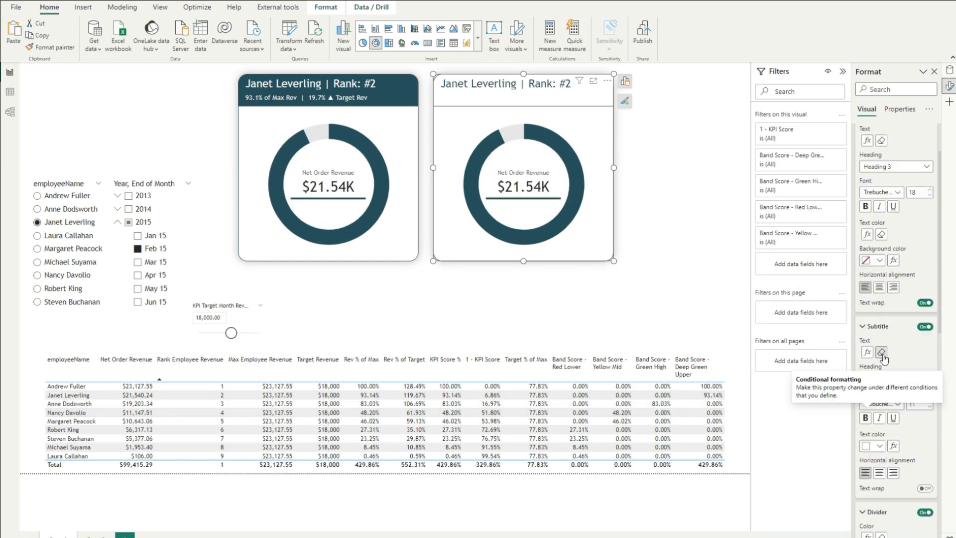
left_click(882, 352)
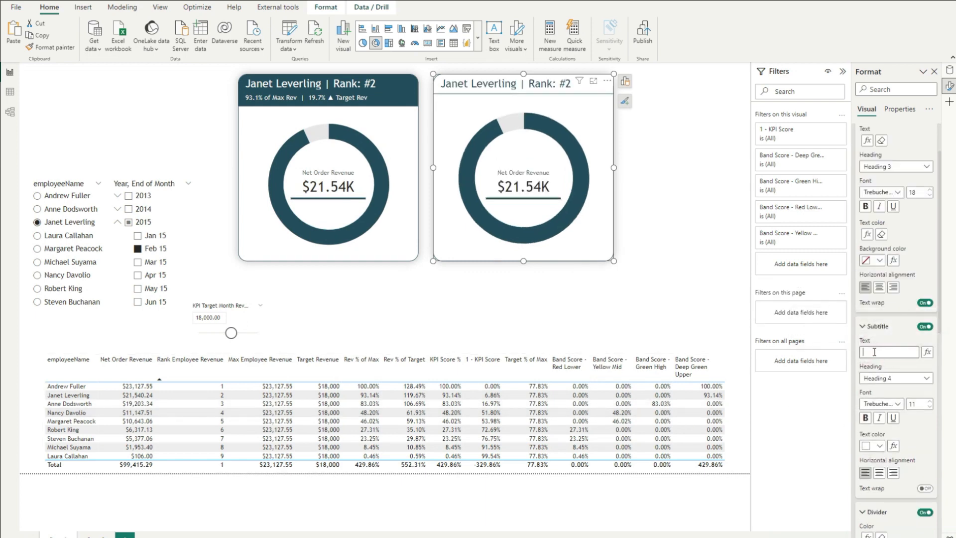
left_click(926, 352)
left_click(299, 160)
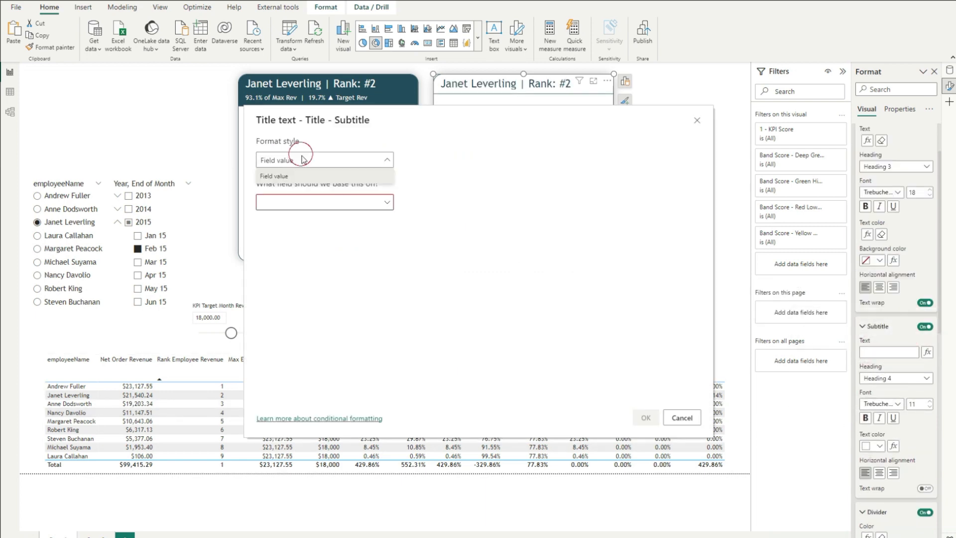
left_click(300, 201)
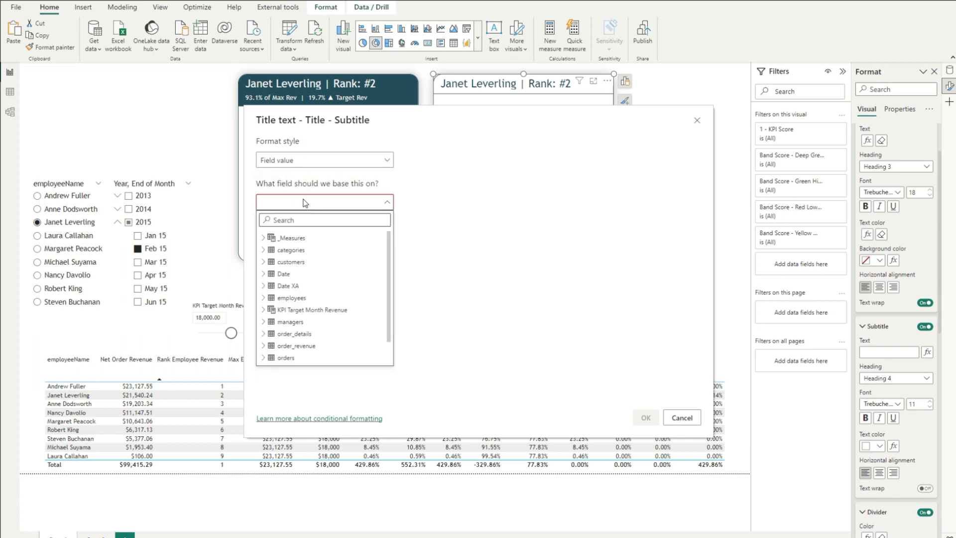
type("sub")
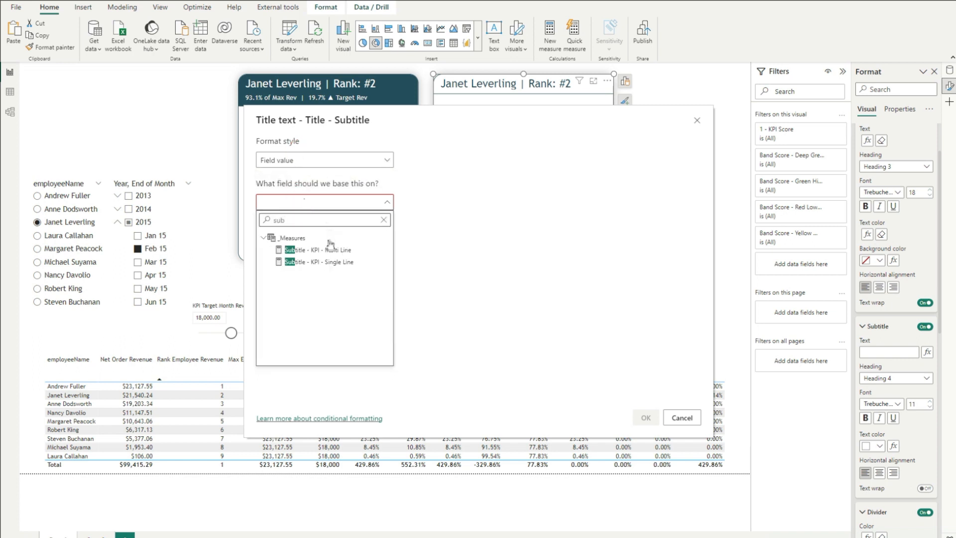
left_click(332, 261)
left_click(644, 416)
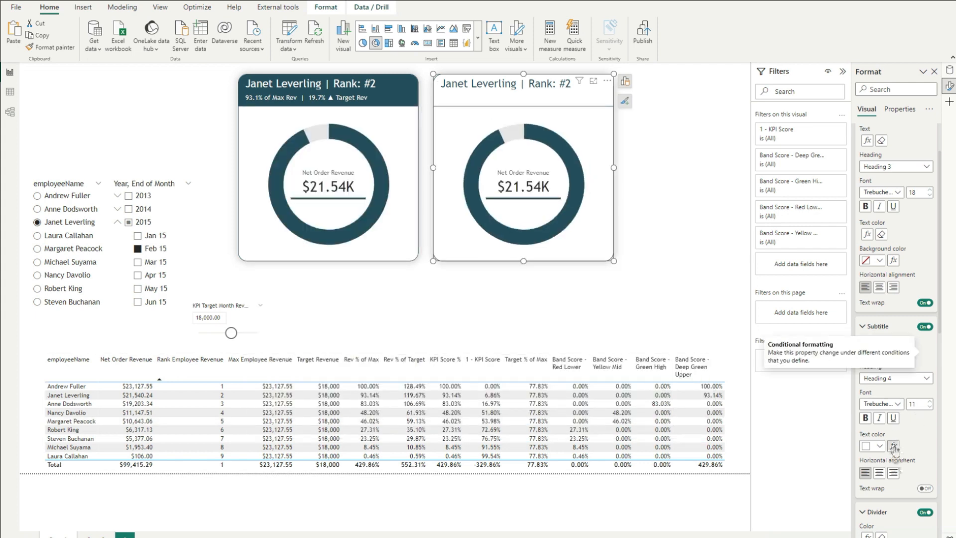
Step: Base the duplicated donut's subtitle text color on the field value KPI Score - Color Format
scroll(907, 362, "down", 3)
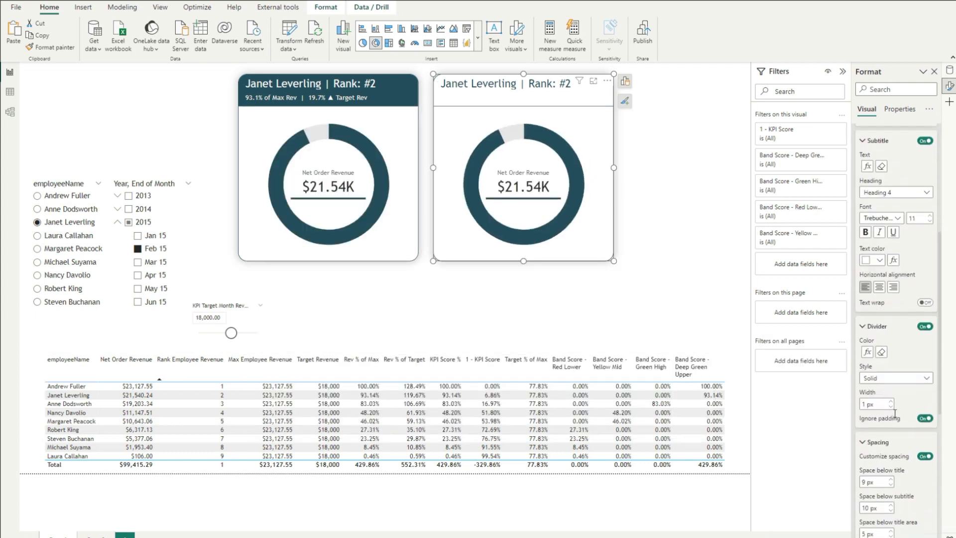
scroll(883, 307, "up", 1)
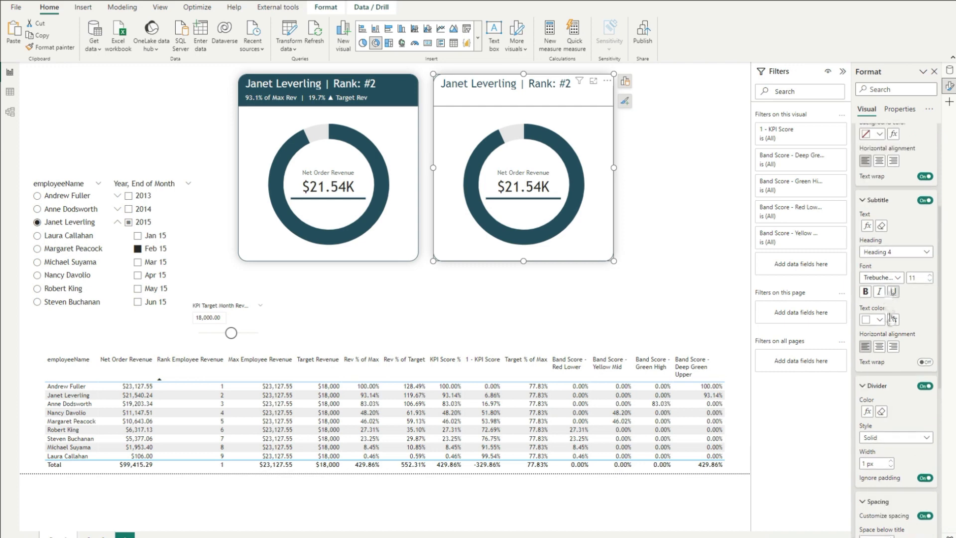
left_click(893, 319)
left_click(335, 159)
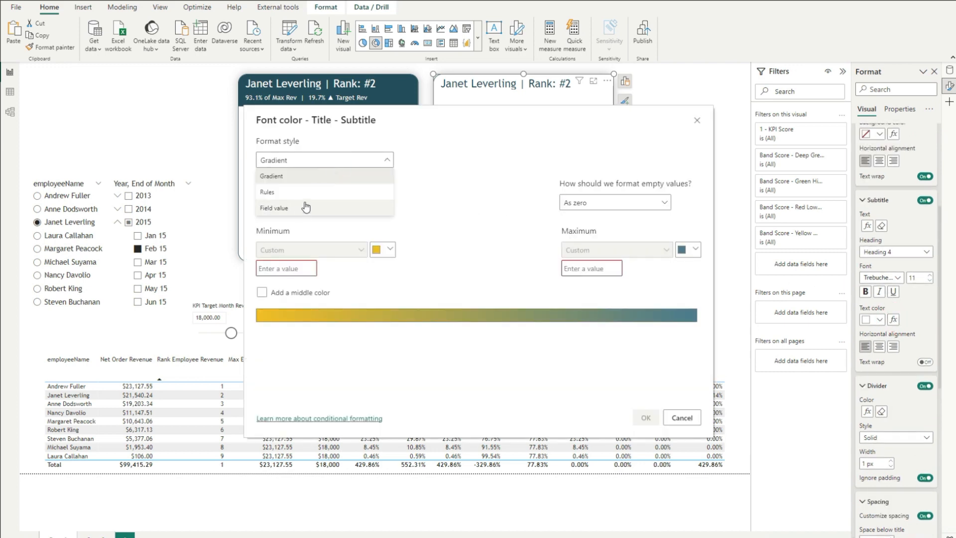
left_click(308, 207)
left_click(318, 202)
type("colou")
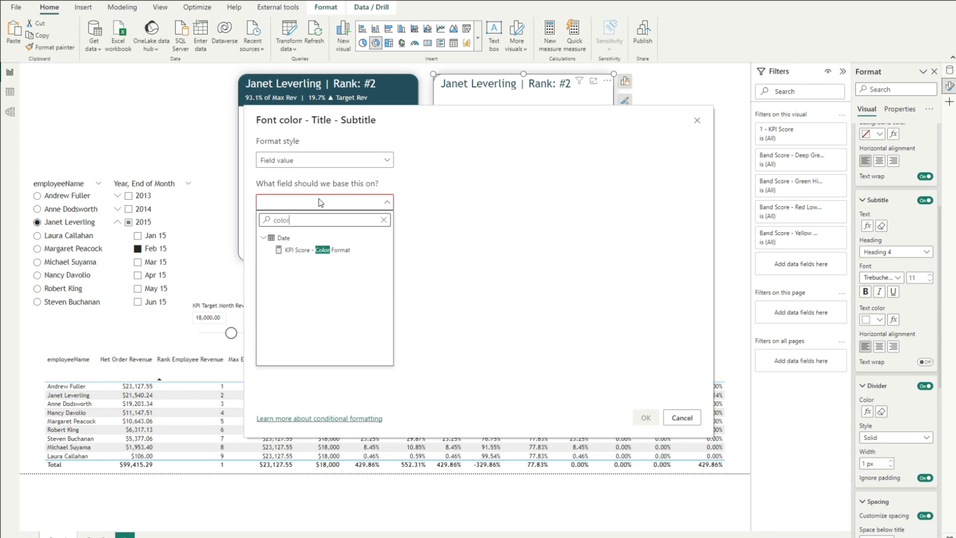
left_click(330, 250)
left_click(642, 417)
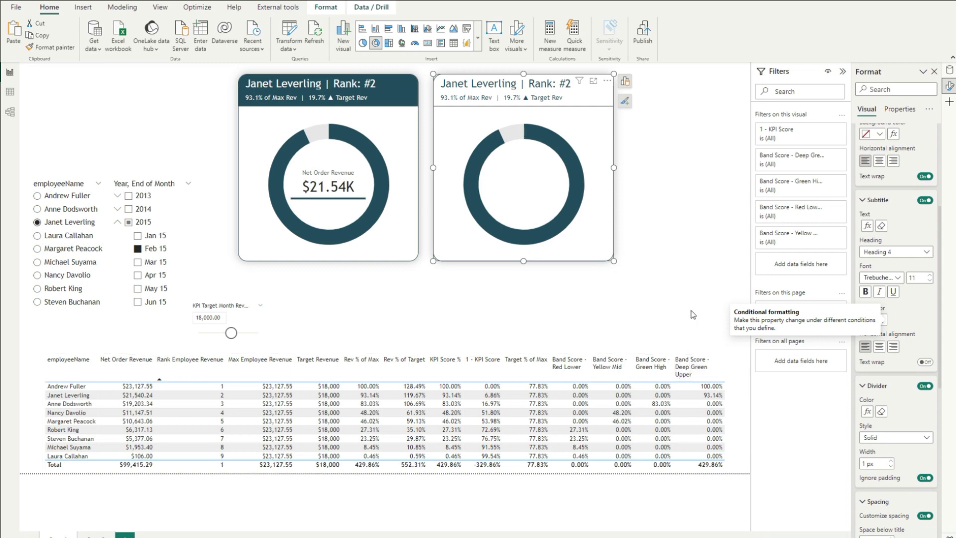
left_click(703, 238)
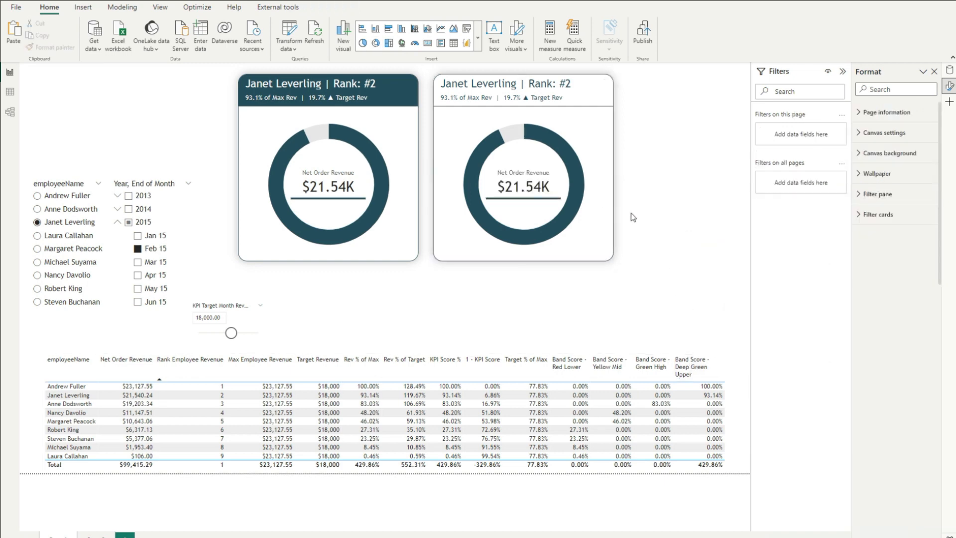
Step: Turn off the shadow of the duplicated donut chart
left_click(607, 243)
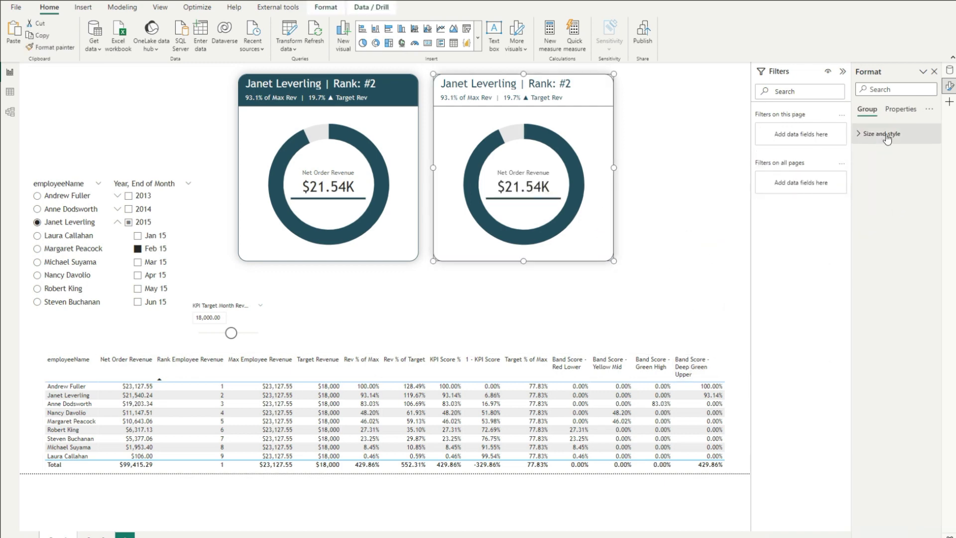
left_click(949, 70)
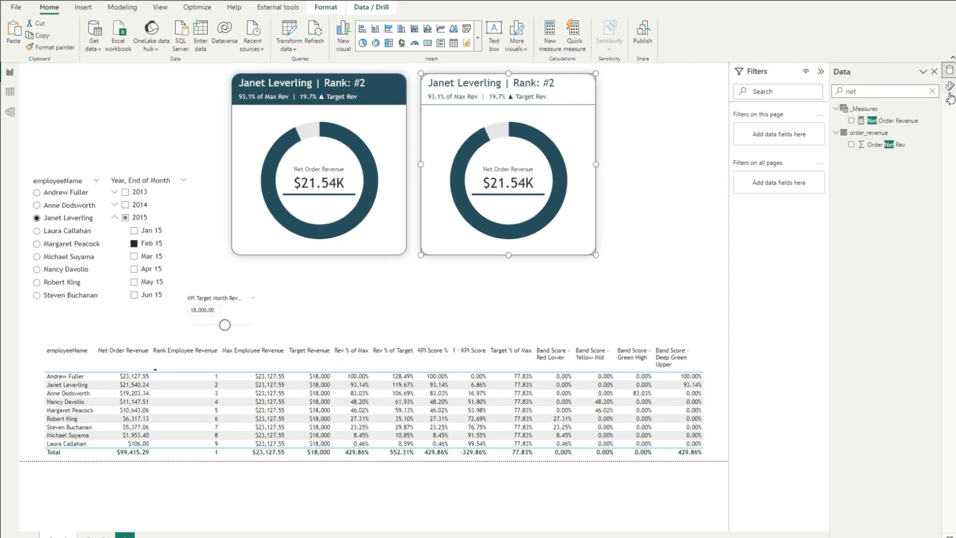
left_click(949, 88)
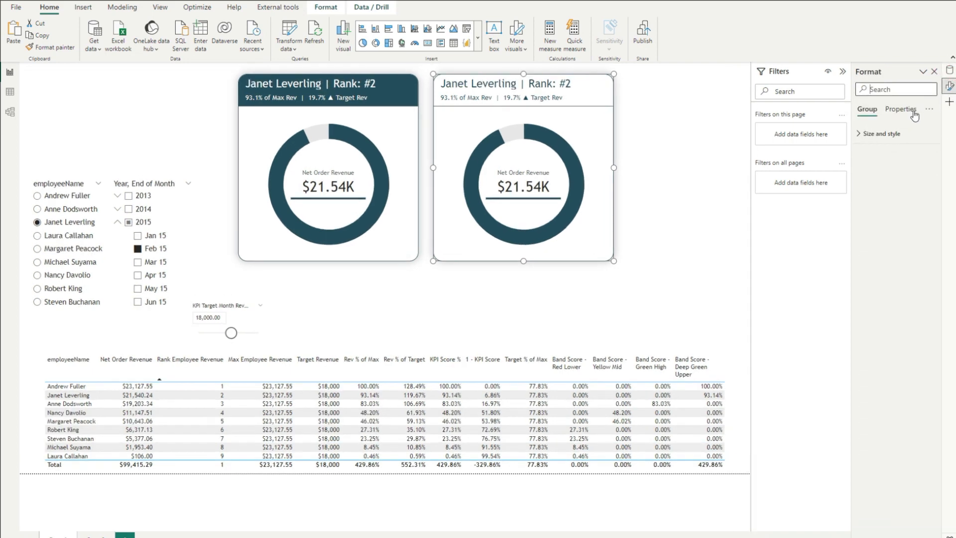
left_click(602, 167)
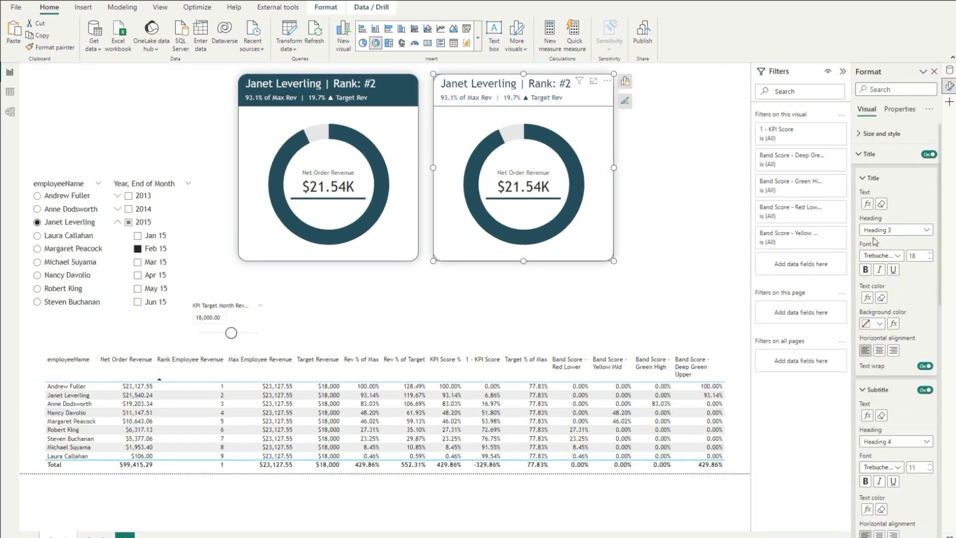
left_click(869, 154)
left_click(869, 160)
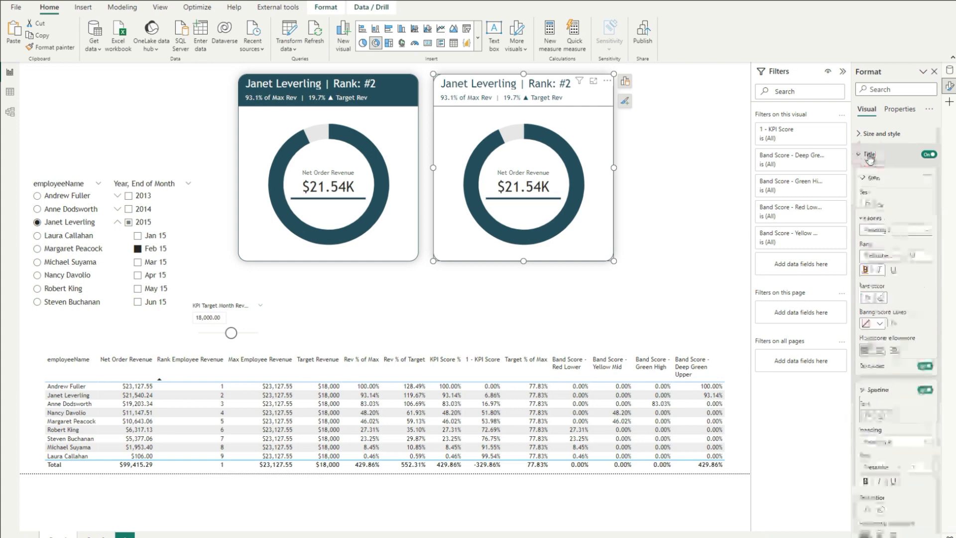
left_click(918, 134)
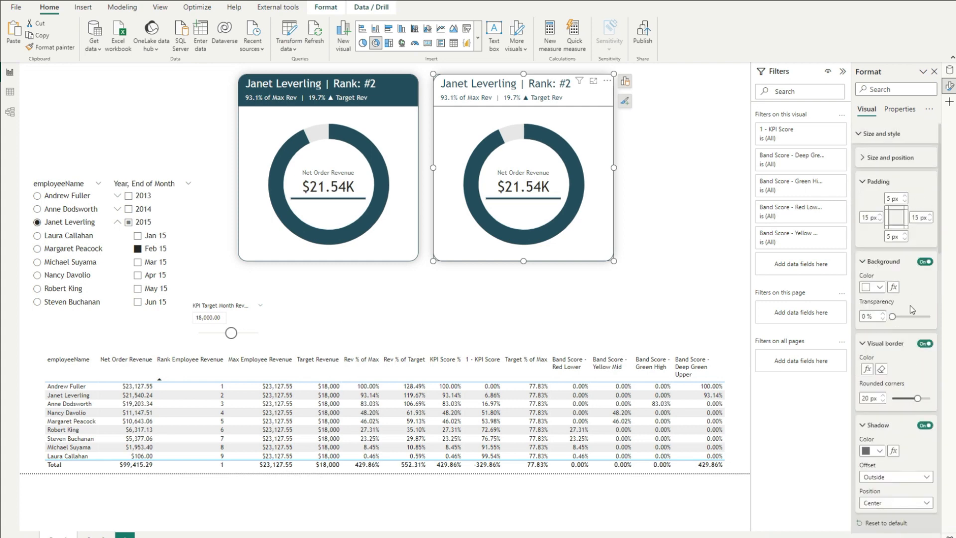
scroll(900, 414, "down", 2)
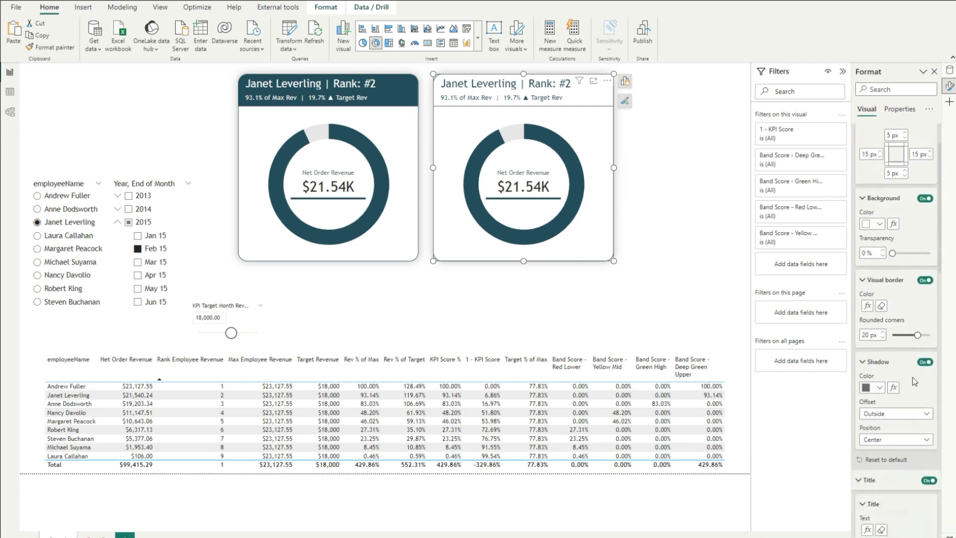
left_click(924, 362)
left_click(679, 222)
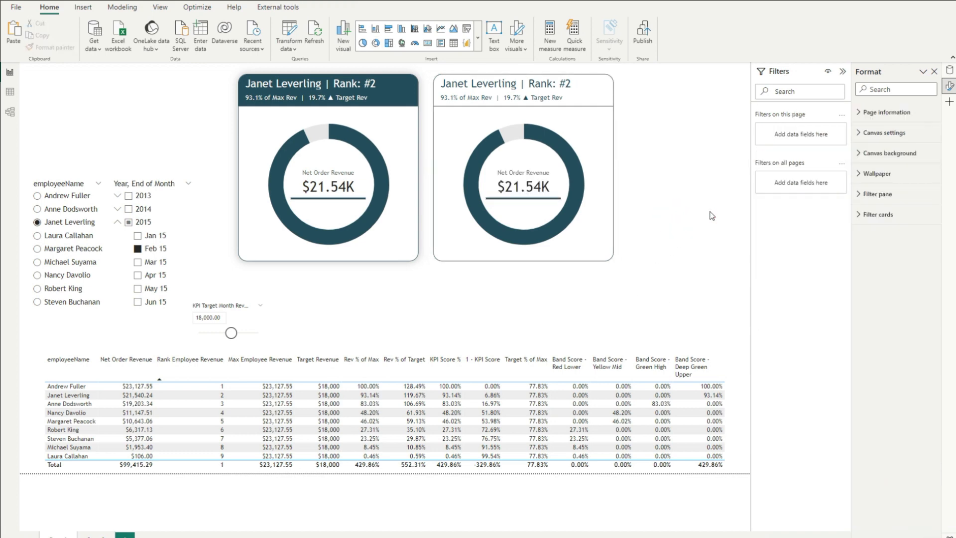
Step: Set the page's custom canvas size to 1000 px high and 2000 px wide
left_click(884, 132)
left_click_drag(872, 191, 860, 192)
type("1000")
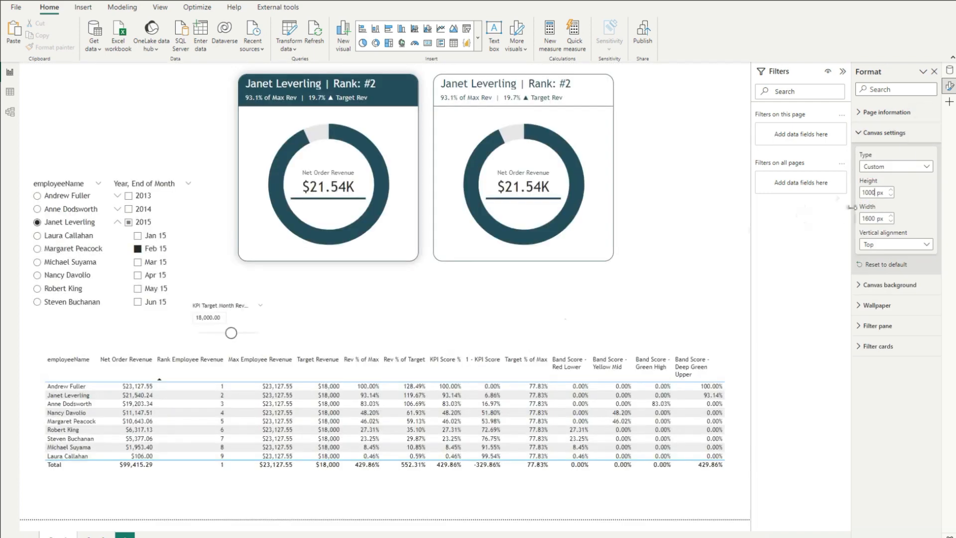
double_click(874, 217)
type("2000")
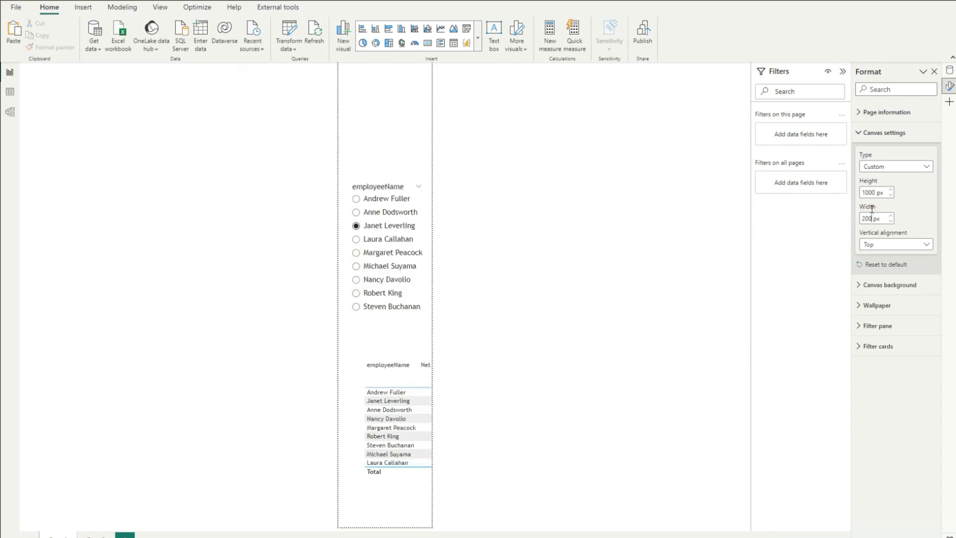
Step: Duplicate the white-header KPI group and place the copy directly to its right as a third design
left_click_drag(545, 233, 345, 68)
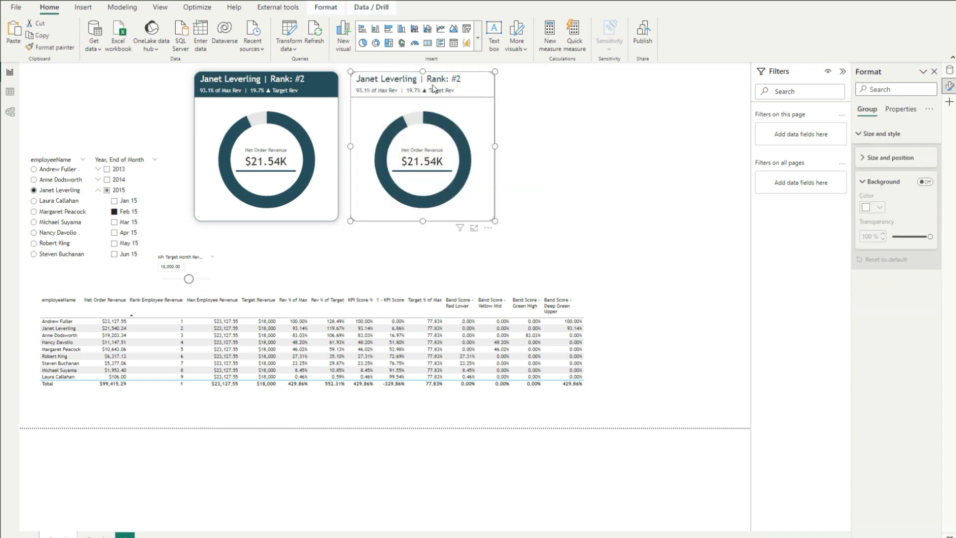
left_click_drag(485, 152, 643, 154)
Step: Turn off the title divider of the donut chart in the third KPI group
left_click(643, 167)
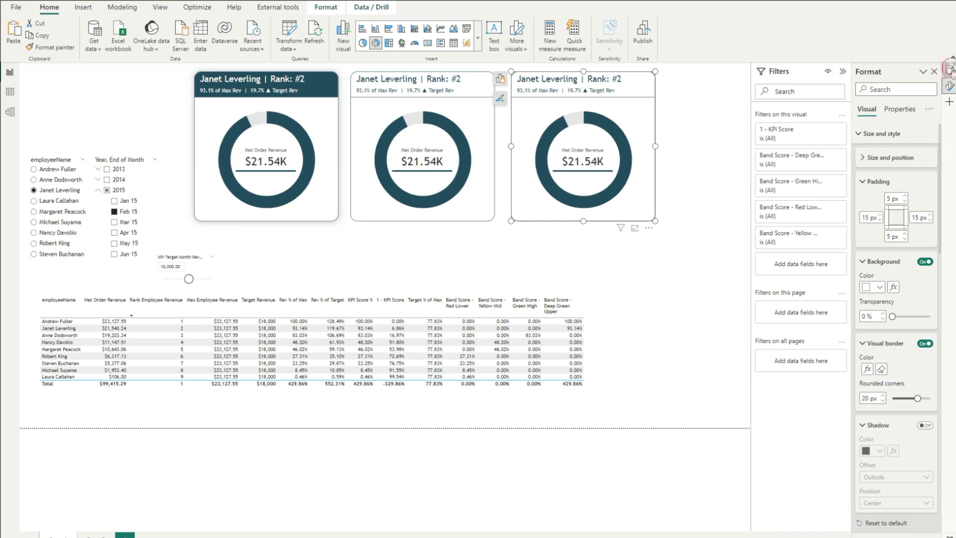
left_click(949, 71)
left_click(949, 86)
left_click(872, 140)
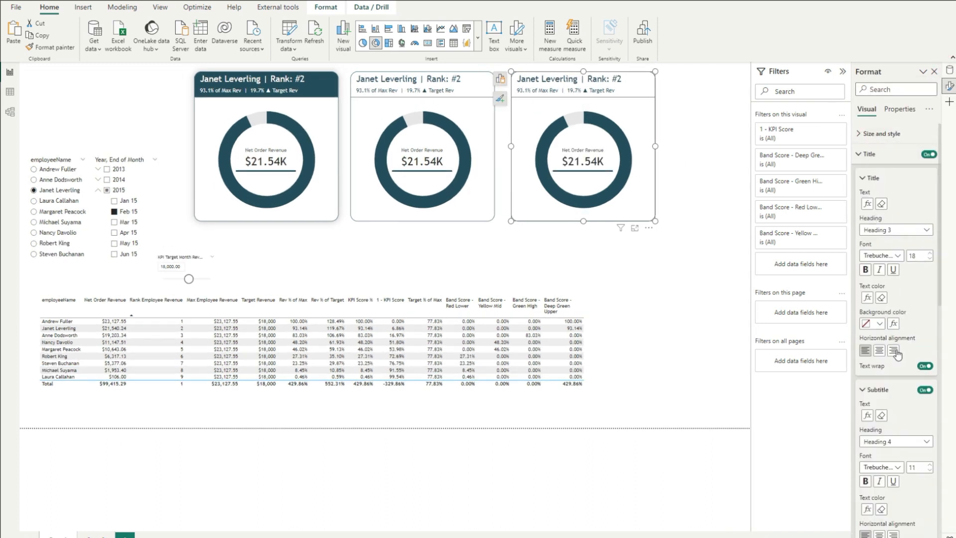
scroll(901, 383, "down", 3)
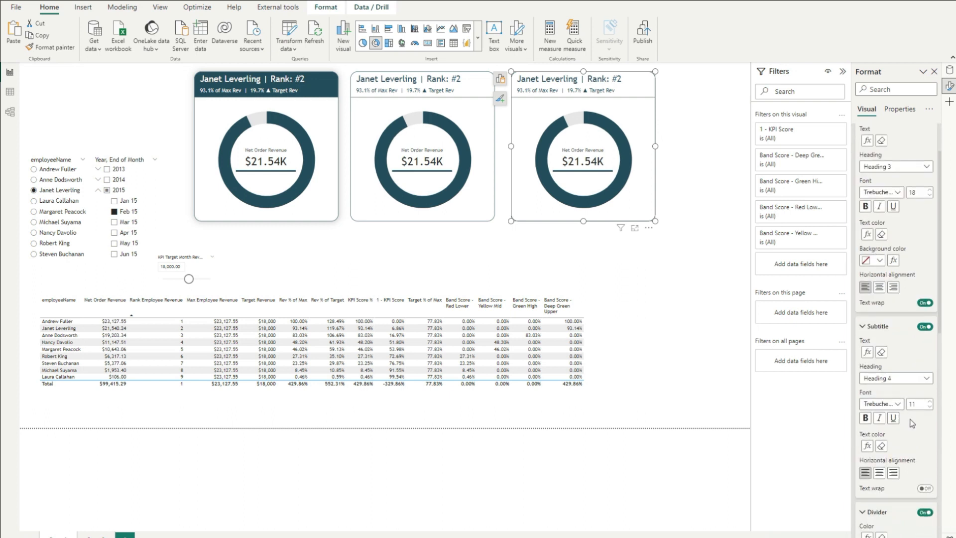
scroll(913, 358, "down", 2)
left_click(924, 322)
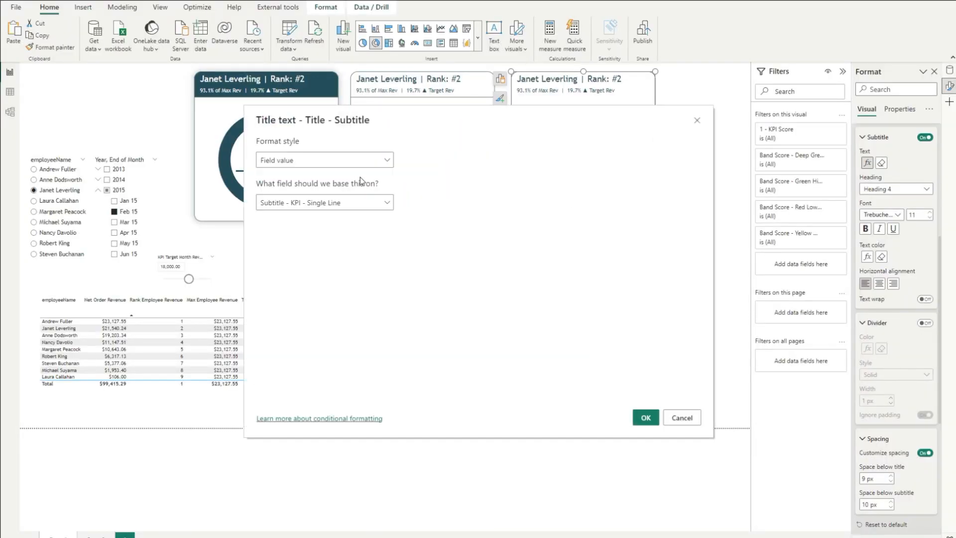
Step: Switch the third donut's subtitle text to the Subtitle - KPI - Multi Line measure
left_click(344, 160)
left_click(351, 201)
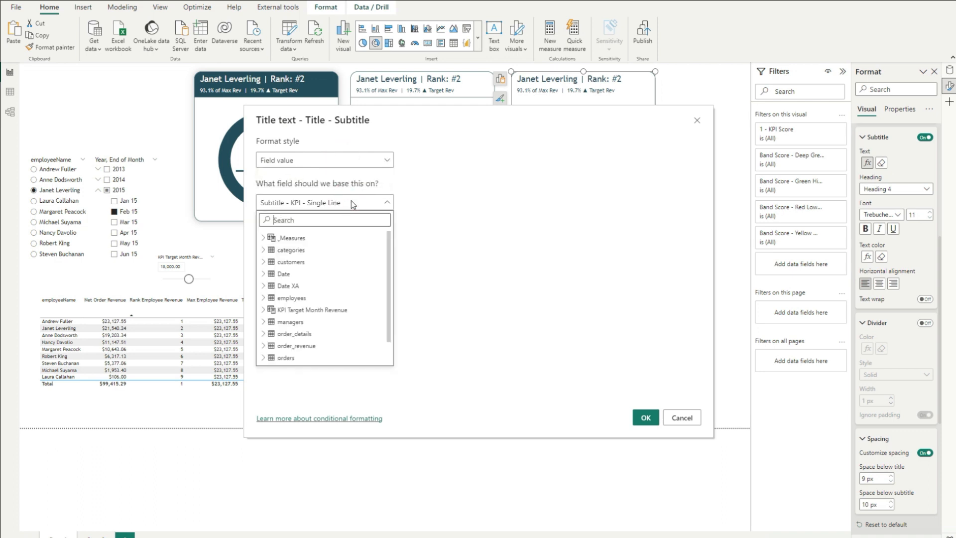
type("sub")
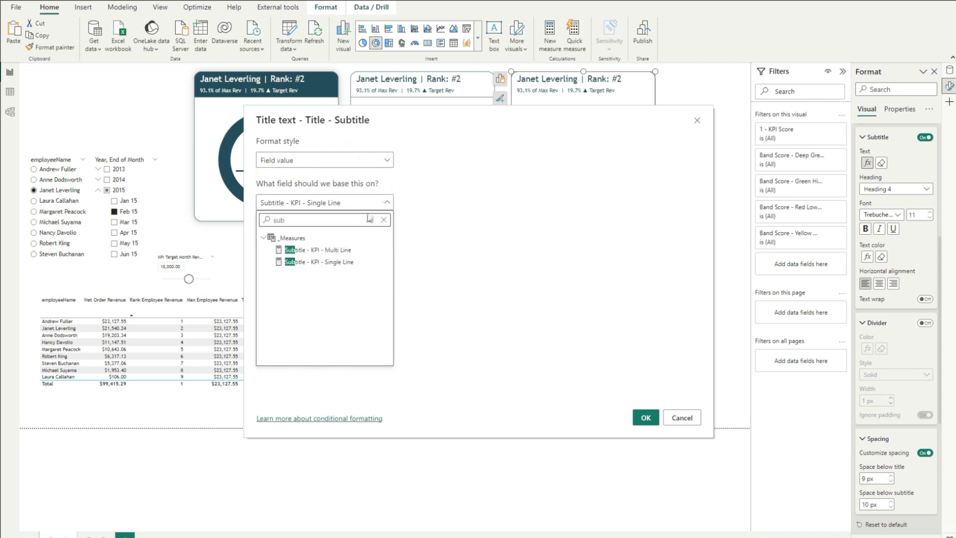
left_click(329, 249)
left_click(645, 417)
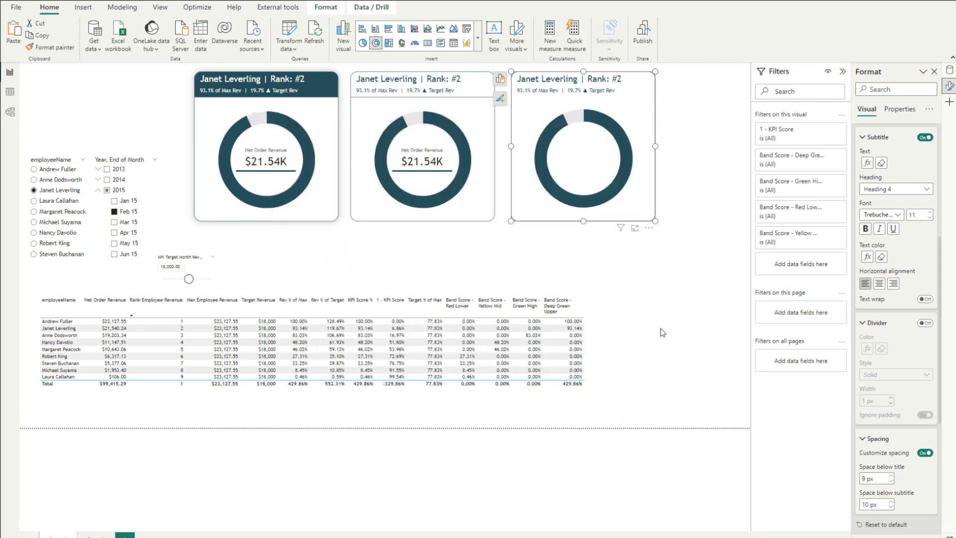
left_click(692, 130)
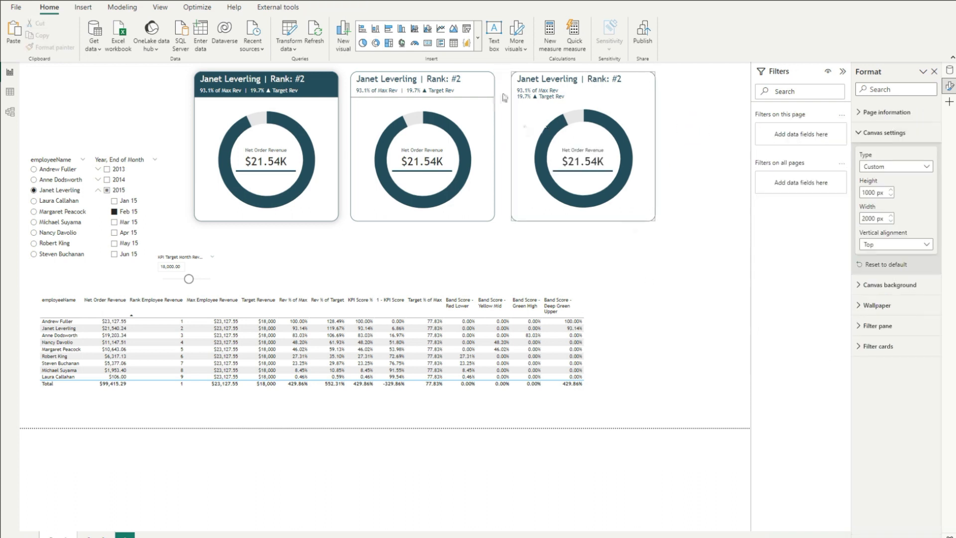
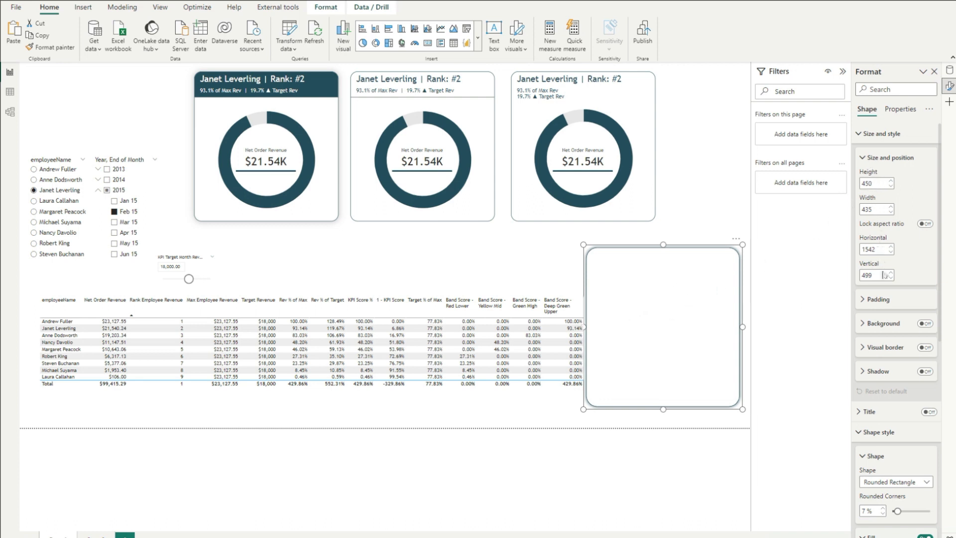
Step: Place the glowing rounded rectangle behind the first KPI group so that it frames the design evenly
scroll(894, 320, "down", 4)
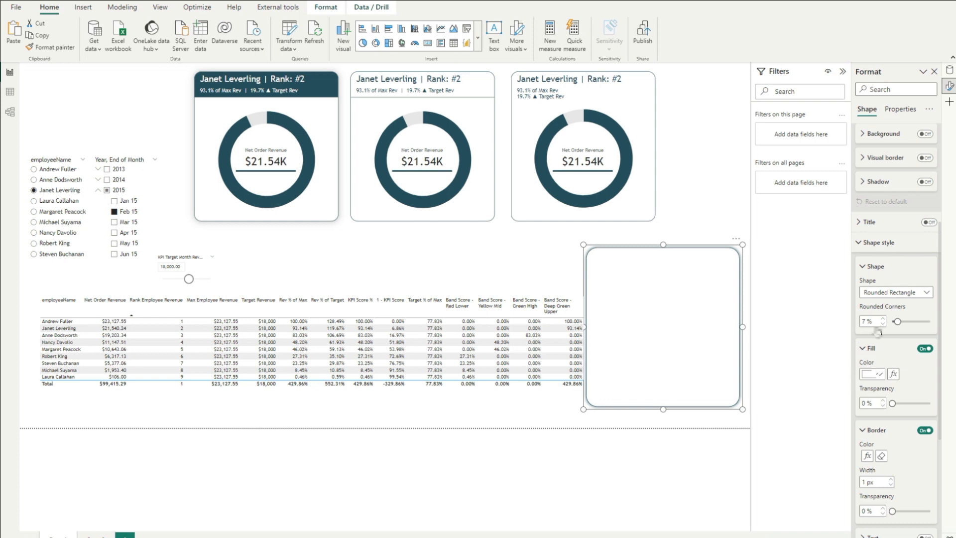
scroll(871, 361, "down", 4)
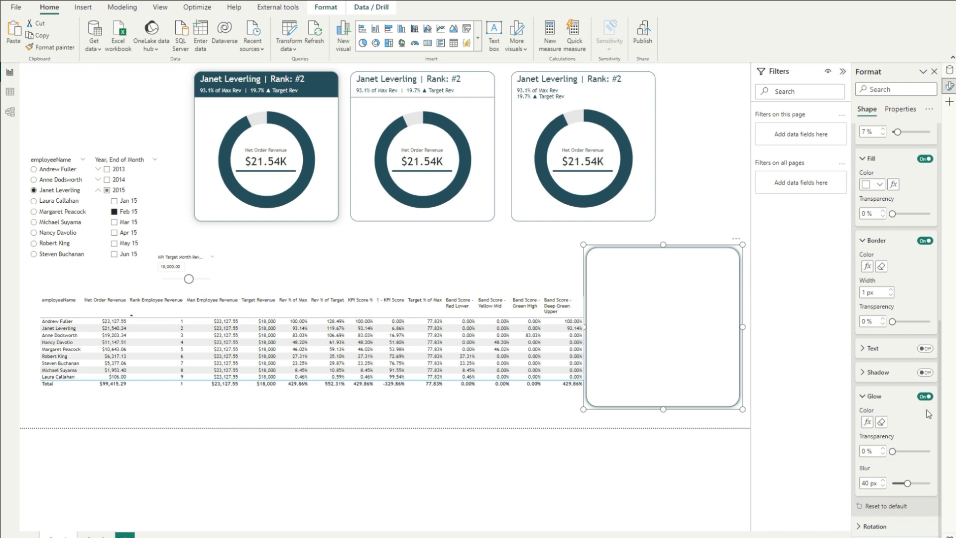
left_click_drag(708, 356, 335, 186)
left_click(361, 264)
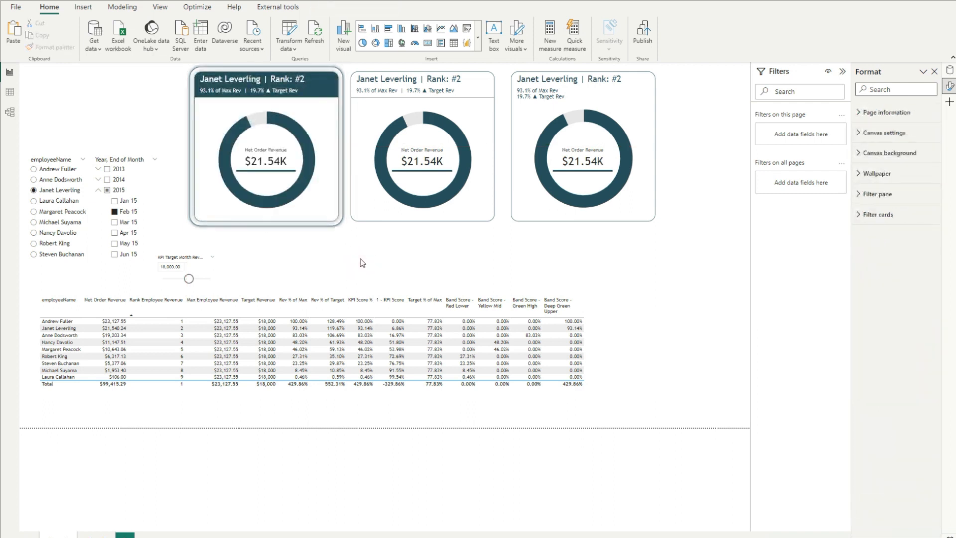
Step: Copy the glowing frame from the first KPI group and place the copy over the third KPI group
left_click(305, 229)
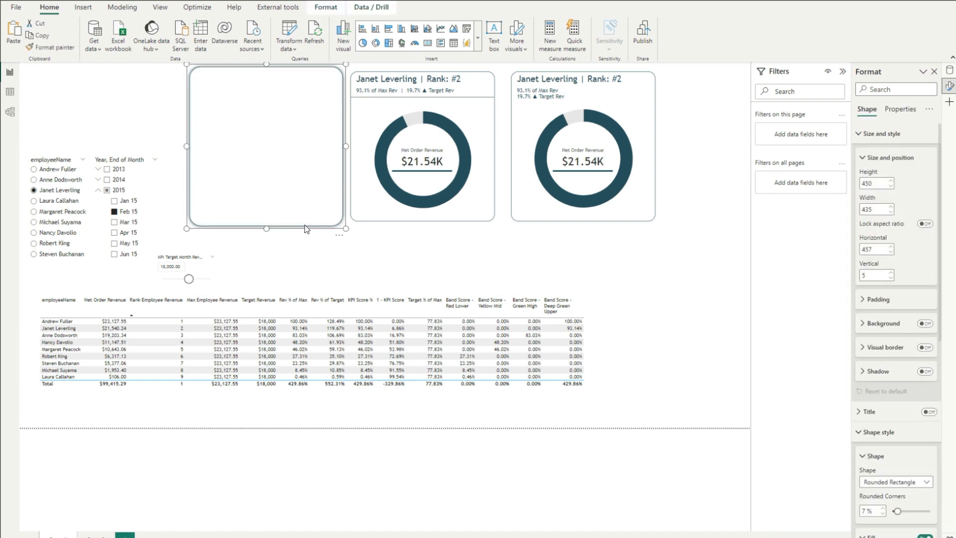
left_click_drag(305, 229, 614, 222)
left_click(682, 220)
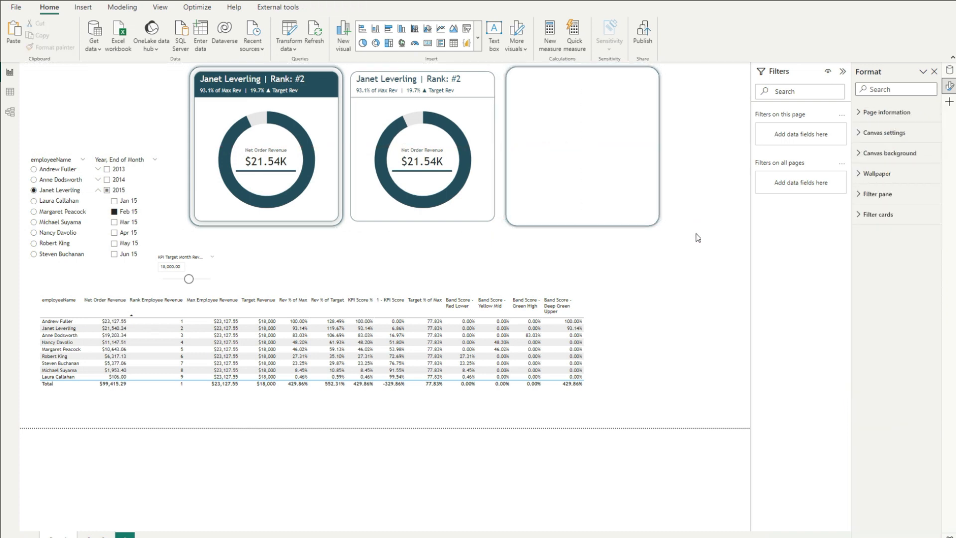
Step: Send the copied frame to the back so that it sits behind the third KPI group
left_click(595, 198)
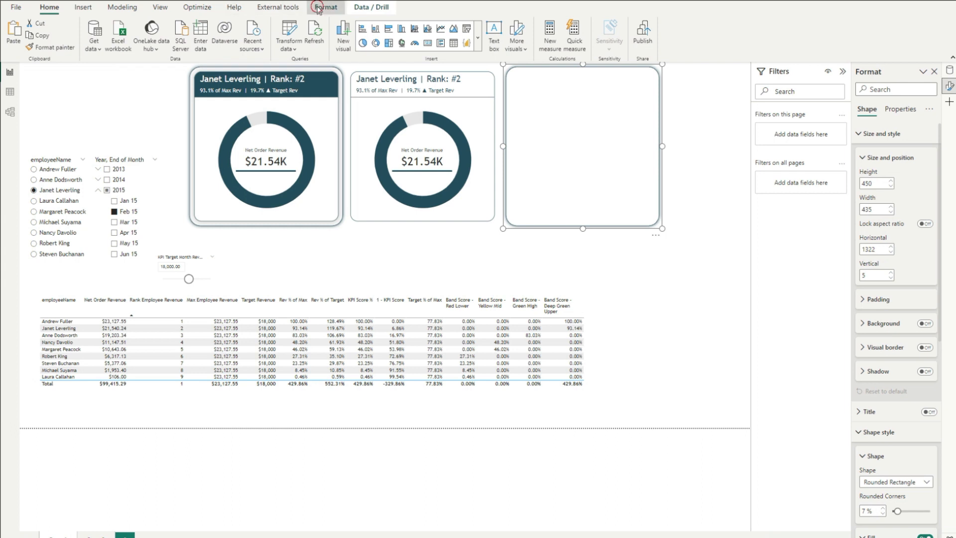
left_click(317, 9)
left_click(163, 48)
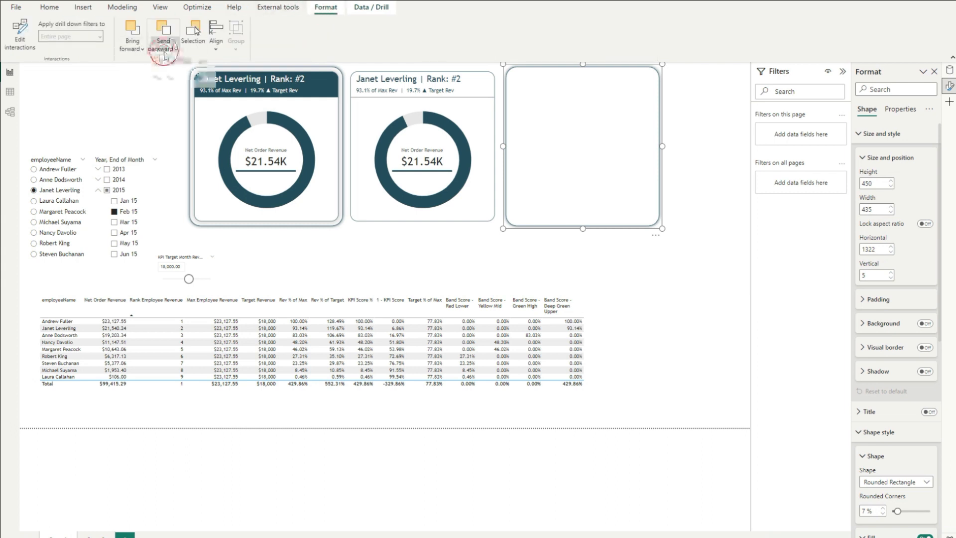
left_click(190, 78)
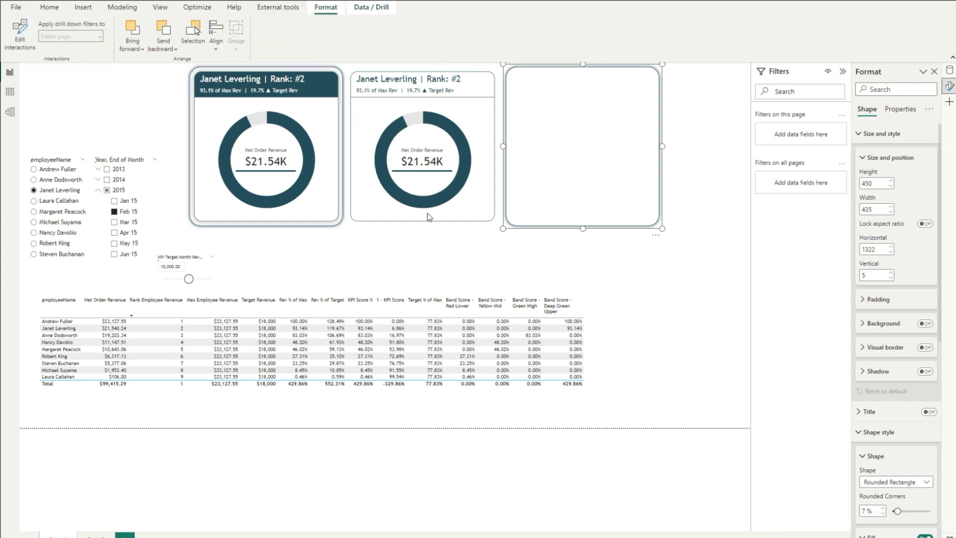
left_click(707, 182)
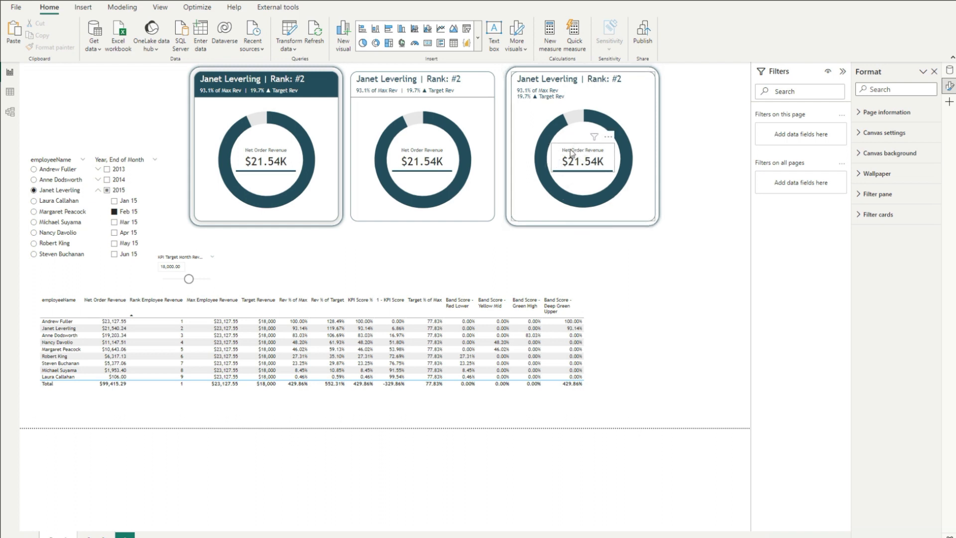
Step: Duplicate the third group's Net Order Revenue card and place the copy in the empty area below that group's lower-right corner
left_click(581, 163)
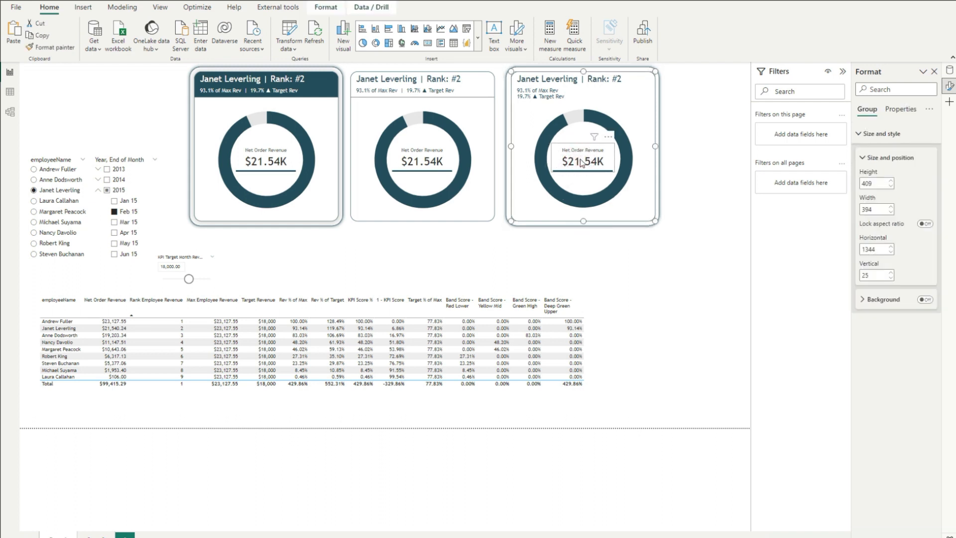
left_click(581, 163)
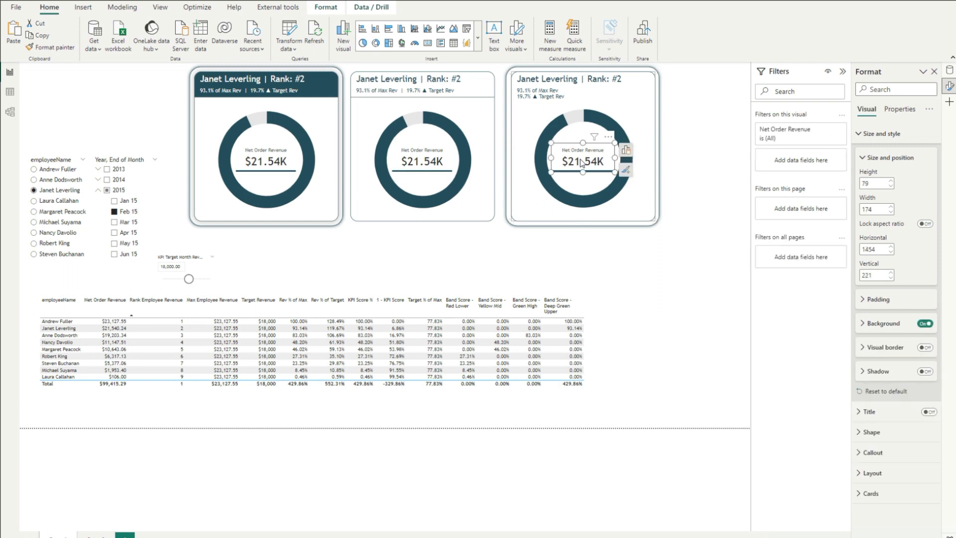
key("ctrl+c")
key("ctrl+v")
left_click_drag(581, 161, 580, 157)
key("ctrl+z")
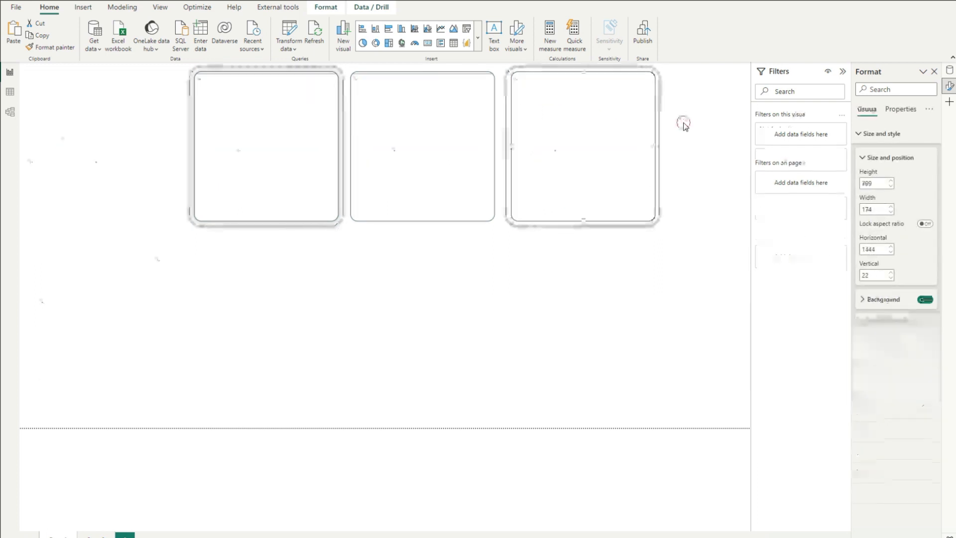
left_click_drag(97, 144, 717, 259)
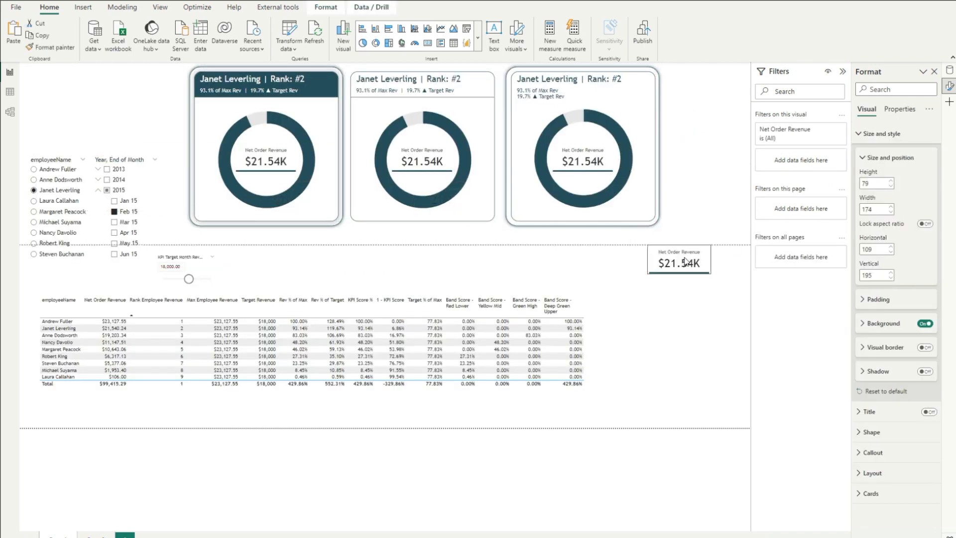
Step: Make the copied card taller and add the Subtitle - KPI - Multi Line measure below Net Order Revenue
left_click(950, 71)
left_click(856, 91)
type("Net")
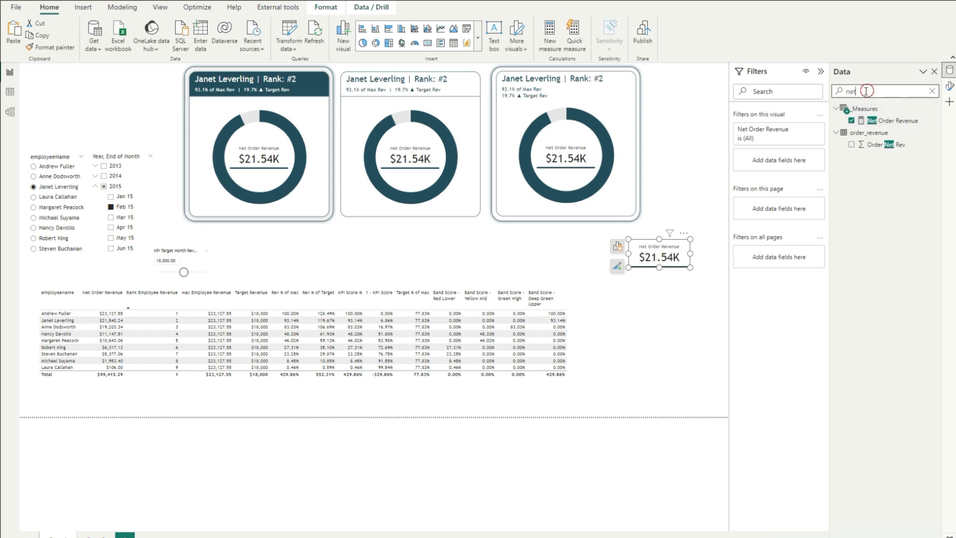
type("sub")
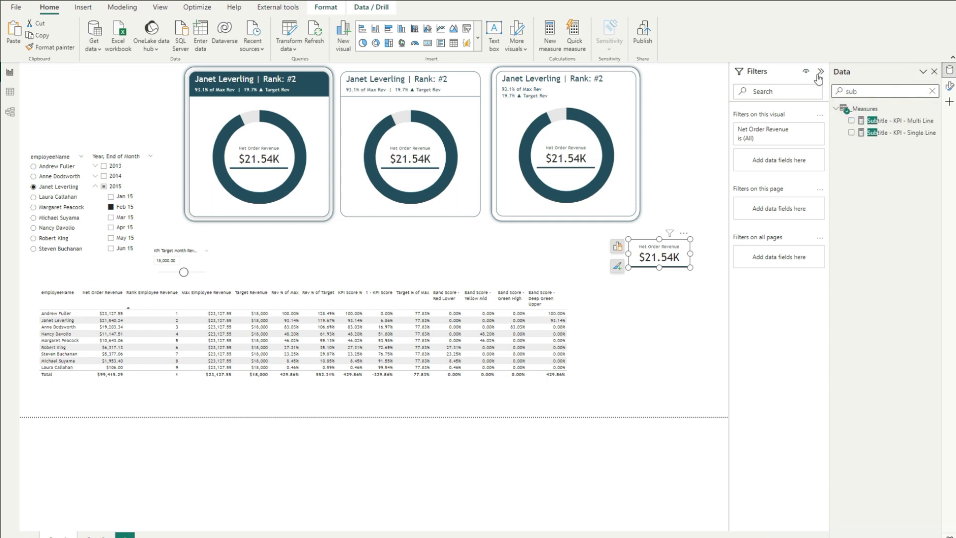
left_click_drag(658, 267, 659, 301)
left_click(617, 247)
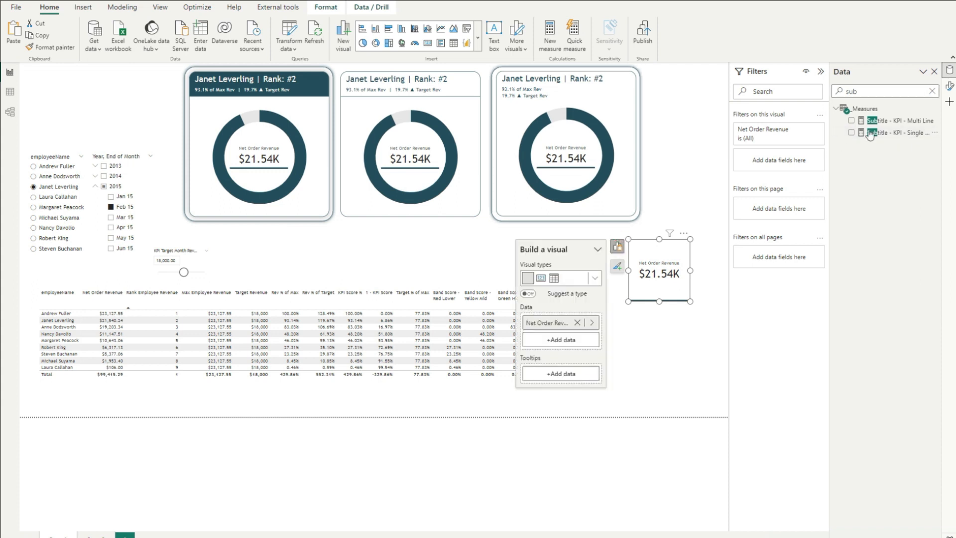
left_click_drag(918, 120, 592, 342)
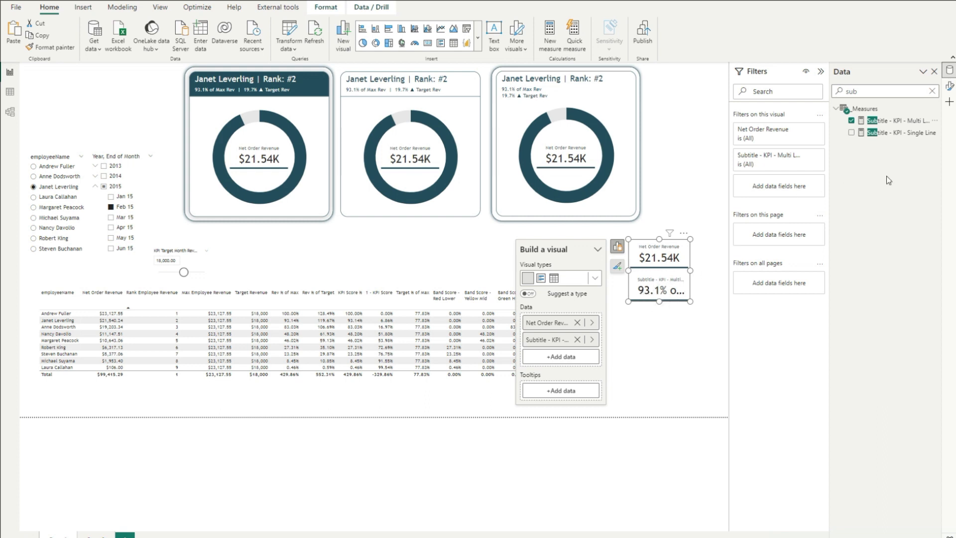
Step: For the card's Subtitle - KPI - Multi Line callout, turn off the label and set the value font size to 10
left_click(950, 85)
left_click(872, 195)
left_click(896, 244)
left_click(892, 278)
left_click(930, 297)
scroll(921, 358, "down", 2)
left_click(925, 449)
left_click(931, 233)
left_click(931, 233)
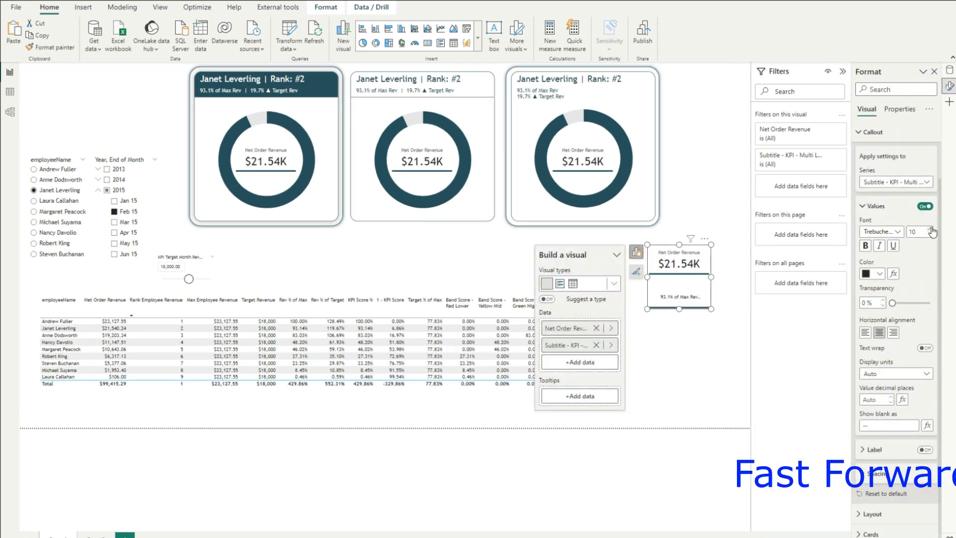
Step: Turn on text wrap for the subtitle callout, left-align its value and make the card slightly taller
left_click(925, 348)
left_click_drag(679, 308, 679, 322)
left_click(865, 332)
Step: Set the accent bar position of the card's callouts to Left
left_click(878, 450)
left_click(875, 180)
left_click(871, 405)
scroll(894, 408, "down", 5)
left_click(881, 404)
left_click(896, 430)
left_click(869, 443)
Step: Give the card's callouts custom padding of 2 px at the top and 1 px at the bottom
left_click(880, 261)
left_click(880, 309)
left_click(904, 290)
left_click(905, 290)
left_click(905, 328)
left_click(904, 328)
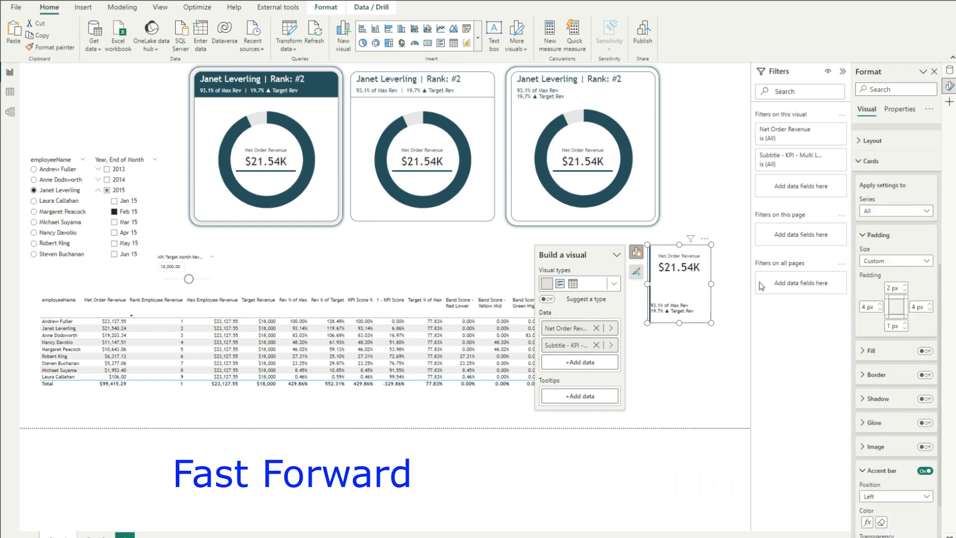
Step: Adjust the callout settings of both card series and shorten the card to bring the revenue and subtitle closer together
scroll(891, 288, "up", 3)
left_click(871, 268)
left_click(865, 301)
scroll(876, 299, "up", 2)
left_click(896, 244)
left_click(889, 268)
left_click(896, 245)
left_click(893, 278)
left_click_drag(679, 318, 679, 300)
Step: Left-align the Net Order Revenue callout value and move the card to the right of the third KPI group
left_click(872, 195)
left_click(871, 215)
left_click(872, 195)
left_click(896, 244)
left_click(889, 268)
left_click(876, 269)
left_click(865, 395)
left_click_drag(677, 242, 703, 145)
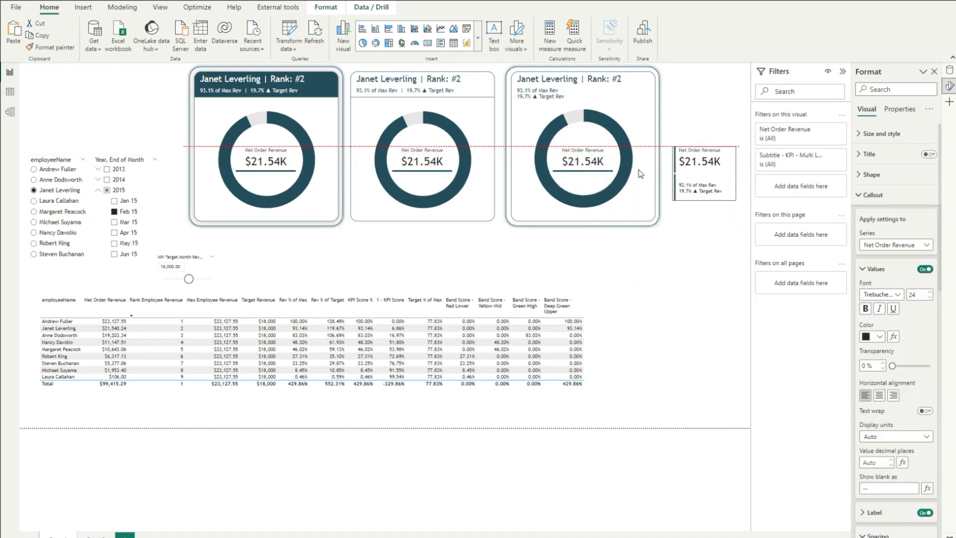
Step: Try replacing the revenue card inside the third donut with the left-accented card containing the multi-line subtitle
left_click(674, 291)
left_click(589, 165)
left_click_drag(590, 162, 645, 295)
left_click(720, 179)
left_click_drag(720, 179, 607, 166)
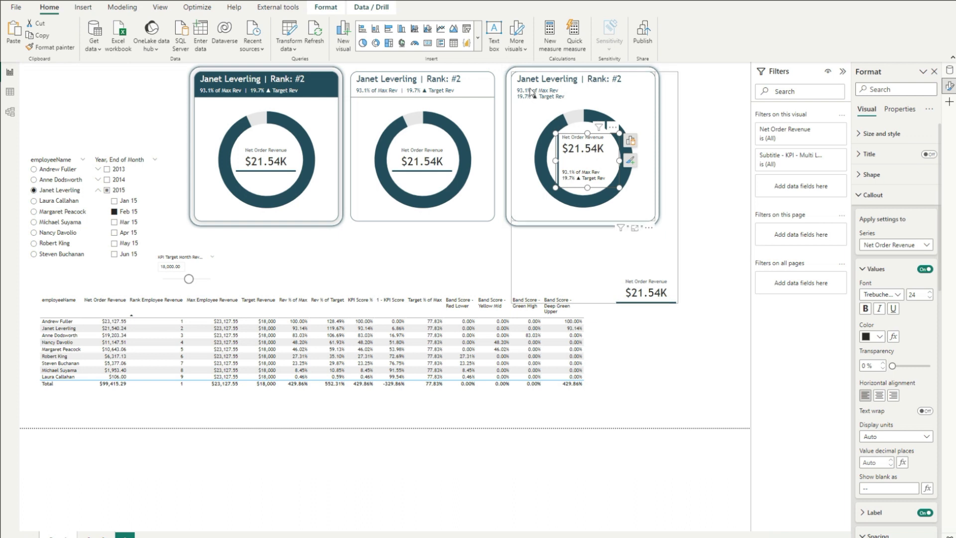
left_click_drag(587, 168, 698, 358)
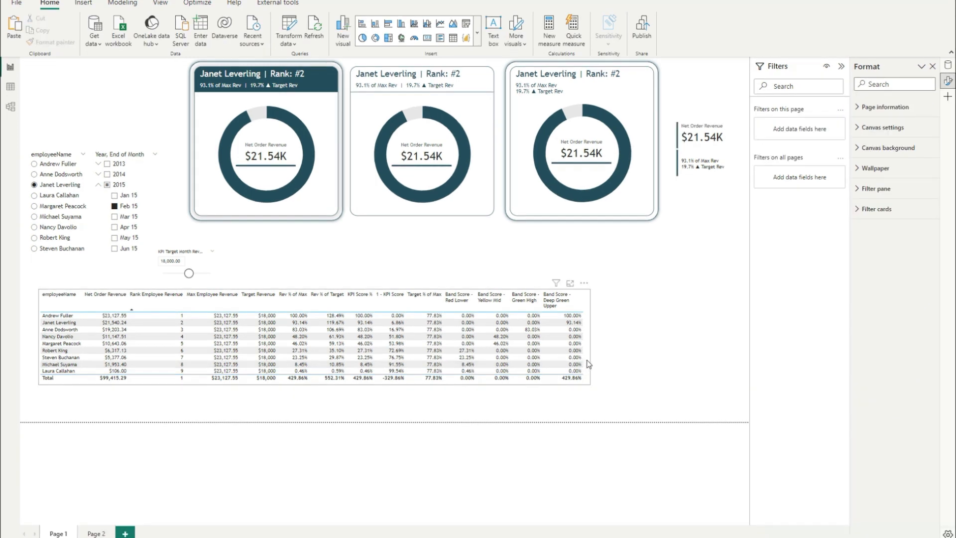
Step: Narrow the employee data table to about half its width to free space on its right side
left_click(587, 359)
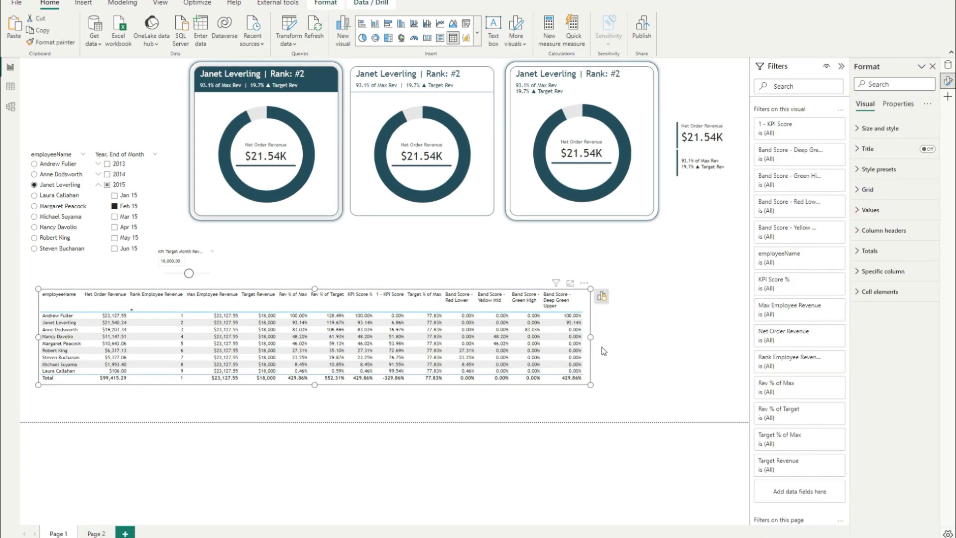
left_click_drag(592, 341, 303, 352)
left_click(404, 309)
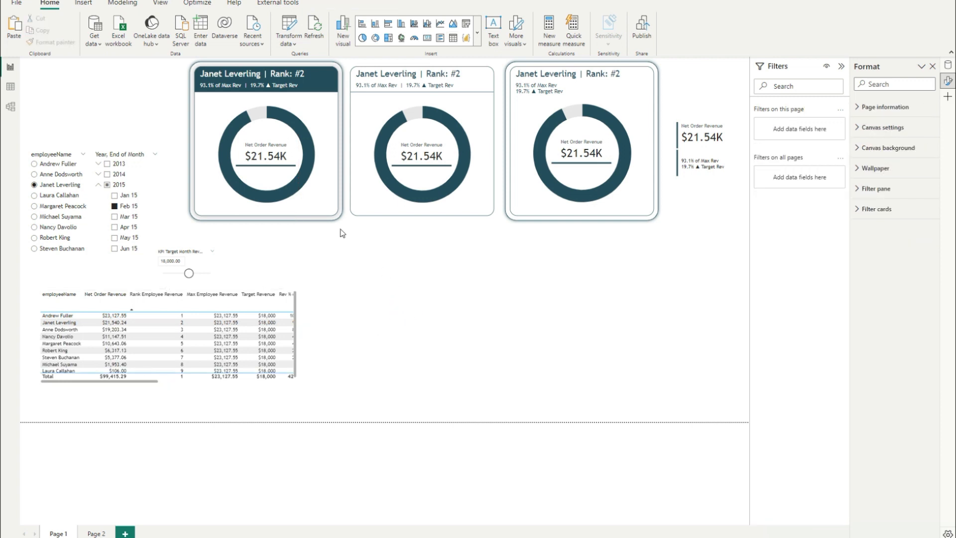
Step: Duplicate the third group's donut chart without its card and place the copy in the free area beside the data table
left_click(486, 204)
left_click(535, 208)
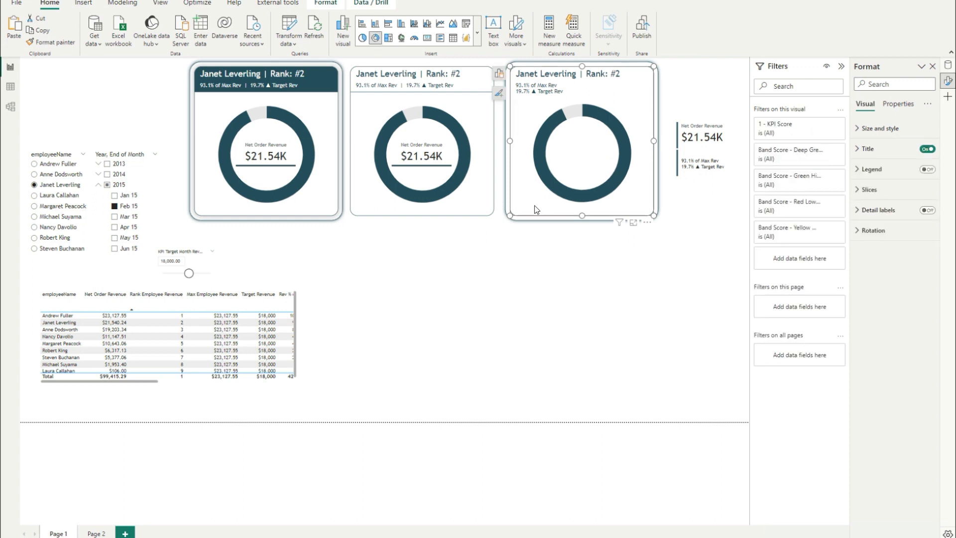
key("ctrl+c")
key("ctrl+v")
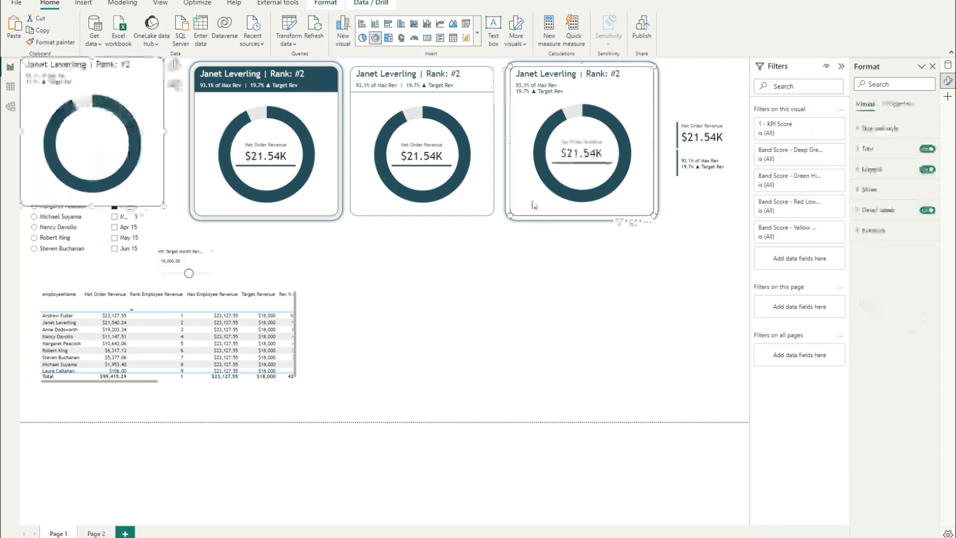
left_click_drag(129, 180, 502, 370)
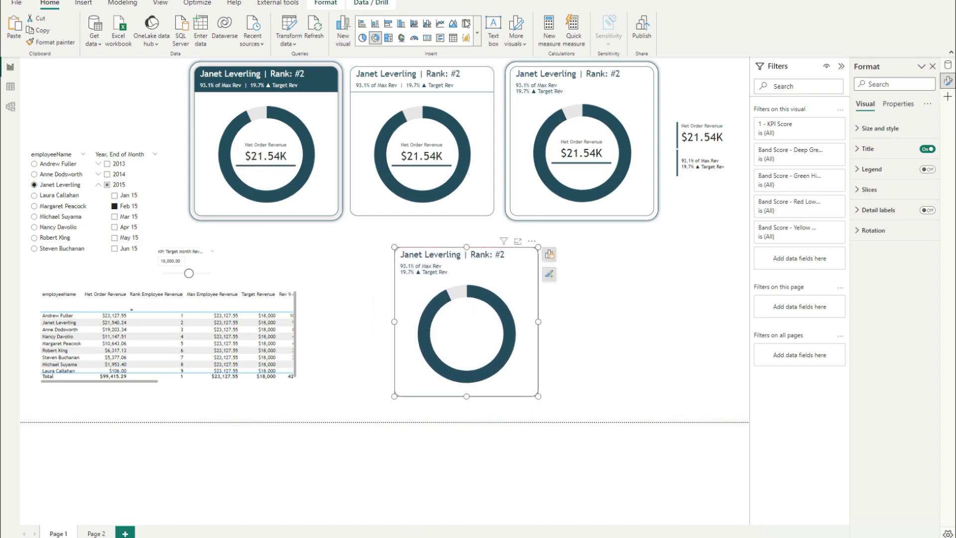
Step: Convert the copied donut to a 100% stacked bar chart and reduce its height by about a third
left_click(476, 34)
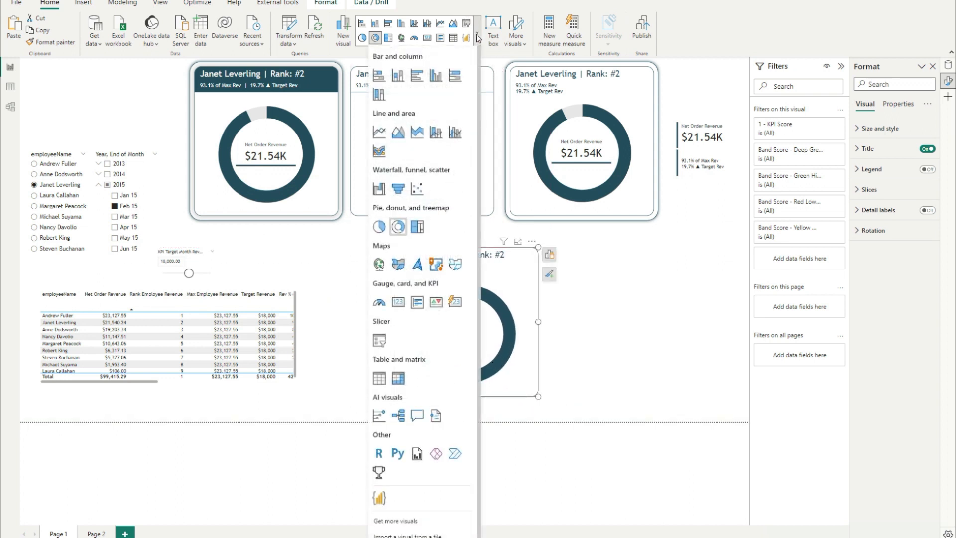
left_click(456, 75)
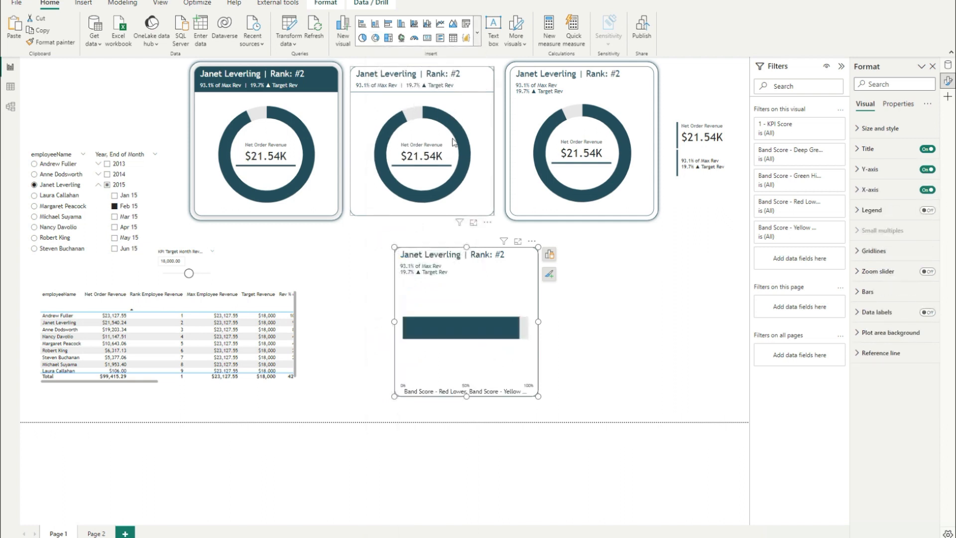
left_click_drag(467, 397, 475, 350)
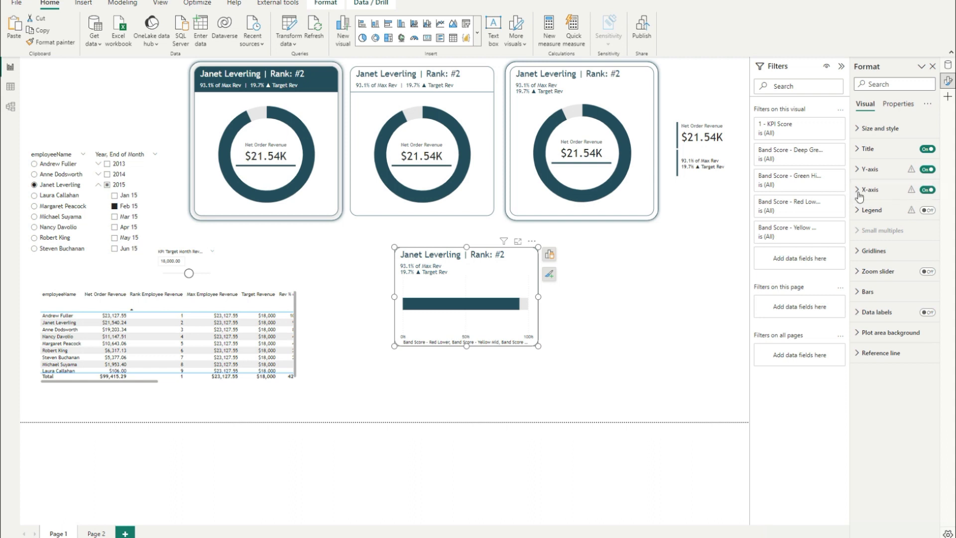
Step: Turn off the bar chart's Y-axis and Y-axis title, and remove the X-axis title
left_click(927, 170)
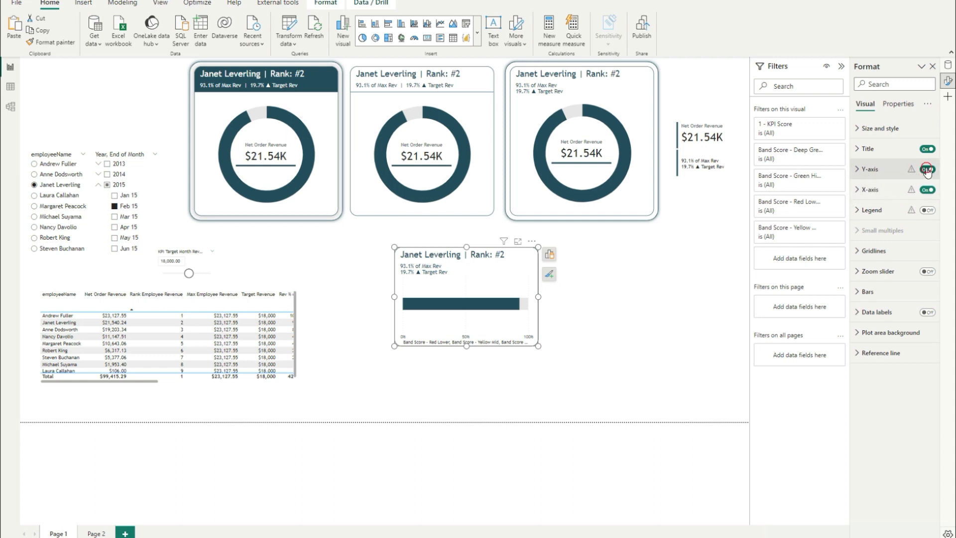
left_click(864, 169)
left_click(922, 219)
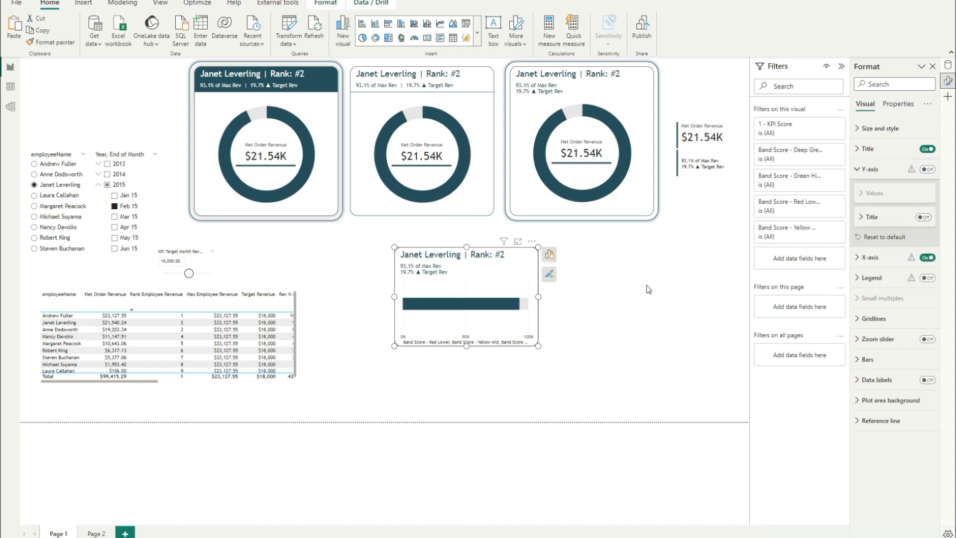
left_click(865, 257)
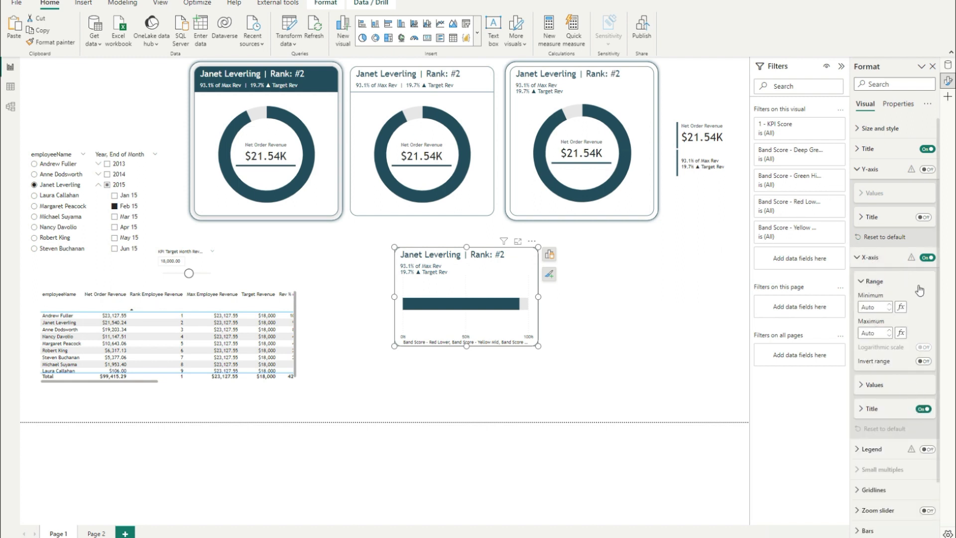
left_click(922, 410)
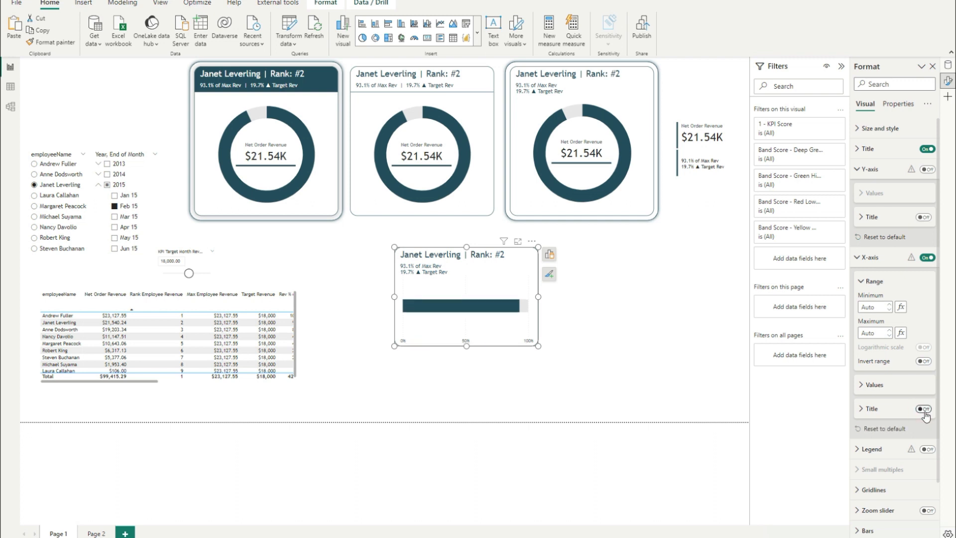
Step: Examine the bar chart's bar colors and the fields assigned to its X-axis
scroll(879, 354, "down", 2)
left_click(875, 467)
scroll(871, 388, "down", 5)
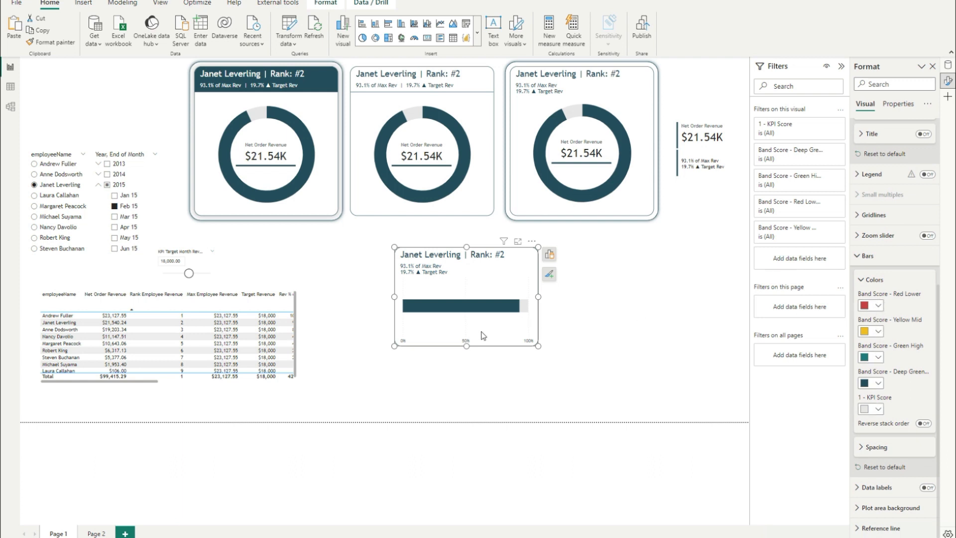
left_click(549, 254)
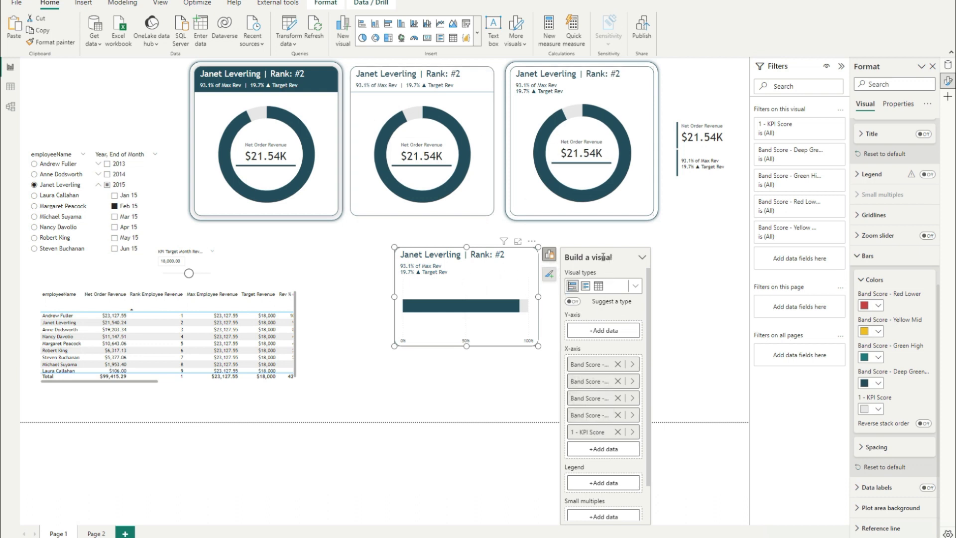
left_click(549, 254)
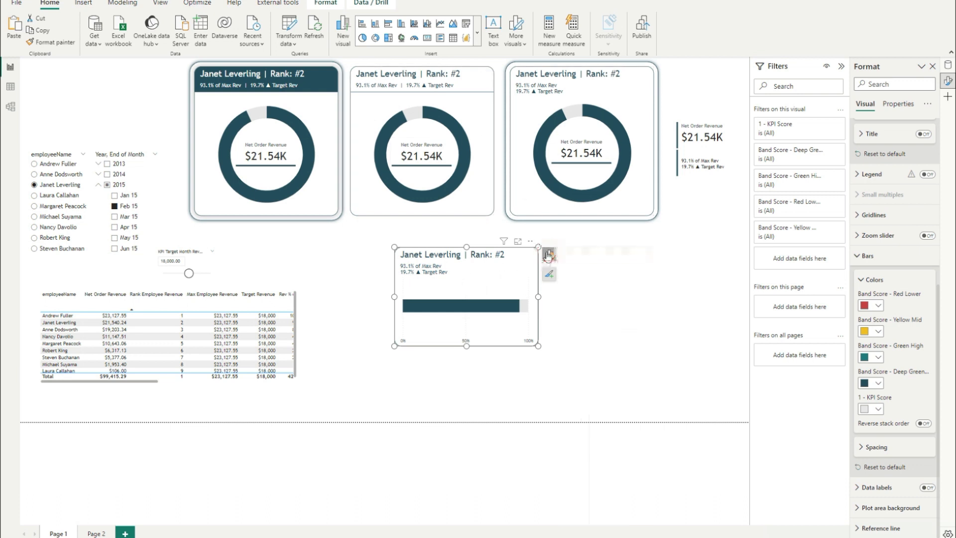
left_click(472, 348)
left_click(462, 314)
scroll(868, 306, "up", 5)
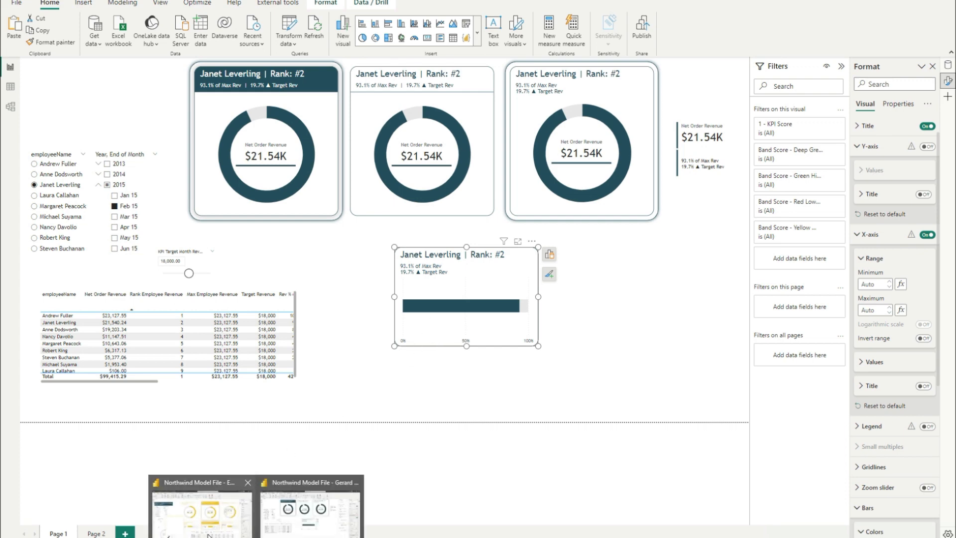
Step: In the other open Northwind Model File report, delete the blank rounded rectangle covering the KPI page, then return to the working report
left_click(208, 532)
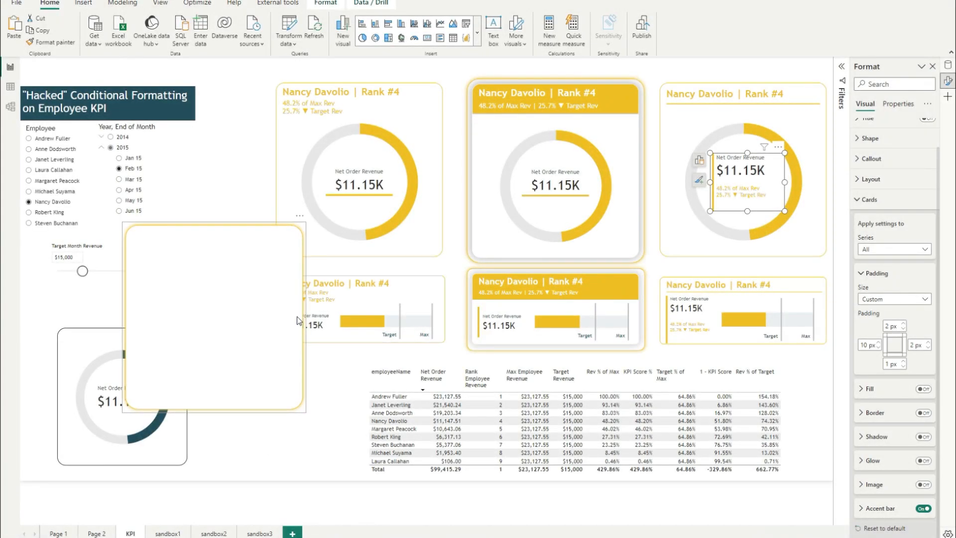
left_click(291, 330)
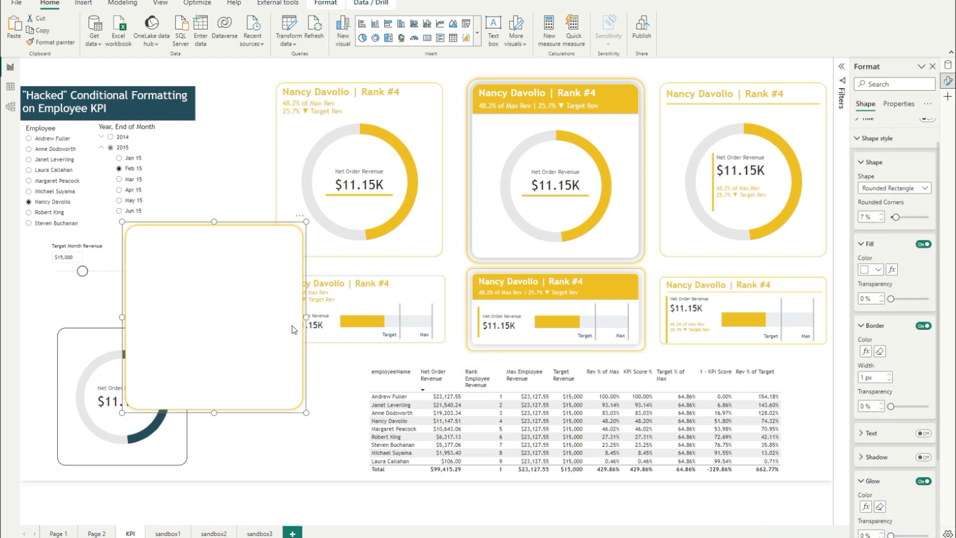
key("Delete")
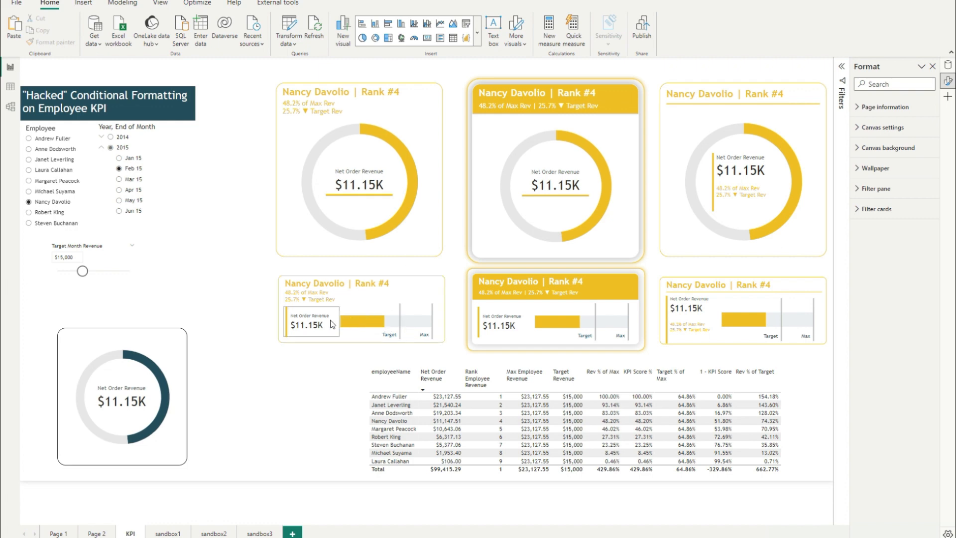
mouse_move(256, 537)
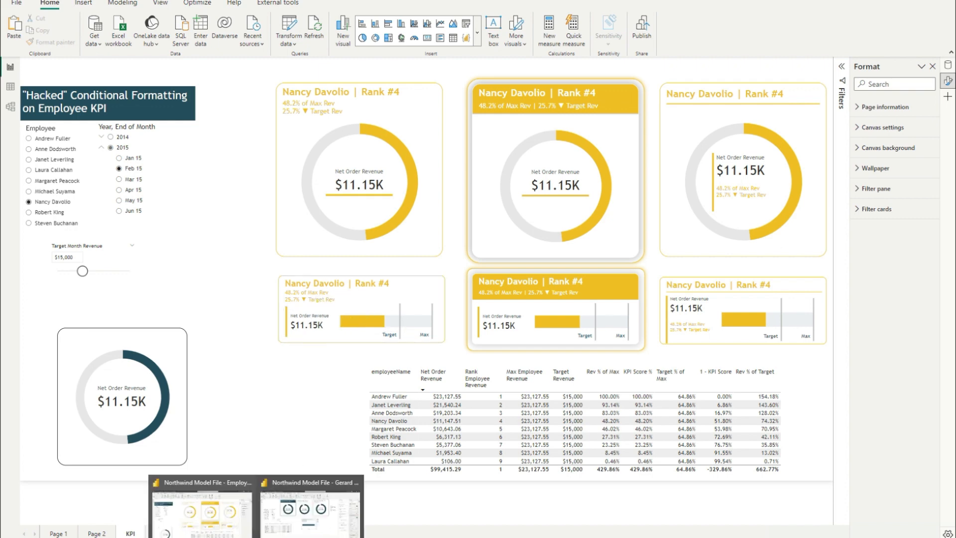
left_click(307, 510)
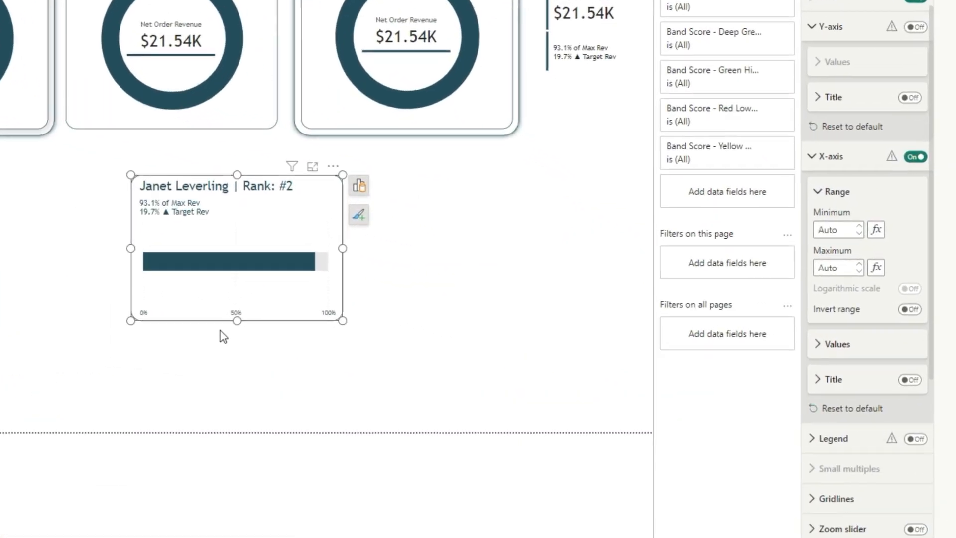
Step: Set the bar chart's X-axis range from -0.6 to 1.1 and turn off the X-axis
left_click(217, 308)
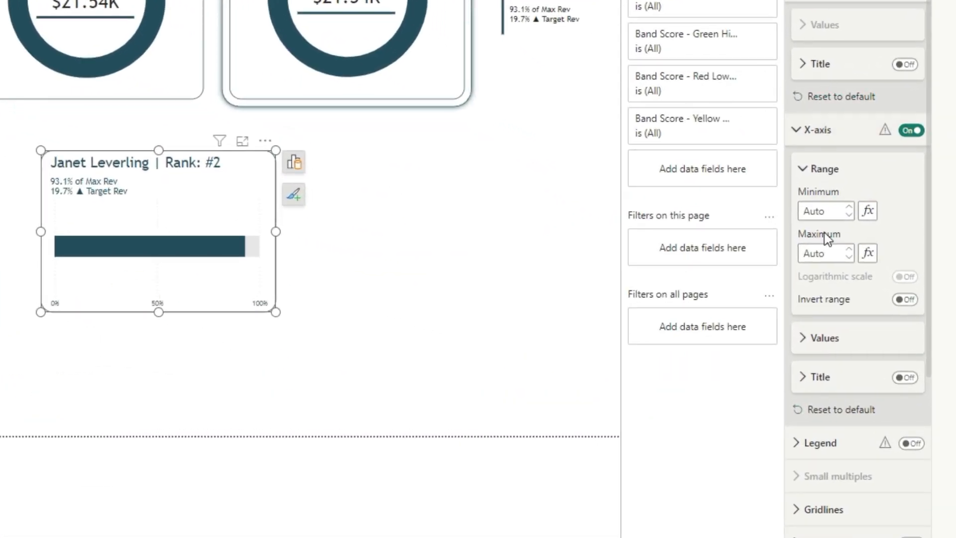
left_click(830, 210)
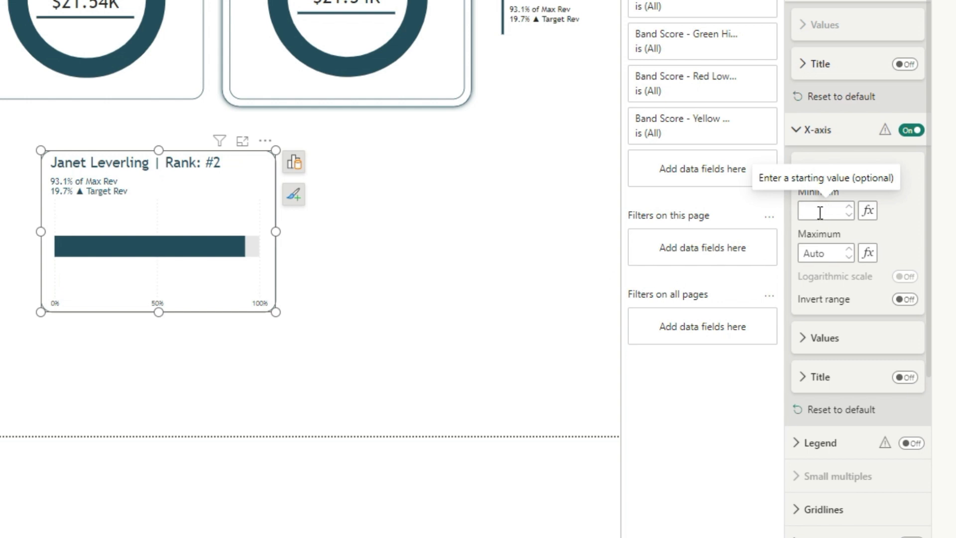
type(".6")
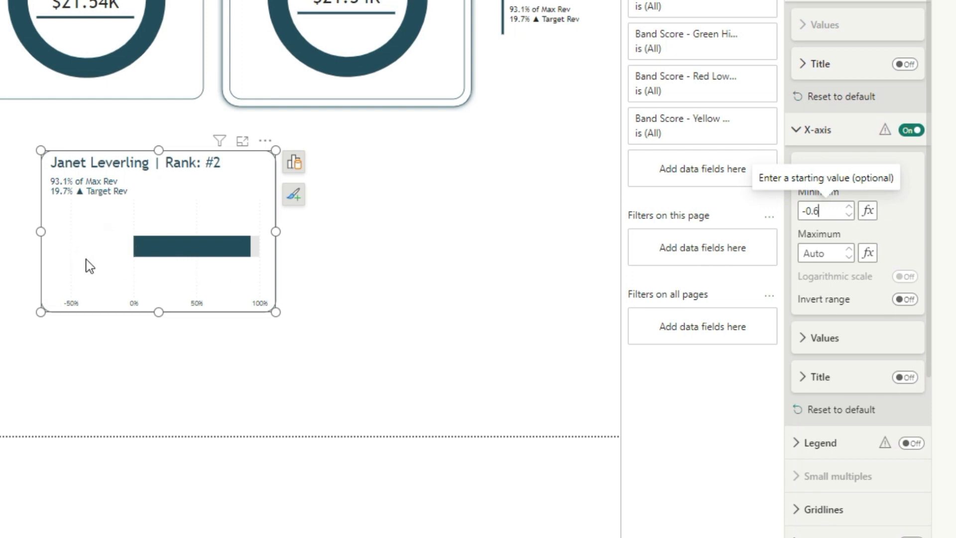
left_click(835, 252)
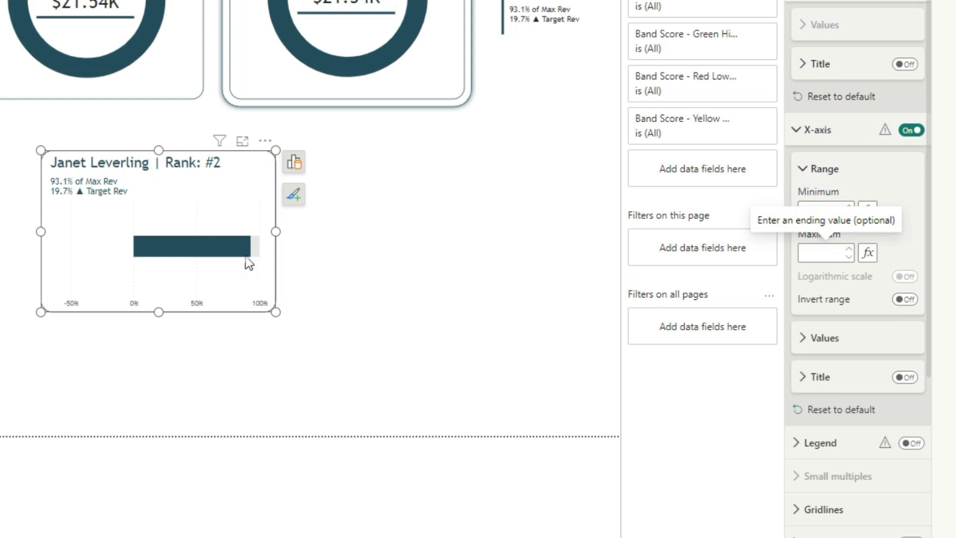
type("1.1")
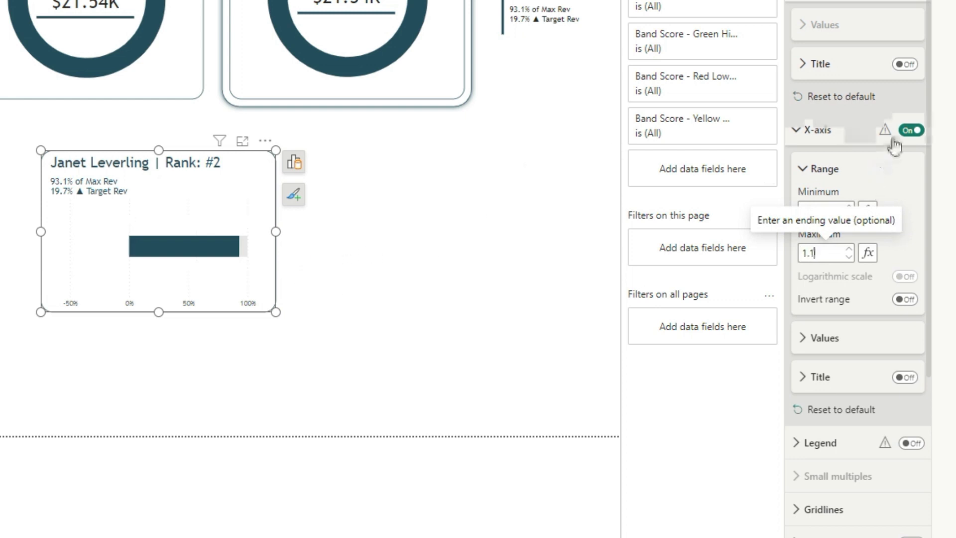
left_click(906, 131)
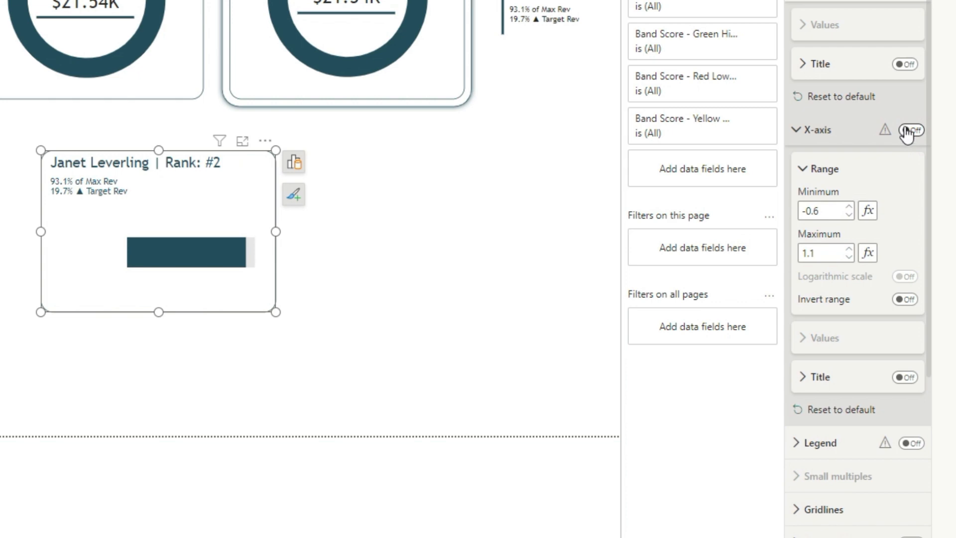
left_click(816, 131)
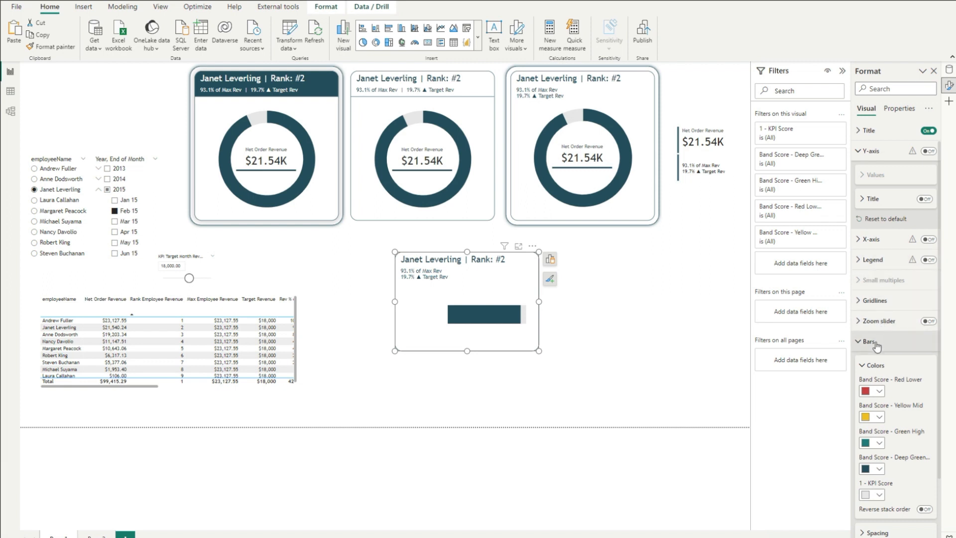
Step: Set the inner padding of the chart's bars to 0 px
scroll(878, 402, "down", 2)
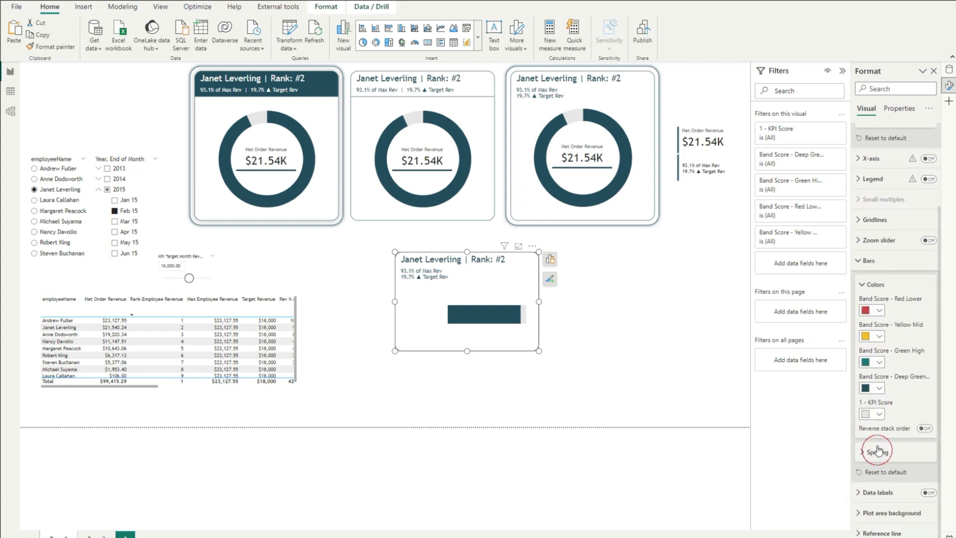
left_click(877, 452)
left_click_drag(907, 423, 892, 424)
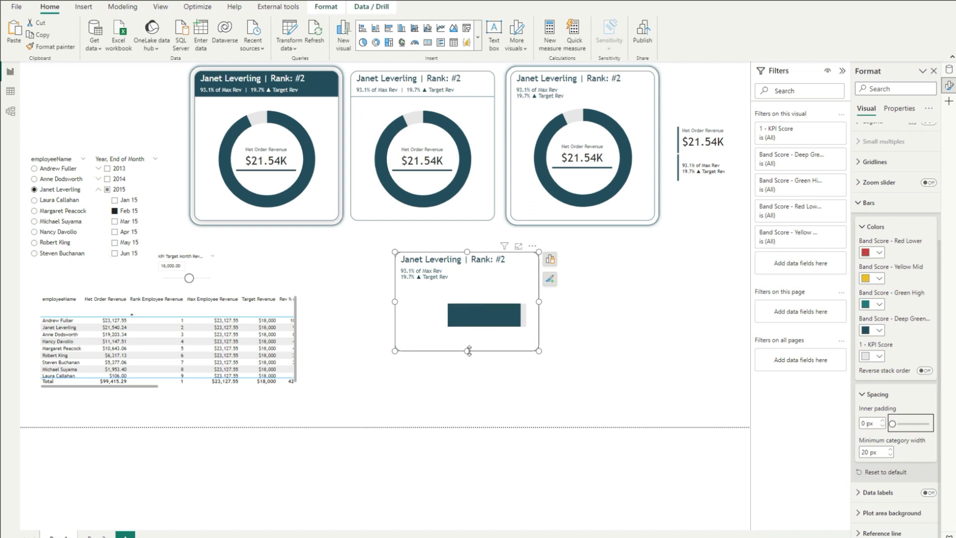
Step: Shorten the bar chart visual to a height of 180
left_click_drag(468, 351, 472, 324)
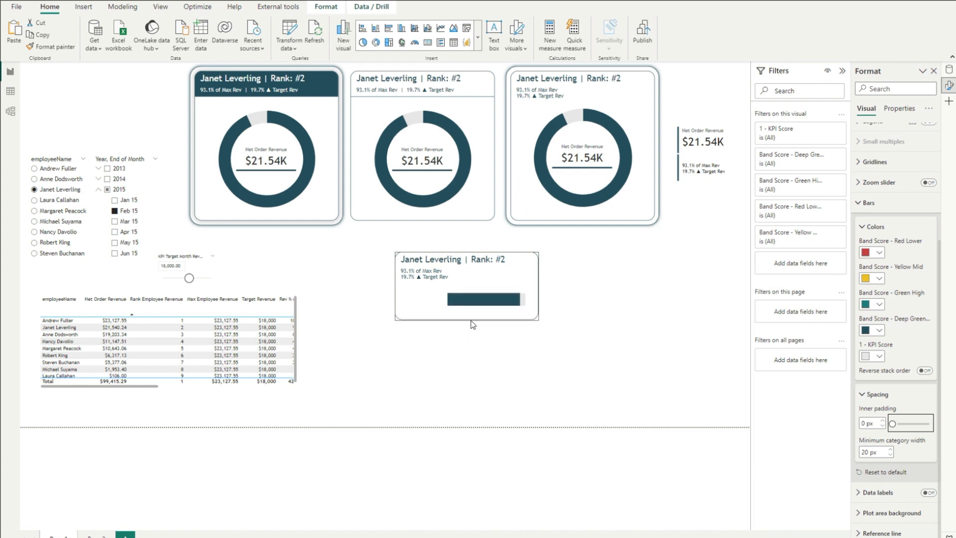
scroll(891, 199, "up", 6)
left_click(878, 133)
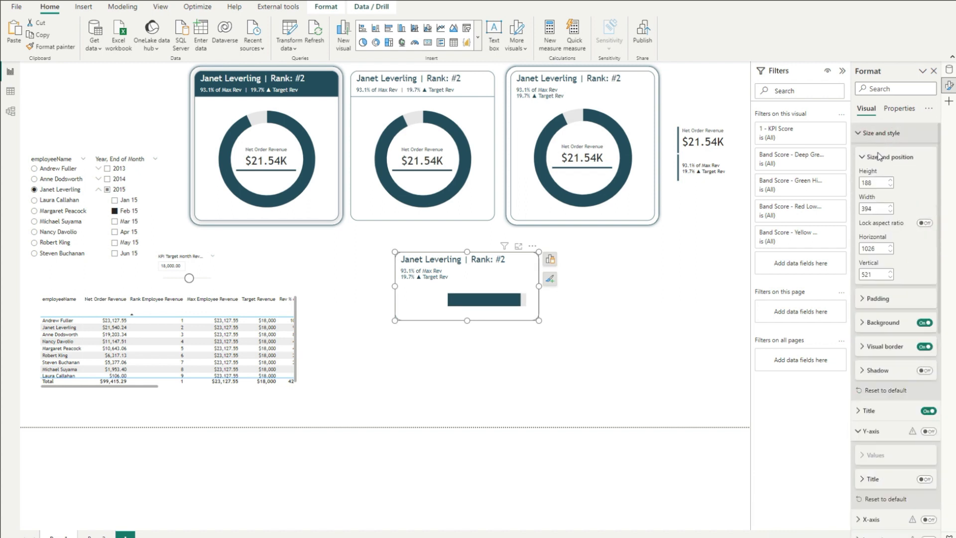
left_click(875, 184)
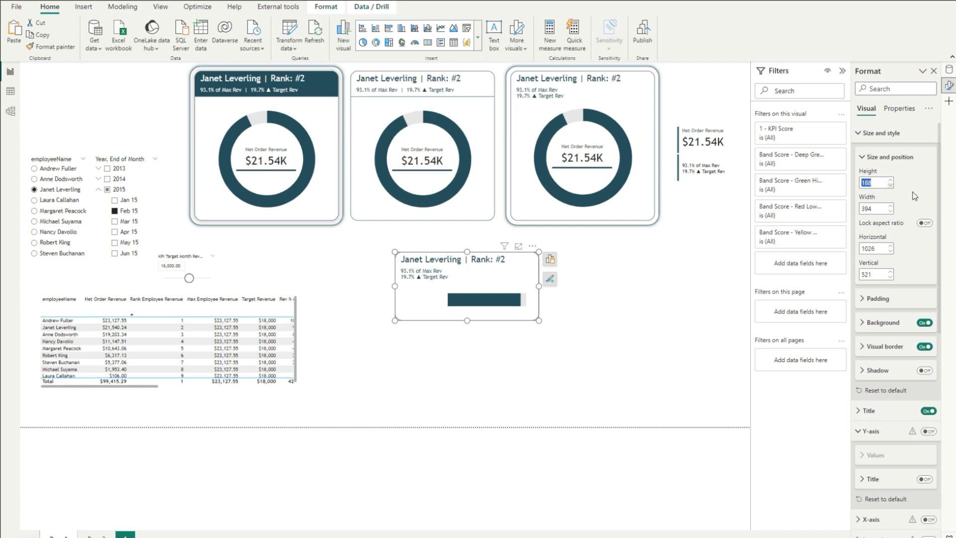
type("180")
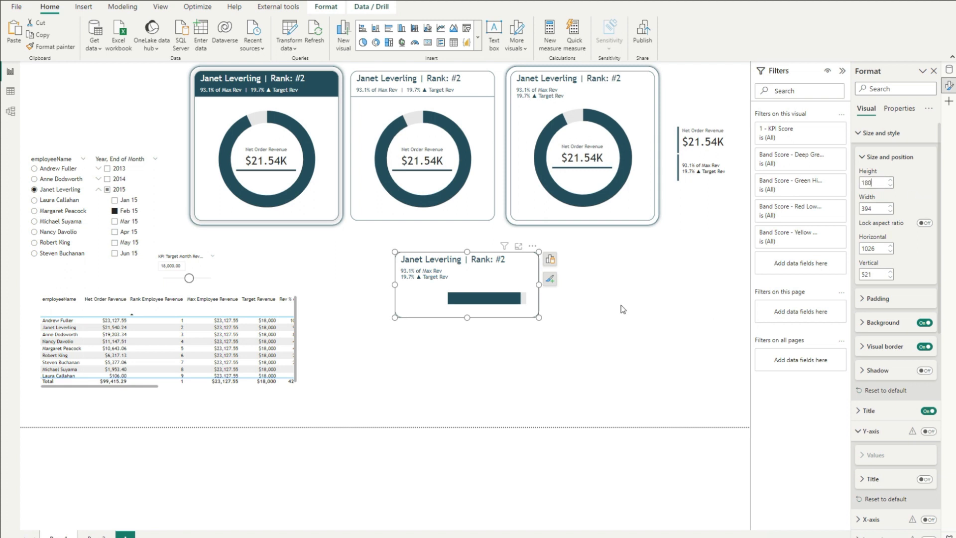
Step: Set the bar chart visual's bottom and right padding to 10 px each
left_click(876, 299)
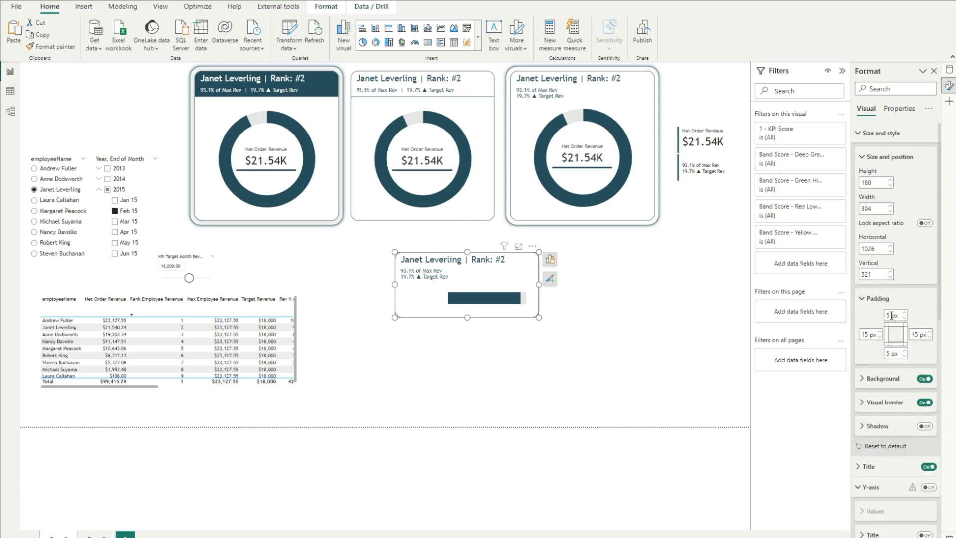
double_click(891, 353)
type("10")
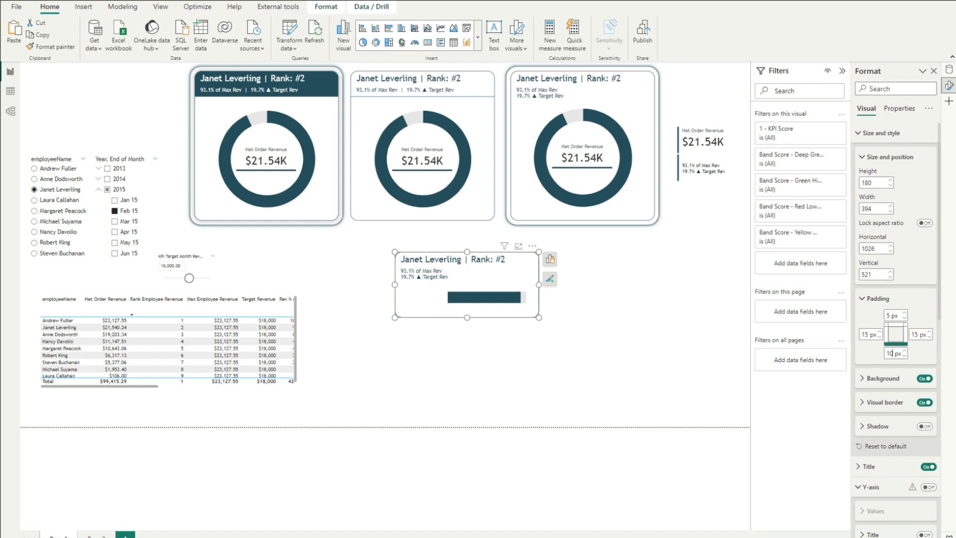
double_click(918, 334)
type("10")
Step: Set the spacing in the bar chart's header to 3 px below the title and 6 px below the subtitle
scroll(863, 433, "down", 3)
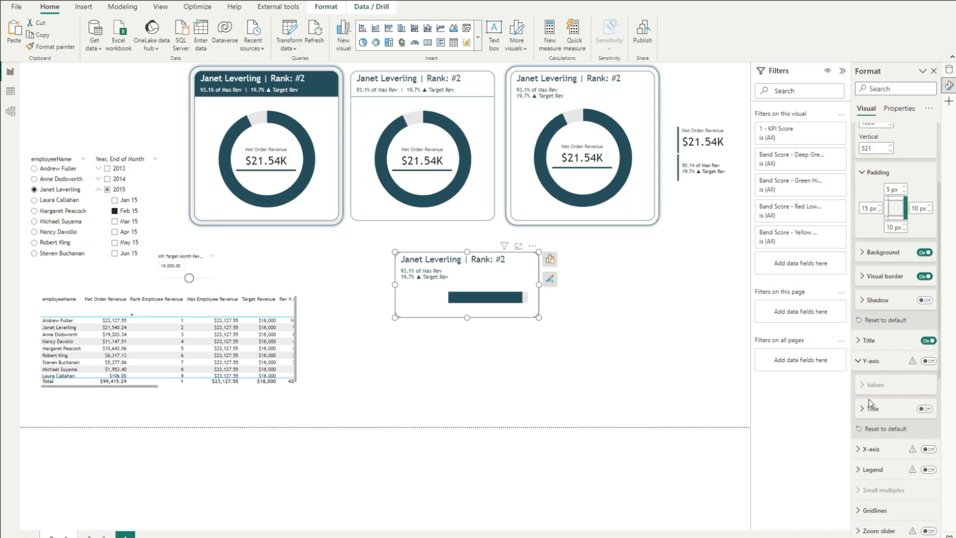
left_click(869, 361)
left_click(869, 341)
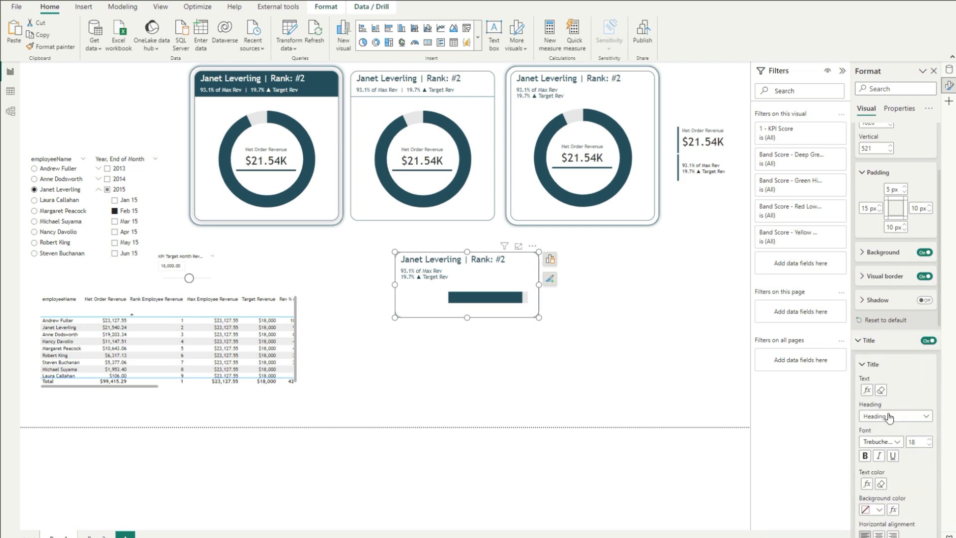
scroll(890, 421, "down", 5)
left_click(878, 371)
double_click(867, 411)
type("1")
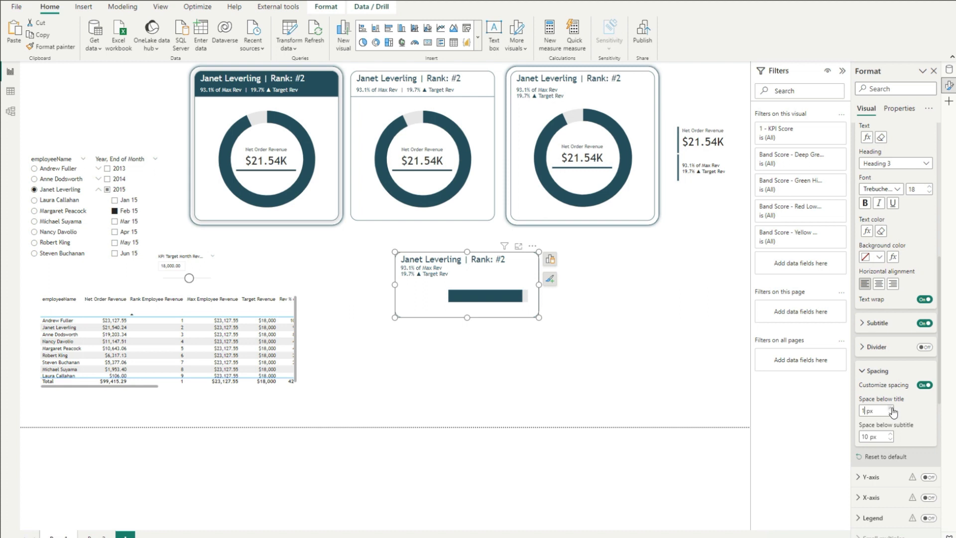
left_click(891, 408)
left_click(890, 408)
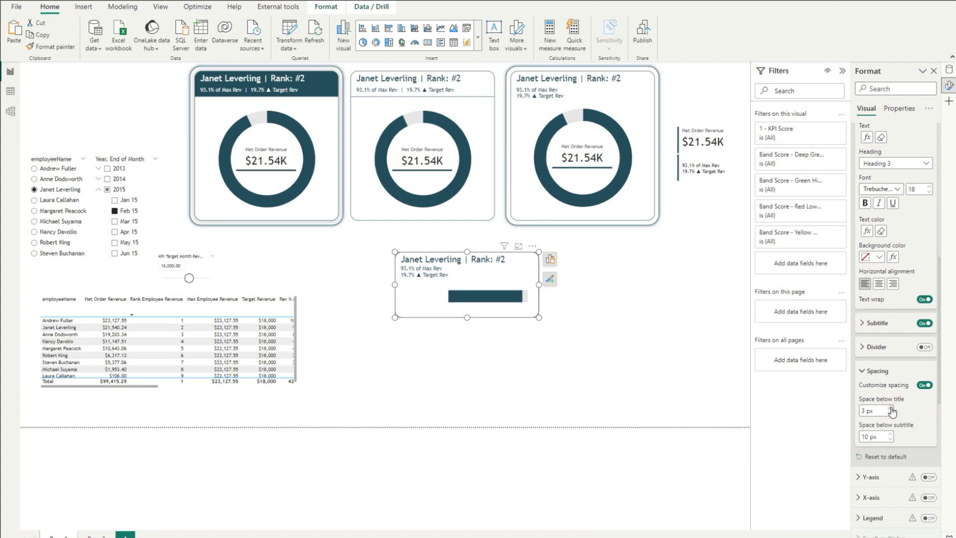
left_click(890, 440)
left_click(890, 440)
left_click(890, 440)
left_click(891, 440)
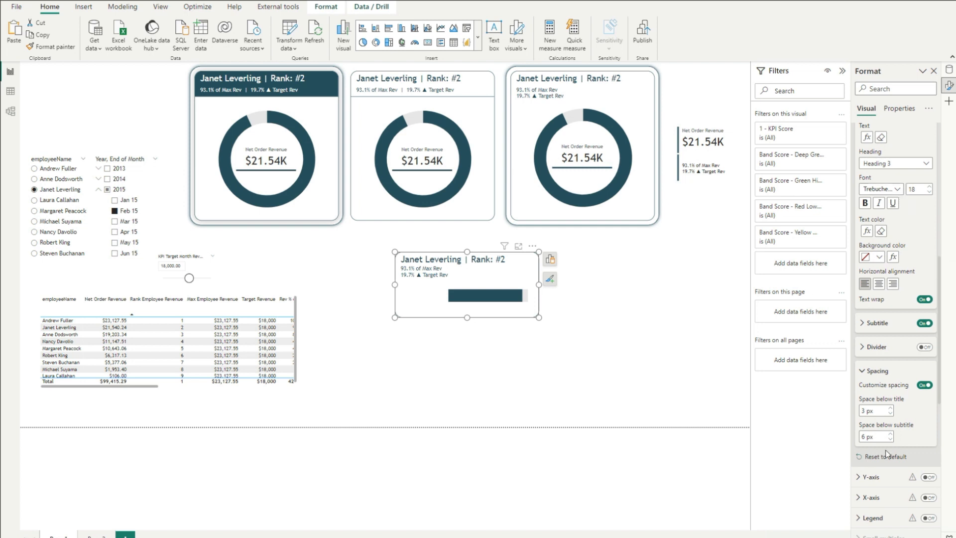
Step: Add a reference line of the Constant line type to the bar chart
scroll(887, 455, "down", 6)
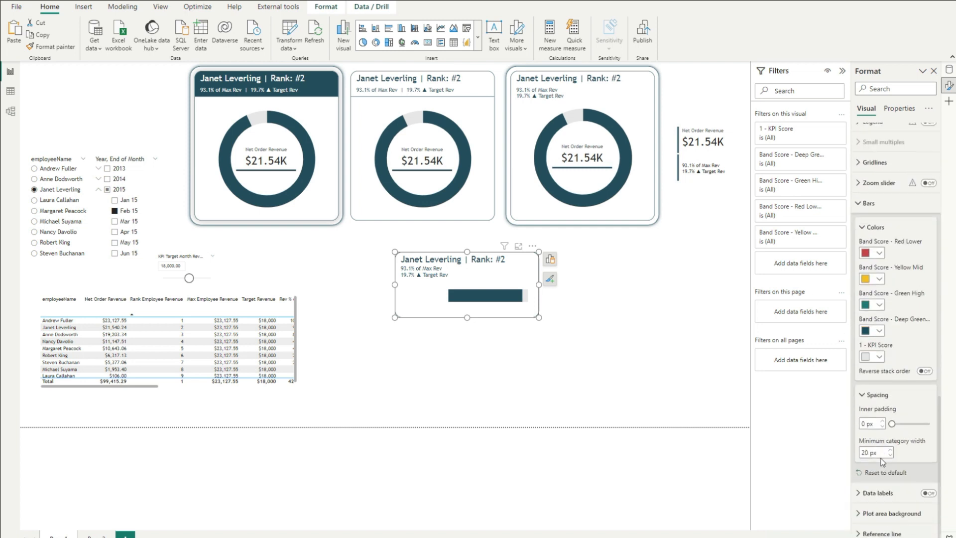
left_click(873, 396)
left_click(880, 260)
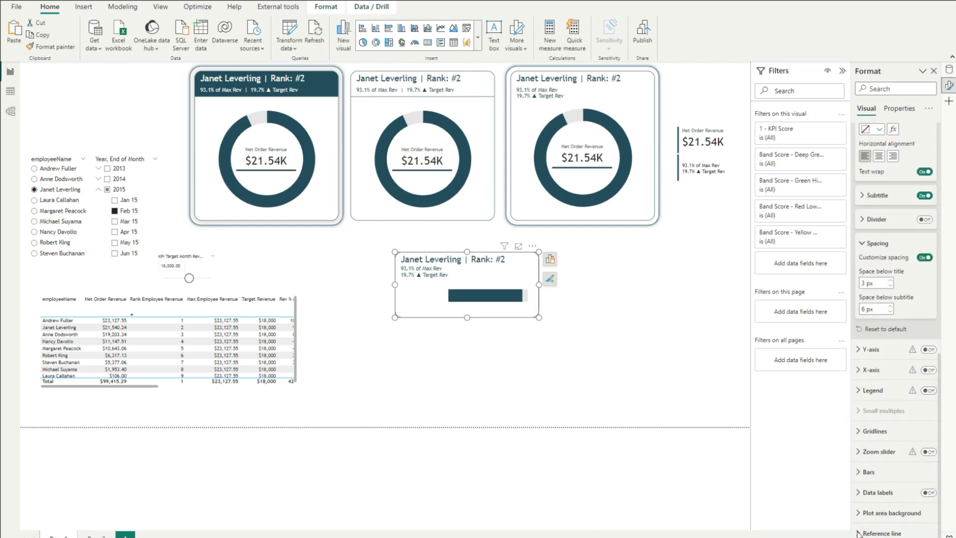
scroll(877, 166, "up", 5)
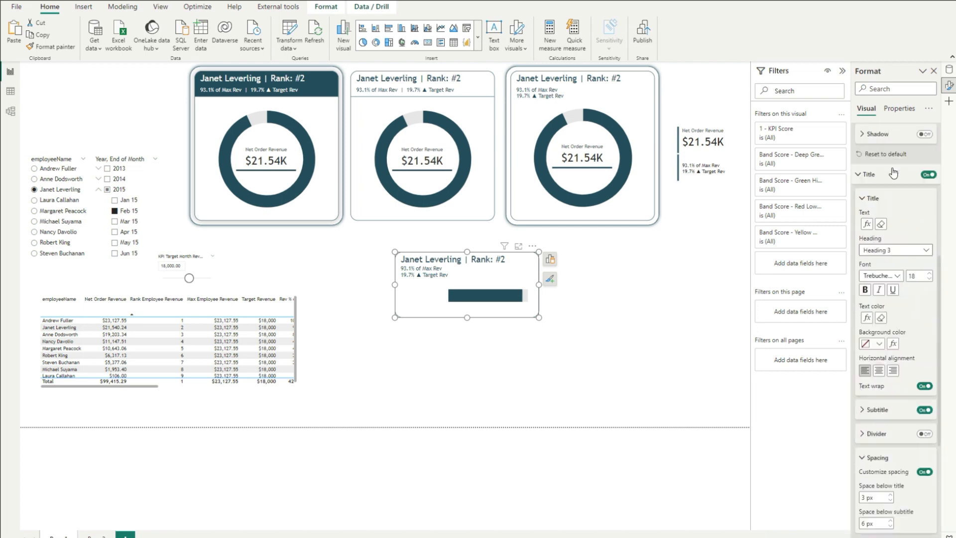
left_click(863, 276)
scroll(876, 189, "up", 4)
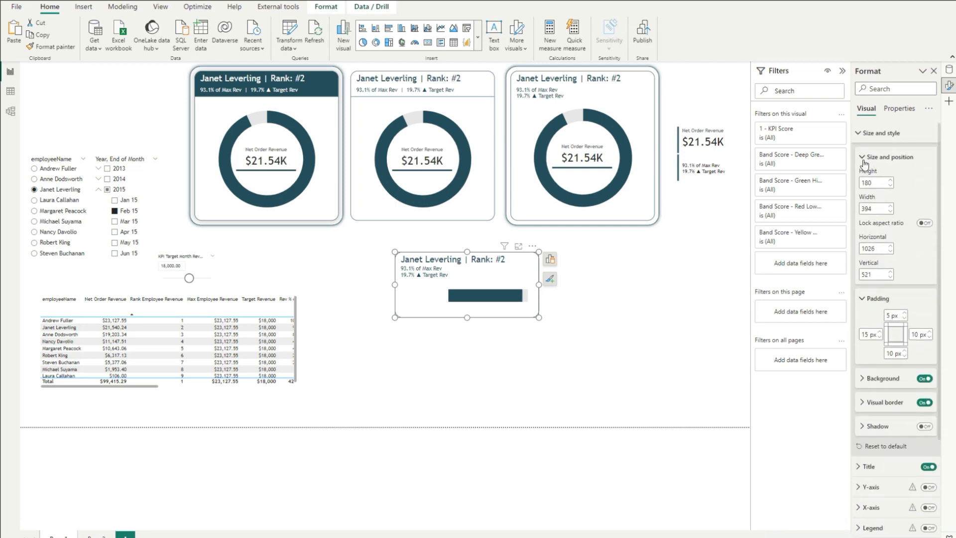
left_click(868, 132)
left_click(874, 357)
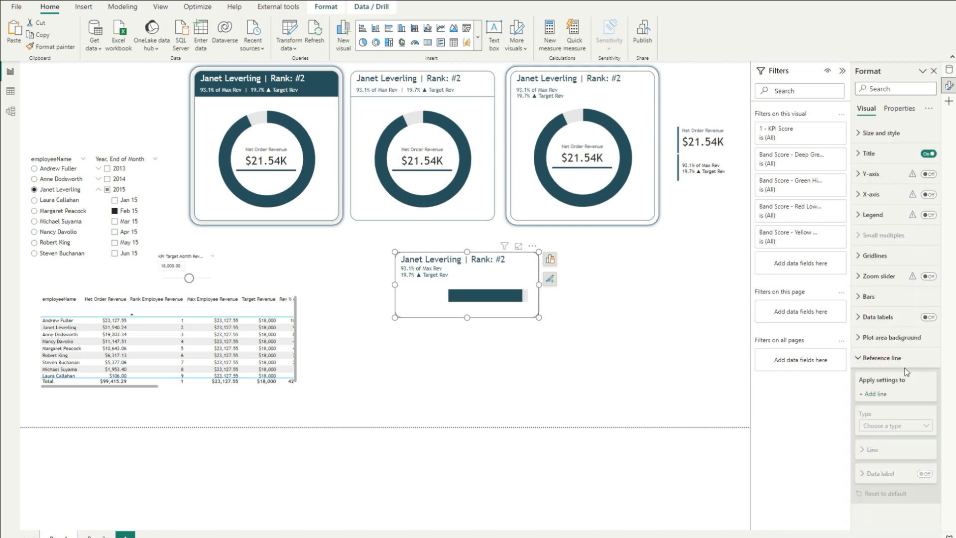
left_click(875, 393)
left_click(908, 442)
left_click(891, 455)
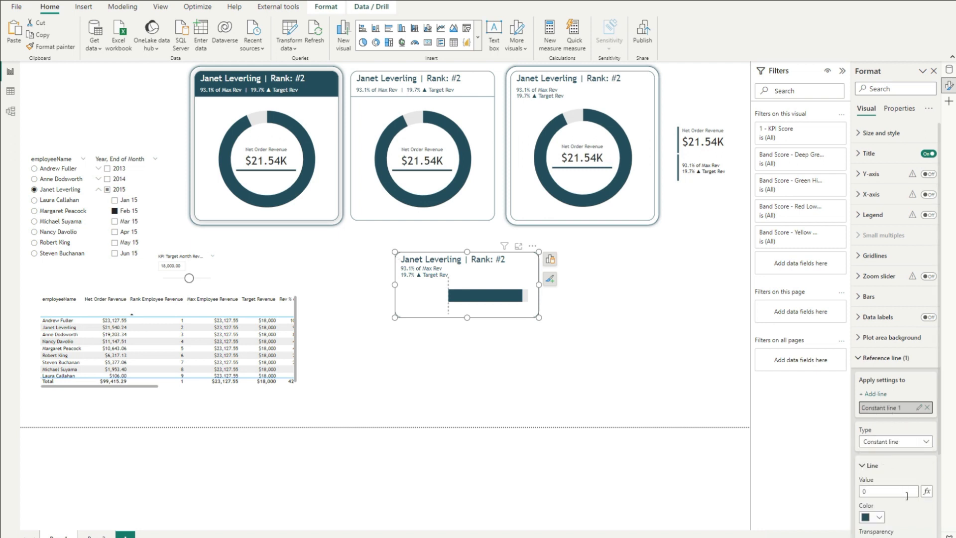
Step: Set the bar chart's constant reference line value to 1 and rename the line as Max
left_click(877, 491)
double_click(906, 408)
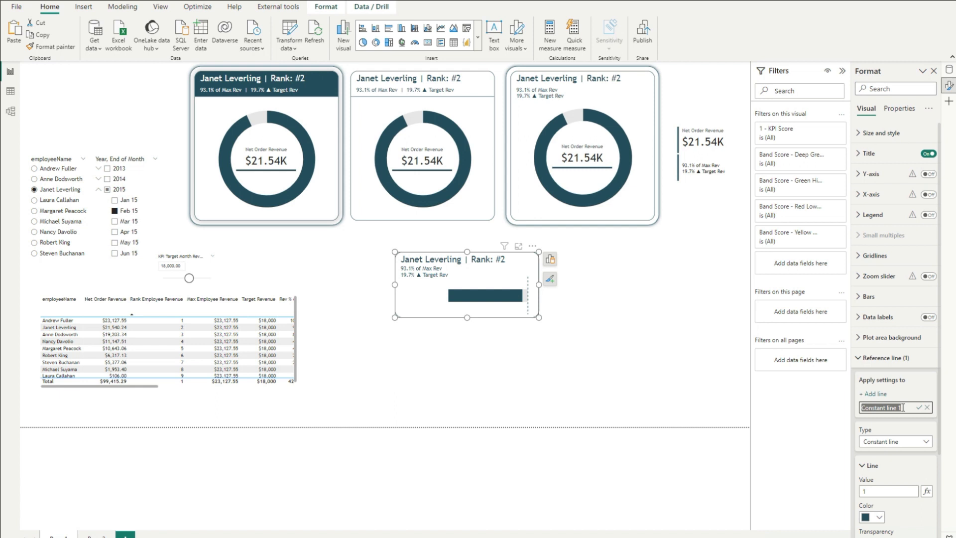
type("Min")
Step: Format the Max reference line as solid, gray, with 20% transparency
scroll(910, 429, "down", 3)
left_click(884, 466)
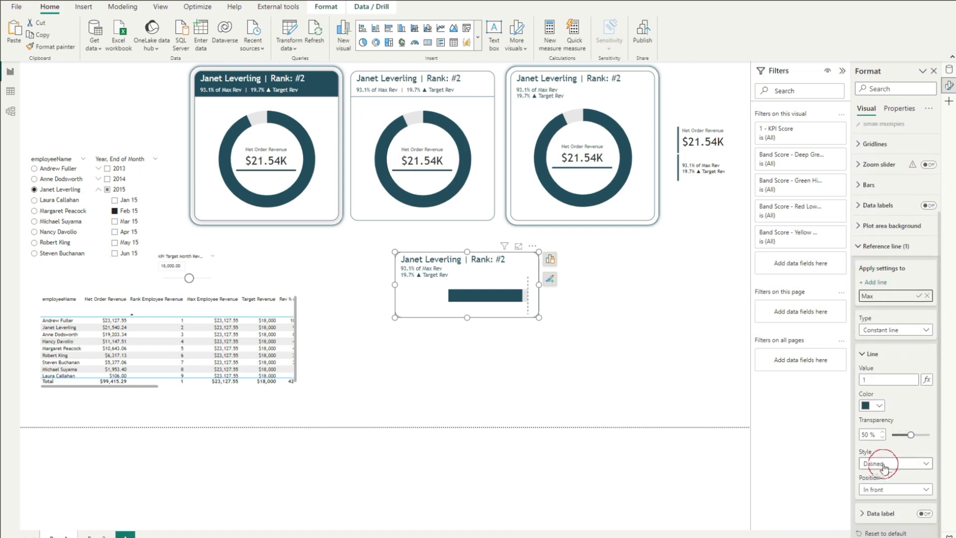
left_click(893, 488)
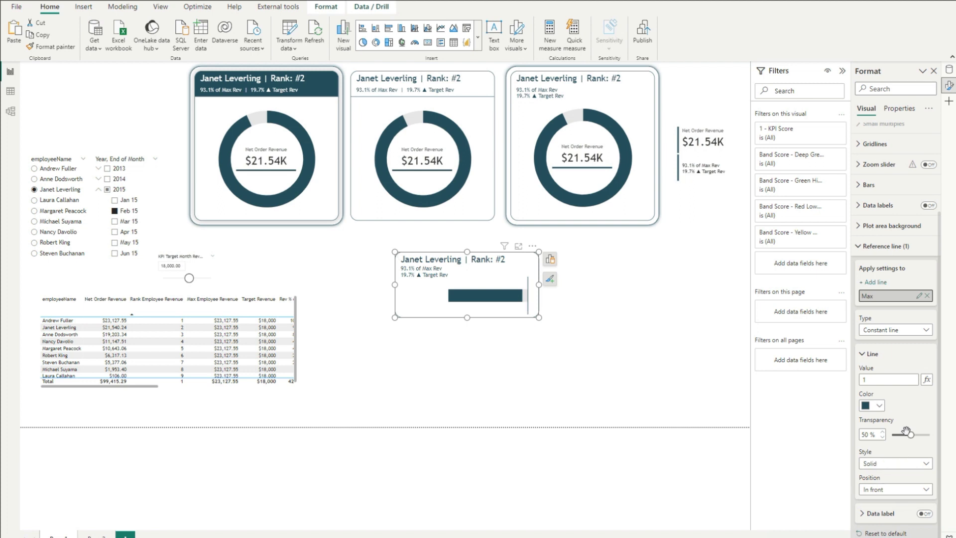
left_click(877, 404)
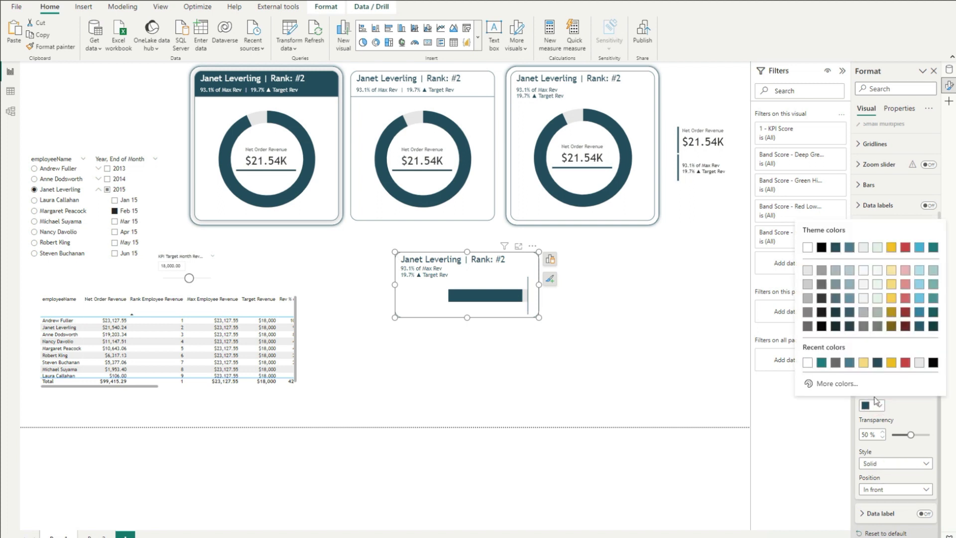
left_click(808, 299)
left_click(879, 404)
left_click(879, 404)
double_click(866, 434)
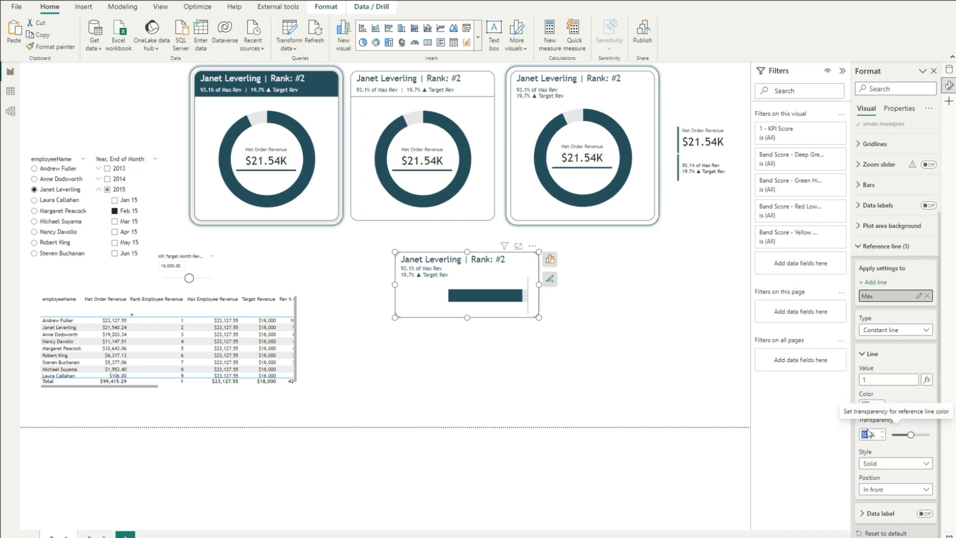
type("20")
Step: Enable the Max line's data label, set its style to Name, and place it vertically below the bar
left_click(924, 513)
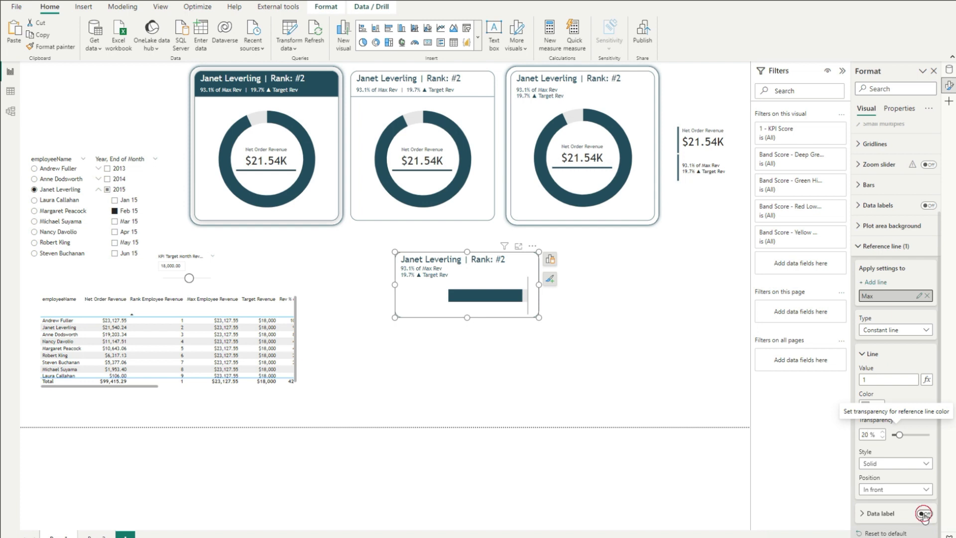
left_click(869, 246)
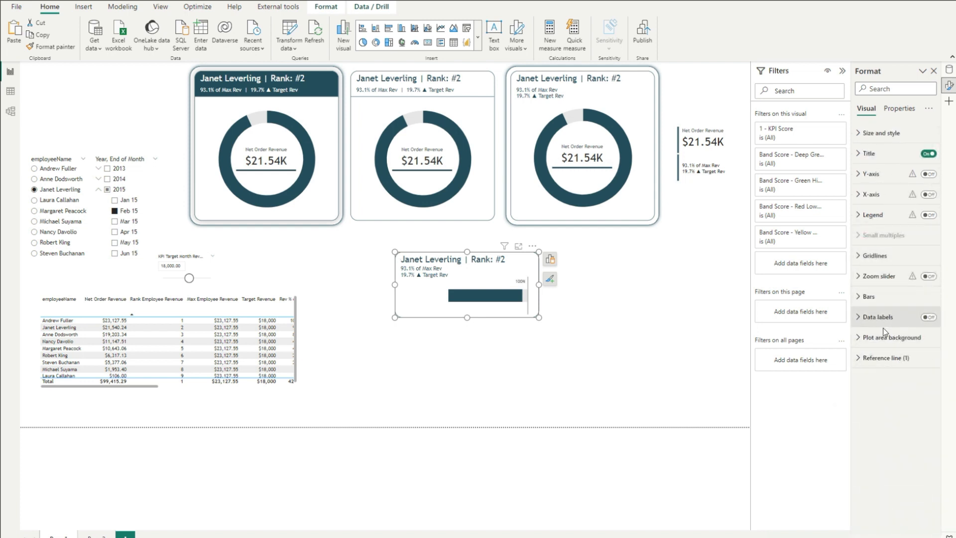
left_click(878, 357)
scroll(889, 408, "down", 2)
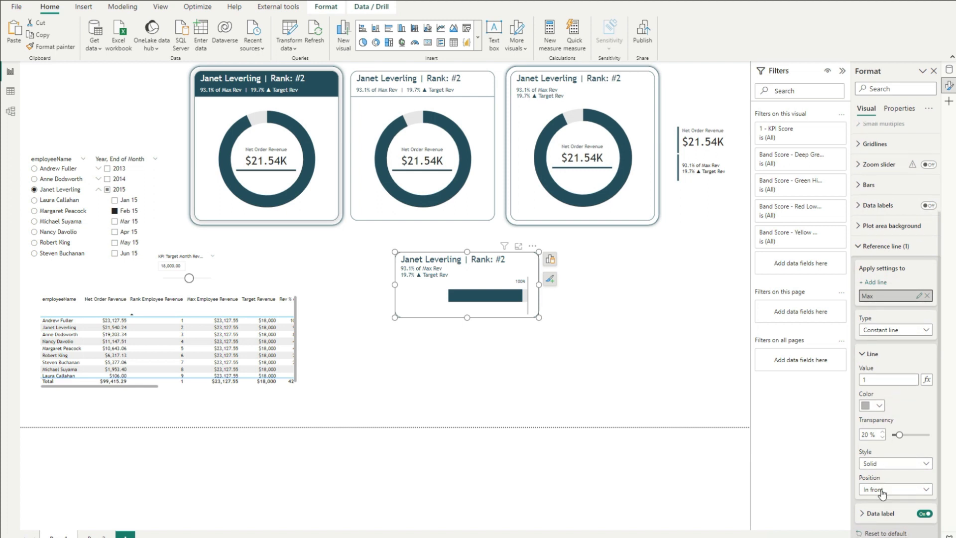
left_click(872, 512)
scroll(871, 431, "down", 3)
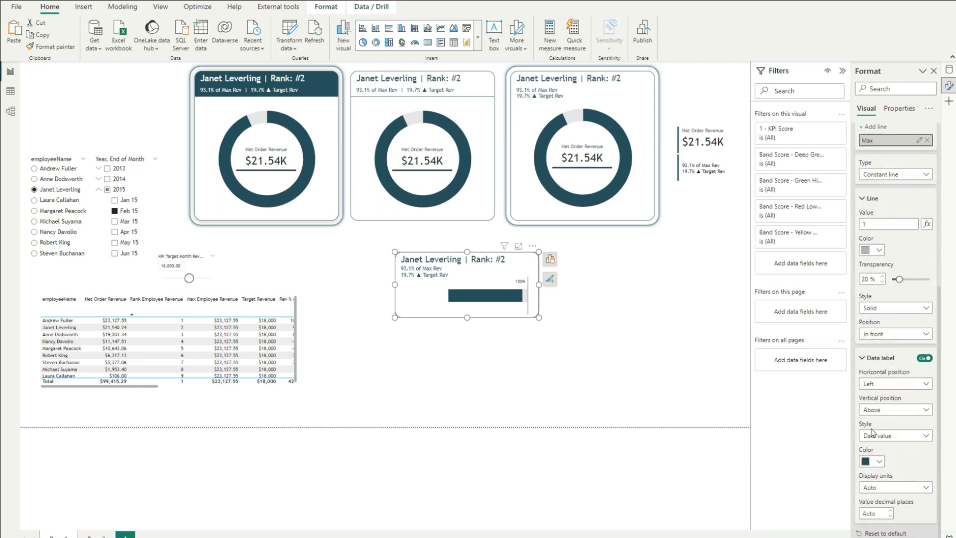
left_click(904, 436)
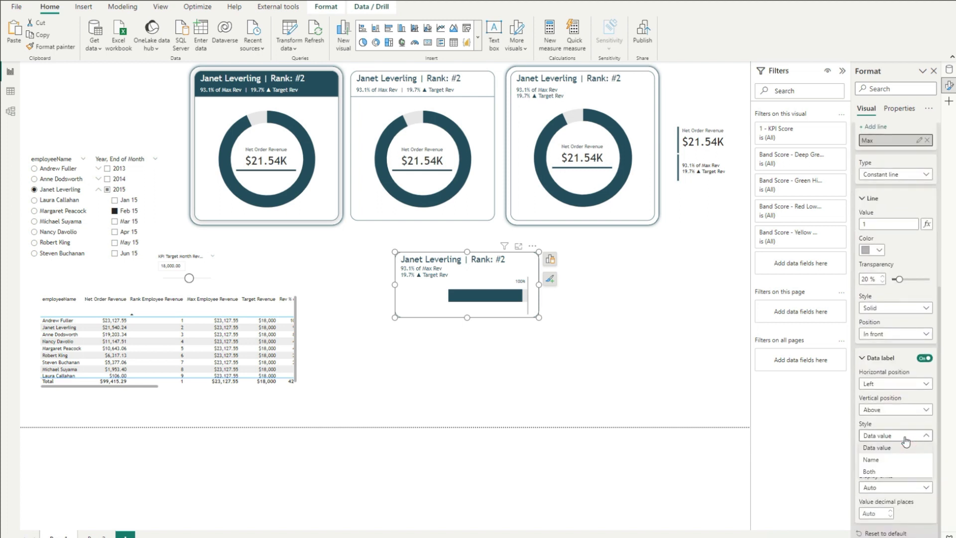
left_click(885, 460)
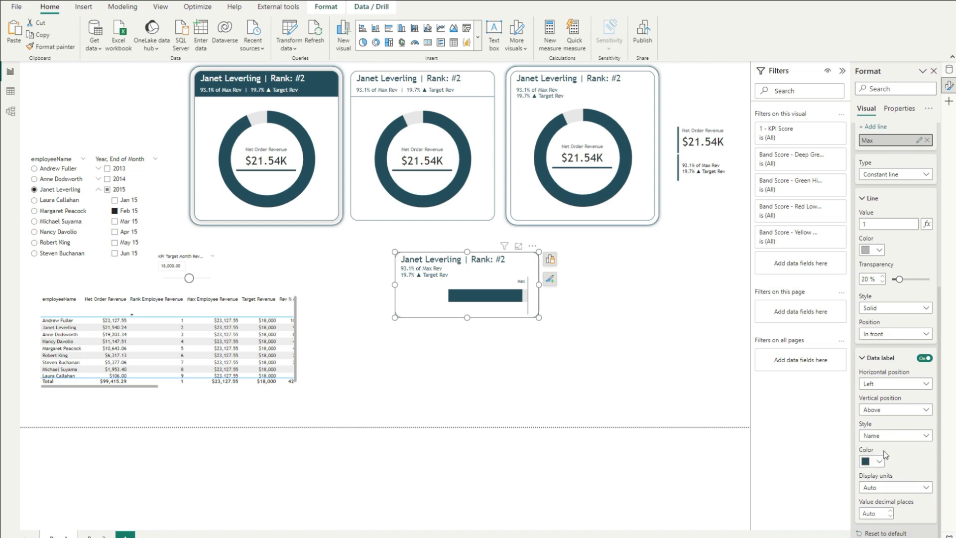
left_click(885, 414)
left_click(884, 435)
Step: Add a second reference line named Target of the Constant line type to the bar chart
scroll(894, 318, "up", 4)
left_click(874, 316)
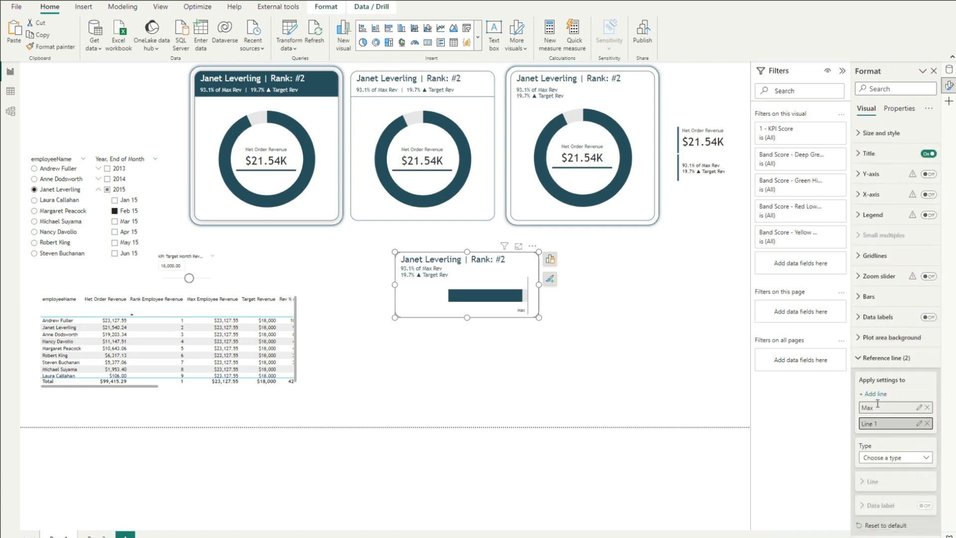
double_click(886, 423)
type("Target")
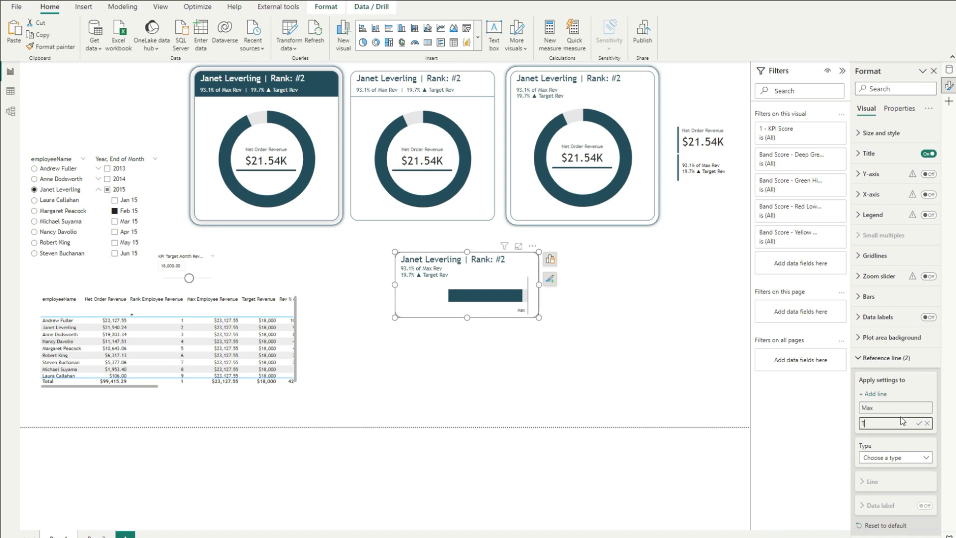
left_click(903, 456)
left_click(876, 473)
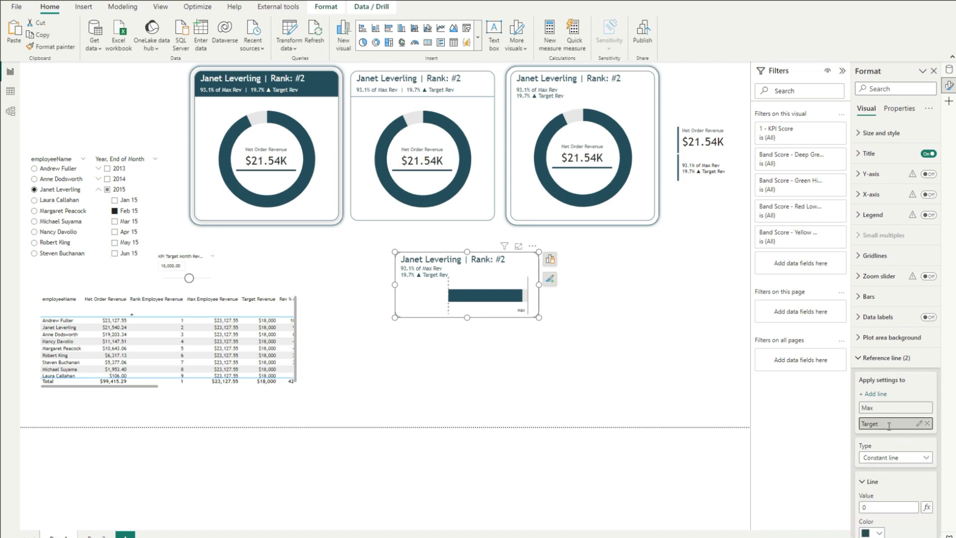
Step: Base the Target reference line's value on the Target % of Max measure by field value
scroll(888, 426, "down", 3)
left_click(926, 360)
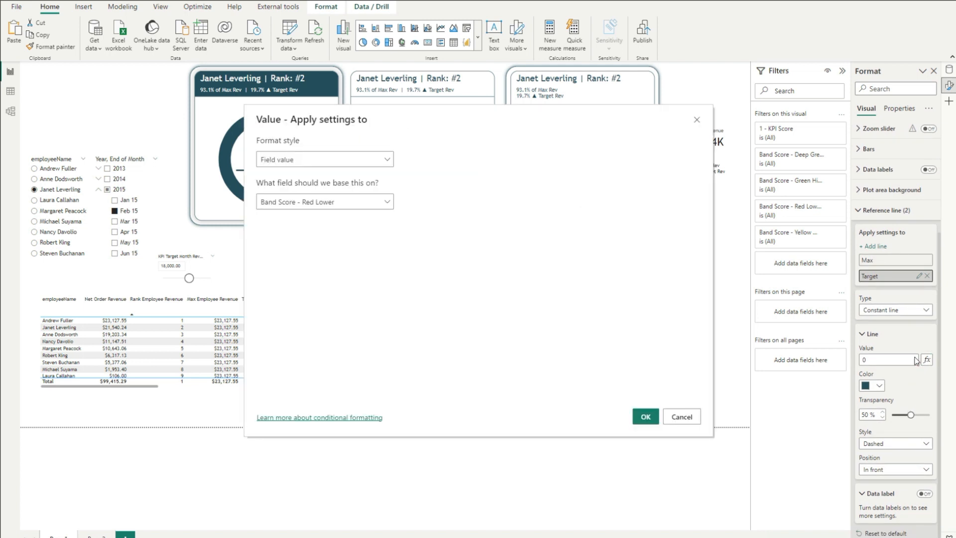
left_click(310, 201)
type("tar")
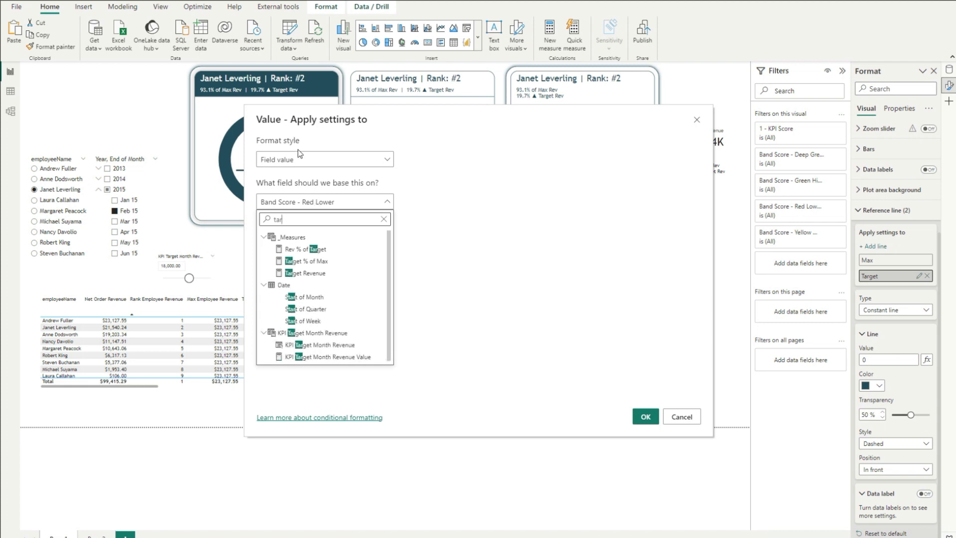
left_click(314, 273)
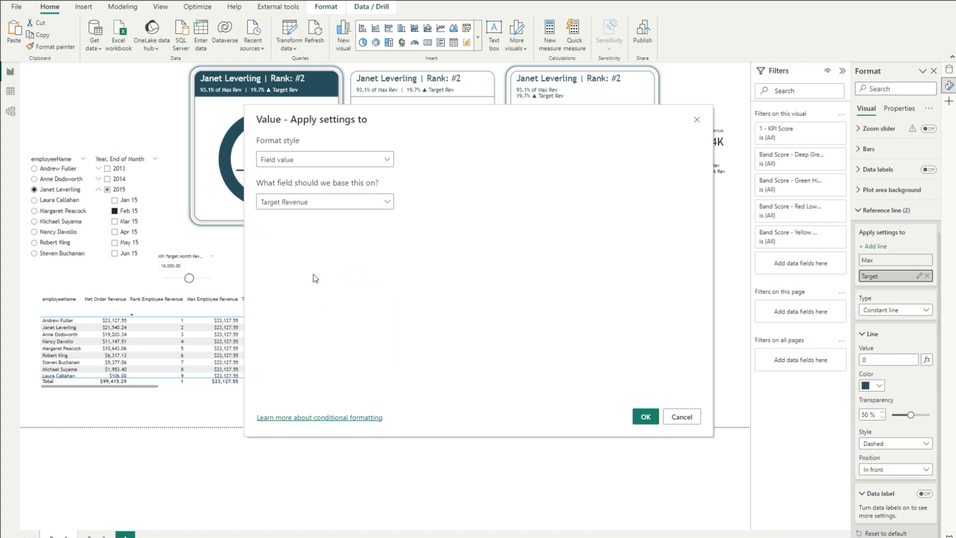
left_click(343, 204)
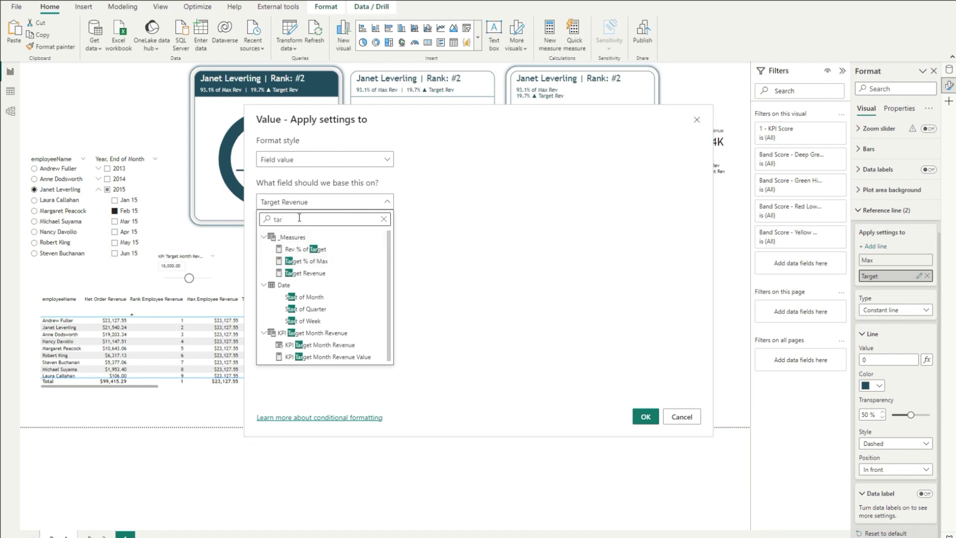
left_click(307, 261)
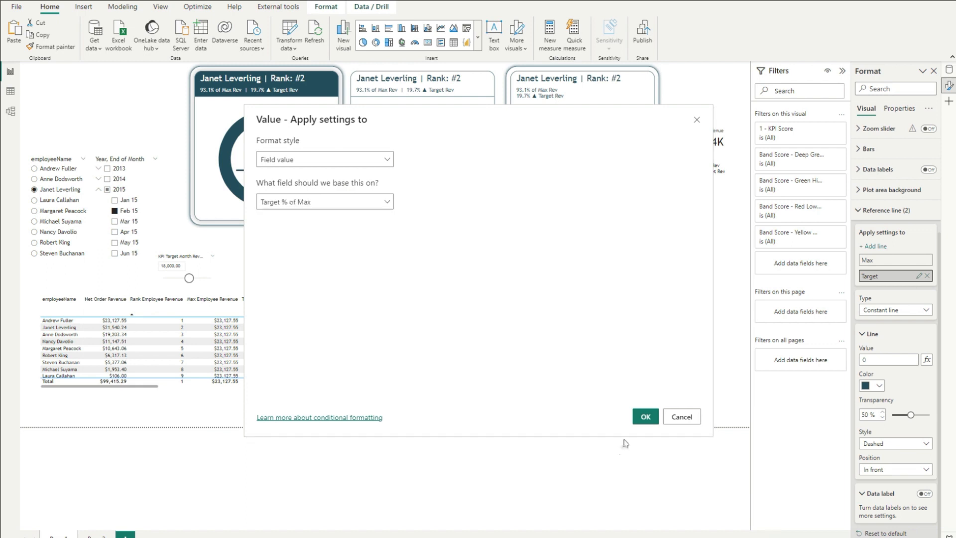
left_click(645, 417)
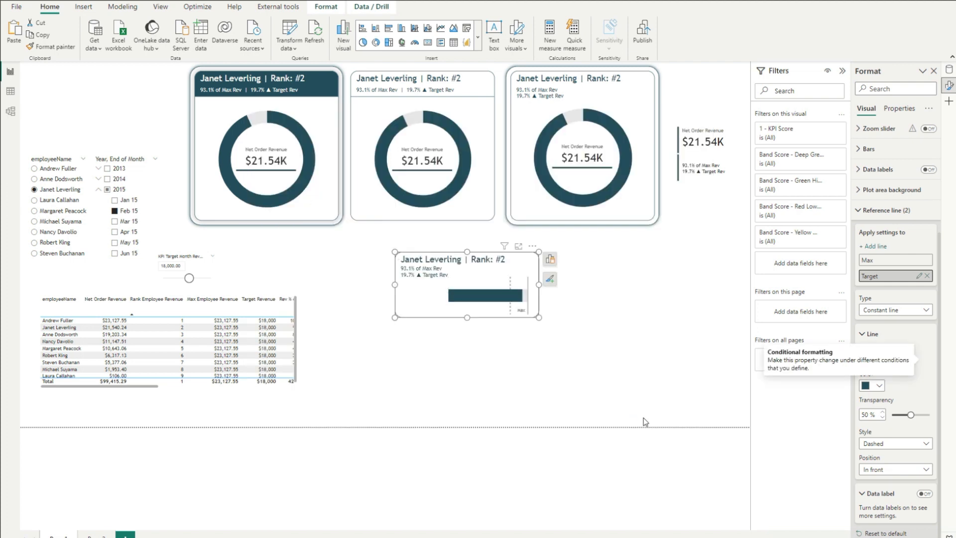
Step: Format the Target reference line as solid, gray, with 20% transparency
left_click(915, 448)
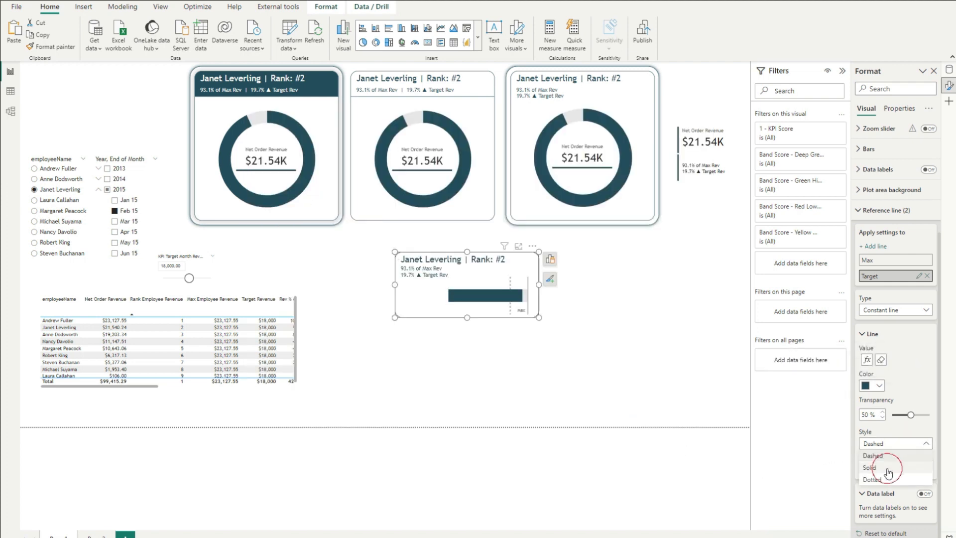
left_click(888, 468)
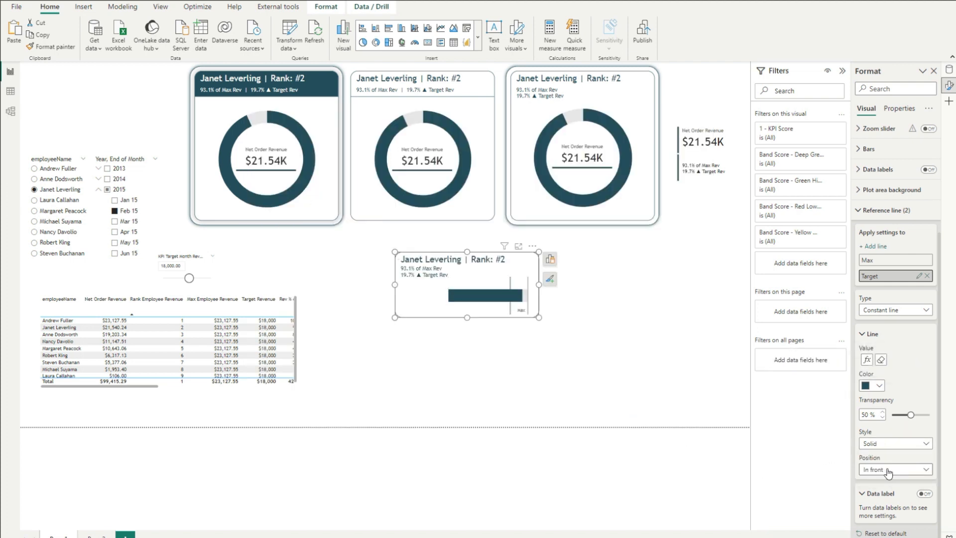
left_click(872, 386)
left_click(807, 278)
double_click(864, 414)
type("20")
Step: Enable the Target line's data label, set its style to Name, and place it vertically below the bar
scroll(921, 482, "up", 2)
scroll(921, 482, "down", 6)
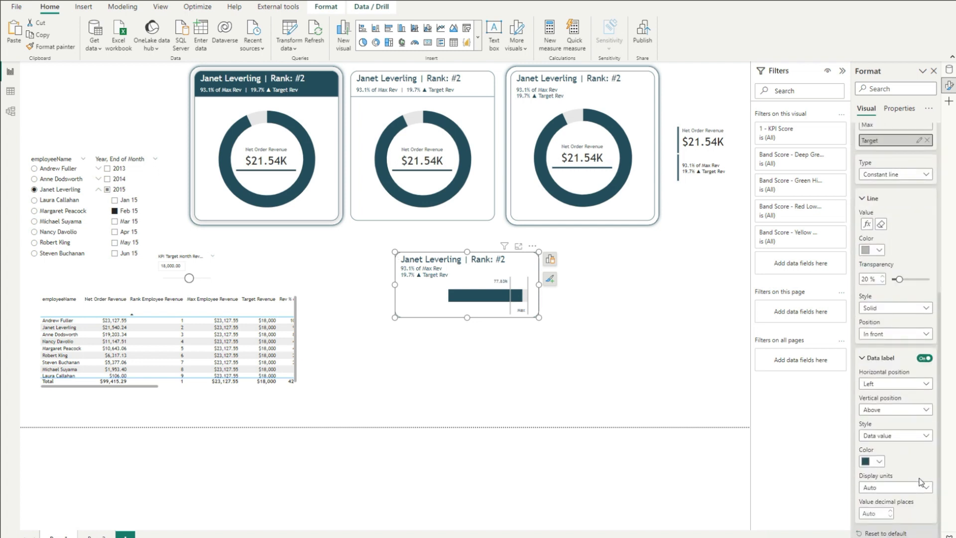
left_click(889, 433)
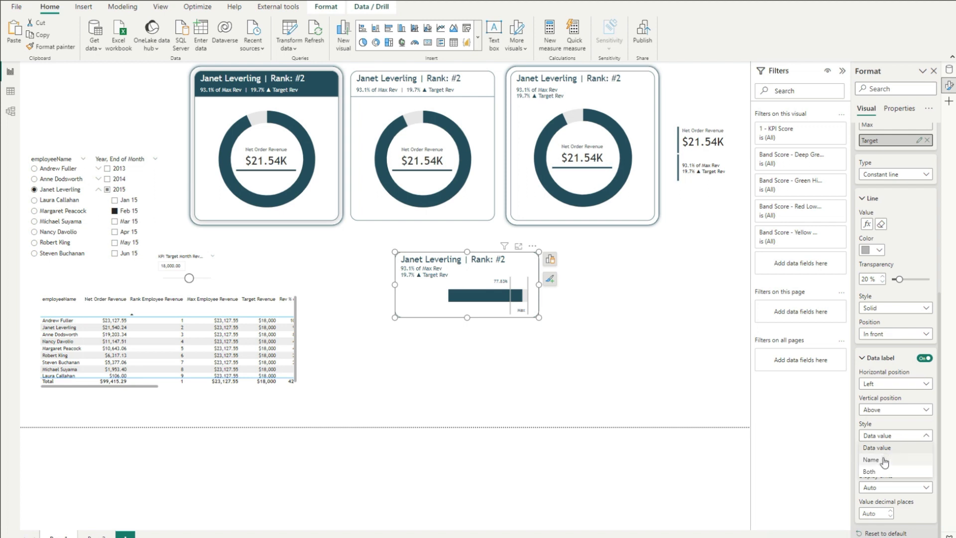
left_click(884, 460)
left_click(890, 410)
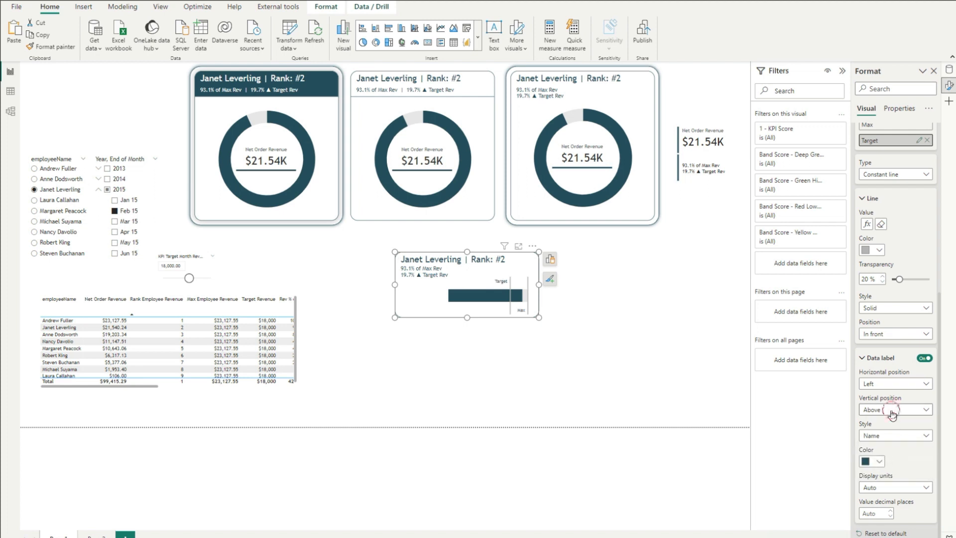
left_click(883, 435)
left_click(604, 355)
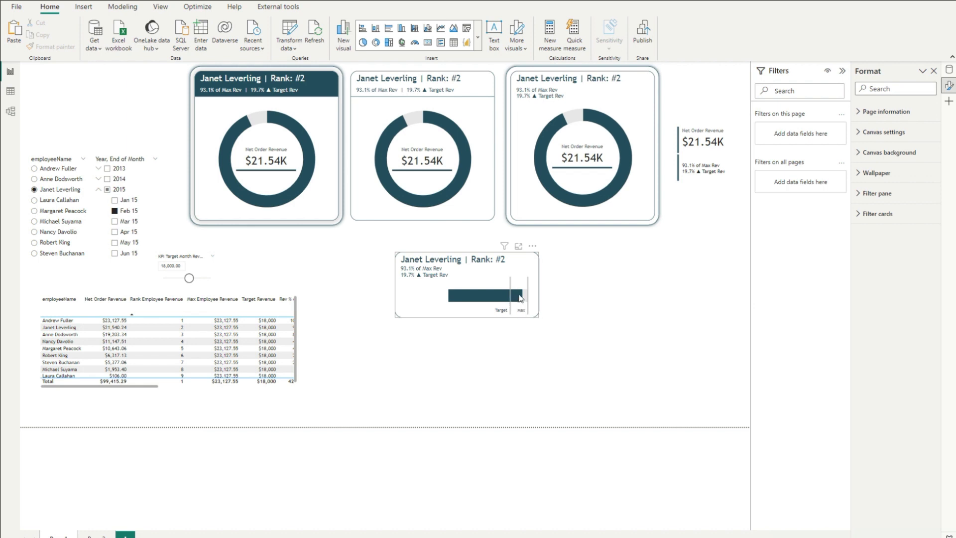
Step: Copy the Net Order Revenue card from the first donut and fit the copy into the space beside the chart's bar
left_click(261, 161)
left_click(261, 161)
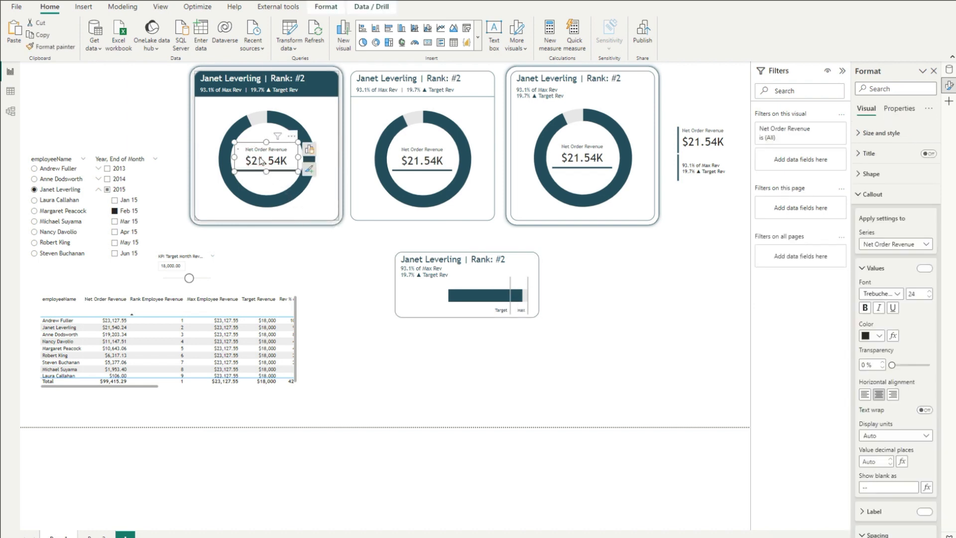
left_click_drag(261, 160, 442, 300)
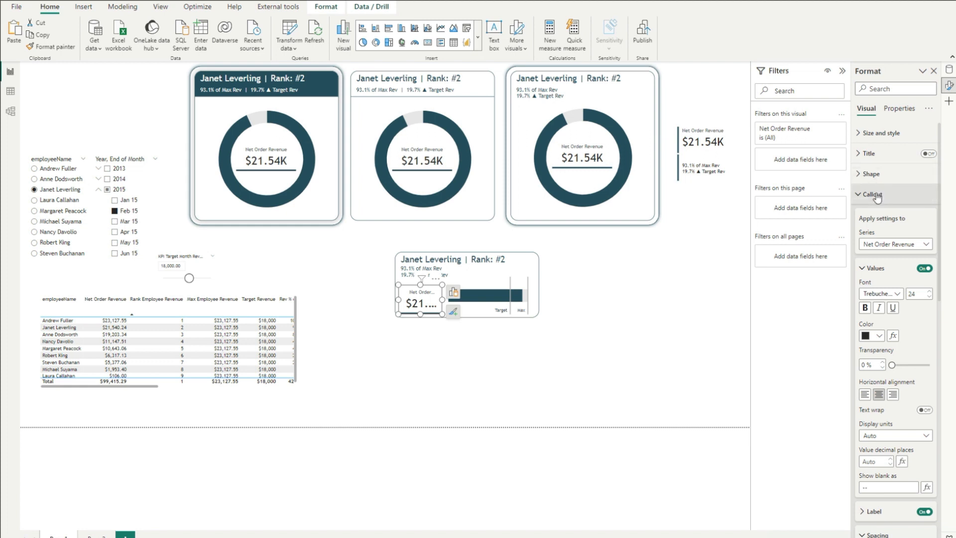
Step: Set the copied card's callout value to font size 18 with left horizontal alignment
left_click(920, 296)
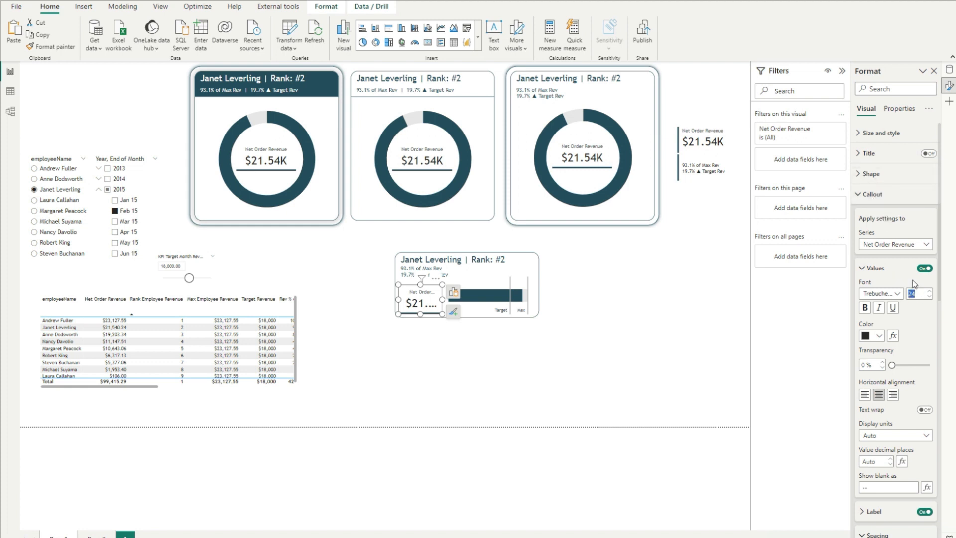
type("18")
left_click(866, 395)
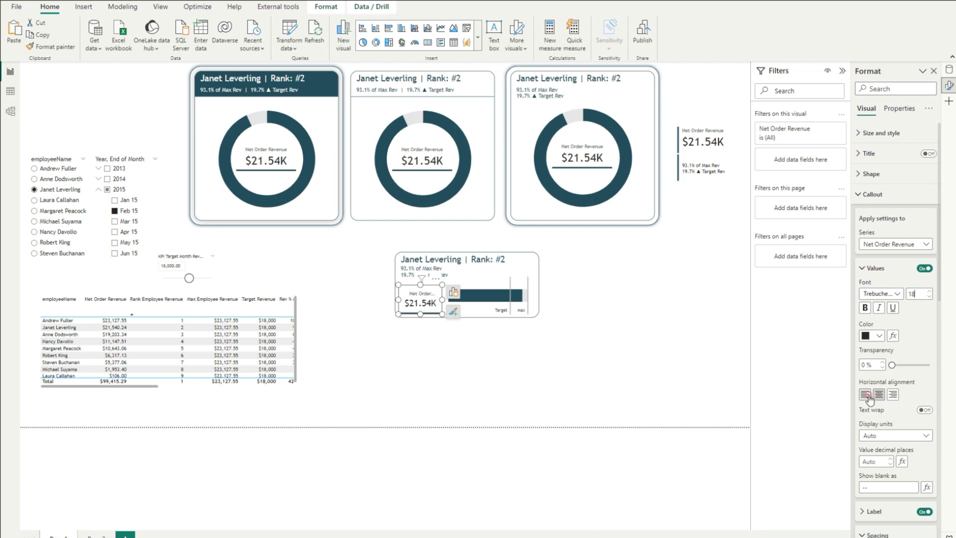
Step: Move the copied card's accent bar to the Left position
scroll(881, 467, "down", 10)
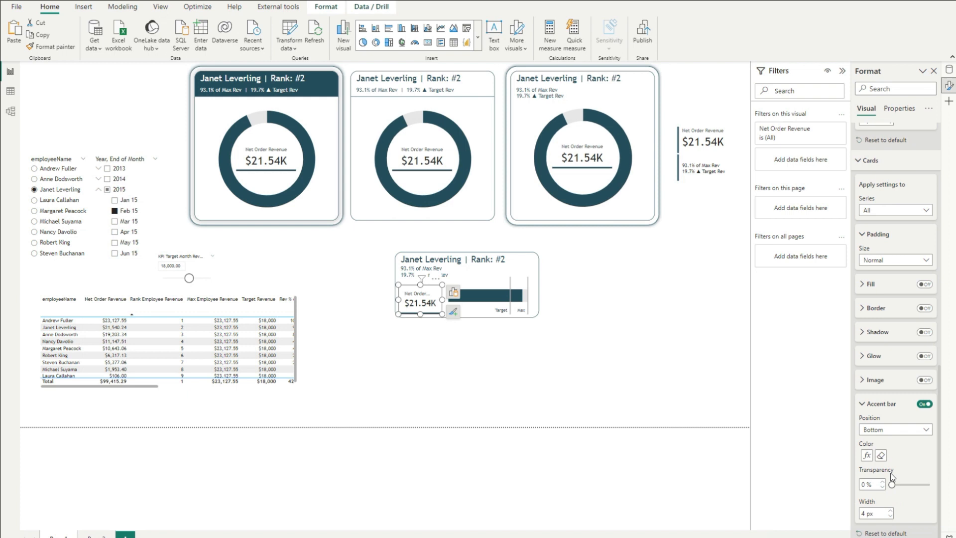
left_click(883, 429)
left_click(877, 443)
left_click(571, 359)
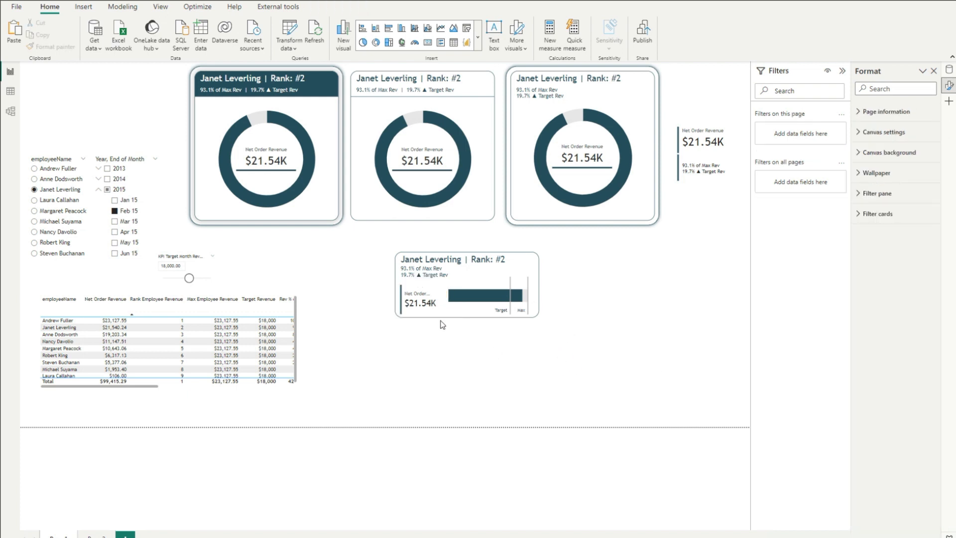
Step: Nudge the copied Net Order Revenue card slightly upward so it lines up with the bar inside the chart
left_click(418, 302)
left_click_drag(419, 300, 415, 301)
key("Up")
key("Up")
key("Up")
key("Up")
key("Up")
key("Right")
key("Right")
key("Right")
key("Right")
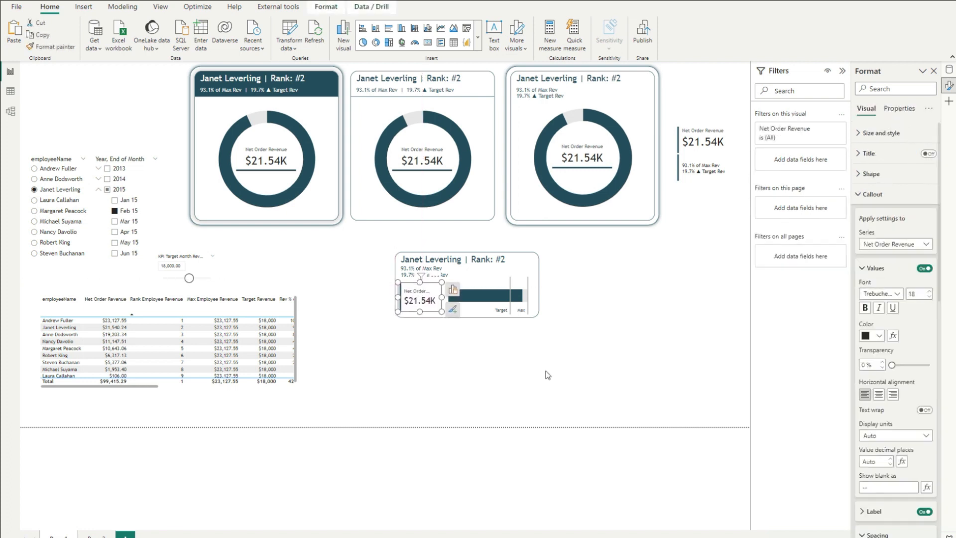
key("Up")
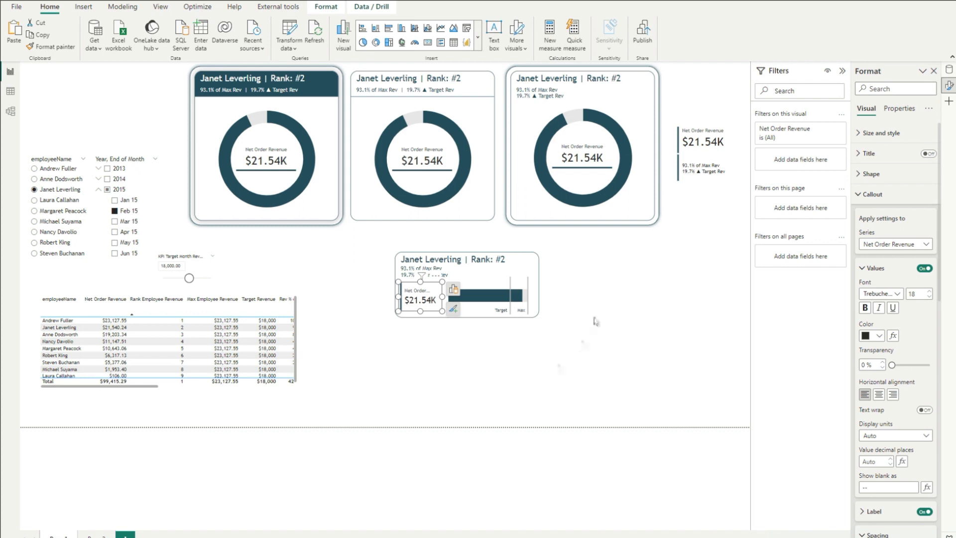
left_click(599, 302)
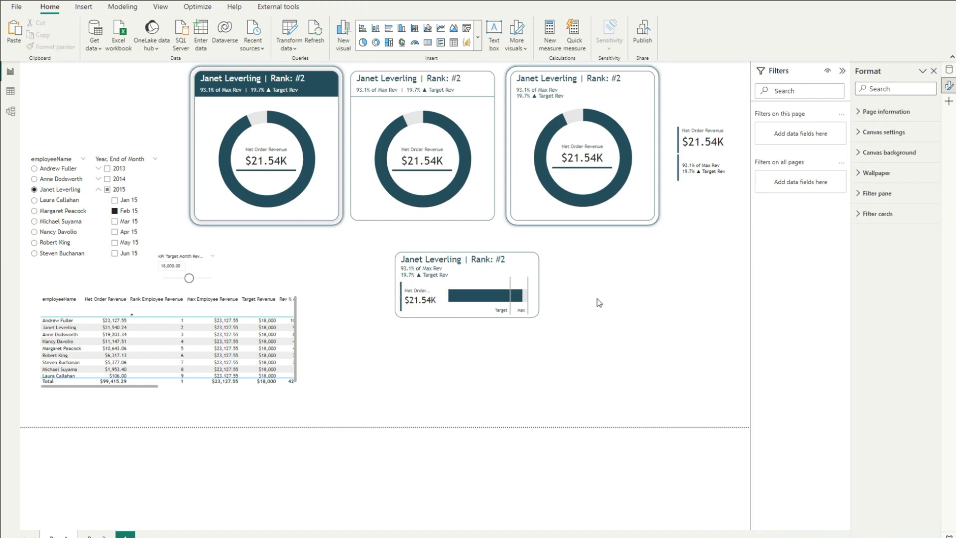
Step: Move the copied Net Order Revenue card slightly down so it lines up with the bar in the compact chart
left_click(420, 282)
left_click_drag(421, 281, 421, 289)
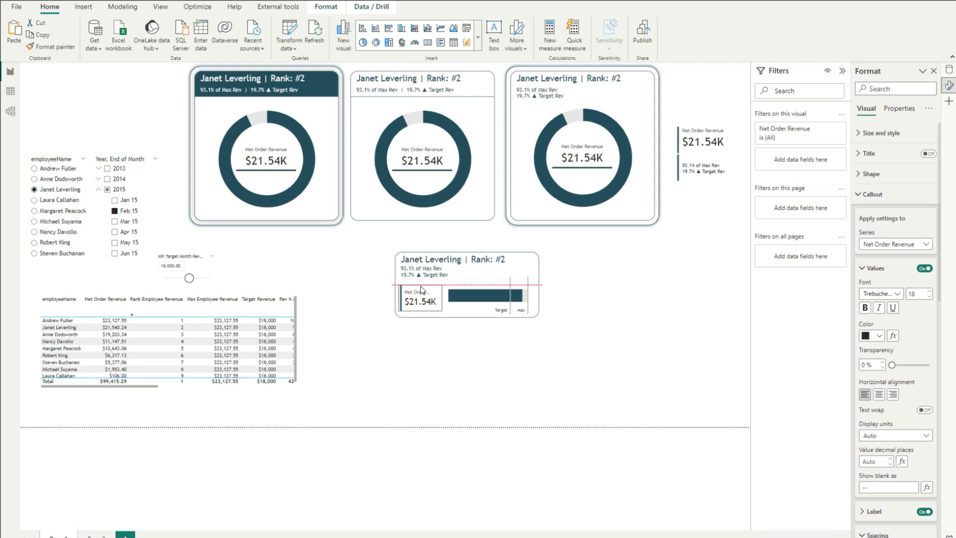
left_click(670, 332)
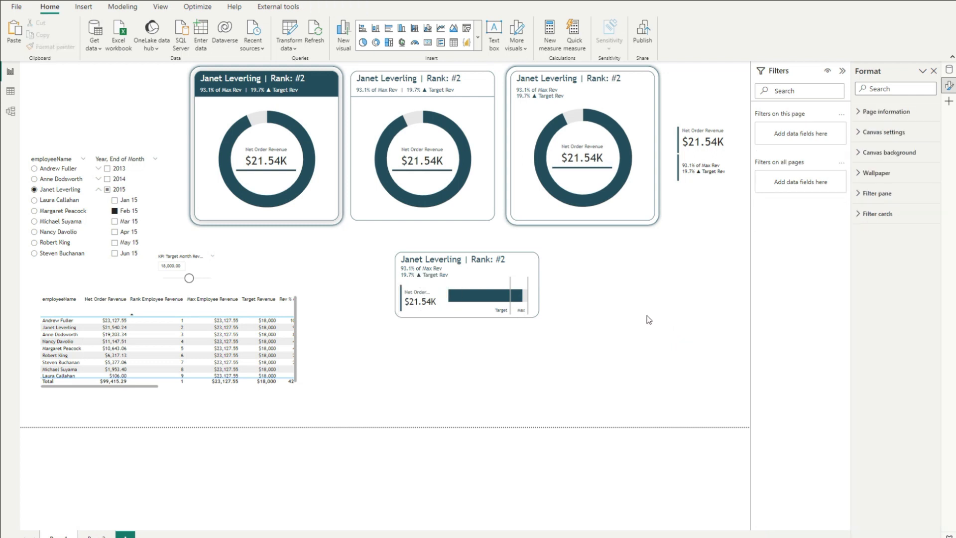
Step: Check the KPI visuals for the fifth, seventh, eighth and third listed employees, viewing the third one also for Mar 15
left_click(50, 210)
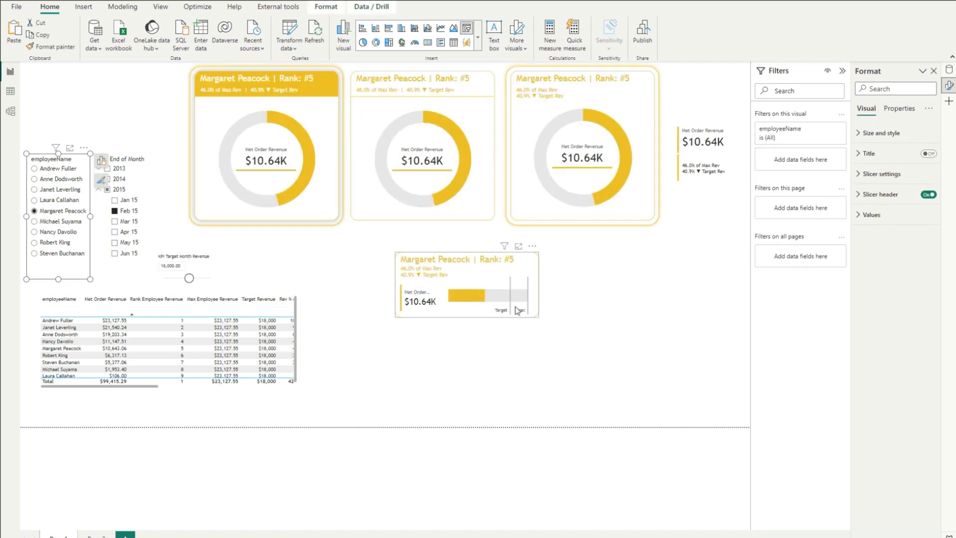
left_click(55, 232)
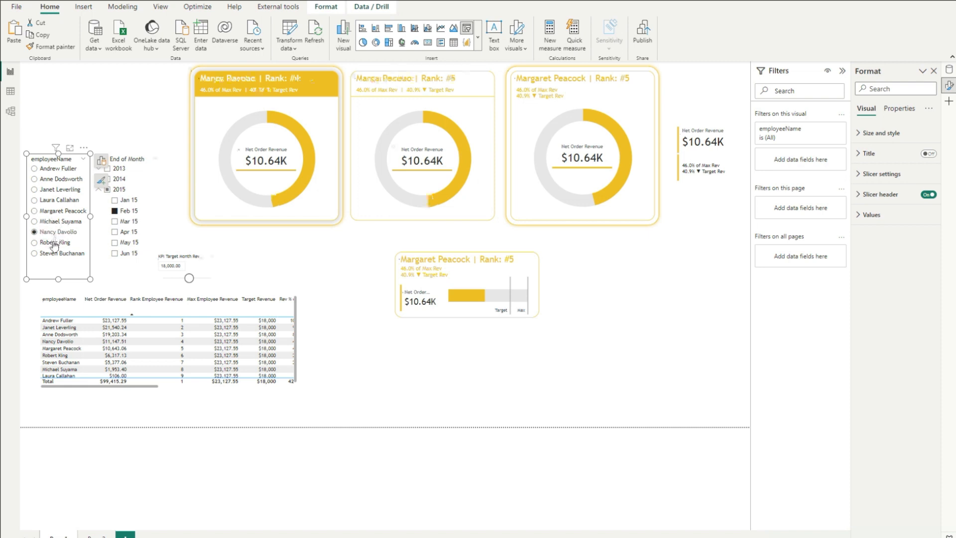
left_click(54, 243)
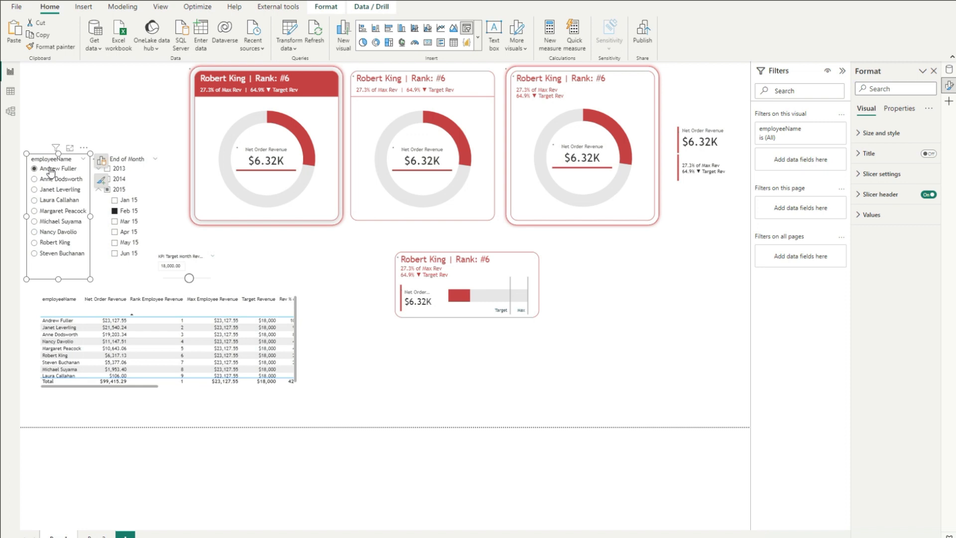
left_click(50, 189)
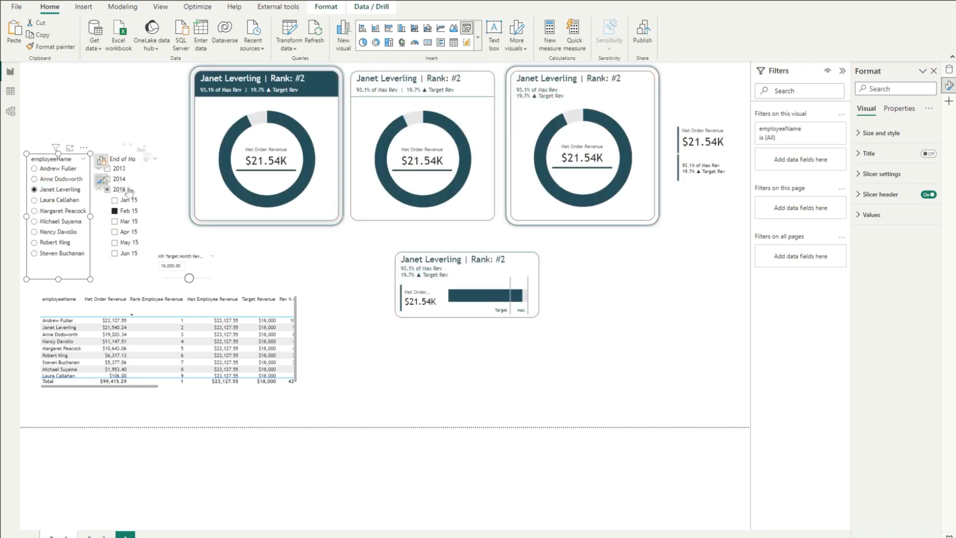
left_click(115, 221)
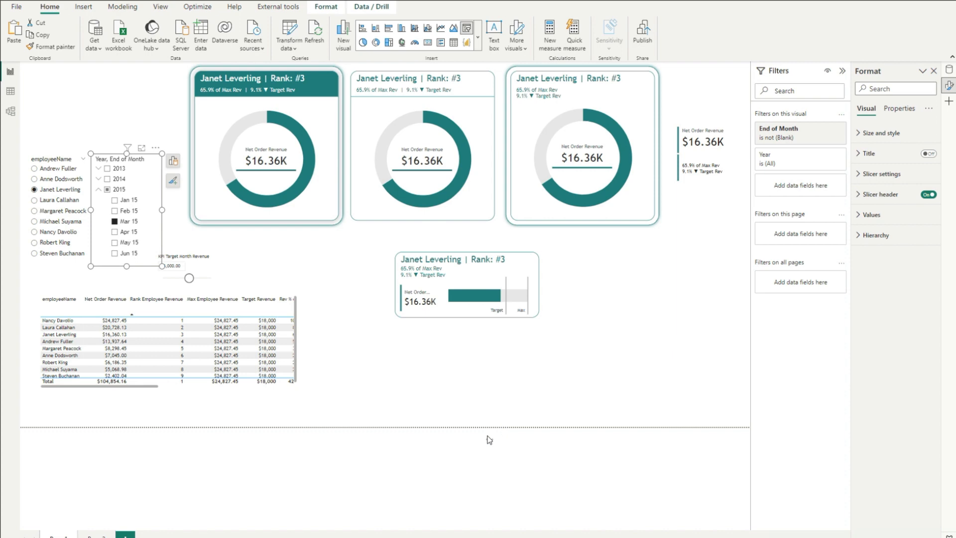
Step: Switch to the finished Northwind employee KPI report and compare its designs for Jan 15 with the sixth, third and fifth listed employees
mouse_move(257, 537)
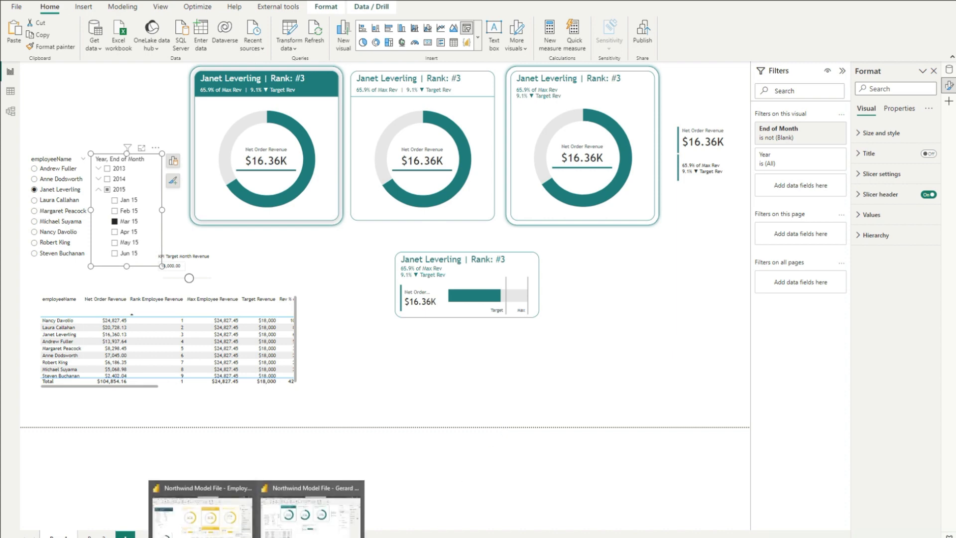
left_click(230, 532)
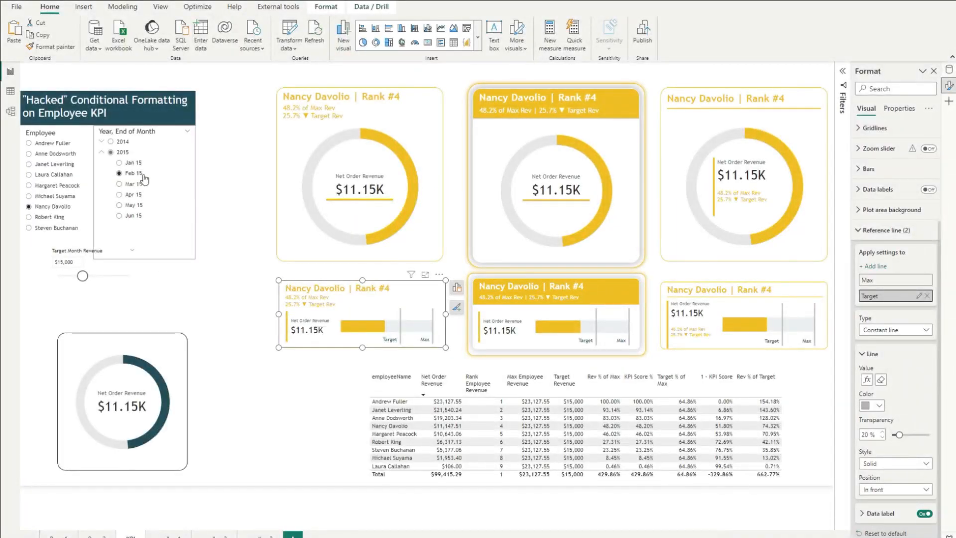
left_click(120, 164)
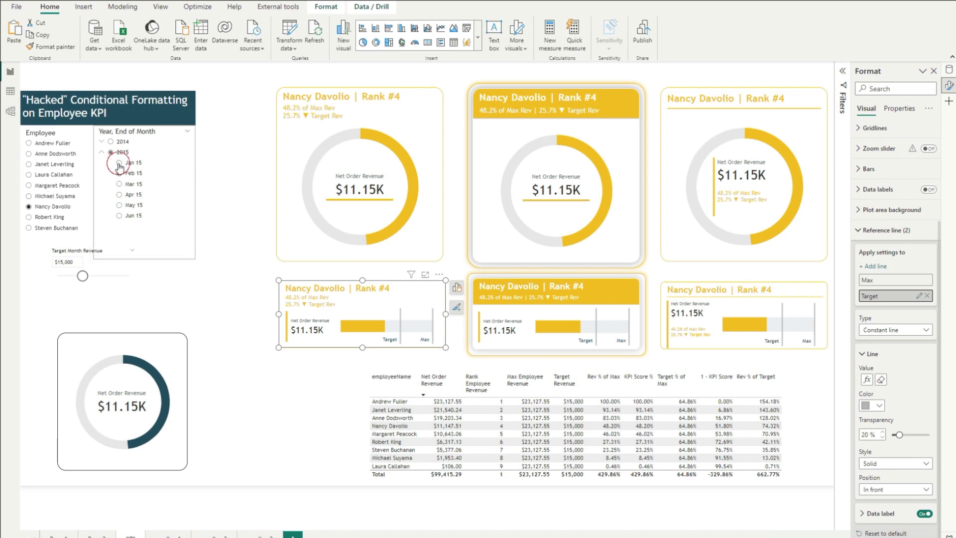
left_click(43, 196)
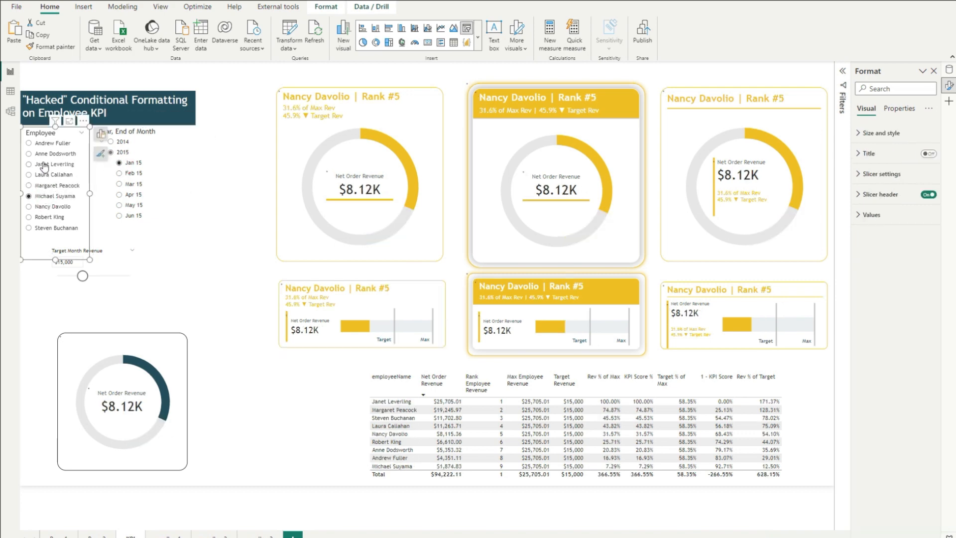
left_click(44, 164)
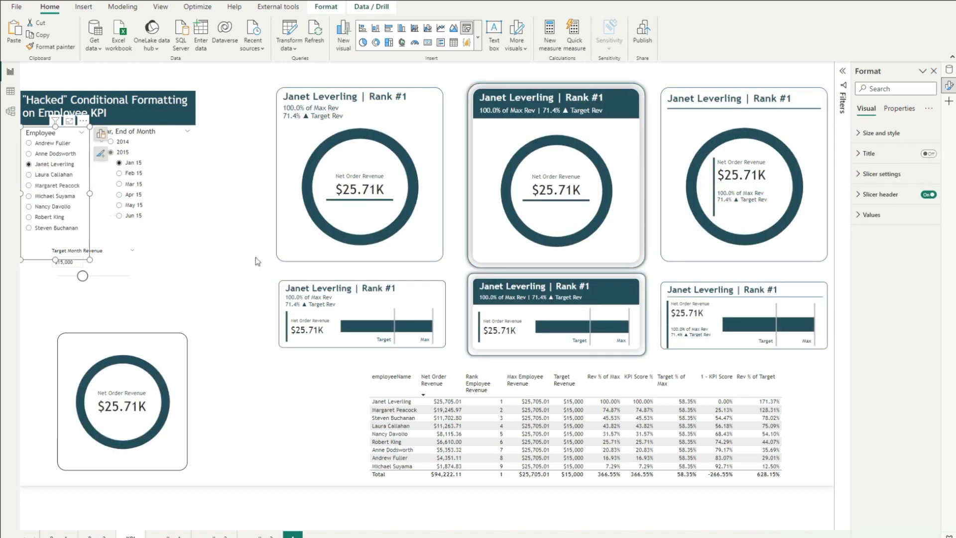
left_click(57, 187)
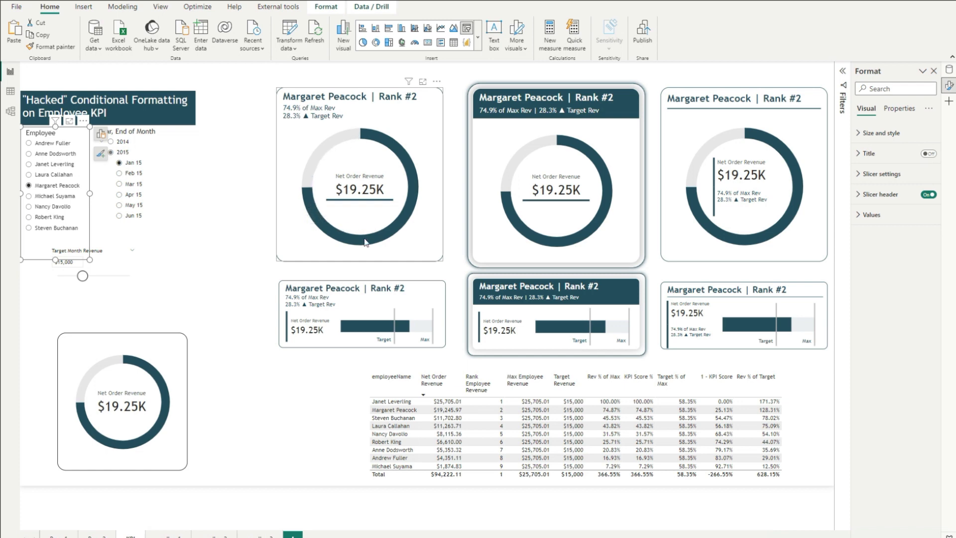
mouse_move(367, 139)
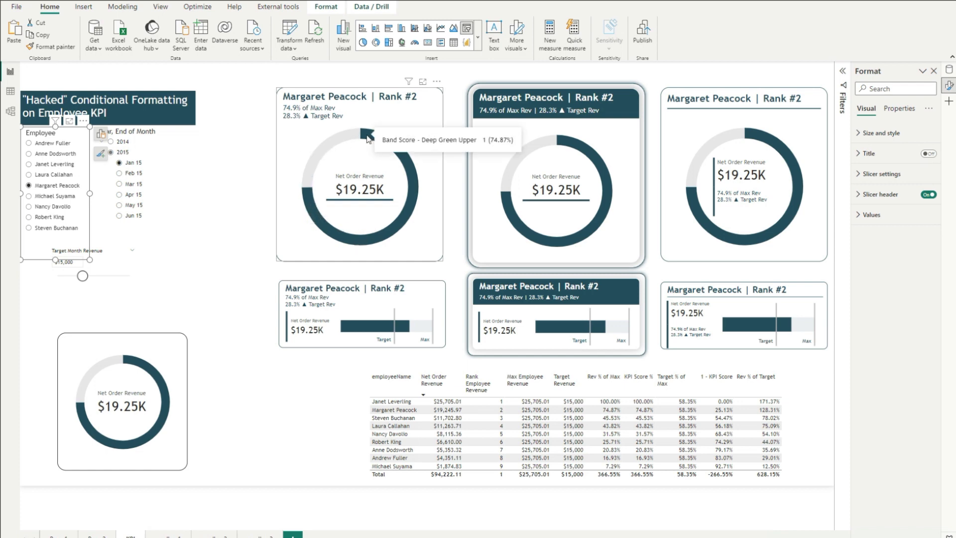